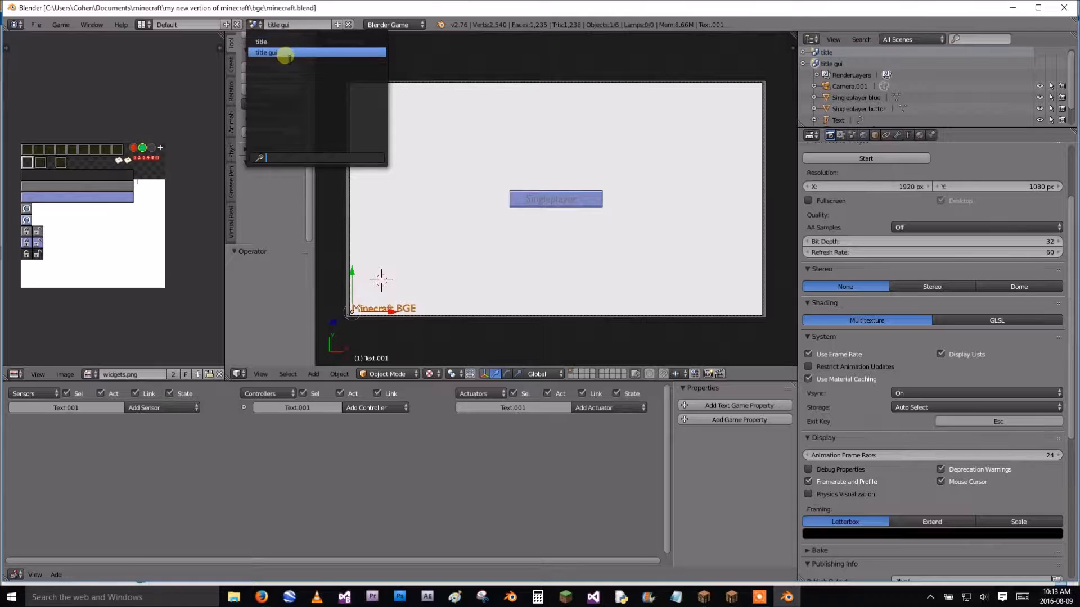
Step: Examine the Singleplayer button's Scene actuator and the placement of the objects in the title gui scene
right_click(592, 200)
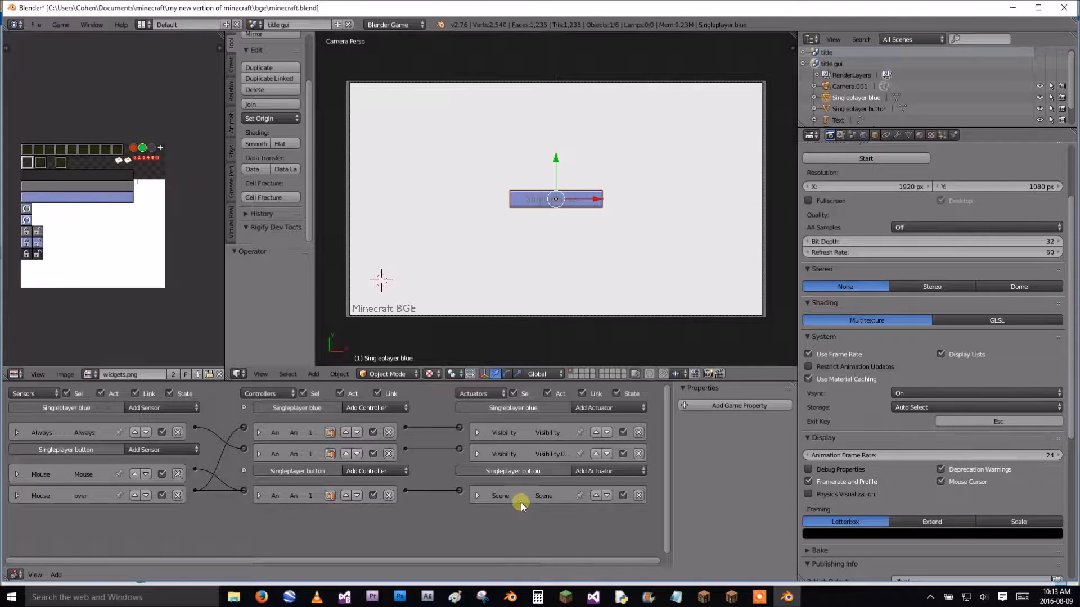
click(477, 496)
click(476, 494)
click(254, 25)
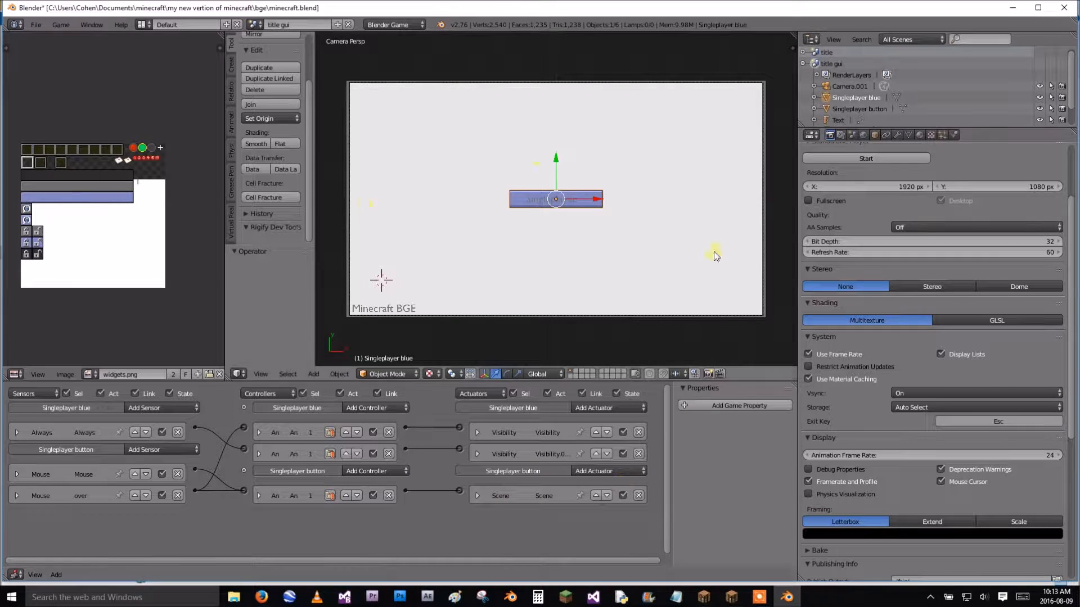
middle_drag(604, 312, 633, 274)
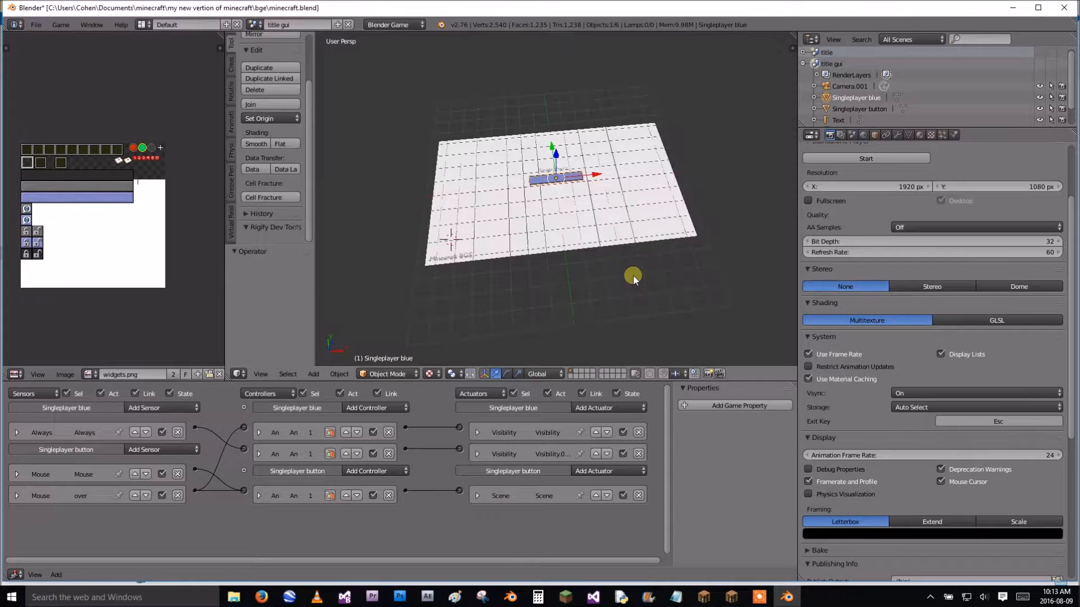
scroll(637, 278, down, 3)
key(KP_0)
right_click(430, 216)
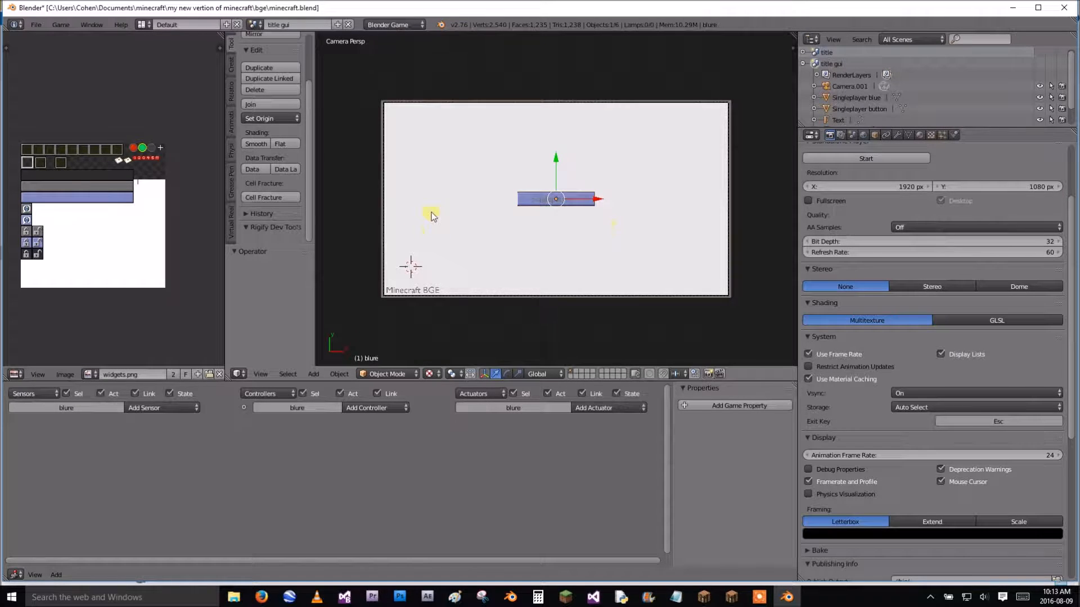
right_click(566, 210)
right_click(584, 198)
Step: Duplicate the title gui camera and move the copy about 28.96 units along X, away from the title screen
middle_drag(657, 277, 657, 272)
scroll(621, 261, down, 8)
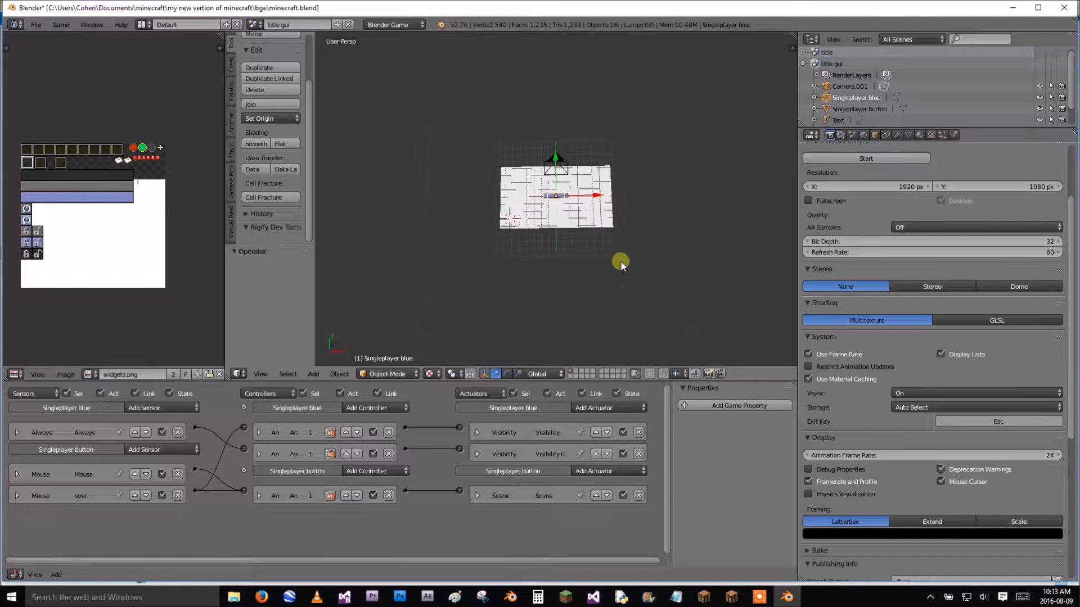
scroll(581, 189, up, 3)
middle_drag(584, 203, 507, 206)
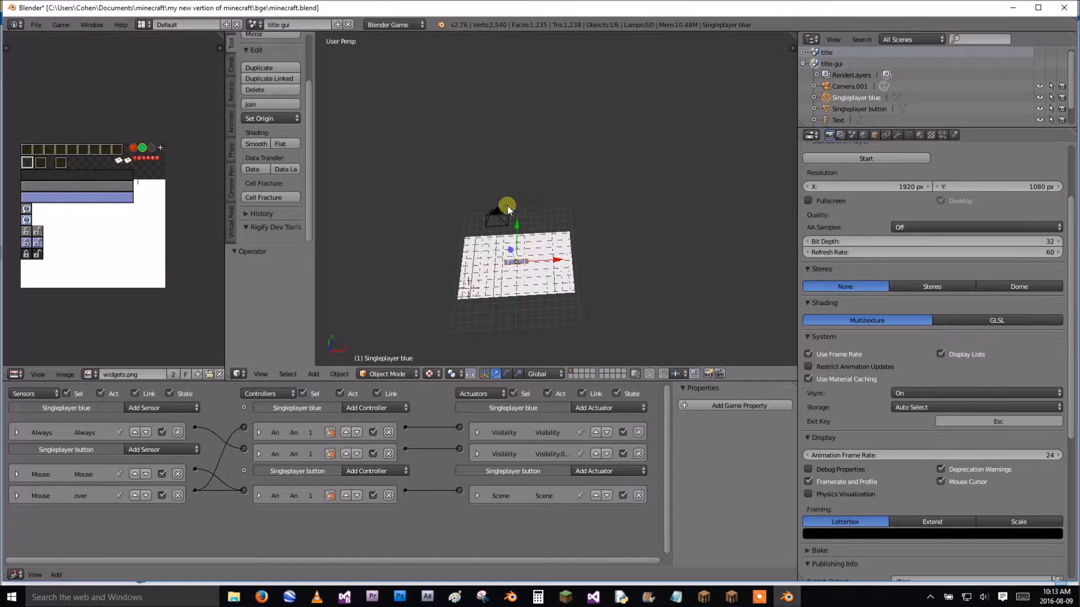
right_click(507, 206)
middle_drag(510, 262, 515, 254)
key(shift+d)
right_click(573, 231)
middle_drag(555, 200, 572, 183)
key(g)
key(x)
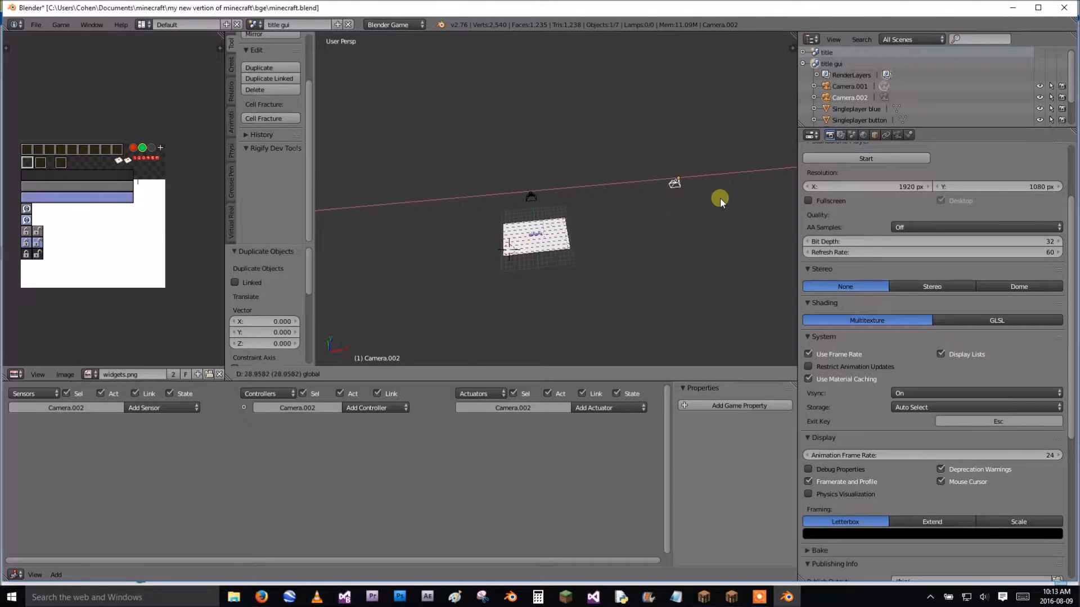
click(724, 199)
Step: Rename the duplicated camera as "world menu"
middle_drag(725, 199, 672, 233)
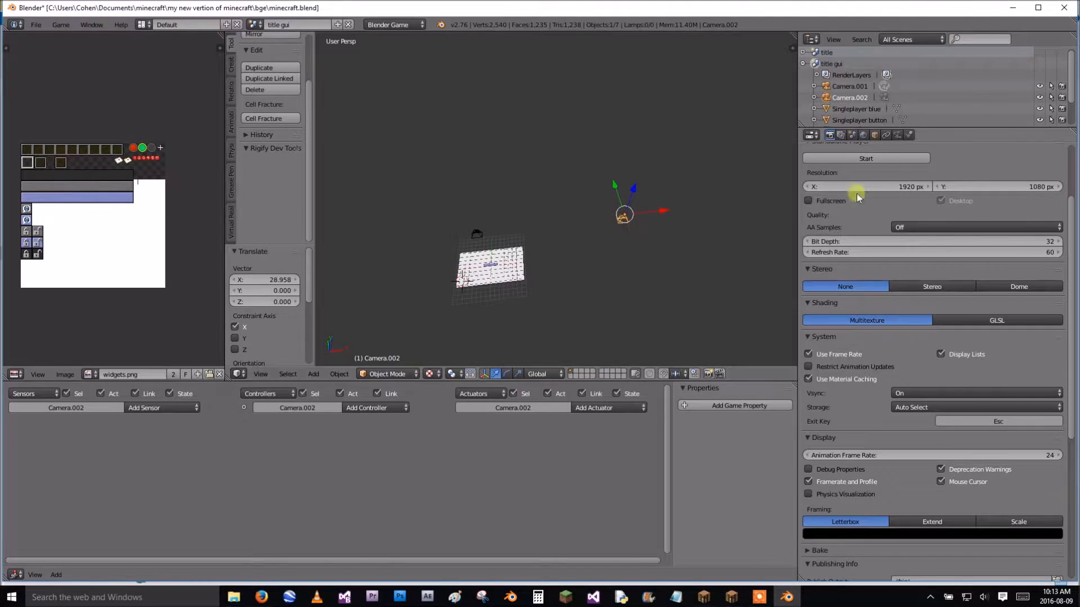
click(874, 135)
click(855, 173)
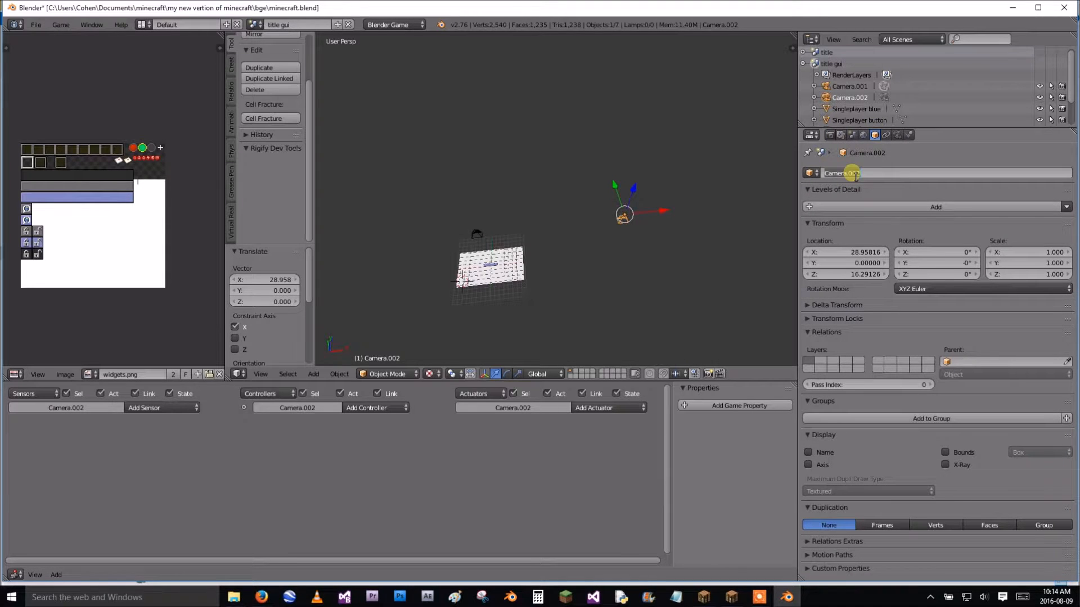
text(world menu)
key(Return)
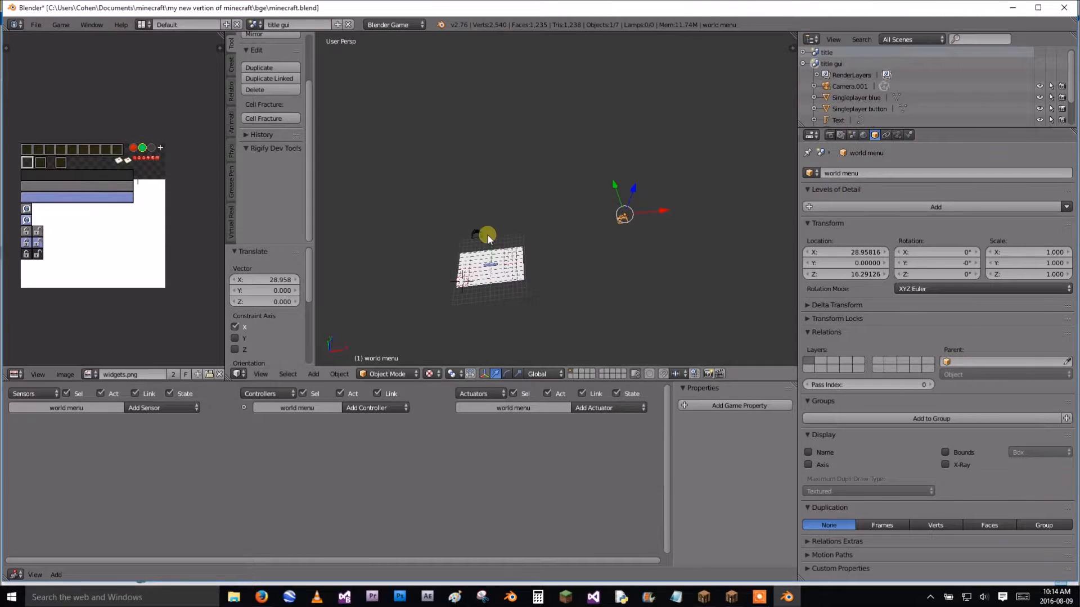
Step: Switch to Minecraft, examine the layout of its singleplayer Select World screen, and return to Blender
middle_drag(609, 264, 579, 225)
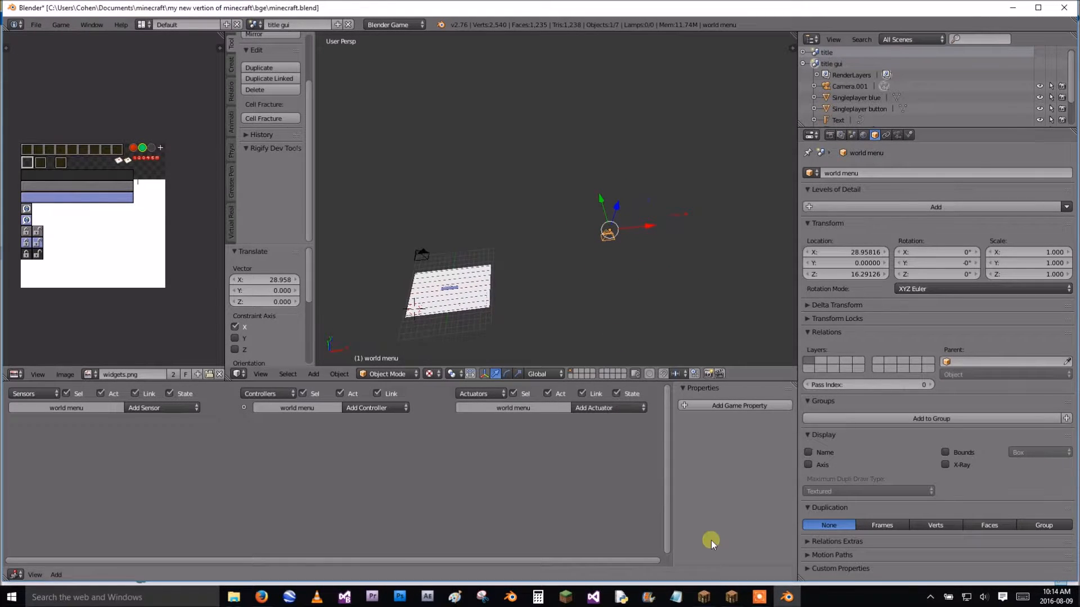
click(730, 599)
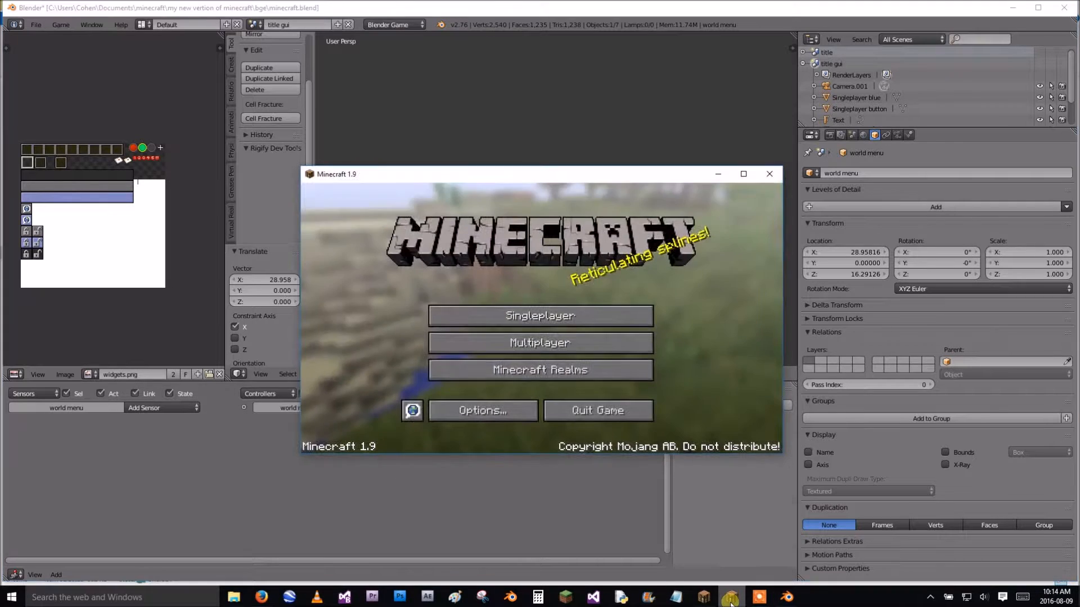
click(561, 318)
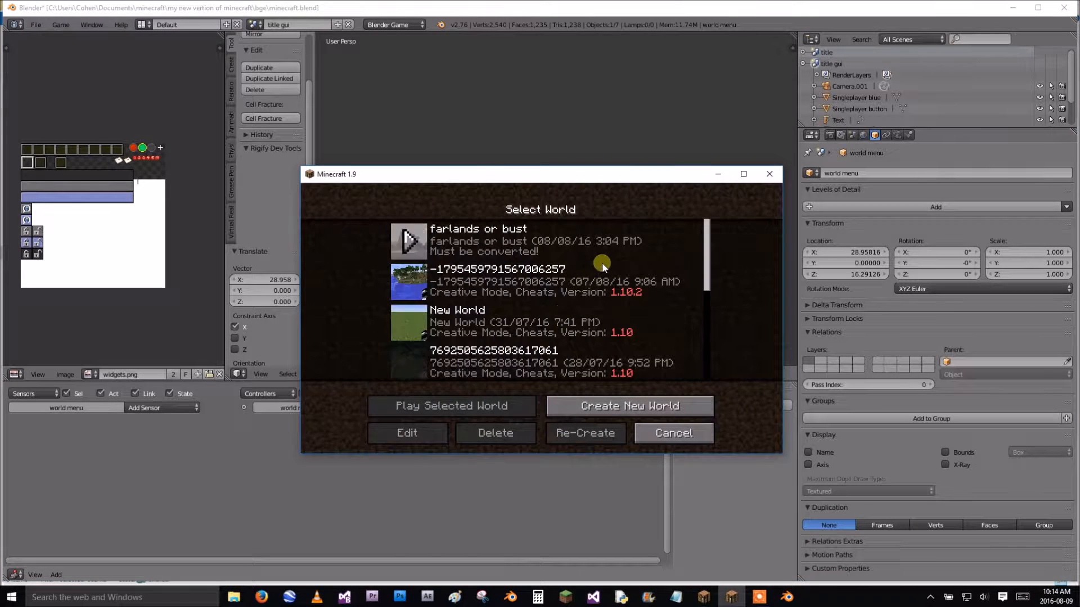
scroll(619, 303, down, 5)
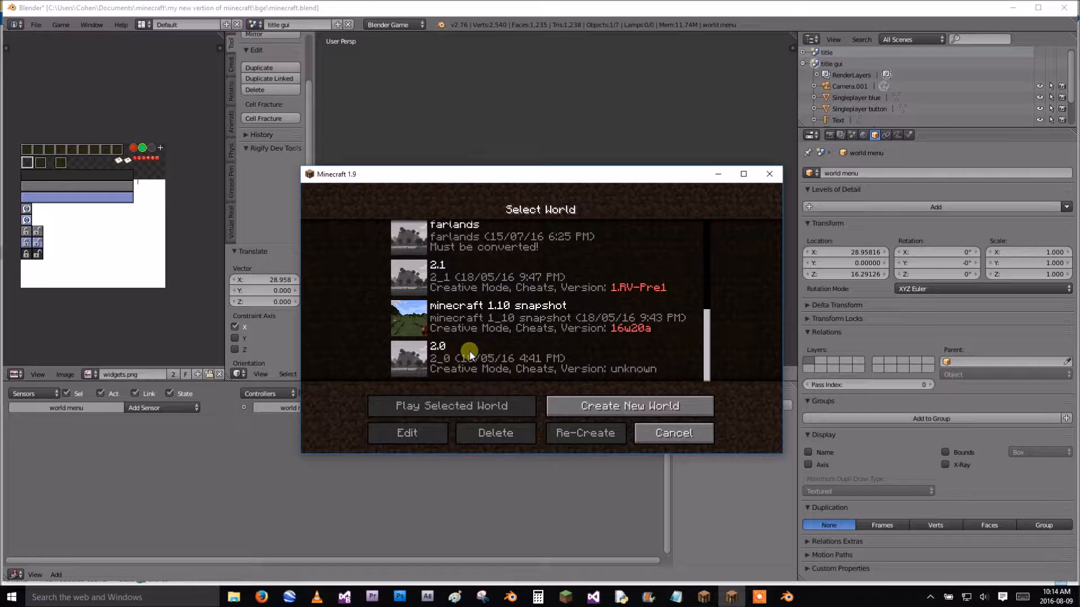
scroll(542, 326, up, 5)
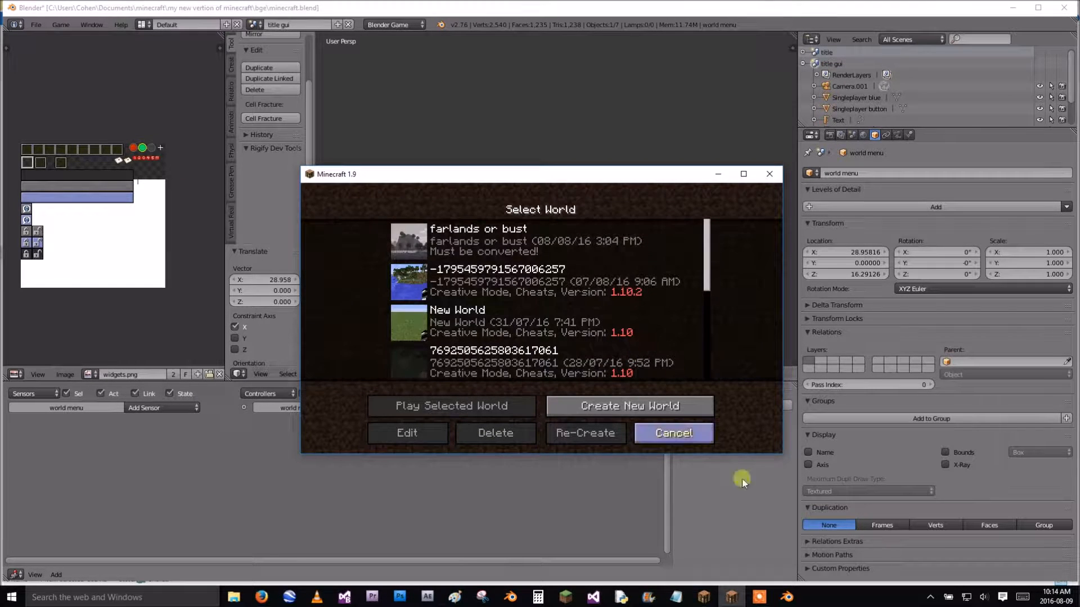
click(720, 513)
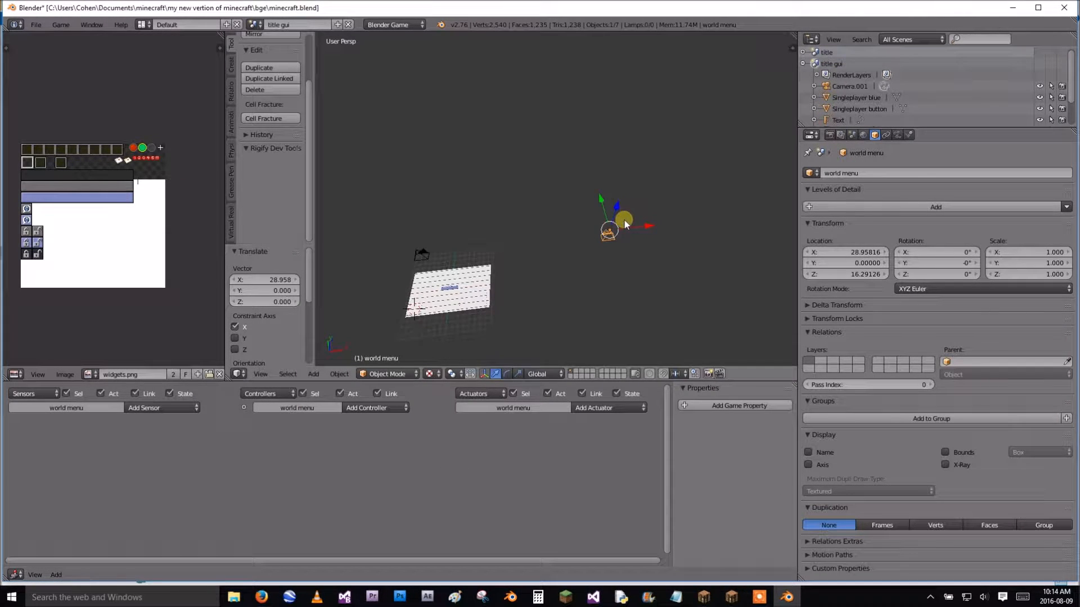
Step: Add a plane at the world menu camera's position and lower it about 12.2 units along Z
key(shift+s)
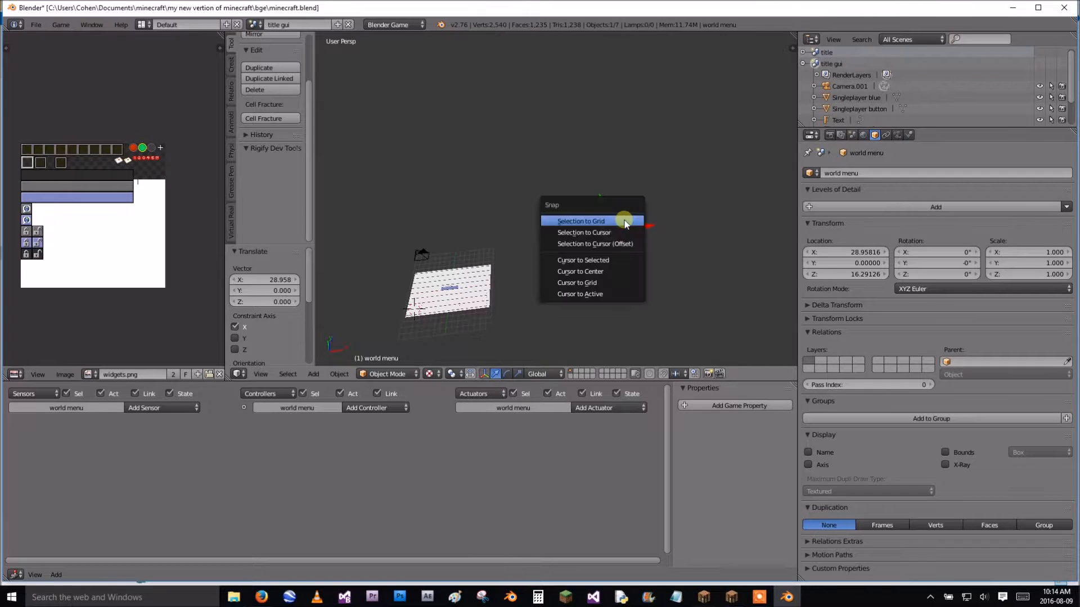
click(615, 264)
key(shift+a)
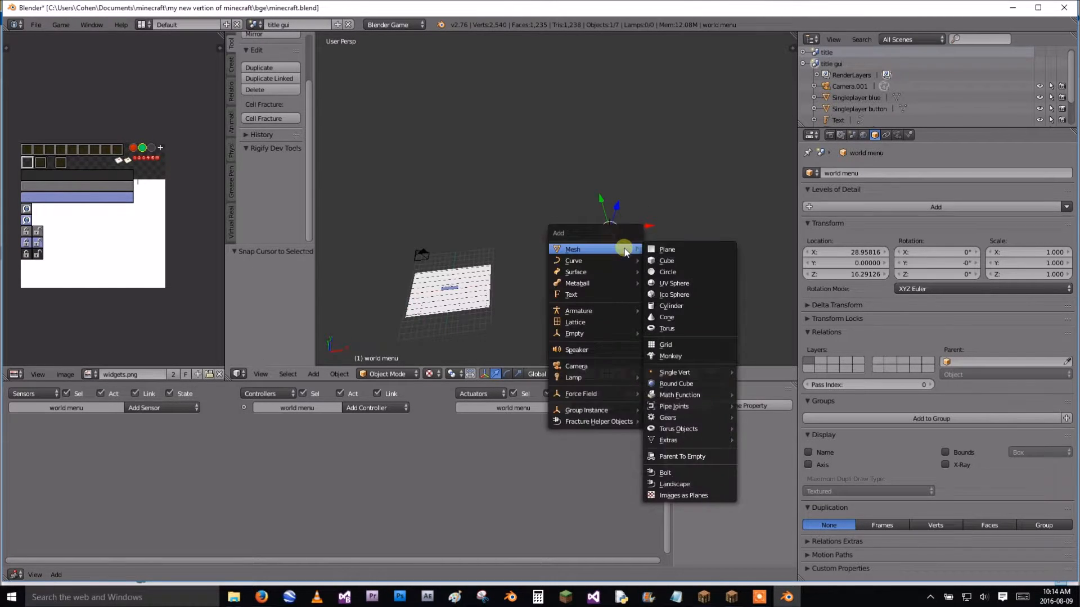
click(655, 249)
key(g)
key(z)
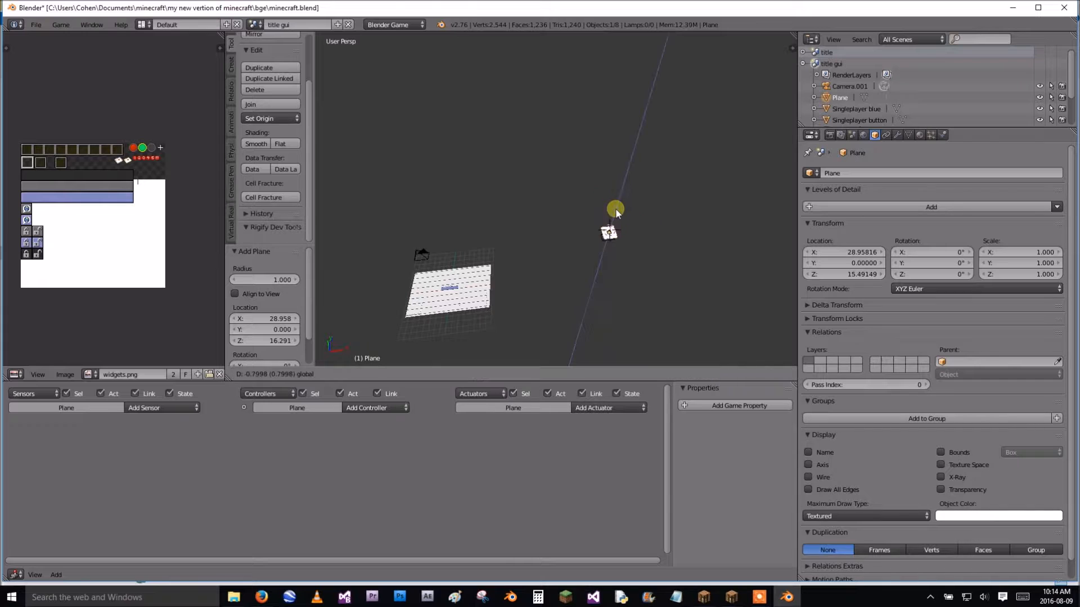
click(615, 269)
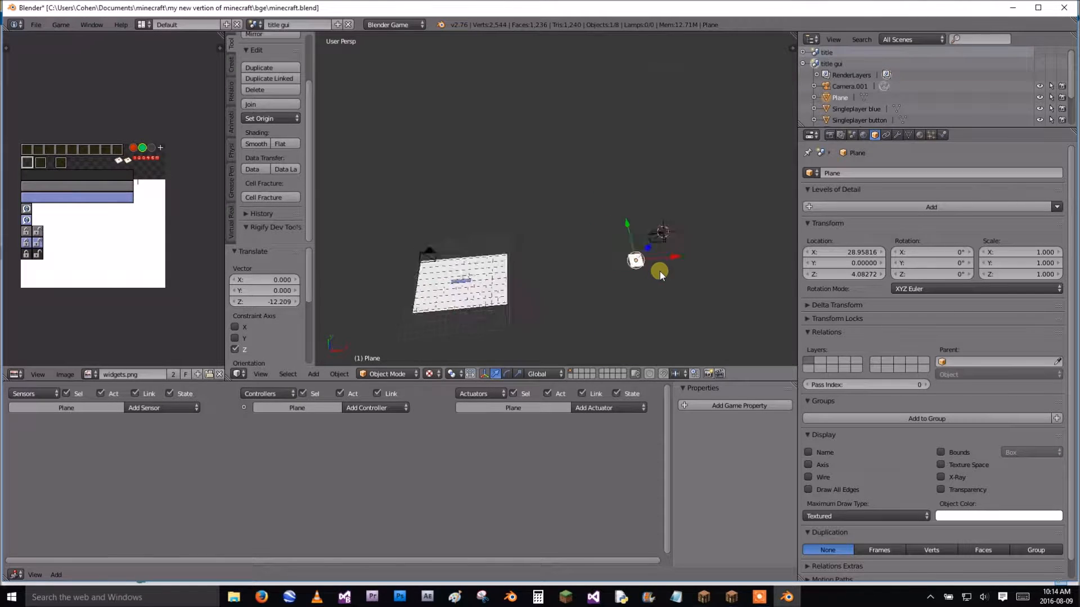
key(KP_0)
Step: Set the camera object of the Singleplayer button's Scene actuator to world menu
middle_drag(663, 270, 456, 182)
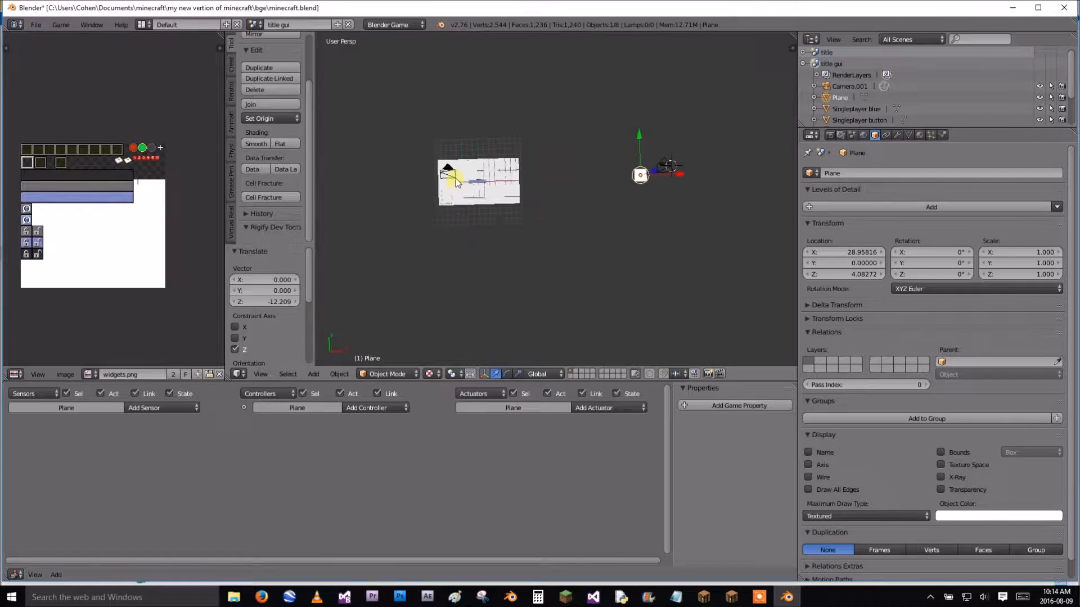
right_click(454, 175)
right_click(487, 179)
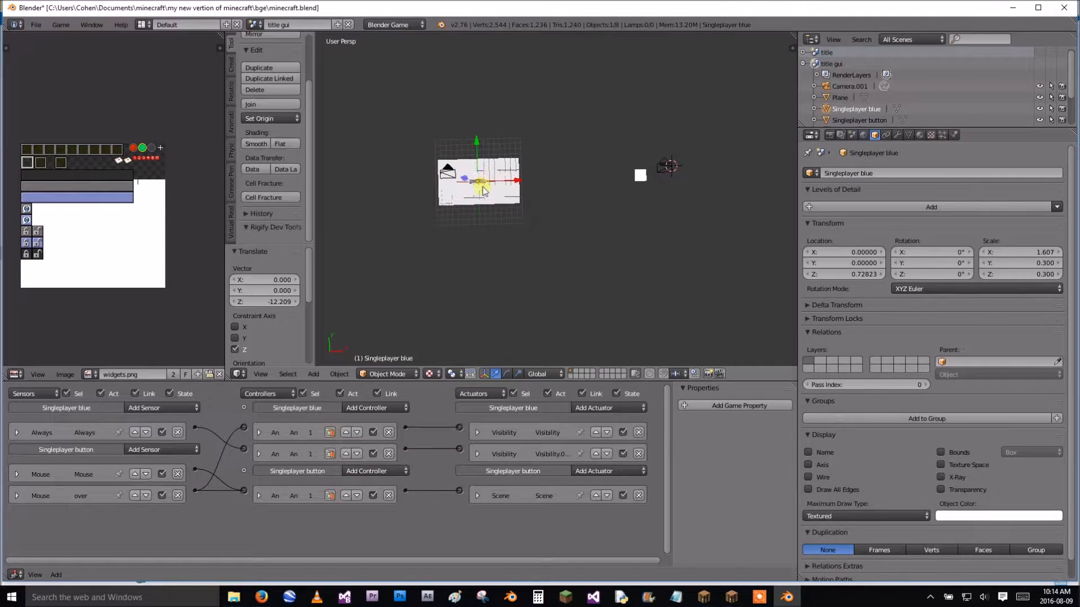
click(477, 496)
click(541, 530)
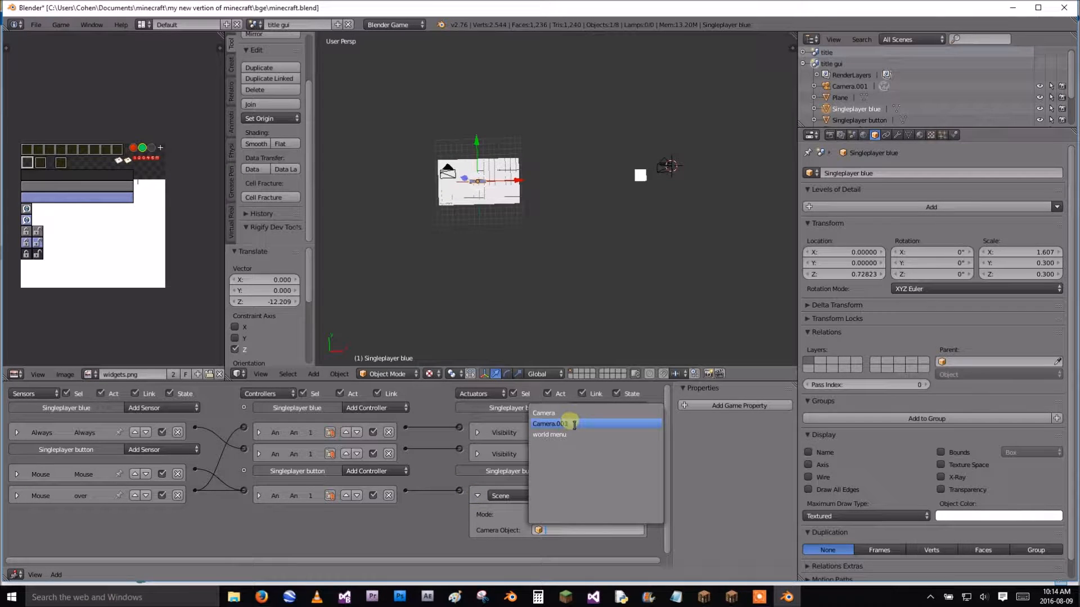
click(569, 435)
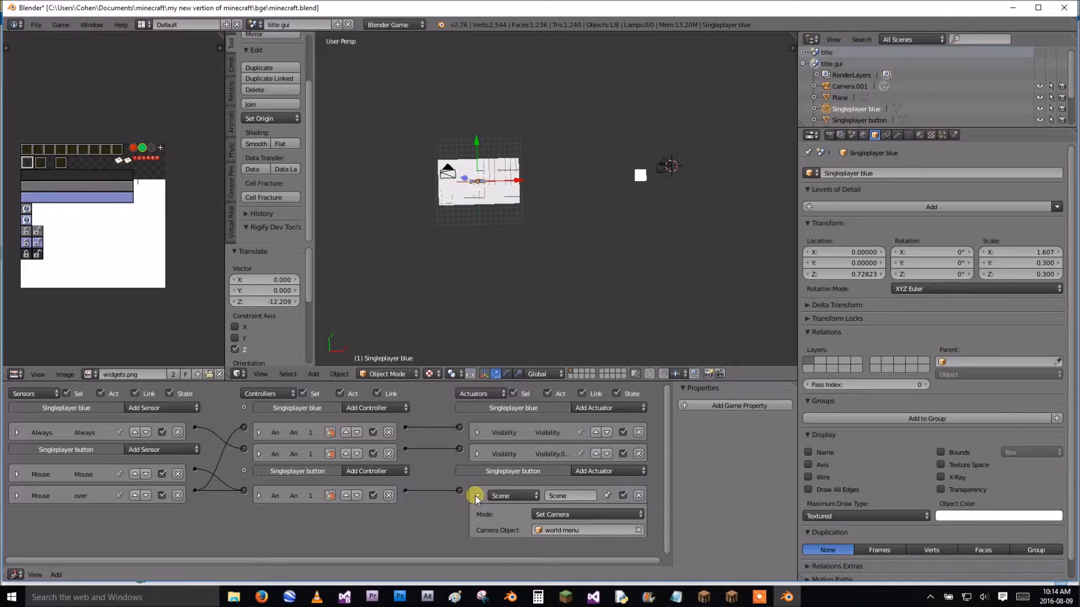
click(475, 496)
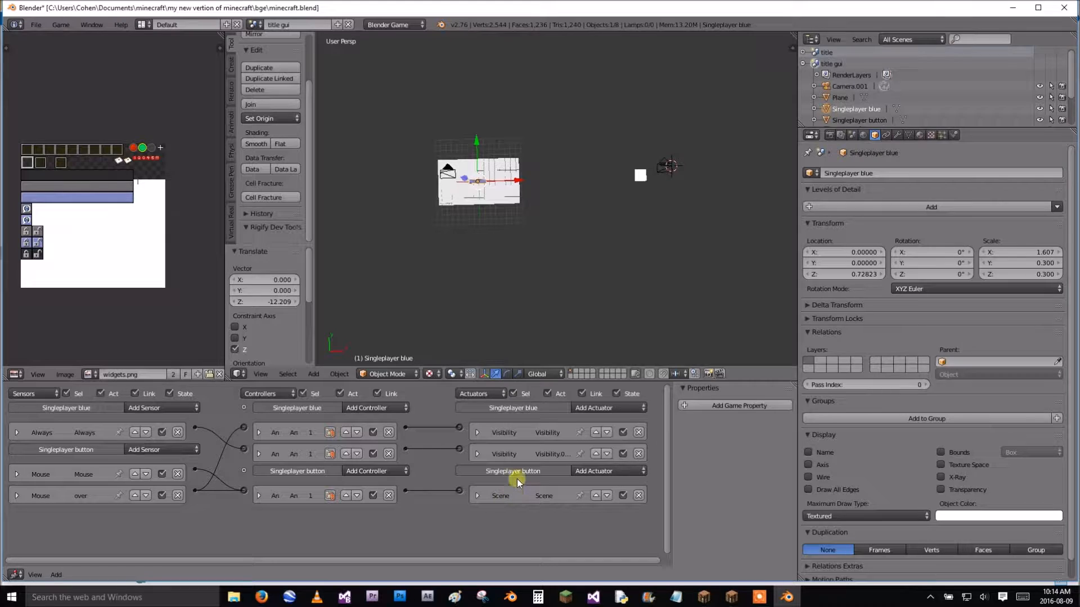
middle_drag(689, 324, 625, 270)
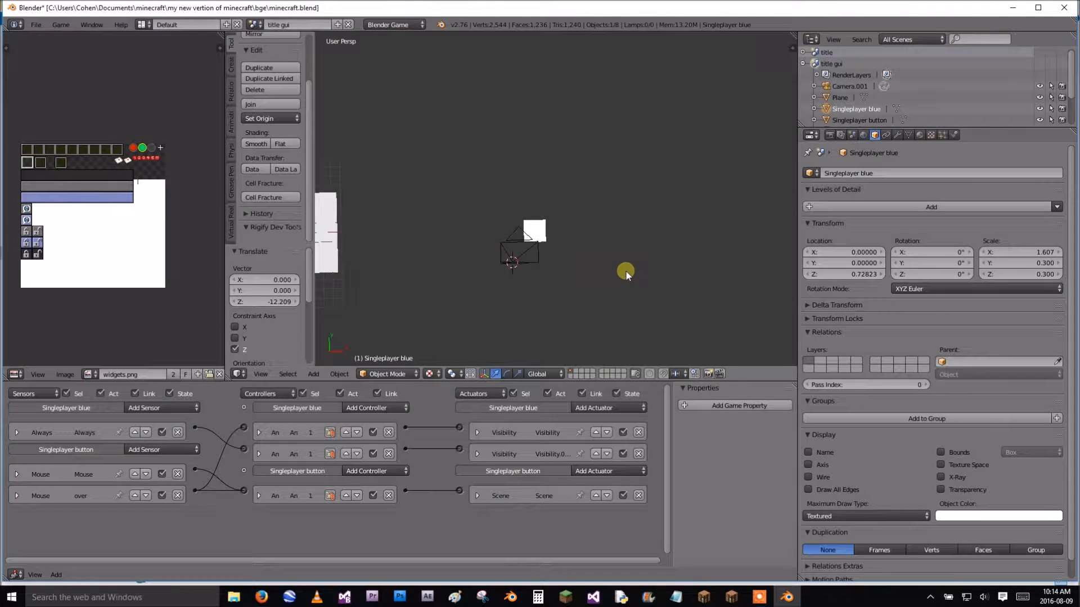
middle_drag(520, 262, 551, 260)
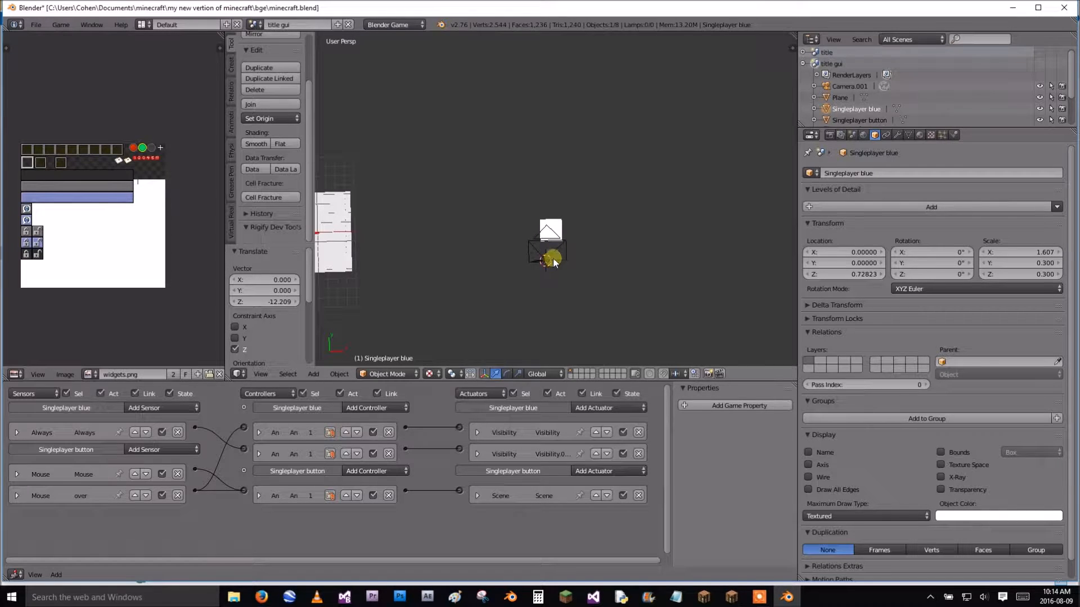
key(KP_0)
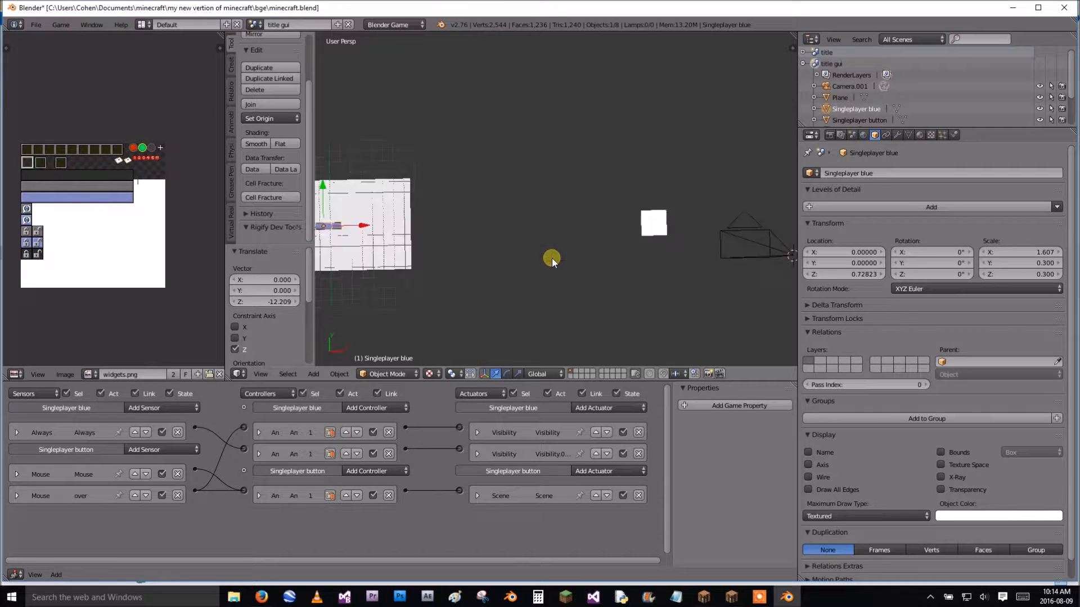
key(KP_0)
right_click(552, 258)
middle_drag(551, 258, 552, 245)
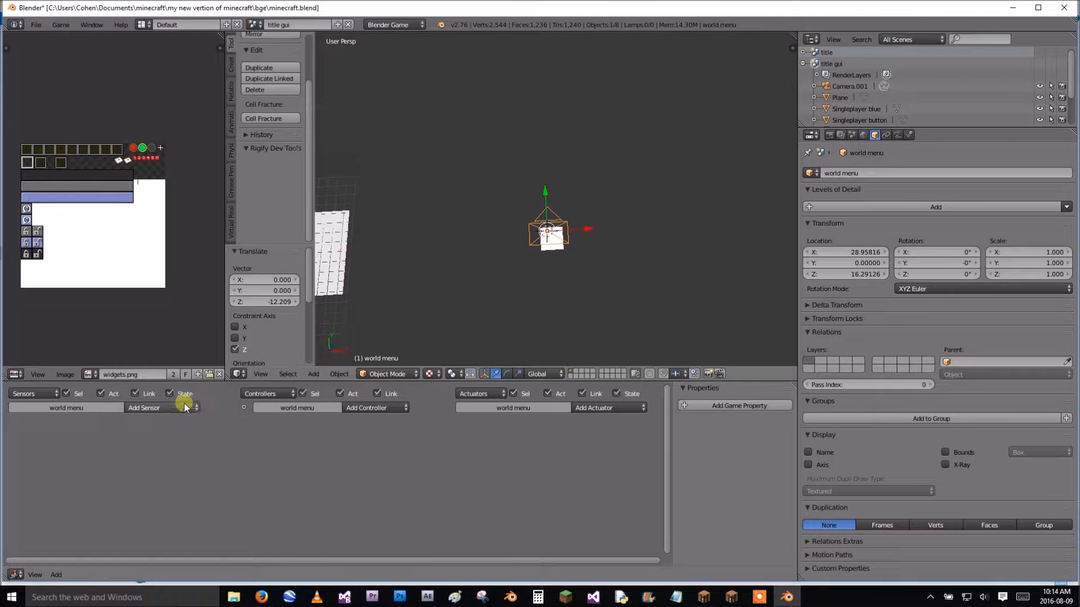
Step: Switch to the title scene and run the game to test the Singleplayer button's camera change
click(254, 25)
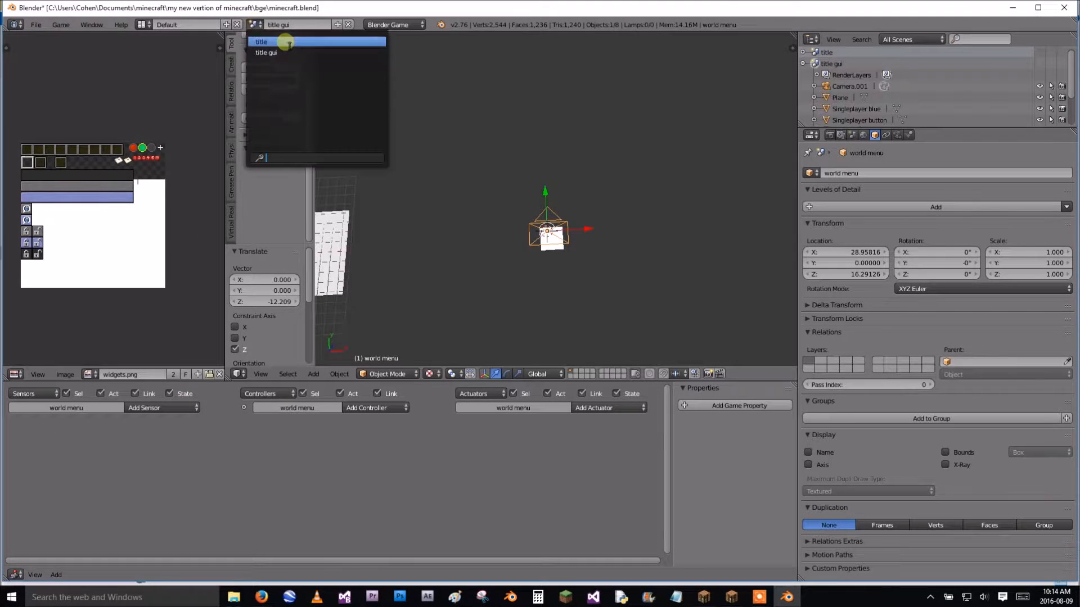
click(284, 41)
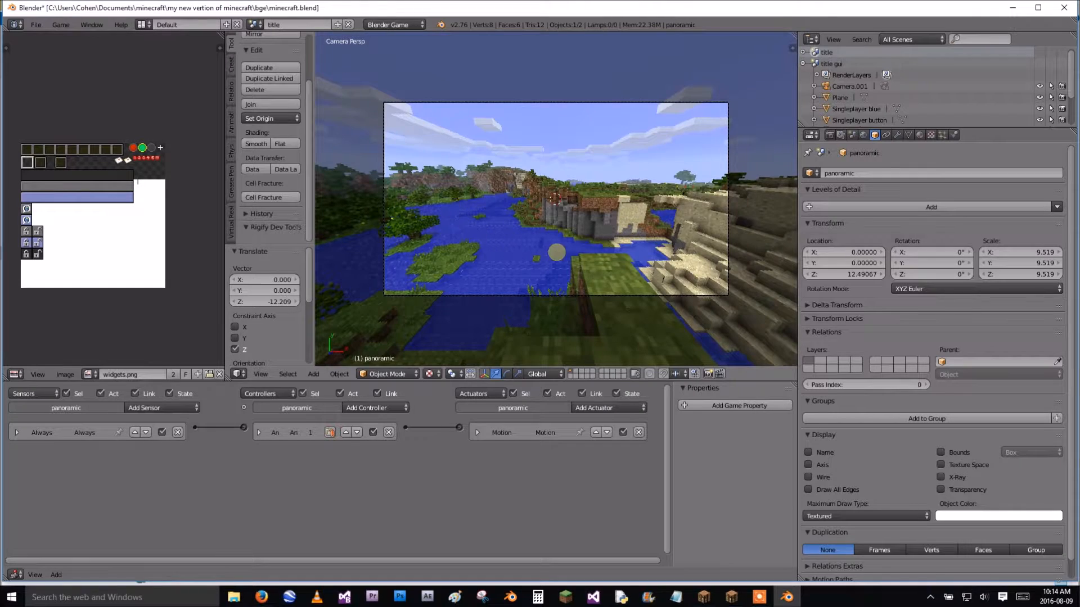
key(p)
click(566, 200)
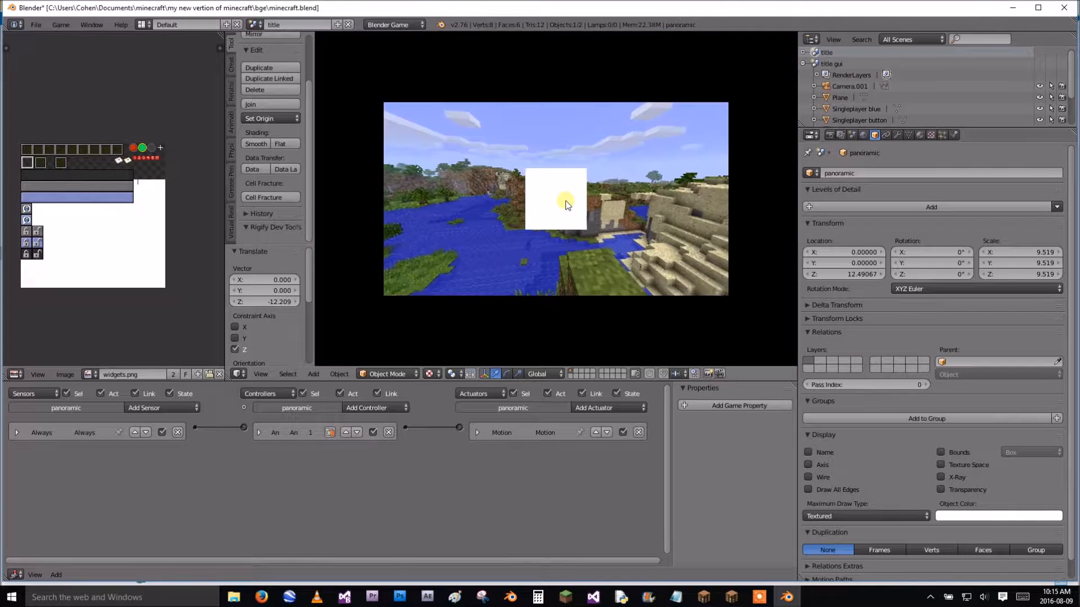
key(Escape)
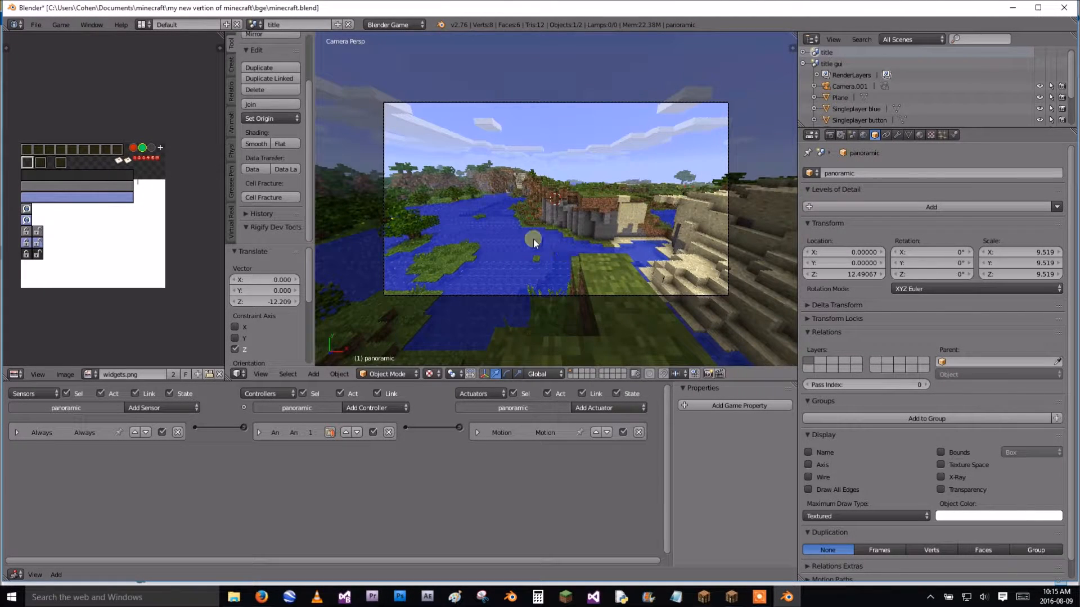
Step: Switch back to the title gui scene to continue working around the world menu camera and its plane
click(260, 29)
click(277, 47)
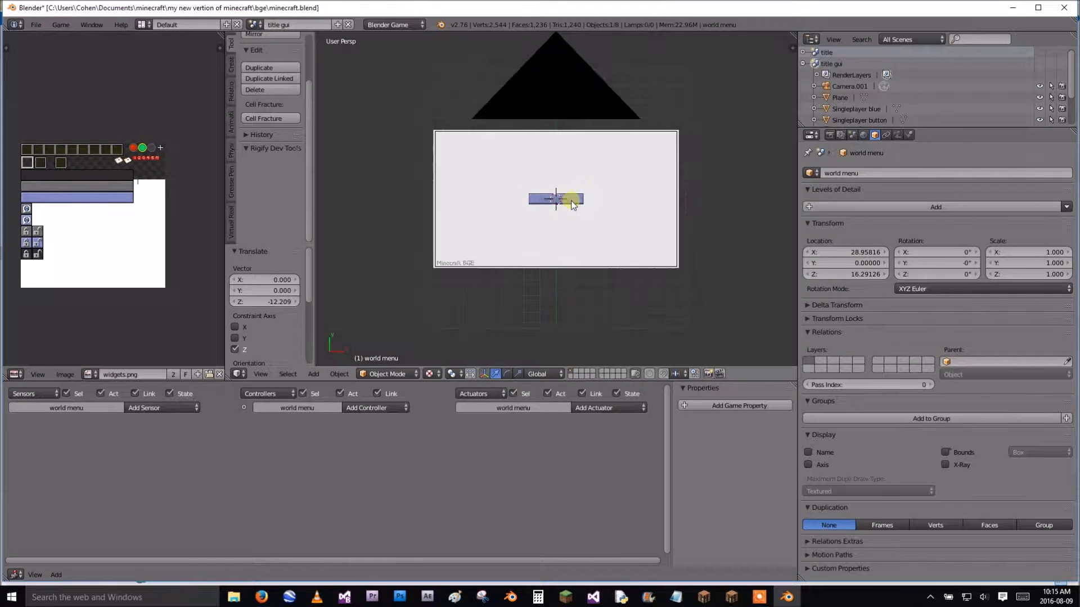
scroll(571, 201, down, 6)
shift+middle_drag(635, 208, 621, 187)
shift+middle_drag(691, 208, 504, 217)
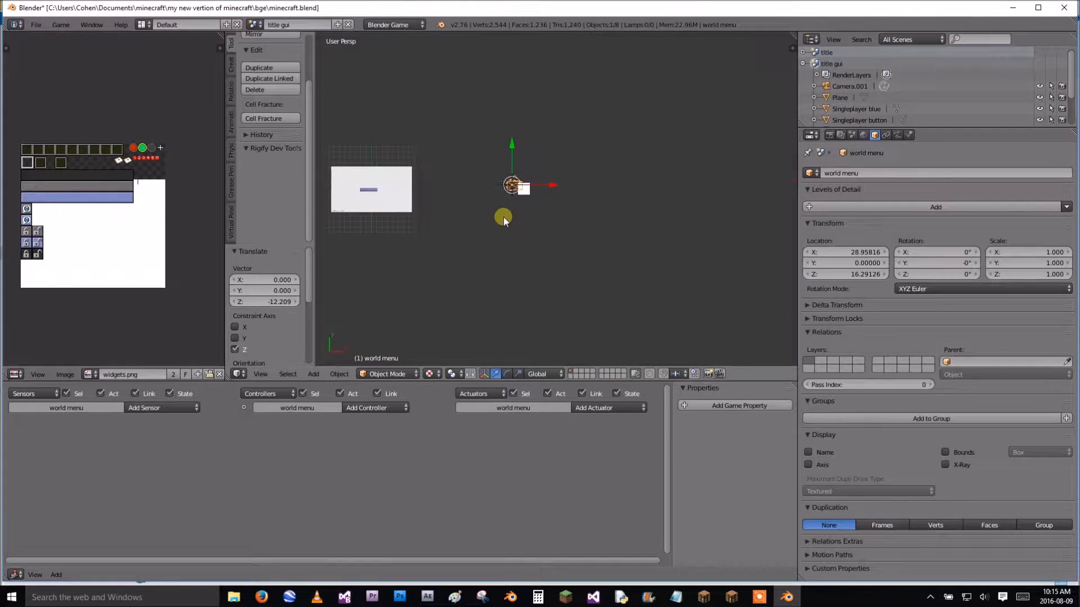
Step: Make the world menu camera the active camera and look through it
key(KP_0)
key(KP_0)
key(ctrl+KP_0)
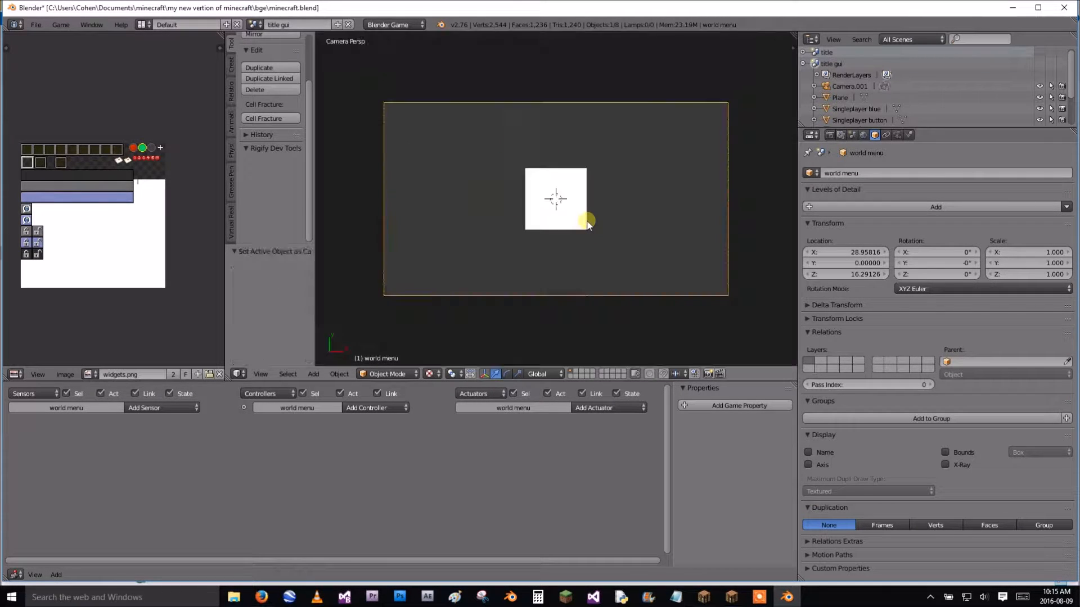
Step: Scale the plane about 3.2 times uniformly and about 1.76 times along X to fill the world menu camera's frame
right_click(574, 223)
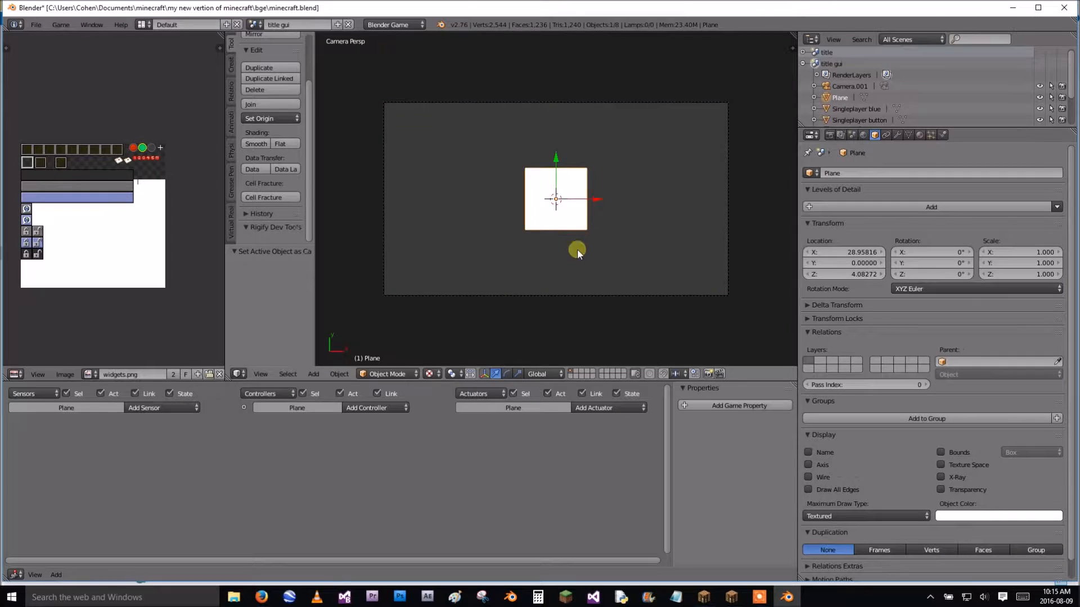
key(s)
click(693, 312)
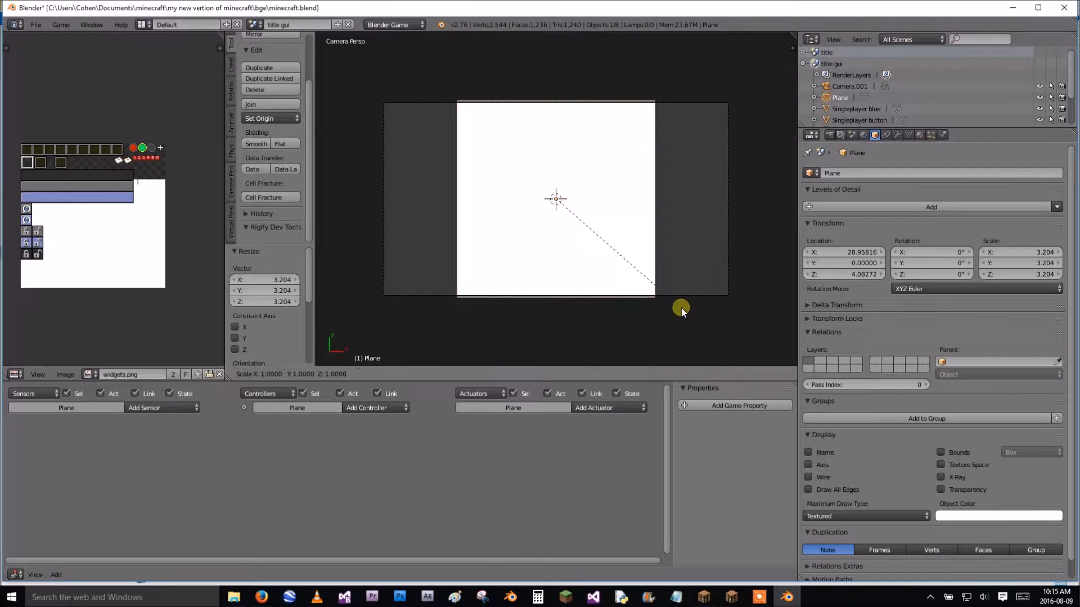
key(s)
key(x)
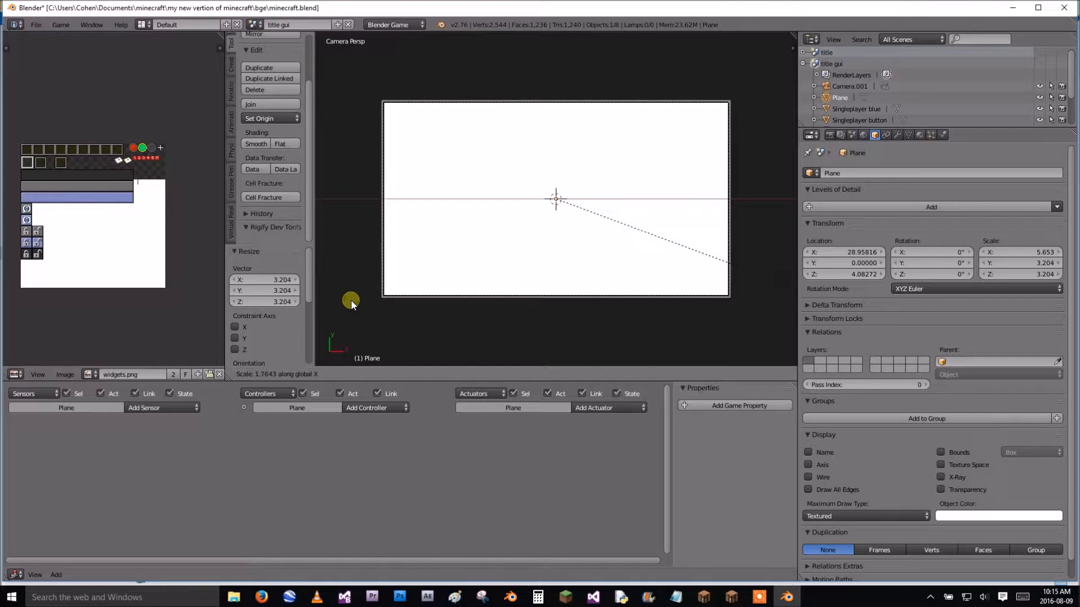
click(351, 301)
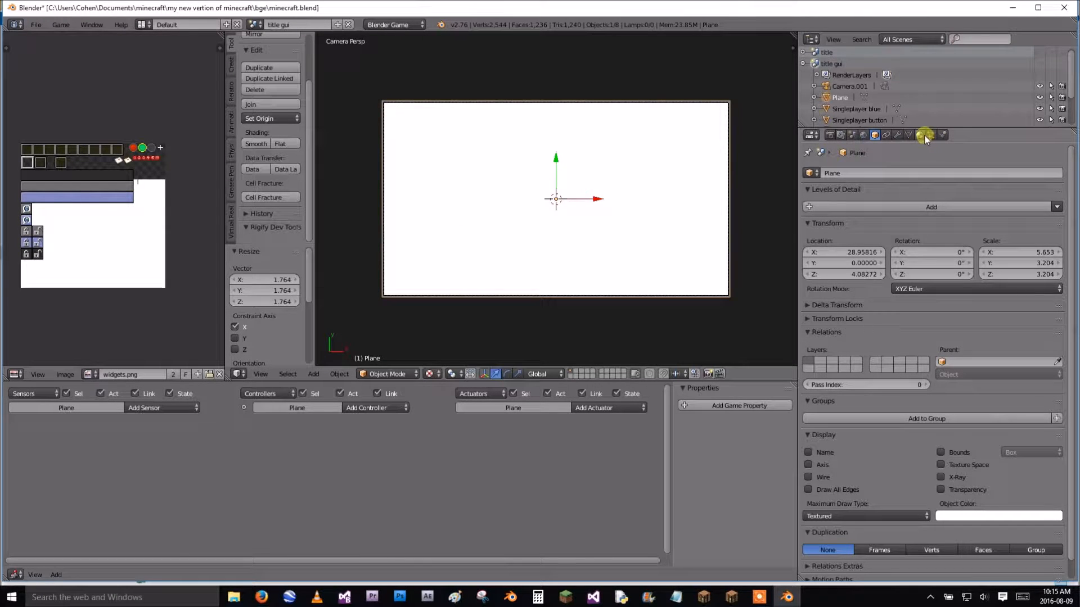
Step: Rename the plane filling the camera frame as back ground
click(887, 175)
key(Return)
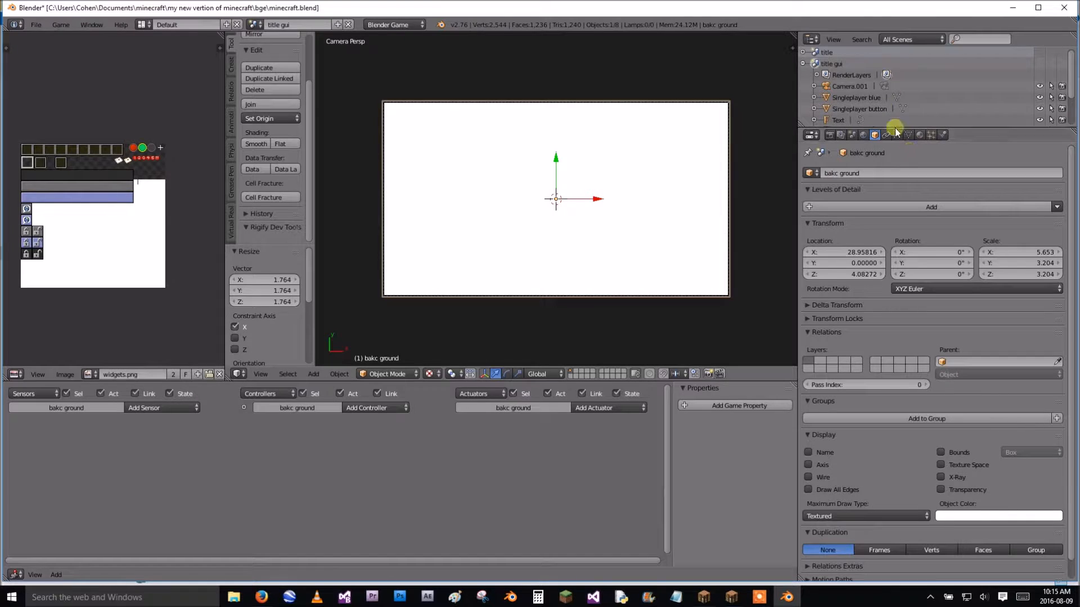
click(832, 173)
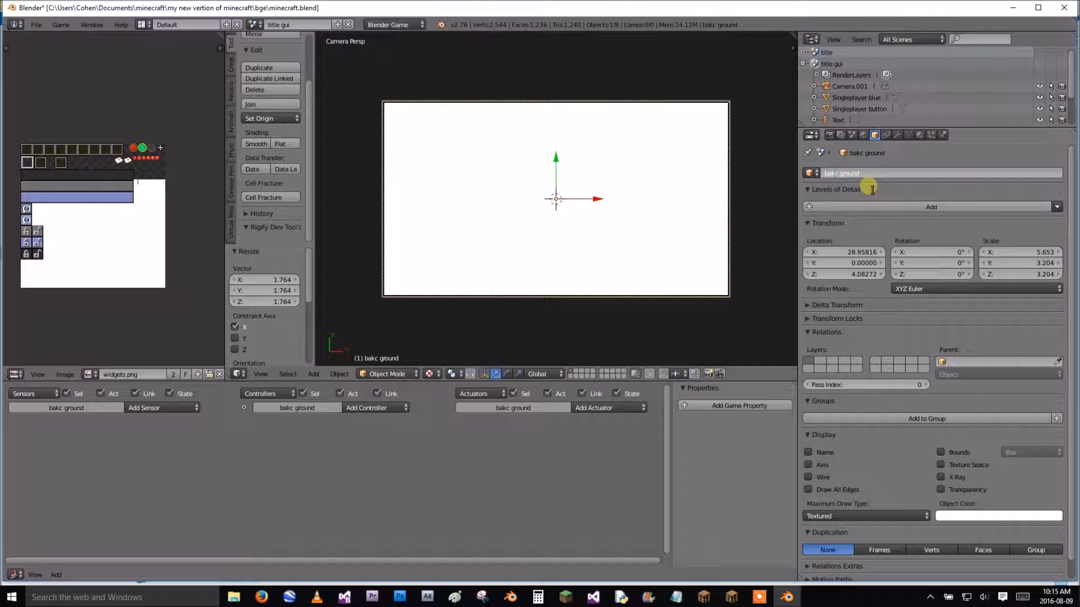
text(back)
key(Return)
Step: Add a new material to the plane and name it back ground
click(920, 135)
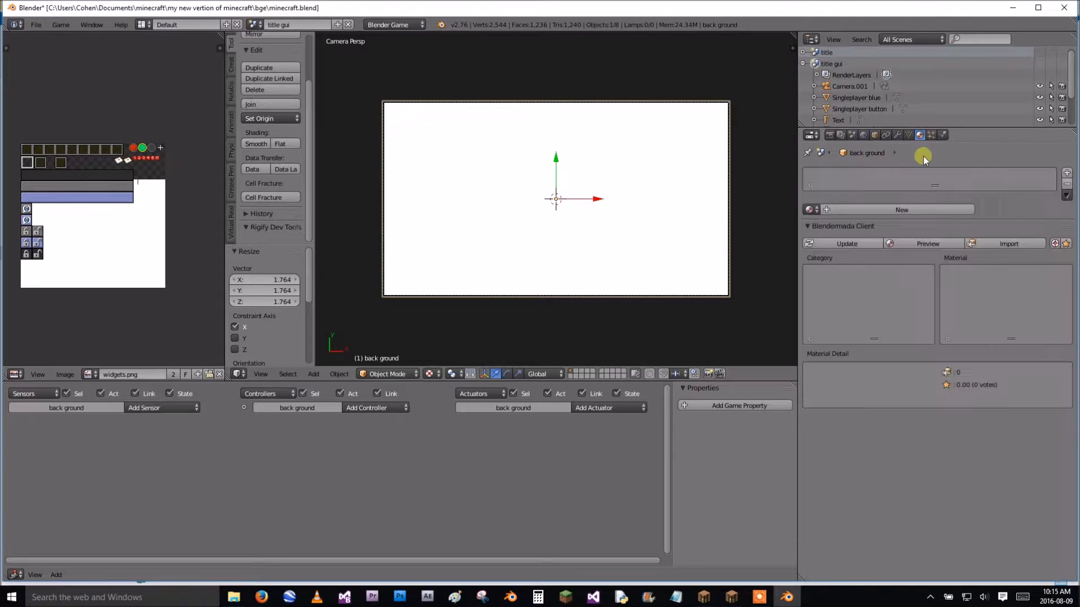
click(887, 210)
click(879, 211)
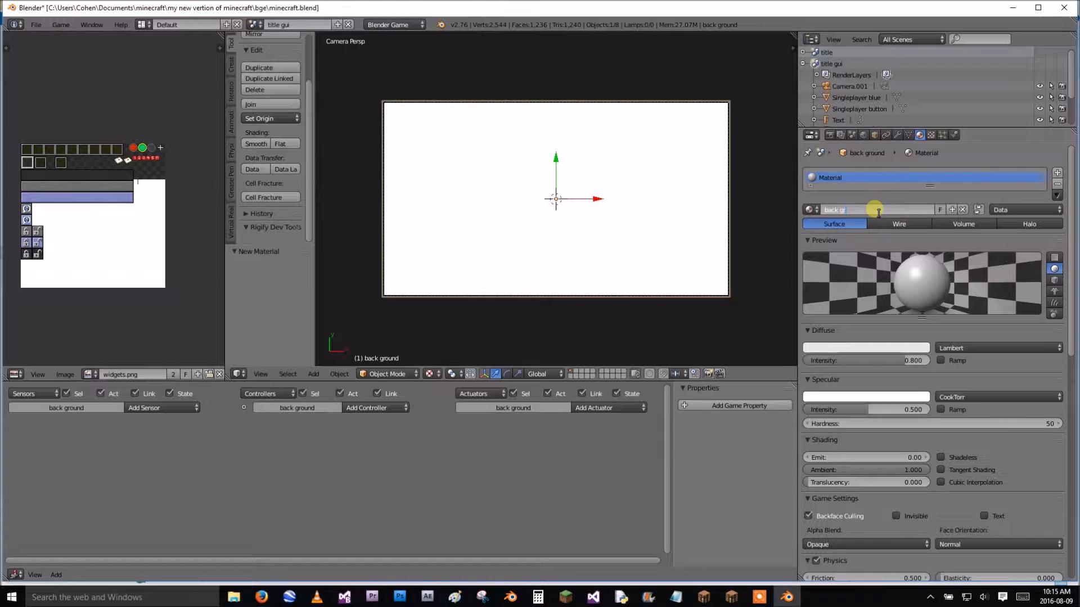
key(Return)
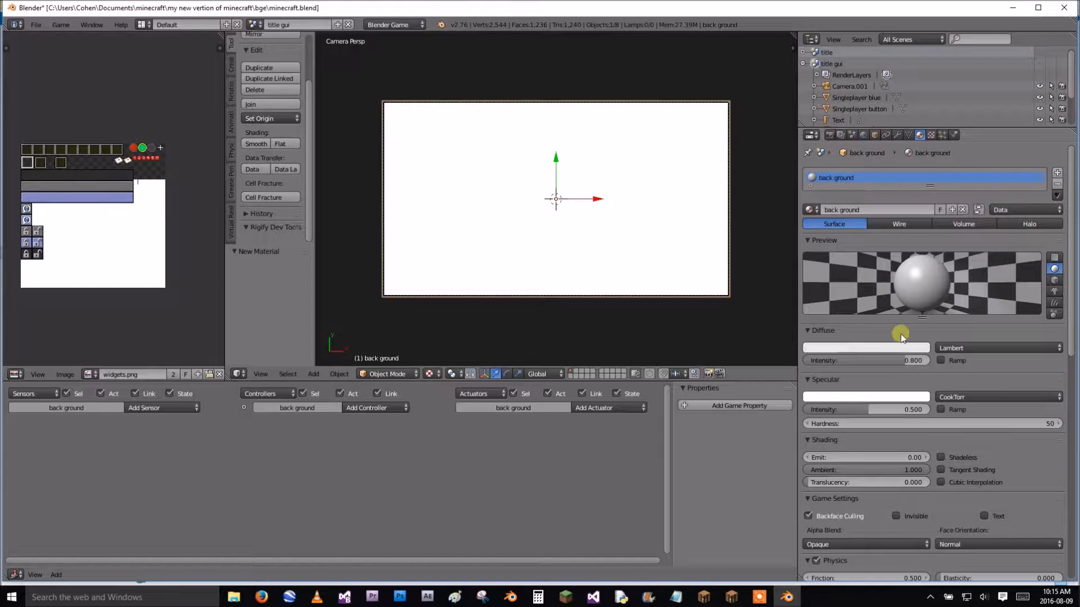
scroll(871, 367, down, 5)
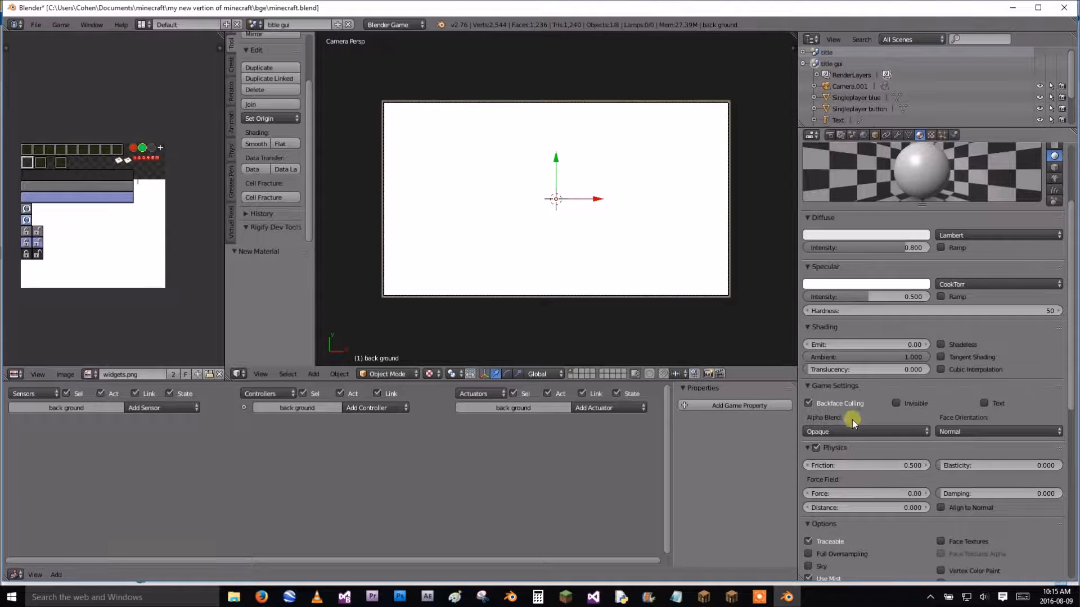
scroll(956, 180, up, 5)
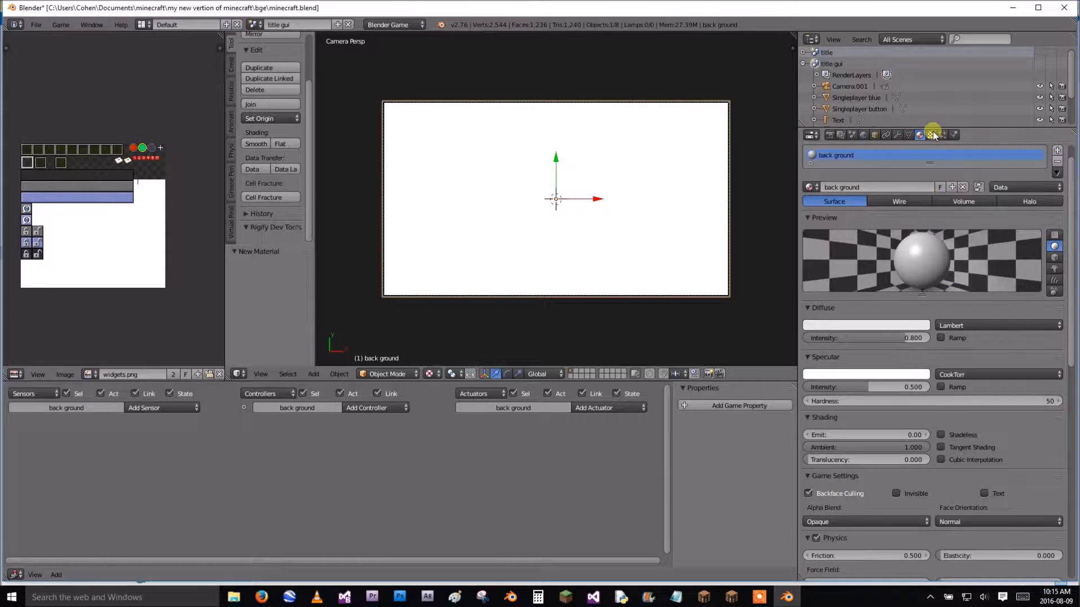
Step: Add a new image texture to the back ground material and name it back ground
click(931, 135)
click(832, 258)
click(887, 260)
text(back g)
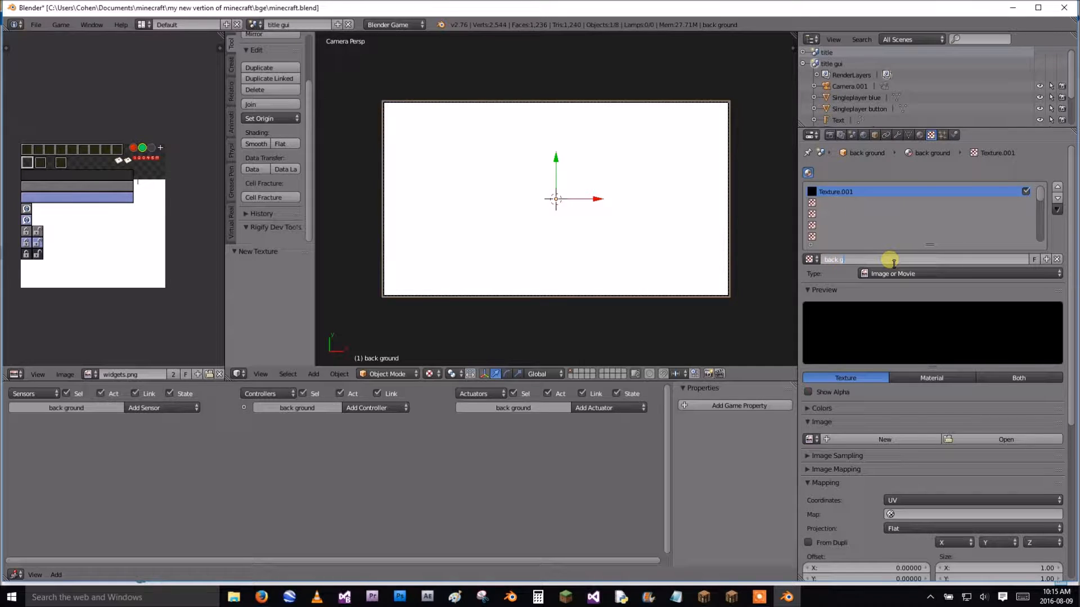
text(round)
key(Return)
Step: Load options_background.png from the texture packs folder as the back ground texture's image, browsing the files as thumbnails
click(1028, 441)
click(198, 110)
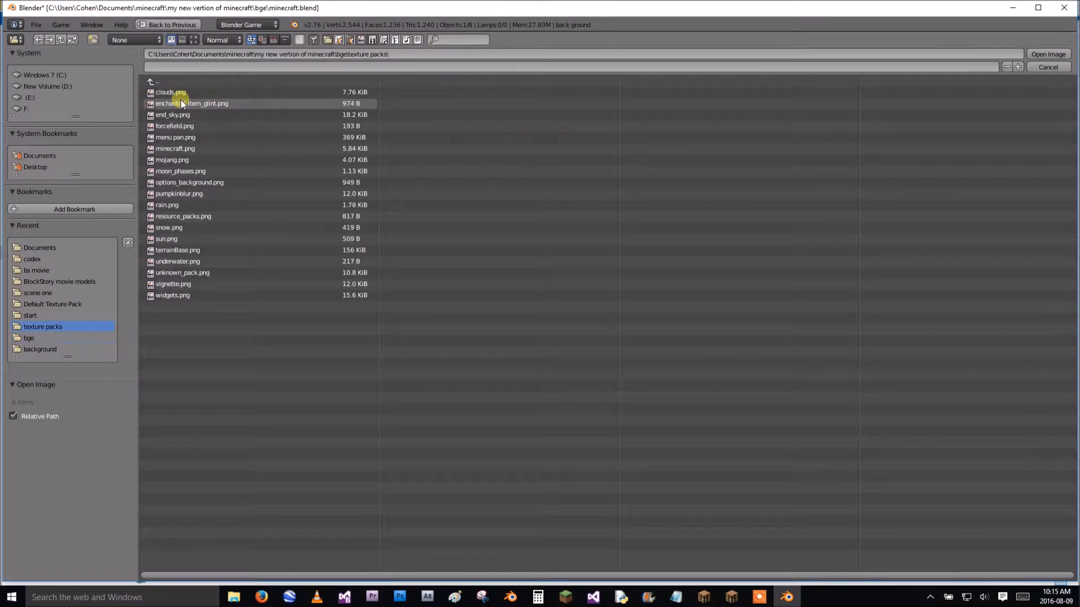
click(197, 37)
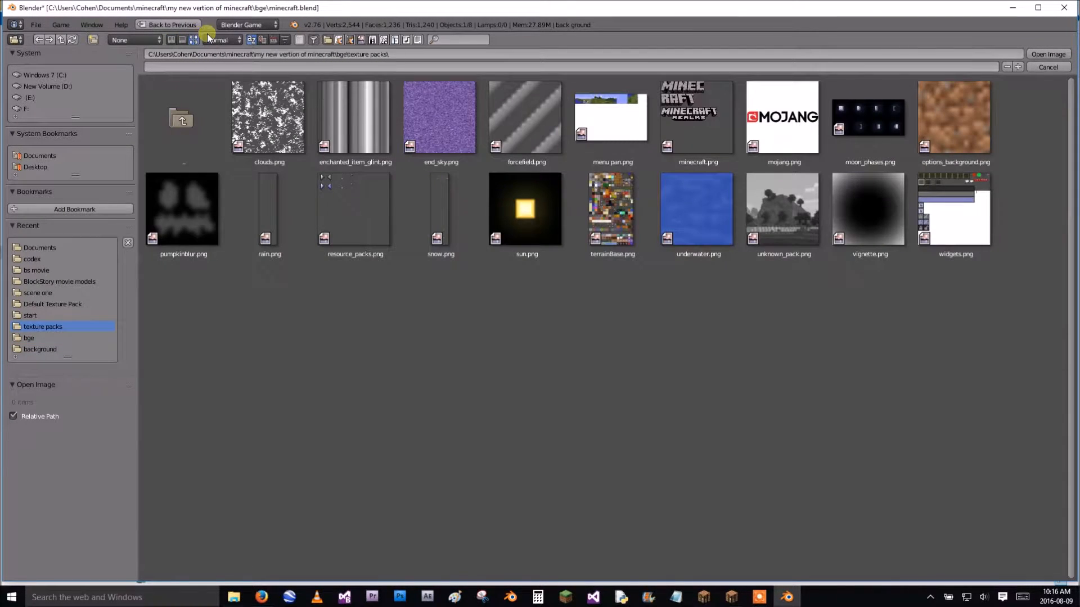
click(982, 121)
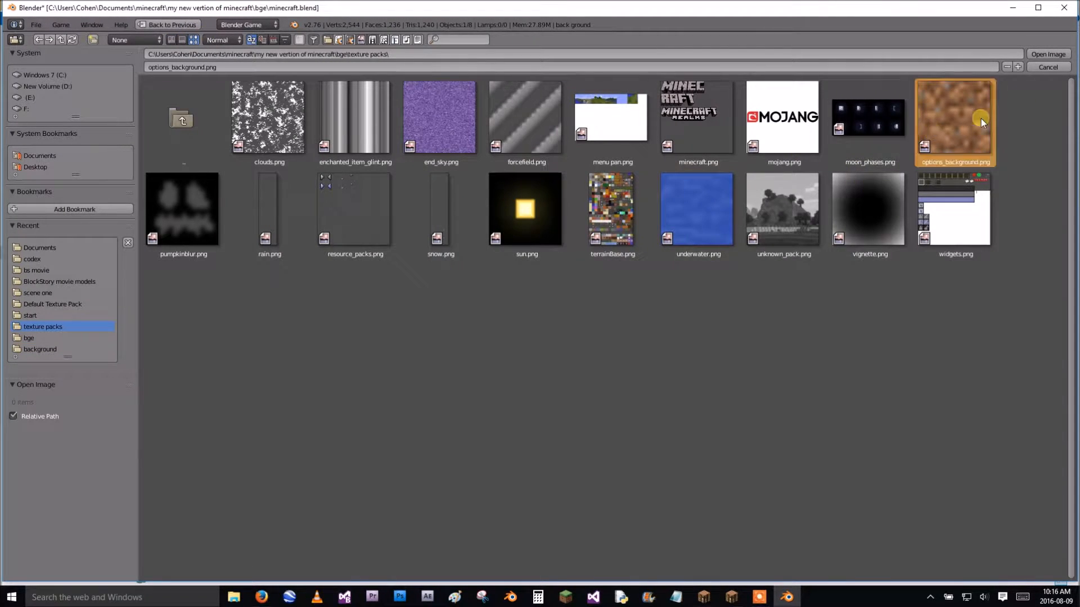
click(1047, 54)
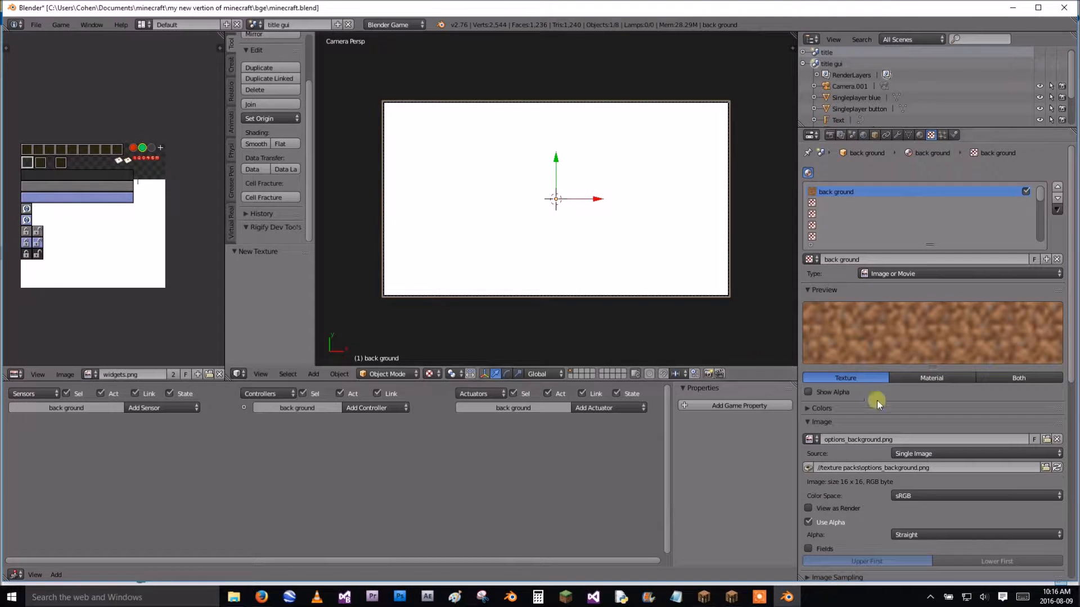
scroll(896, 412, down, 10)
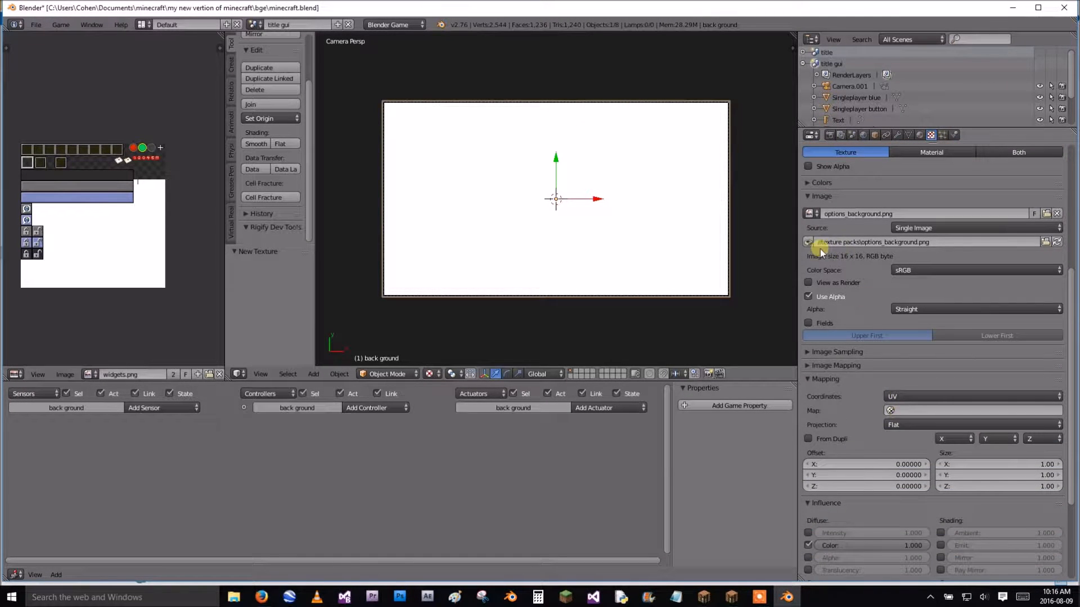
scroll(956, 366, down, 6)
scroll(957, 436, up, 8)
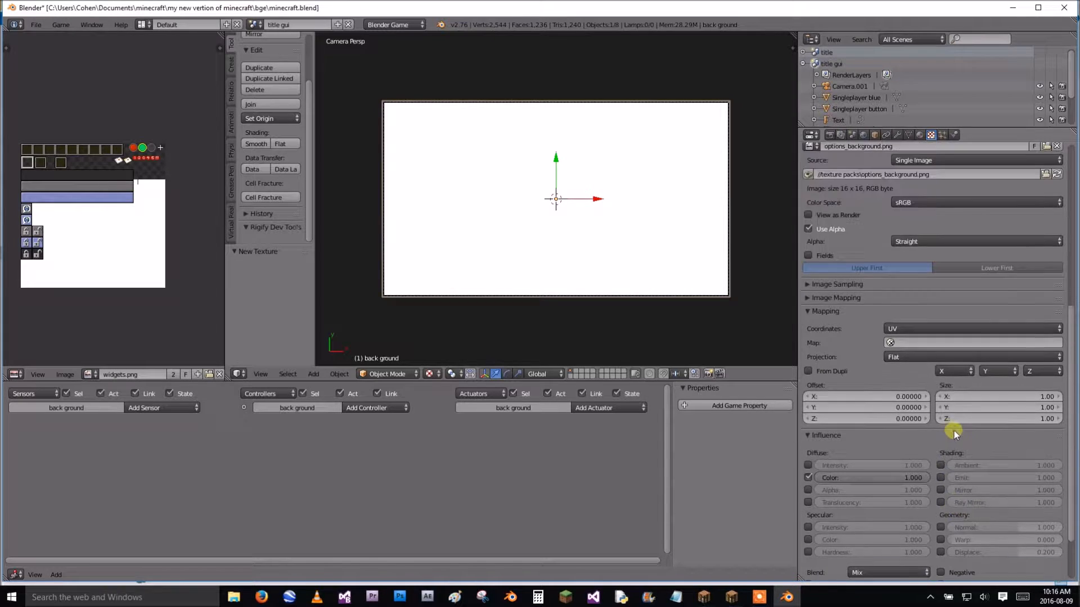
Step: Unwrap the back ground plane in Edit Mode and assign the options_background.png image to its UV map
key(Tab)
key(u)
click(517, 231)
click(139, 374)
click(163, 401)
scroll(126, 292, up, 1)
middle_drag(116, 287, 24, 197)
Step: Try Smart UV Project on the back ground plane, then remap its UVs with Cube Projection
key(u)
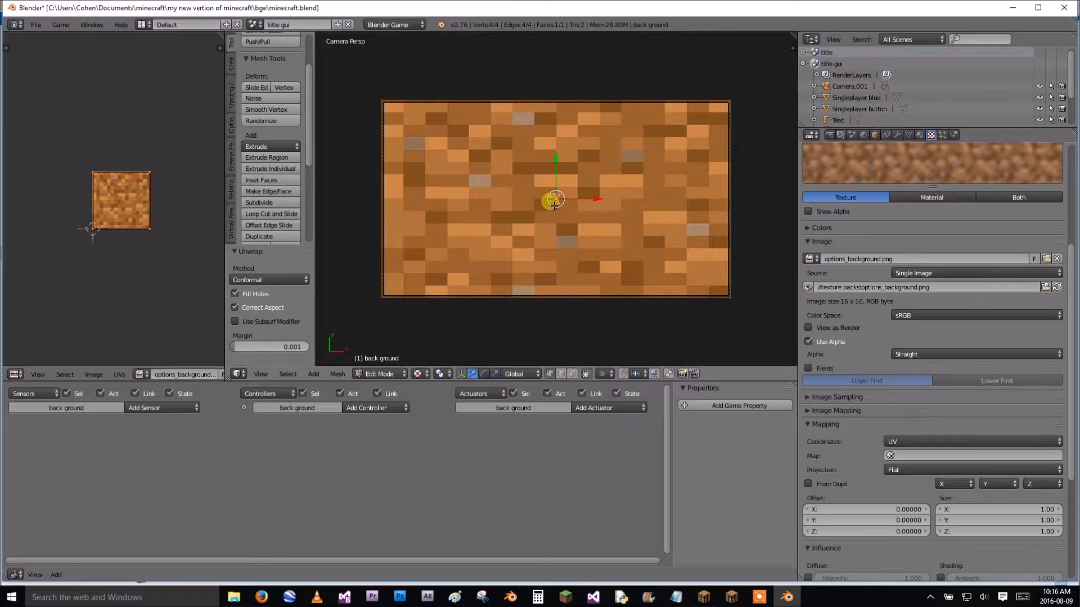
key(u)
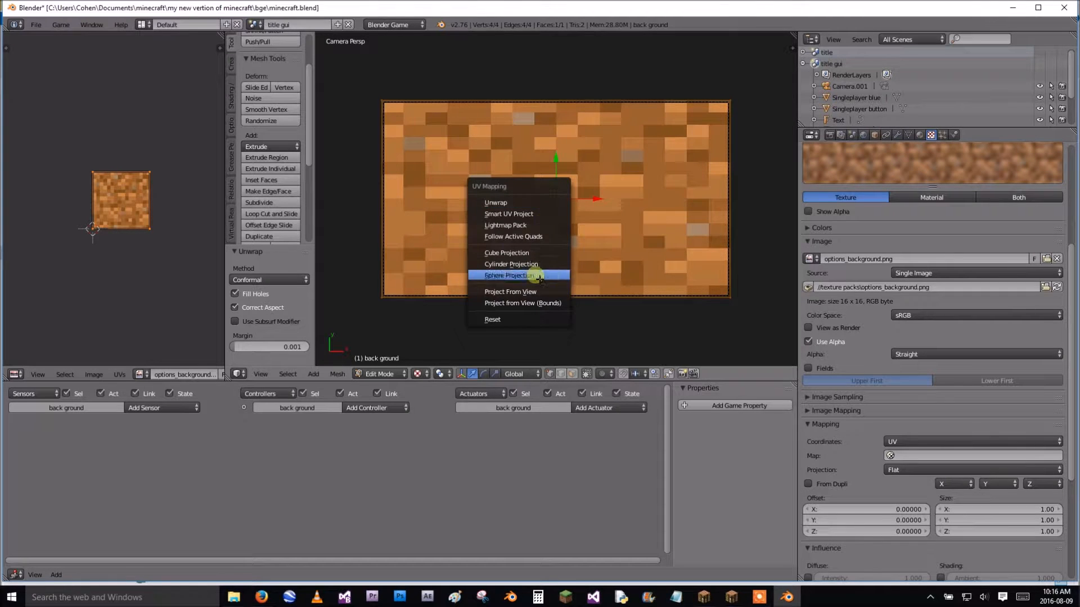
click(520, 213)
click(555, 290)
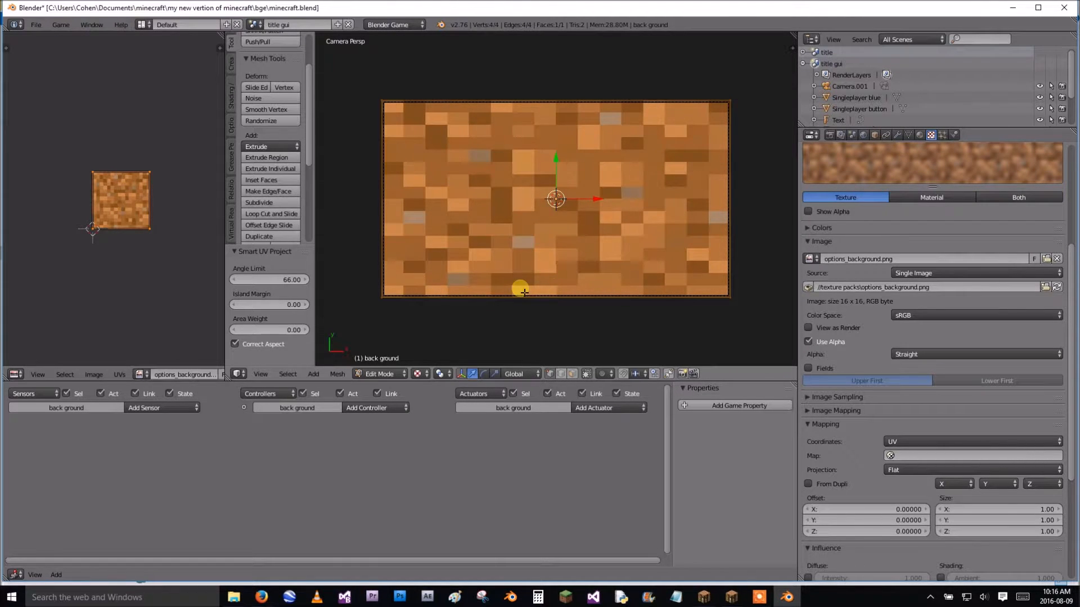
key(u)
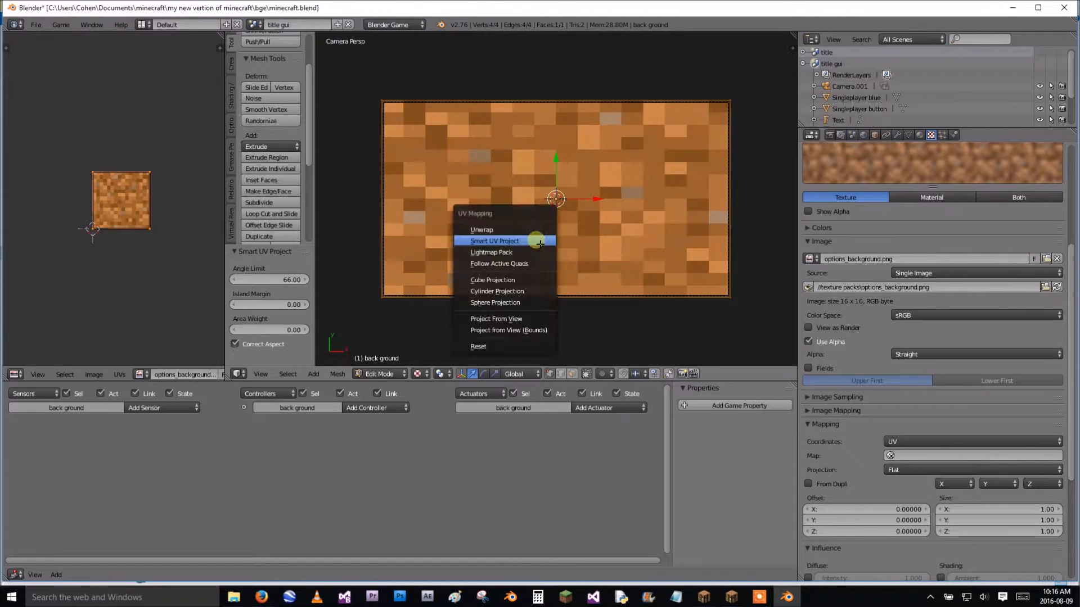
click(504, 280)
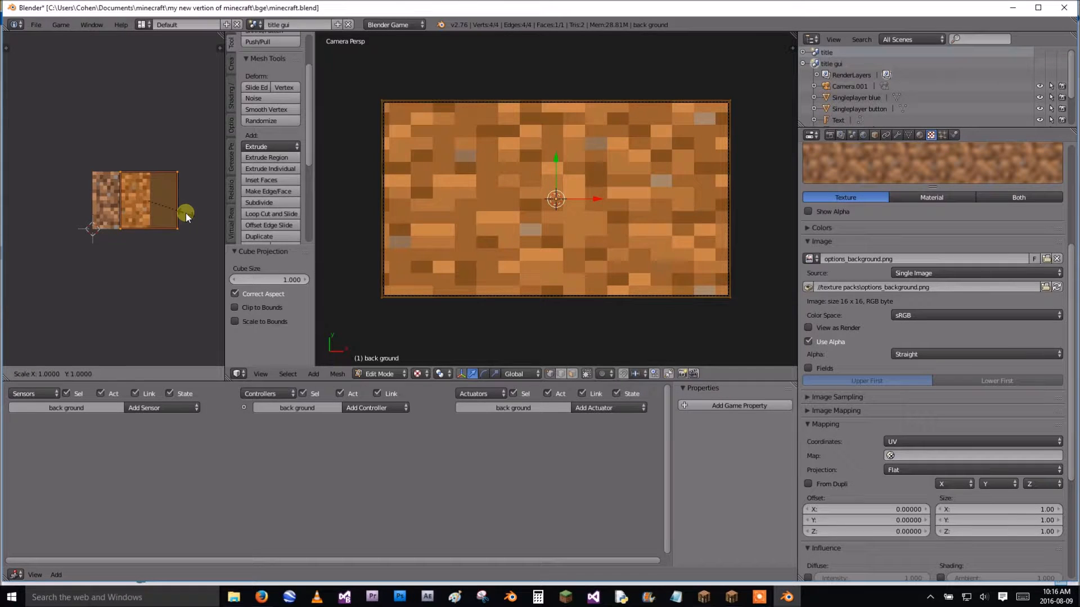
Step: Show the 3D view's properties sidebar and scale the plane's UV face by 0.28 along X
key(n)
scroll(731, 256, down, 3)
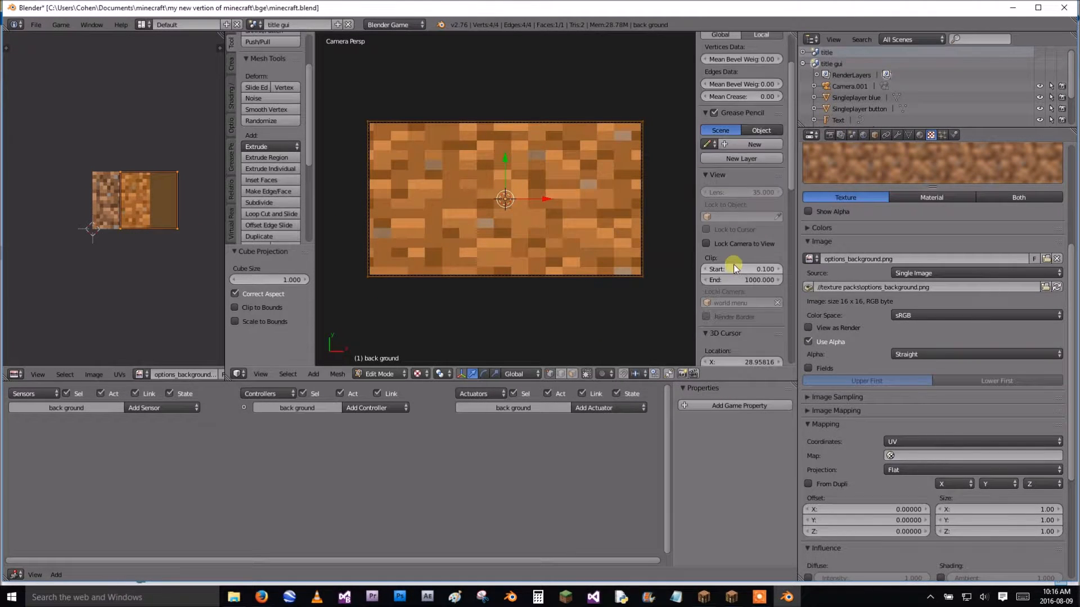
scroll(756, 276, down, 5)
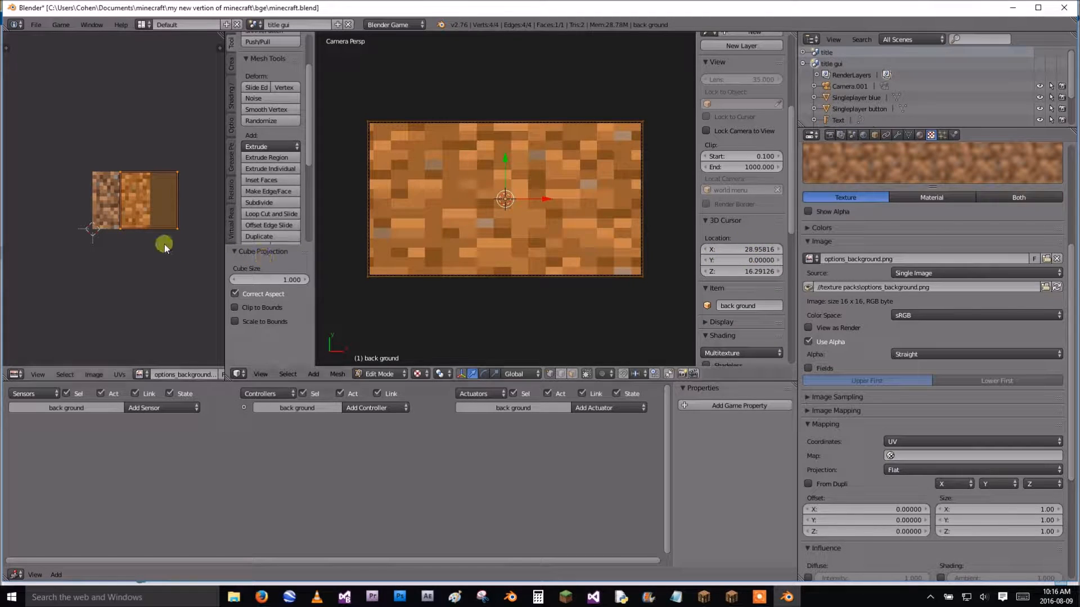
key(s)
text(.)
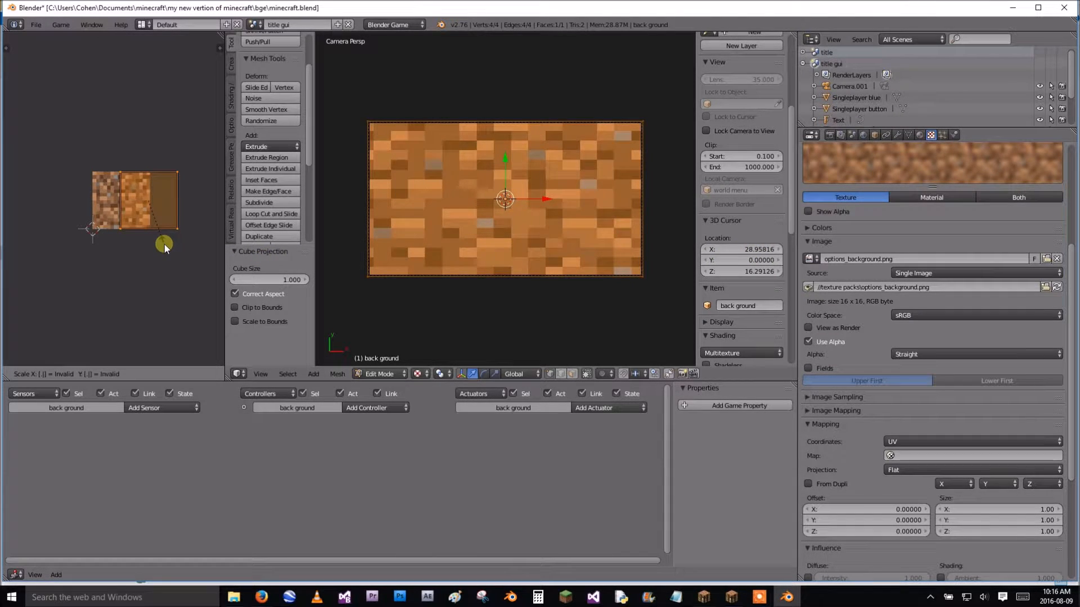
text(28)
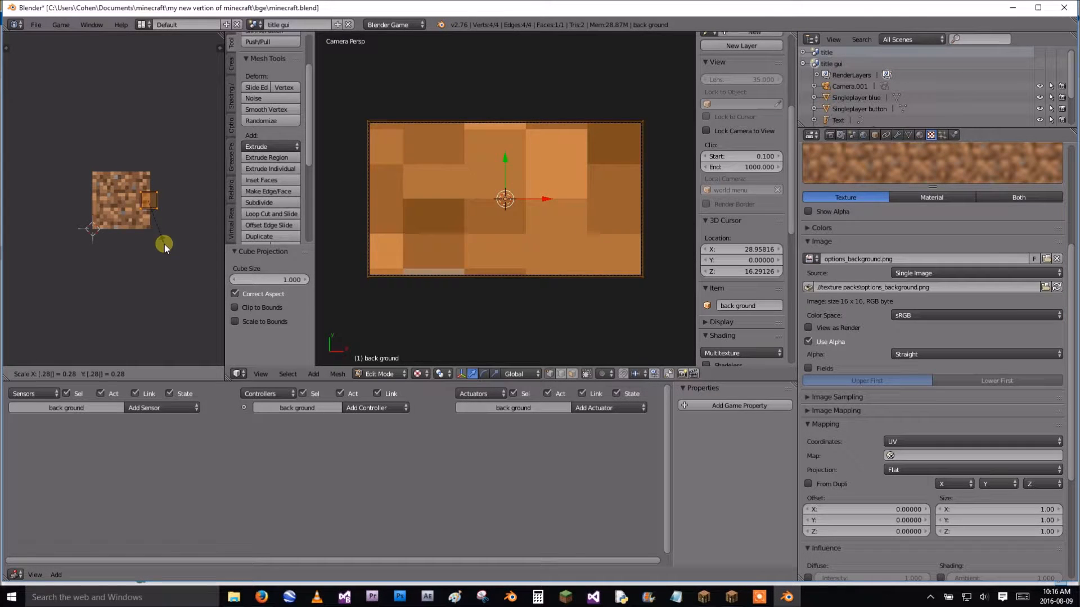
text(x)
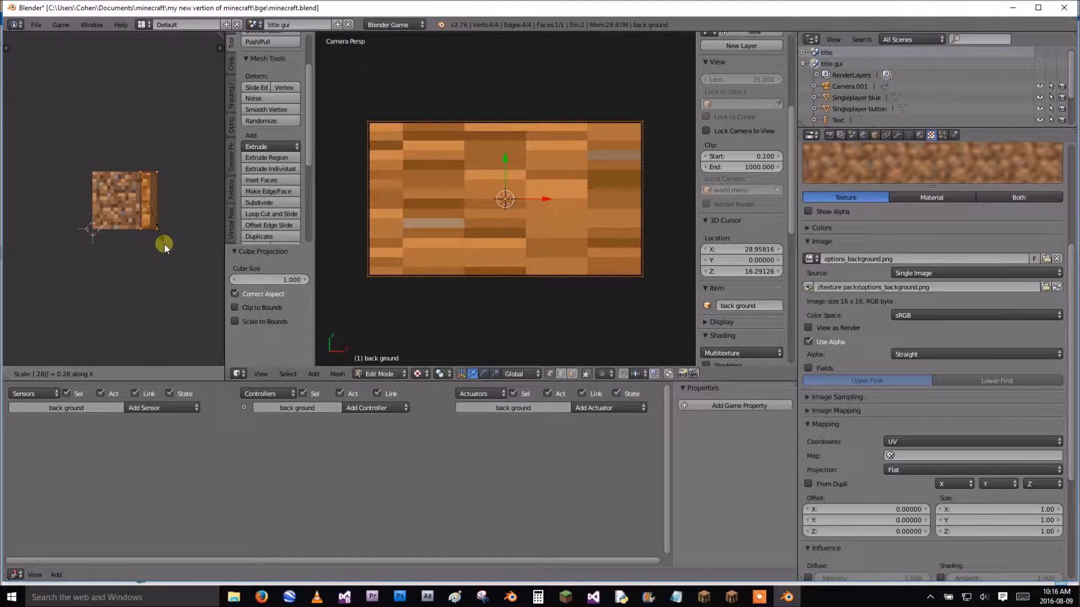
key(Return)
Step: Enlarge the UV face about 17.3 times uniformly and widen it about 2.1 times along X
scroll(186, 192, down, 5)
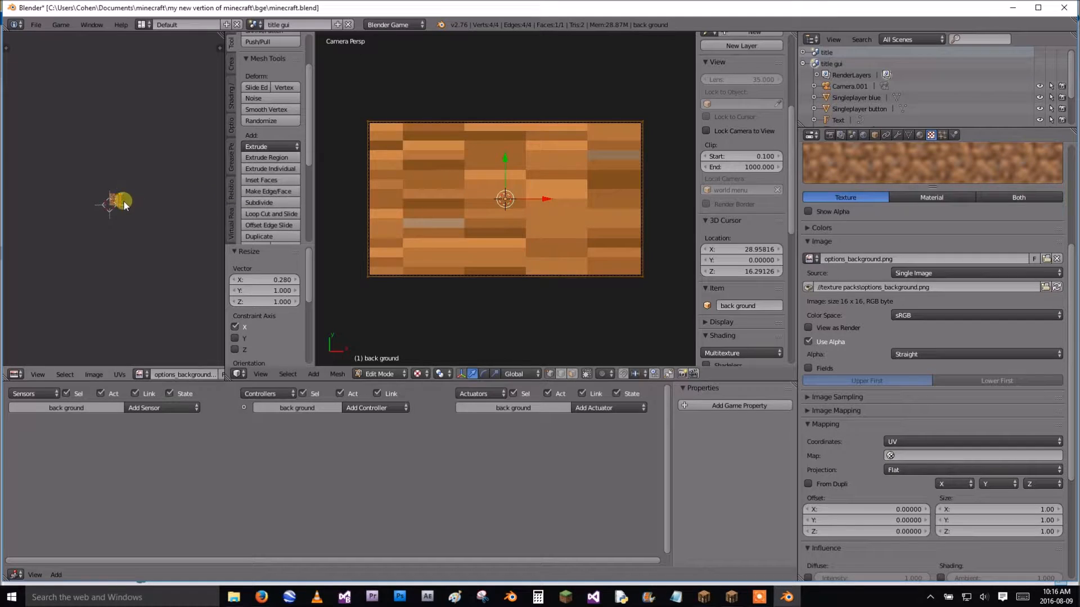
key(s)
click(204, 231)
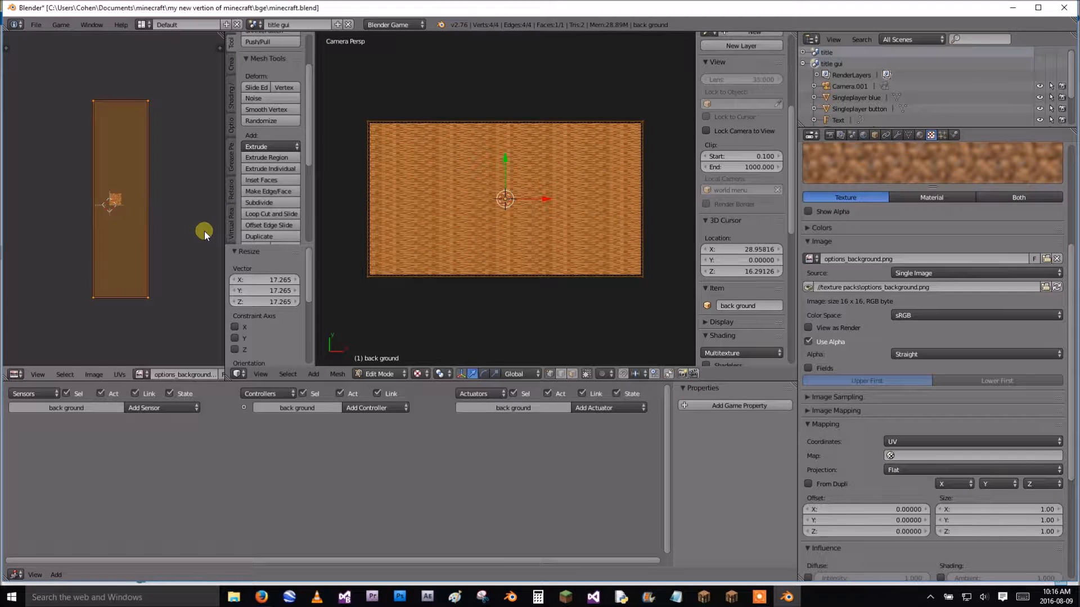
key(s)
key(x)
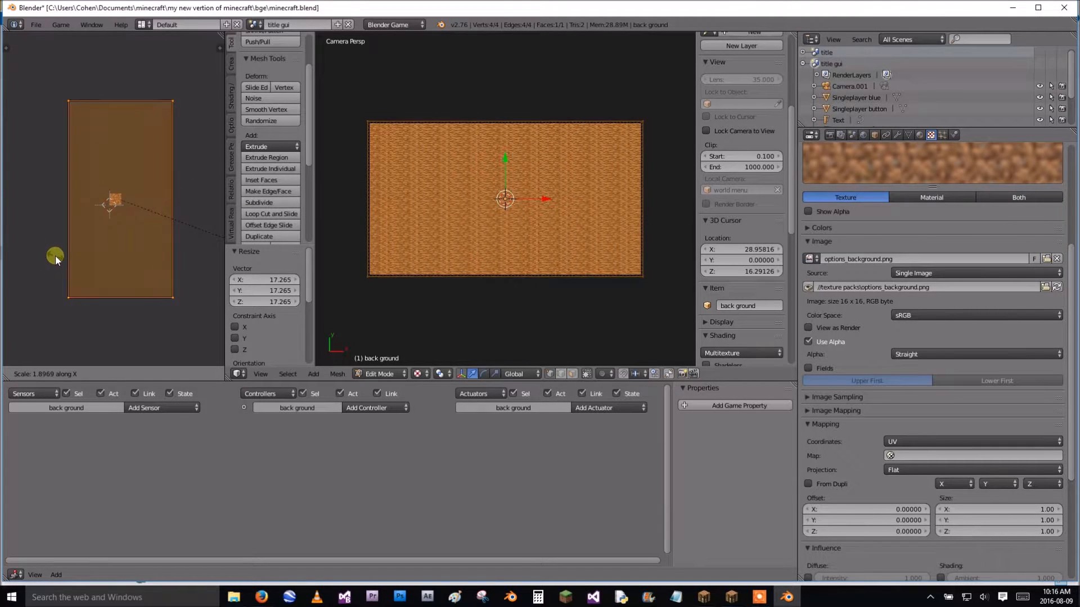
click(70, 261)
Step: Shrink the UV face uniformly by a factor of about 0.109 to coarsen the dirt pattern
key(s)
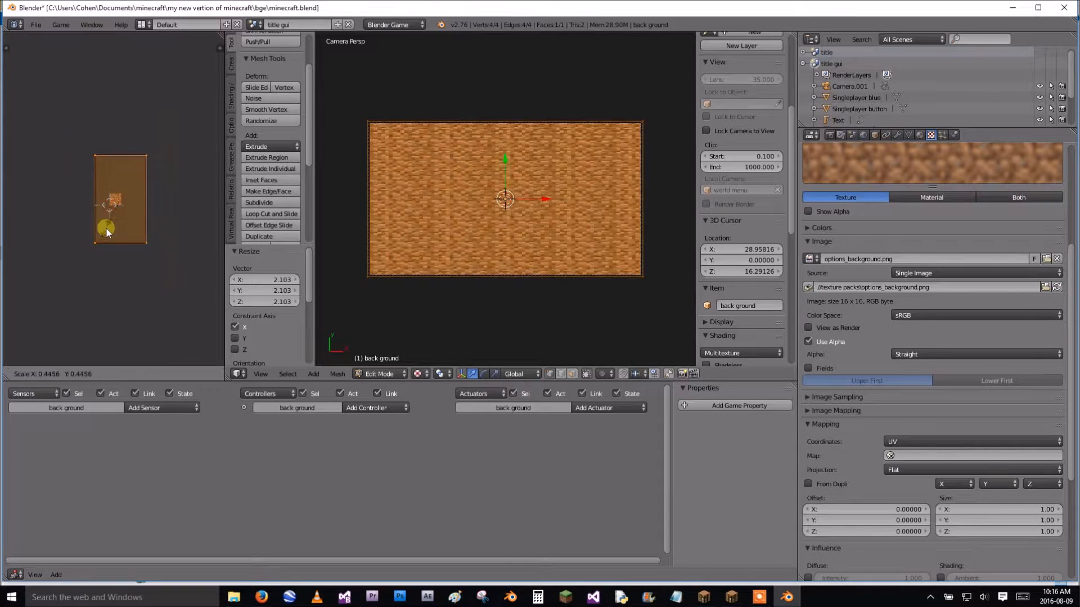
click(128, 205)
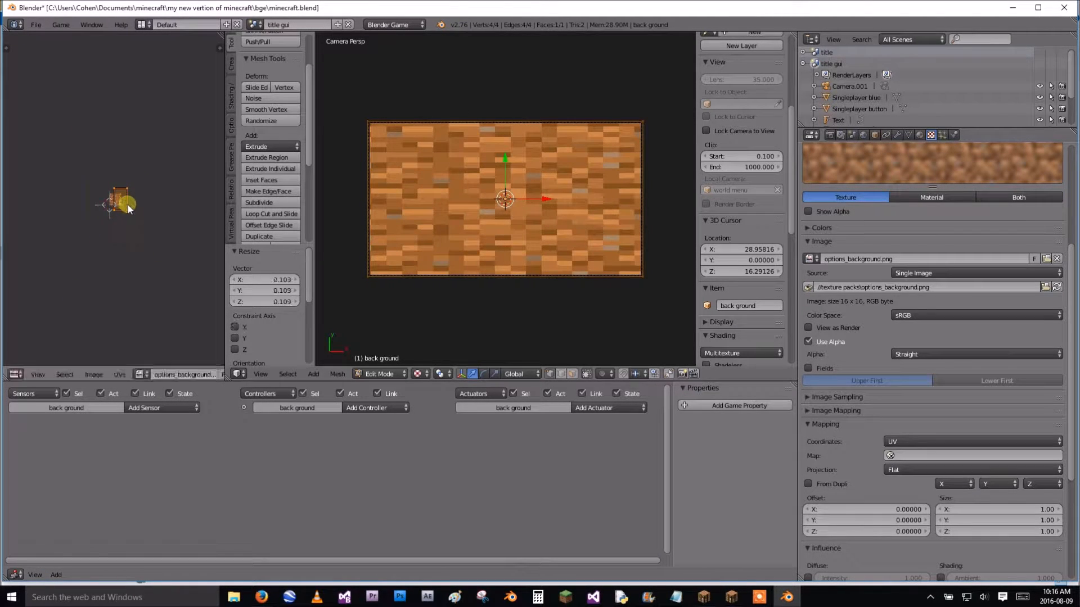
scroll(134, 220, up, 3)
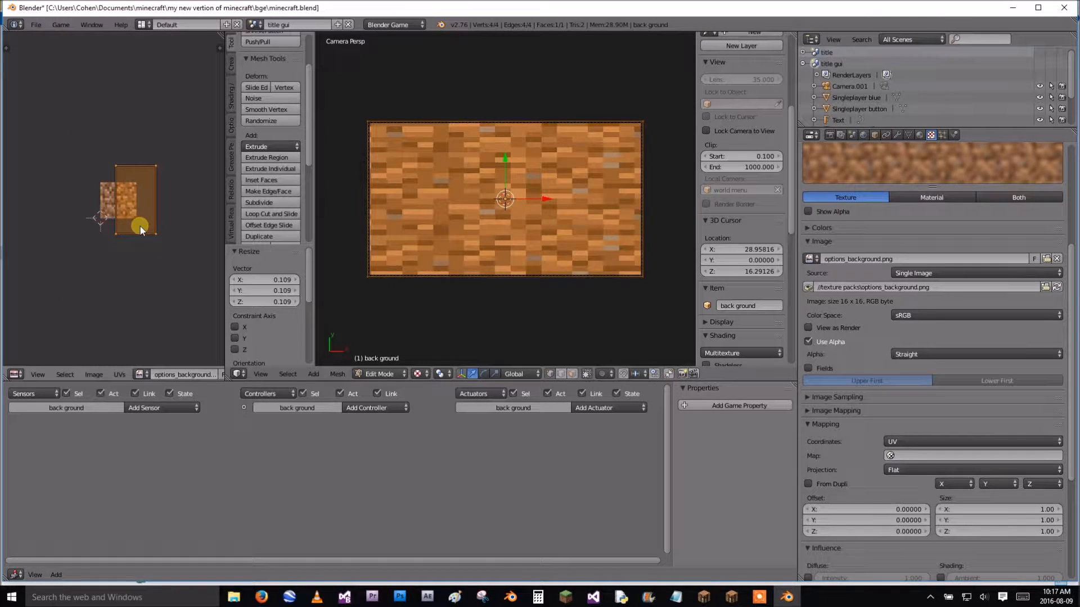
Step: Scale the back ground plane's UV face by 0.321 along Y, enlarge it uniformly by about 21 times, and leave mesh editing
key(s)
key(y)
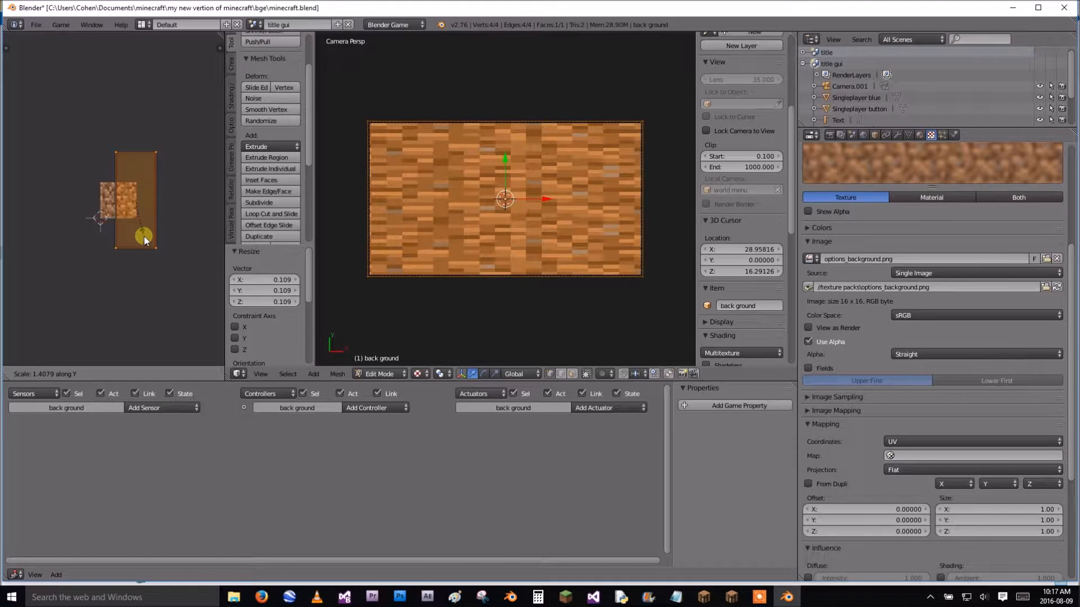
click(140, 207)
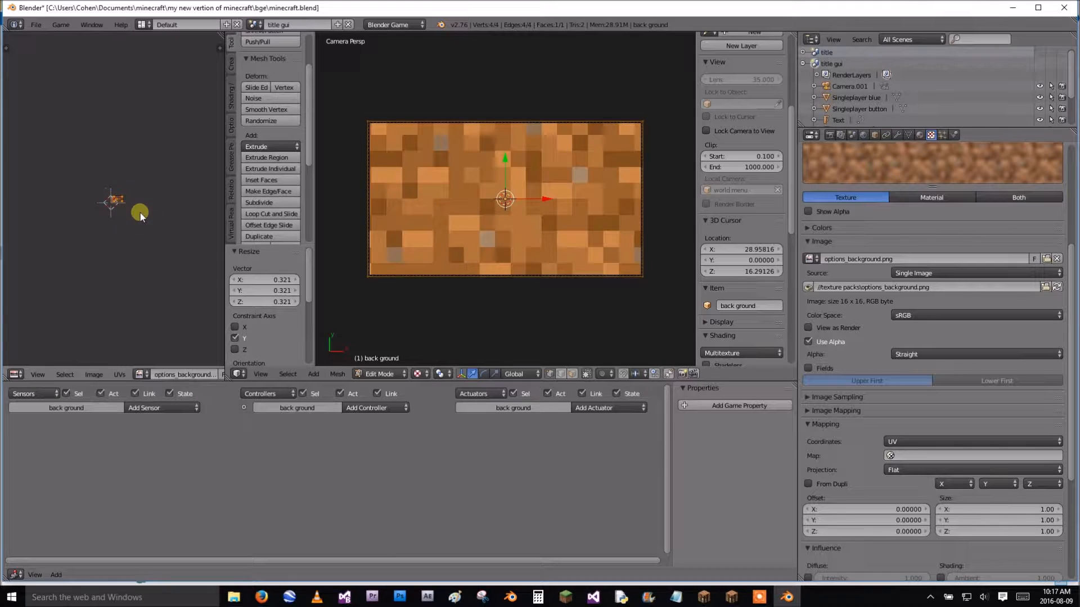
key(s)
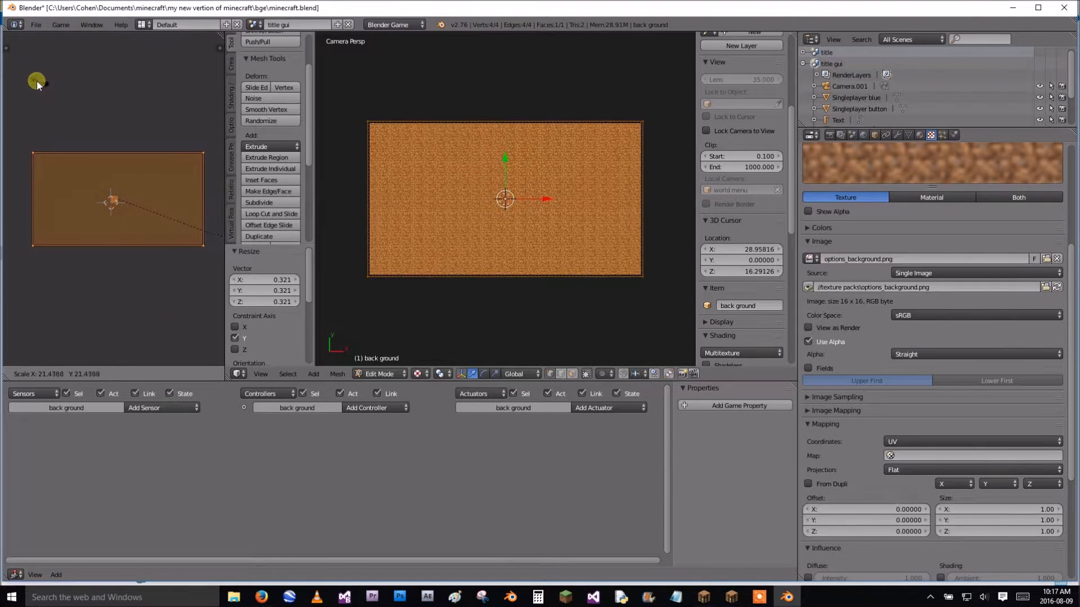
click(8, 76)
key(Tab)
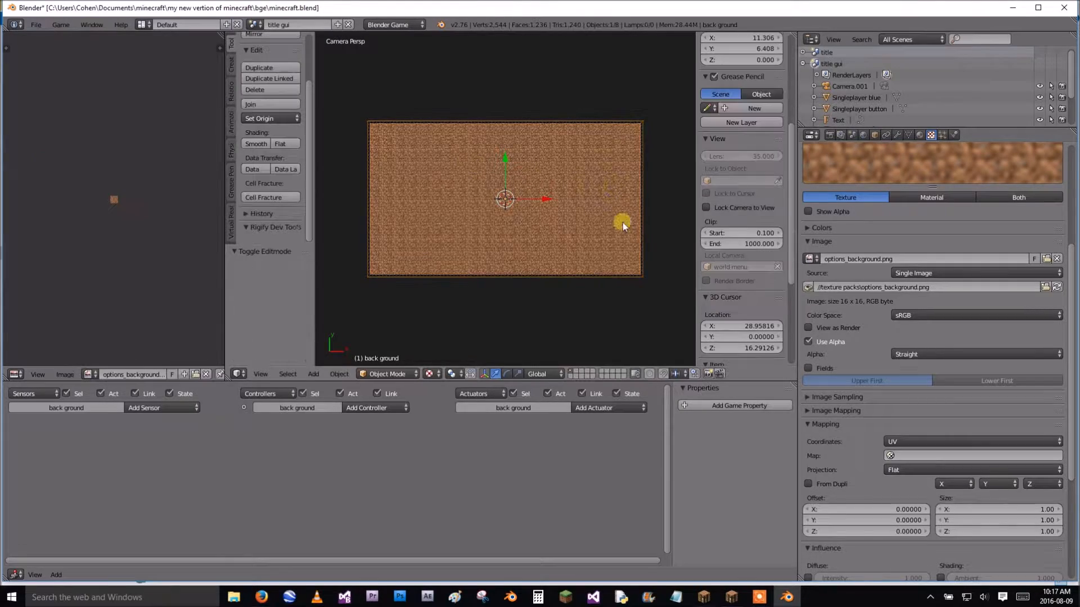
Step: Hide the 3D view's properties sidebar and test-run the game to check the finer dirt tiling through the camera
key(n)
scroll(647, 279, up, 3)
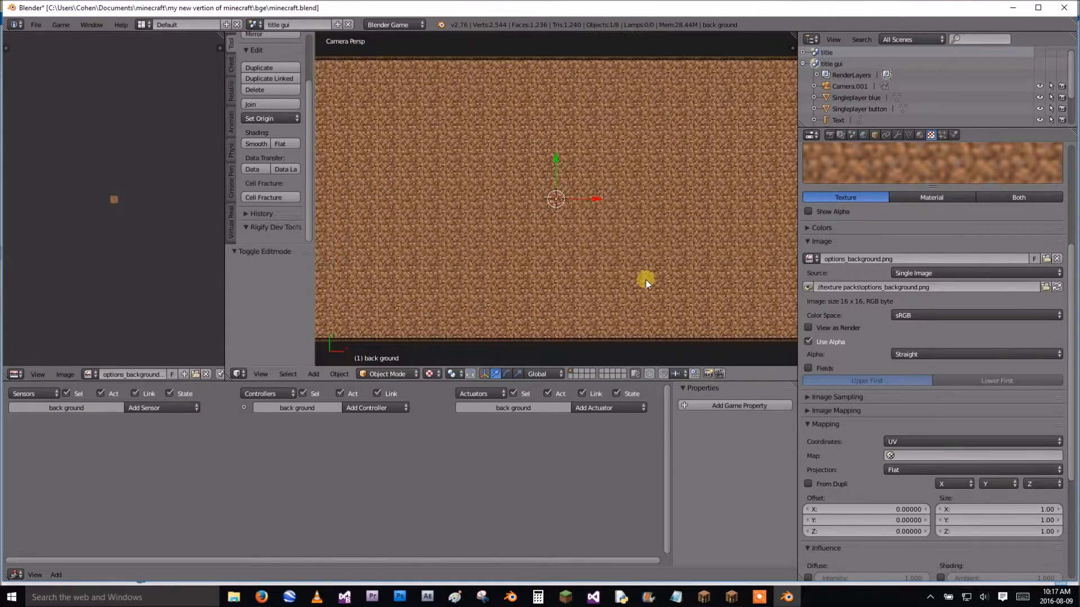
scroll(645, 279, down, 2)
key(p)
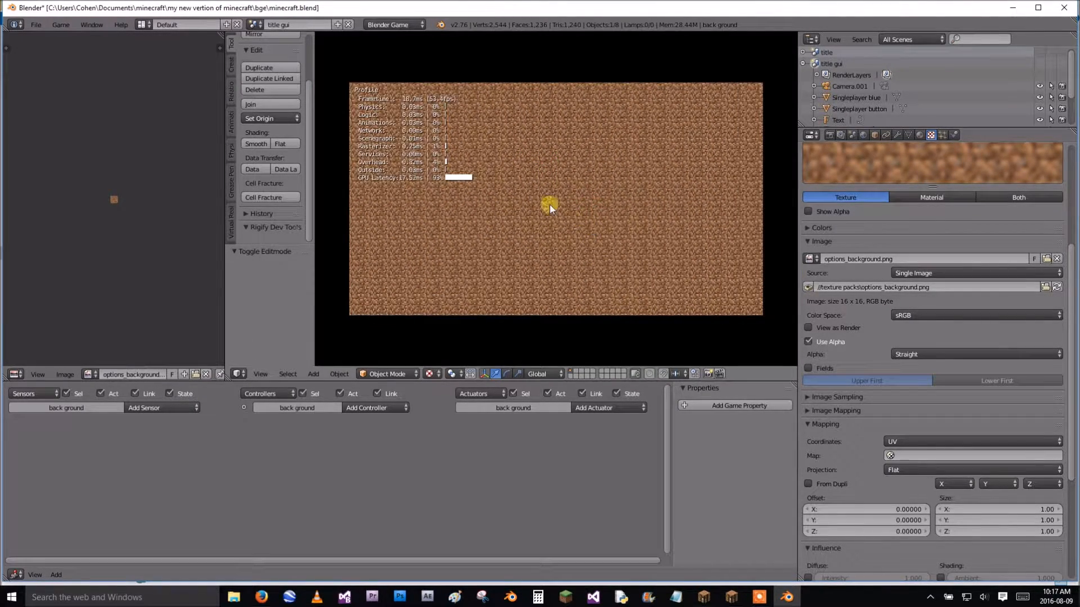
key(Escape)
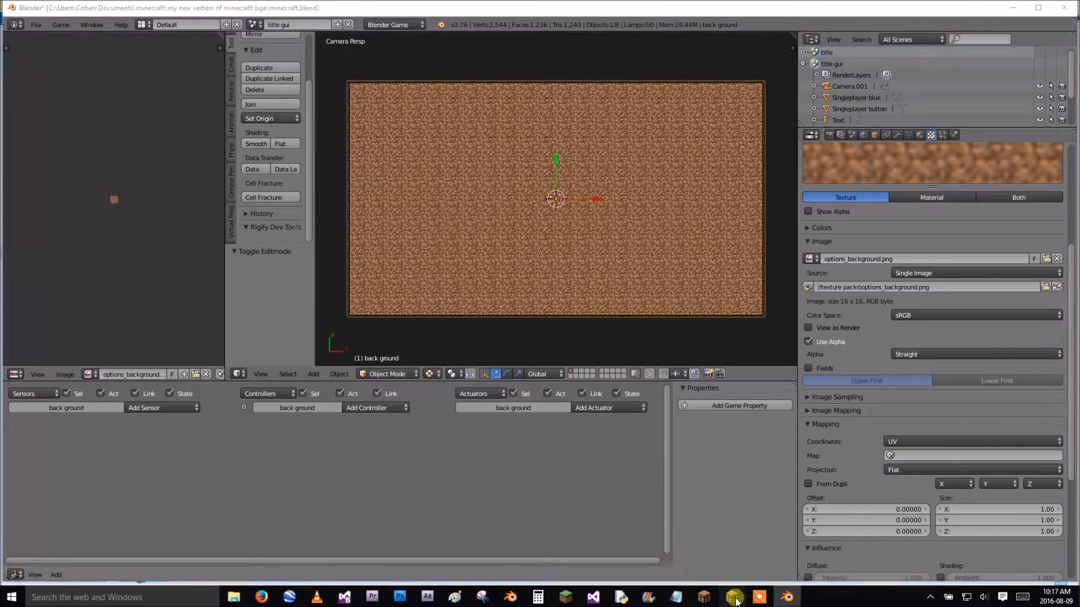
Step: Switch to Minecraft to examine its Select World screen, and back in Blender enable View as Render for options_background.png
click(734, 598)
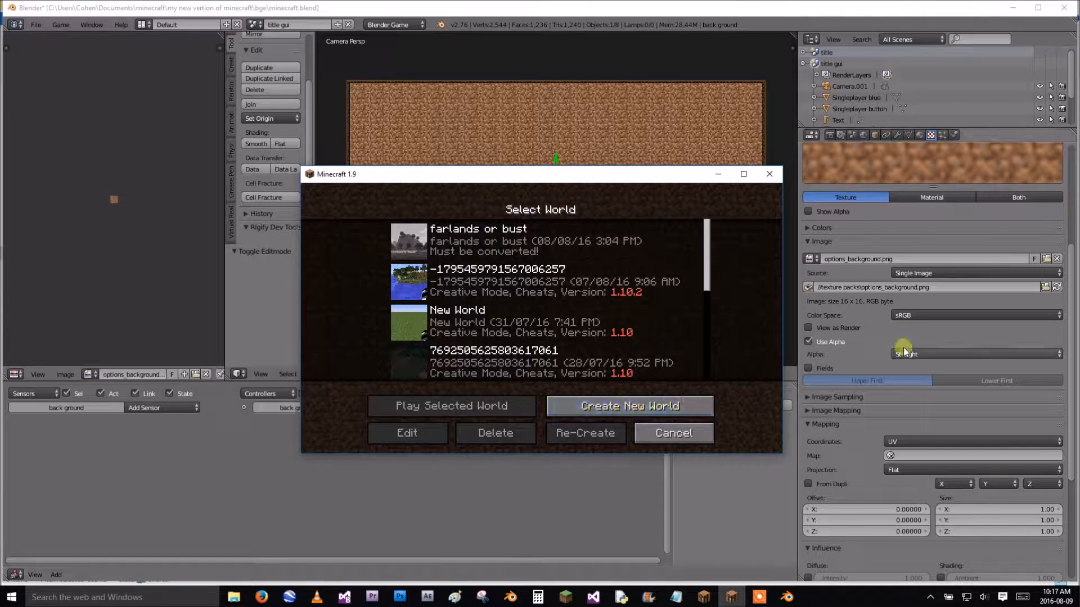
click(717, 174)
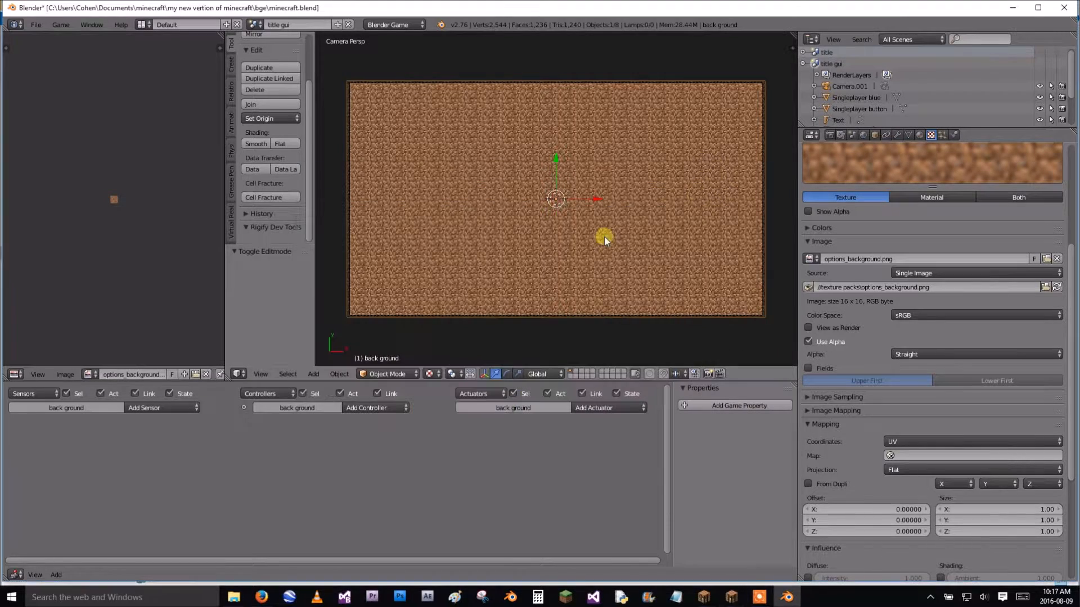
click(730, 597)
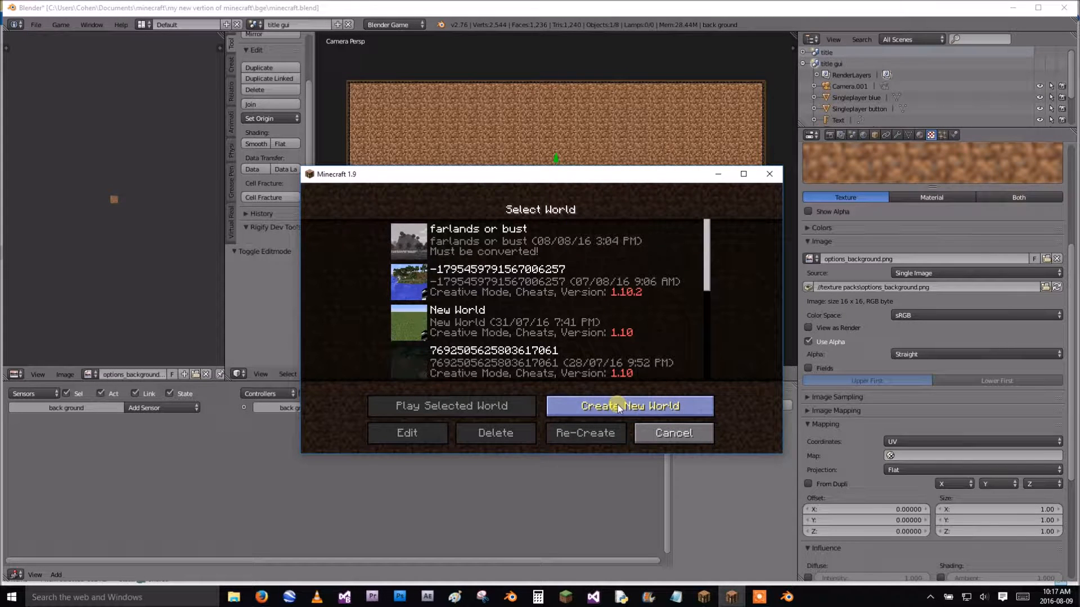
click(808, 328)
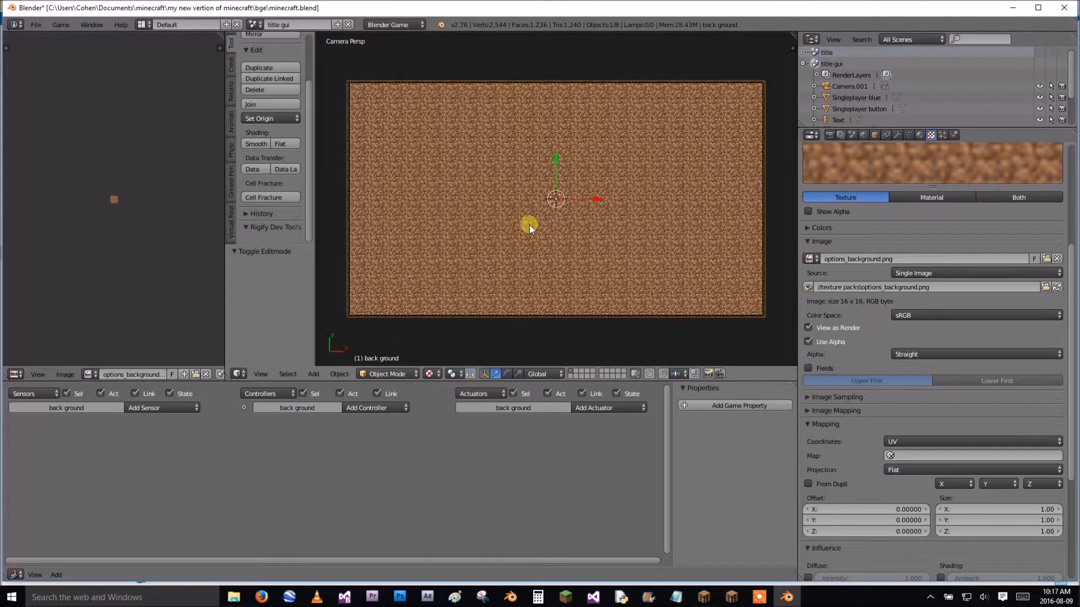
Step: Leave the camera view and snap the 3D cursor to the selected back ground plane
middle_drag(545, 222, 564, 197)
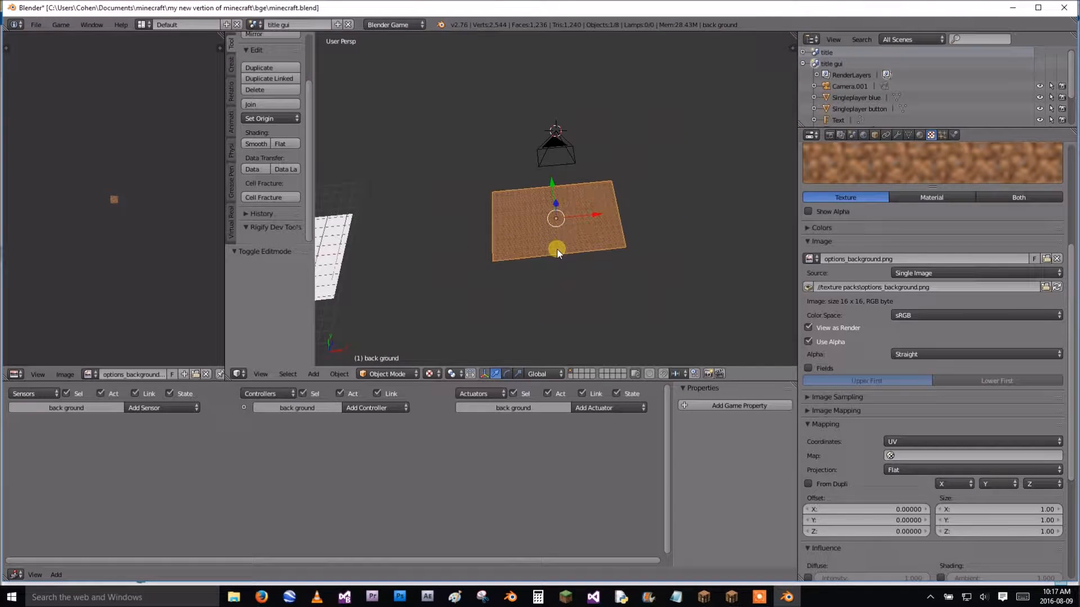
key(shift+s)
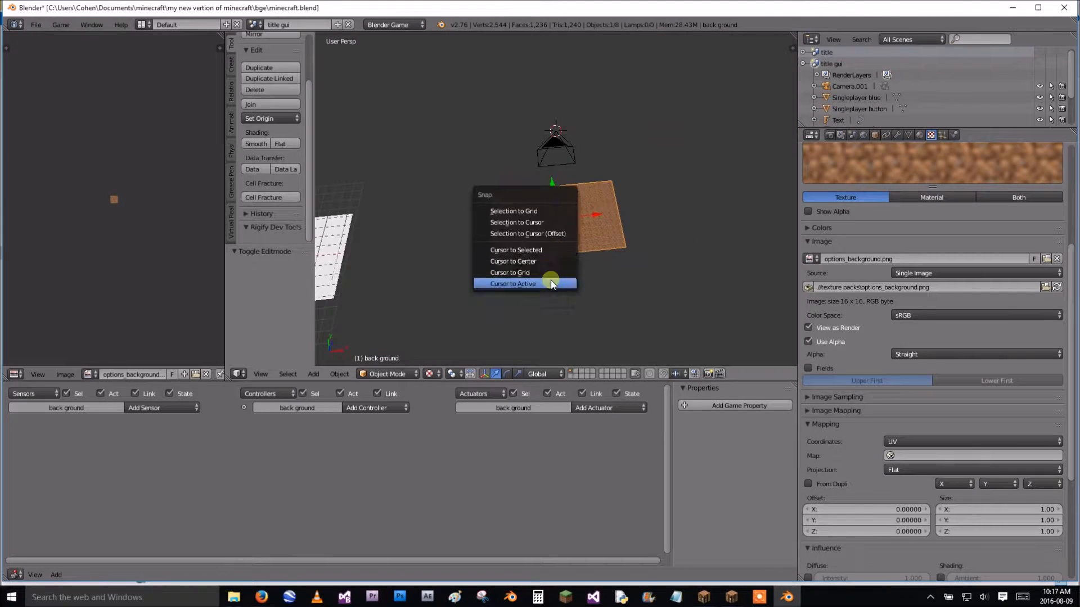
click(545, 249)
Step: Add a plane at the 3D cursor and raise it about 0.166 units along Z above the dirt background
scroll(577, 254, up, 5)
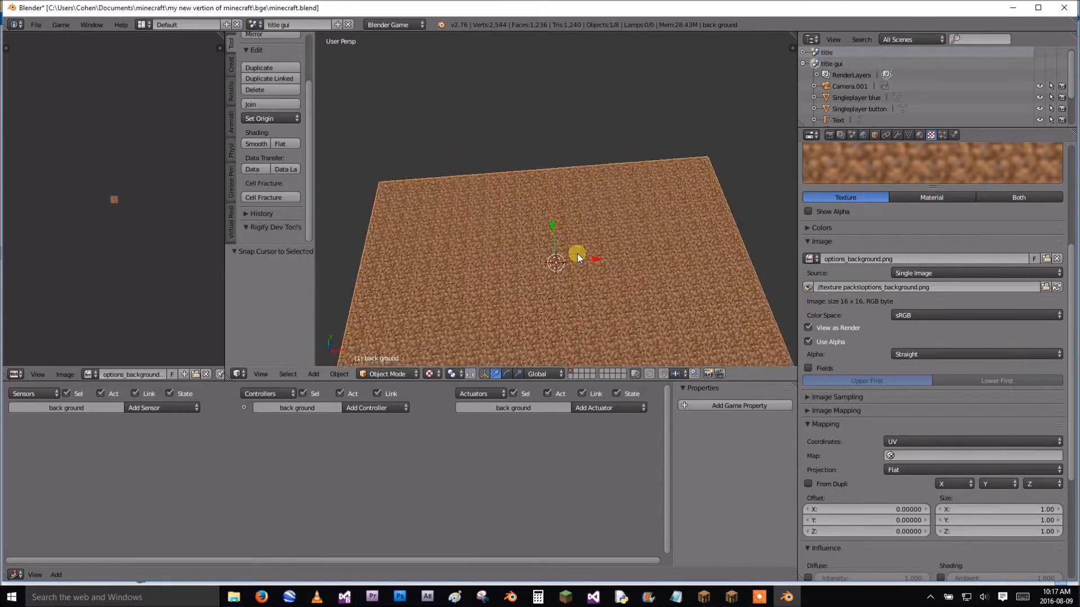
middle_drag(587, 253, 585, 221)
shift+middle_drag(584, 221, 581, 82)
scroll(568, 188, up, 2)
key(shift+a)
mouse_move(569, 198)
click(611, 198)
drag(554, 166, 554, 161)
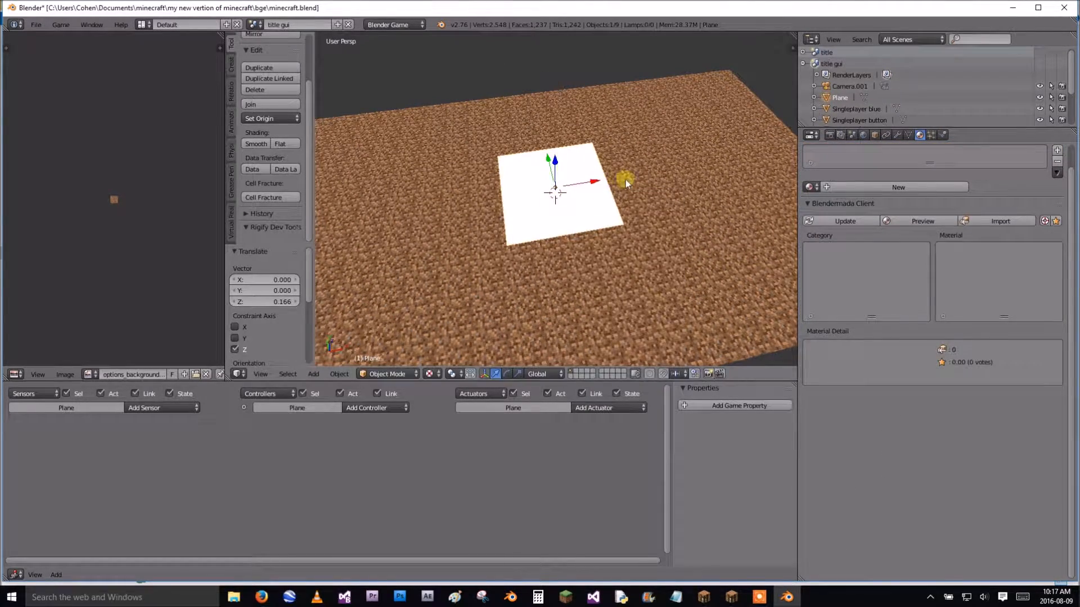
Step: Scale the new plane by 0.561, shrink it further in camera view, and move it towards the background's upper left, 1.046 units along Y
key(s)
click(599, 184)
key(KP_0)
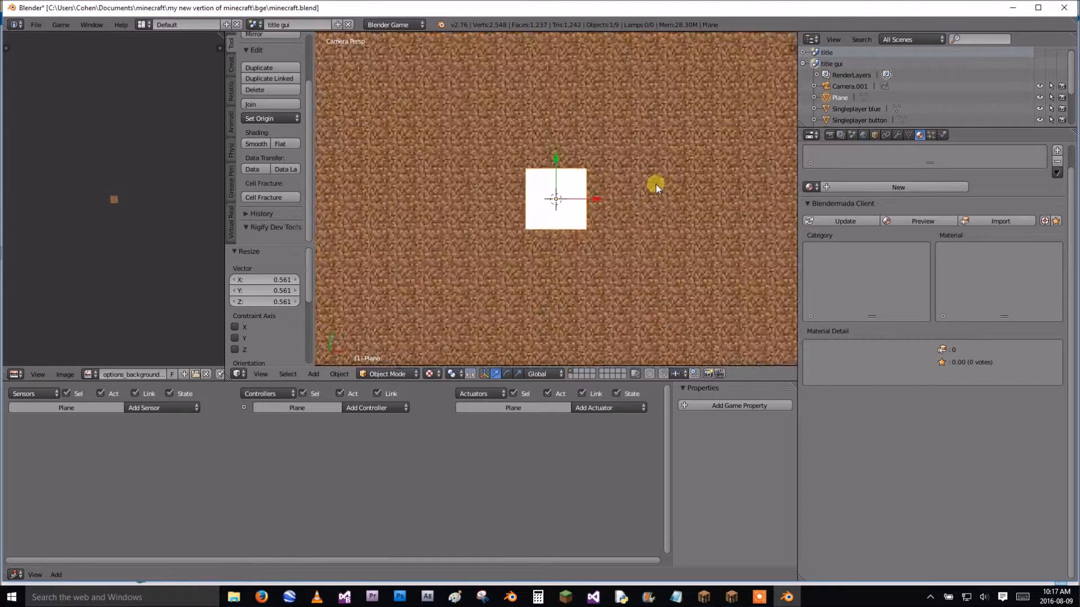
key(s)
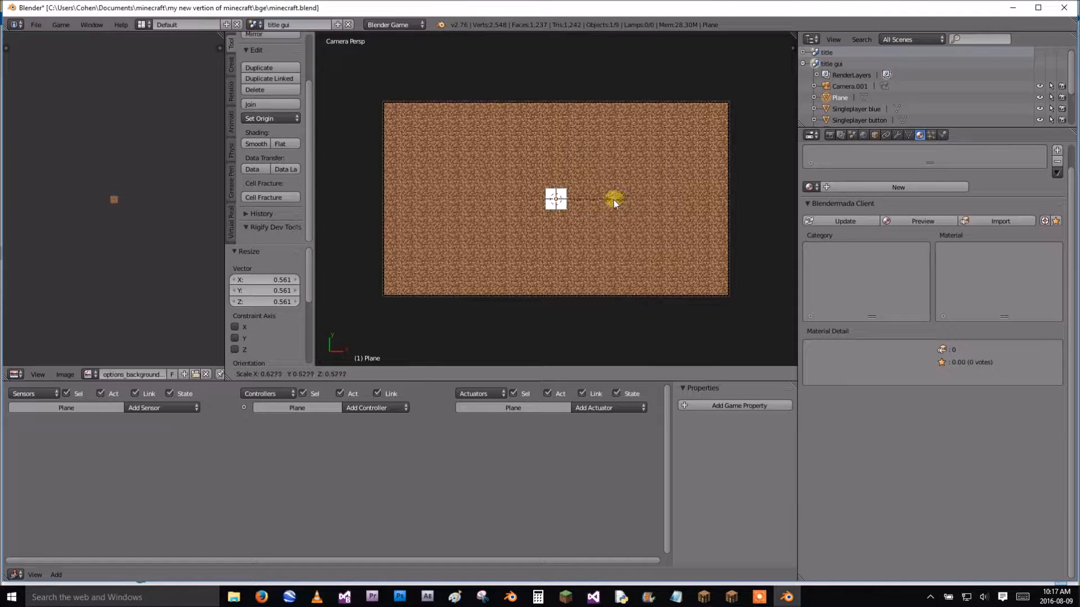
click(616, 204)
drag(600, 201, 554, 202)
drag(507, 155, 502, 125)
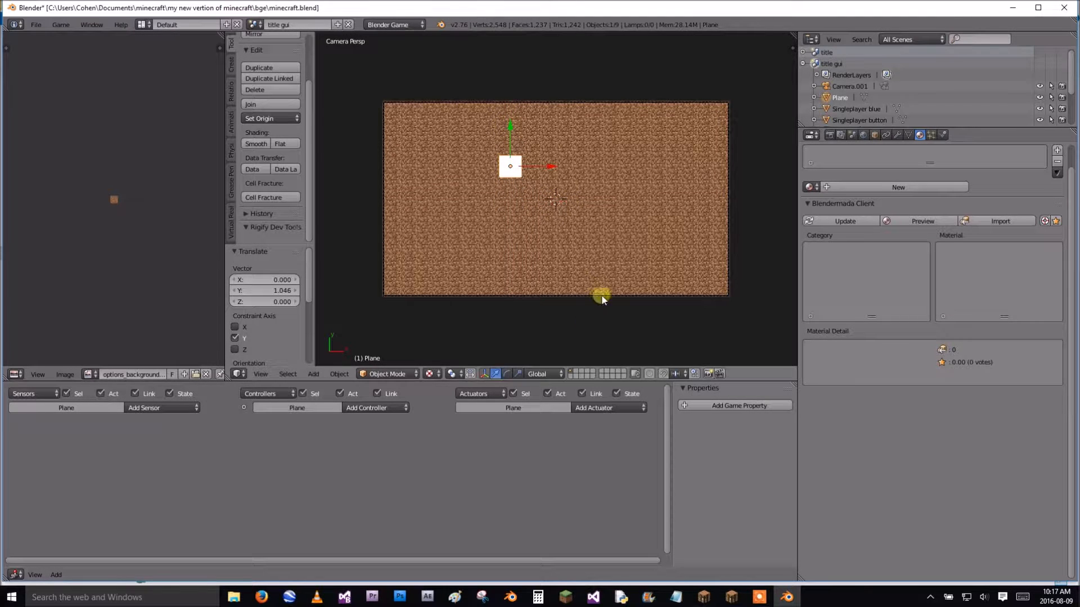
Step: Create a new material on the small plane and name it "default world"
click(896, 190)
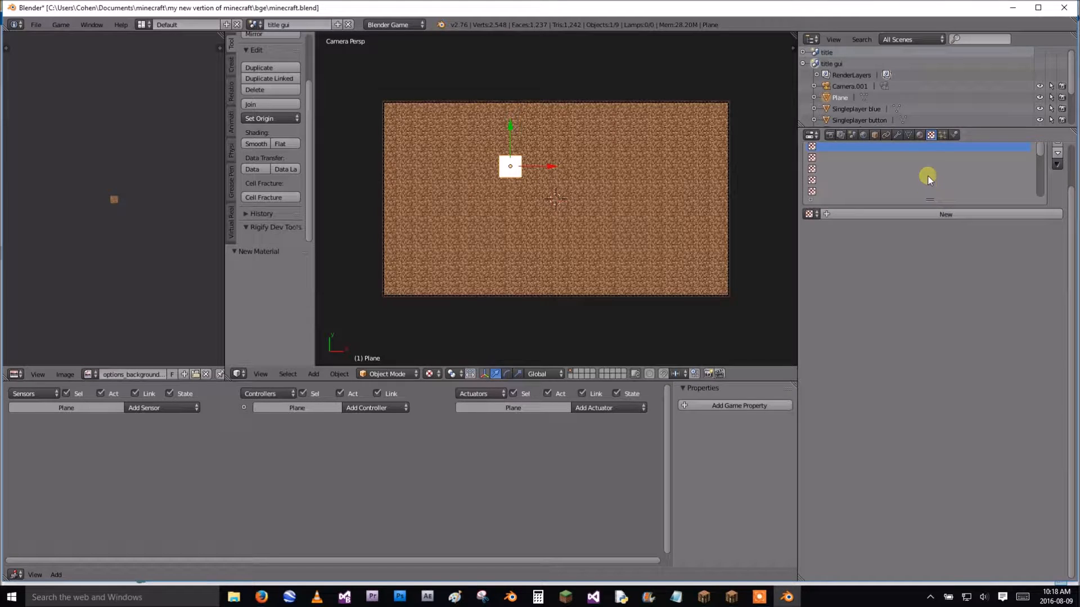
click(922, 134)
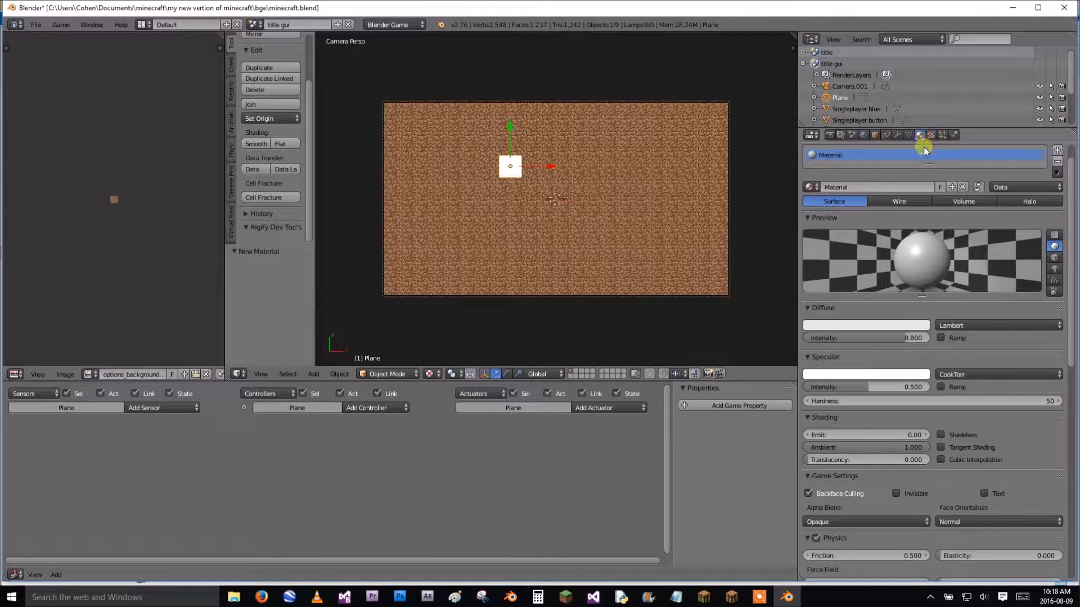
click(883, 187)
click(804, 179)
scroll(815, 180, up, 1)
click(810, 209)
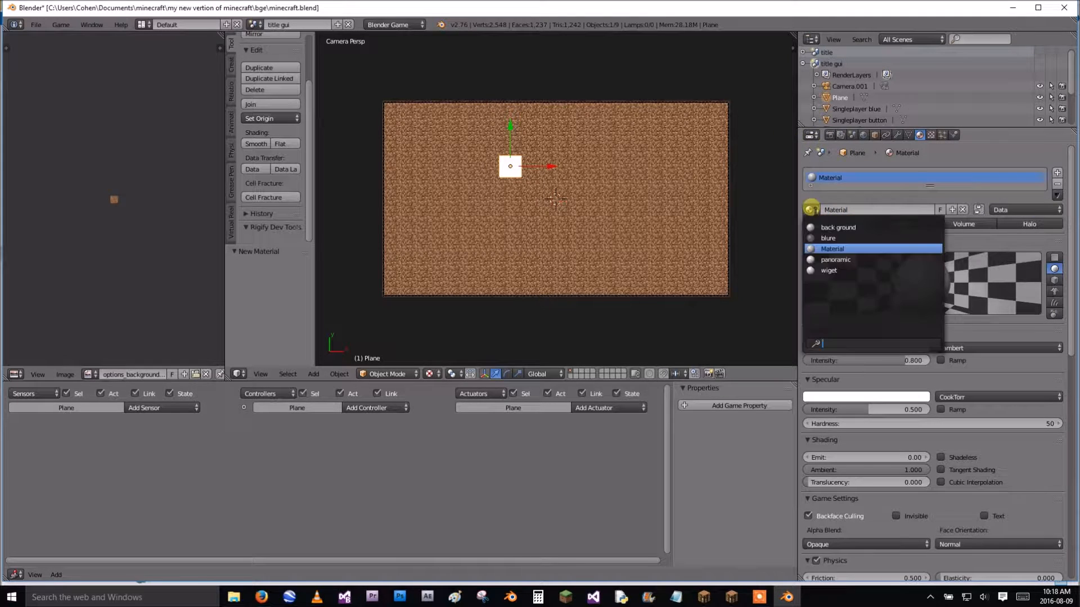
click(814, 200)
click(847, 212)
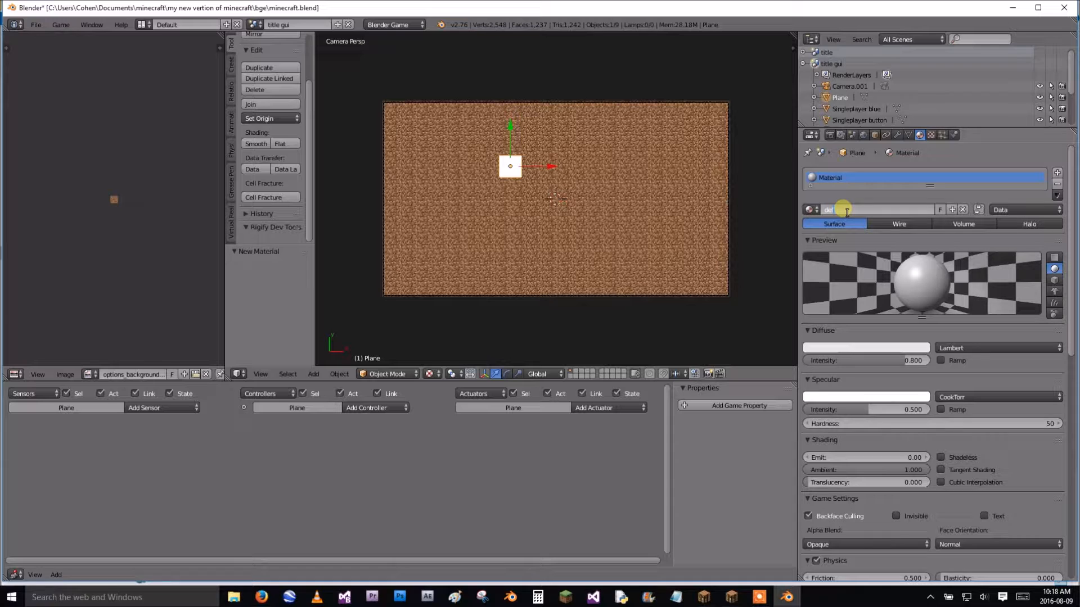
text(default world)
click(865, 201)
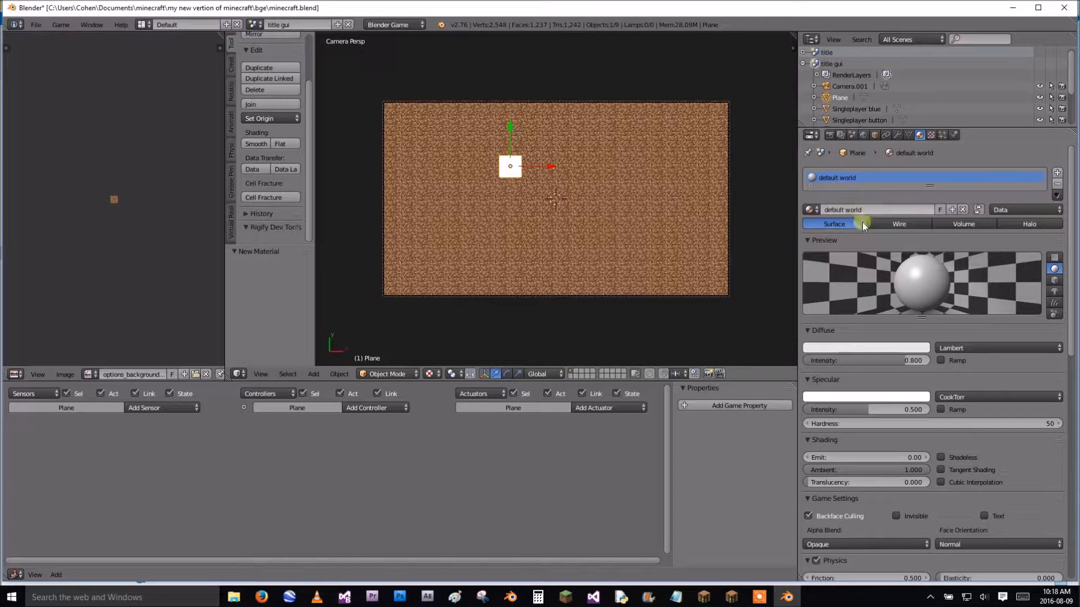
Step: Add a new image texture to the default world material and load unknown_pack.png from the texture packs folder
click(931, 135)
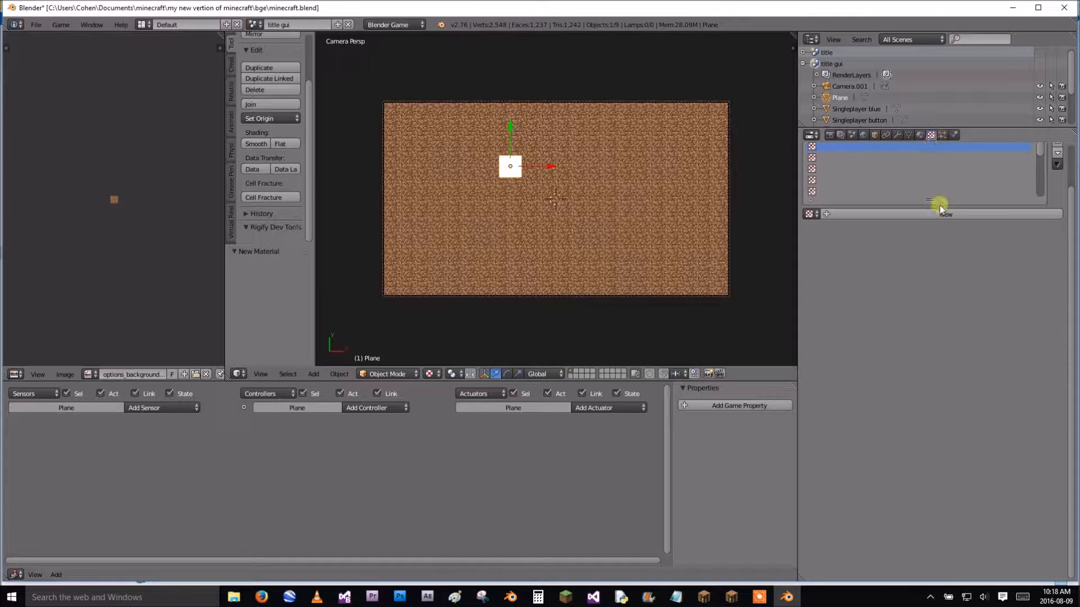
click(940, 213)
click(811, 394)
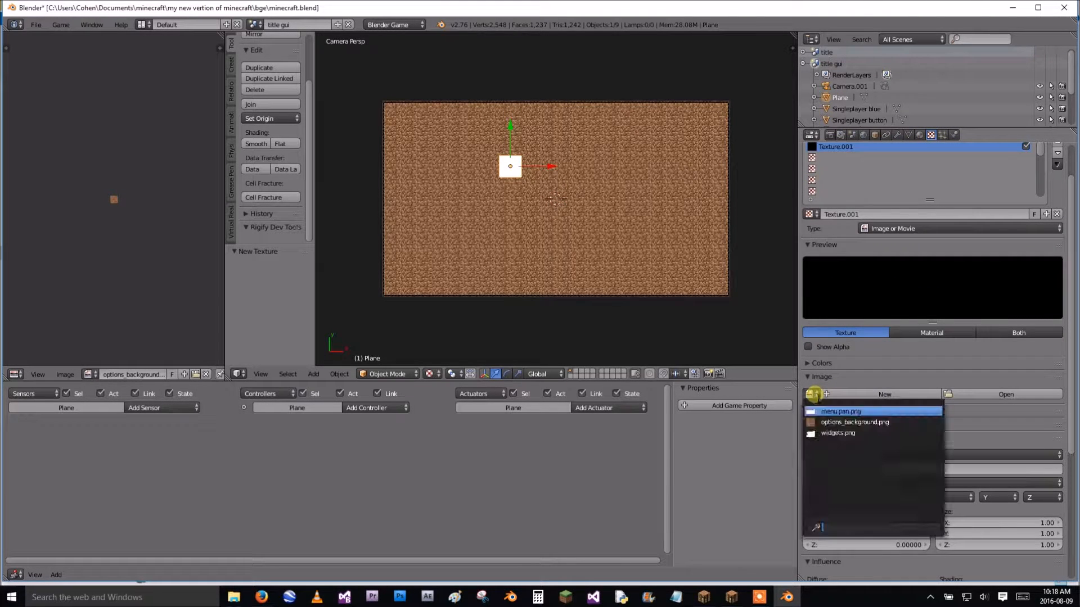
click(1012, 393)
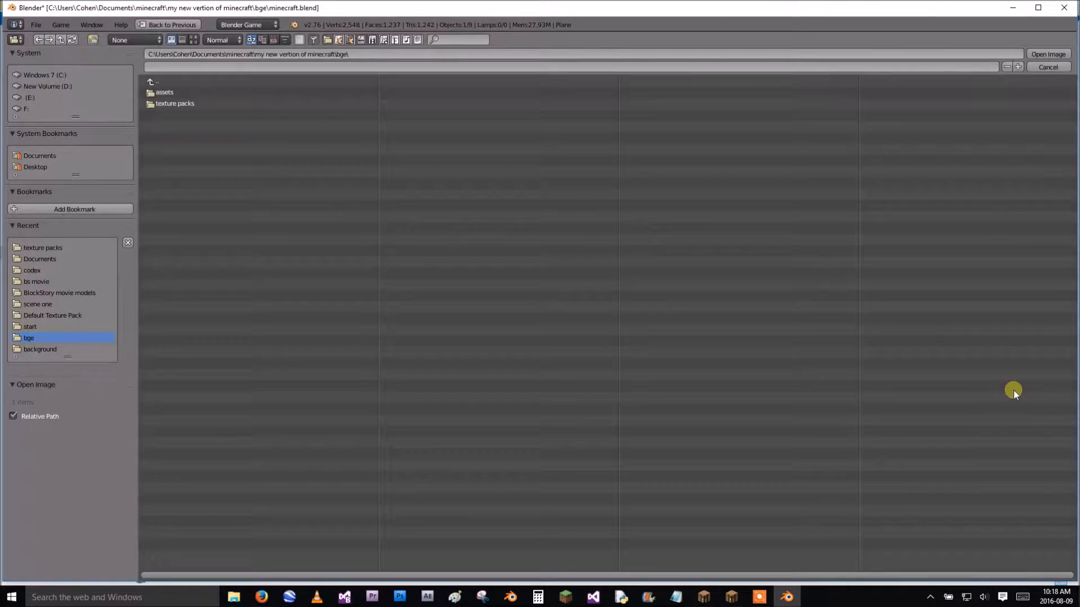
click(172, 104)
click(194, 40)
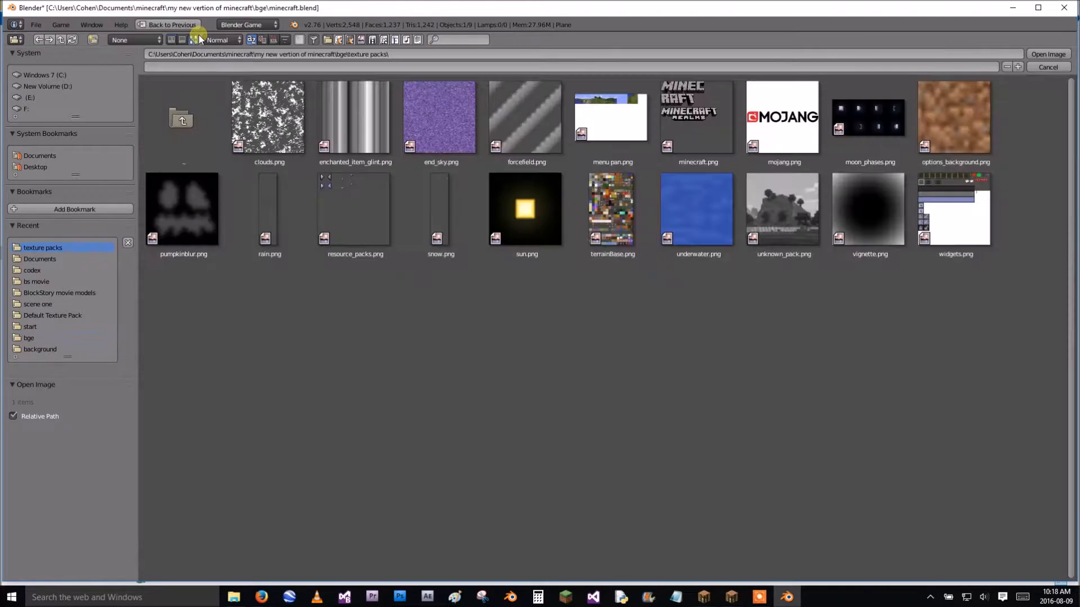
click(766, 212)
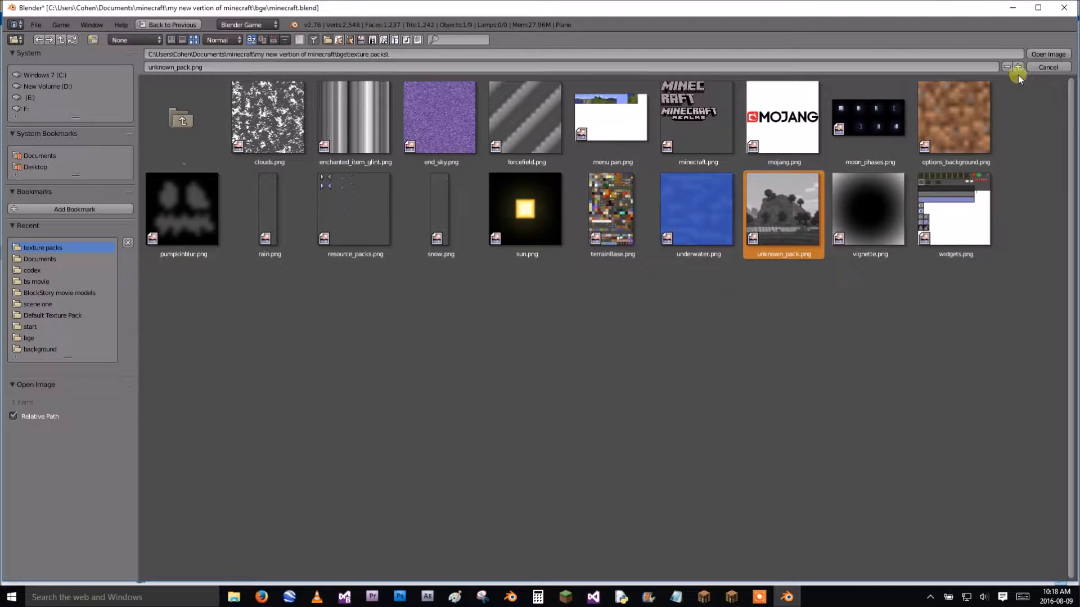
click(1037, 52)
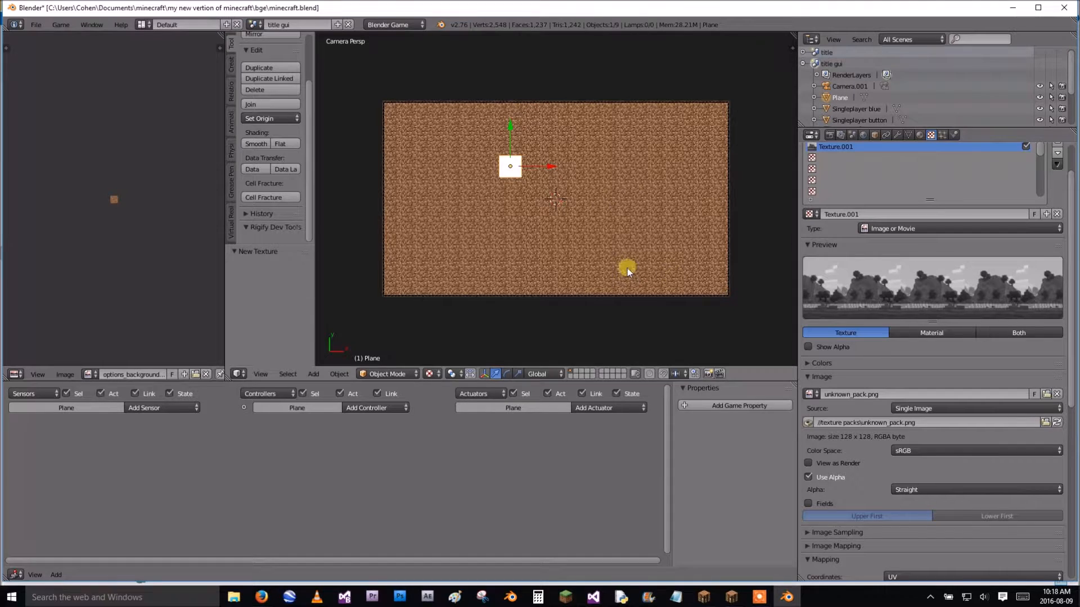
Step: Unwrap the small plane with Project from View (Bounds) and assign unknown_pack.png to its UV face
key(Tab)
key(u)
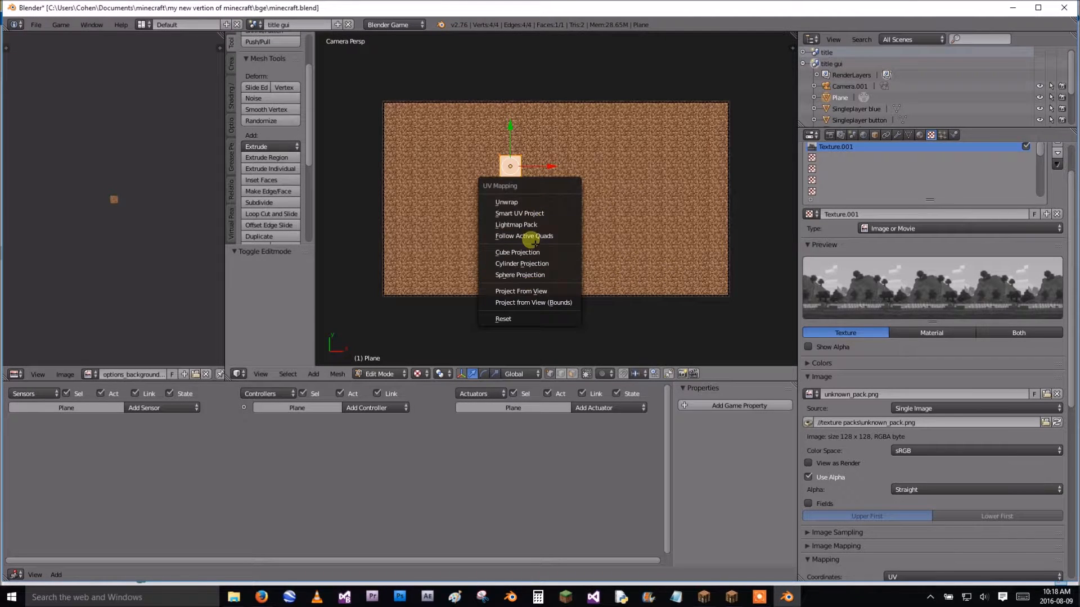
click(531, 302)
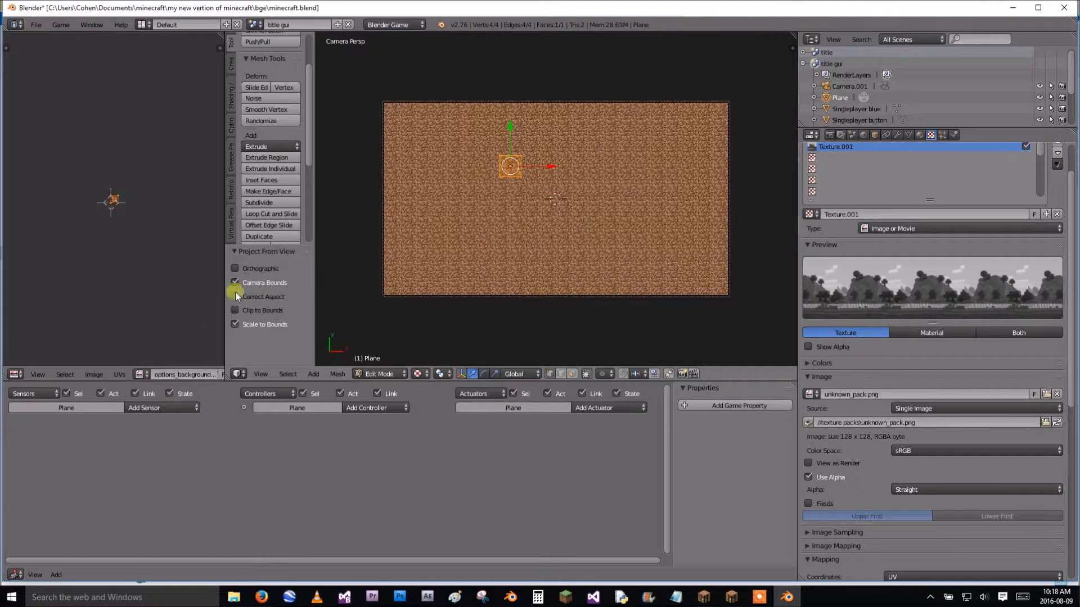
click(141, 374)
click(166, 415)
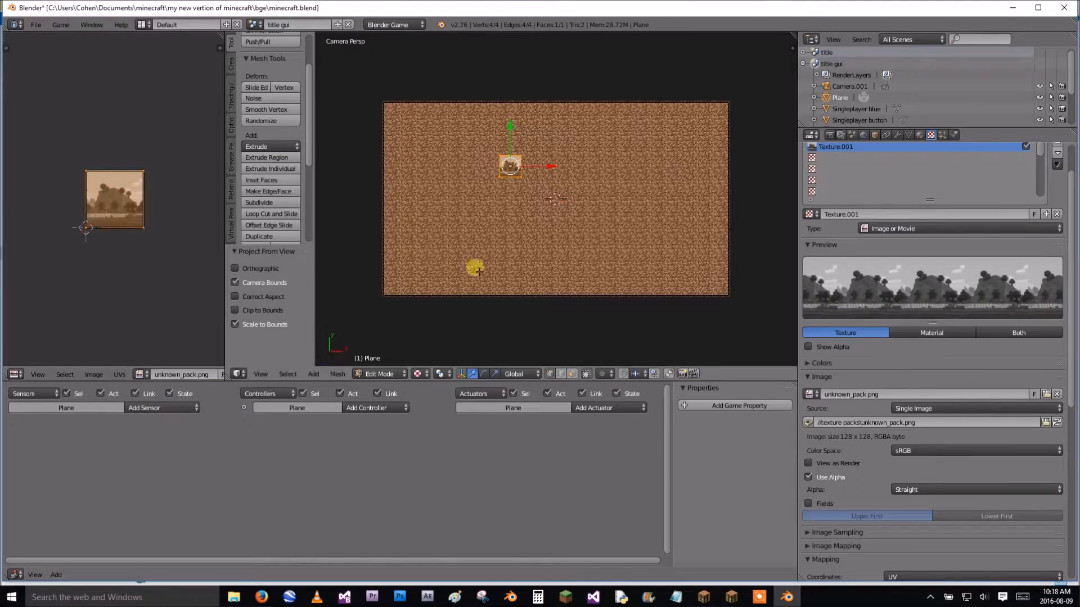
key(Tab)
Step: Test-run the game to check the world thumbnail, and briefly view the tutorial's YouTube page in Firefox before returning to Blender
scroll(543, 227, up, 2)
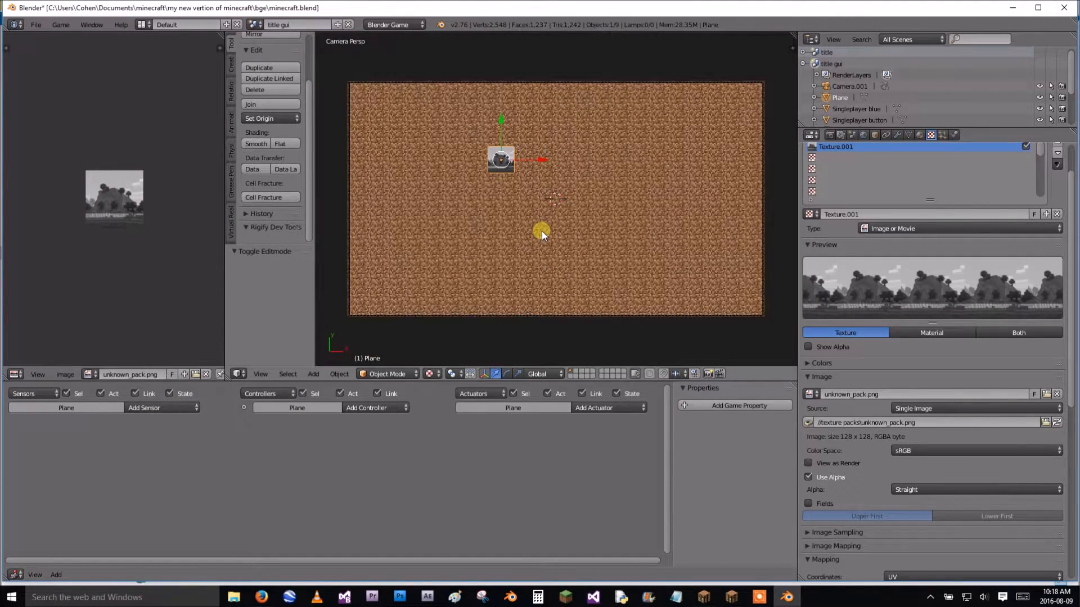
key(p)
key(Escape)
click(262, 596)
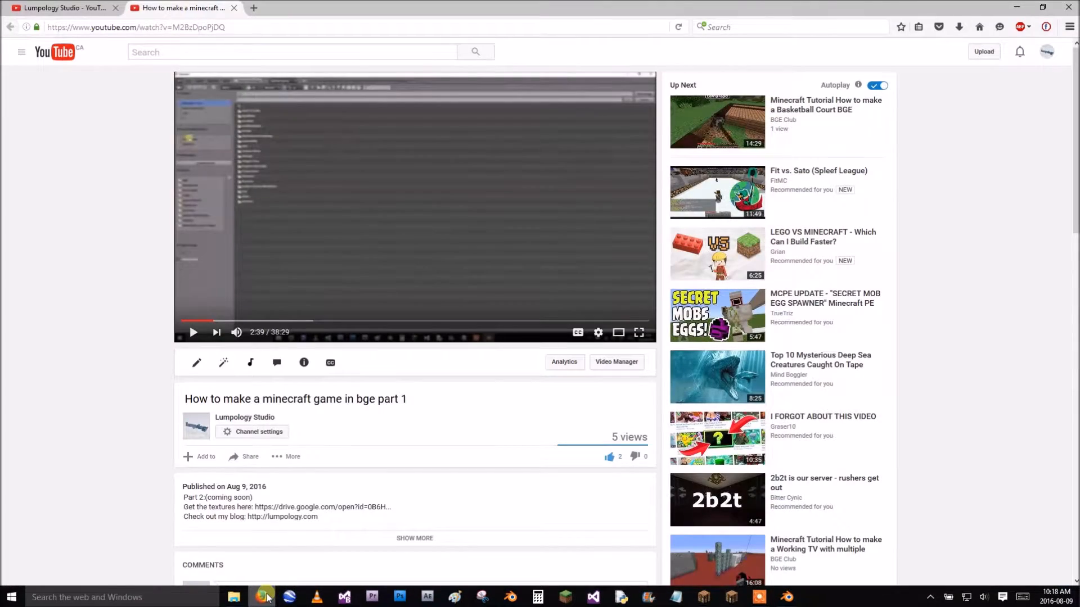
click(264, 596)
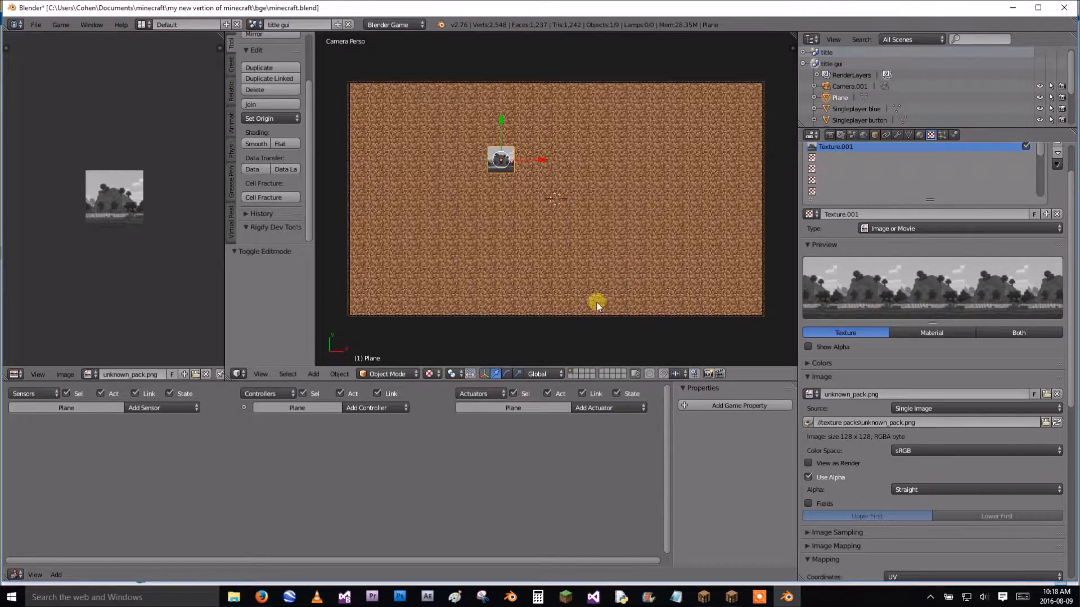
Step: Compare the thumbnail layout with Minecraft's Select World screen and return to Blender
click(738, 600)
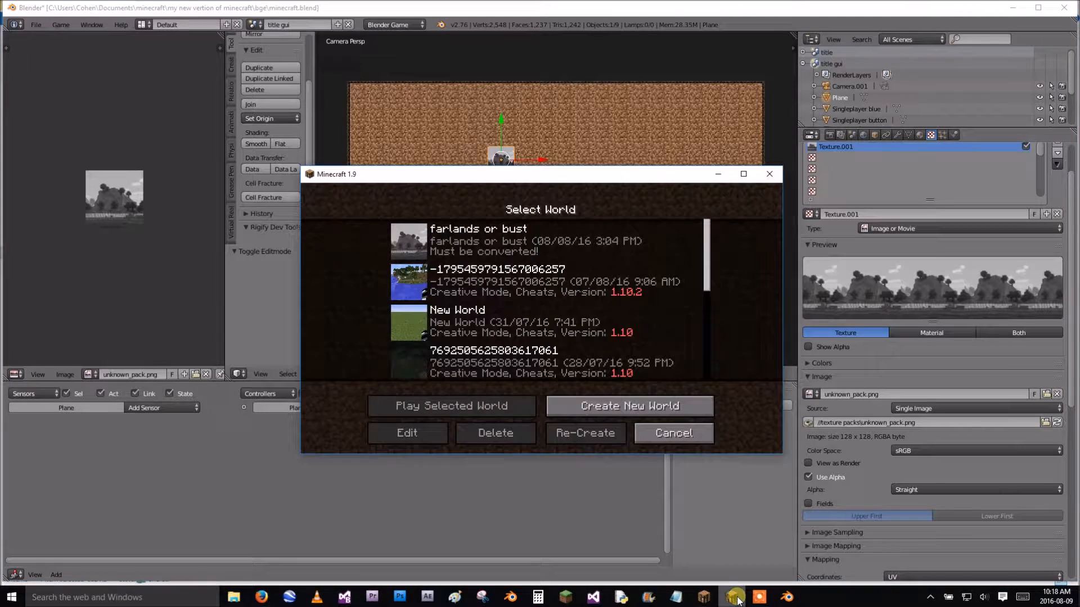
click(734, 598)
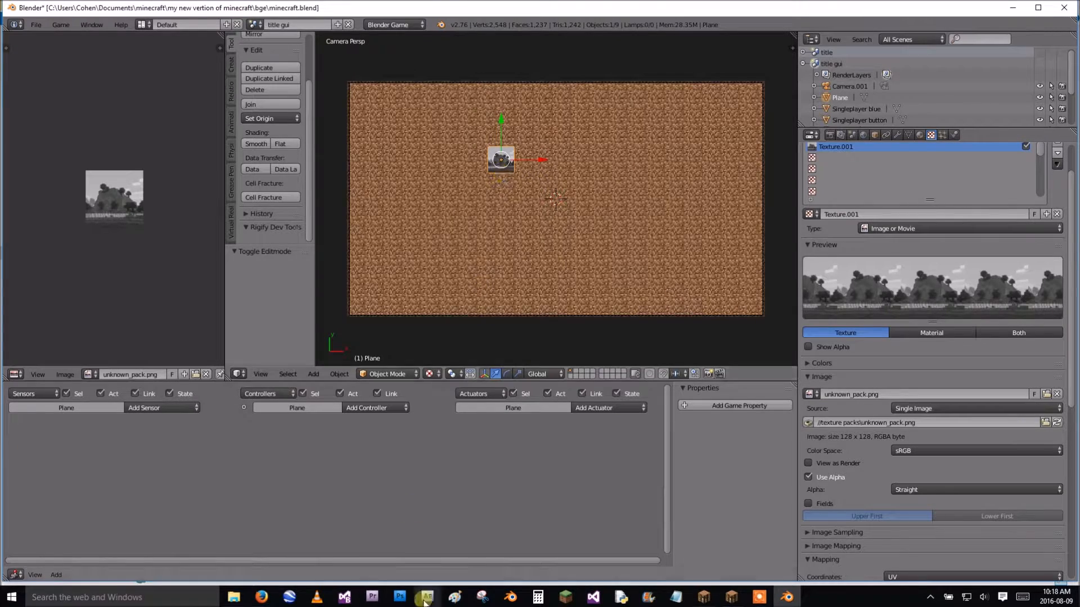
click(728, 600)
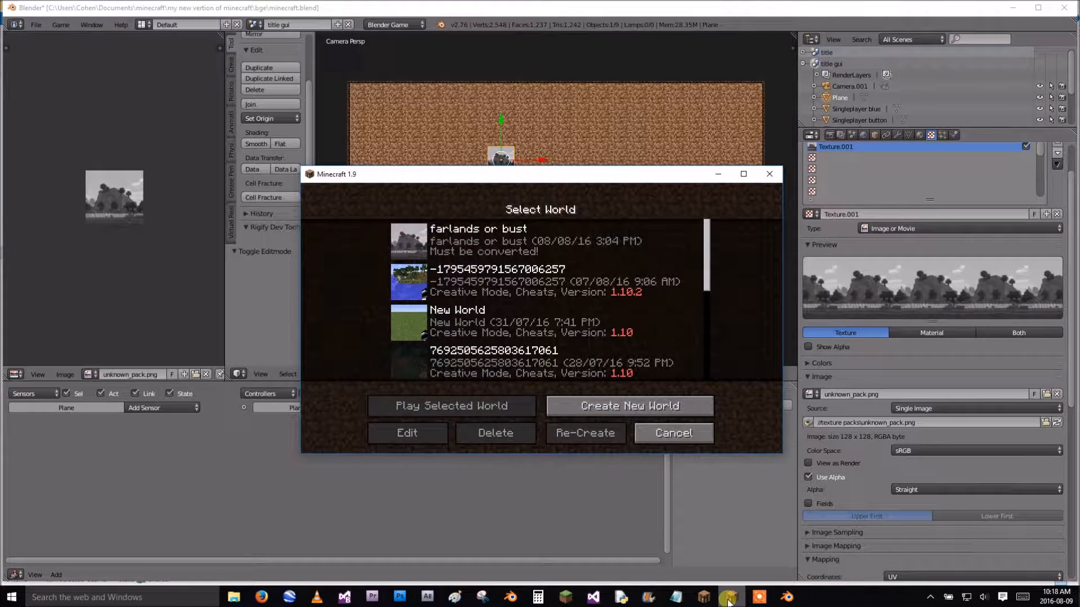
click(728, 600)
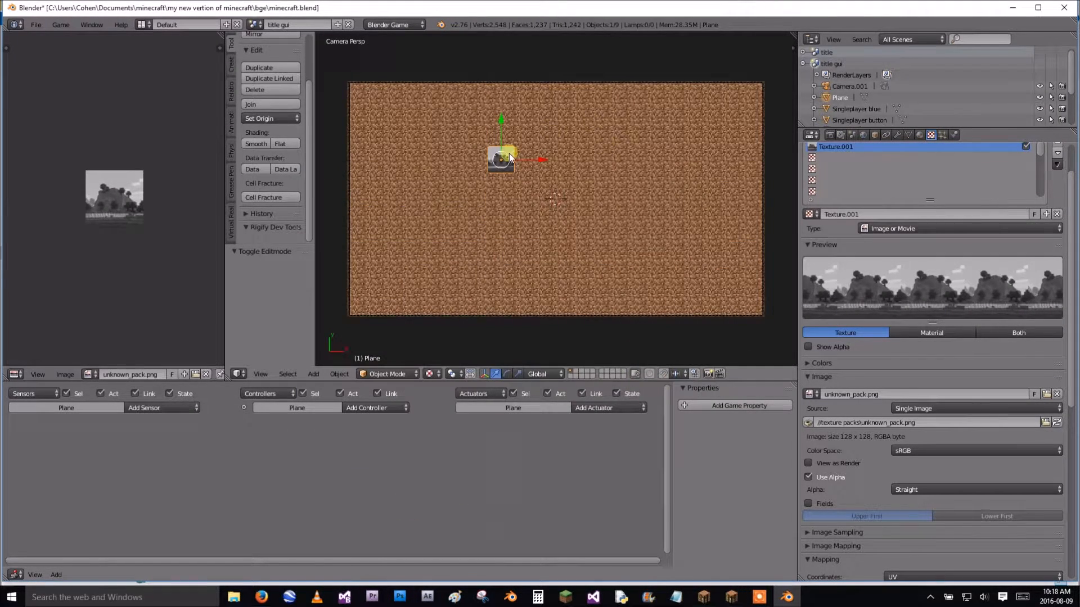
click(736, 600)
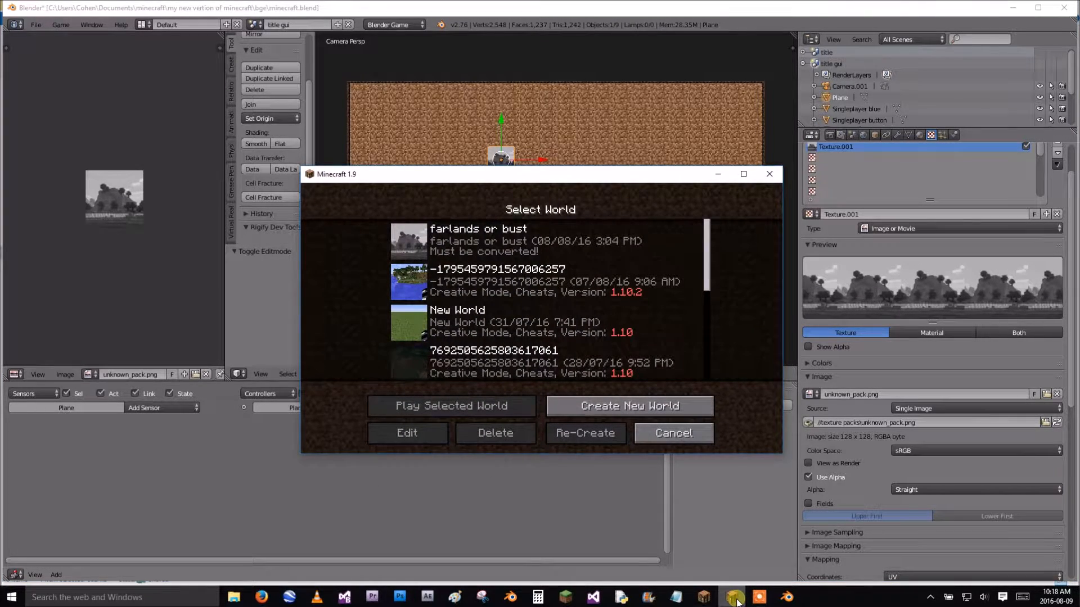
click(736, 599)
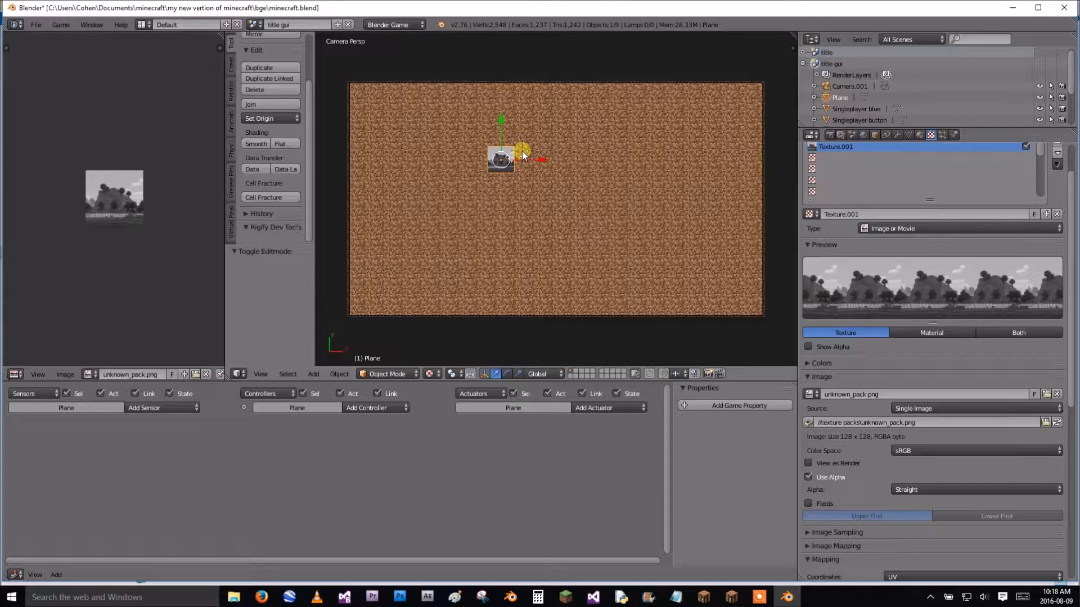
Step: Add a text object at the 3D cursor and raise it about 0.118 along Z above the background plane
key(shift+a)
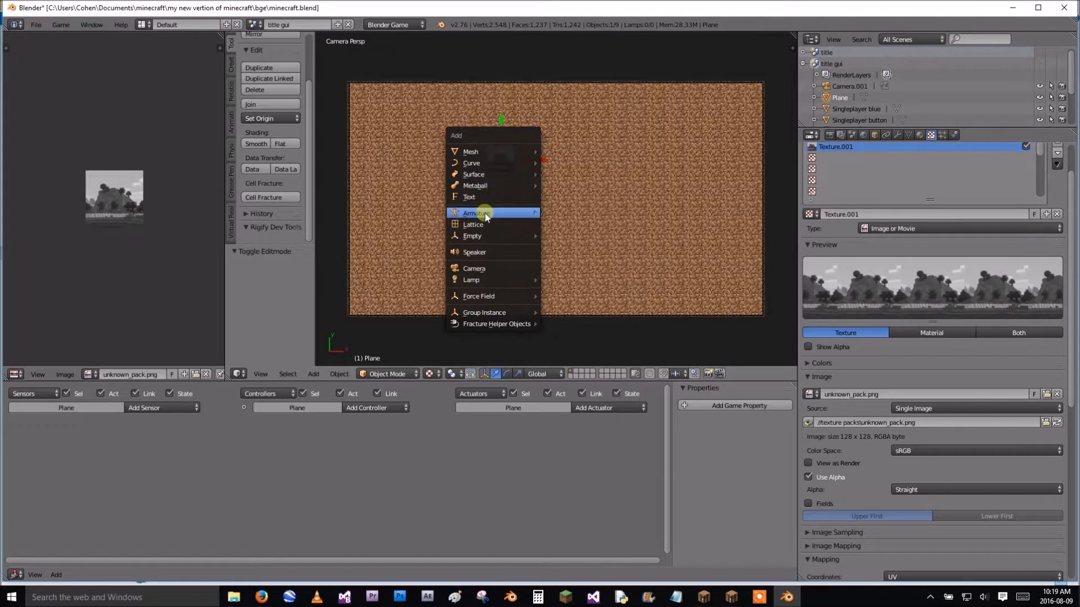
click(482, 197)
middle_drag(544, 196, 535, 125)
key(g)
key(z)
click(521, 139)
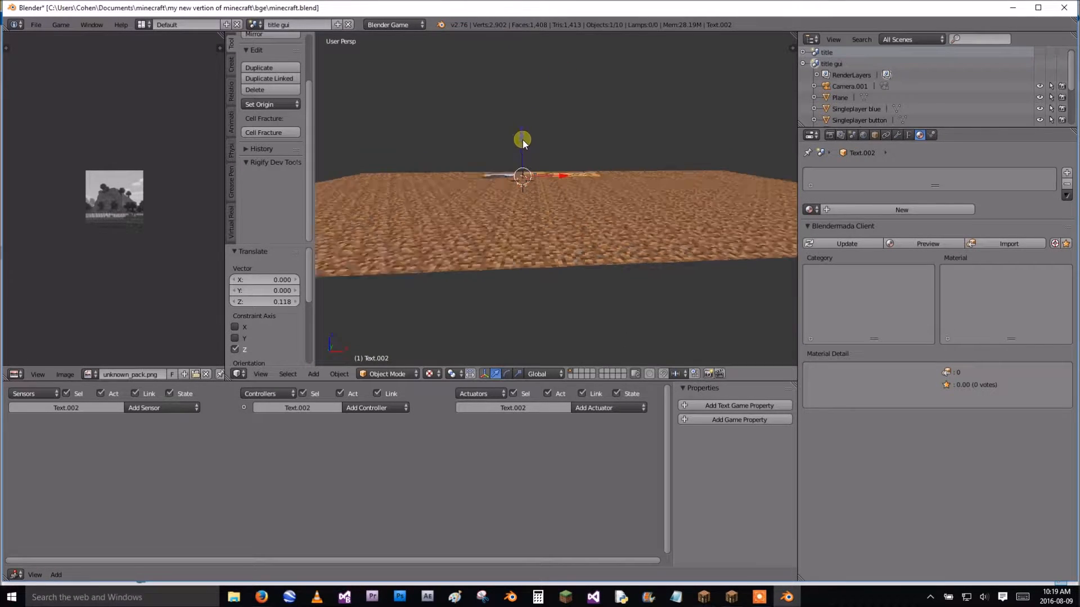
Step: From the camera view, scale the text by about 0.561, shift it along Y, and scale it again by about 0.535
key(KP_0)
key(s)
click(603, 149)
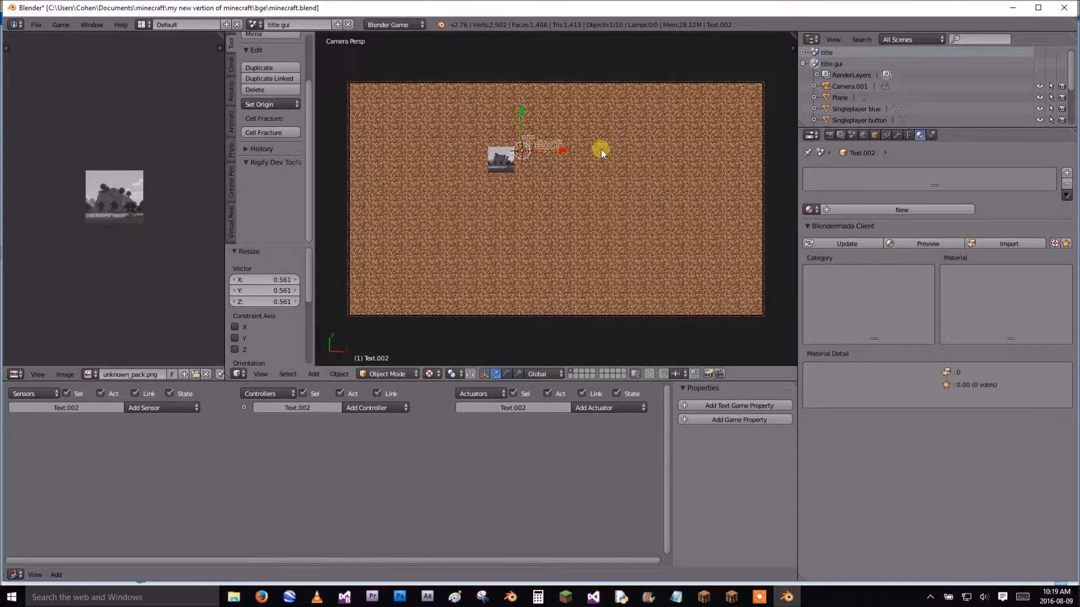
key(g)
key(y)
click(521, 124)
key(s)
click(598, 193)
Step: Using Minecraft's world list as reference, position the text just beside the upper right corner of the world thumbnail
click(729, 596)
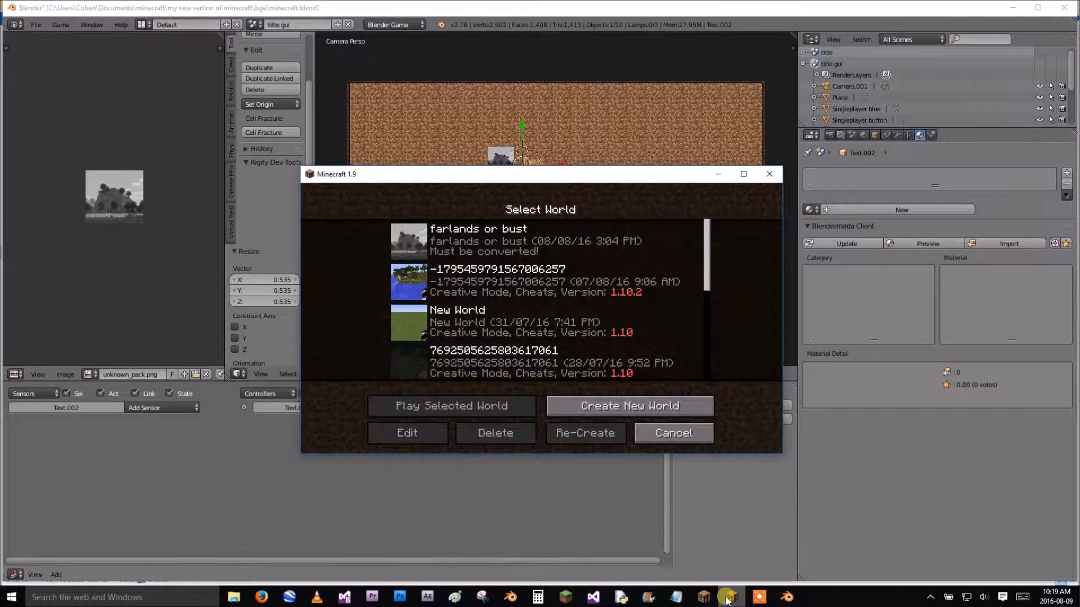
click(729, 596)
mouse_move(521, 126)
mouse_down()
mouse_move(522, 110)
mouse_move(521, 119)
mouse_up()
drag(562, 157, 555, 157)
drag(512, 109, 512, 110)
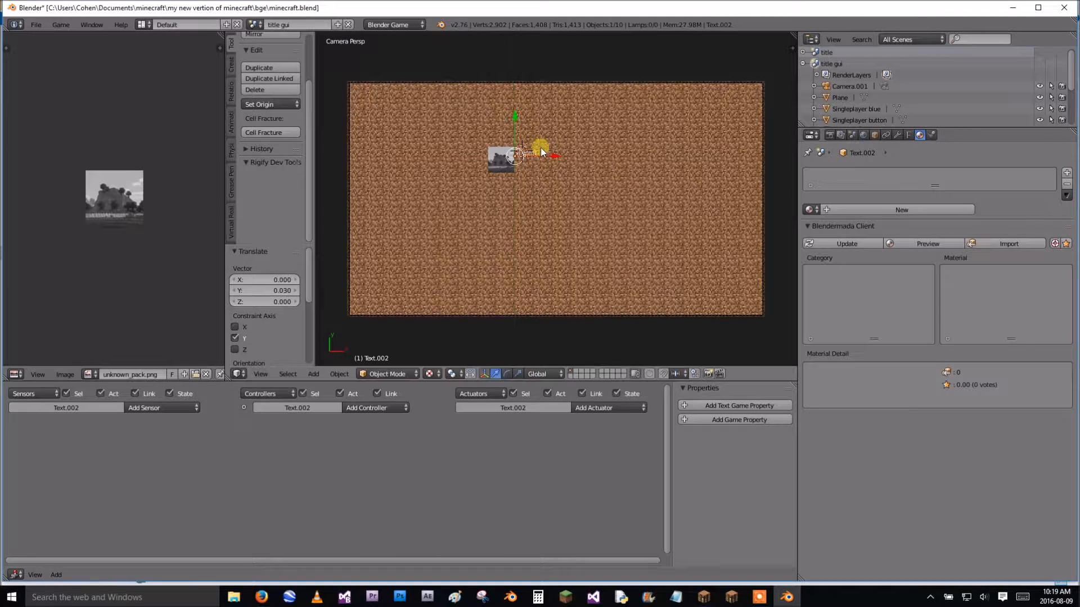
drag(551, 158, 549, 156)
scroll(549, 156, up, 5)
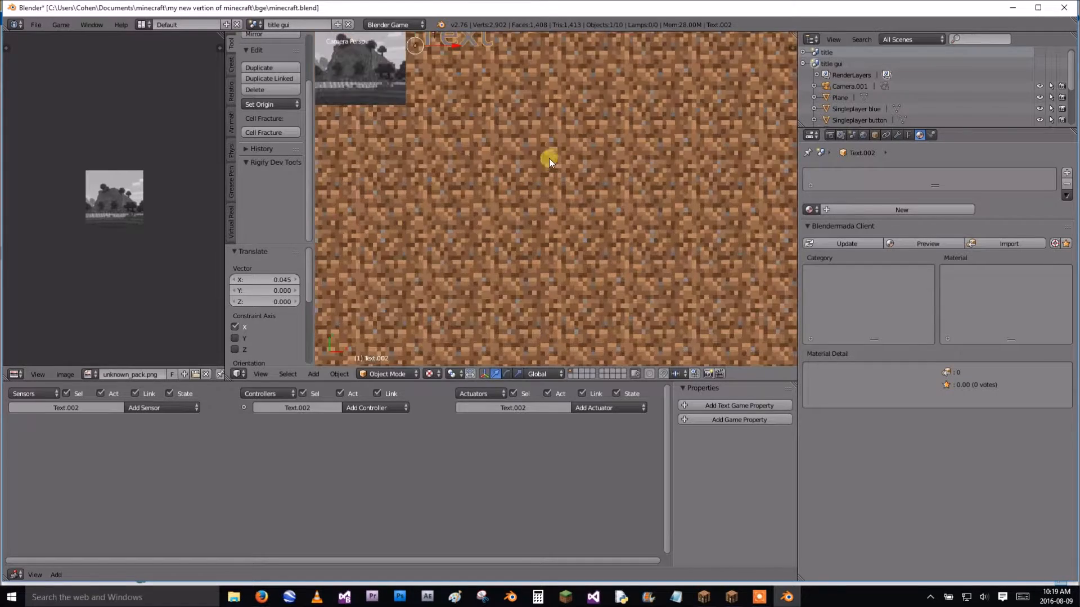
shift+middle_drag(475, 116, 609, 301)
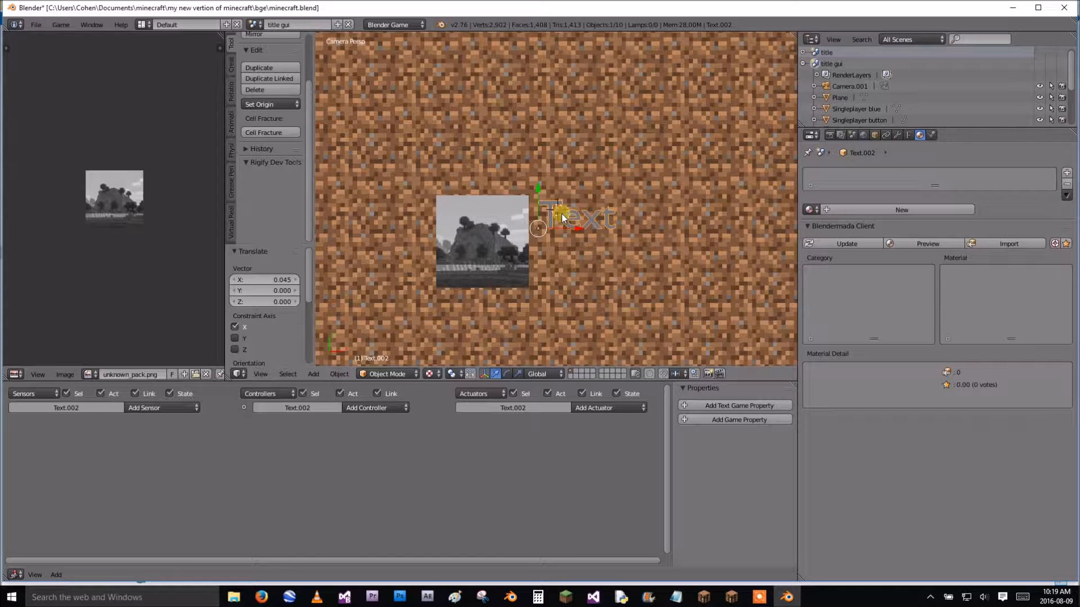
drag(539, 185, 536, 181)
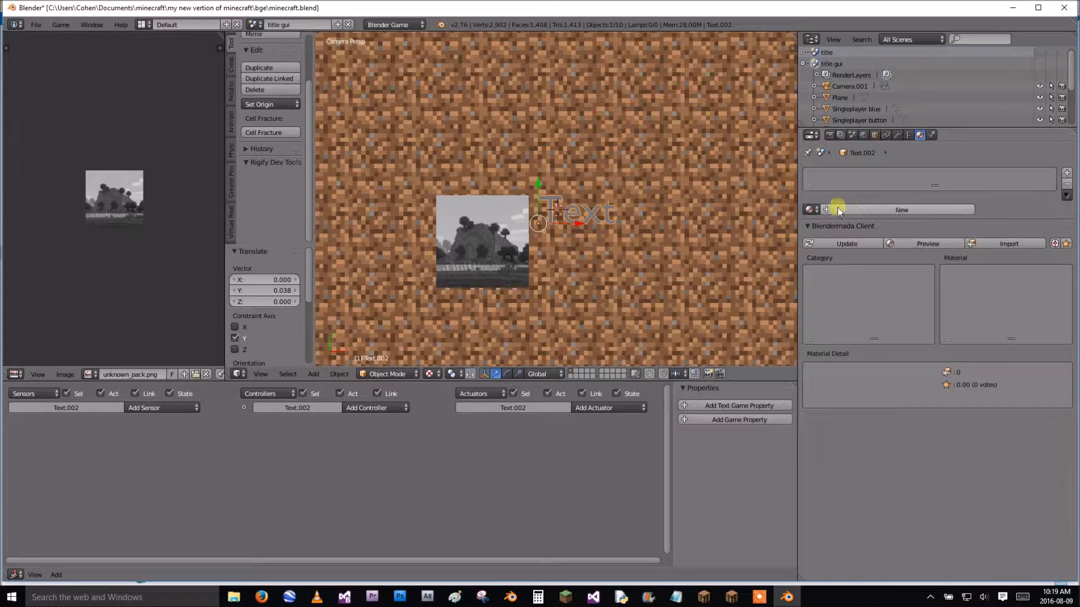
Step: Replace the text object's content with "World" and test-run the game to check the label
key(Tab)
key(BackSpace)
key(BackSpace)
key(BackSpace)
key(BackSpace)
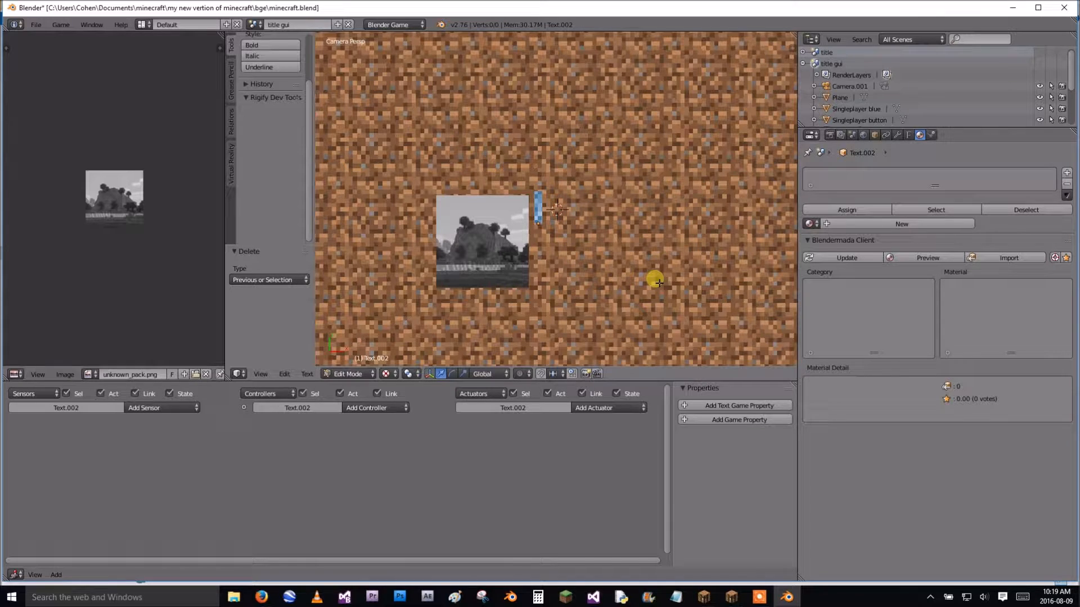
text(World)
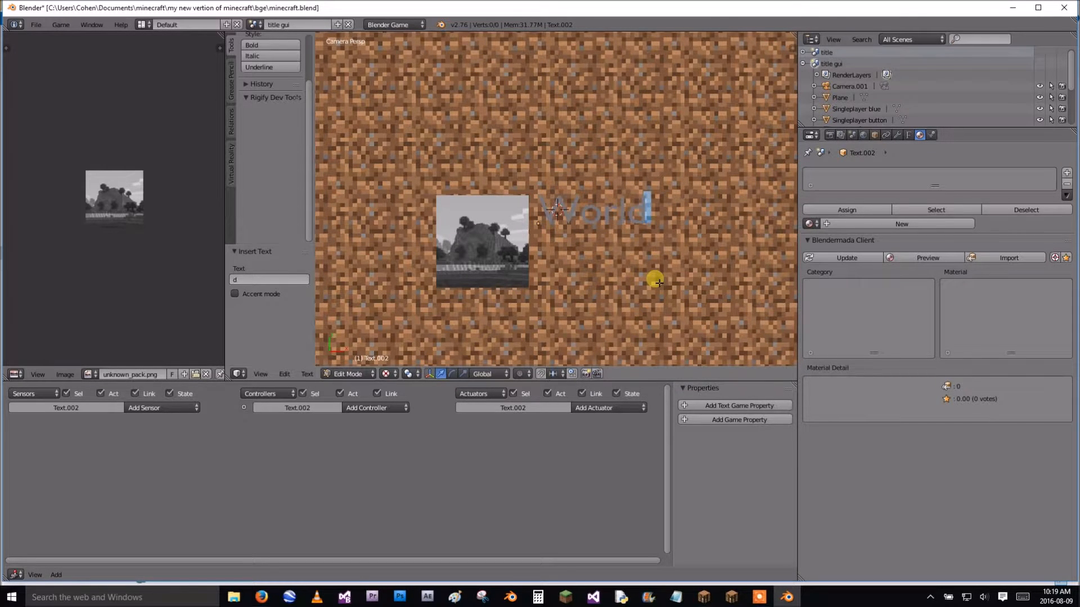
key(Tab)
key(p)
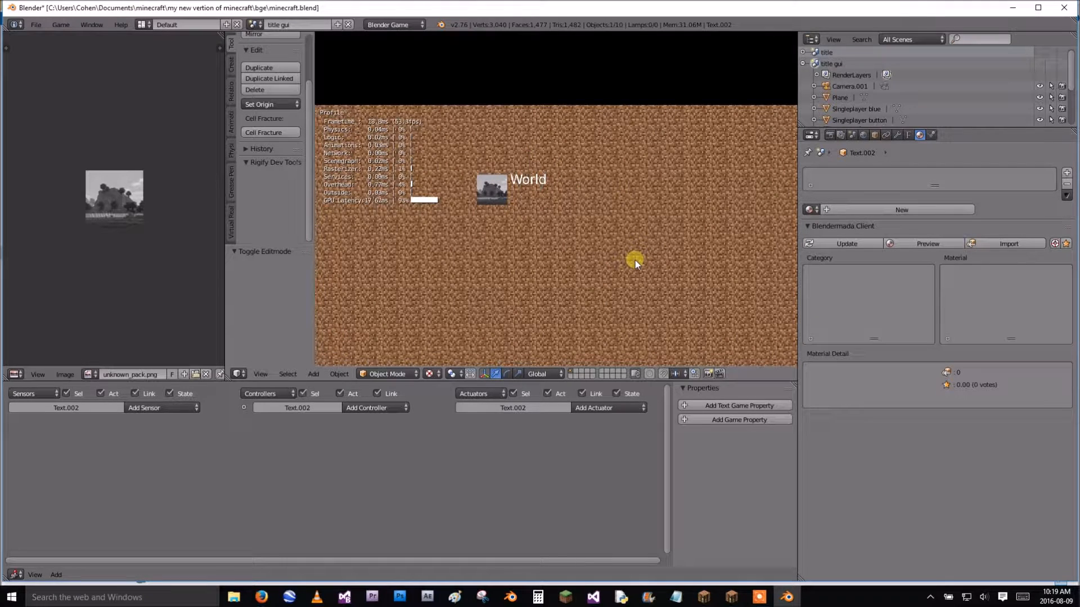
key(Escape)
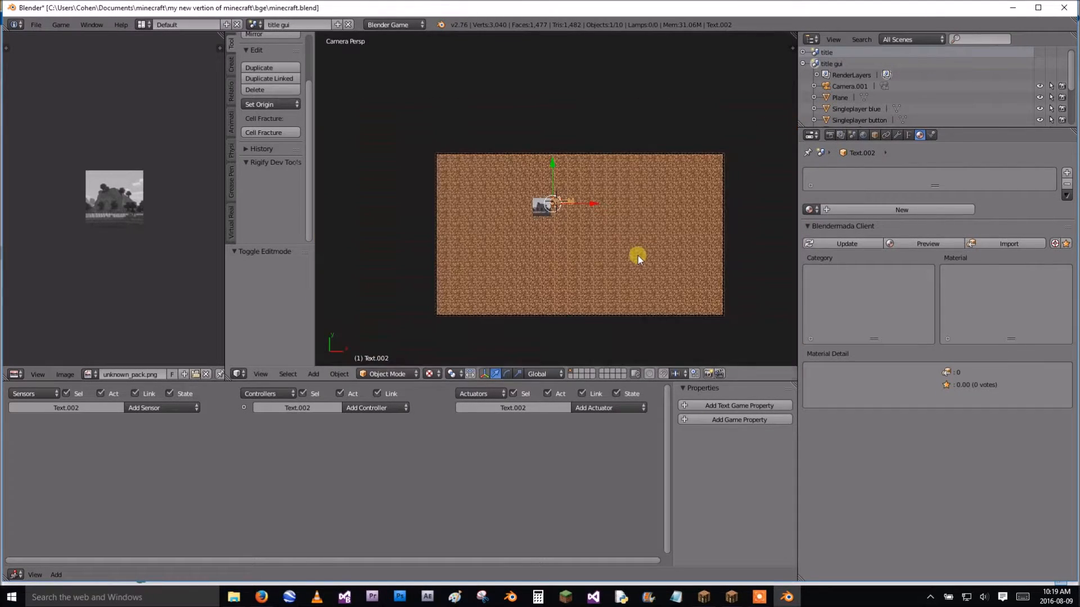
Step: Darken the background plane's material with black specular at intensity 0 and diffuse RGB of about 0.037, and test-run the game
click(731, 600)
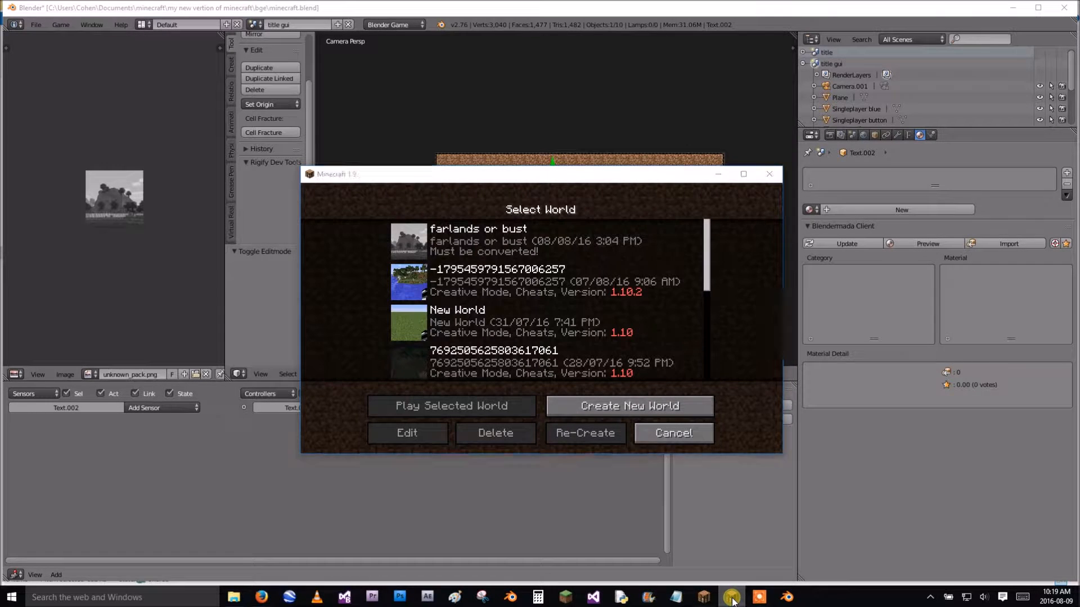
click(731, 599)
right_click(667, 279)
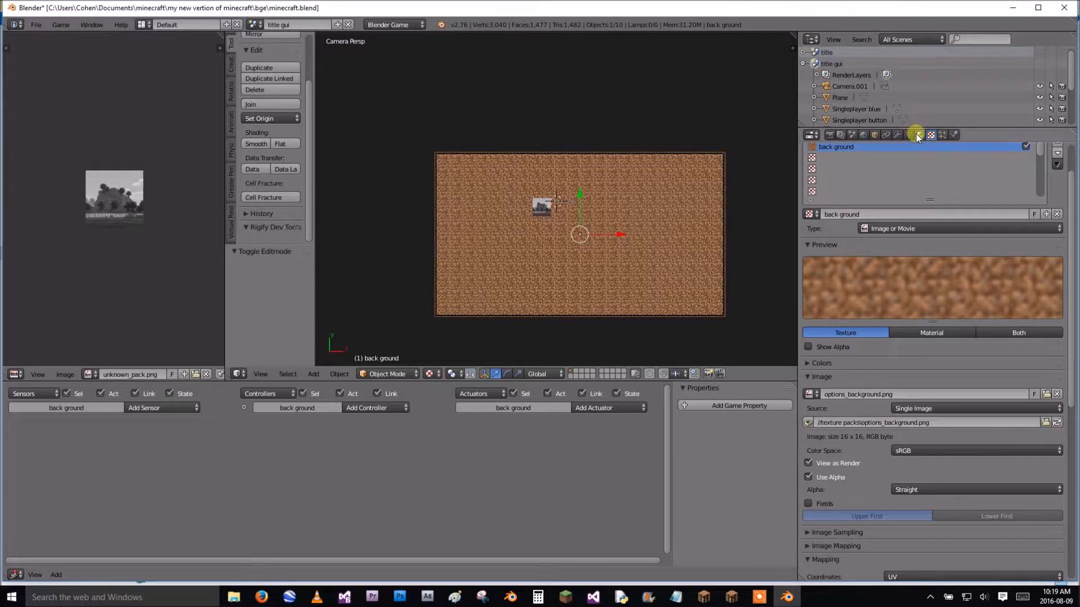
click(919, 135)
scroll(894, 326, down, 2)
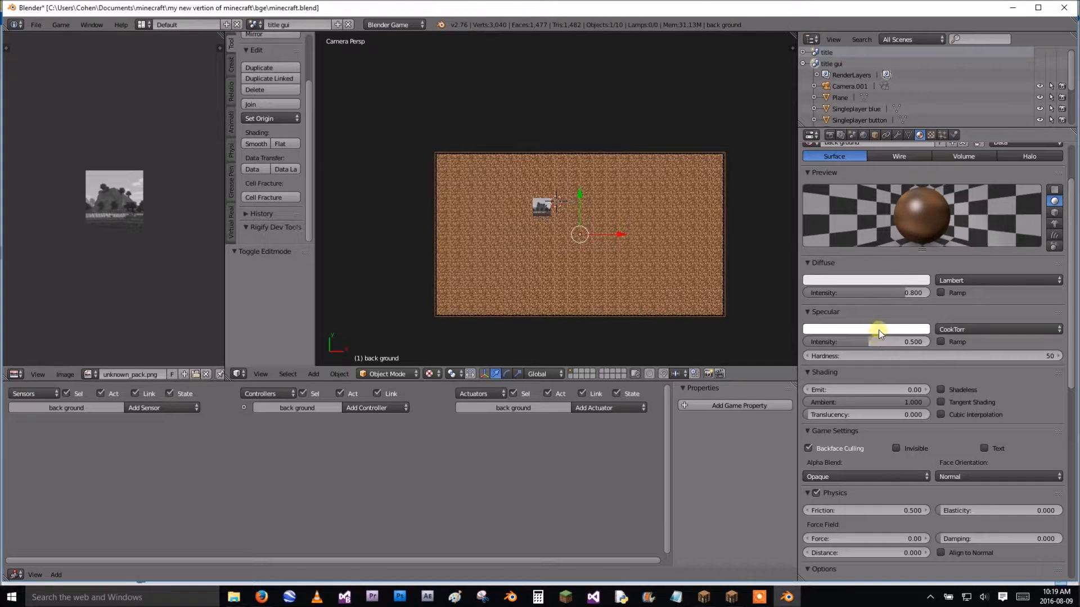
click(879, 329)
drag(900, 182, 900, 260)
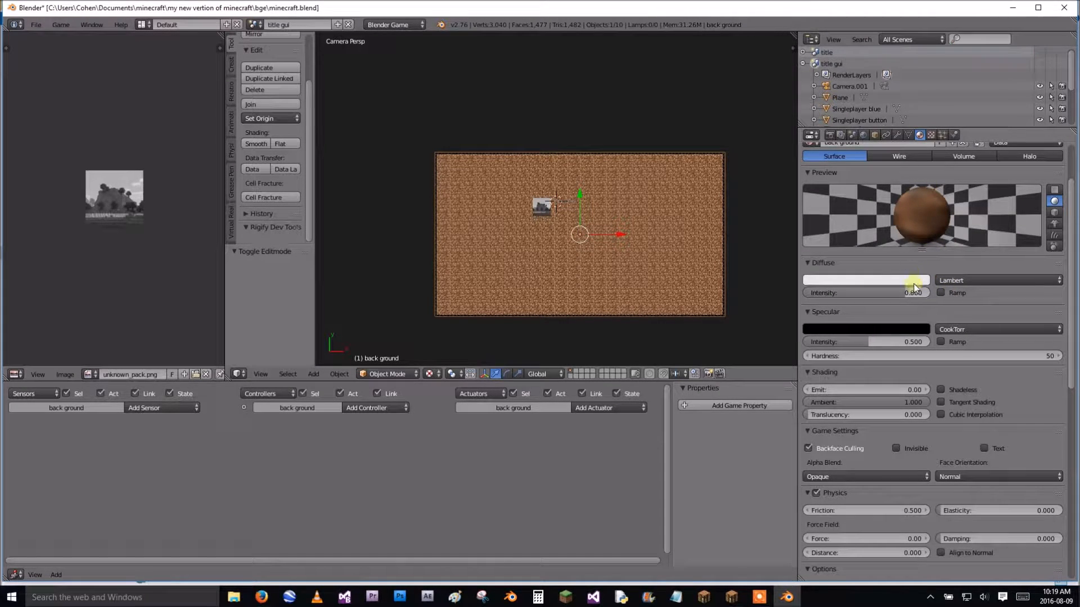
click(914, 288)
drag(900, 137, 900, 195)
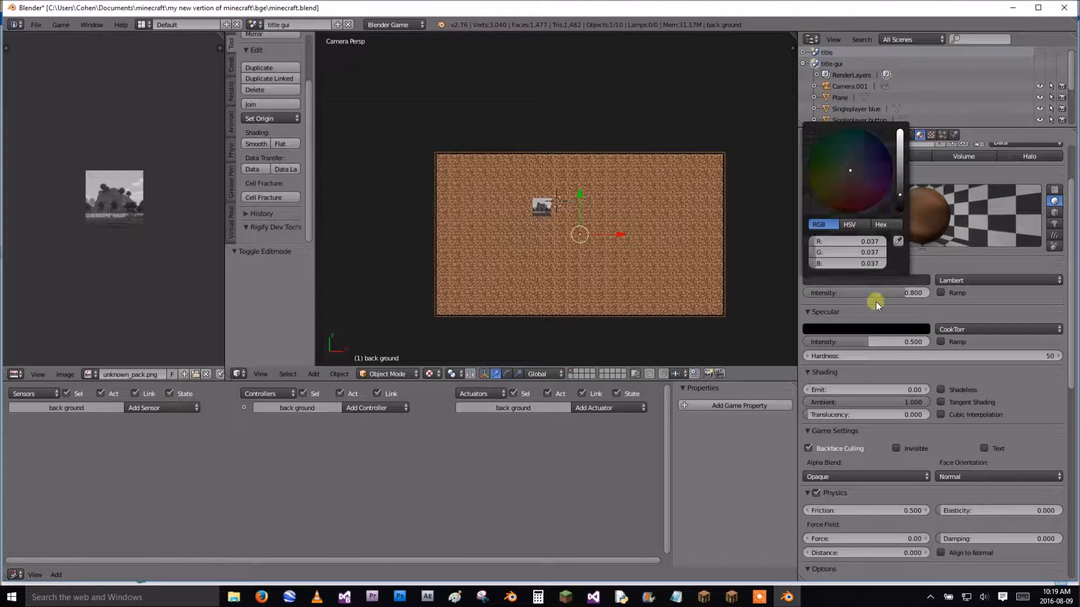
drag(849, 342, 911, 341)
drag(783, 370, 674, 402)
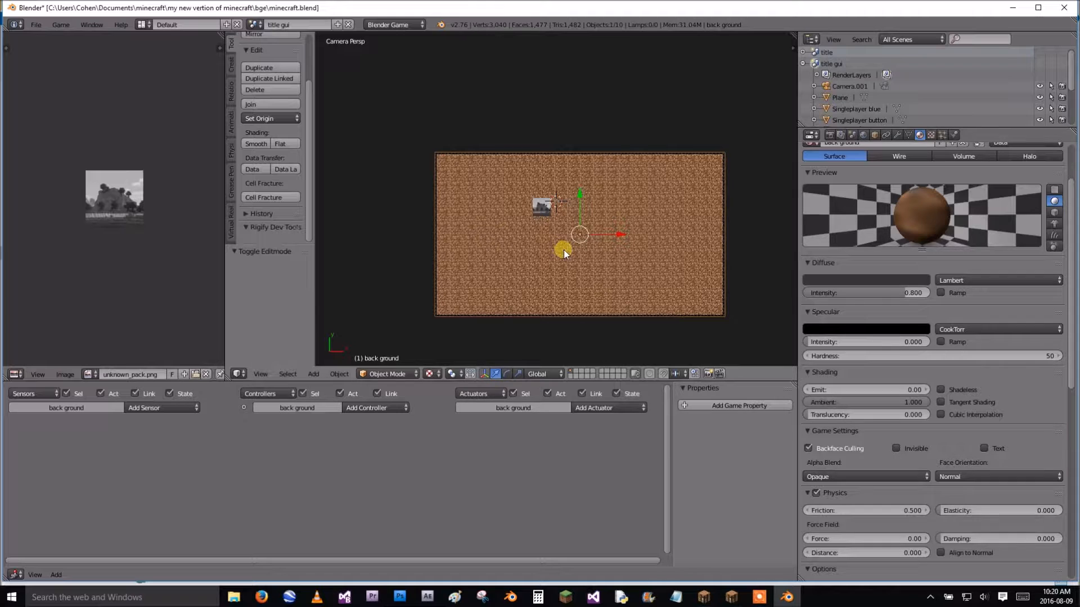
key(p)
key(Escape)
Step: Try the Shadeless option on the background material and switch it back off
scroll(911, 342, down, 5)
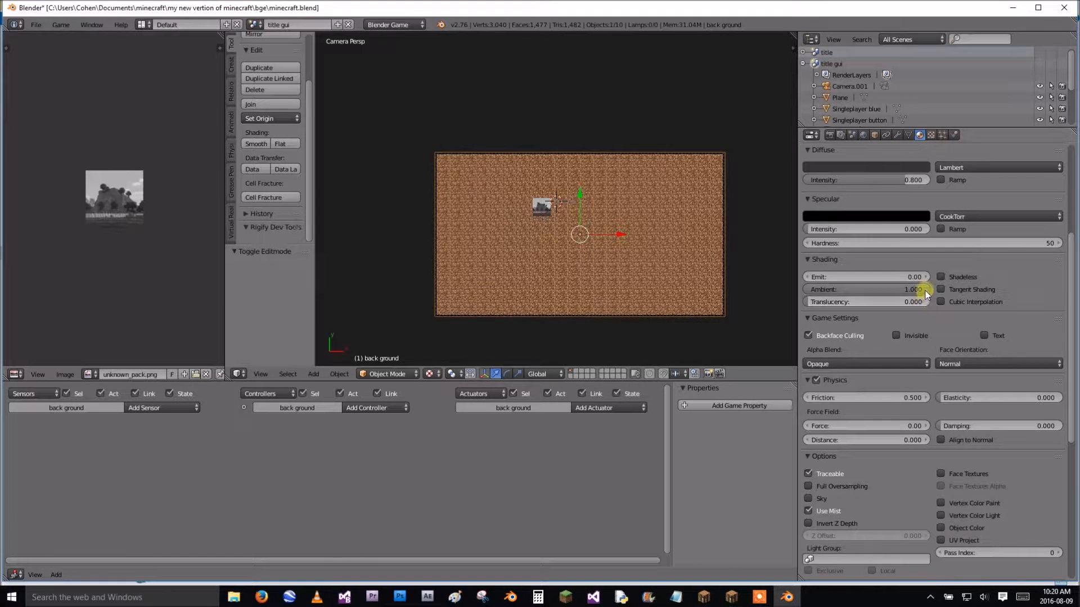
scroll(928, 337, up, 3)
click(940, 344)
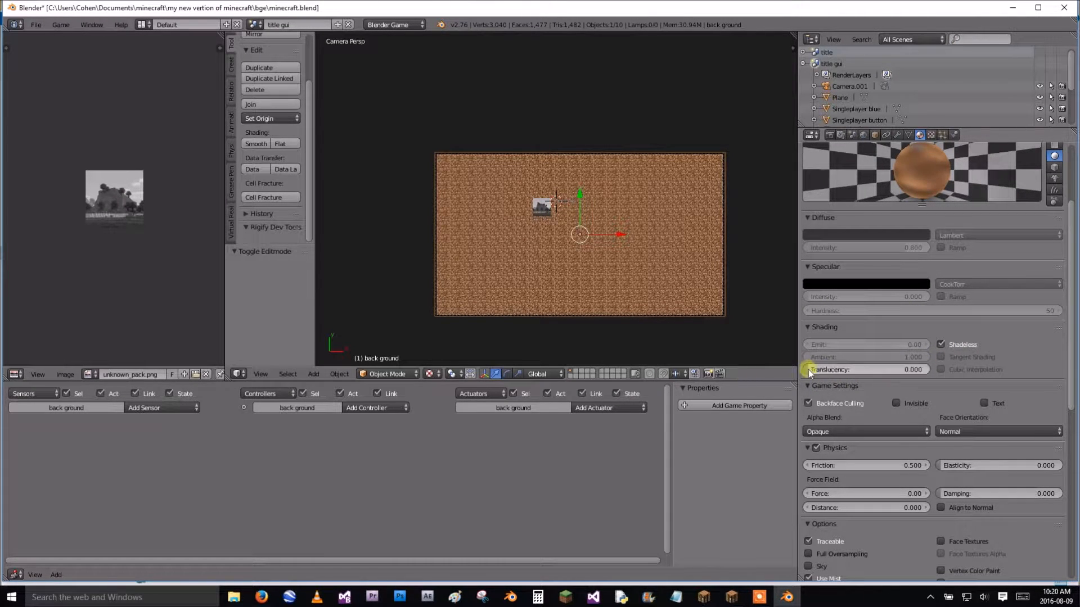
click(940, 344)
Step: Add a new plane mesh above the dirt background and scale it up by about 3.109 in the camera view
middle_drag(639, 315, 509, 197)
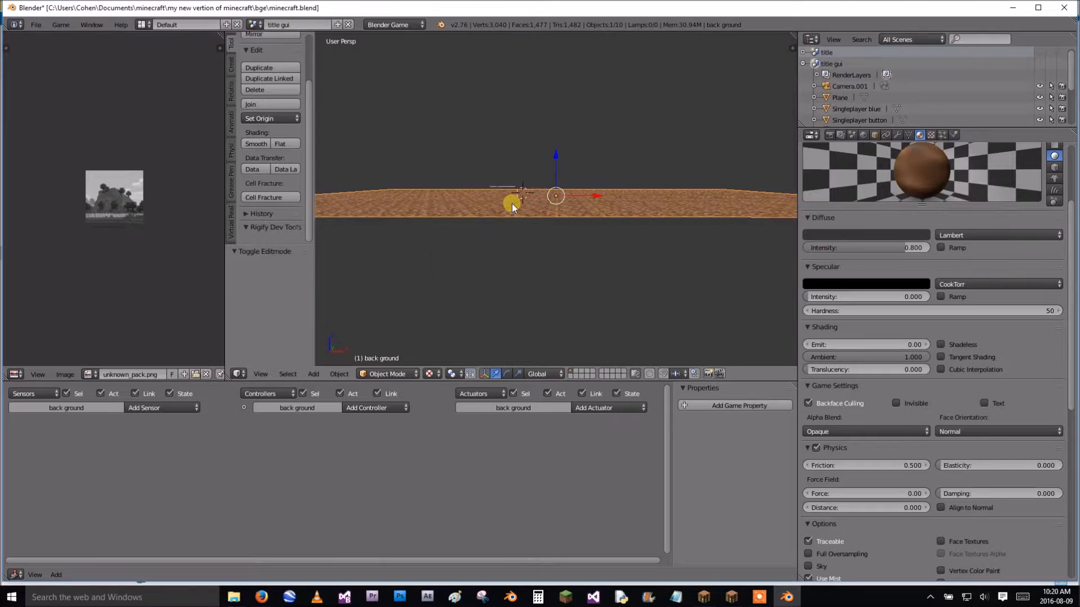
key(shift+a)
mouse_move(502, 158)
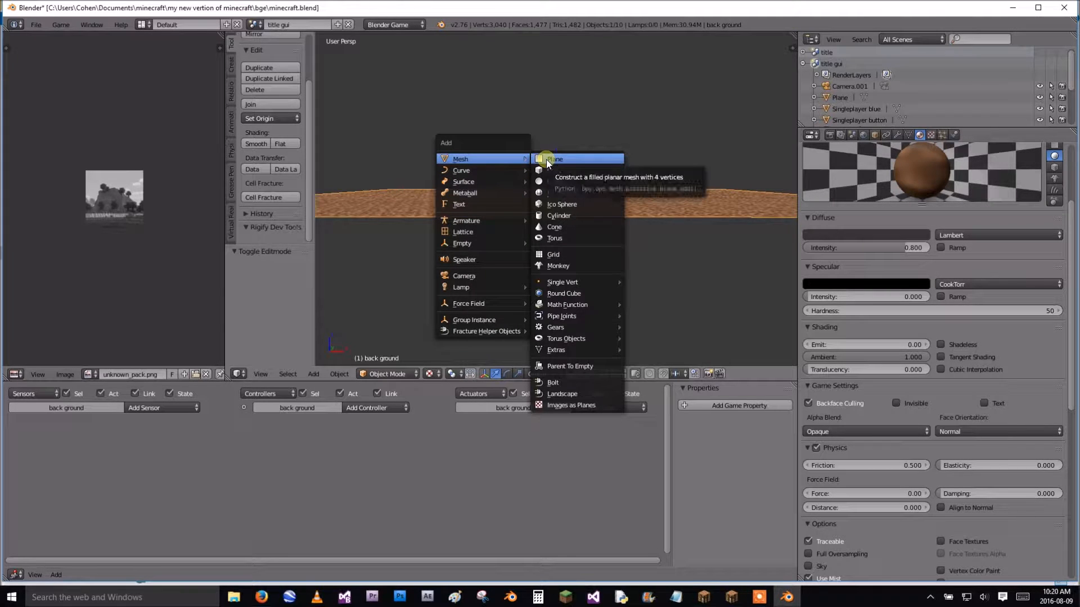
click(546, 160)
middle_drag(545, 160, 562, 191)
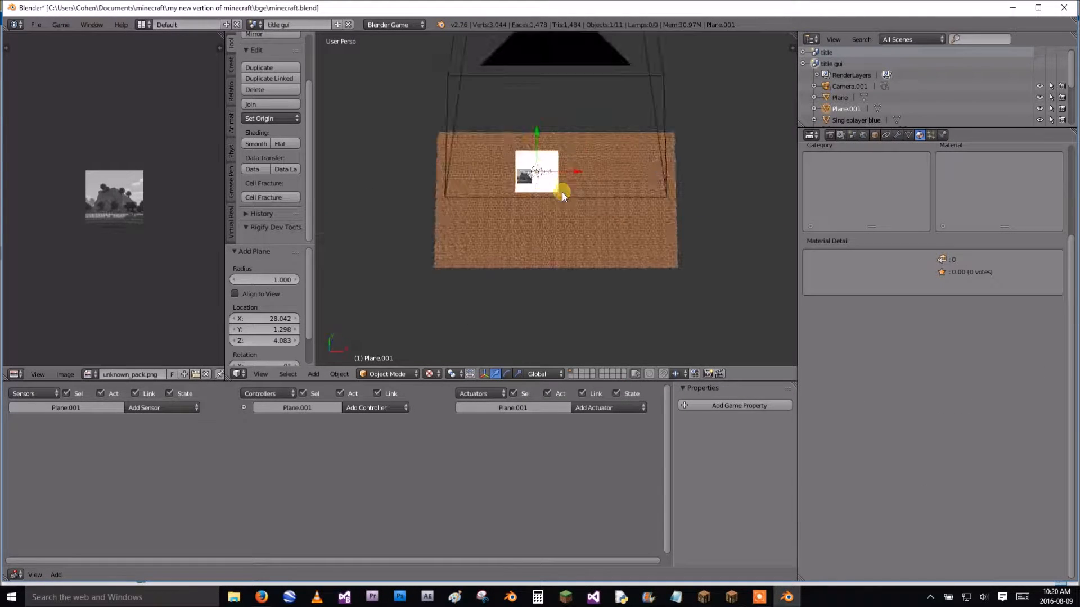
key(KP_0)
key(s)
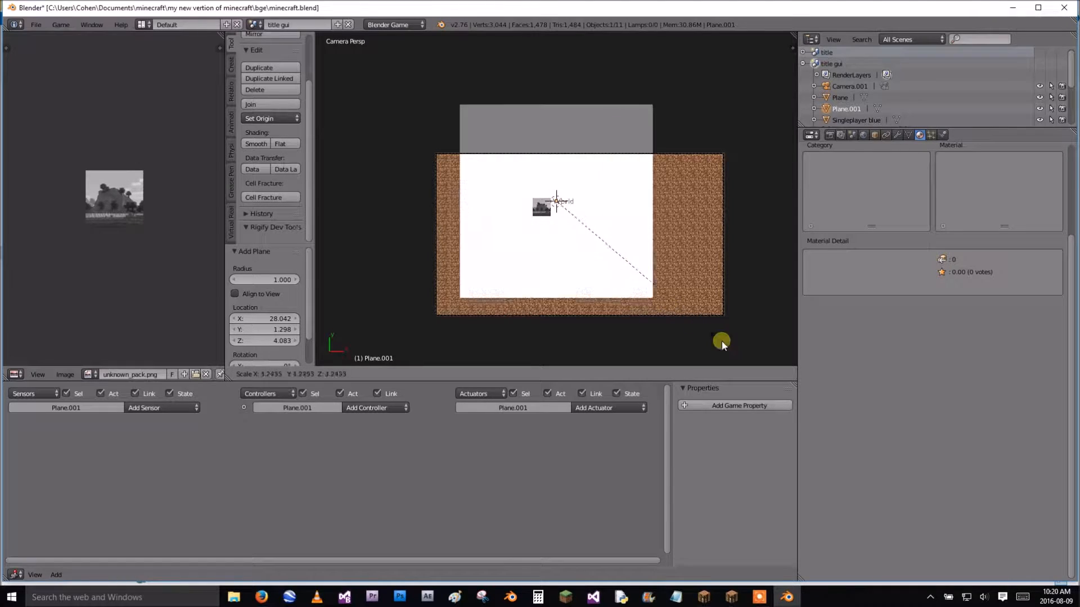
click(646, 331)
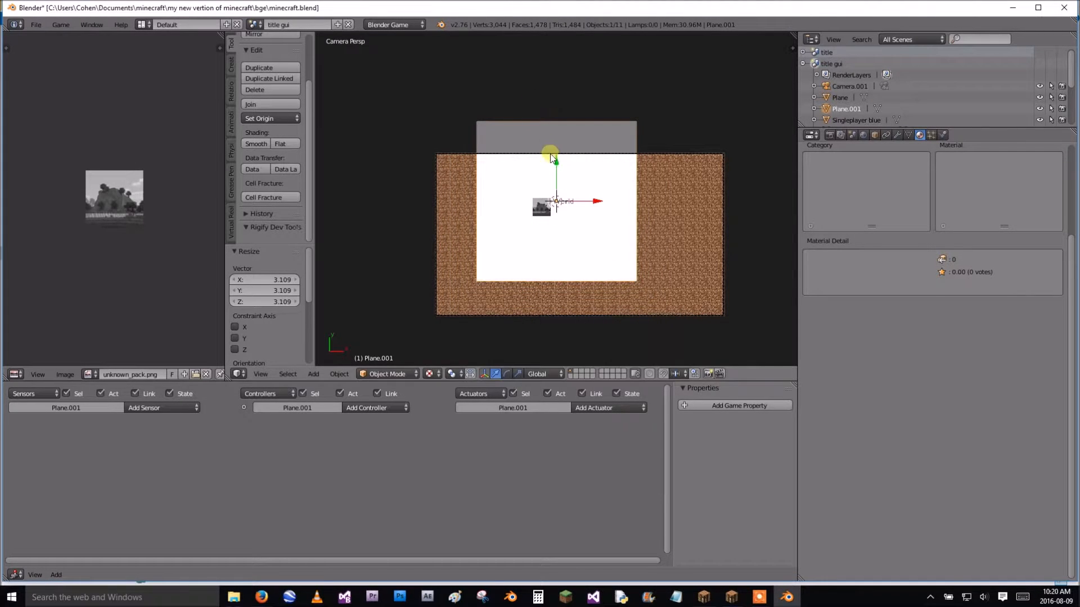
Step: Fit the new plane over the whole camera frame by moving it down, scaling it about 1.054, stretching X about 1.786 and shifting X about 0.769
key(g)
key(y)
click(550, 195)
key(s)
click(690, 275)
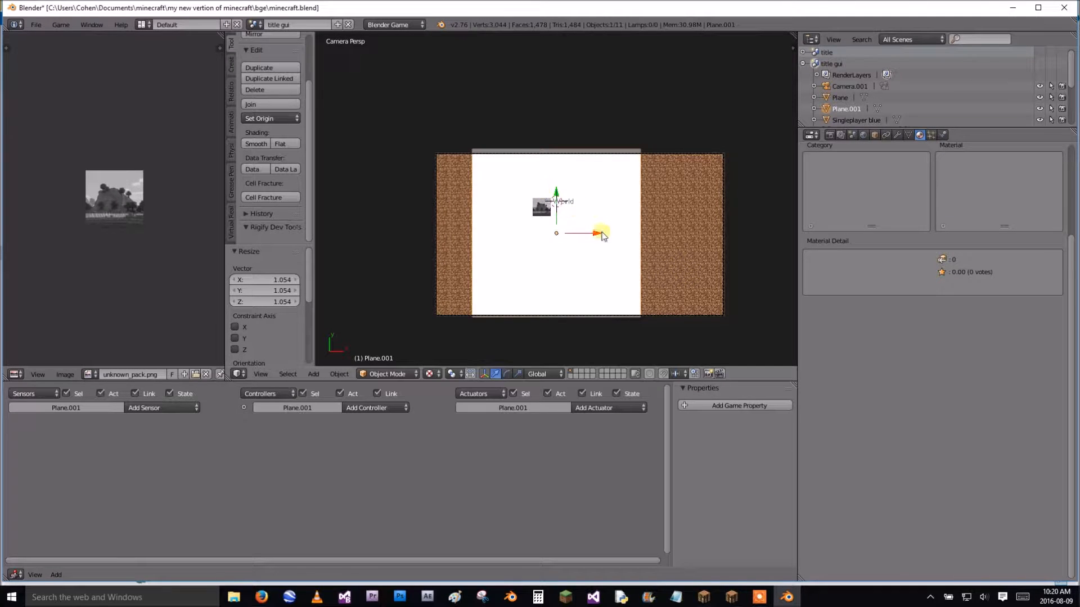
key(s)
key(x)
click(641, 256)
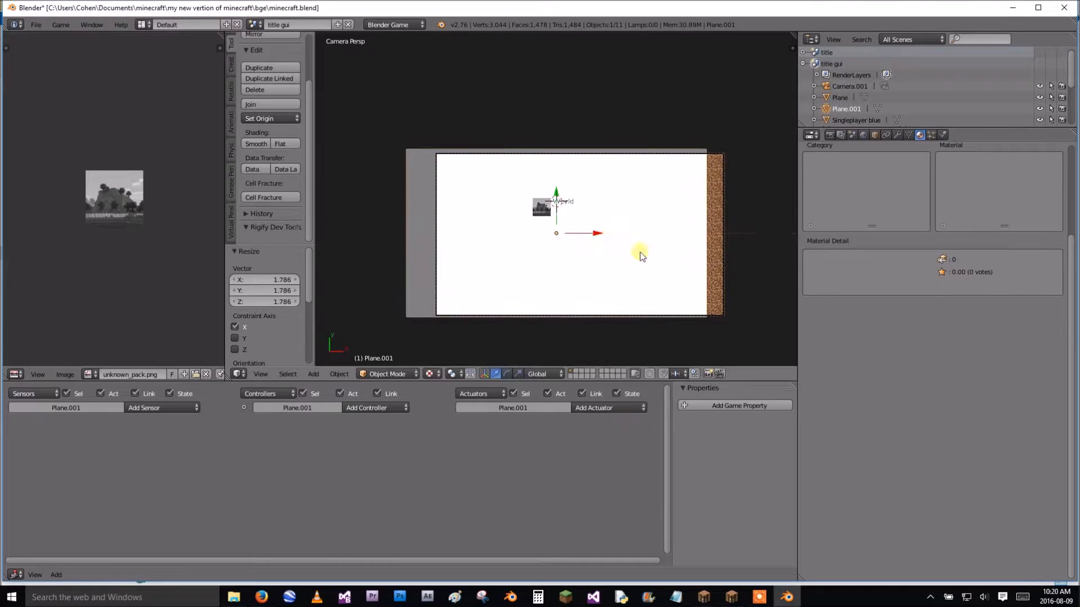
key(g)
key(x)
click(612, 238)
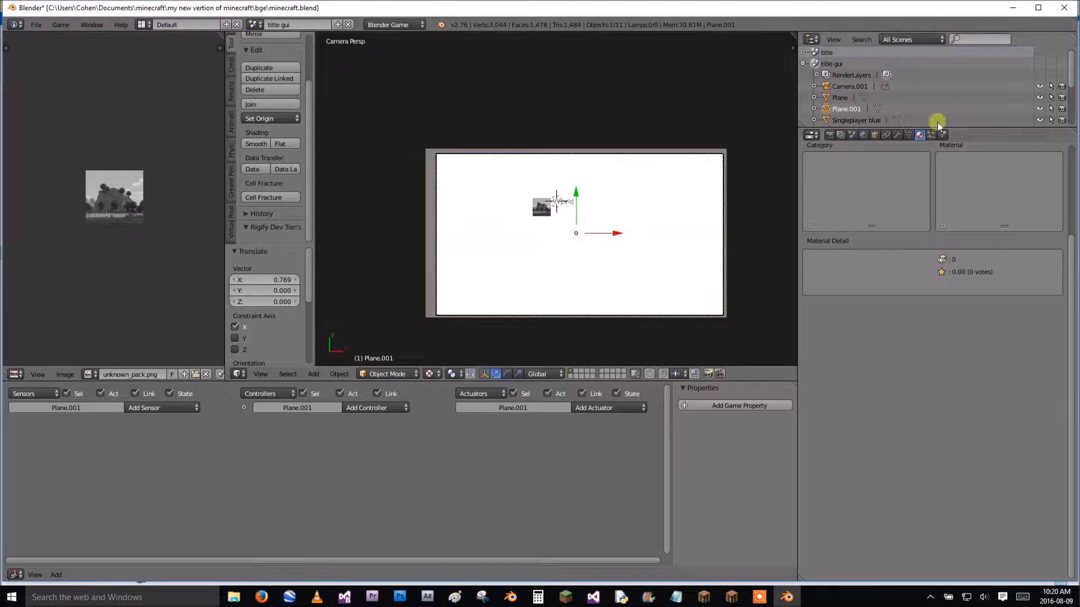
Step: Give the plane covering the camera frame a new material named dark and enable Z Transparency on it
click(919, 135)
click(892, 210)
click(881, 209)
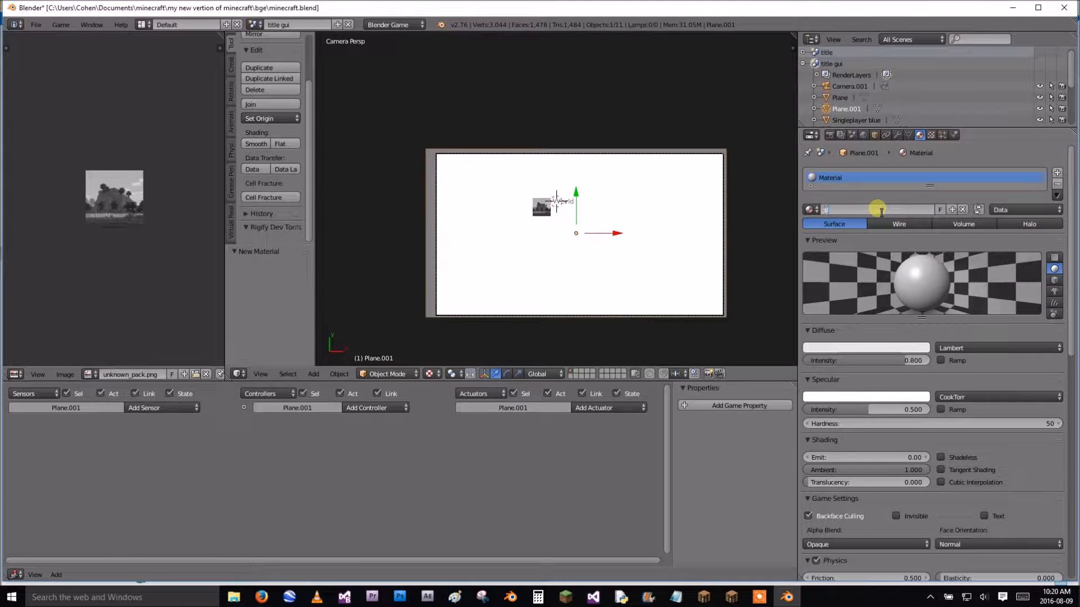
key(Return)
scroll(849, 526, down, 15)
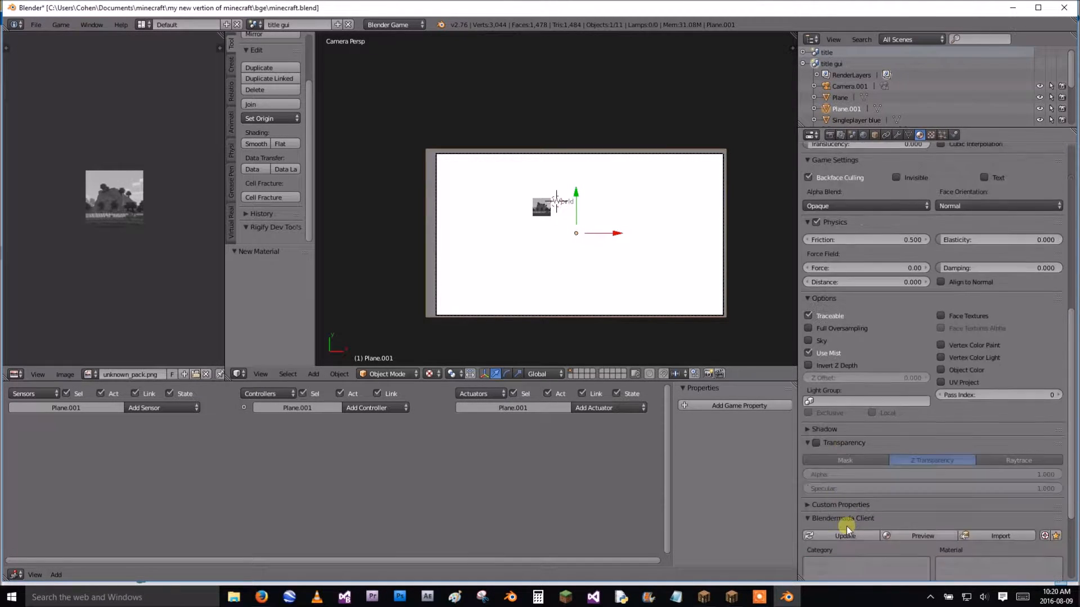
click(816, 443)
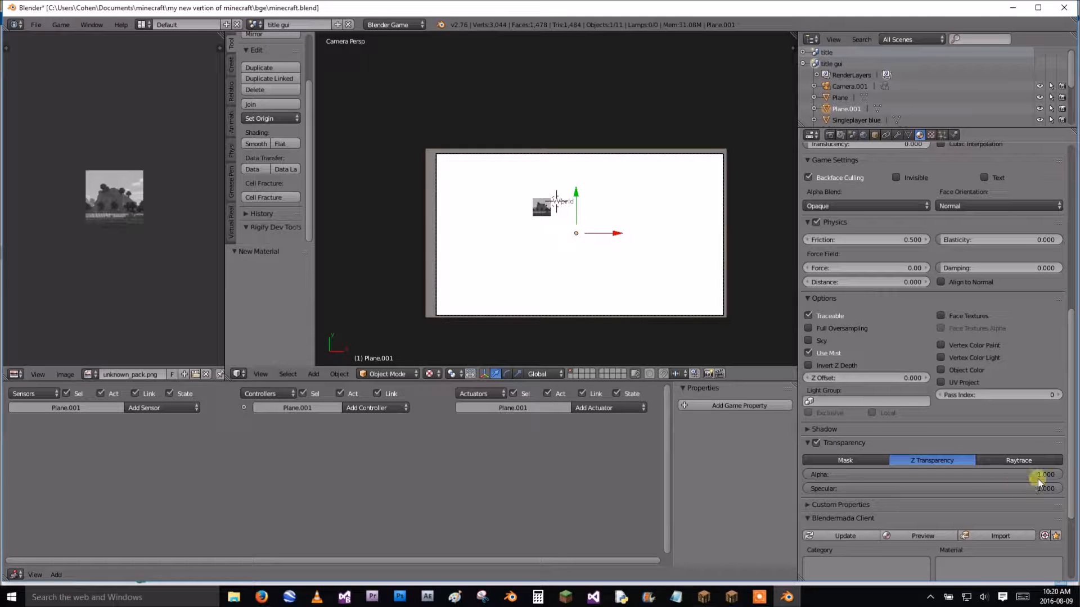
Step: Set the dark material's alpha to about 0.496, test-running the game to check the overlay
drag(1007, 481, 826, 497)
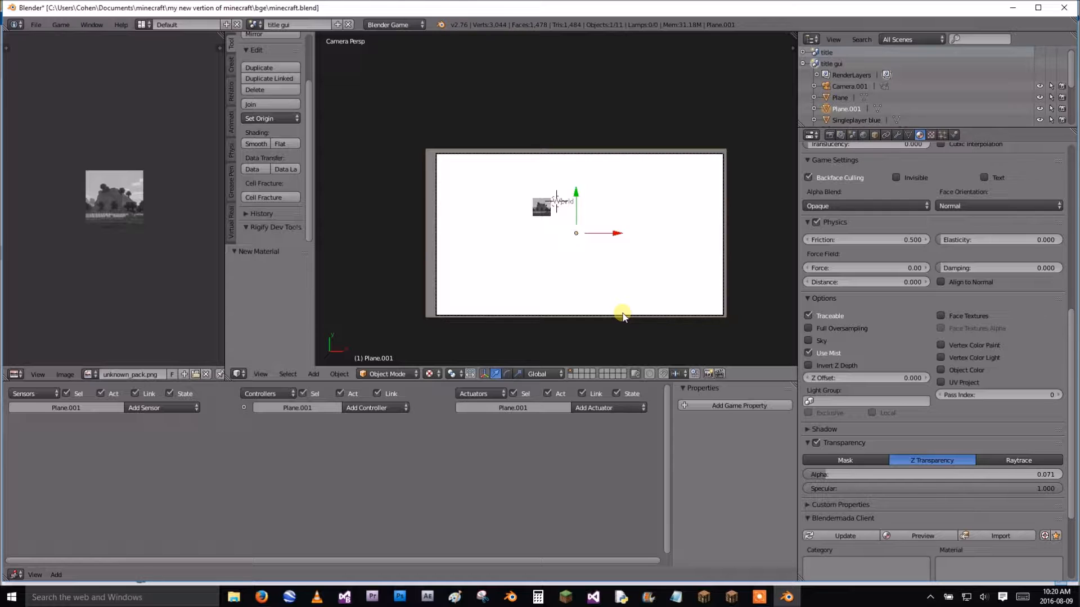
key(p)
key(Escape)
drag(827, 472, 926, 471)
key(p)
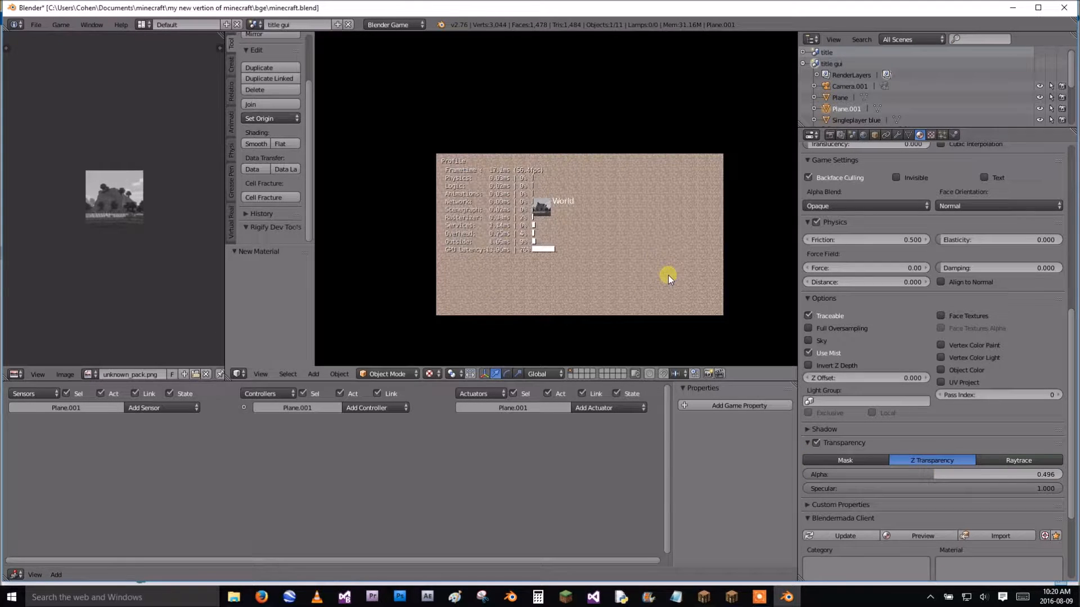
key(Escape)
Step: Set the overlay material's diffuse color to black and test-run the game
scroll(928, 256, up, 1)
scroll(928, 256, up, 7)
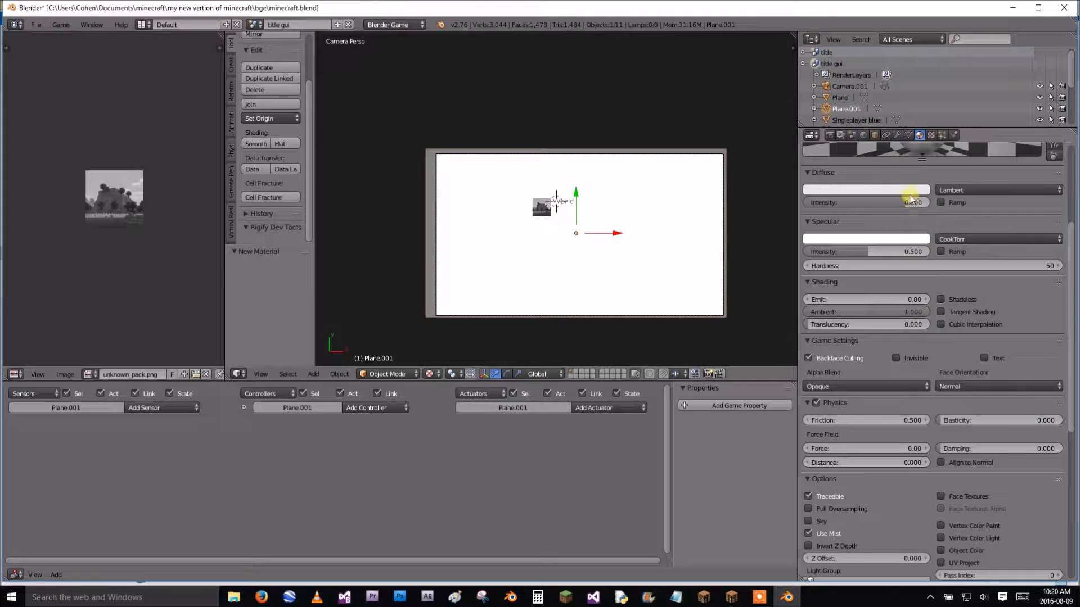
click(911, 188)
drag(899, 44, 900, 119)
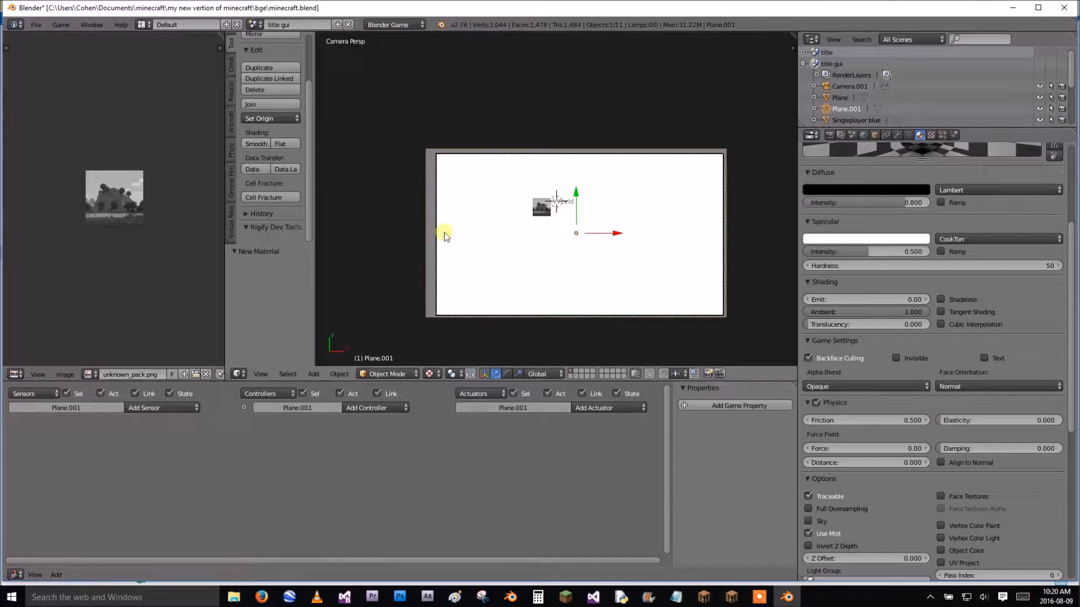
key(p)
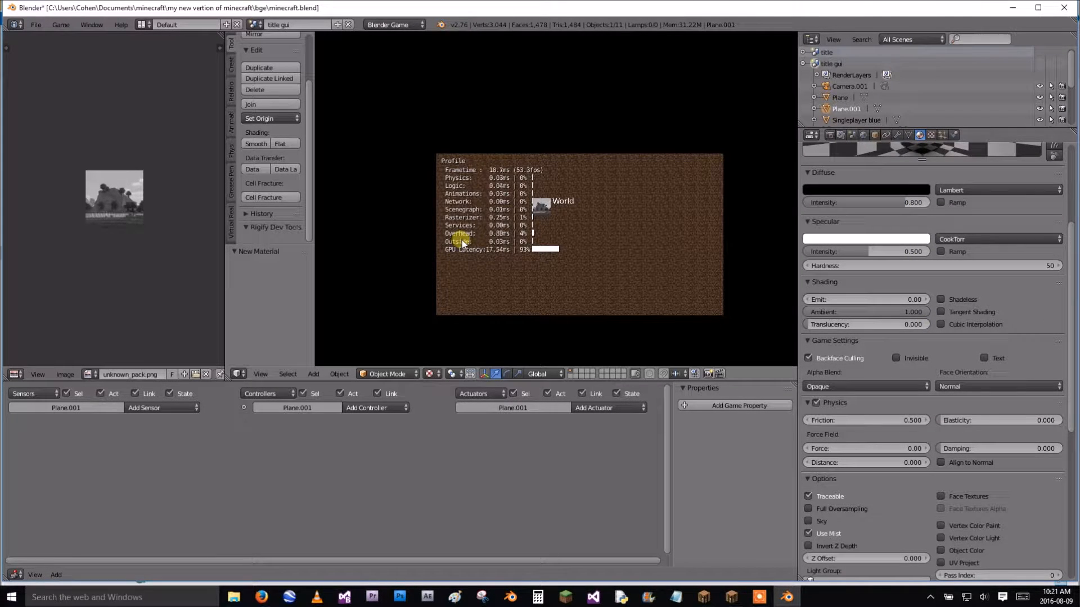
key(Escape)
Step: Move the overlay plane up about 0.027 along Z and test-run the game from the camera view
scroll(462, 244, down, 3)
shift+middle_drag(542, 259, 544, 157)
drag(552, 157, 544, 170)
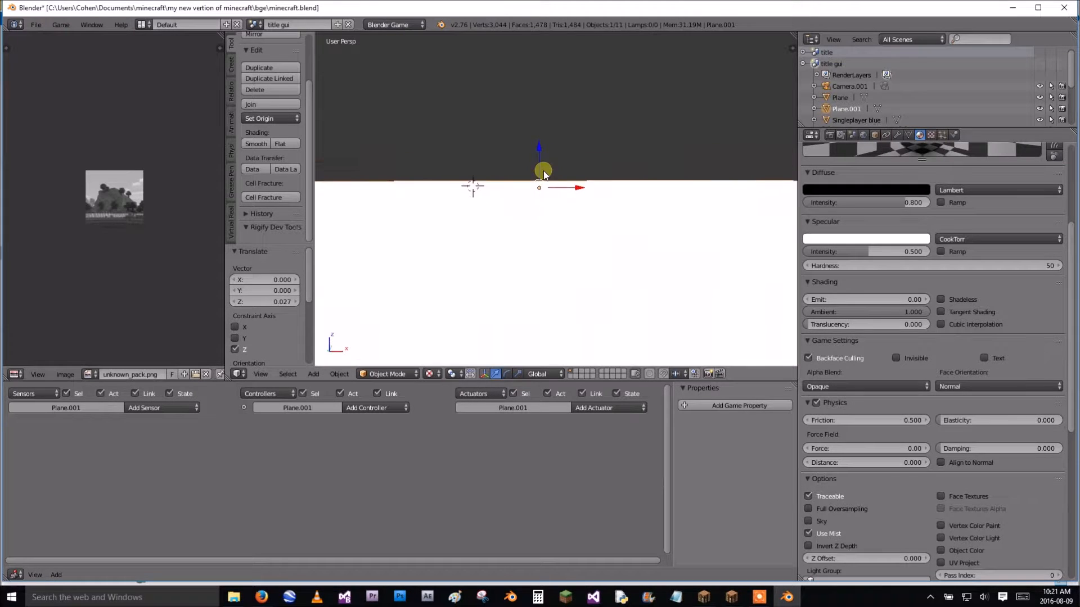
key(KP_0)
key(p)
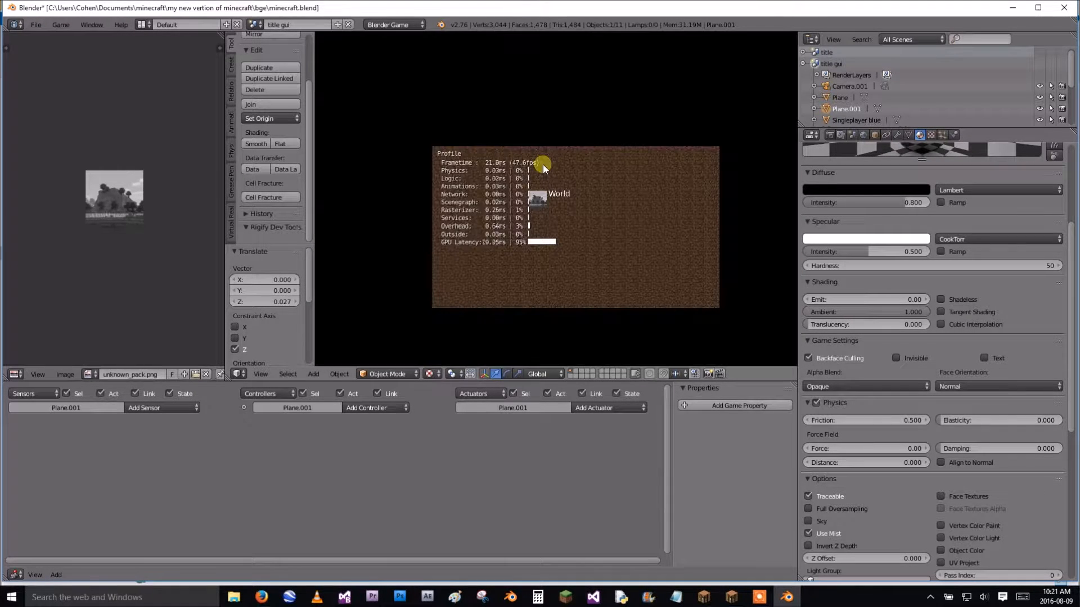
key(Escape)
Step: Scale the World text down by about 0.727 and test-run the game
right_click(561, 189)
key(s)
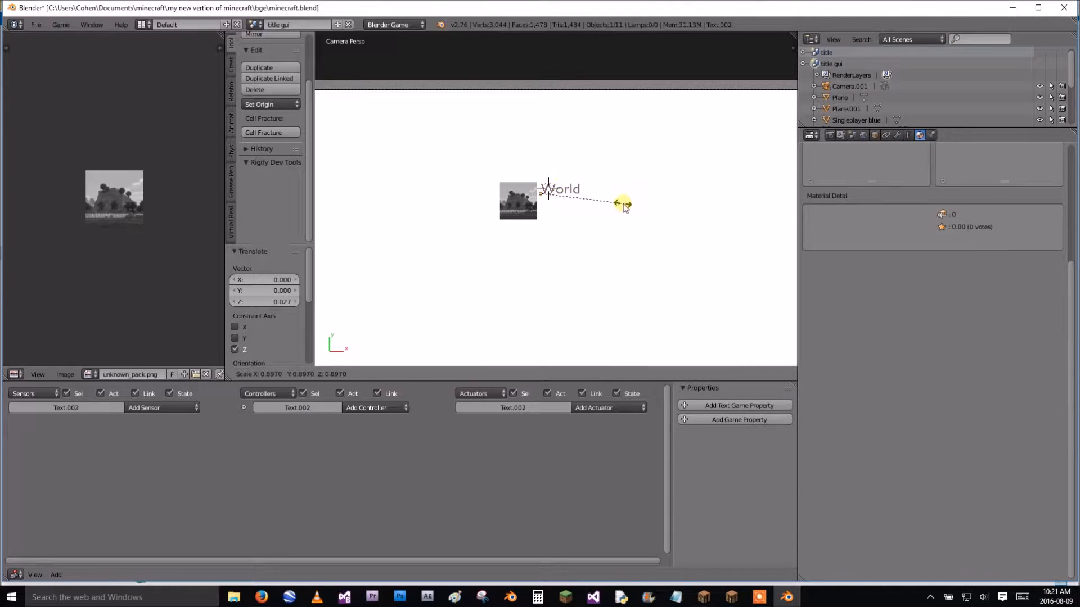
click(604, 208)
key(p)
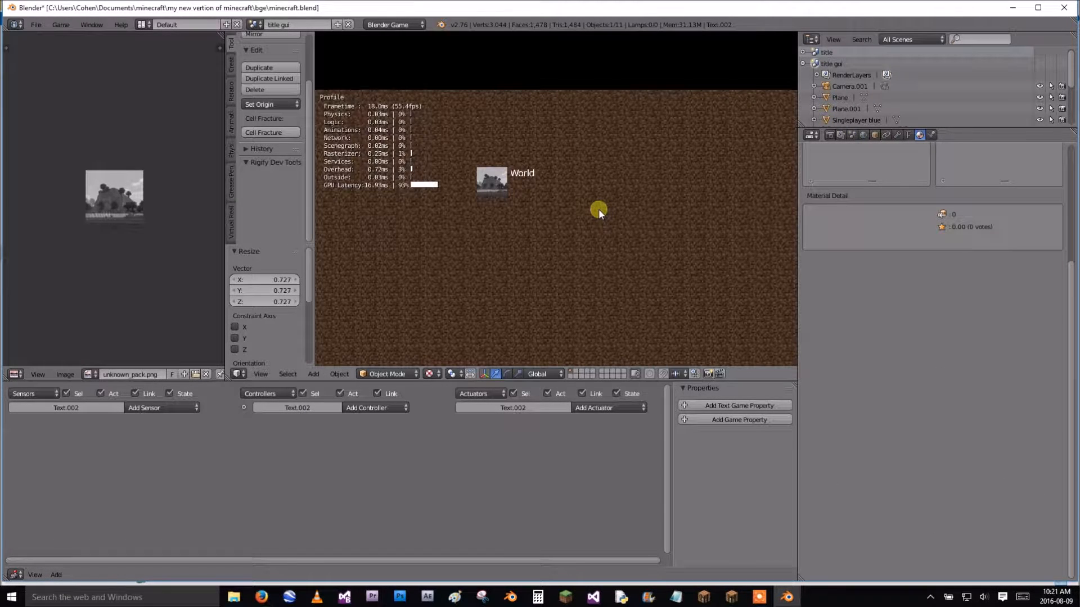
key(Escape)
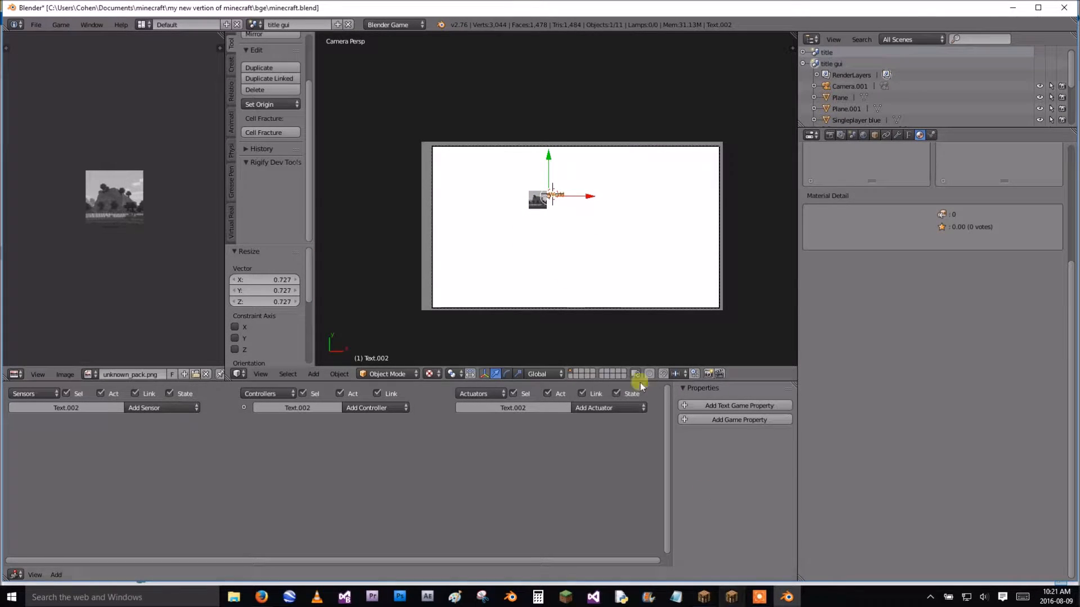
Step: Check Minecraft's Select World screen for reference and return to the Blender scene
scroll(542, 229, up, 8)
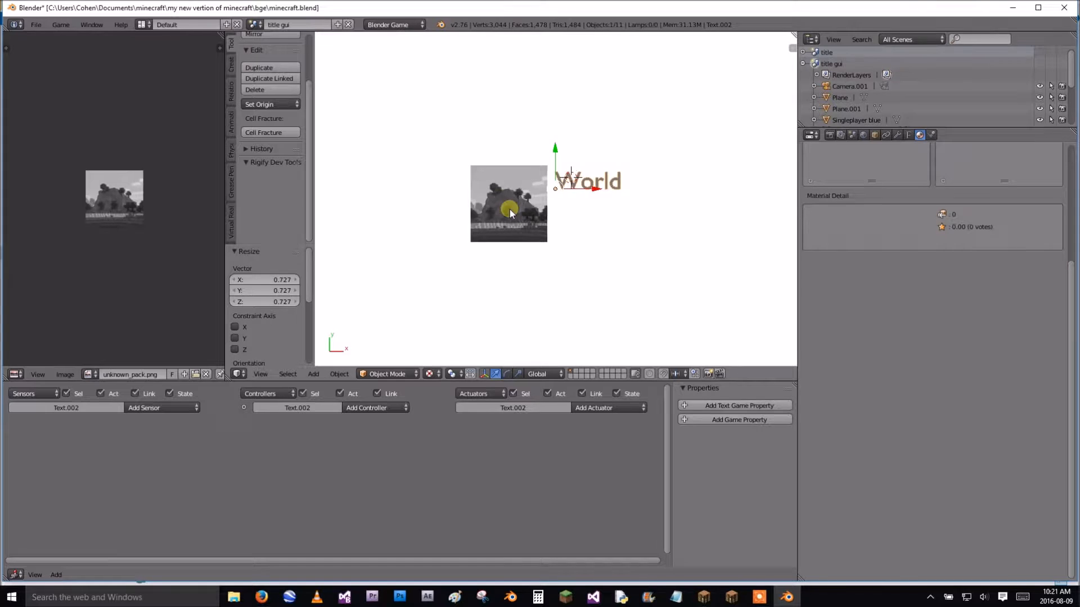
middle_drag(491, 199, 513, 304)
click(728, 597)
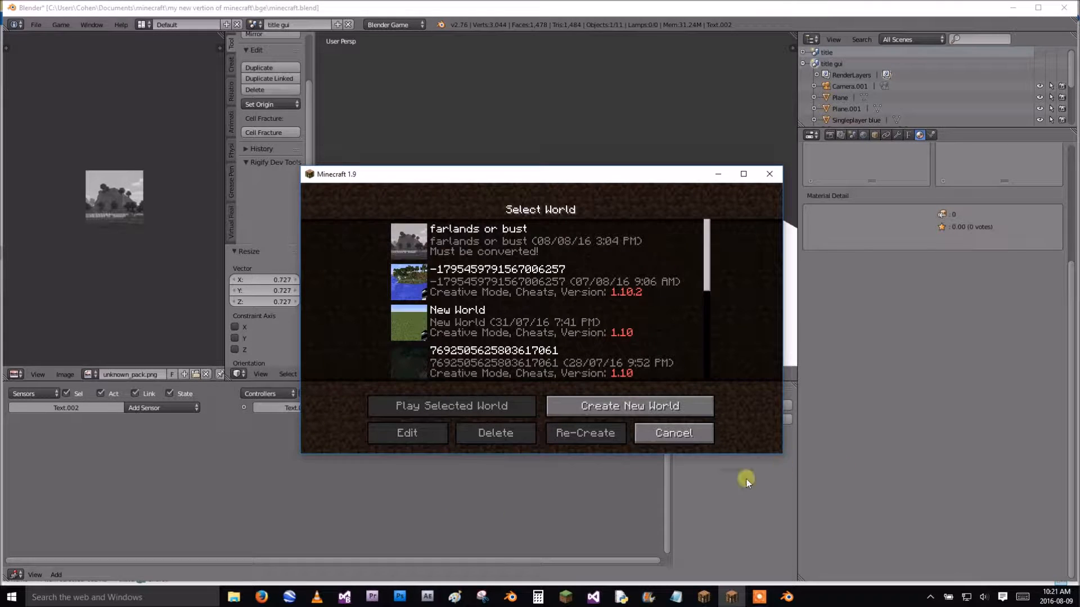
click(862, 482)
scroll(572, 271, up, 3)
scroll(572, 271, down, 3)
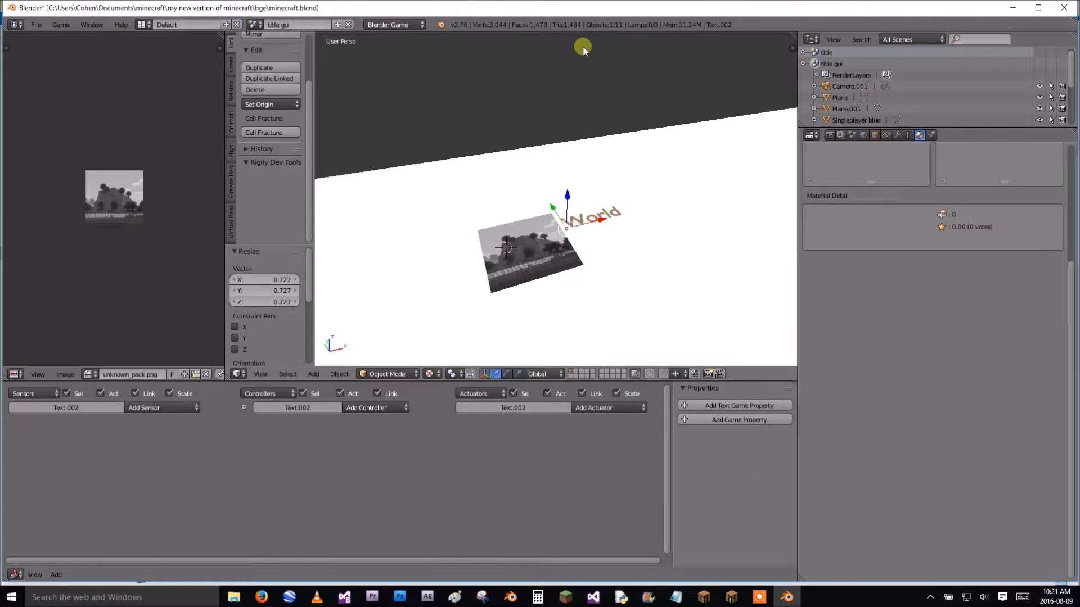
Step: Snap the 3D cursor to the world thumbnail plane
right_click(519, 266)
key(shift+s)
click(509, 274)
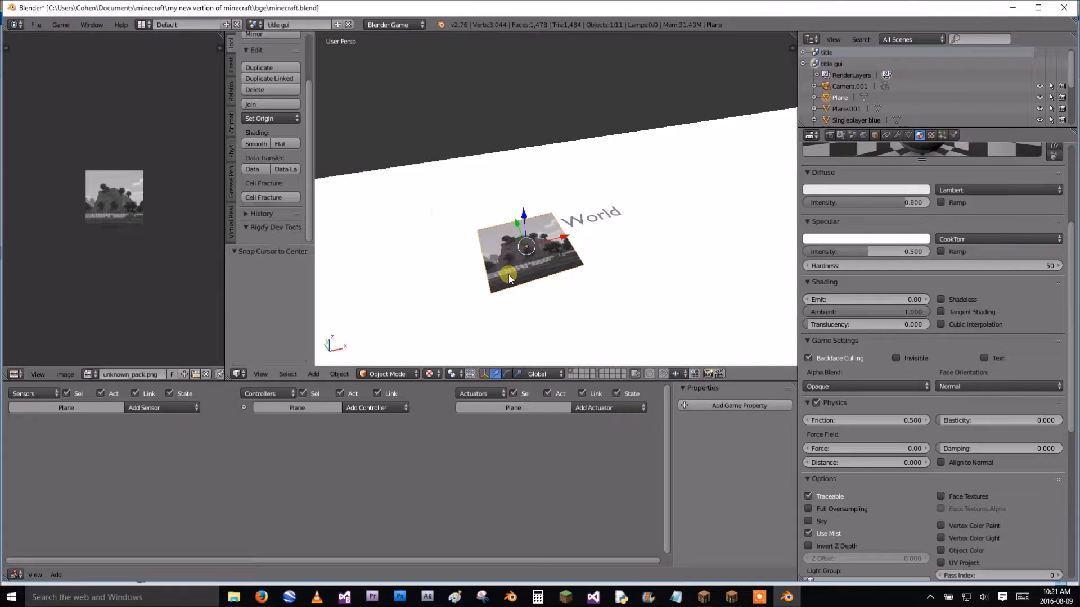
key(shift+s)
click(524, 244)
click(760, 598)
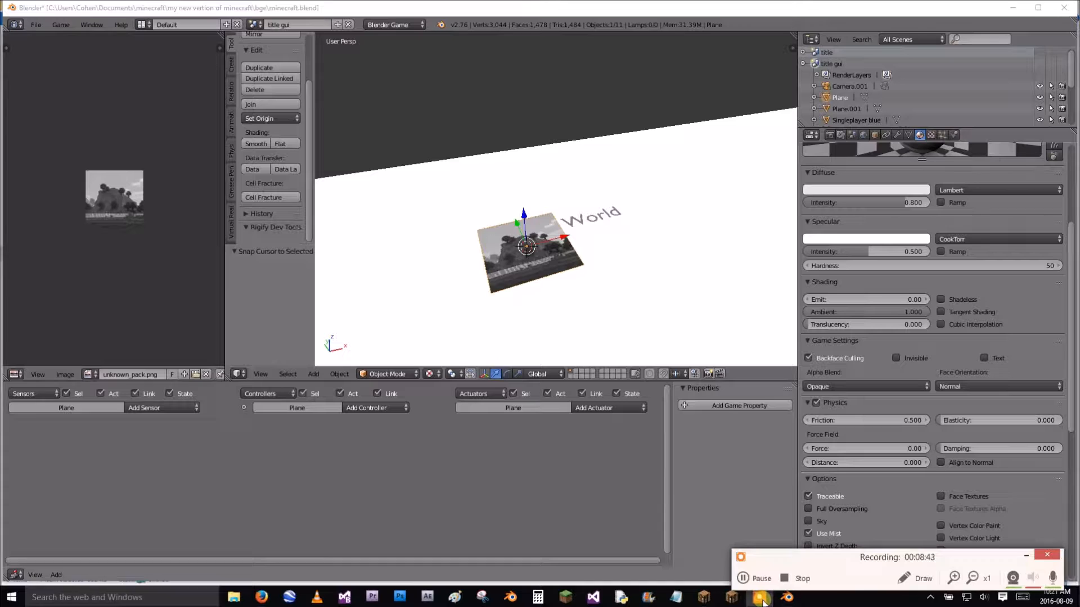
click(1026, 556)
Step: Add a plane at the 3D cursor on the thumbnail and scale it down
key(shift+a)
mouse_move(496, 260)
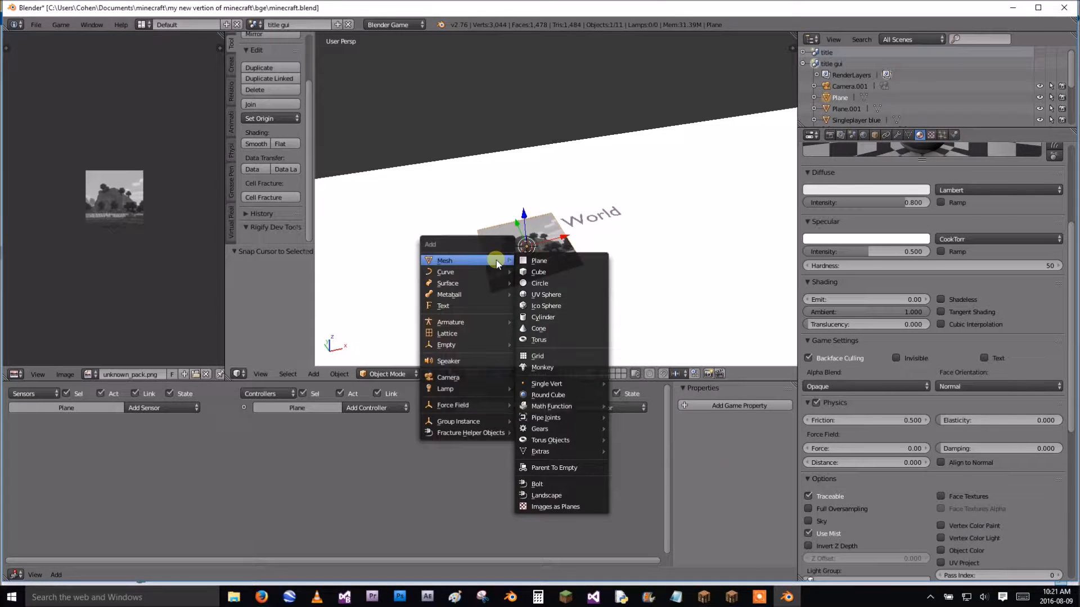
click(544, 261)
key(s)
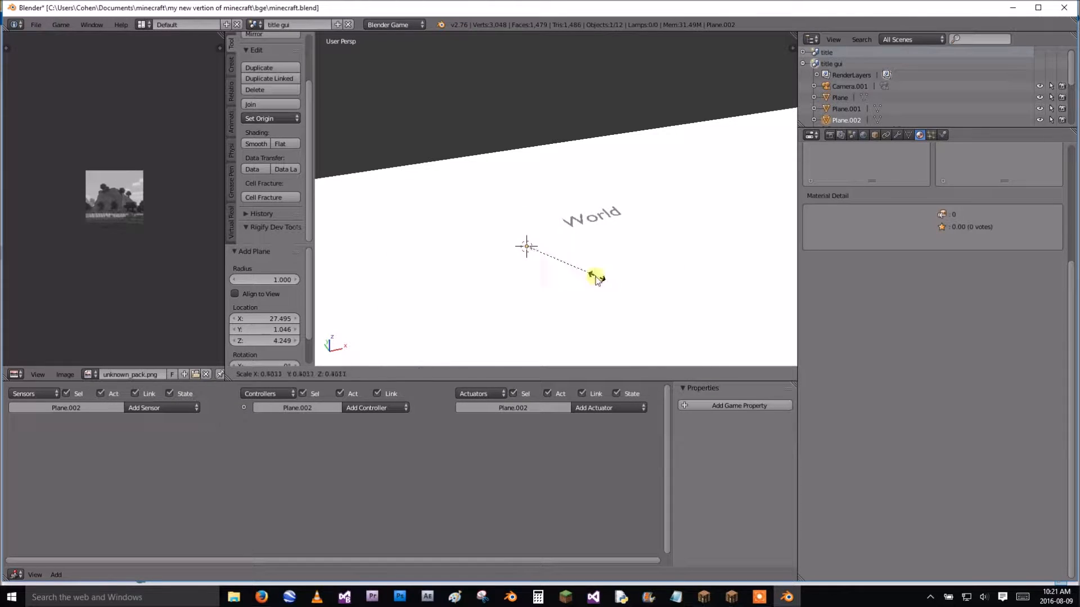
click(554, 283)
Step: Raise the new plane about 0.044 along Z above the thumbnail and scale it by about 0.549
drag(525, 216, 525, 211)
key(s)
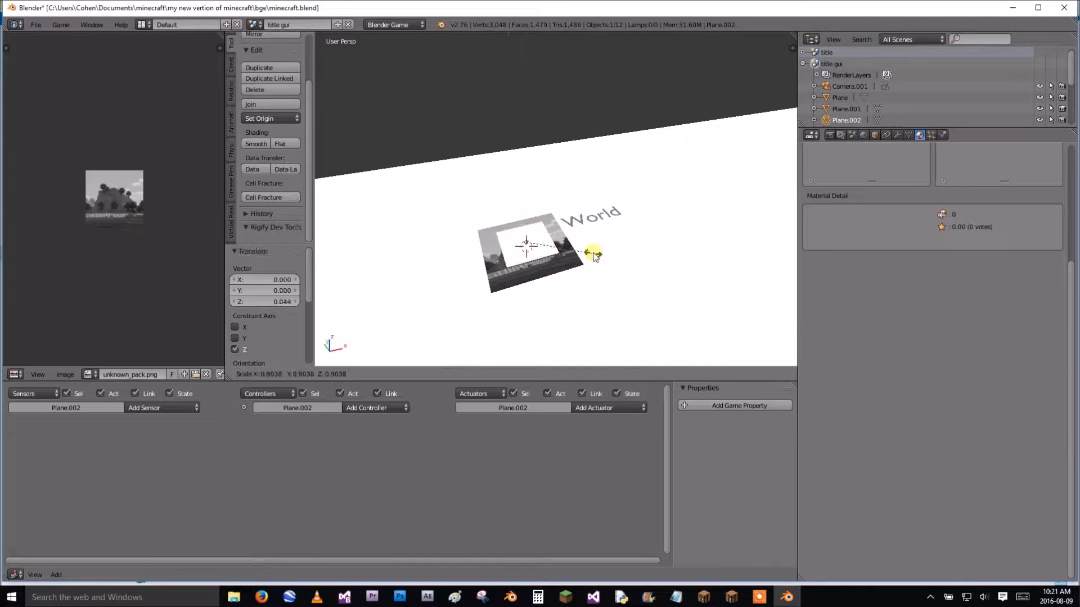
click(572, 251)
middle_drag(575, 229, 544, 261)
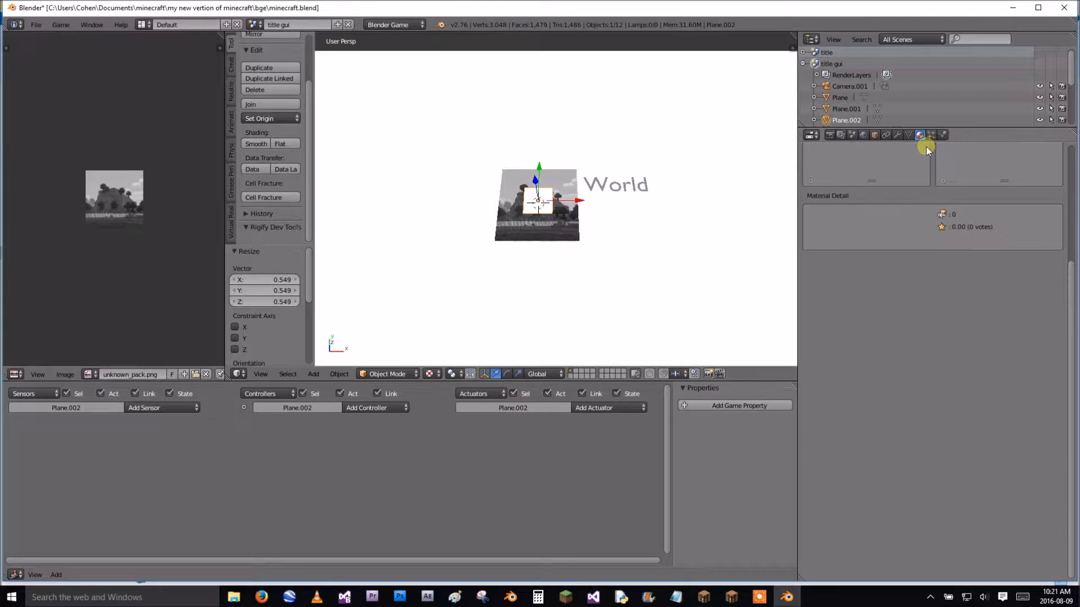
Step: Add a new material to the small plane over the thumbnail
click(910, 137)
click(906, 203)
click(872, 213)
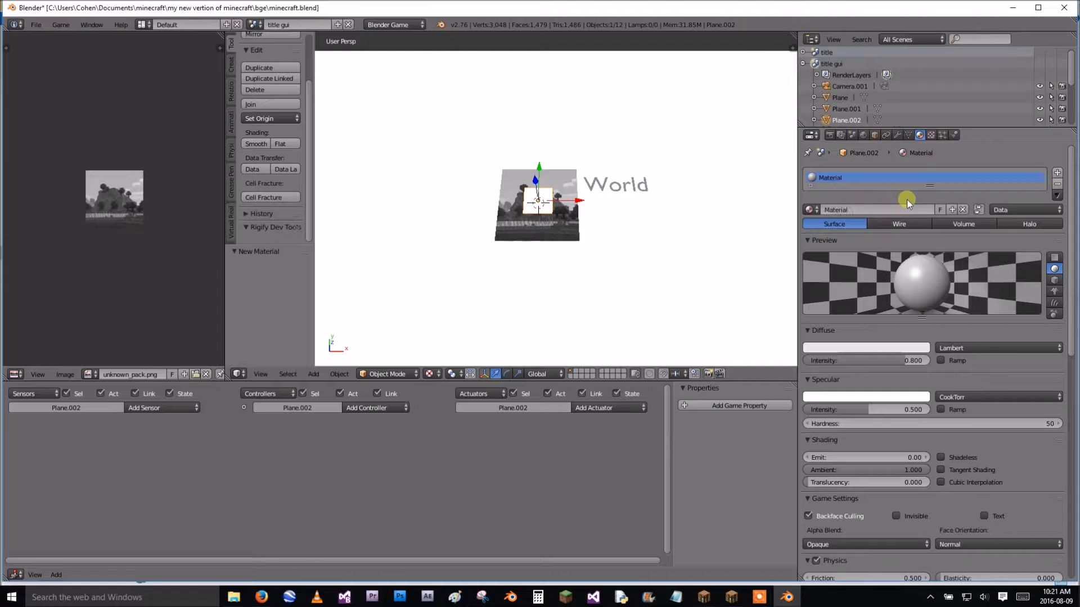
key(Escape)
Step: Try the wiget material on the small plane and look through the texture packs folder in File Explorer for a suitable image
click(810, 210)
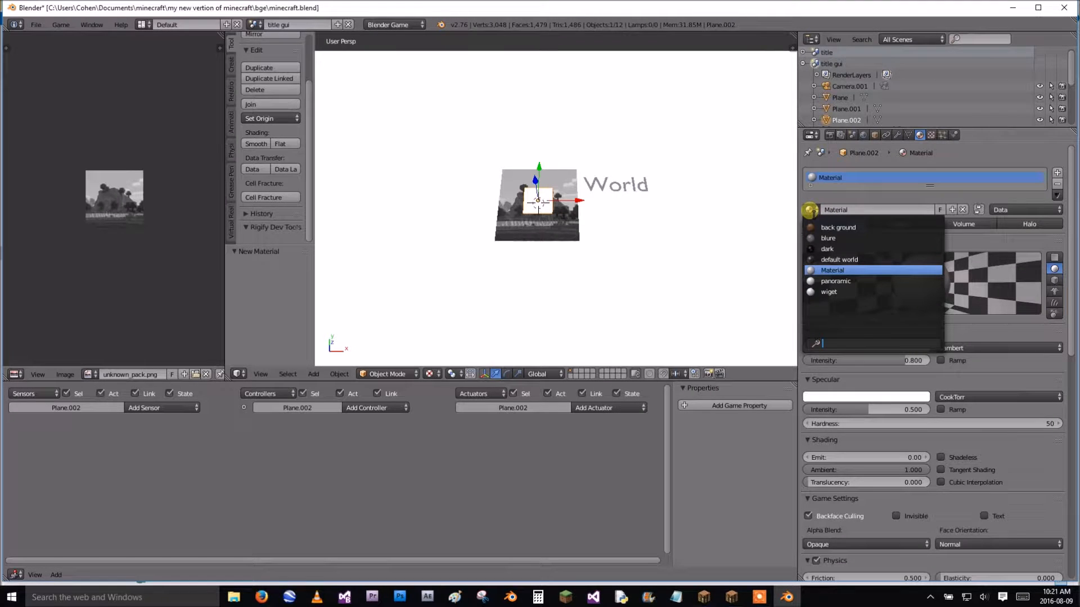
click(822, 293)
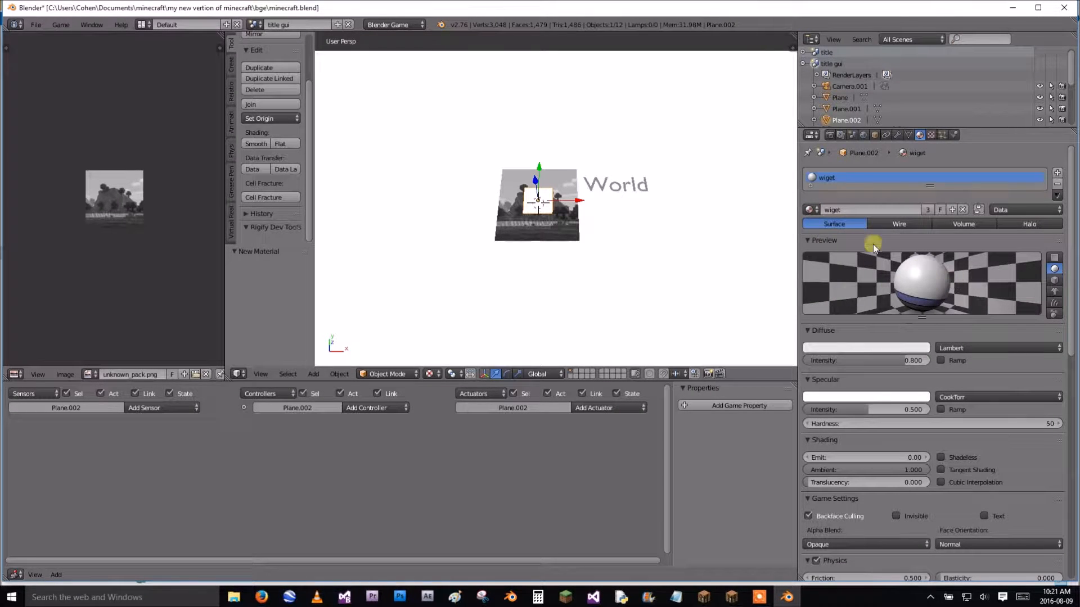
click(233, 599)
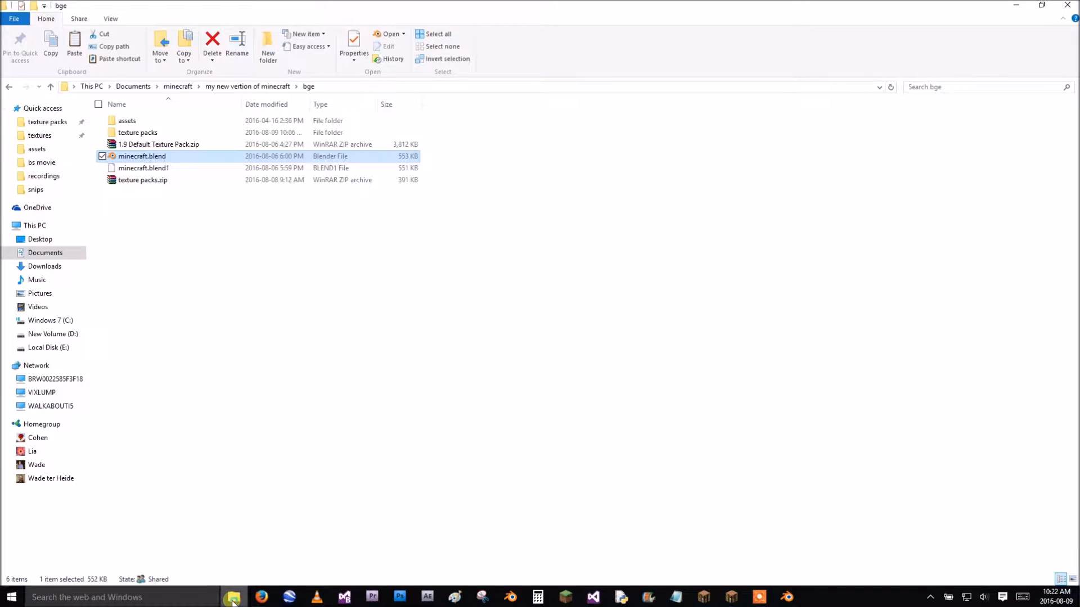
double_click(138, 132)
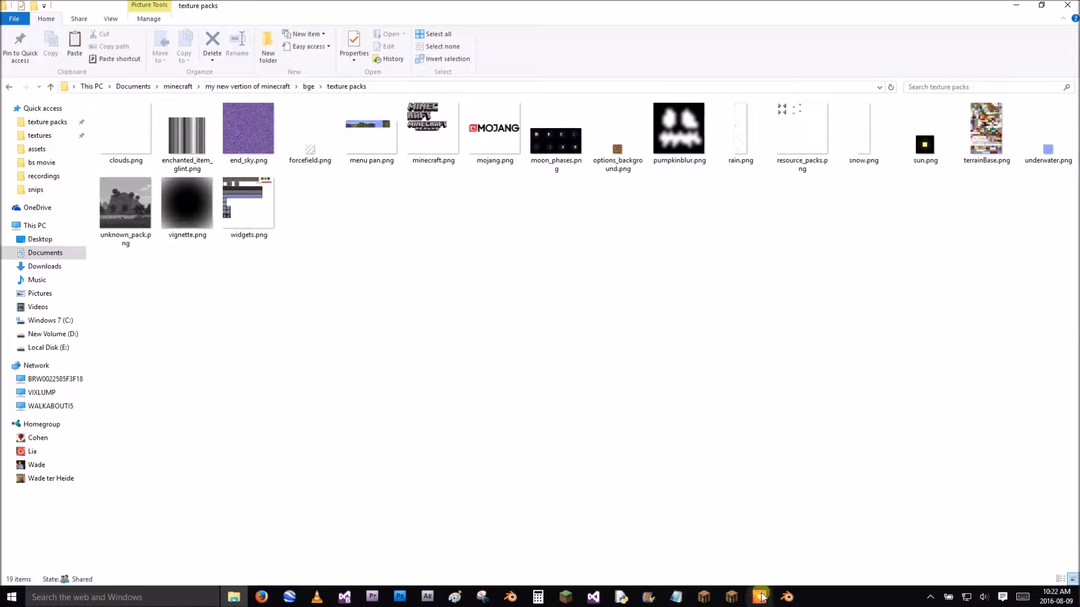
click(732, 598)
click(787, 597)
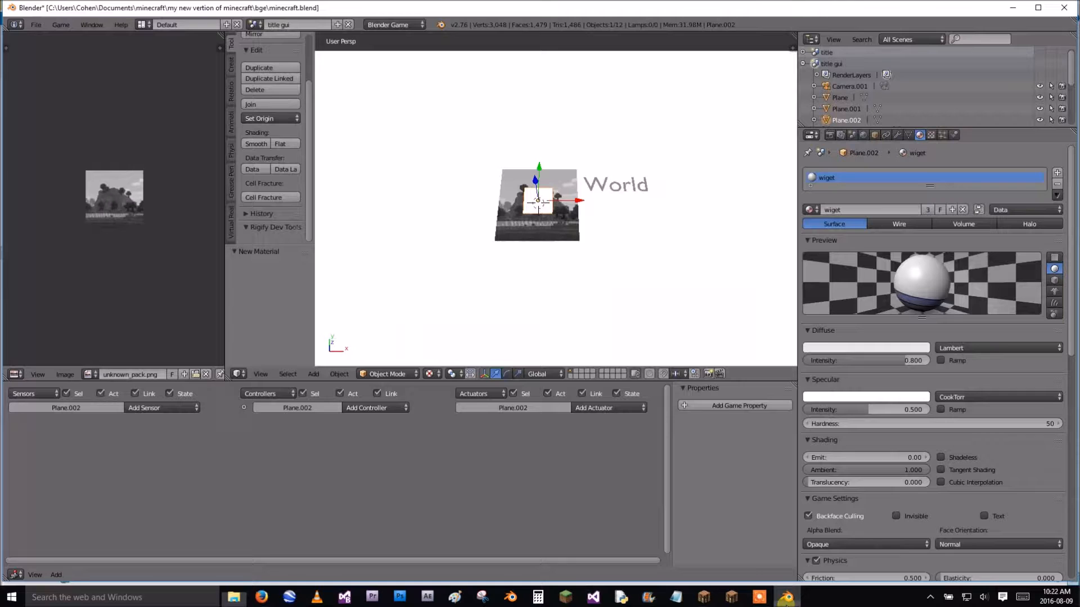
Step: Reassign the unused material named Material to the small plane and rename it world play
click(811, 209)
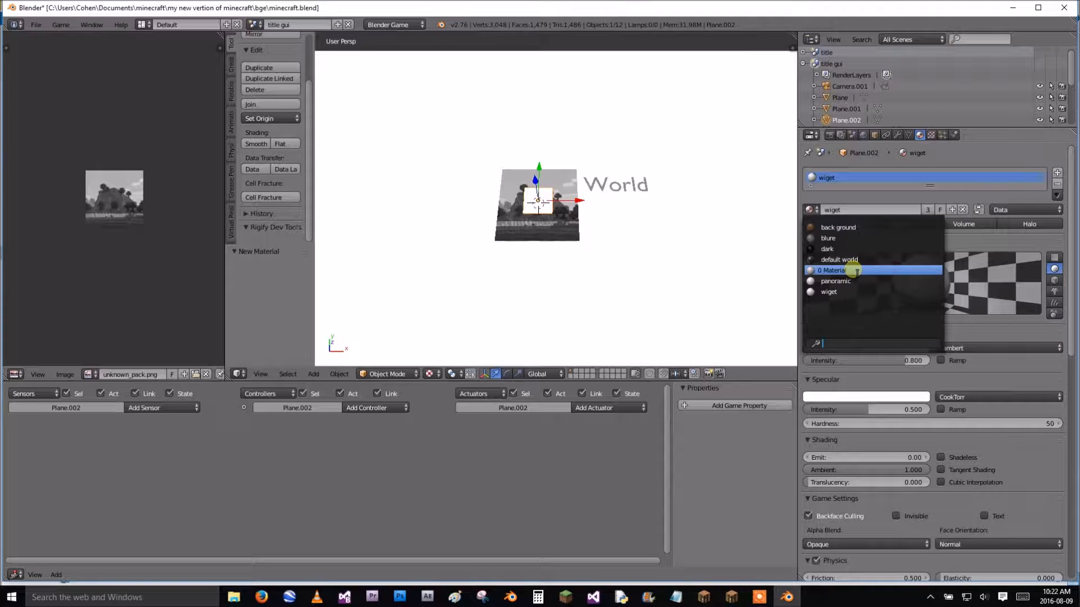
click(843, 270)
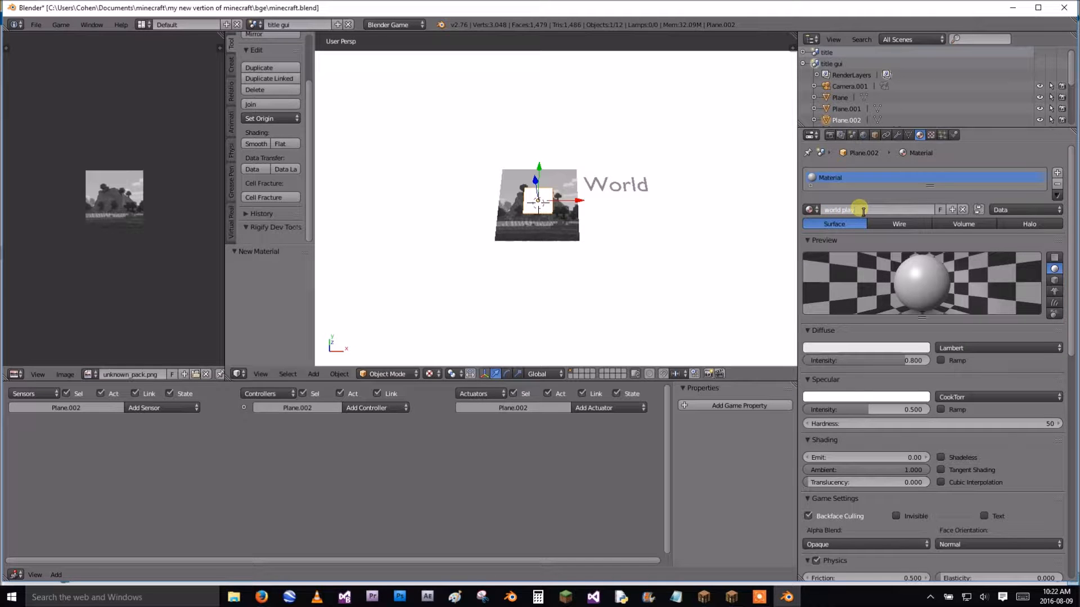
key(Return)
Step: Add a new texture named world play to the small plane's material
click(932, 135)
click(896, 213)
click(890, 216)
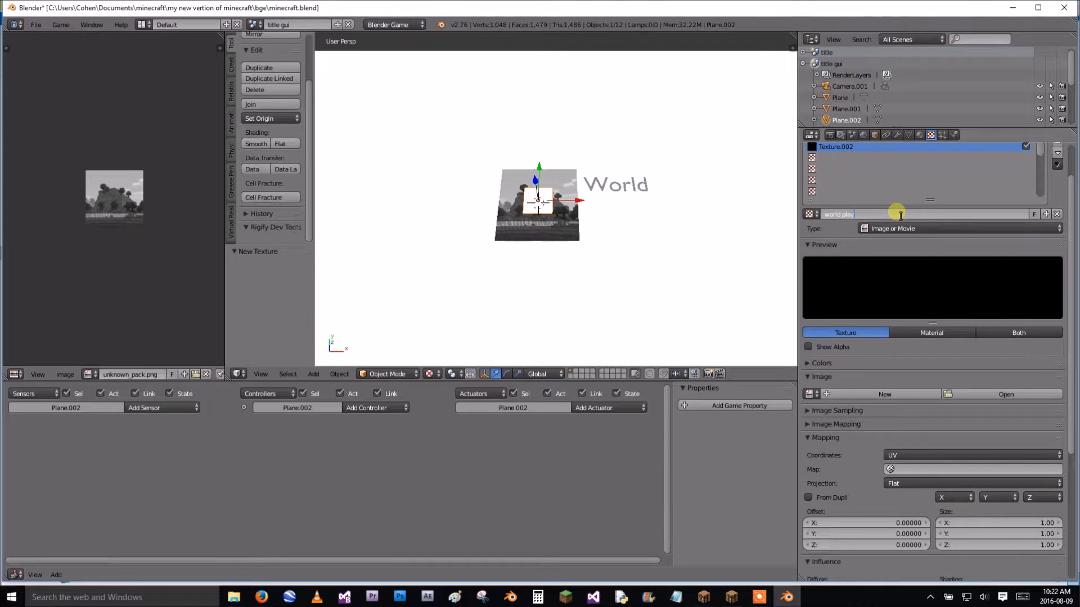
key(Return)
Step: Load resource_packs.png from the texture packs folder as the image of the world play texture
click(1006, 394)
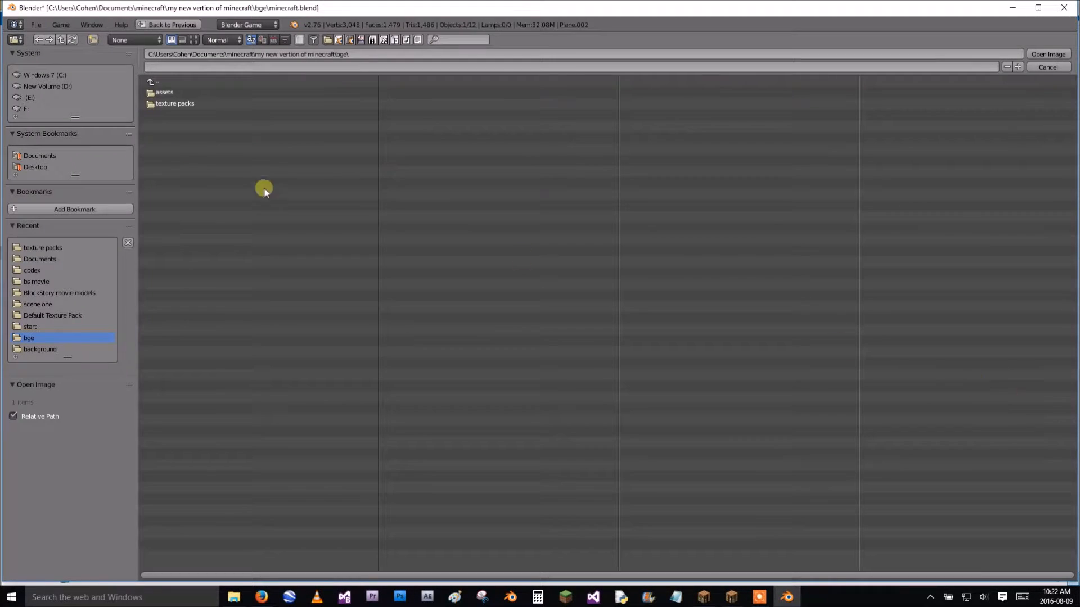
click(169, 103)
click(193, 40)
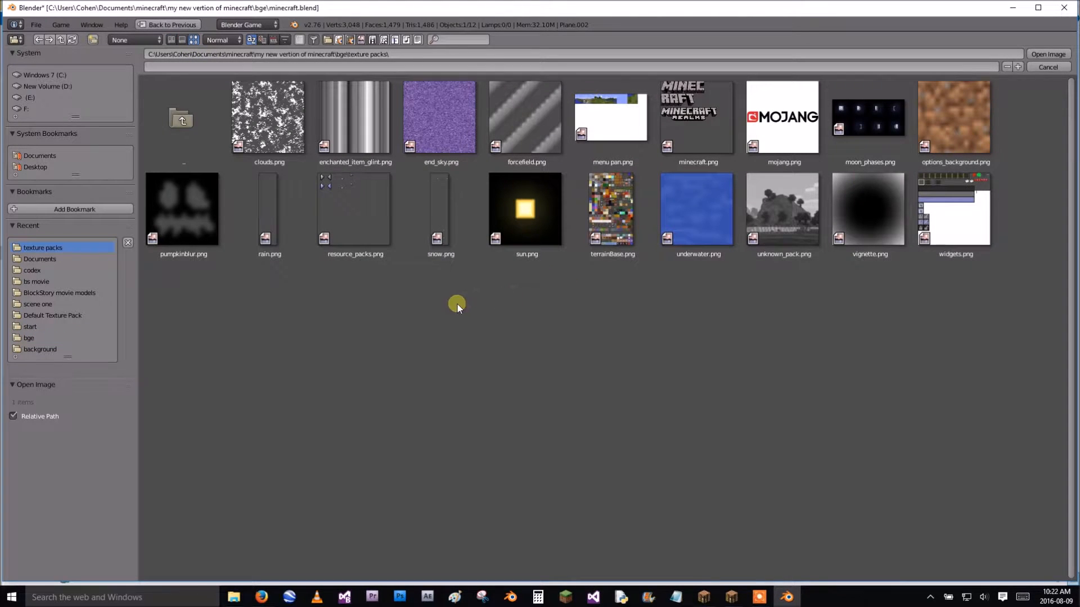
click(373, 231)
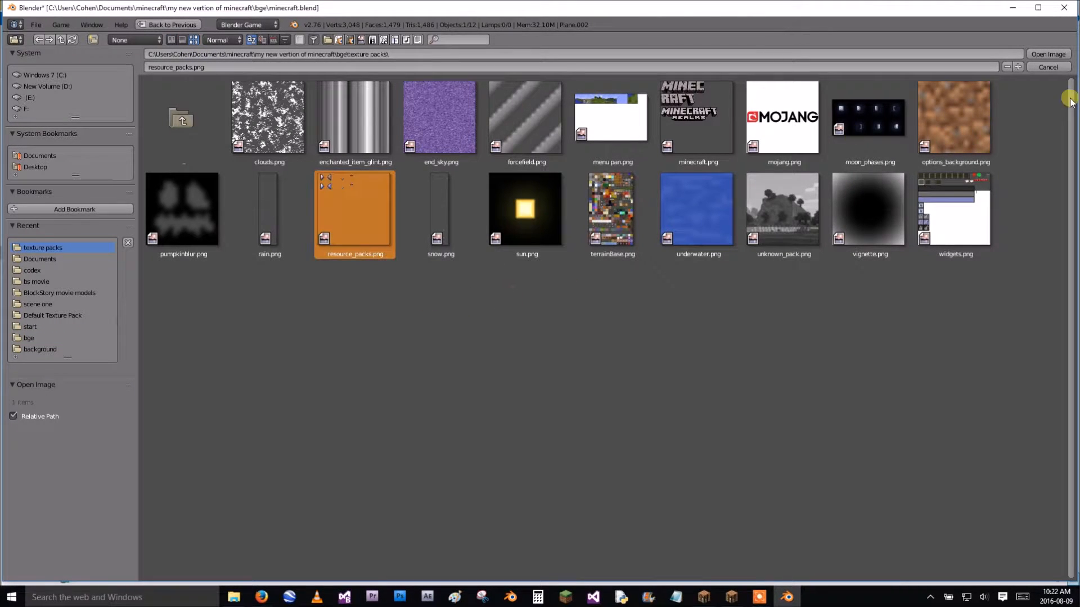
click(1049, 54)
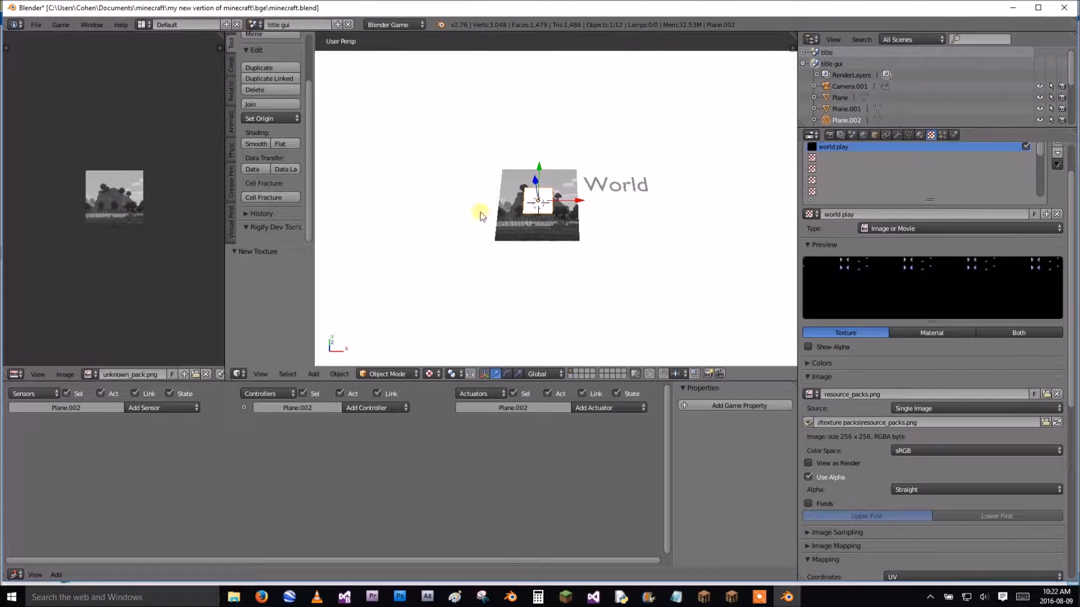
Step: Enter Edit Mode on the small plane and assign resource_packs.png to its face in the UV/Image Editor
scroll(548, 216, up, 3)
key(Tab)
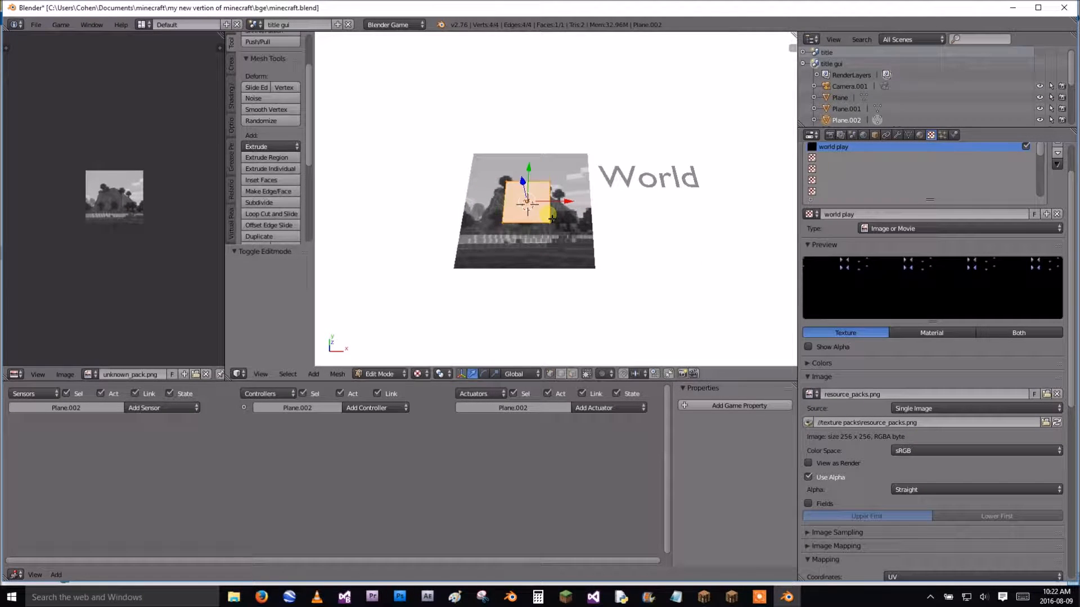
click(89, 374)
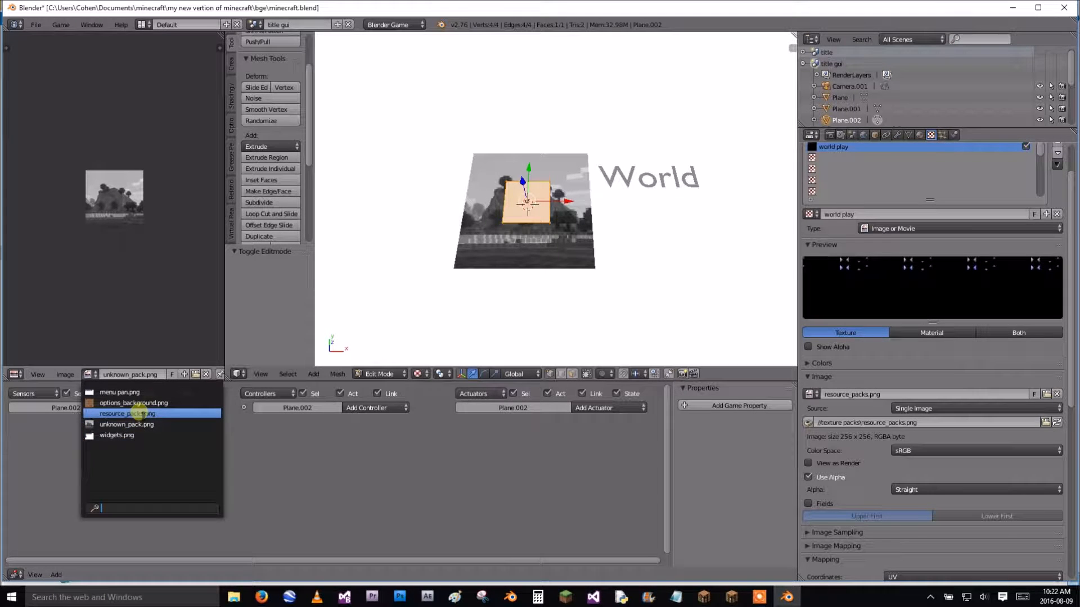
click(143, 414)
scroll(109, 297, up, 4)
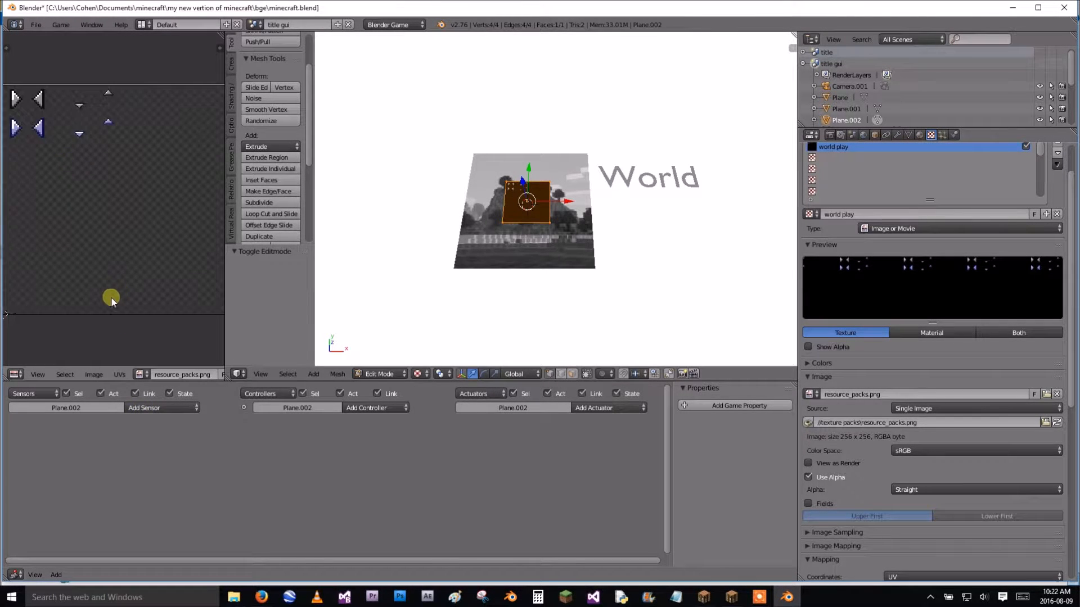
Step: Set the Alpha Blend mode of the small plane's world play material to Alpha Blend
click(919, 135)
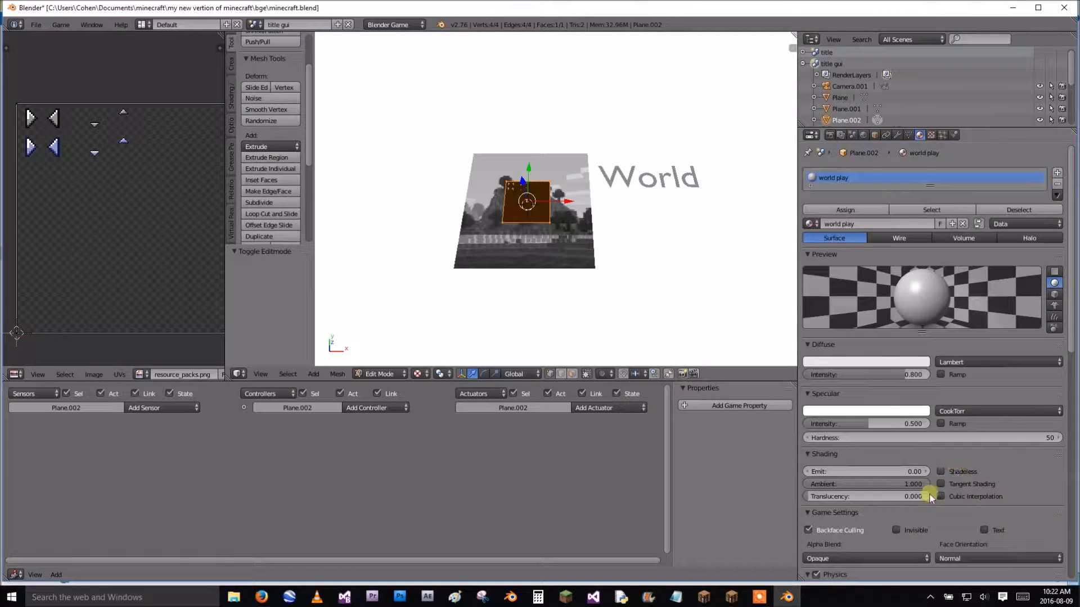
click(871, 491)
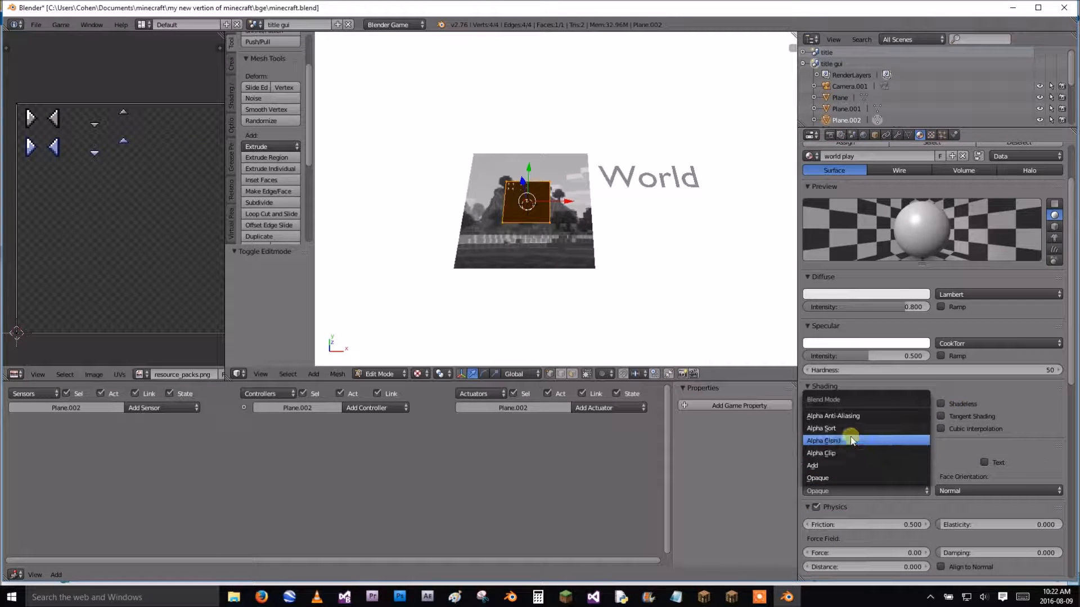
click(851, 437)
Step: Shrink the small plane's UV face and move it over the four sideways arrow icons of resource_packs.png
scroll(230, 246, down, 1)
scroll(151, 240, down, 4)
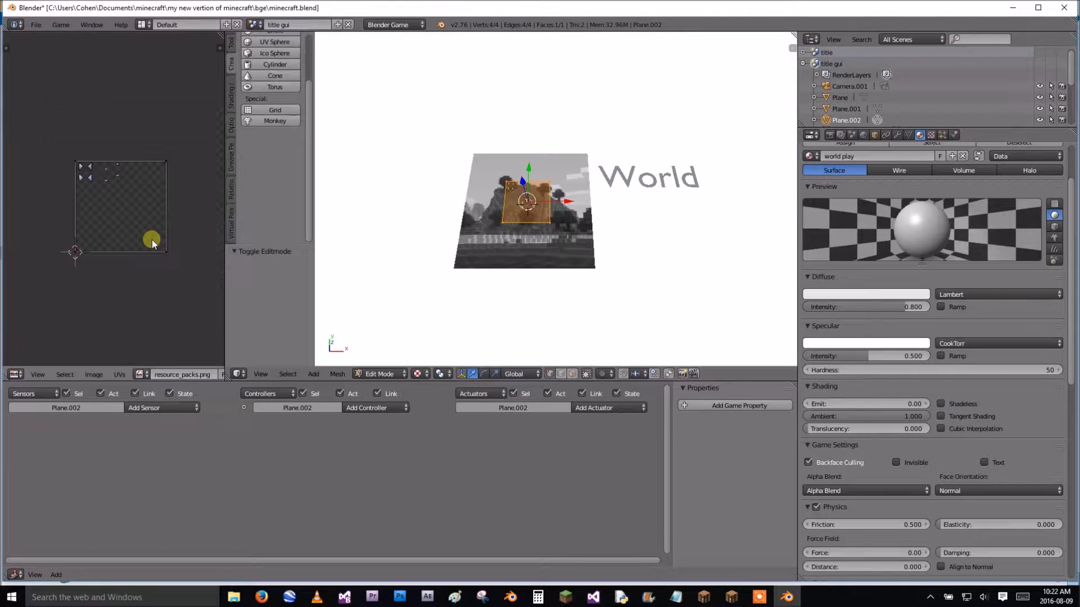
key(a)
key(s)
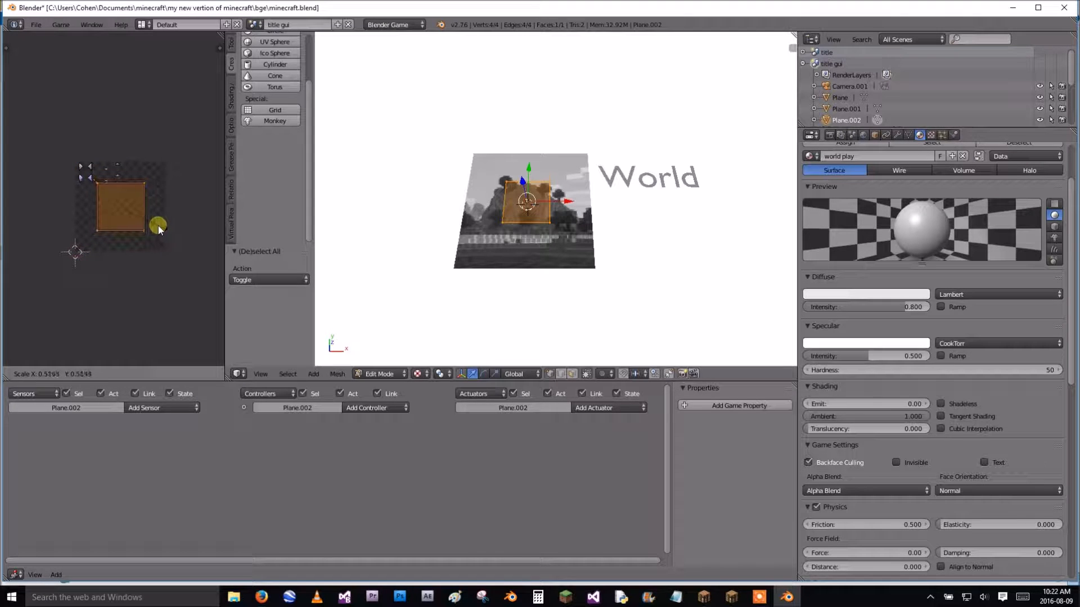
click(141, 224)
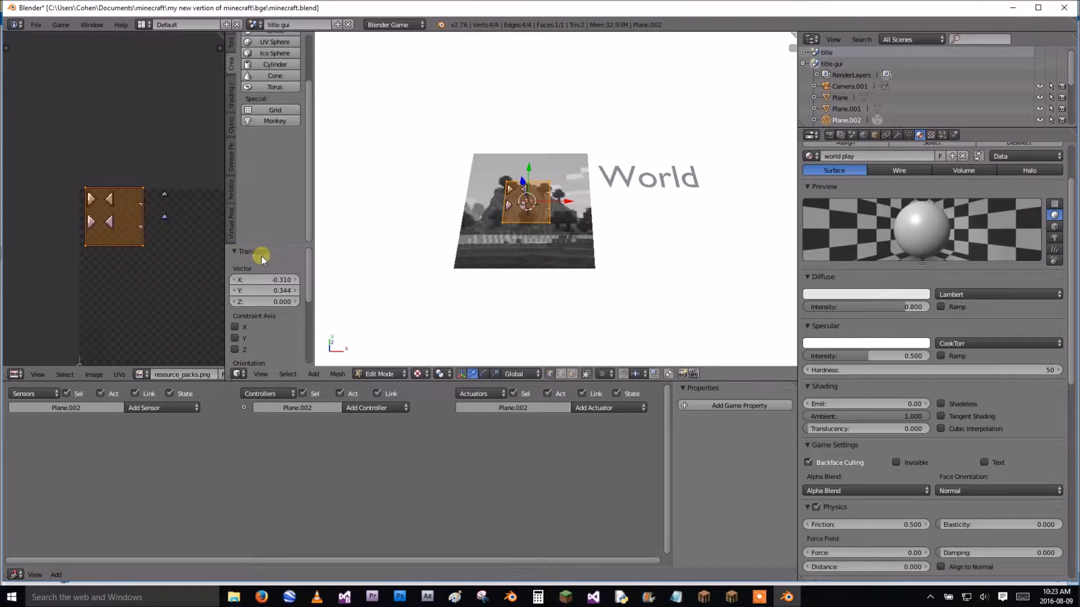
key(g)
click(100, 245)
scroll(97, 244, up, 5)
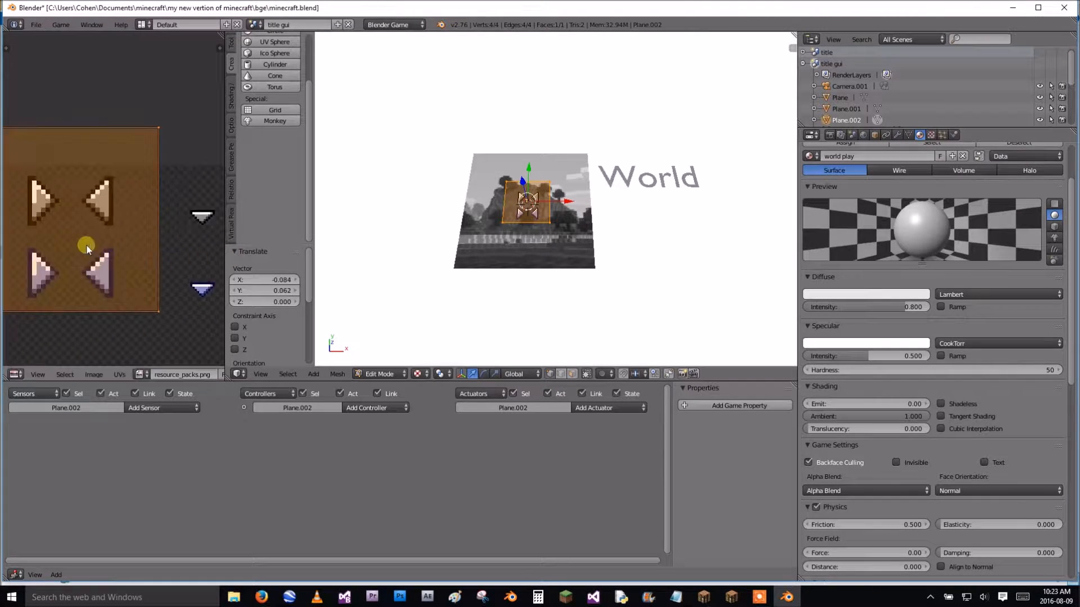
Step: Fit the UV face around the white right-pointing arrow, centre it horizontally on the icon, and return to Object Mode
middle_drag(116, 258, 179, 278)
key(s)
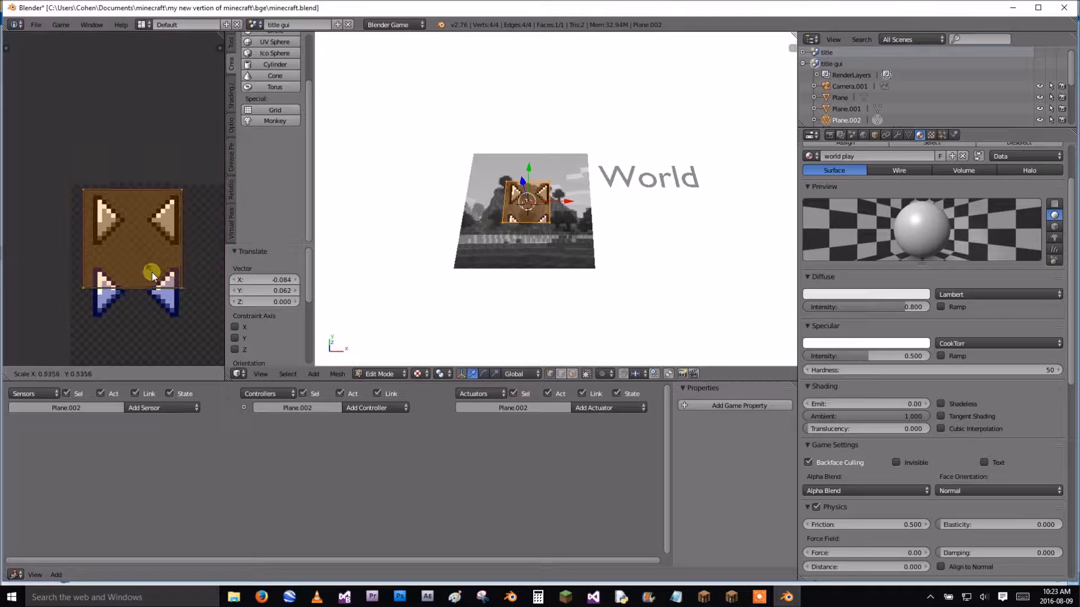
click(127, 257)
key(g)
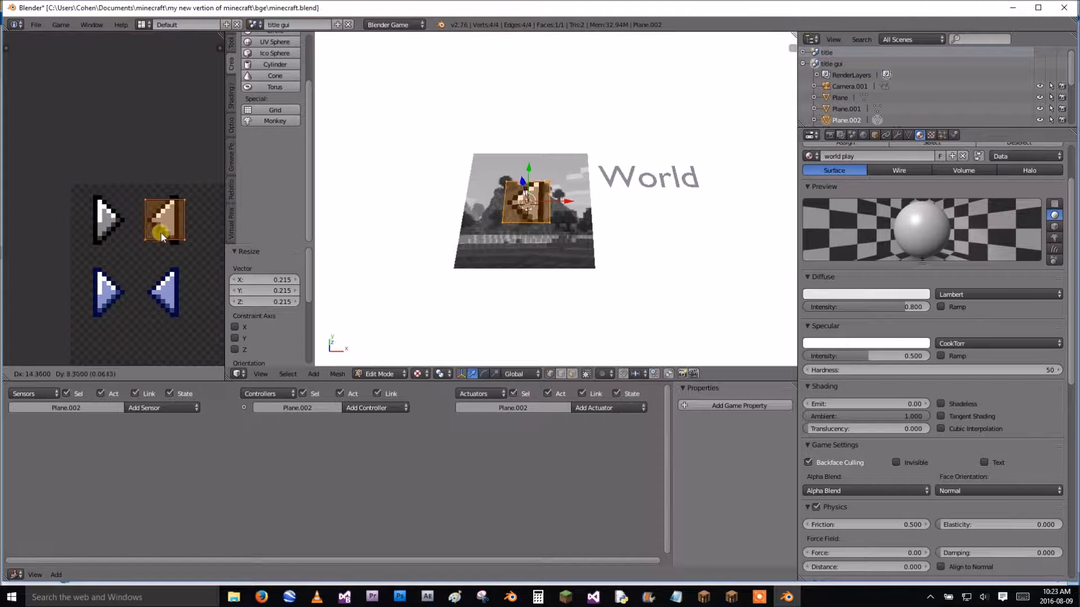
click(118, 243)
key(s)
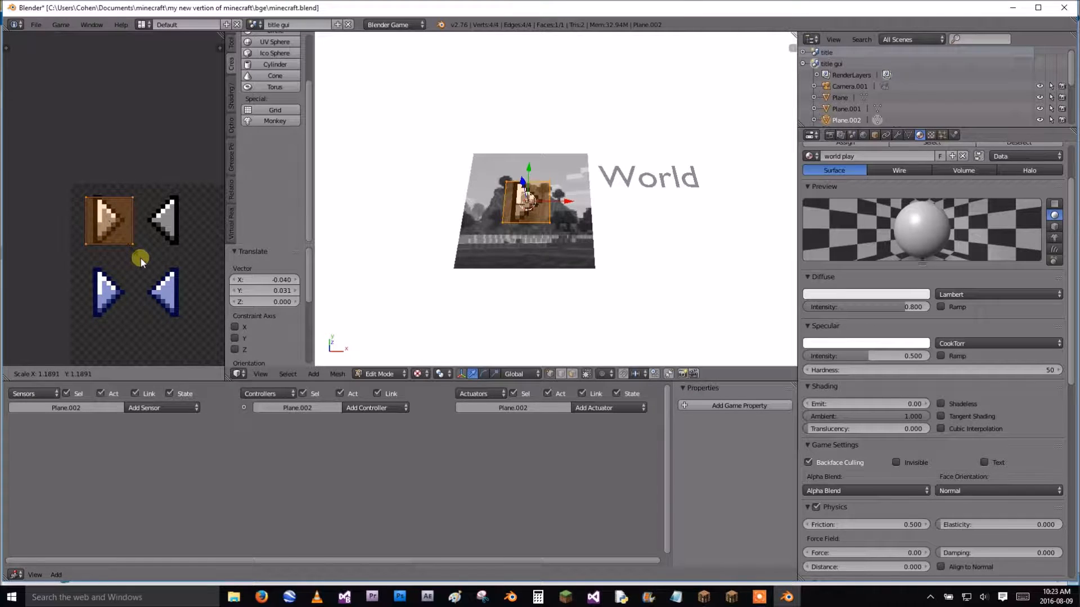
click(144, 255)
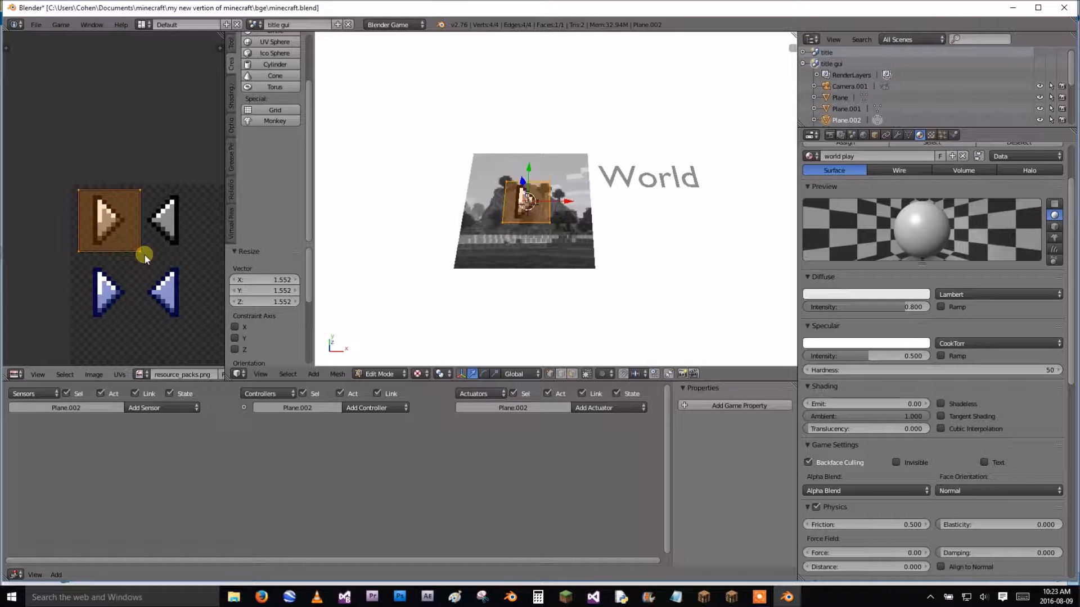
key(g)
key(x)
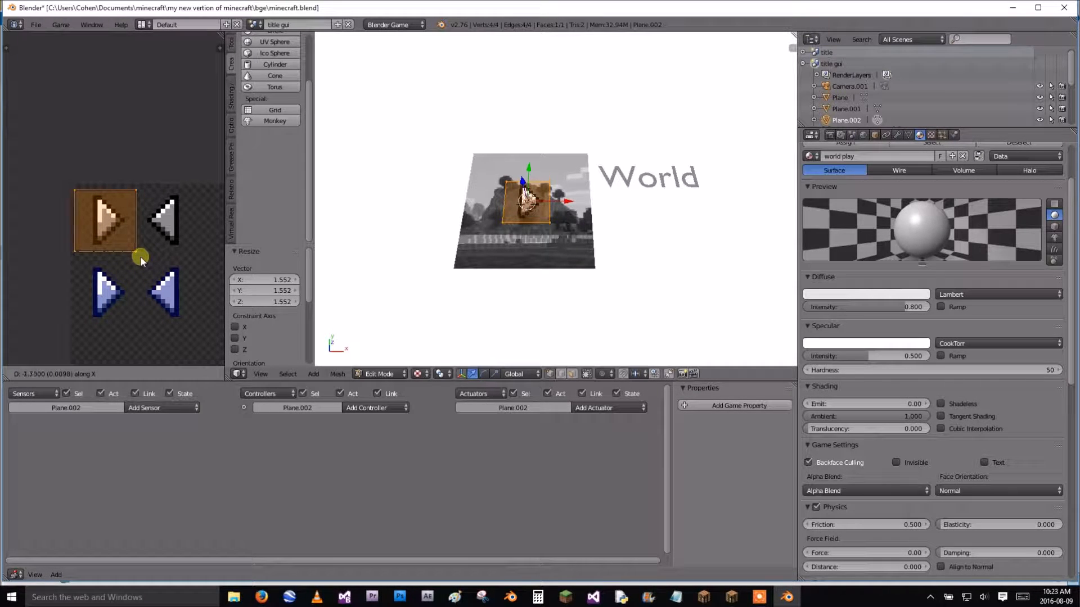
click(140, 257)
key(Tab)
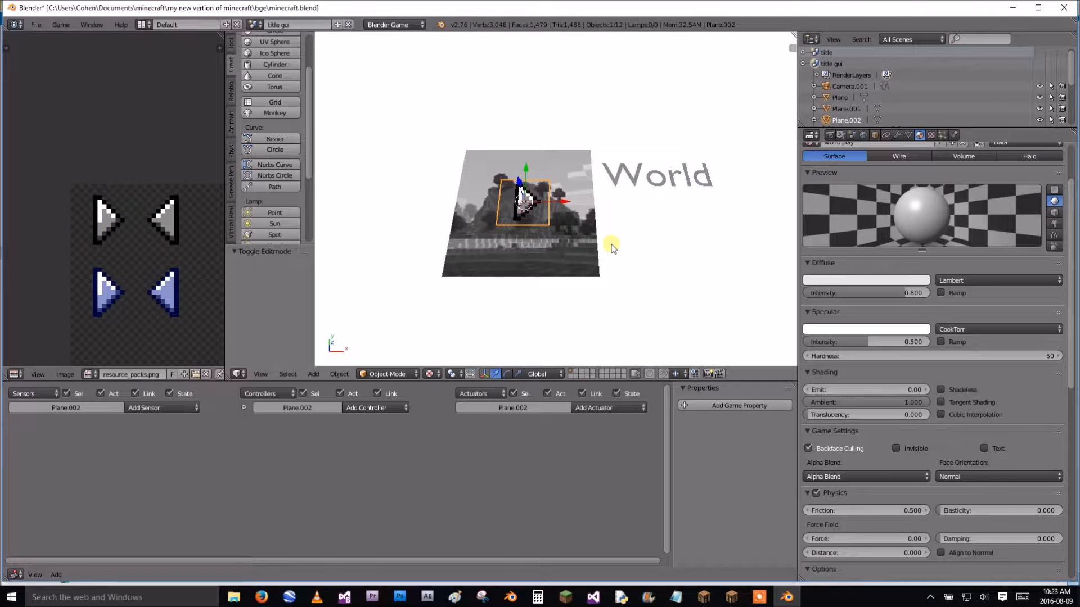
Step: Enlarge the play icon plane in camera view to nearly cover the world thumbnail, comparing with Minecraft's Select World screen
key(KP_0)
key(s)
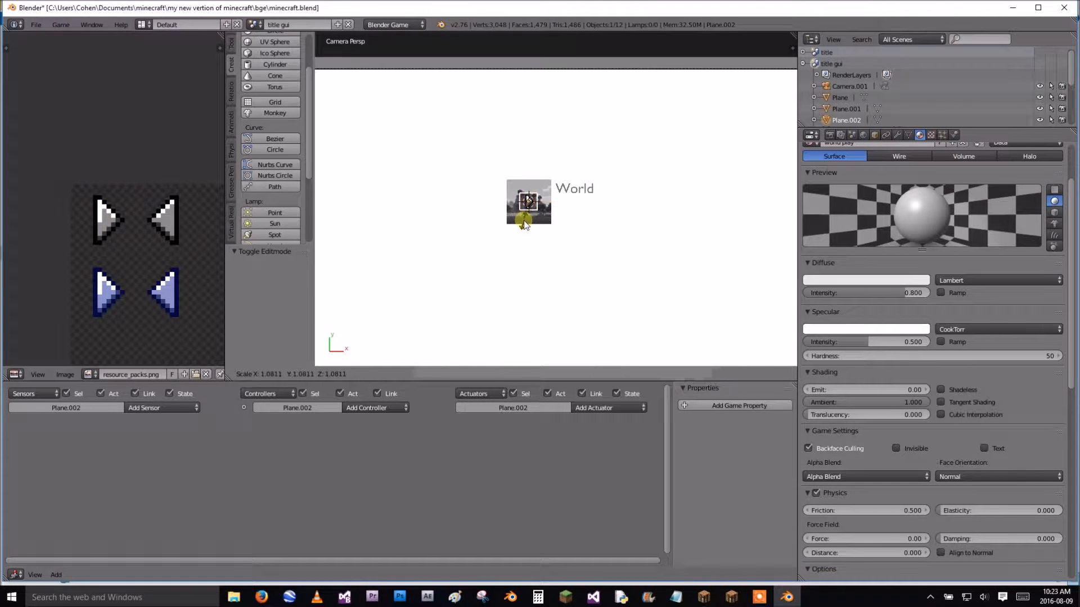
click(538, 234)
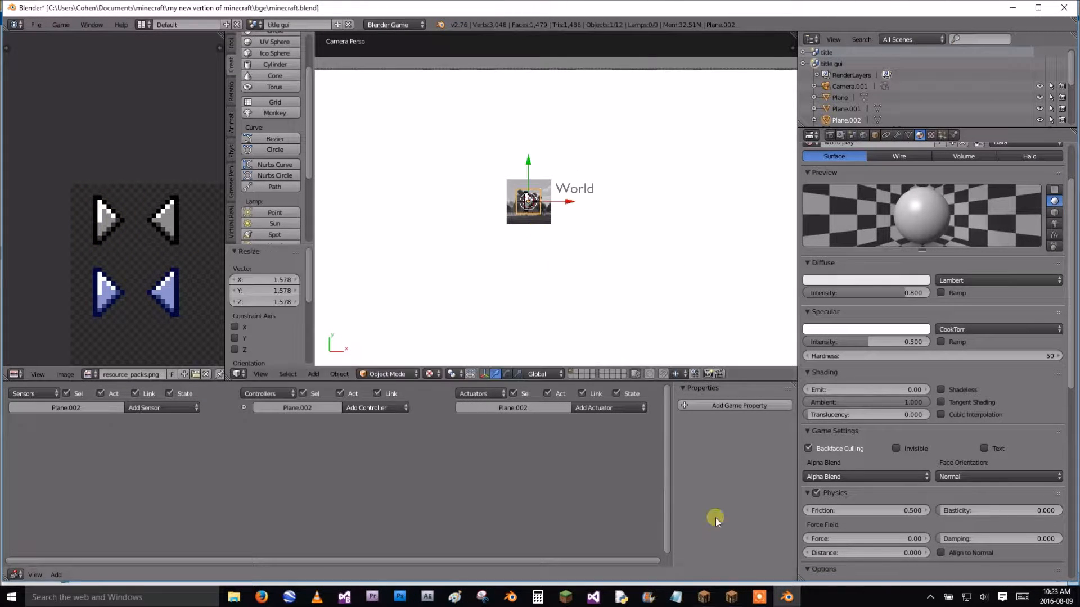
click(727, 598)
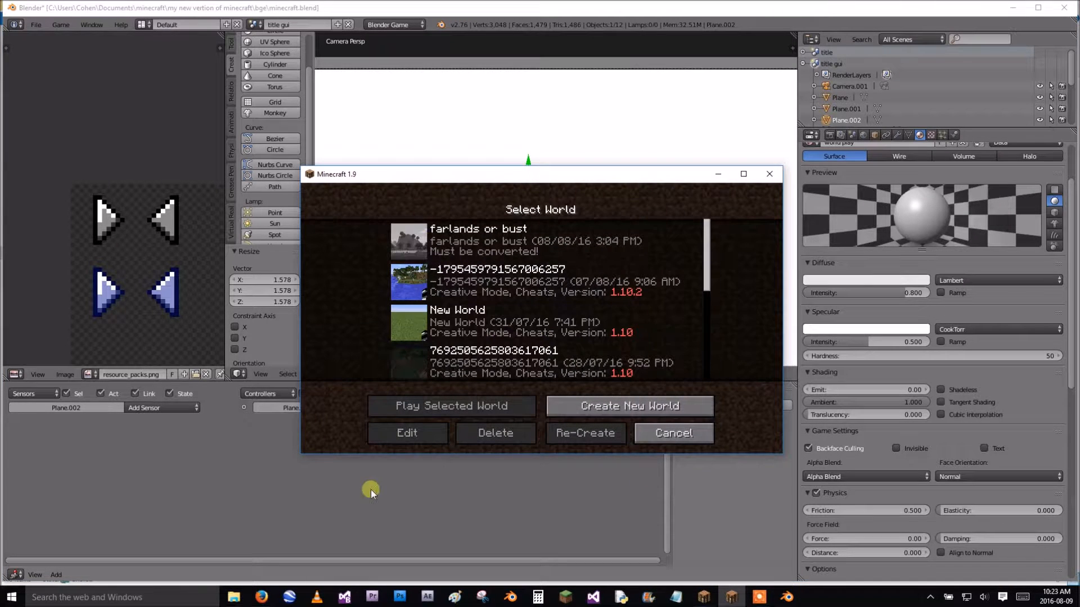
click(713, 518)
key(s)
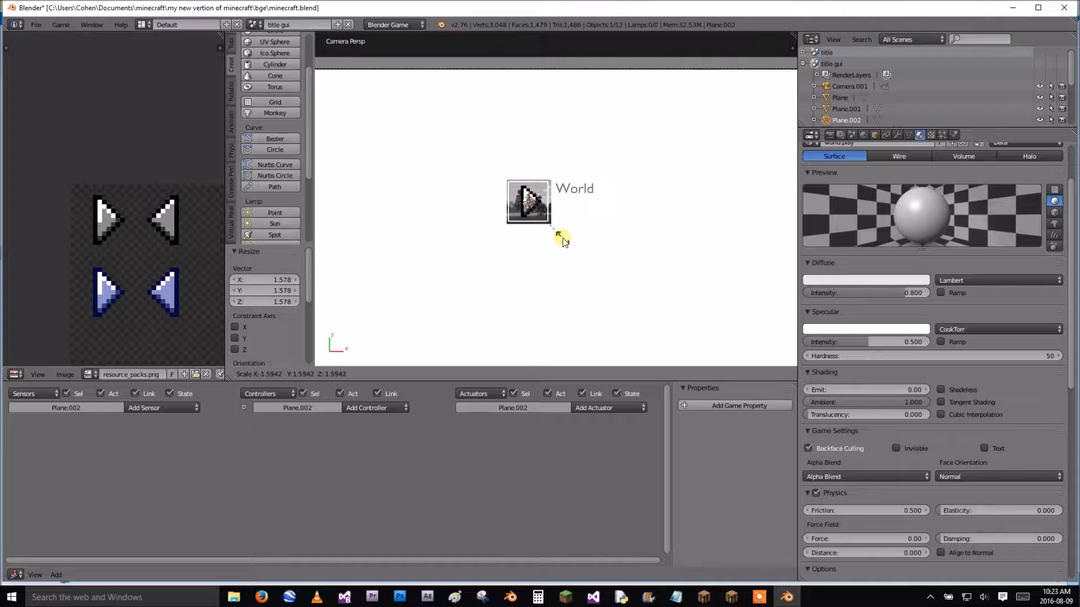
click(558, 240)
Step: Run the game engine preview to check the play icon over the world thumbnail, then stop it
scroll(559, 246, down, 3)
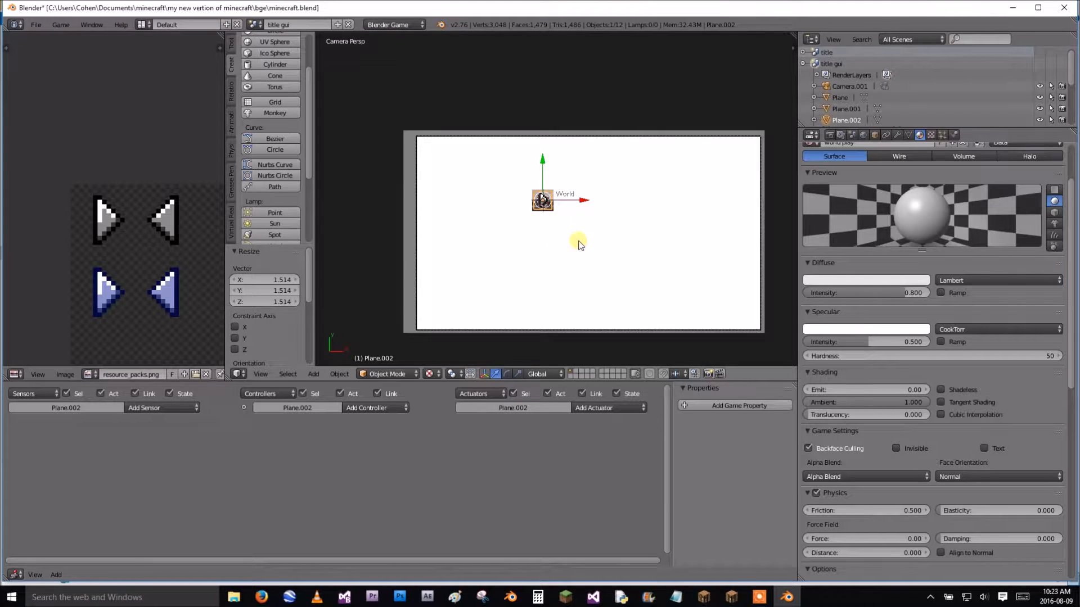
scroll(550, 237, up, 1)
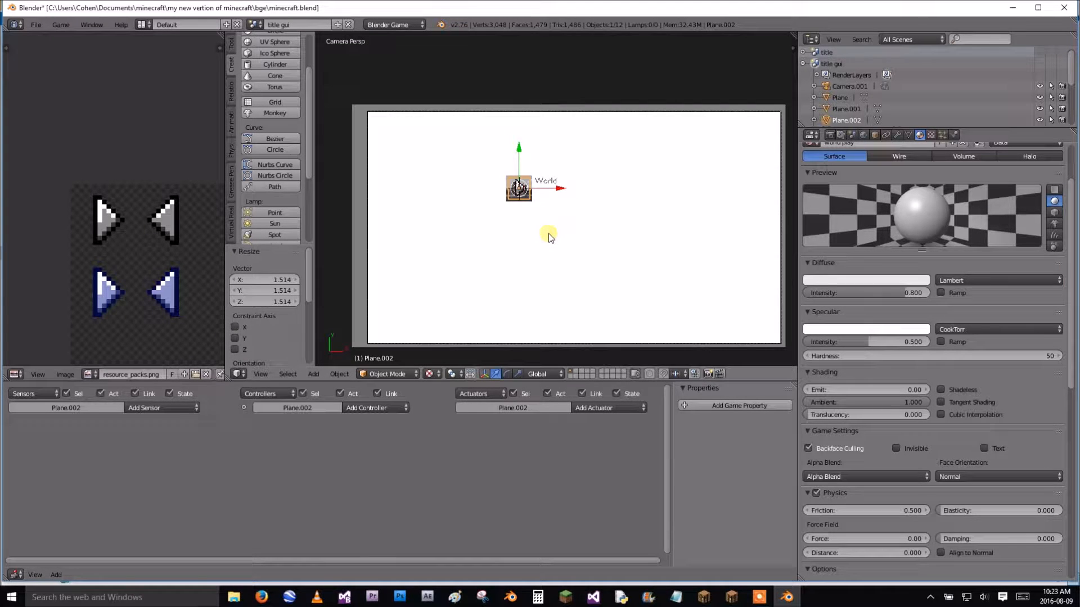
key(p)
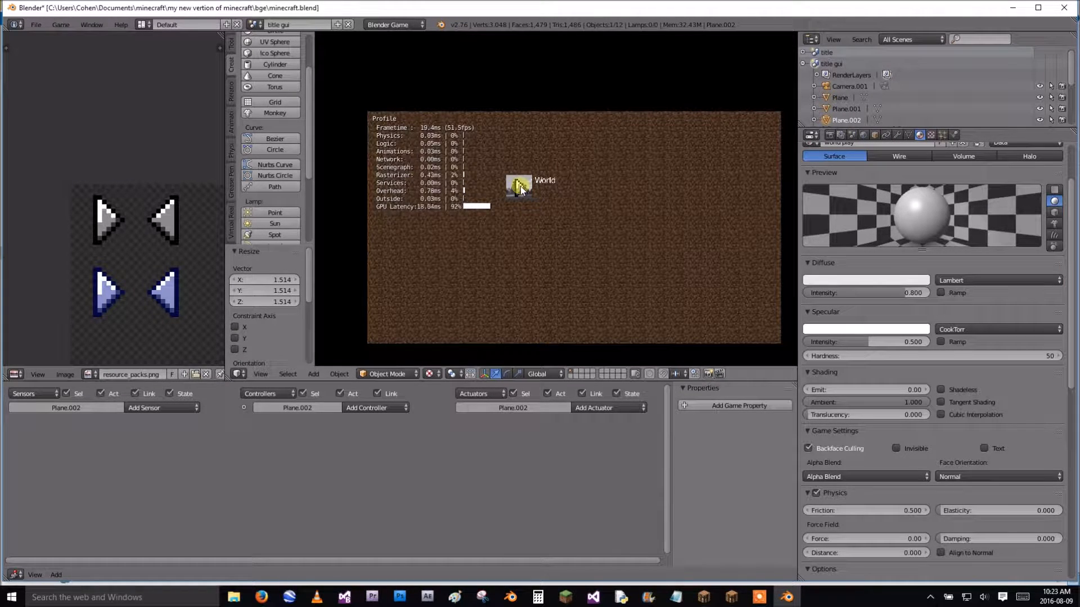
key(Escape)
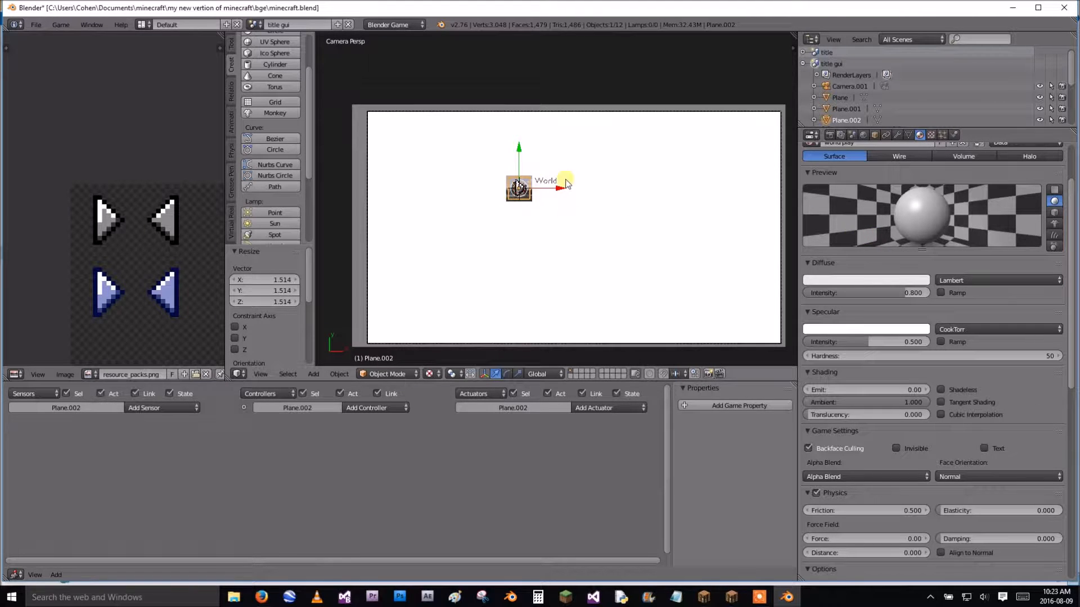
Step: Set the physics type of the black overlay plane Plane.001 to No Collision
right_click(631, 181)
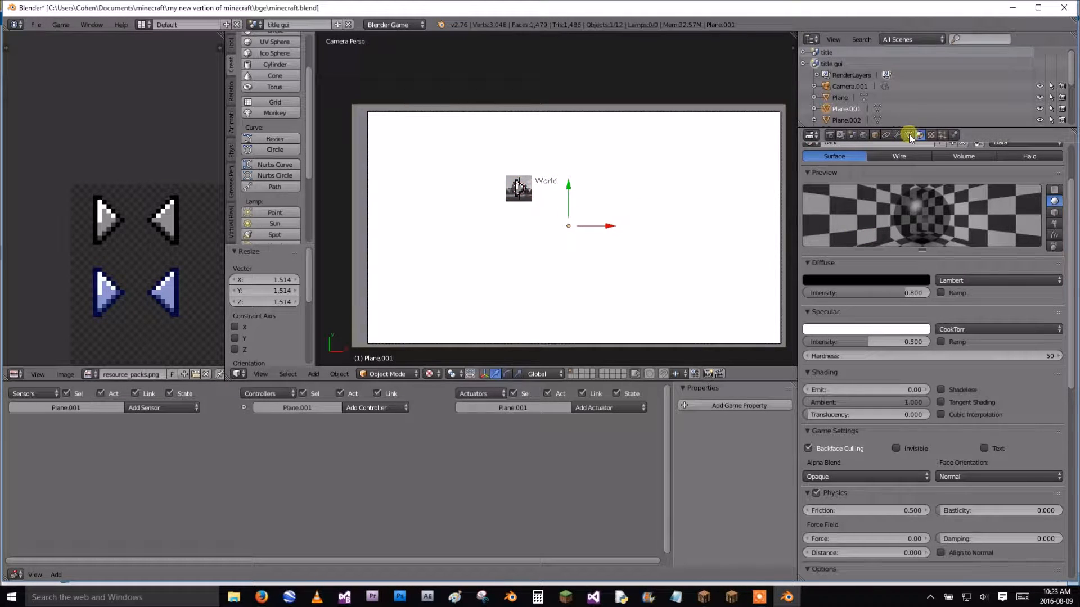
click(954, 135)
click(939, 188)
click(923, 187)
click(918, 181)
Step: Set the physics type of the back ground plane to No Collision
right_click(569, 204)
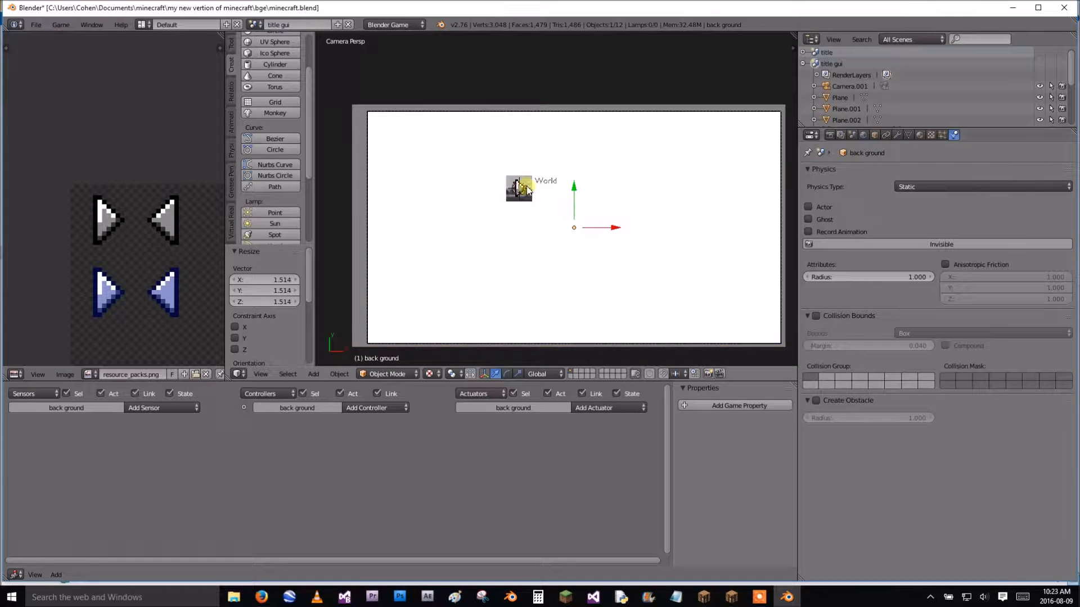
middle_drag(726, 197, 784, 78)
click(974, 182)
click(935, 168)
Step: Set the physics type of the world thumbnail plane behind the play icon to No Collision
middle_drag(684, 181, 489, 147)
scroll(520, 265, up, 3)
right_click(488, 145)
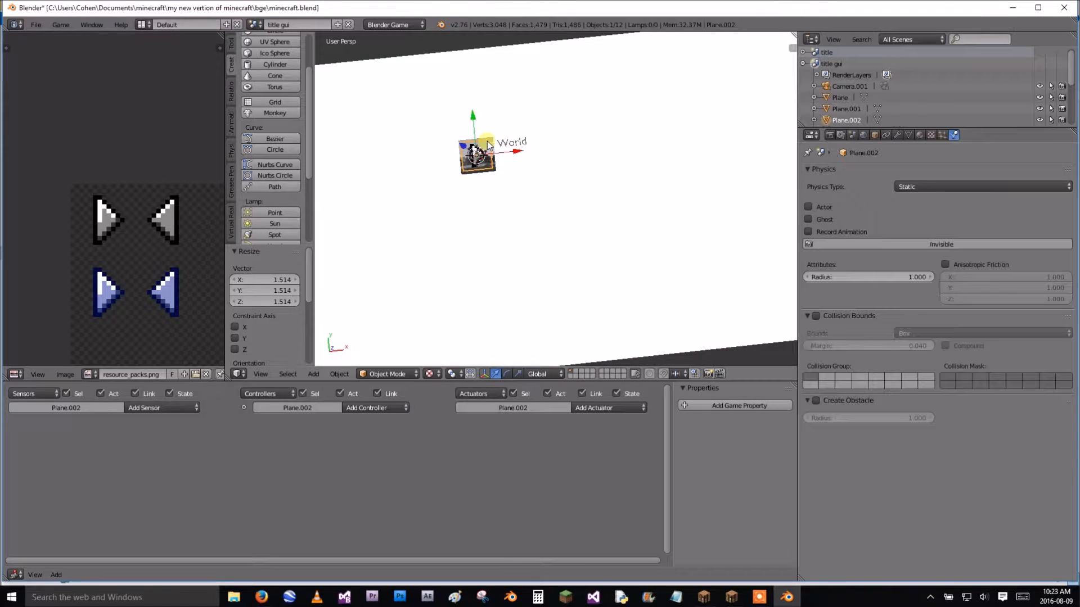
click(970, 187)
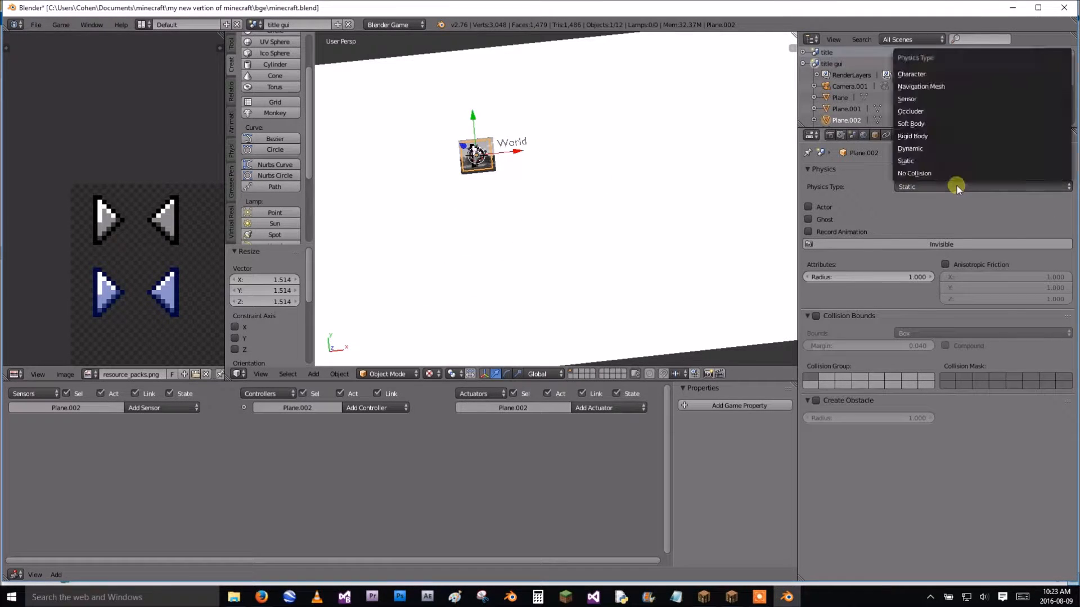
right_click(493, 147)
click(920, 185)
click(920, 174)
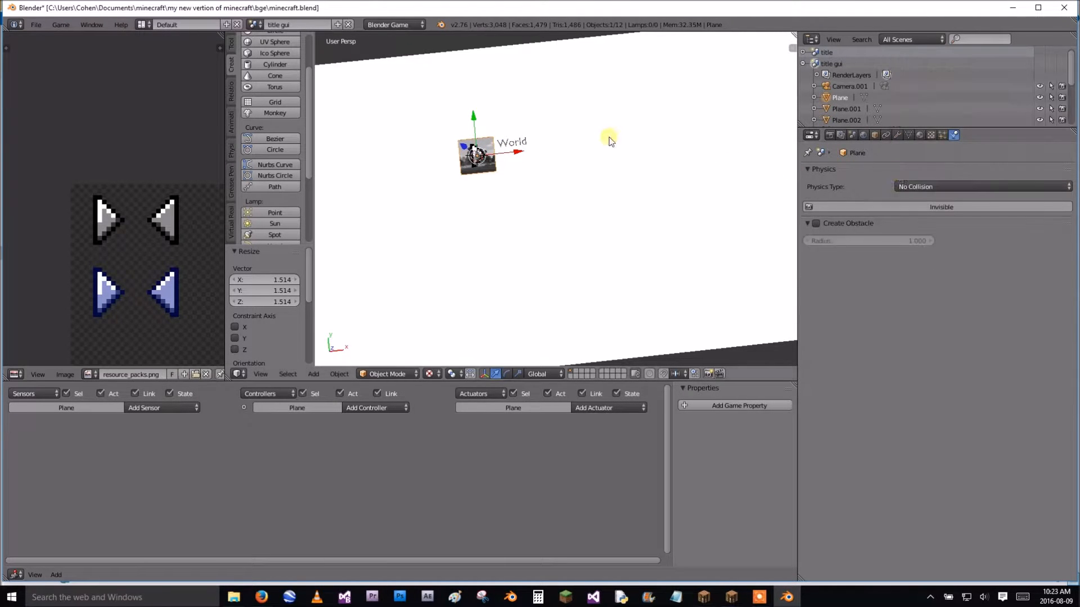
Step: Check the physics type of the World text and return to the camera view
right_click(517, 143)
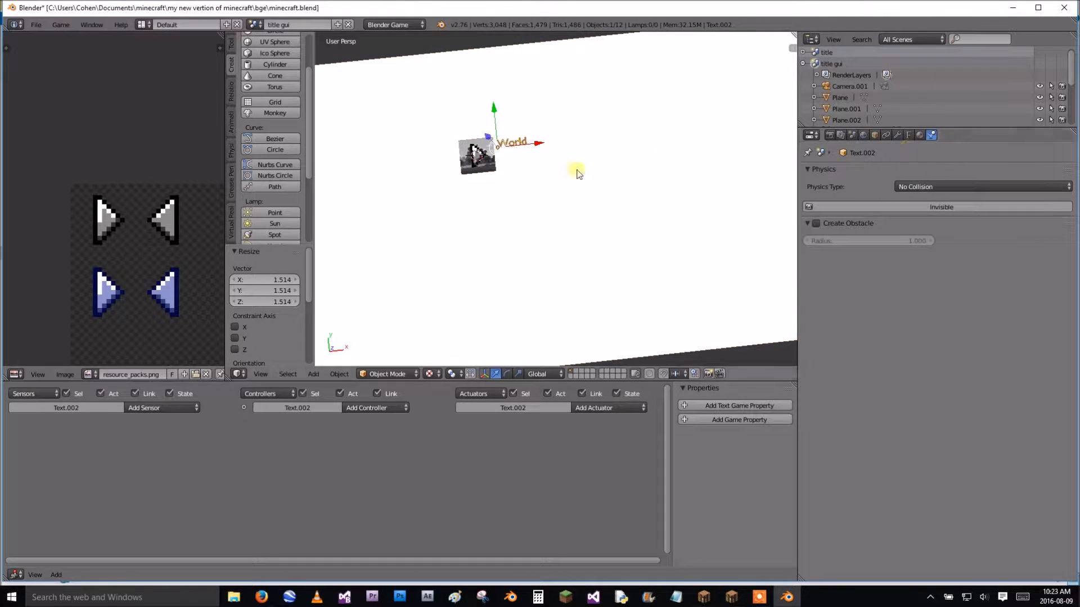
scroll(549, 176, down, 6)
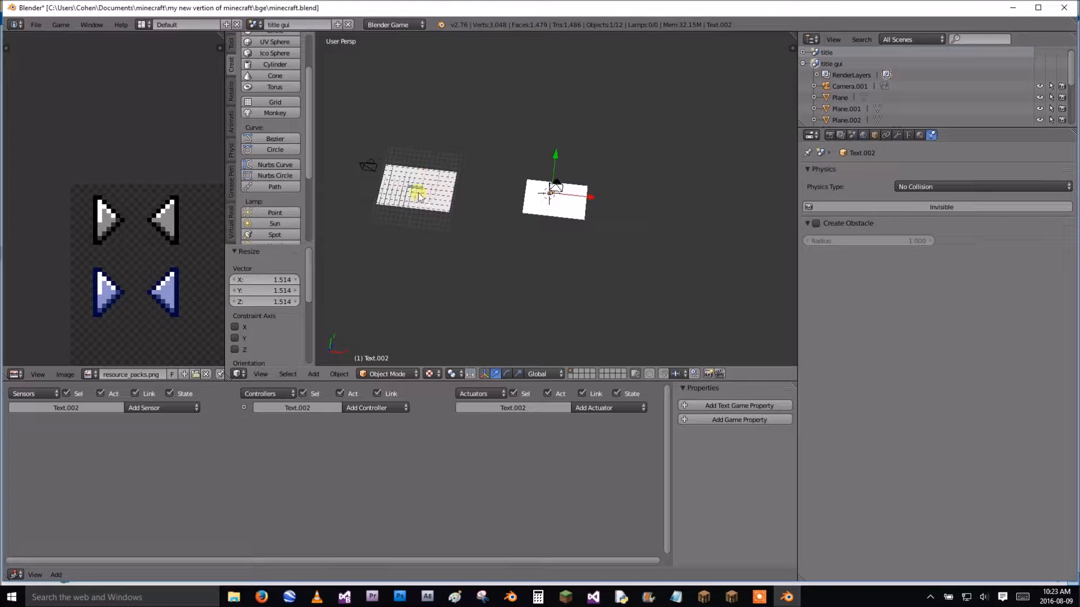
key(KP_0)
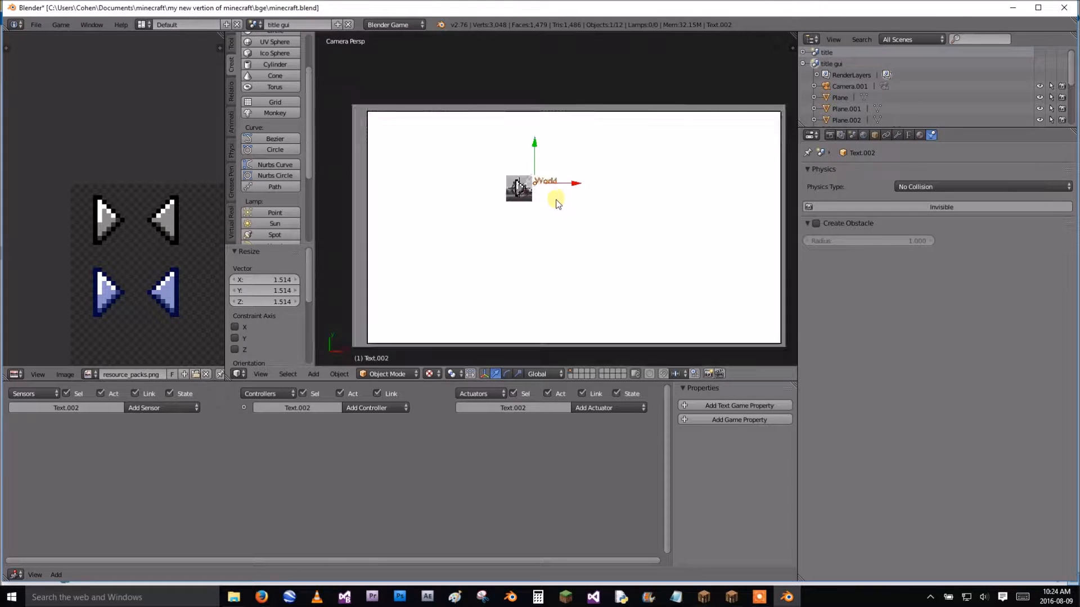
Step: Duplicate the play icon plane in place, raise the copy about 0.014 along Z, and open its material settings
right_click(510, 187)
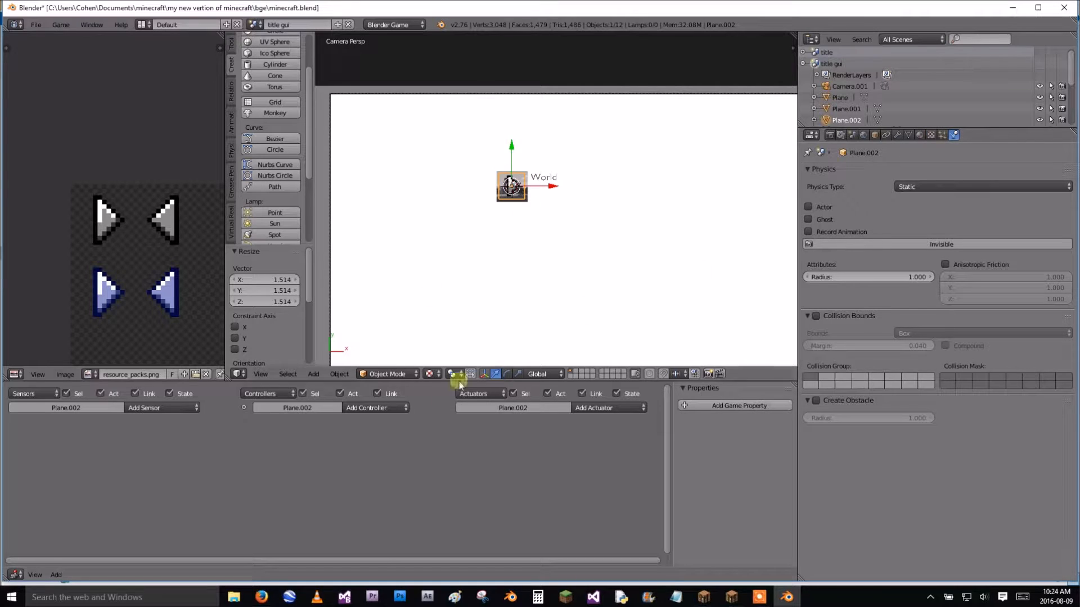
middle_drag(489, 258, 559, 287)
key(shift+d)
right_click(570, 275)
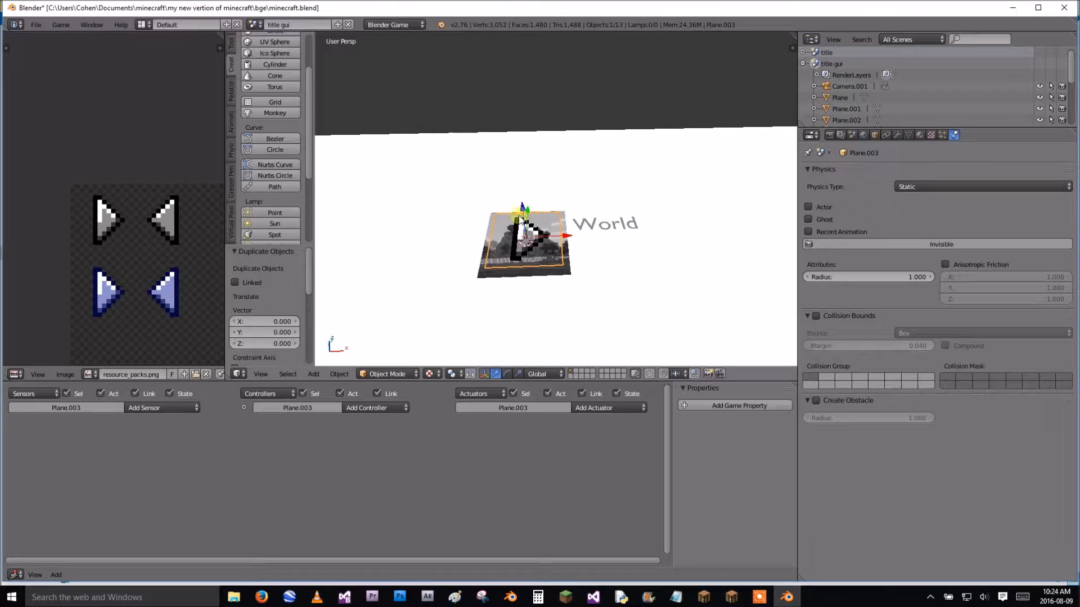
drag(523, 205, 524, 203)
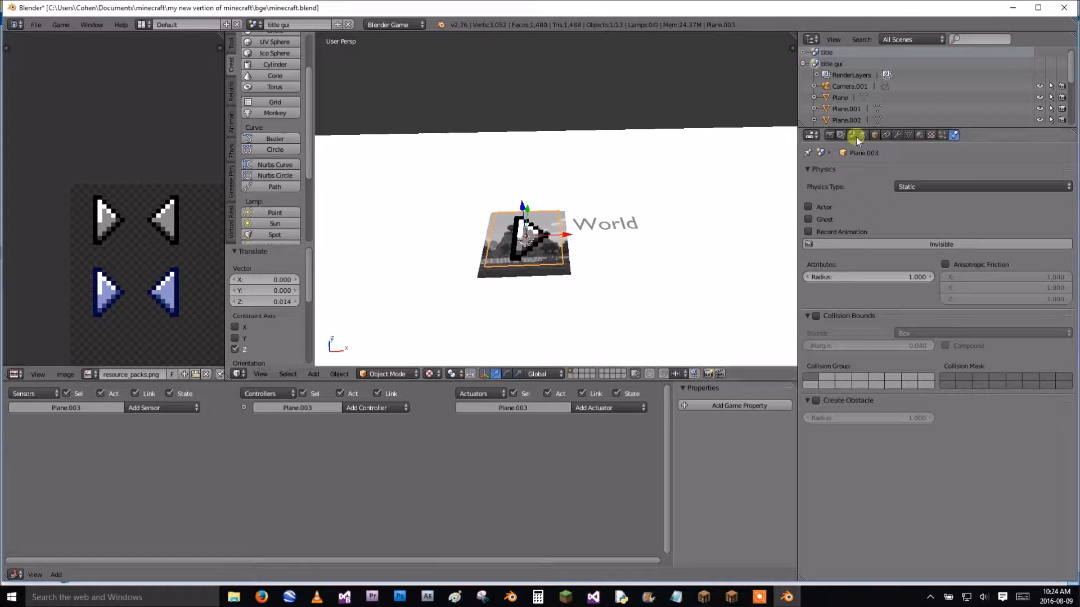
click(920, 135)
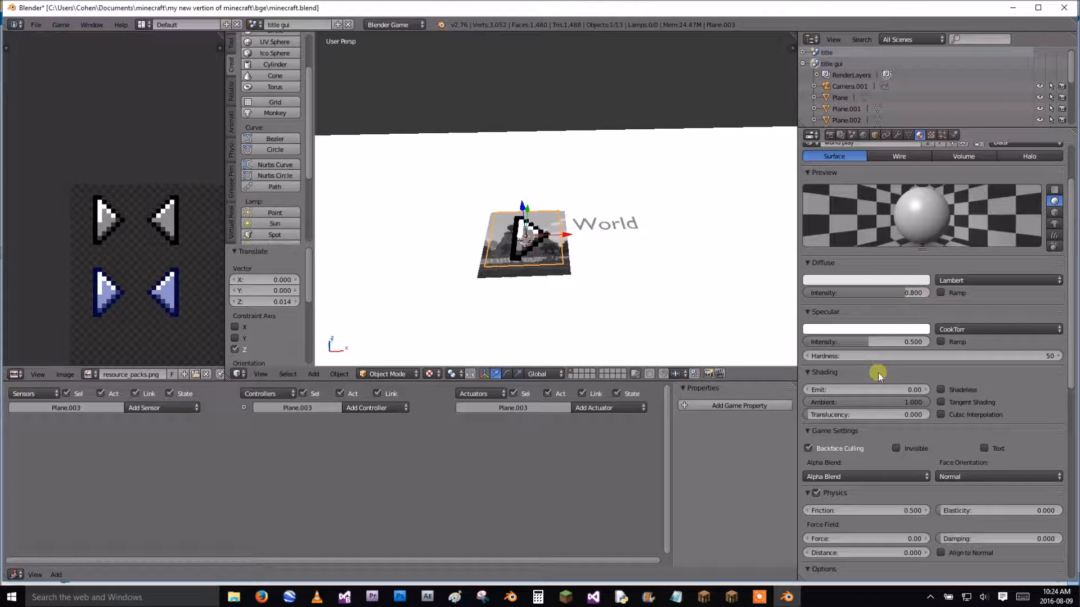
Step: Set the physics type of the raised play icon copy to No Collision and return to its material settings
click(954, 136)
click(962, 194)
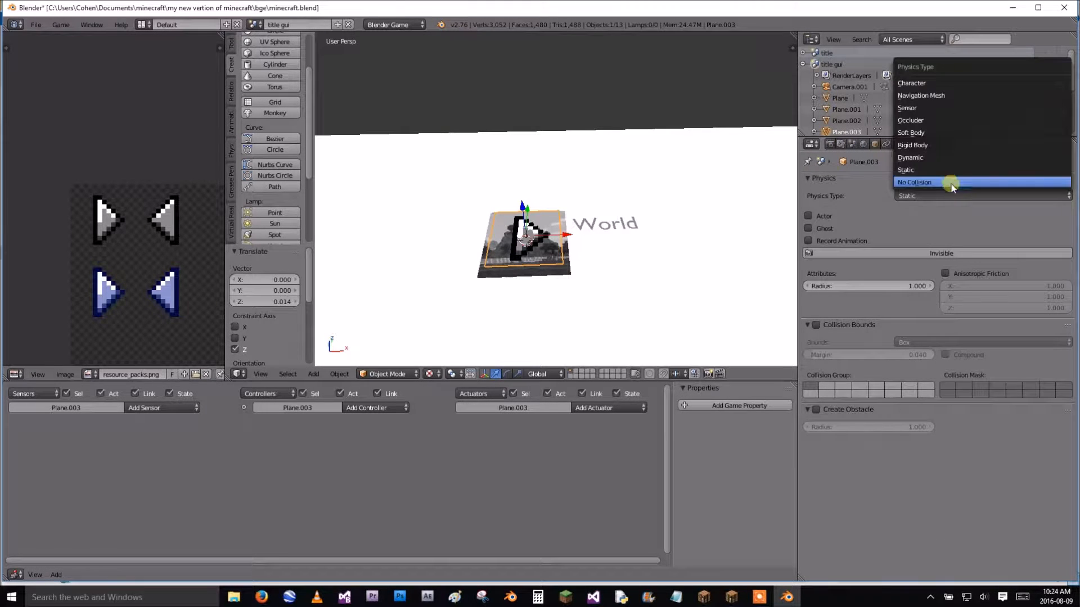
click(950, 179)
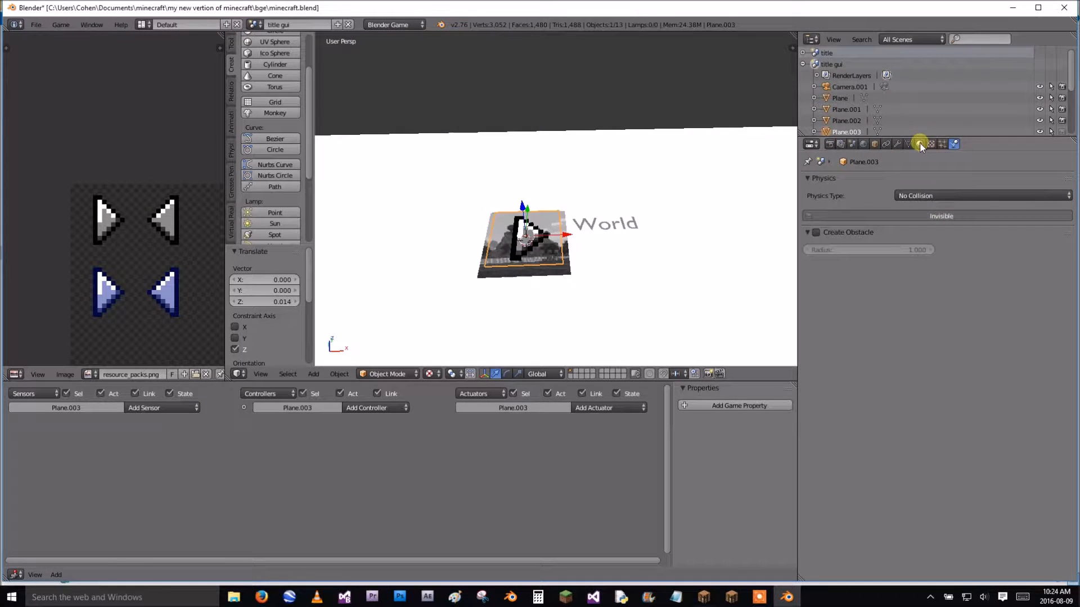
click(920, 144)
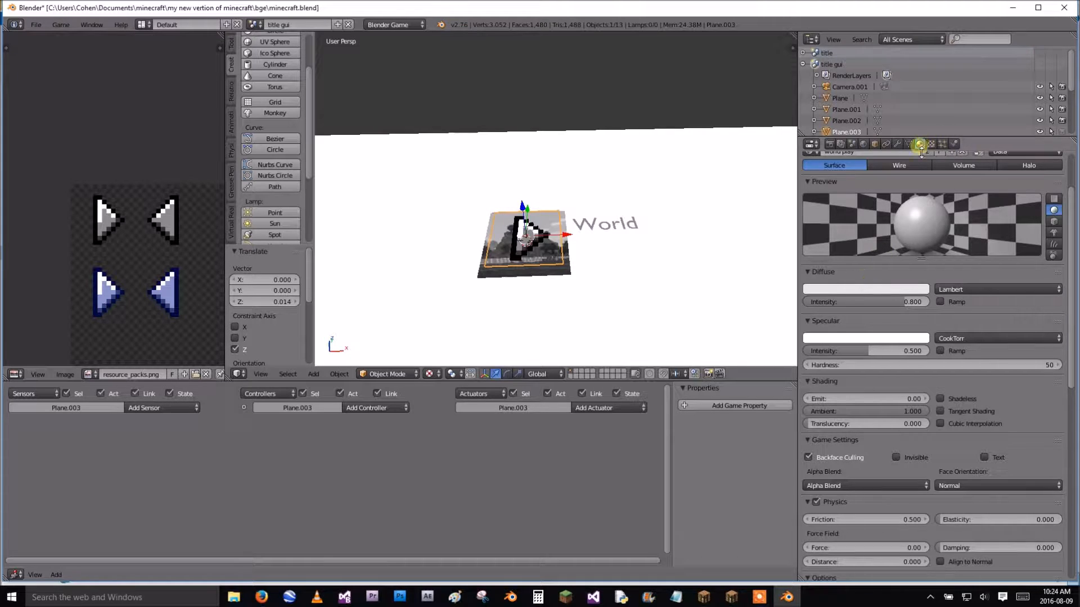
Step: Shift the raised copy's UVs down along Y by about 0.124, then about 0.001, onto the blue right-pointing arrow
key(Tab)
key(g)
key(y)
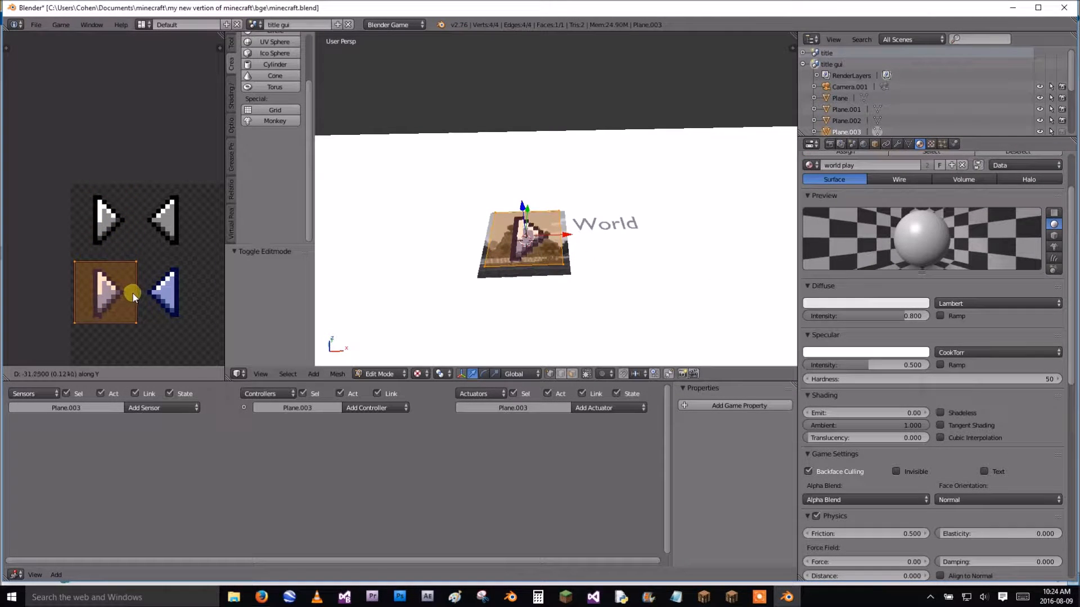
click(133, 296)
key(KP_7)
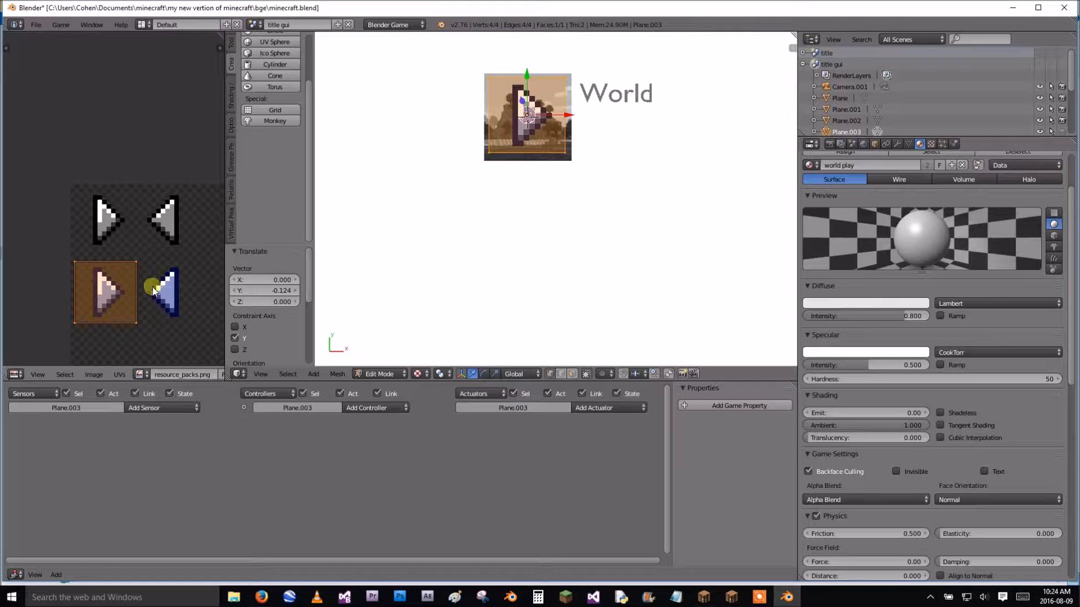
key(g)
key(y)
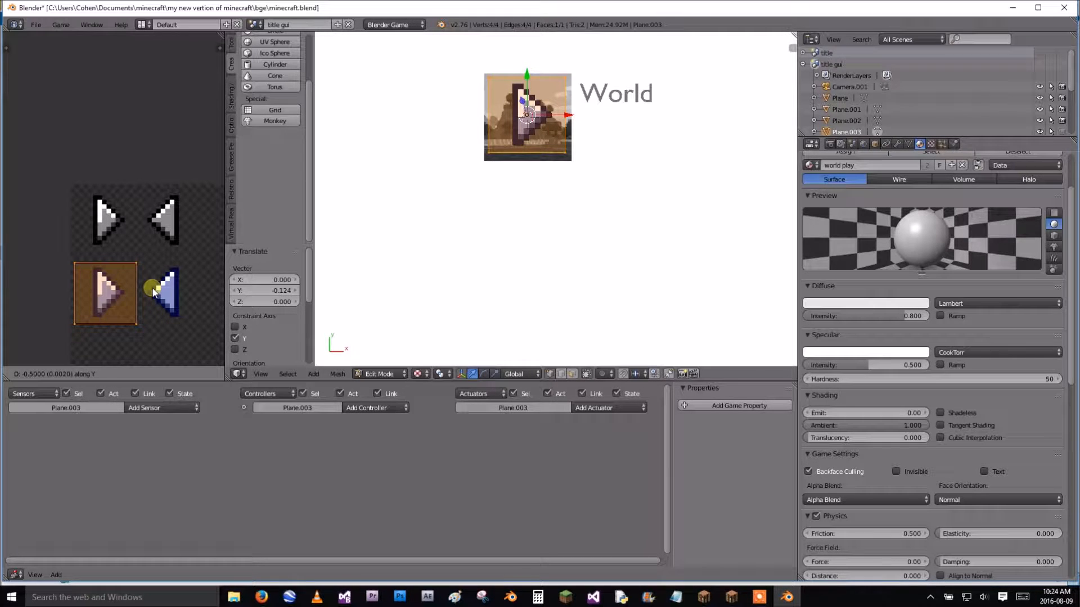
click(153, 292)
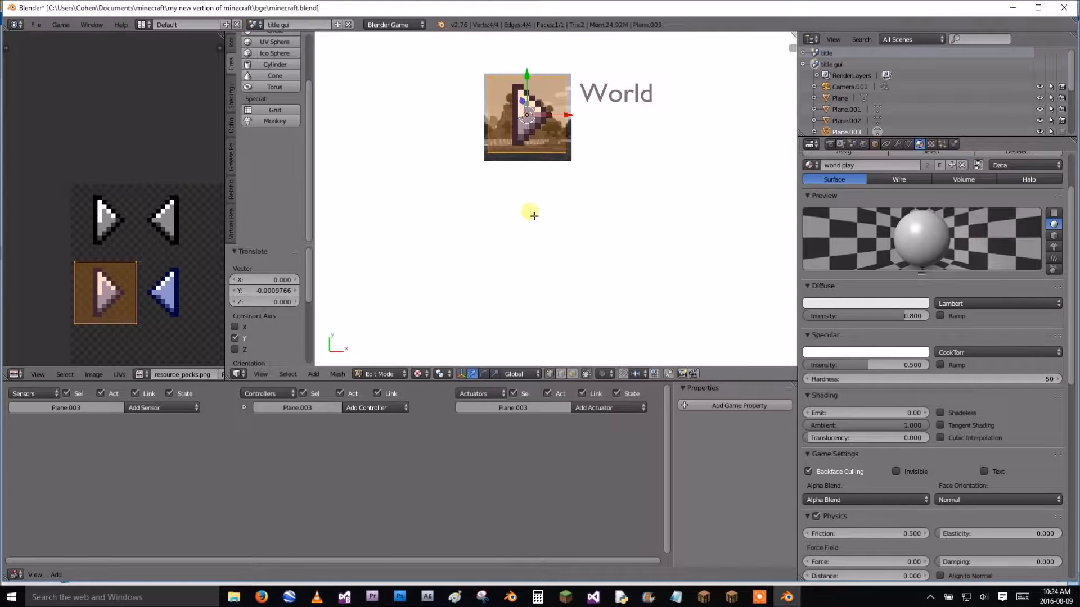
key(Tab)
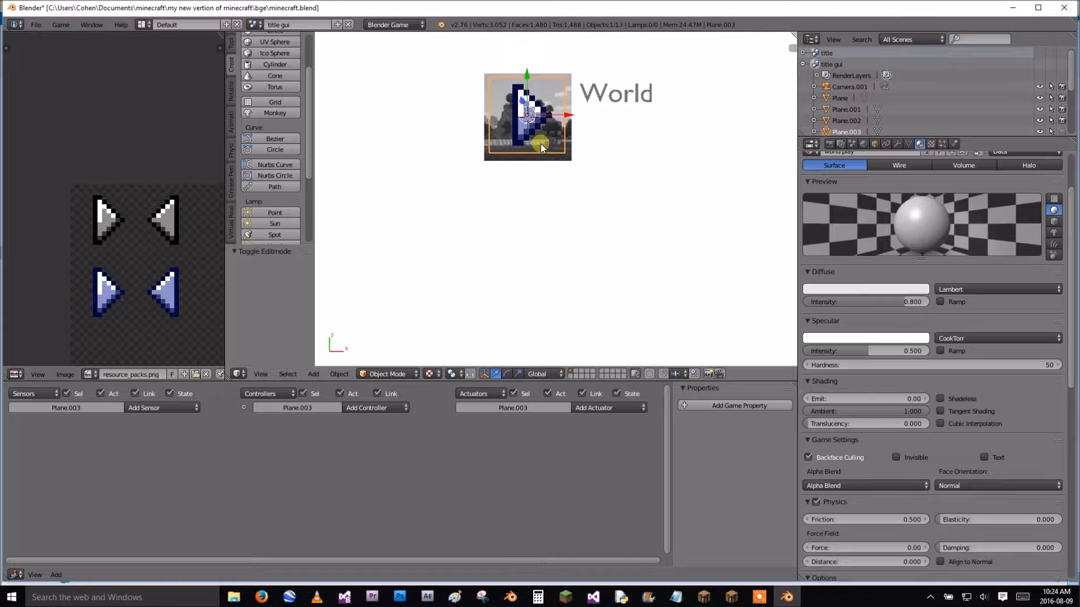
Step: Rename the raised blue play icon plane as over play button
middle_drag(501, 289, 531, 270)
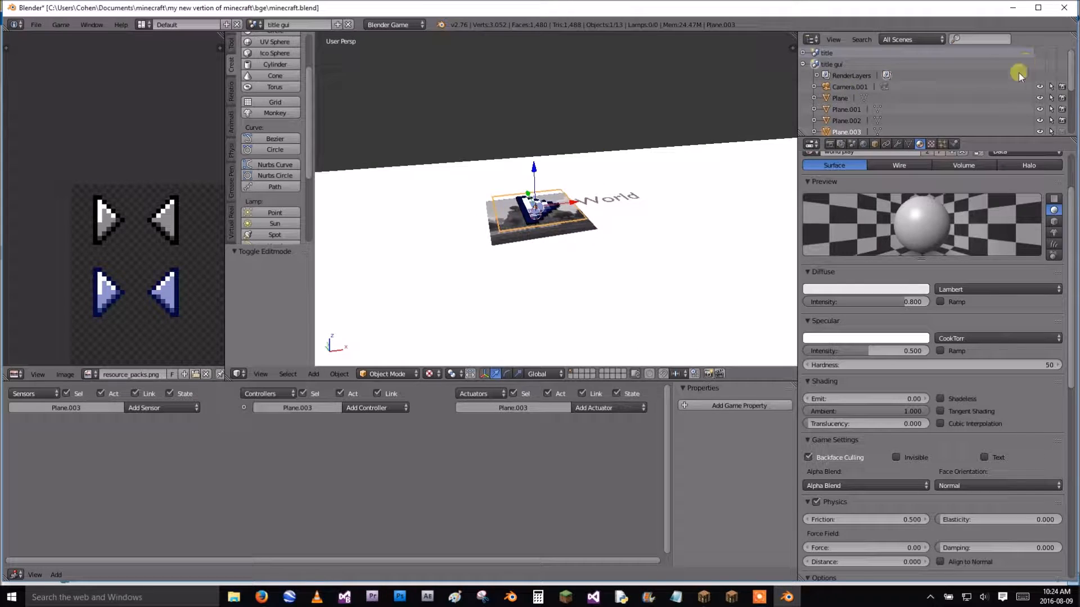
click(875, 144)
click(880, 182)
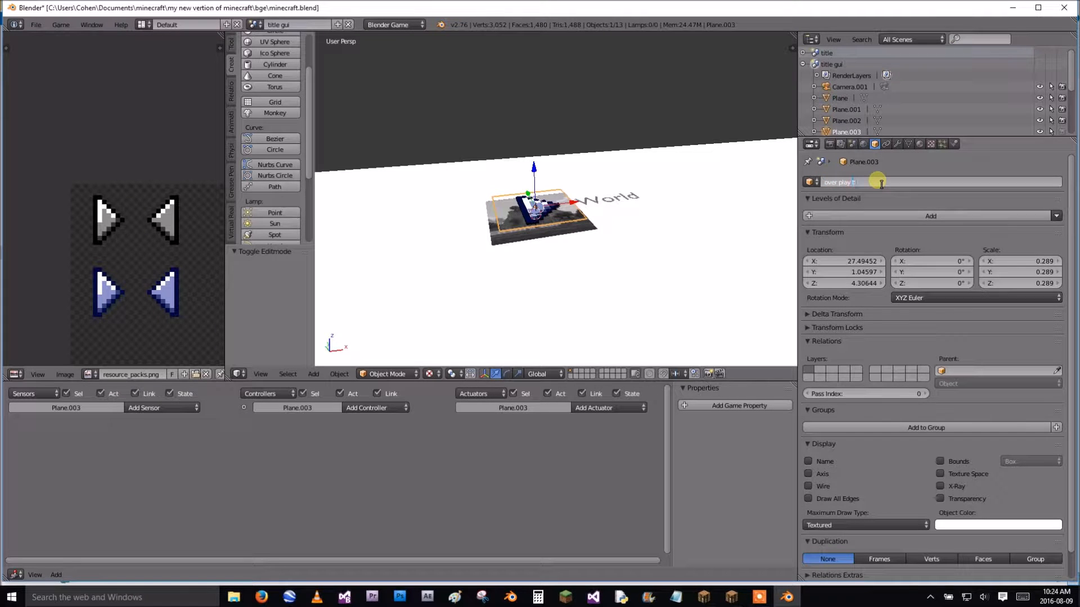
key(Return)
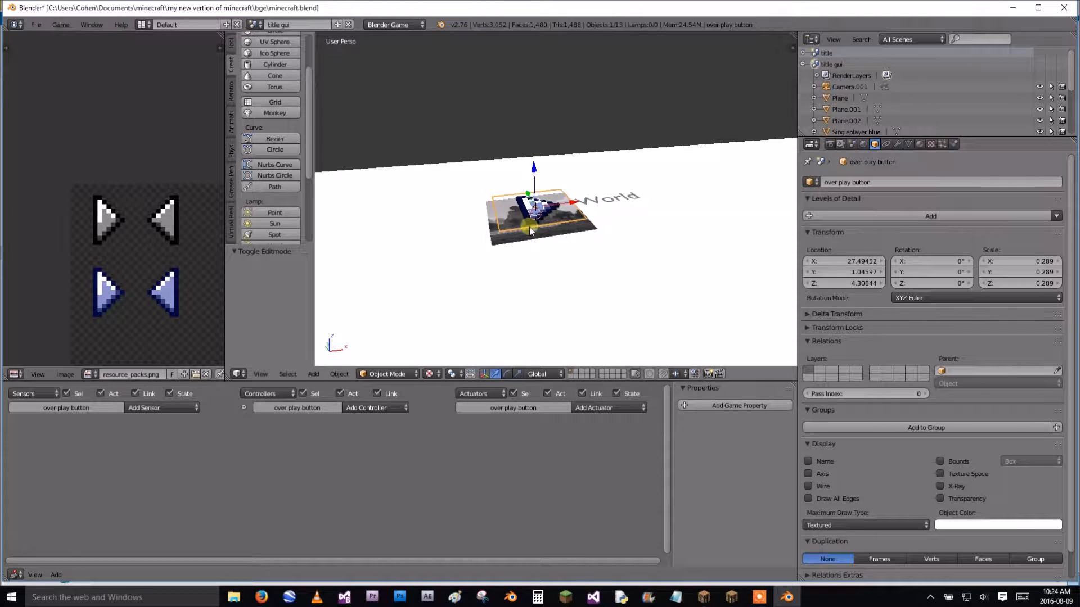
Step: Rename the original play icon plane beneath the blue copy as play button
middle_drag(555, 235, 552, 167)
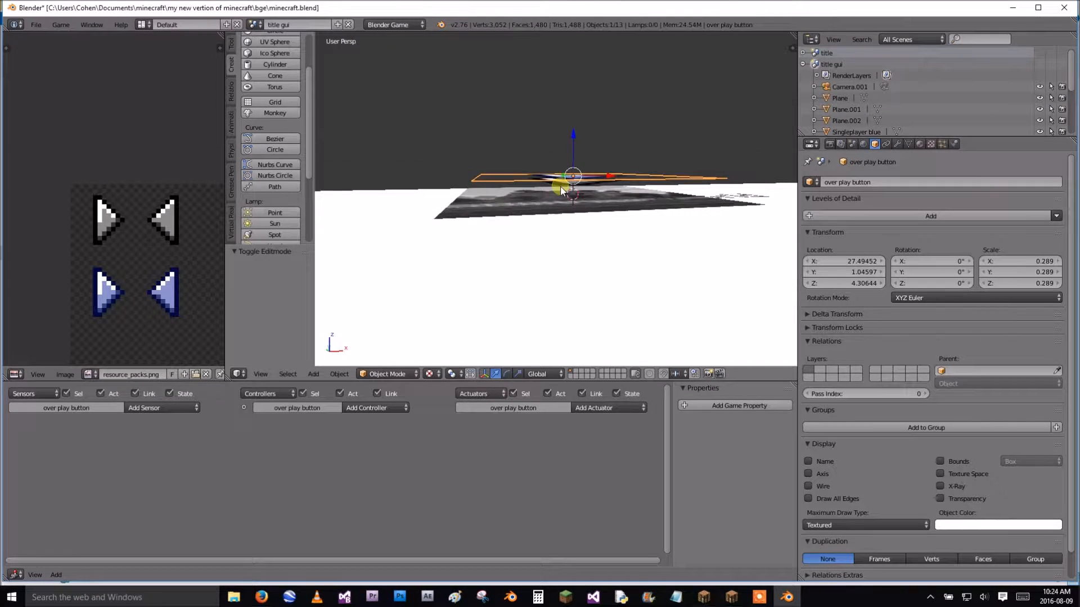
right_click(560, 190)
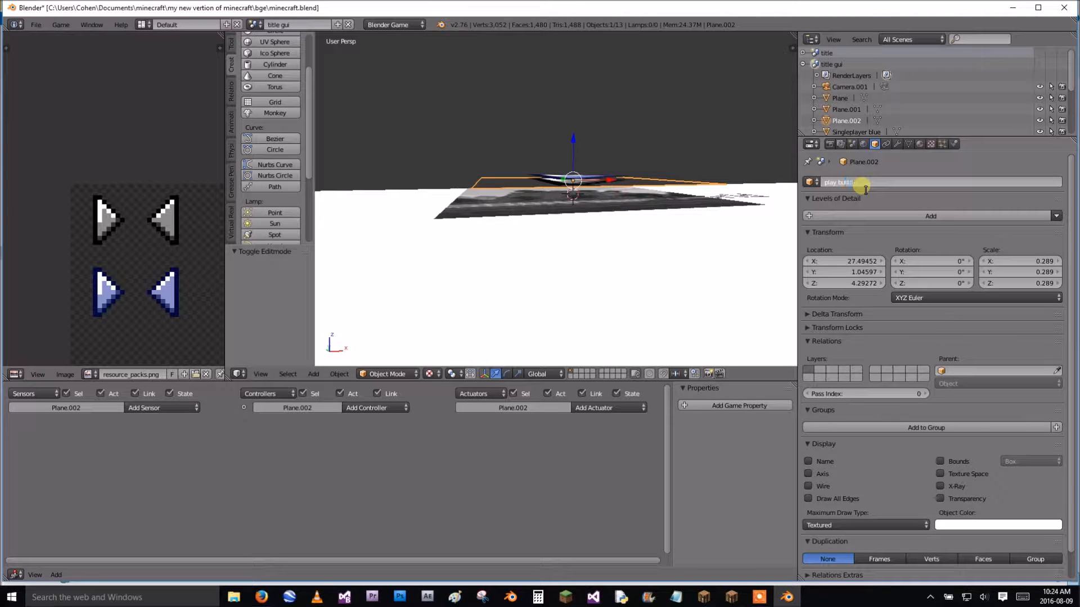
key(Return)
Step: Rename the world thumbnail plane beneath the play icons
right_click(613, 200)
double_click(841, 183)
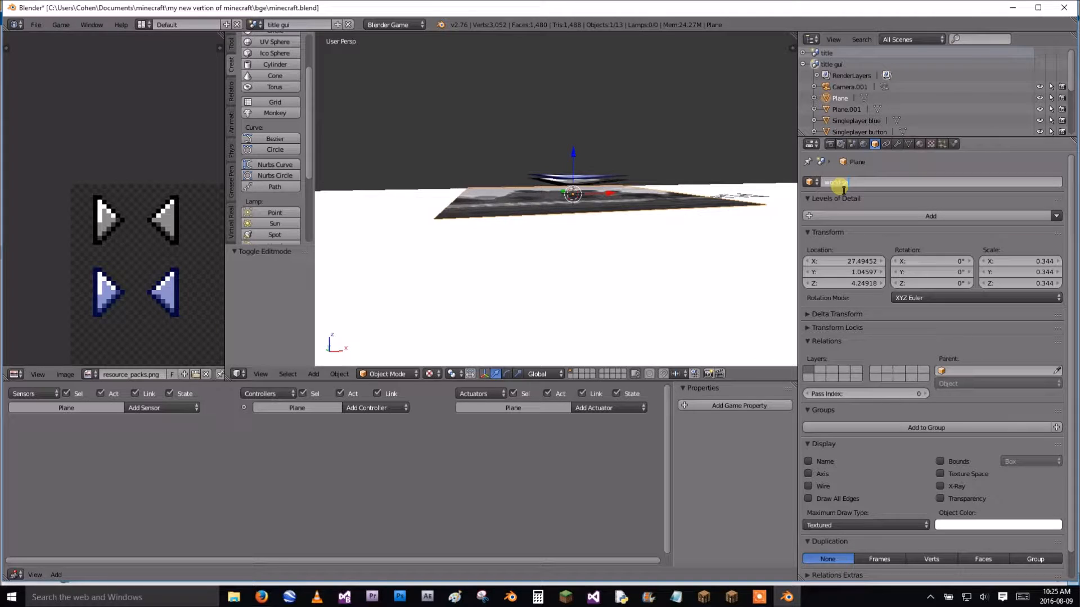
click(926, 171)
Step: Rename the World text object as world text
middle_drag(708, 186, 756, 127)
right_click(788, 68)
middle_drag(788, 68, 771, 90)
right_click(761, 90)
double_click(871, 182)
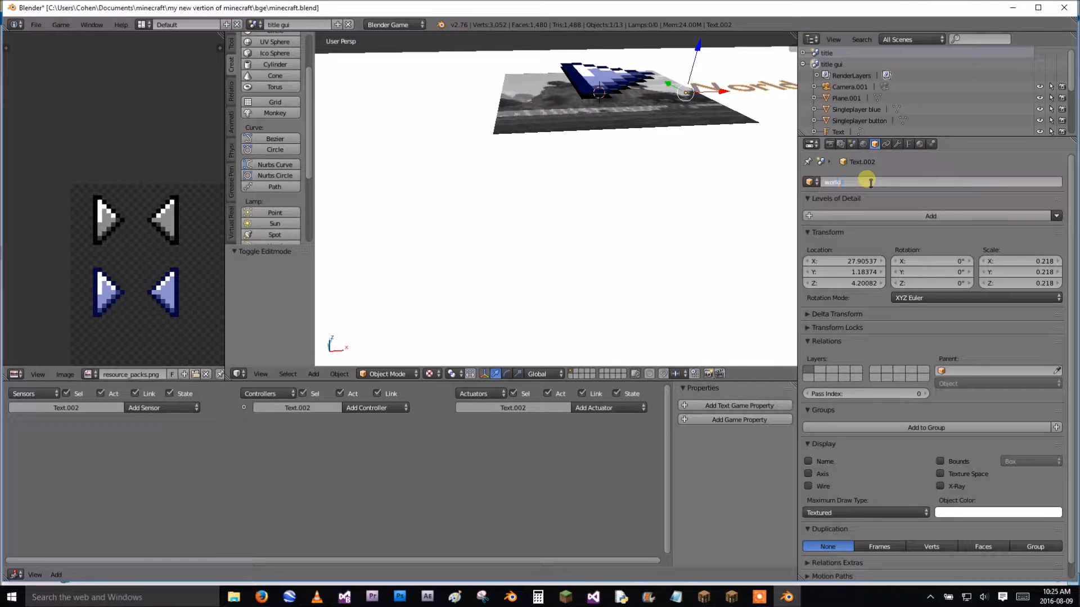
click(943, 161)
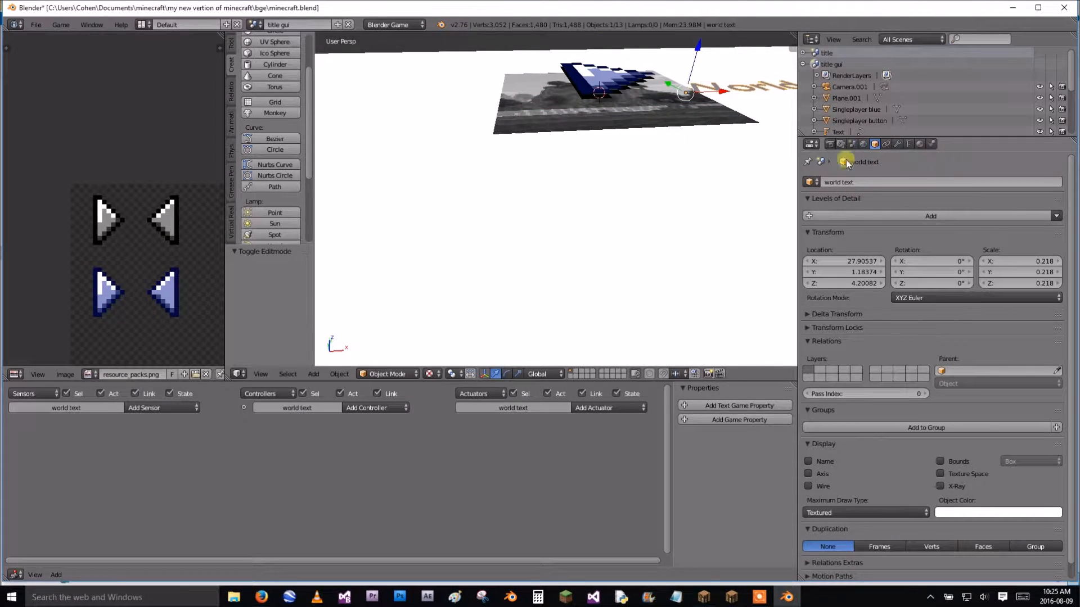
Step: Rename the large white background plane as black ground
scroll(640, 75, down, 6)
right_click(638, 112)
middle_drag(638, 115, 592, 185)
right_click(415, 212)
right_click(491, 206)
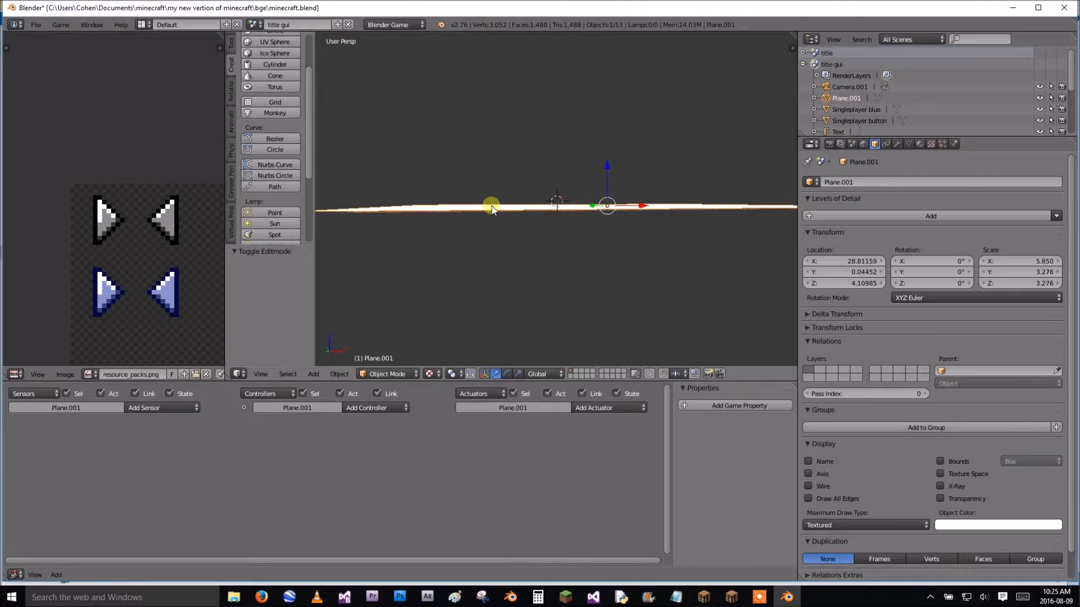
middle_drag(546, 211, 708, 236)
click(924, 181)
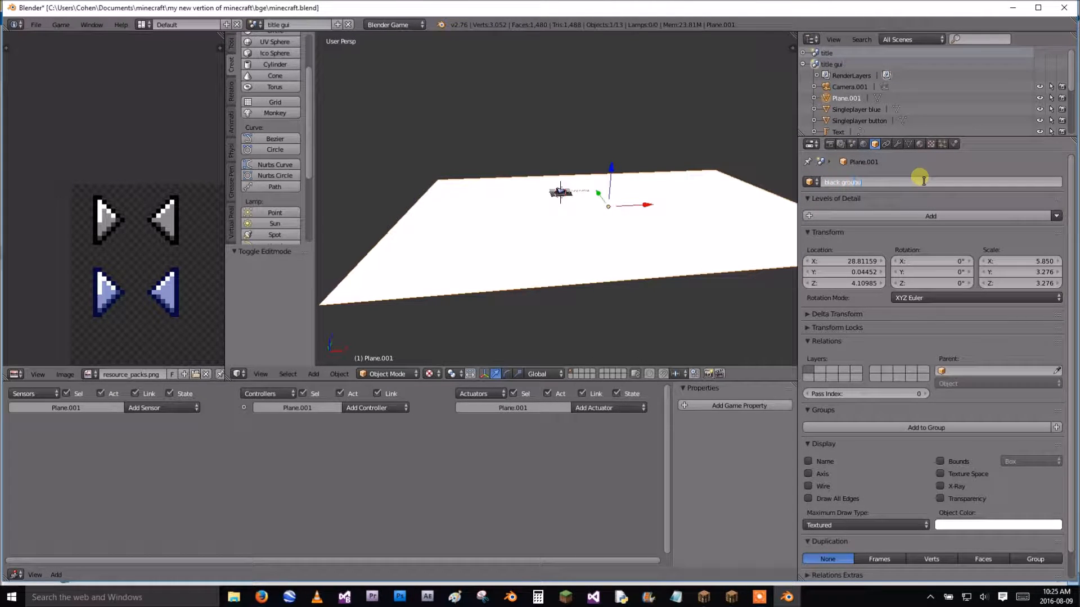
key(Return)
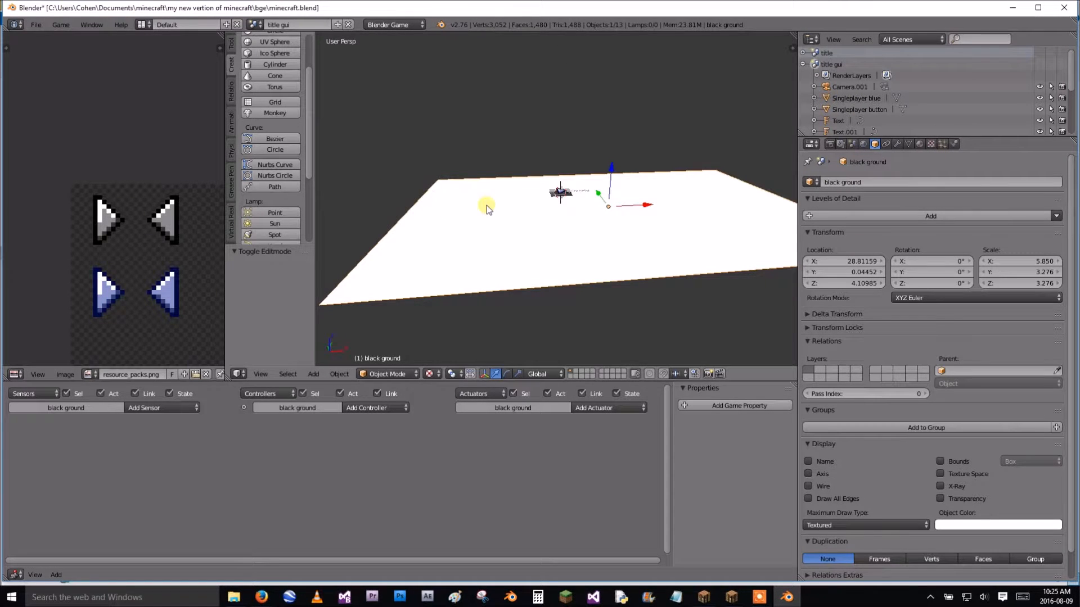
Step: Return to the camera view and save the blend file
key(KP_0)
click(36, 25)
click(50, 106)
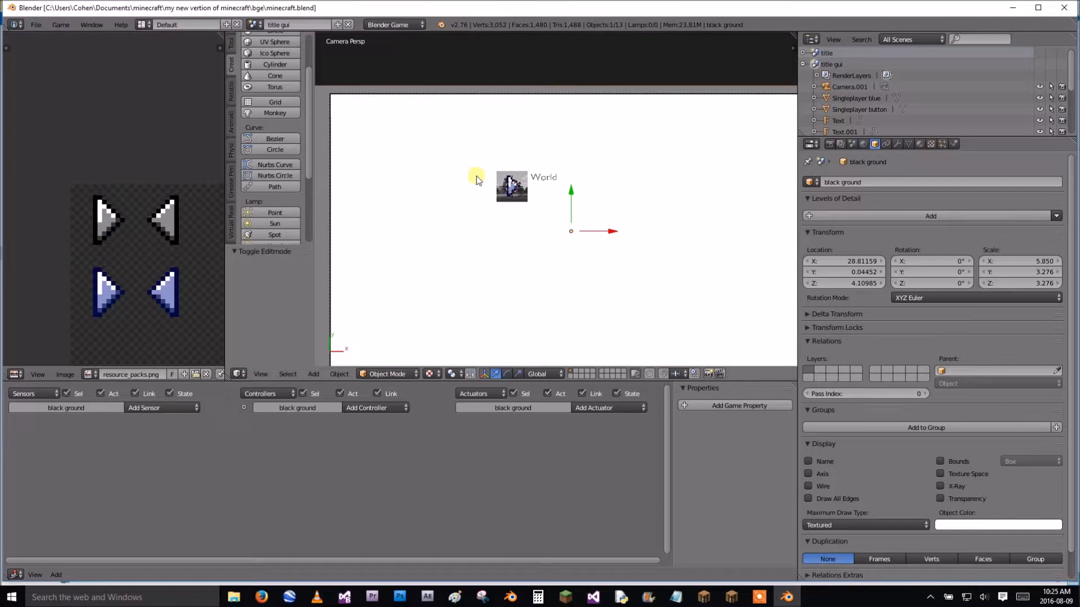
Step: Run the game from the camera view to check the menu, and exit it
scroll(484, 160, up, 3)
scroll(464, 172, down, 1)
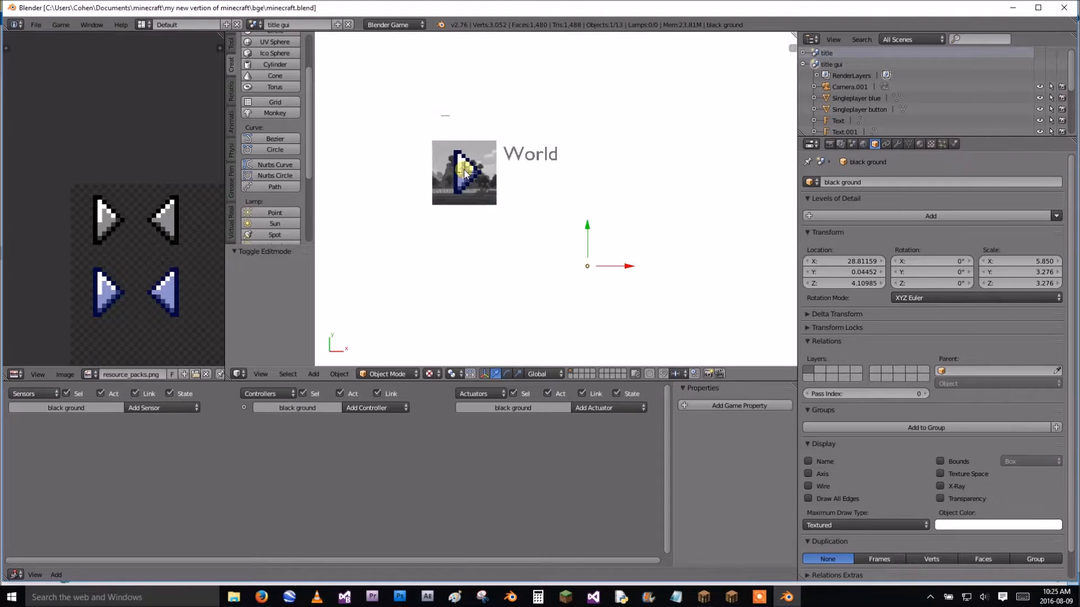
key(p)
key(Escape)
Step: Select the play button plane lying between the blue copy and the world thumbnail
scroll(495, 154, up, 5)
middle_drag(435, 185, 657, 263)
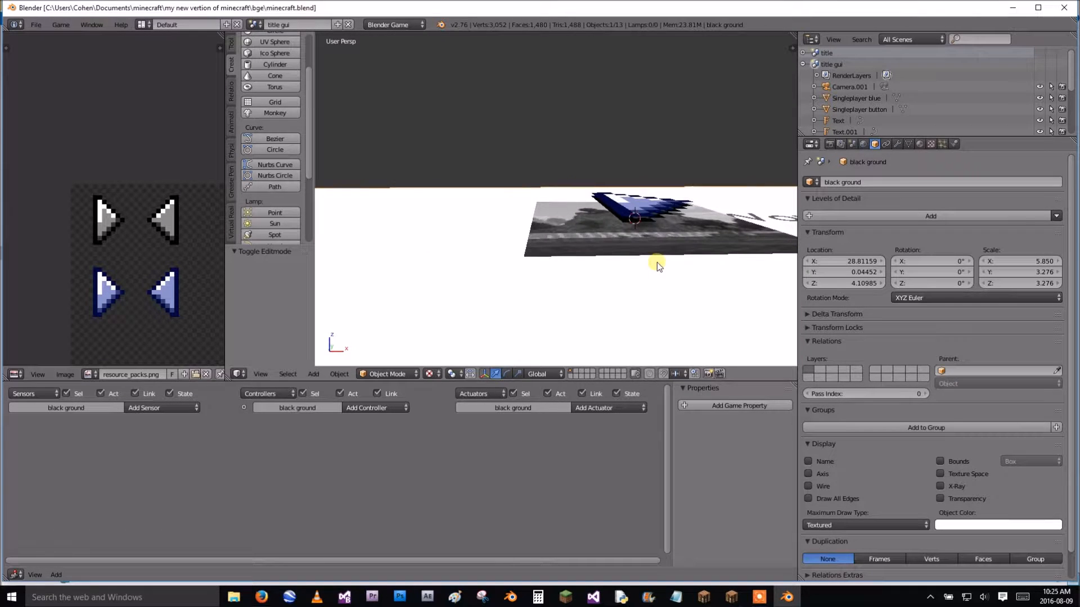
right_click(649, 220)
mouse_move(642, 221)
middle_down()
mouse_move(640, 210)
mouse_move(639, 238)
middle_up()
right_click(640, 215)
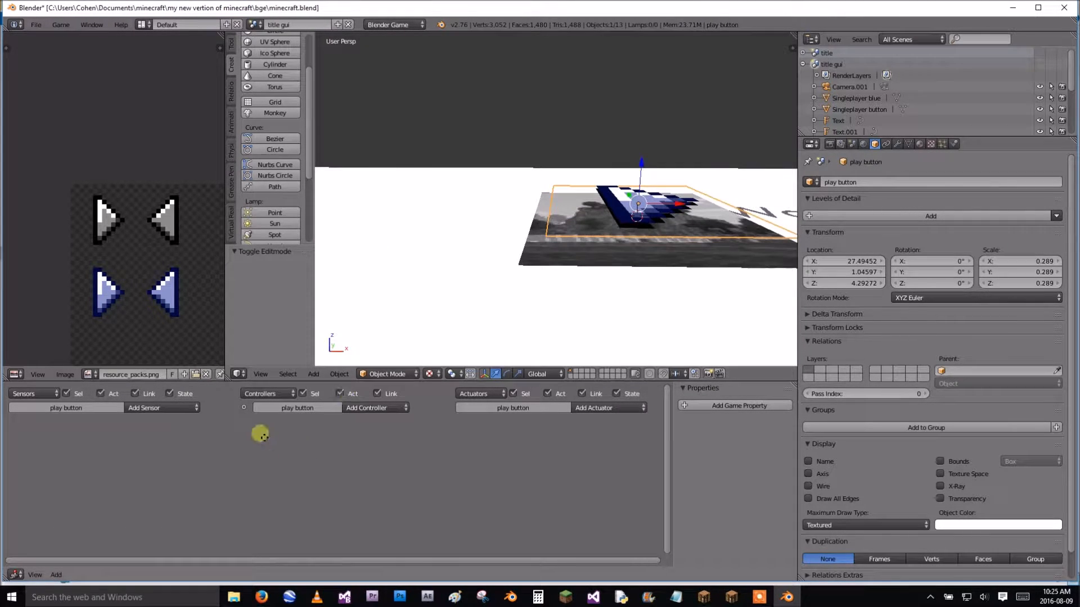
click(169, 409)
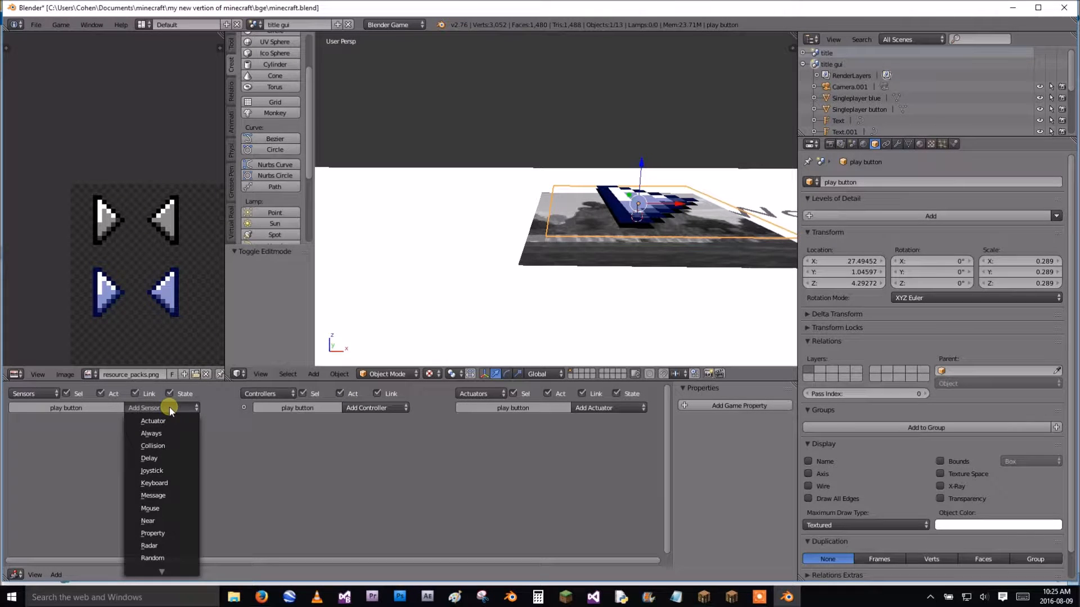
key(m)
click(178, 432)
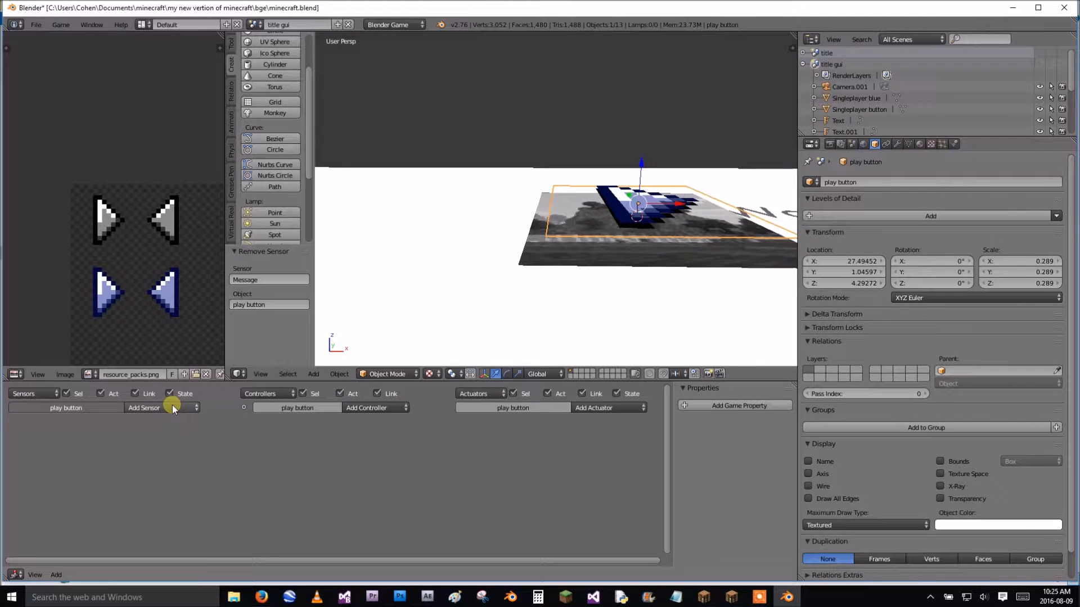
Step: Add two collapsed Mouse sensors to the play button: one for Mouse Over and one for Left Button with Tap enabled
click(172, 406)
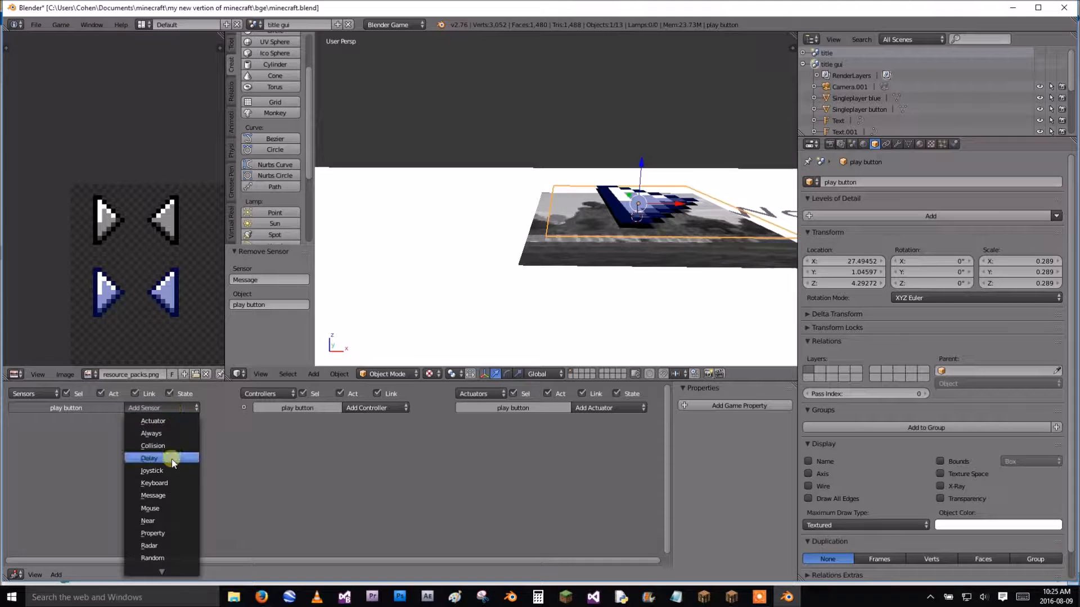
key(o)
click(163, 413)
key(o)
click(104, 467)
click(81, 381)
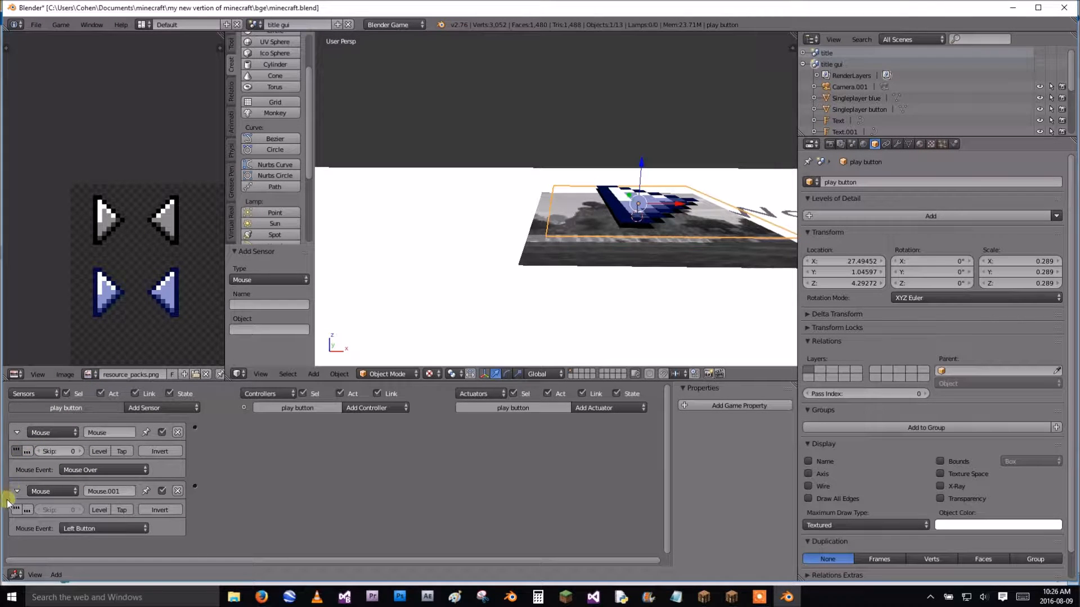
click(121, 510)
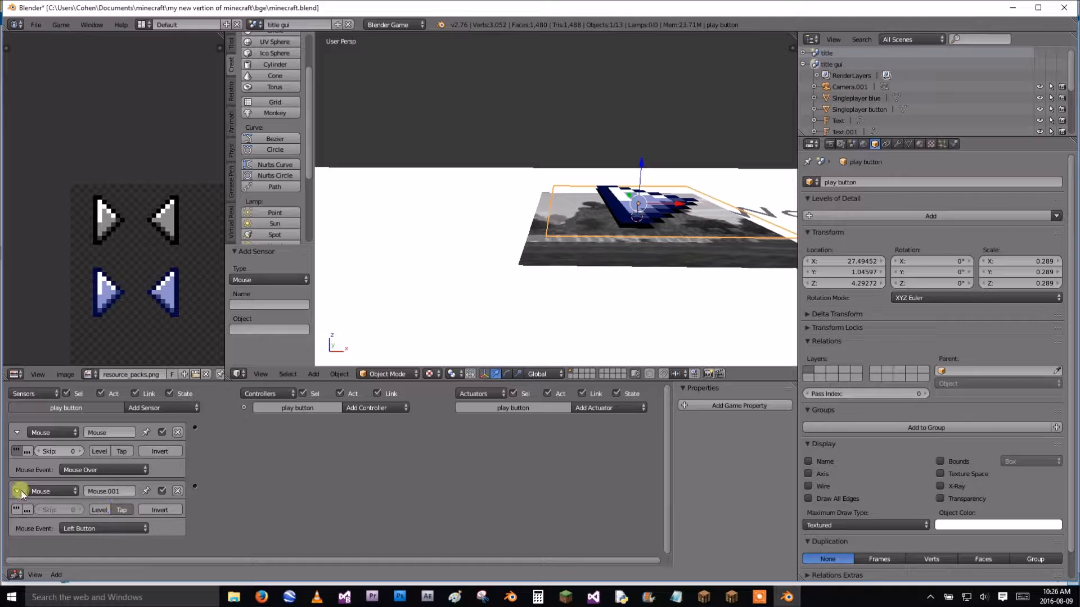
click(17, 432)
click(18, 452)
Step: Add two And controllers, linking the Mouse Over sensor to both and the Left Button sensor to the second
click(360, 409)
click(360, 412)
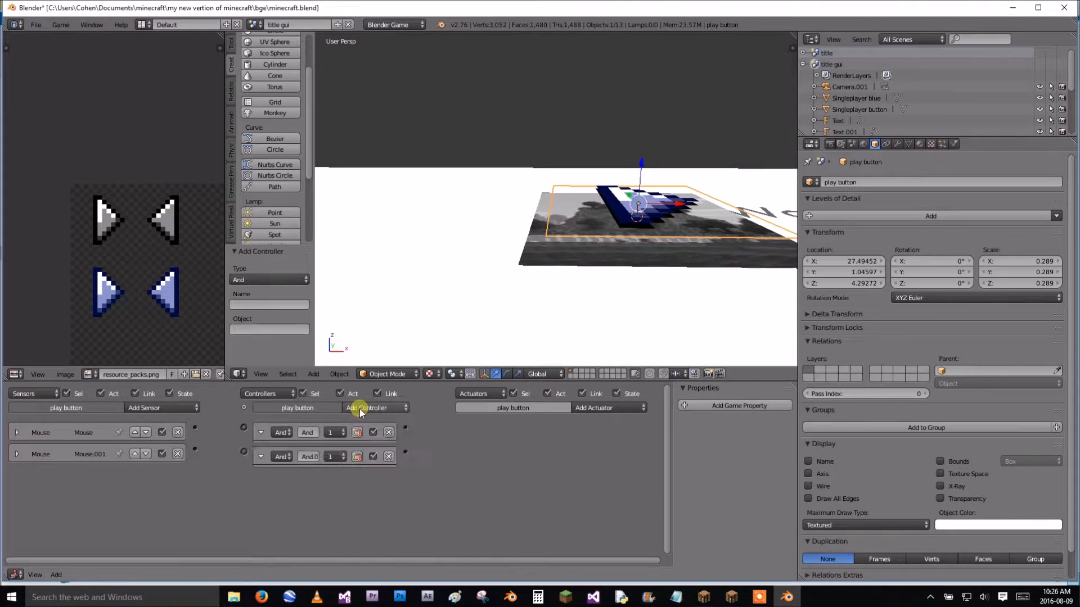
drag(197, 427, 244, 429)
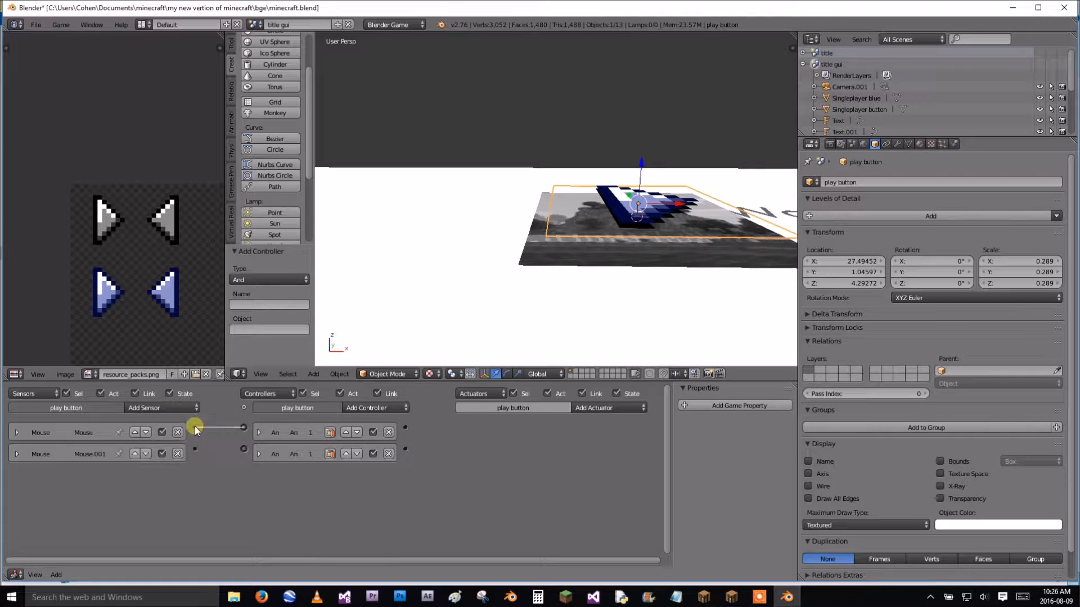
drag(246, 447, 243, 448)
Step: Rename the Mouse Over sensor as over and the Left Button sensor as click, leaving both collapsed
click(15, 433)
click(105, 433)
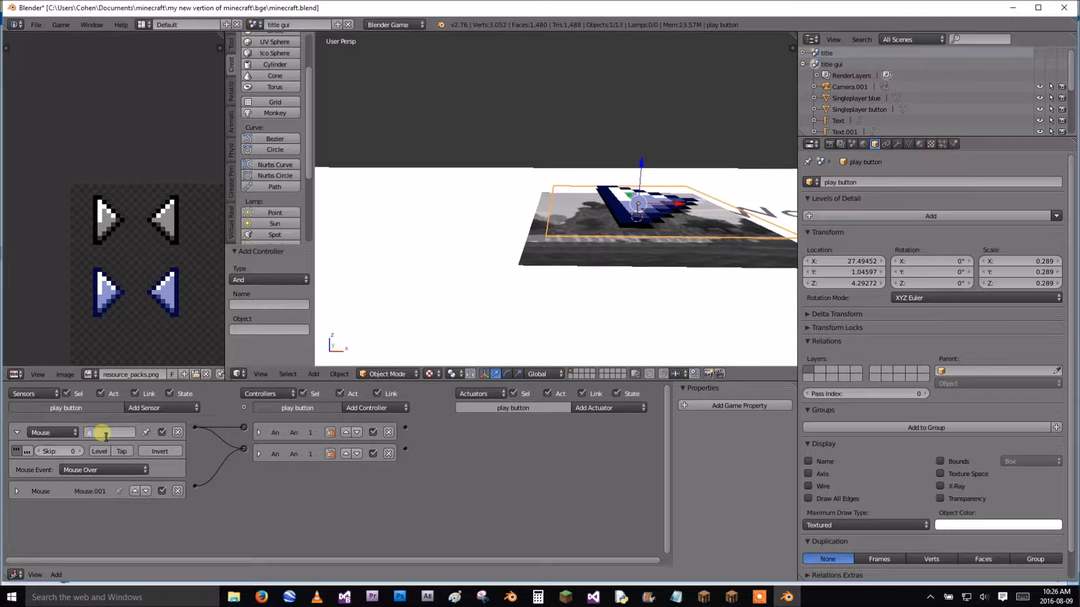
click(17, 433)
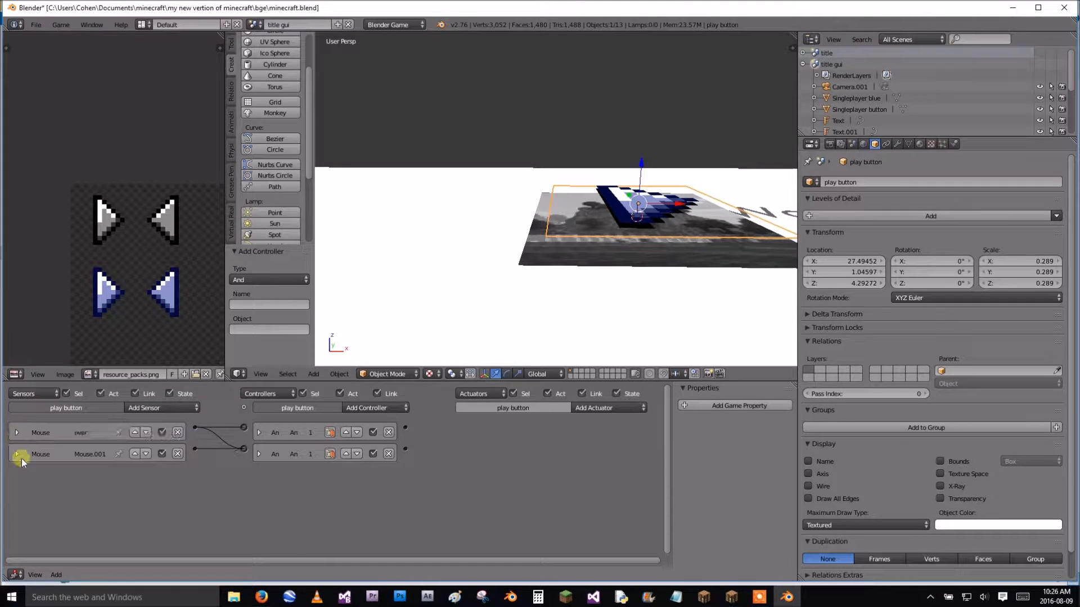
click(17, 454)
click(113, 455)
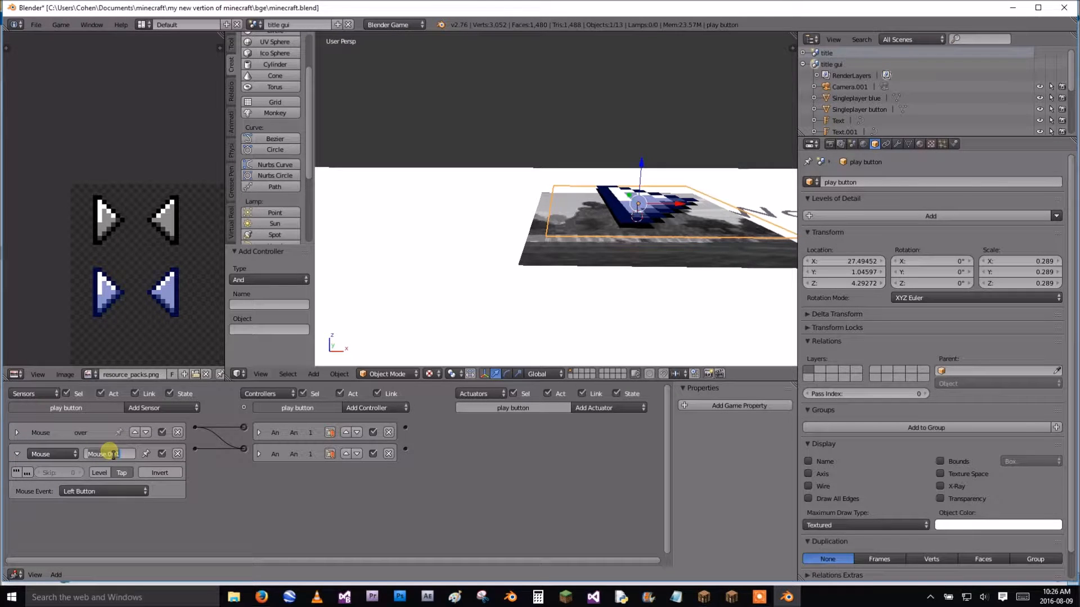
key(Return)
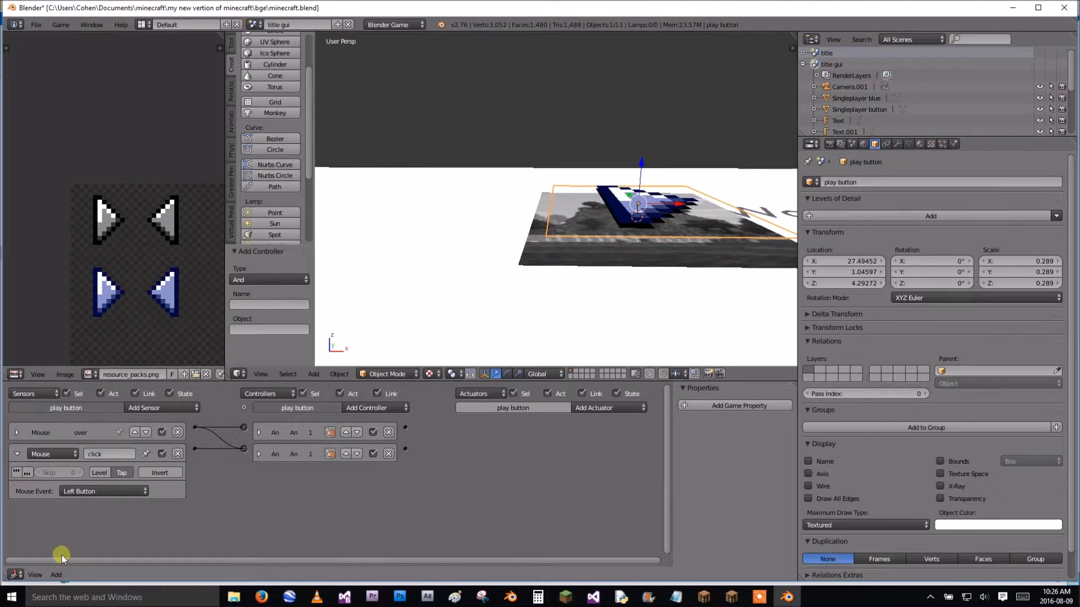
click(11, 456)
Step: Add the over play button plane to the selection together with the play button so both show their logic
click(635, 407)
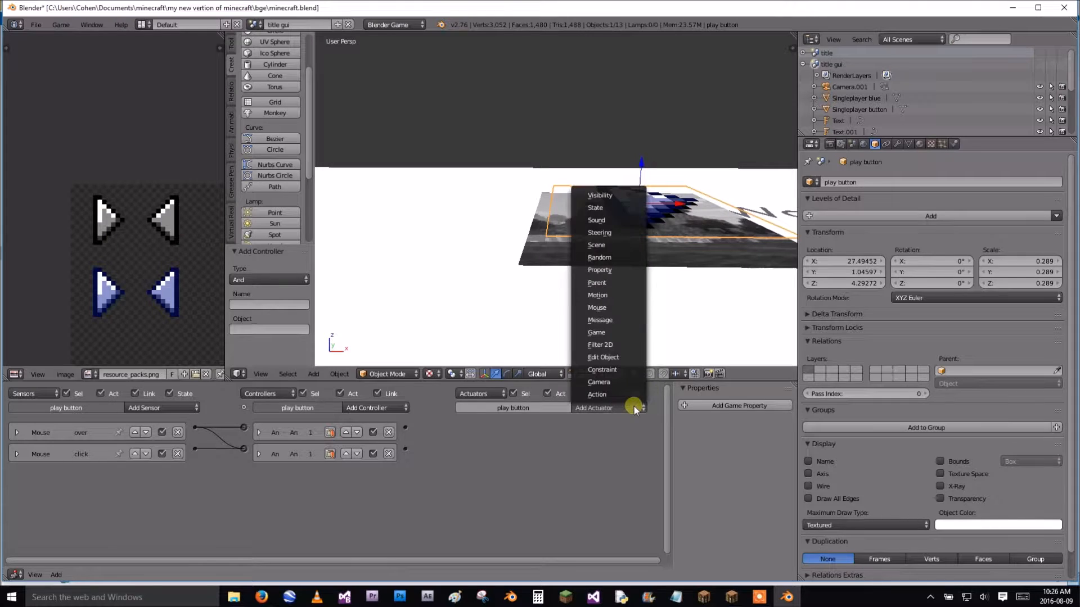
middle_drag(656, 225, 641, 208)
shift+right_click(642, 208)
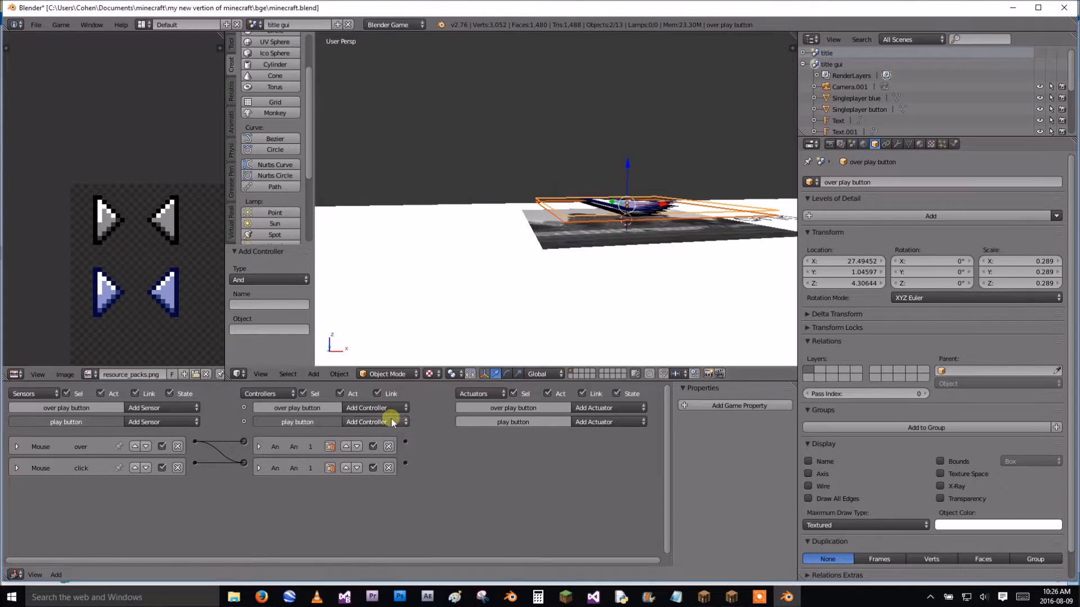
click(591, 409)
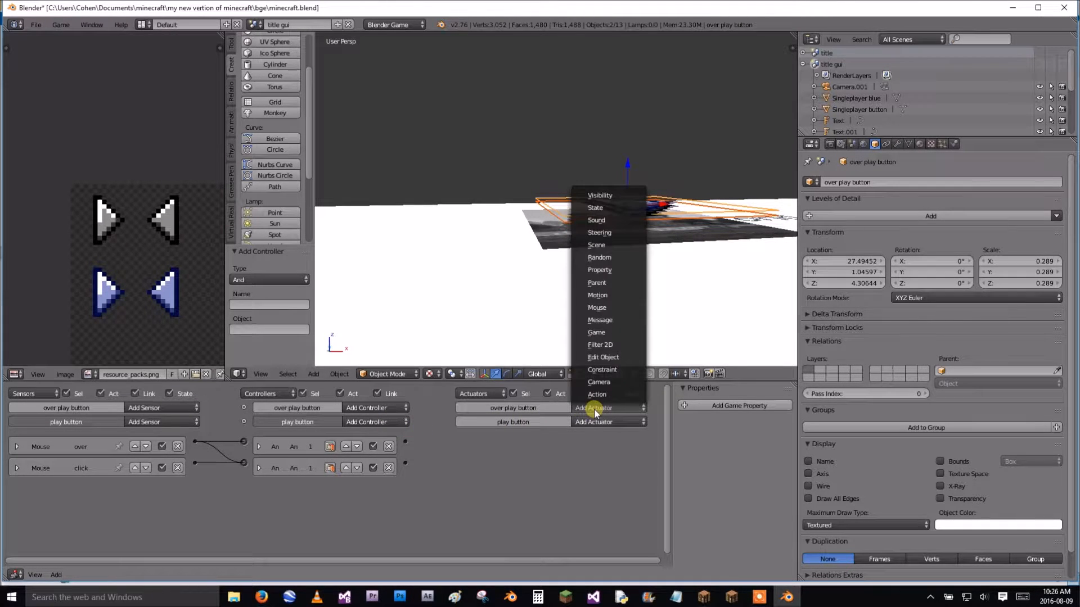
click(612, 195)
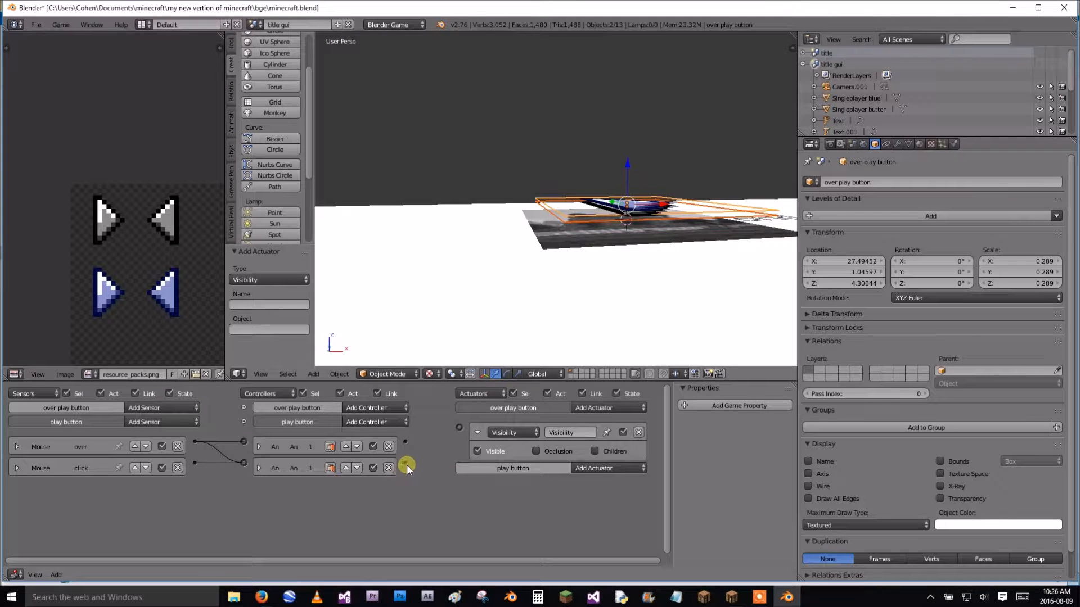
drag(461, 427, 458, 430)
click(638, 432)
Step: Add a collapsed Visibility actuator to the over play button, linked from the play button's first And controller
click(627, 414)
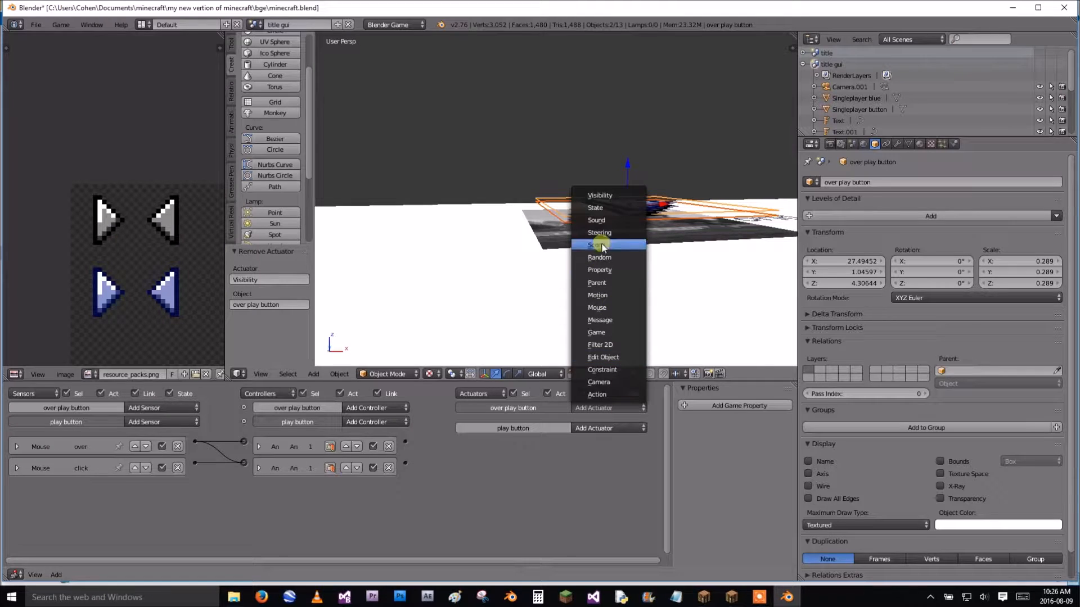
click(596, 197)
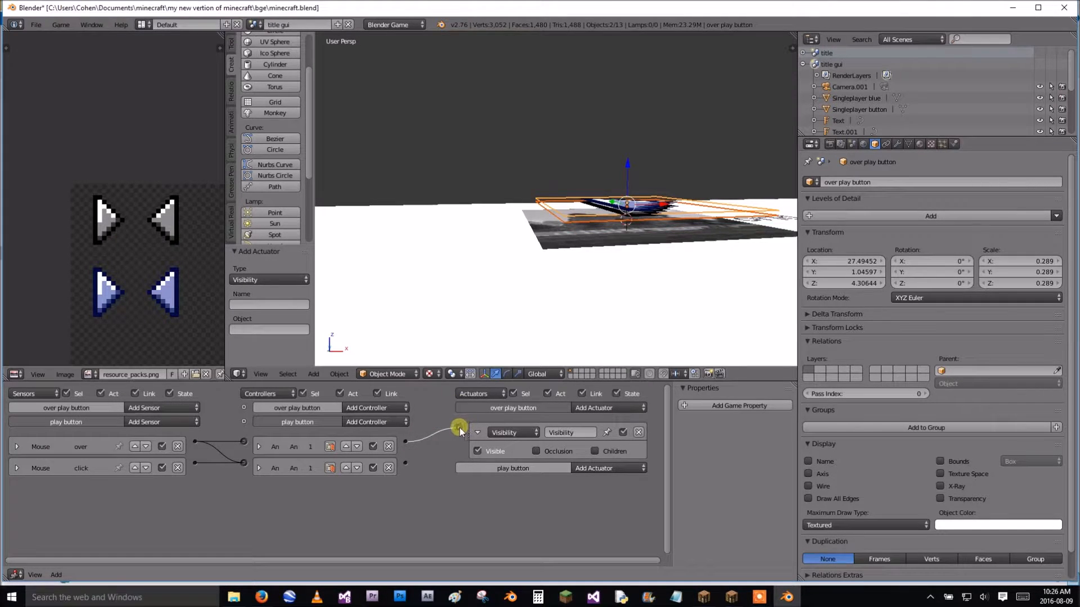
drag(459, 427, 459, 428)
click(479, 432)
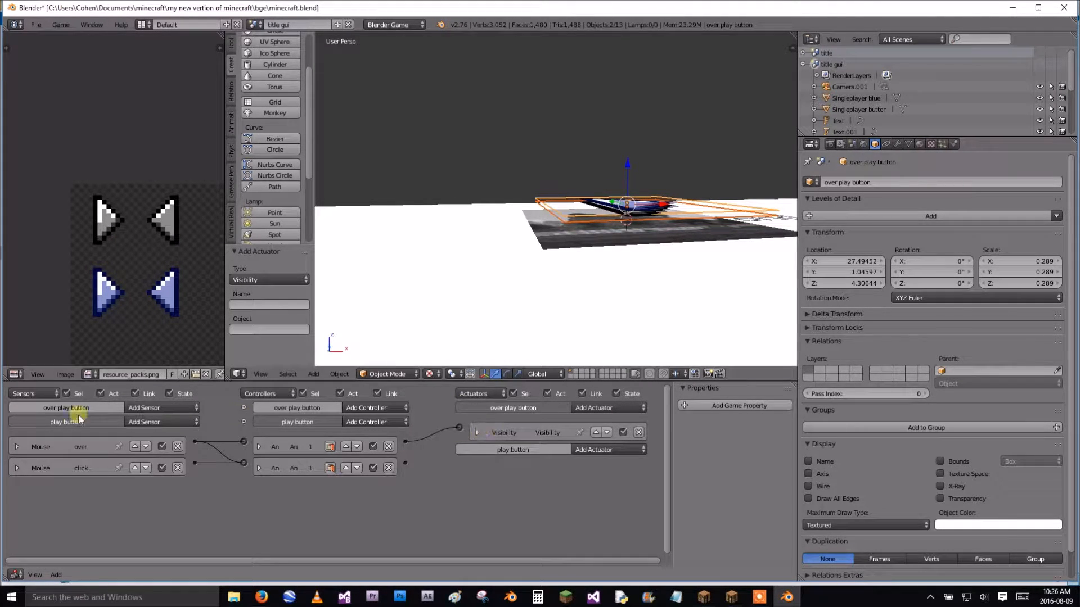
click(162, 422)
click(161, 397)
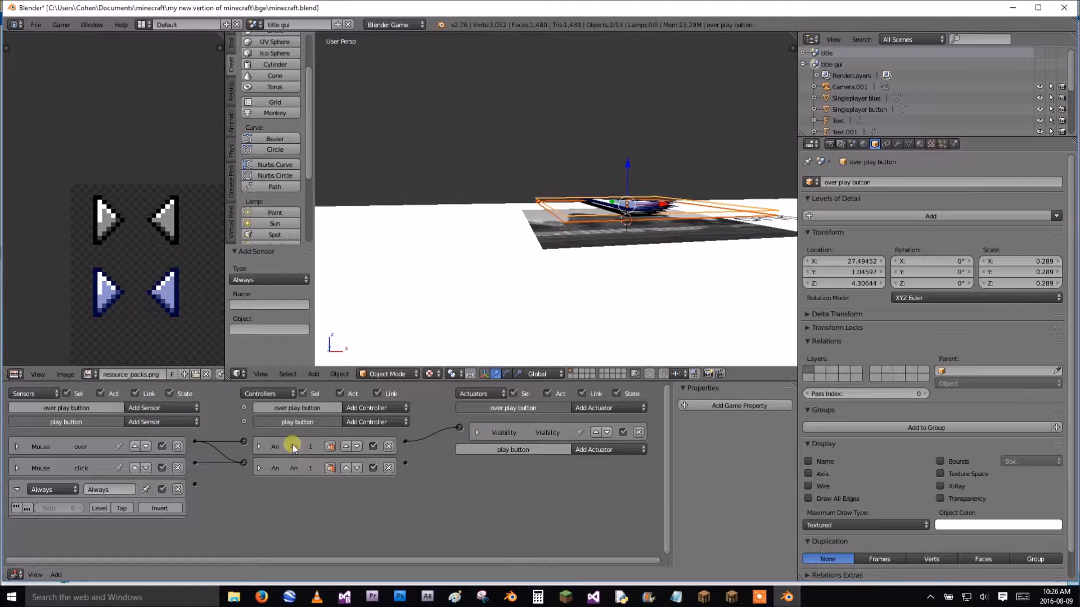
click(177, 488)
Step: Add an Always sensor and an And controller to the over play button, link them, and collapse the sensor
click(165, 407)
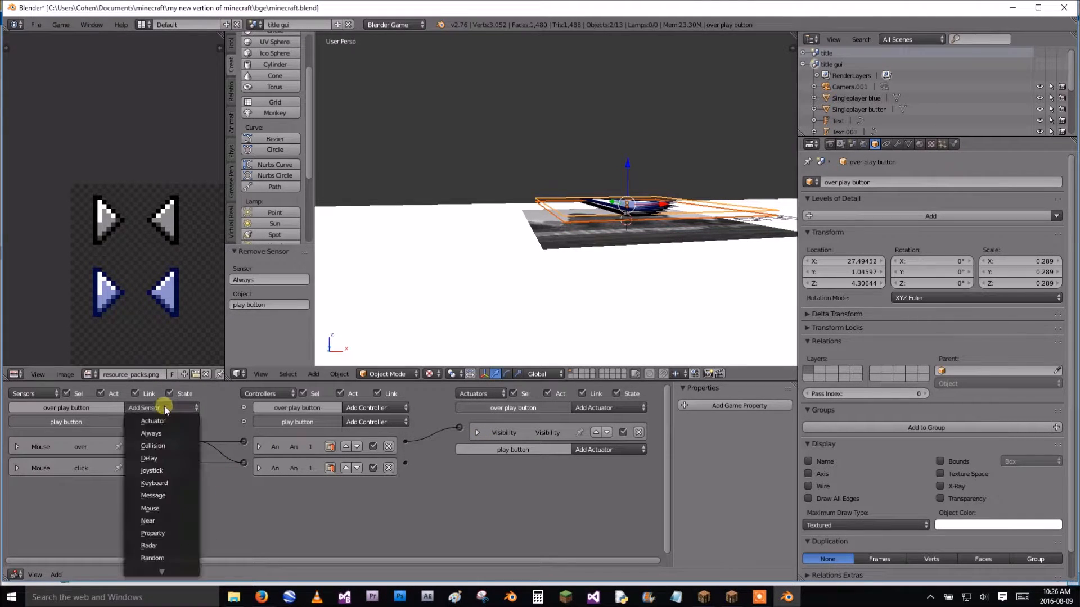
click(161, 435)
click(366, 408)
click(325, 428)
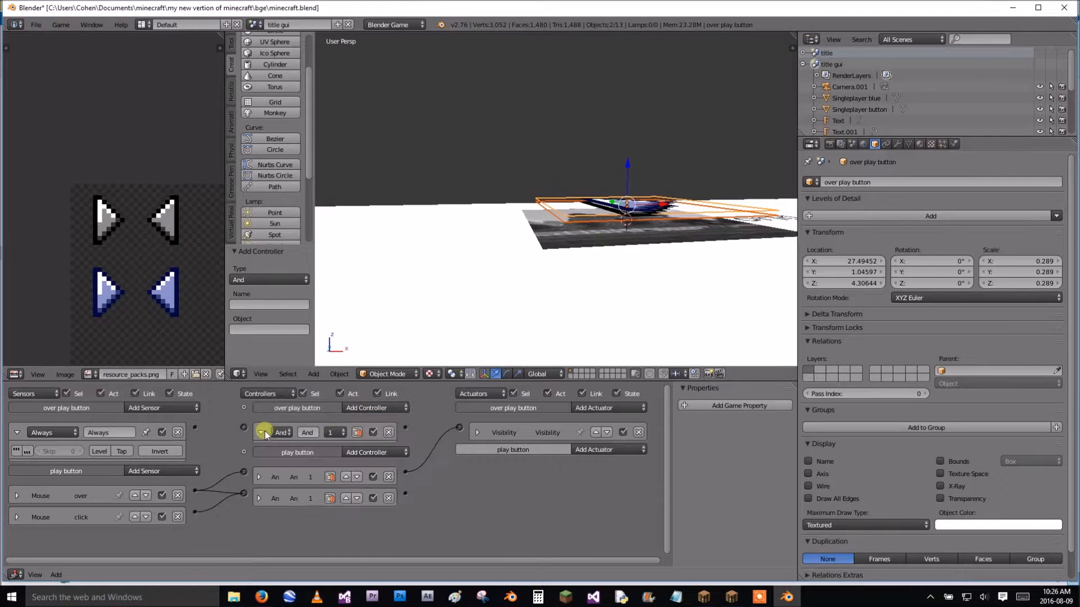
drag(195, 429, 244, 427)
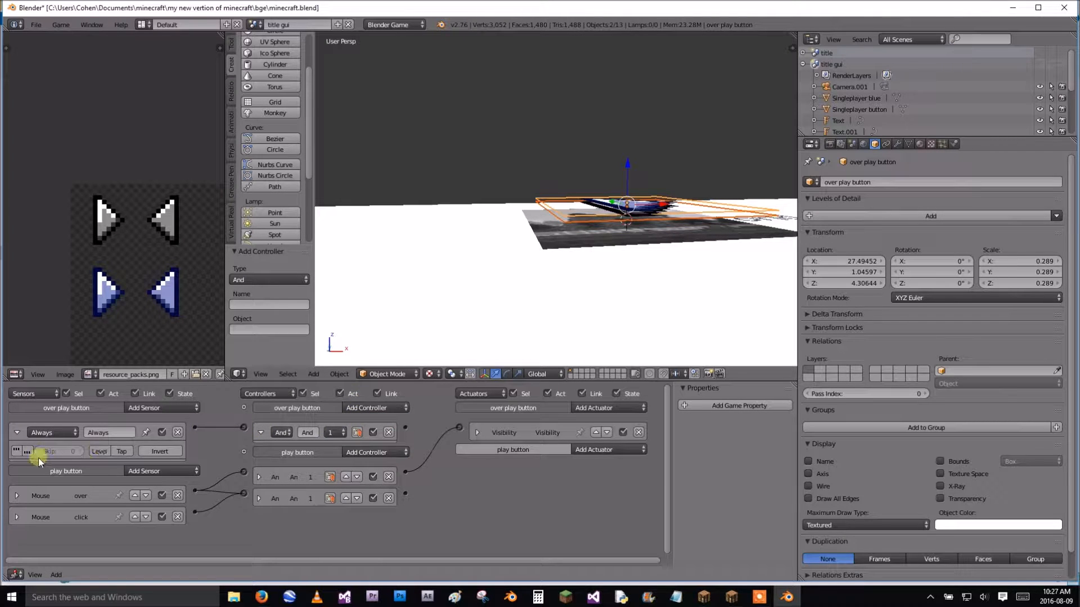
click(17, 433)
Step: Add a second Visibility actuator to the over play button, link its own And controller to it, and collapse both bricks
click(613, 408)
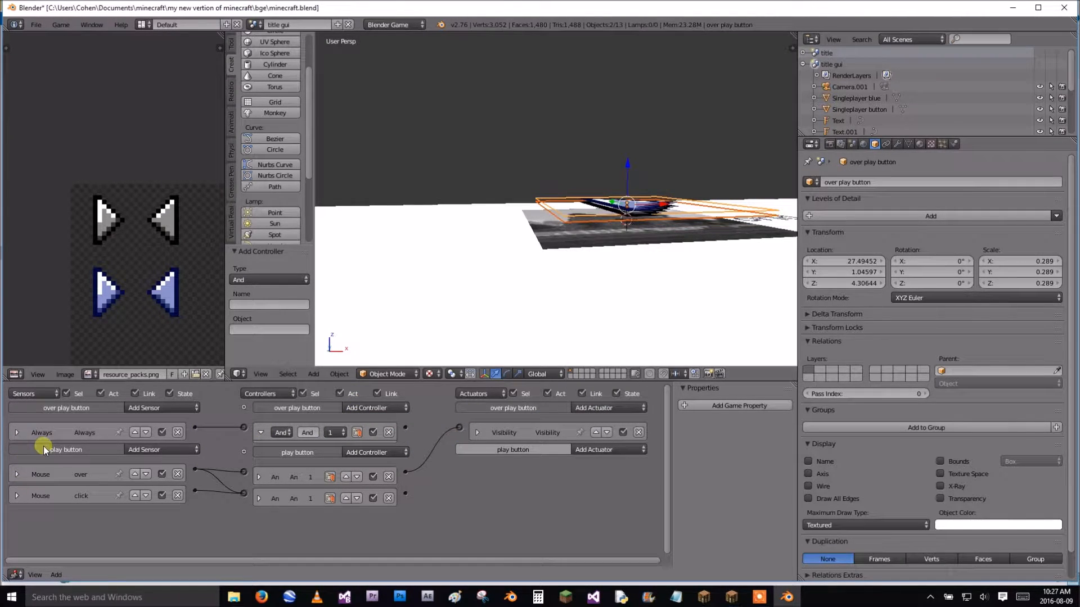
click(603, 414)
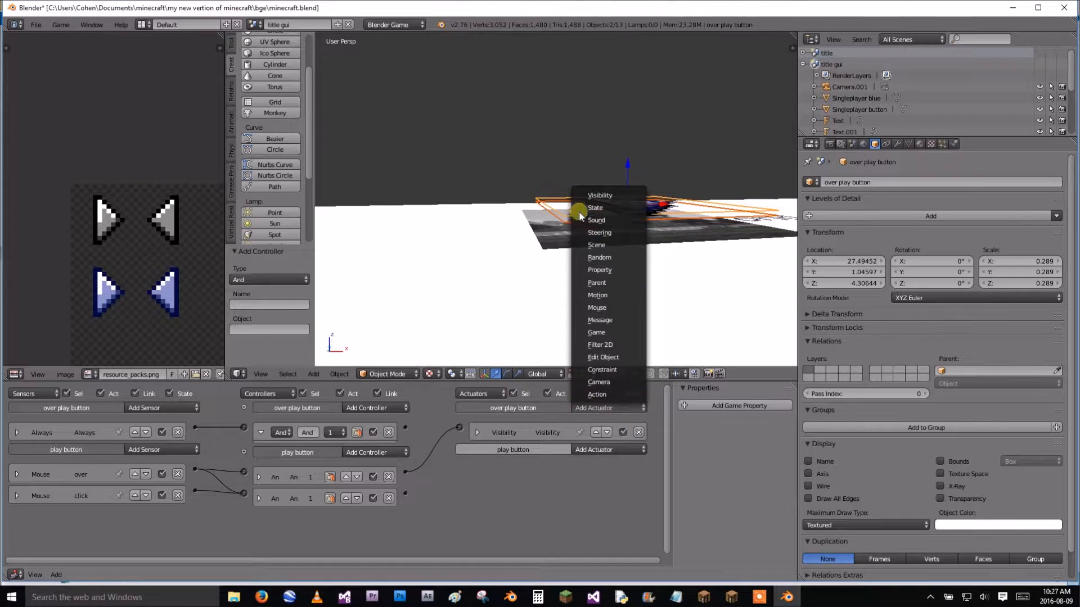
click(581, 197)
click(477, 456)
click(474, 431)
click(475, 431)
drag(406, 429, 459, 449)
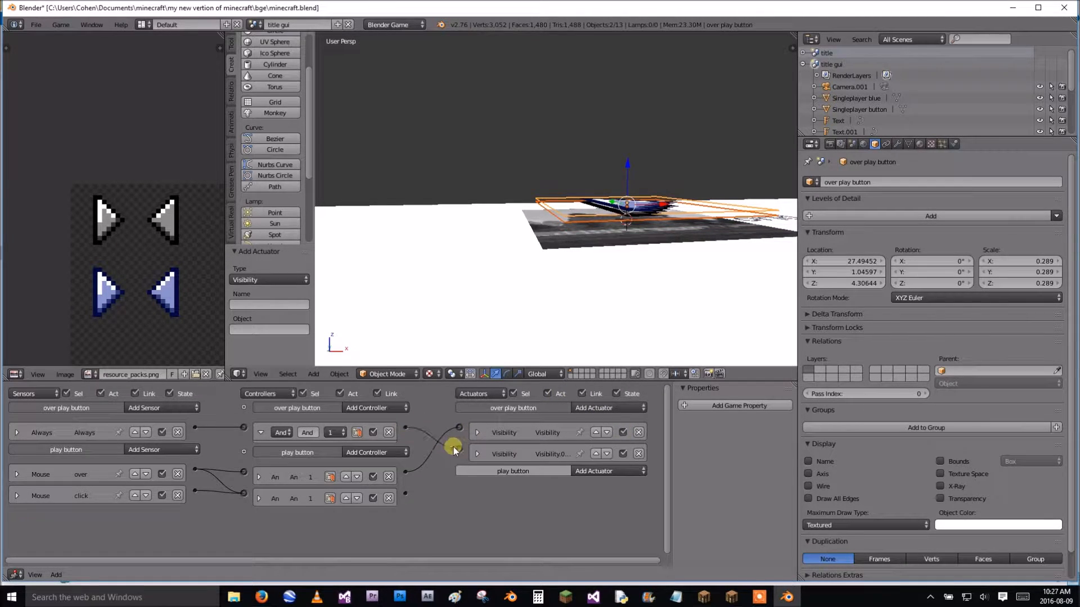
click(260, 432)
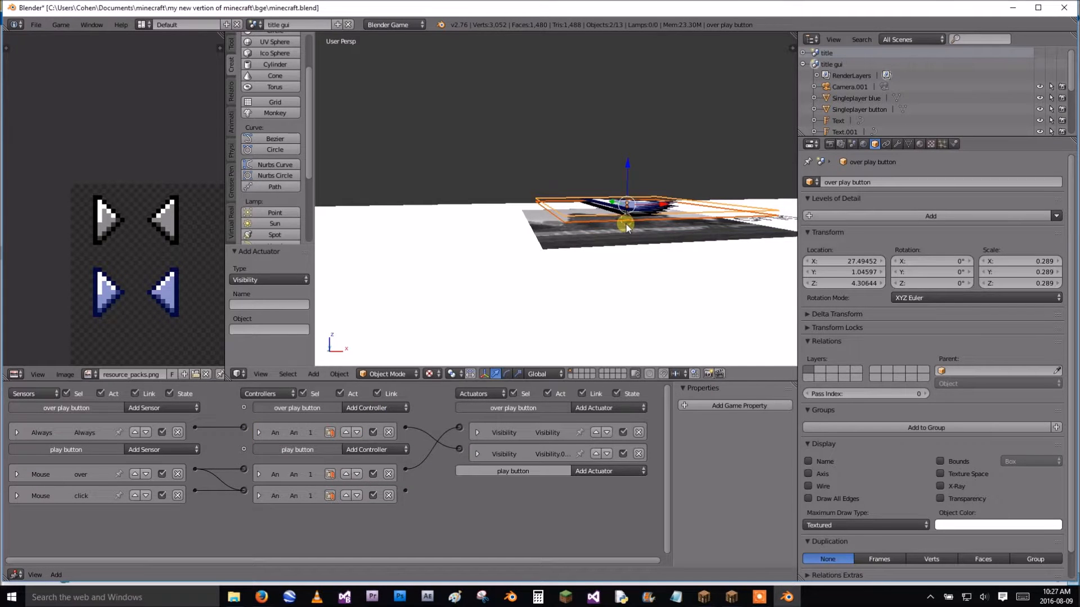
Step: View the menu through the active camera and save the file
key(KP_0)
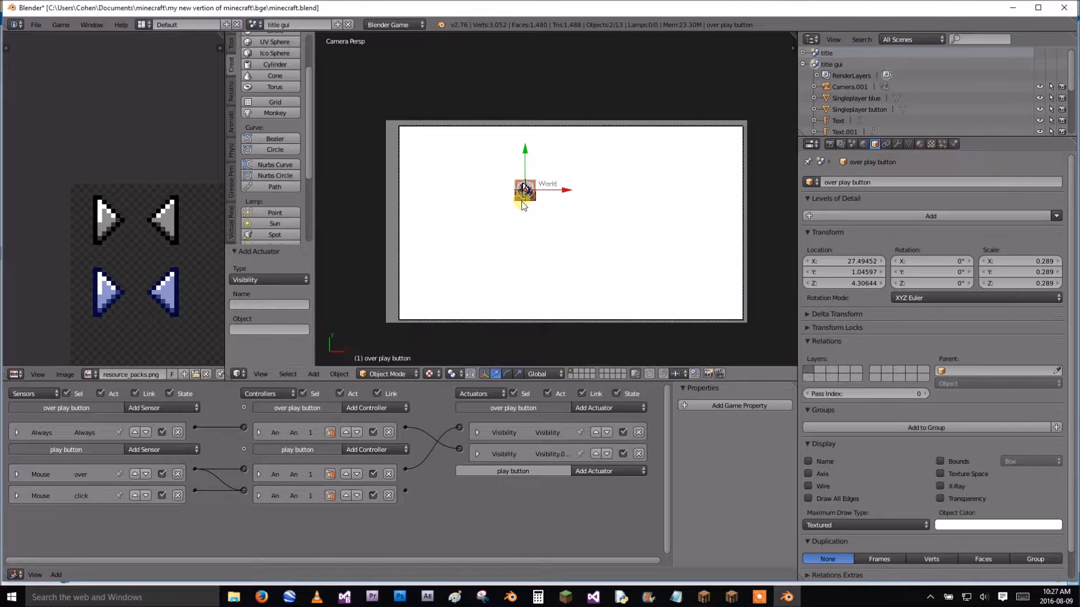
click(35, 24)
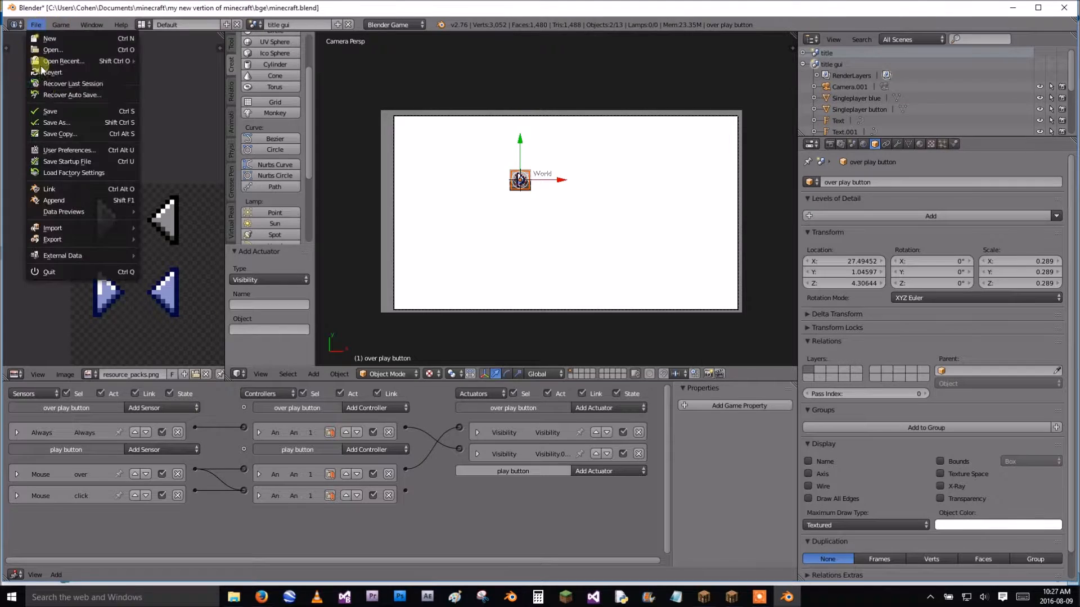
click(55, 111)
Step: Switch to the title scene, save the file, and briefly test-run the game
click(255, 25)
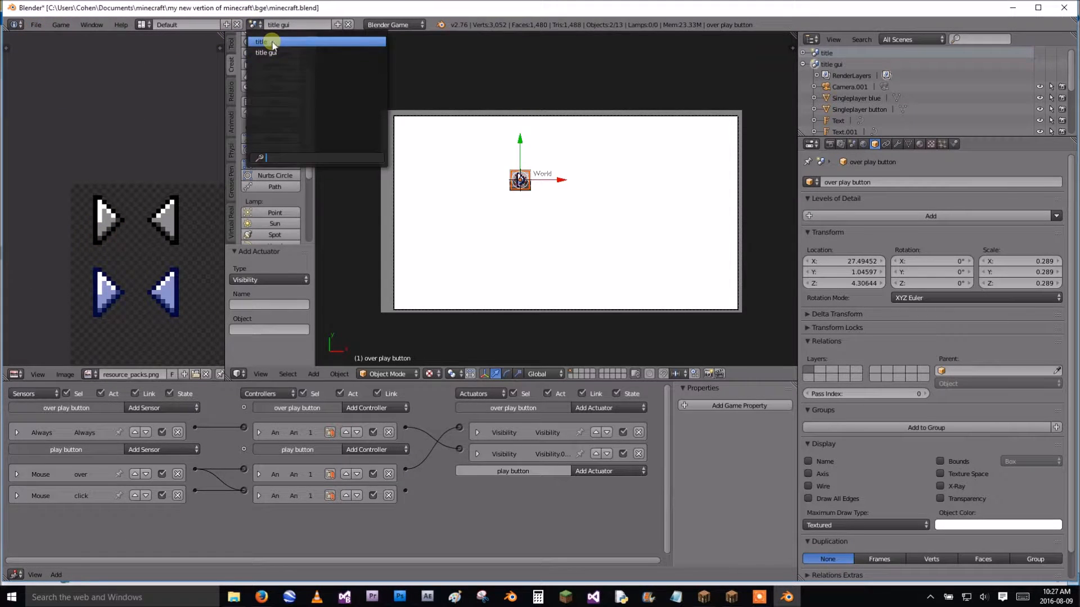
click(270, 41)
click(35, 25)
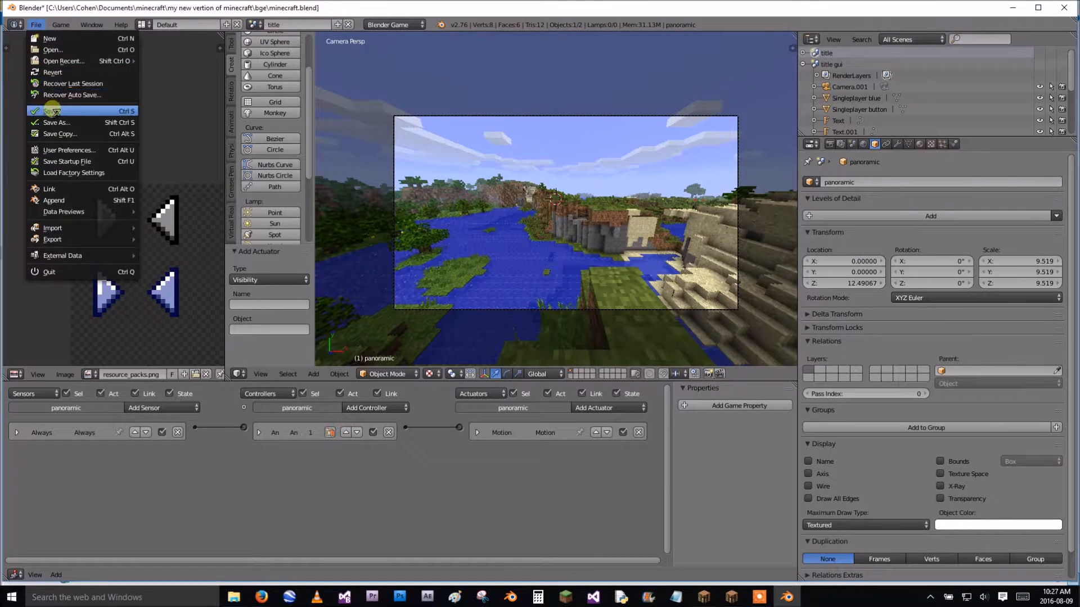
click(55, 110)
key(p)
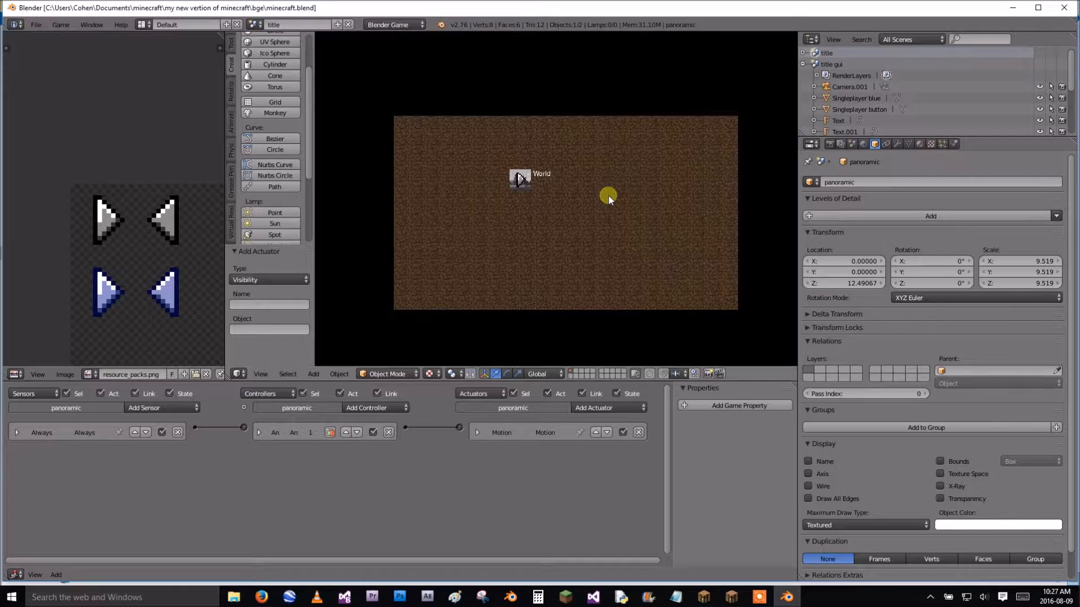
key(Escape)
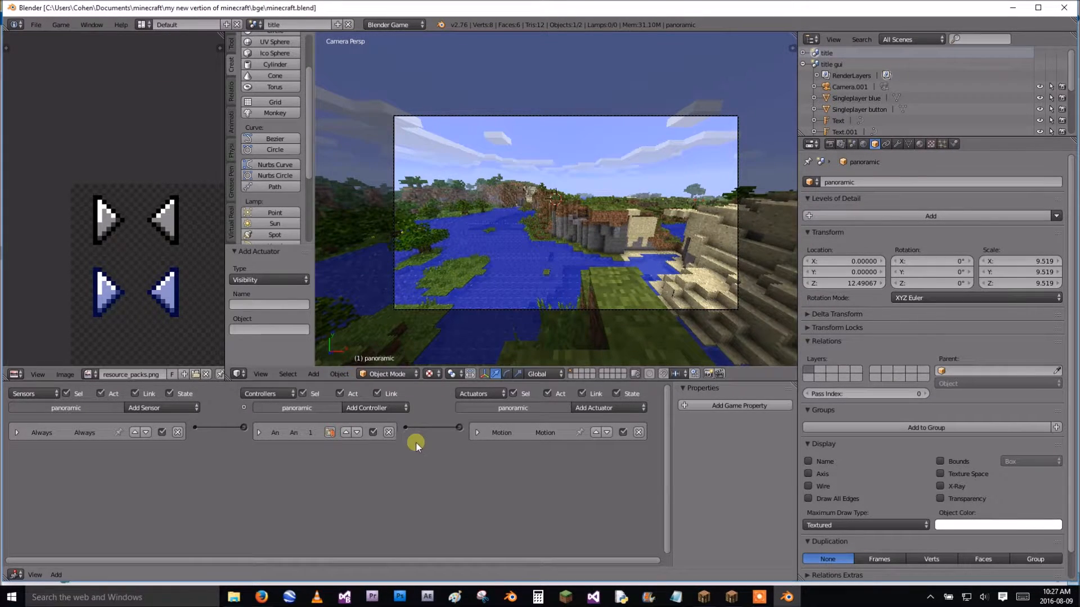
Step: Return to the title gui scene and make Camera.001 above the main menu the active camera
click(293, 24)
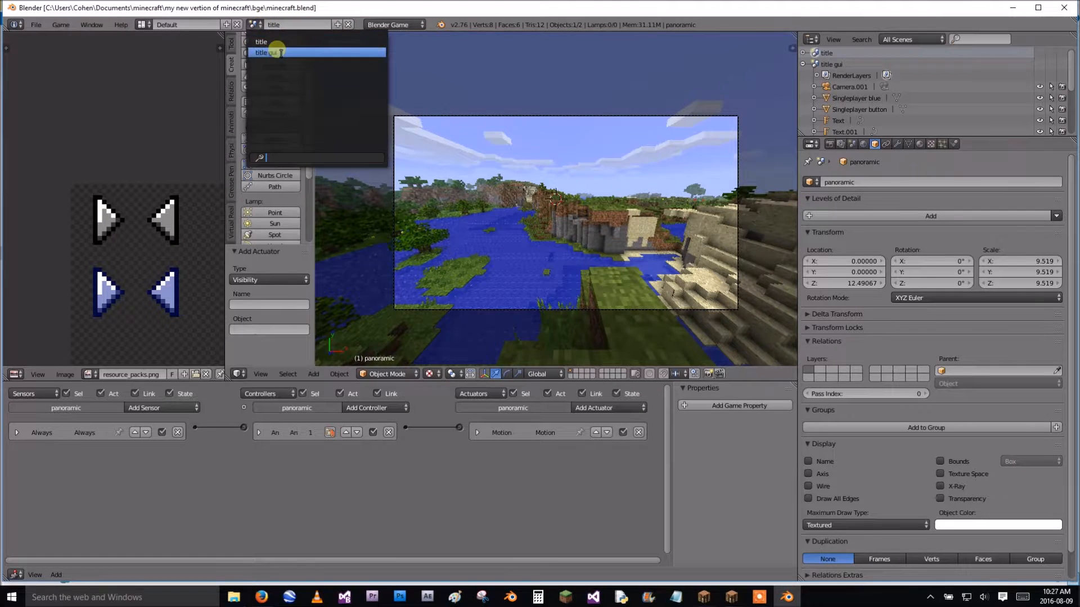
click(276, 46)
middle_click(612, 225)
scroll(610, 224, down, 10)
shift+middle_drag(434, 203, 497, 190)
right_click(497, 194)
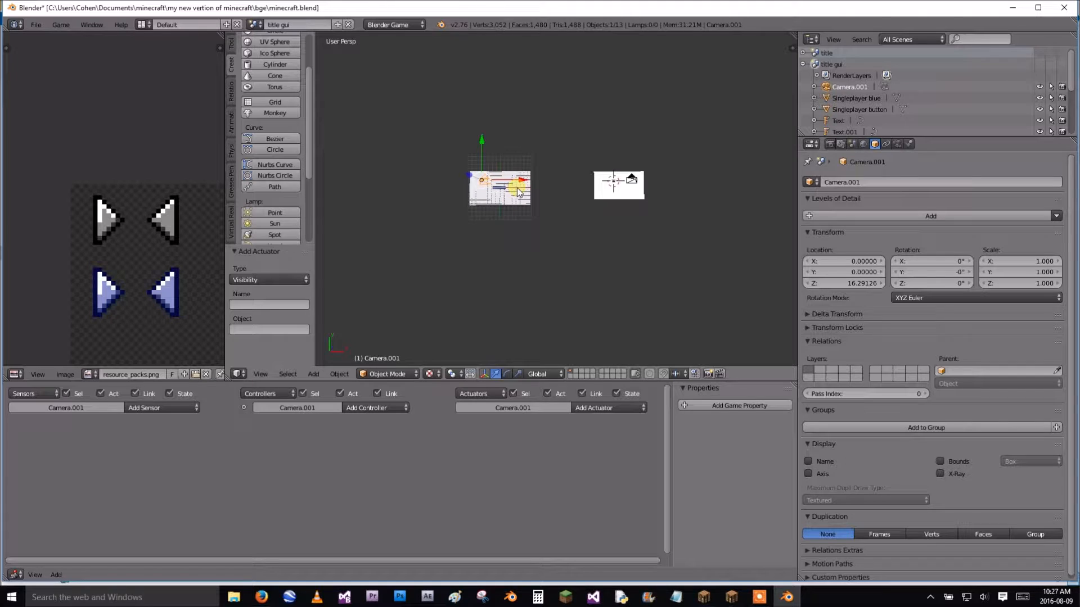
key(ctrl+KP_0)
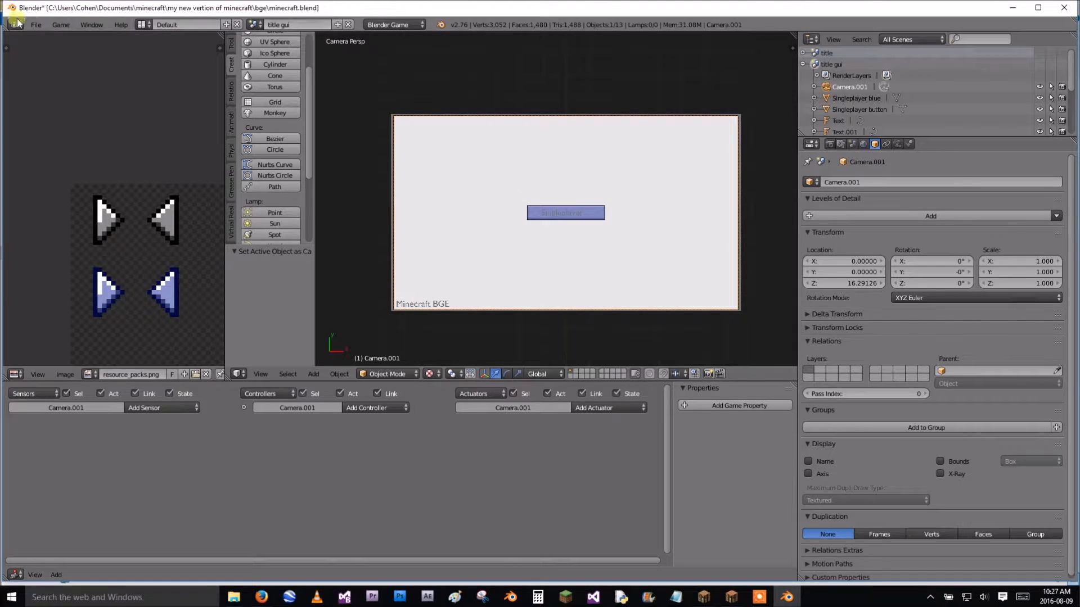
Step: Save the file and switch back to the title scene
click(36, 25)
click(70, 116)
click(255, 24)
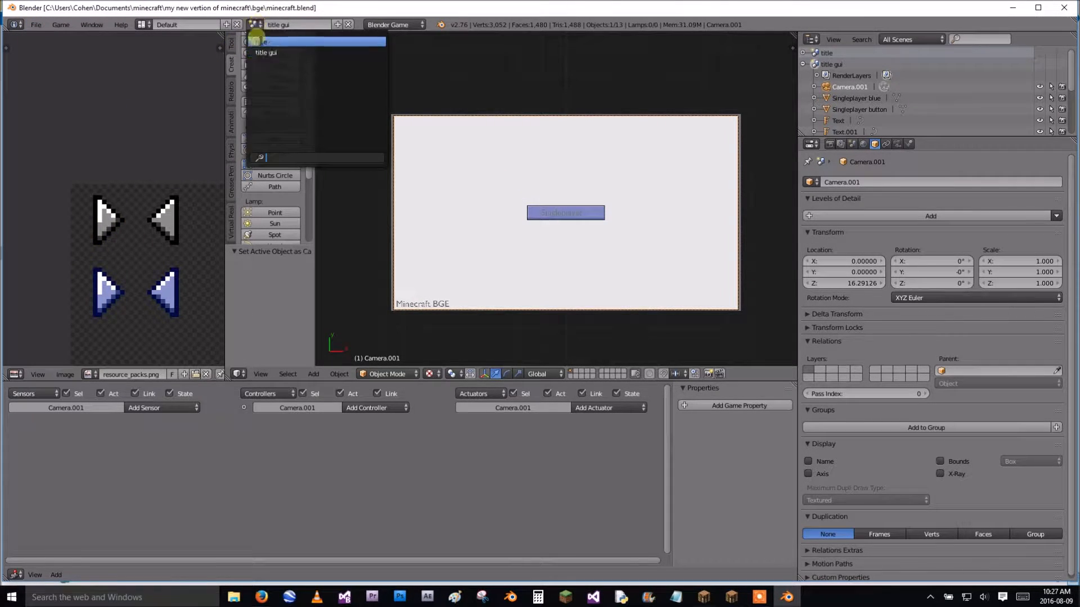
click(261, 42)
Step: Save the title scene over minecraft.blend and start the game
click(36, 25)
click(46, 105)
click(467, 73)
click(1039, 54)
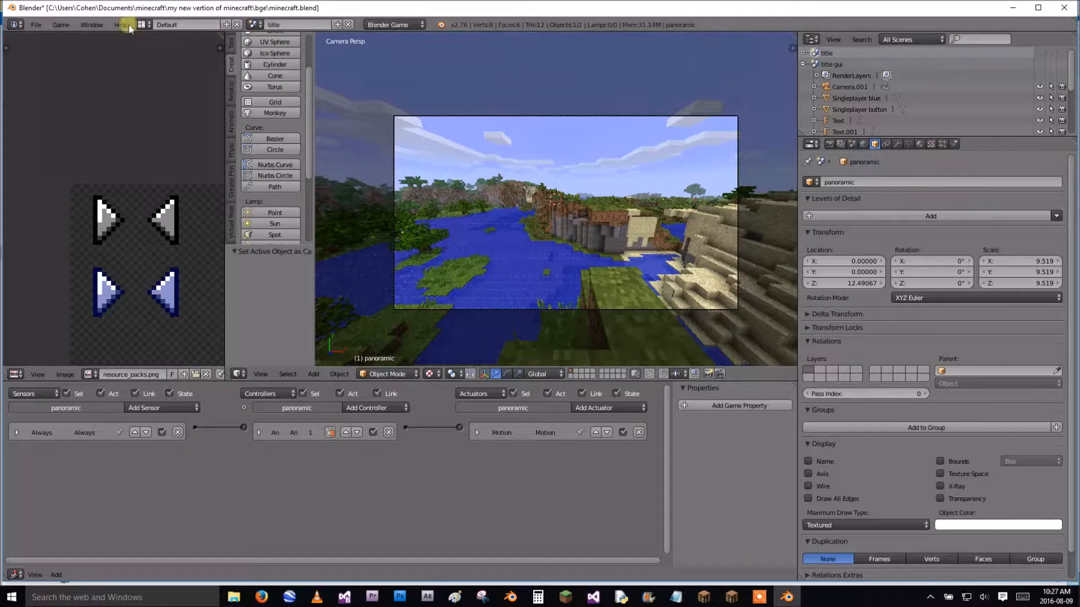
click(37, 24)
click(51, 113)
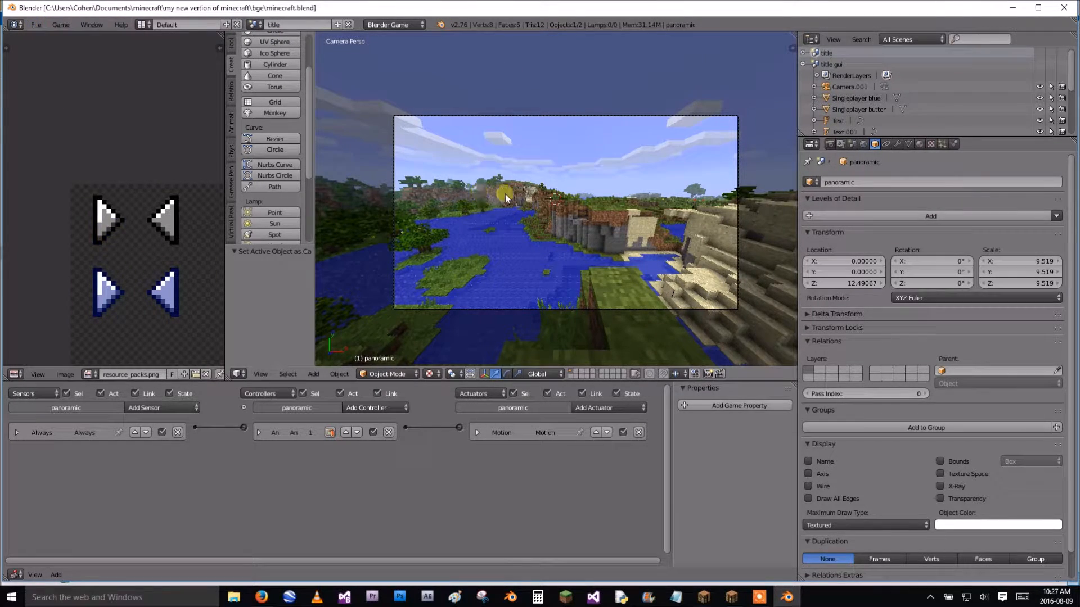
key(ctrl+s)
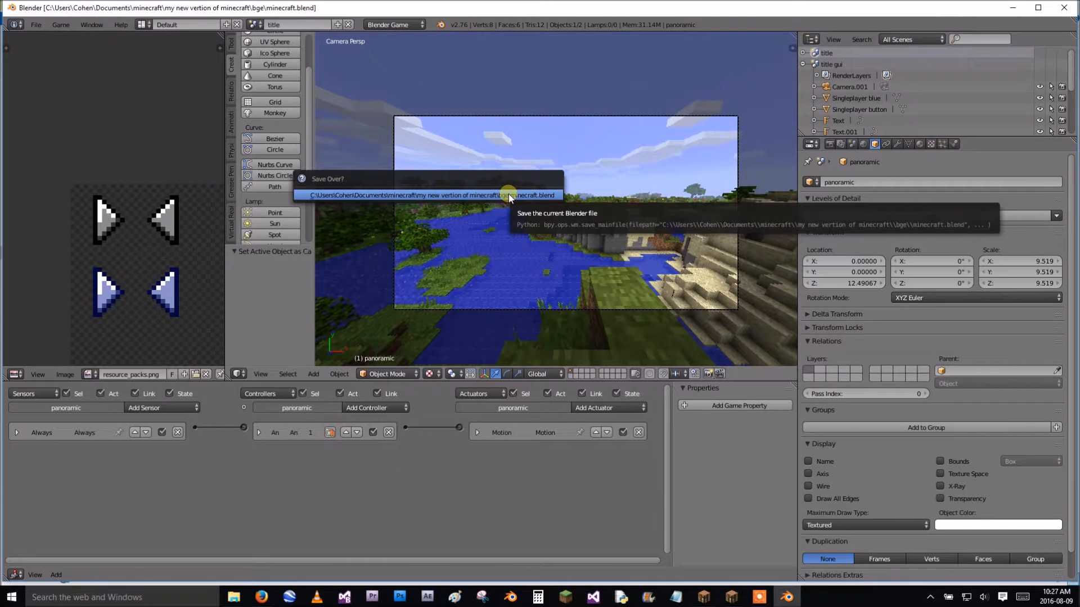
click(509, 194)
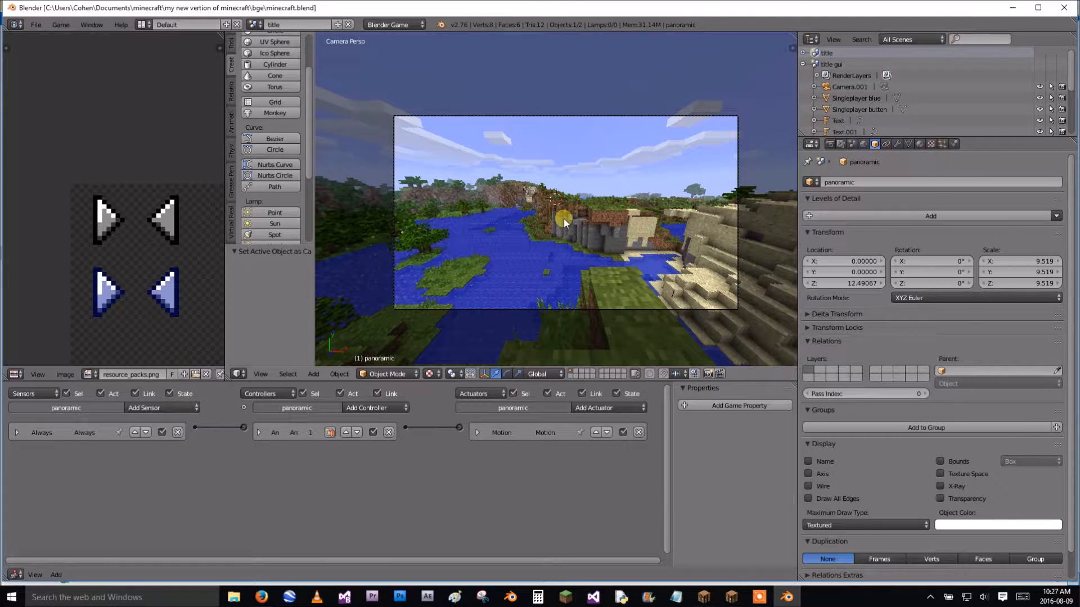
key(p)
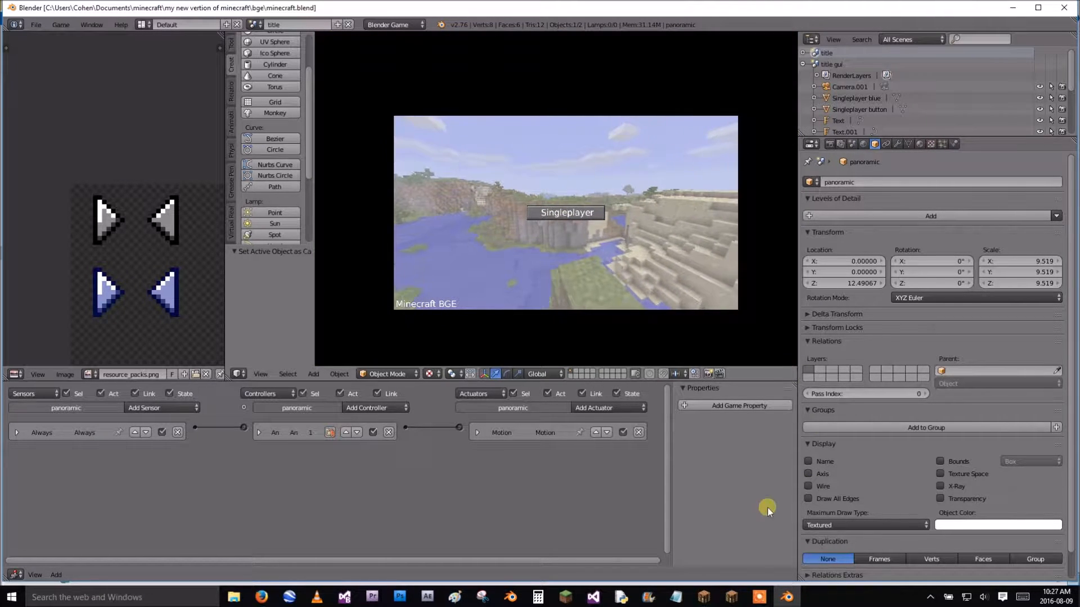
Step: Switch to Minecraft 1.9, leave its world selection, compare its title screen with the running game, and minimize it
click(733, 598)
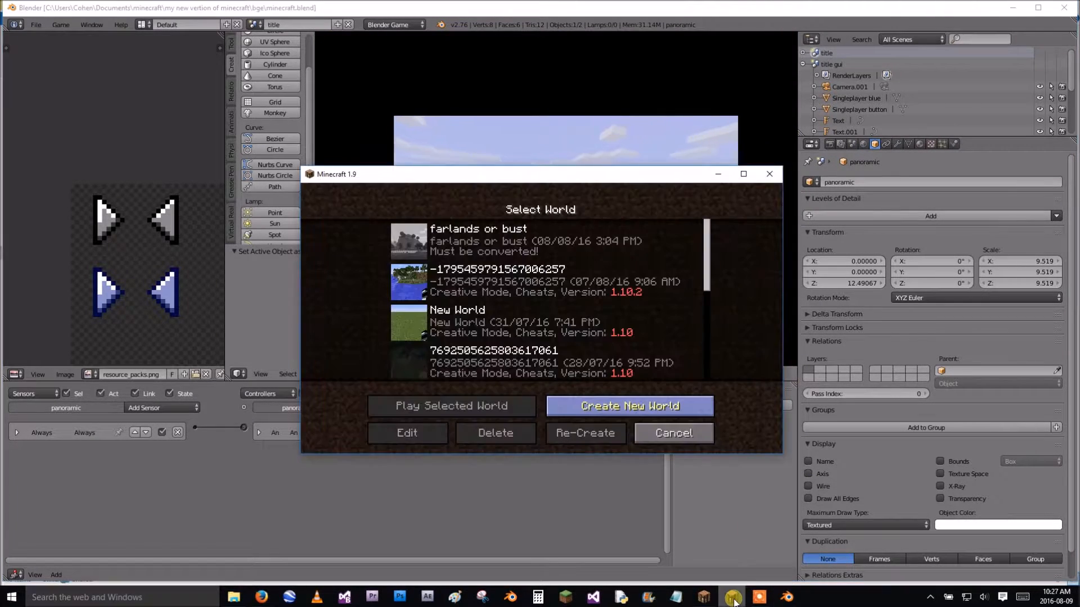
click(675, 433)
drag(577, 179, 959, 99)
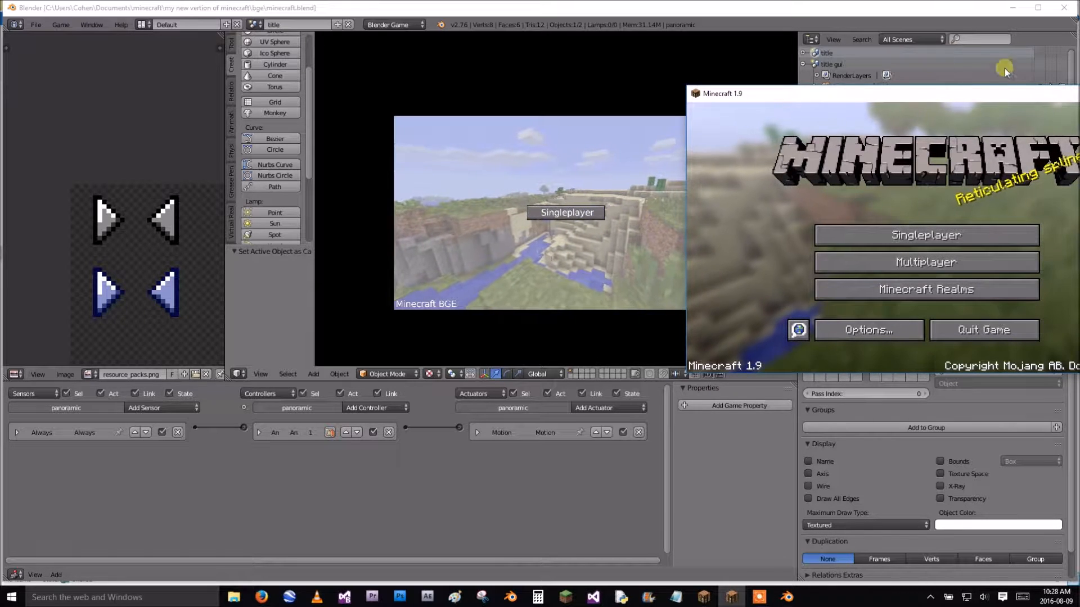
drag(995, 95, 540, 136)
click(652, 133)
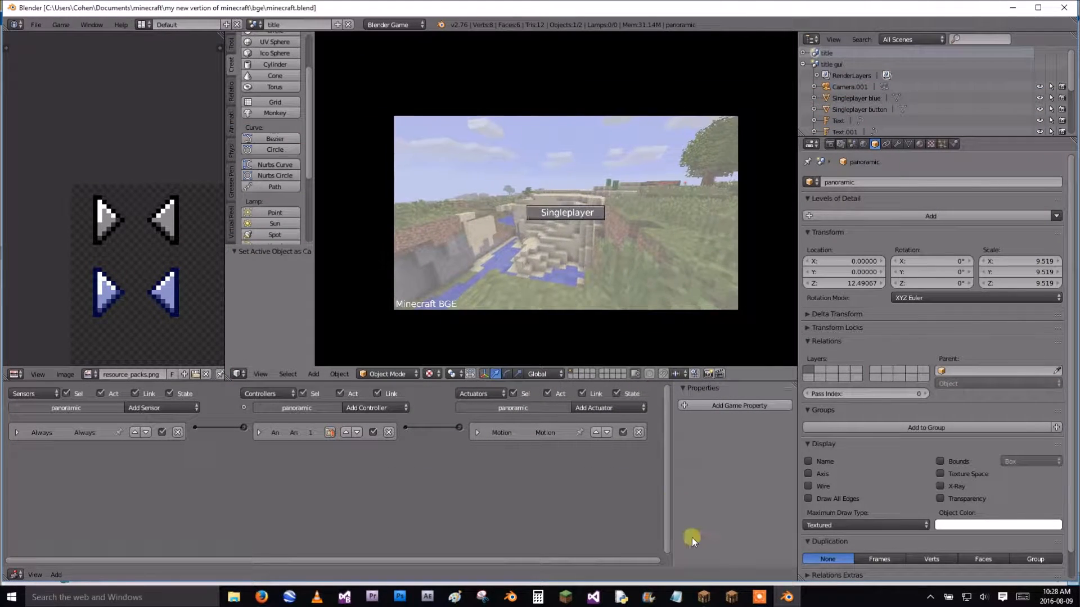
Step: Bring Minecraft 1.9 back up, open its Singleplayer world list for comparison, and return to the running Blender game
click(731, 597)
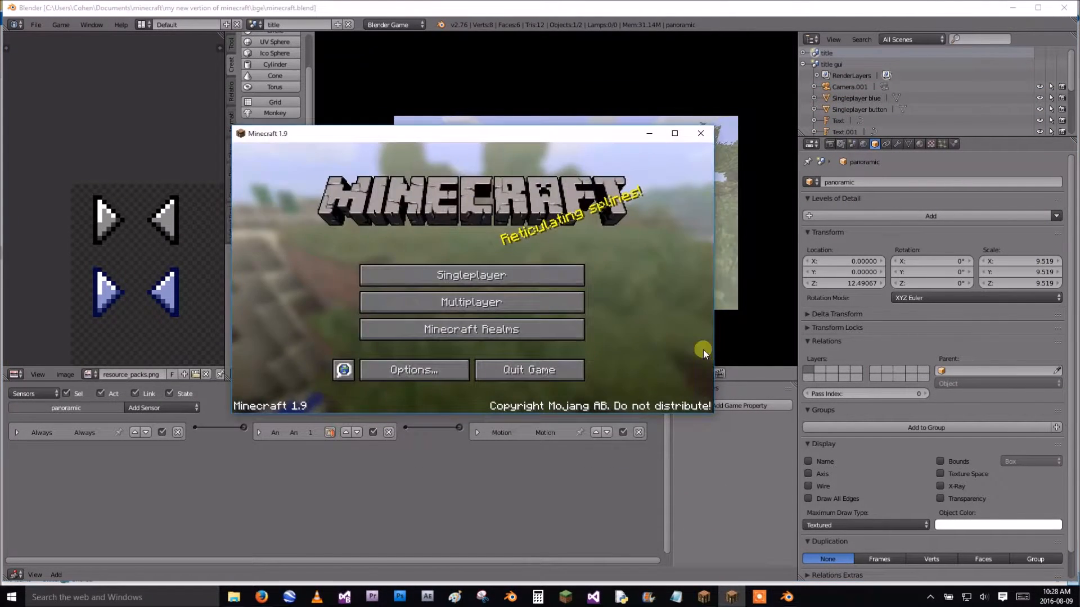
click(464, 281)
drag(546, 133, 388, 310)
click(732, 471)
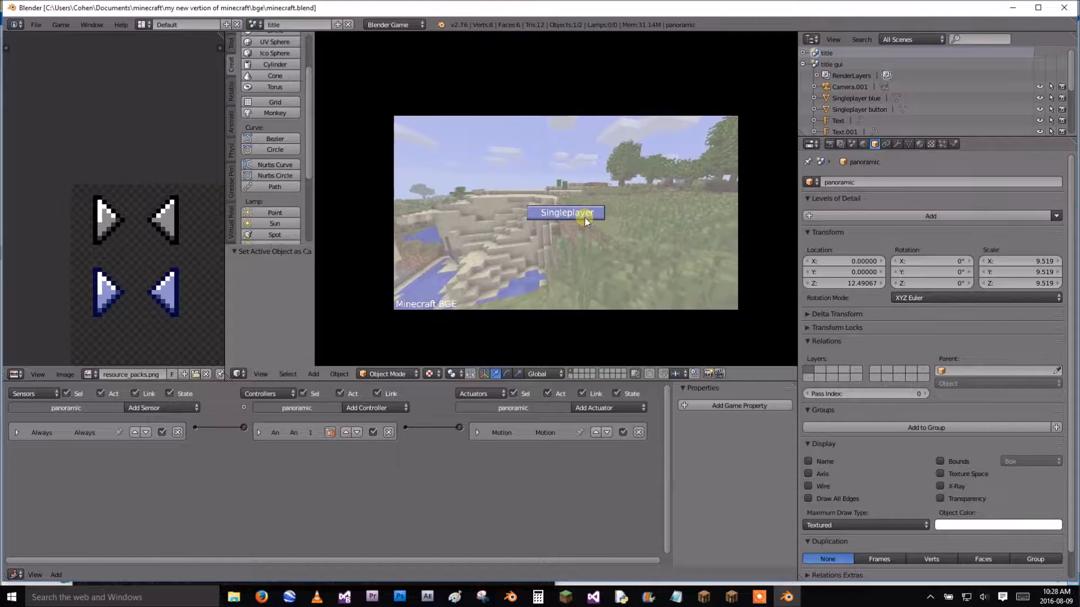
Step: Open the world selection from Singleplayer in the running game, test the play icon's mouse-over reaction, and stop the game
click(584, 217)
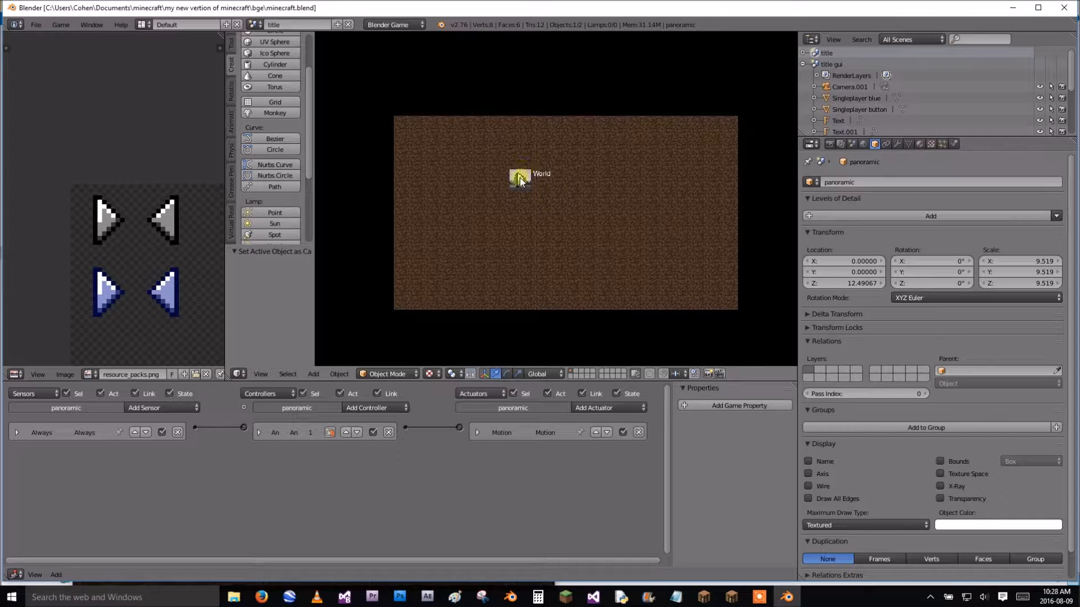
key(Escape)
Step: Switch to the title gui scene, select the over play button above the world thumbnail, and show its physics settings
click(255, 25)
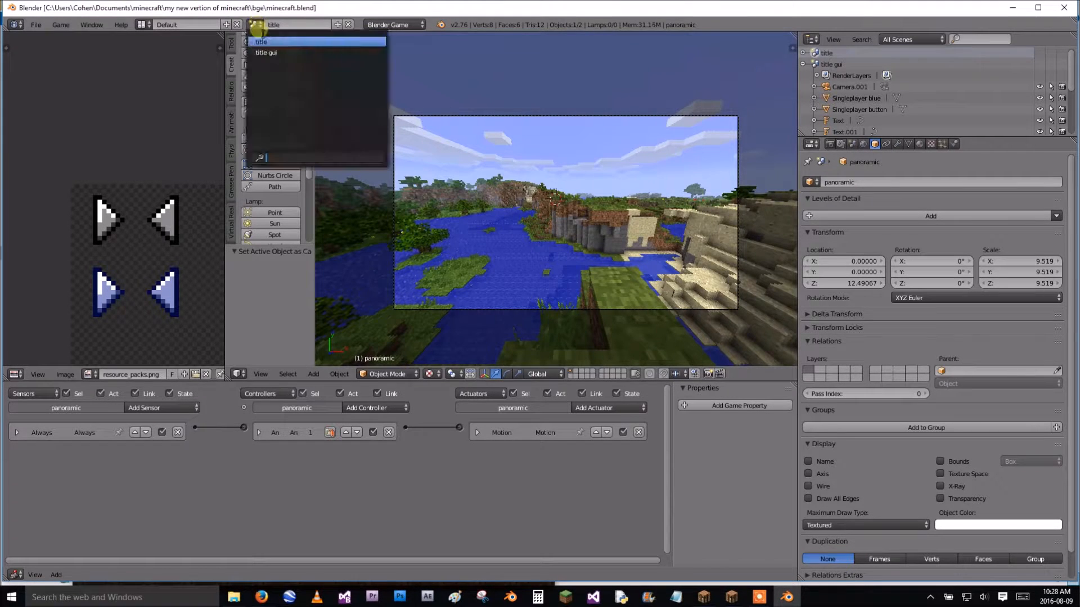
click(276, 54)
middle_drag(513, 237, 545, 196)
scroll(657, 308, down, 4)
shift+middle_drag(705, 252, 394, 301)
scroll(458, 229, up, 3)
shift+middle_drag(458, 229, 586, 263)
scroll(405, 270, up, 5)
middle_drag(364, 277, 417, 236)
shift+middle_drag(417, 236, 518, 282)
right_click(439, 252)
middle_drag(444, 251, 542, 210)
click(954, 144)
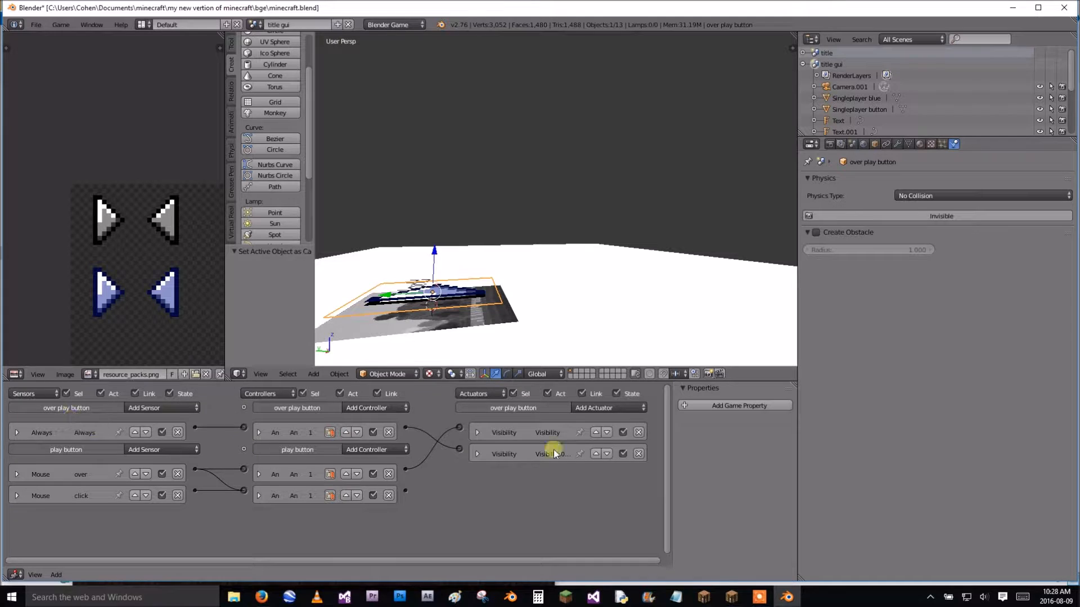
Step: Review the over play button's two Visibility actuators, its Always sensor, and the play button's mouse over sensor
click(482, 454)
click(476, 453)
click(477, 427)
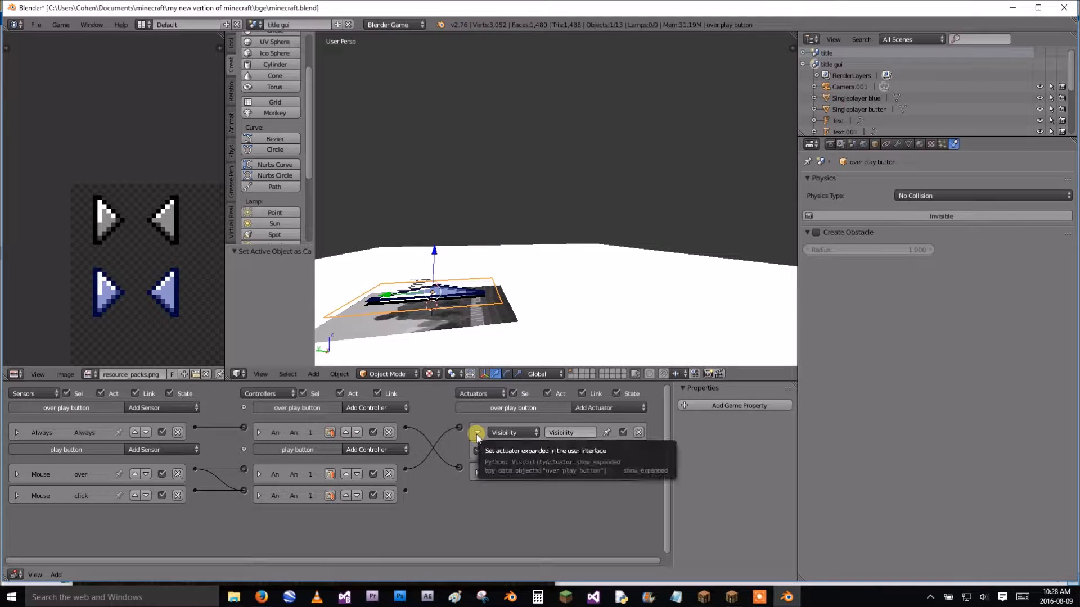
click(477, 433)
click(14, 476)
click(18, 476)
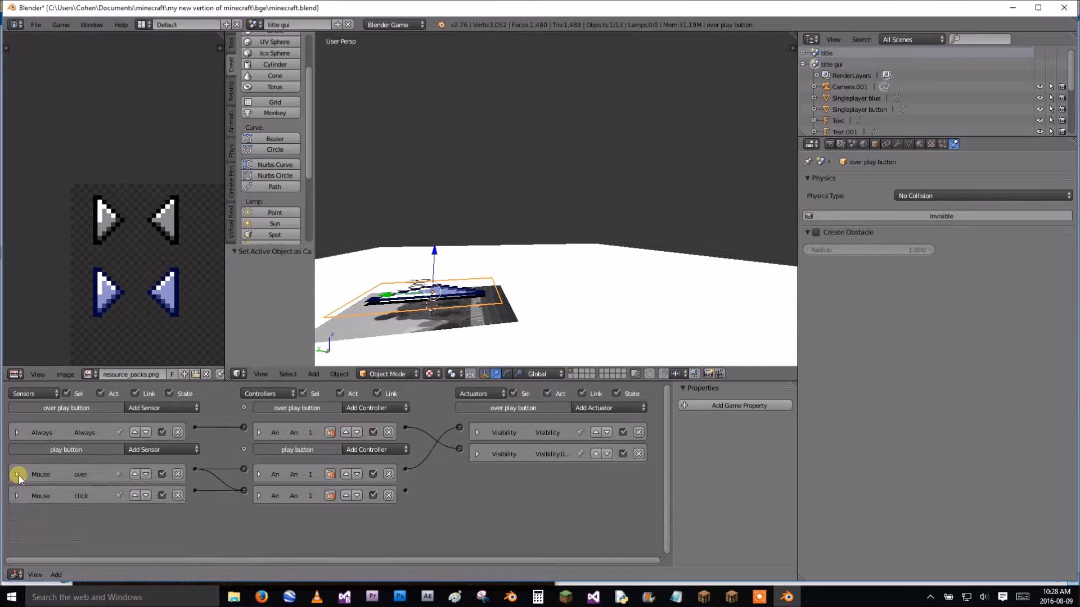
click(18, 433)
click(16, 432)
Step: Return to the camera view, save the file, and switch to the title scene
key(KP_0)
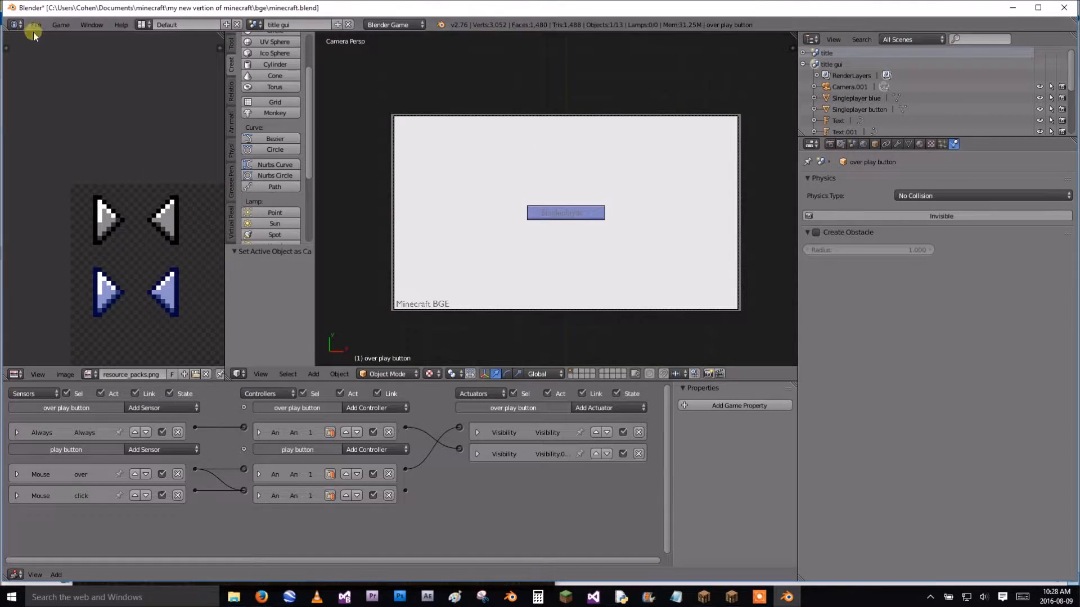
click(35, 25)
click(62, 111)
click(254, 25)
click(270, 35)
Step: Run the game, enter the world selection from Singleplayer to check the play icon, and quit the game
click(552, 216)
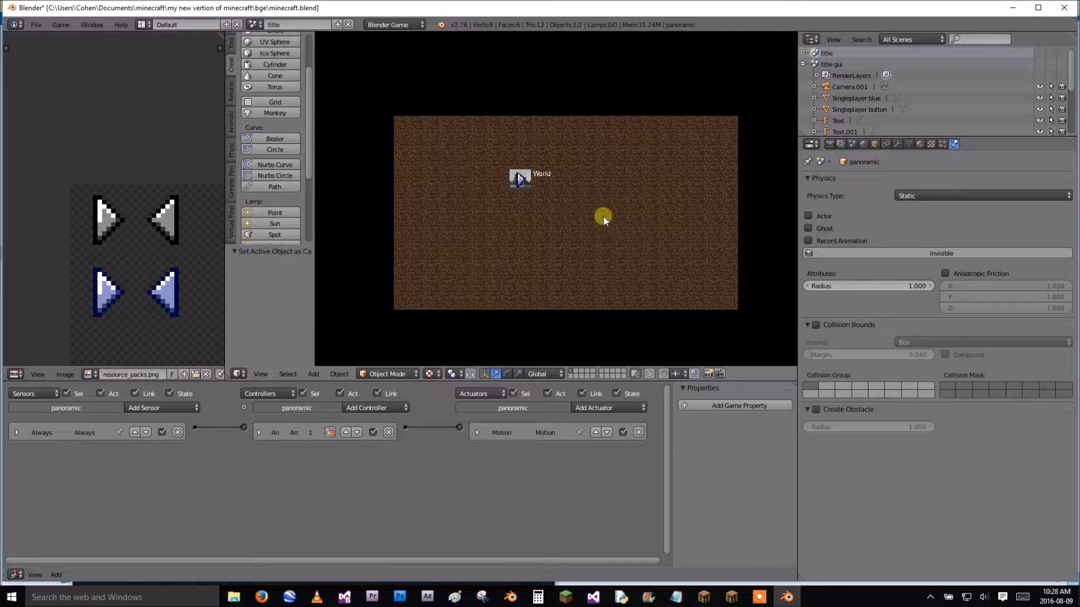
key(Escape)
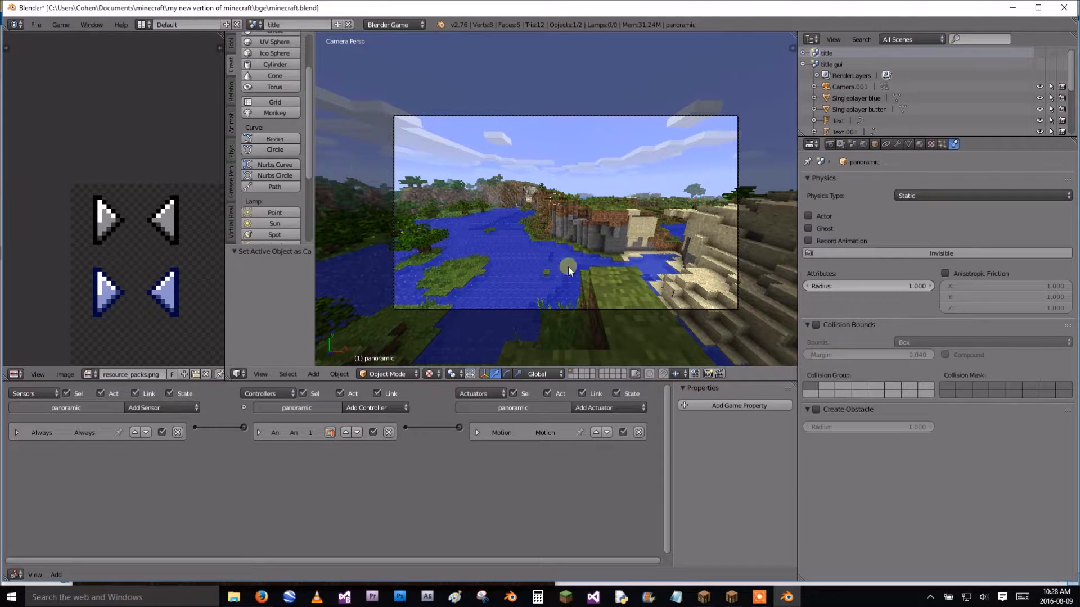
Step: Switch back to the title gui scene and check the pulse and skip settings of the over play button's Always sensor
click(254, 25)
click(270, 47)
middle_drag(690, 231, 904, 197)
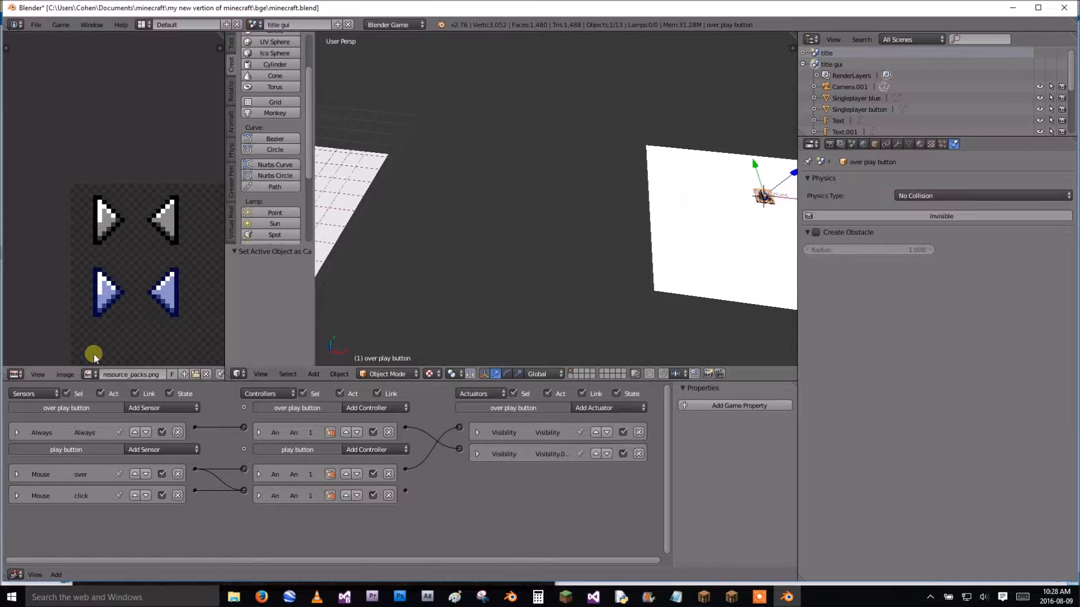
middle_drag(542, 294, 150, 397)
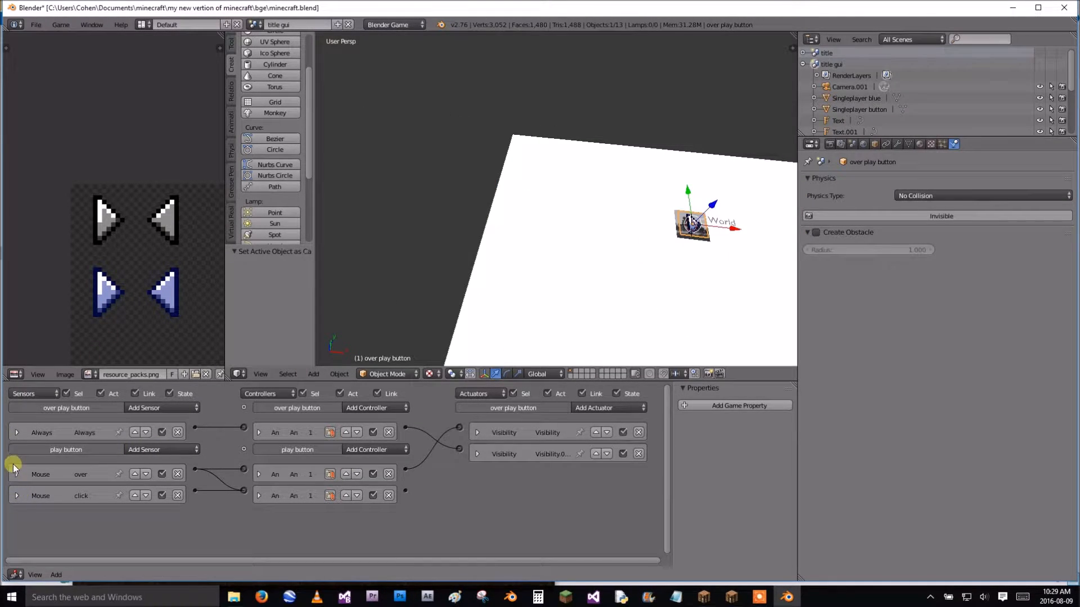
click(17, 433)
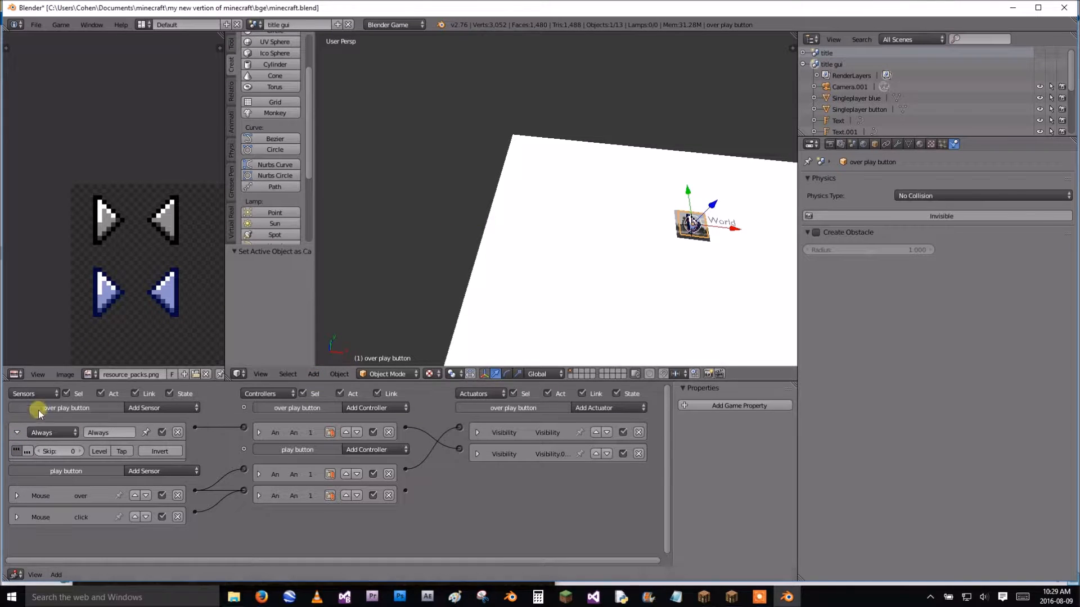
click(58, 454)
click(17, 433)
click(17, 432)
Step: Save the title gui scene from the camera view, then switch to the title scene and save again
key(KP_0)
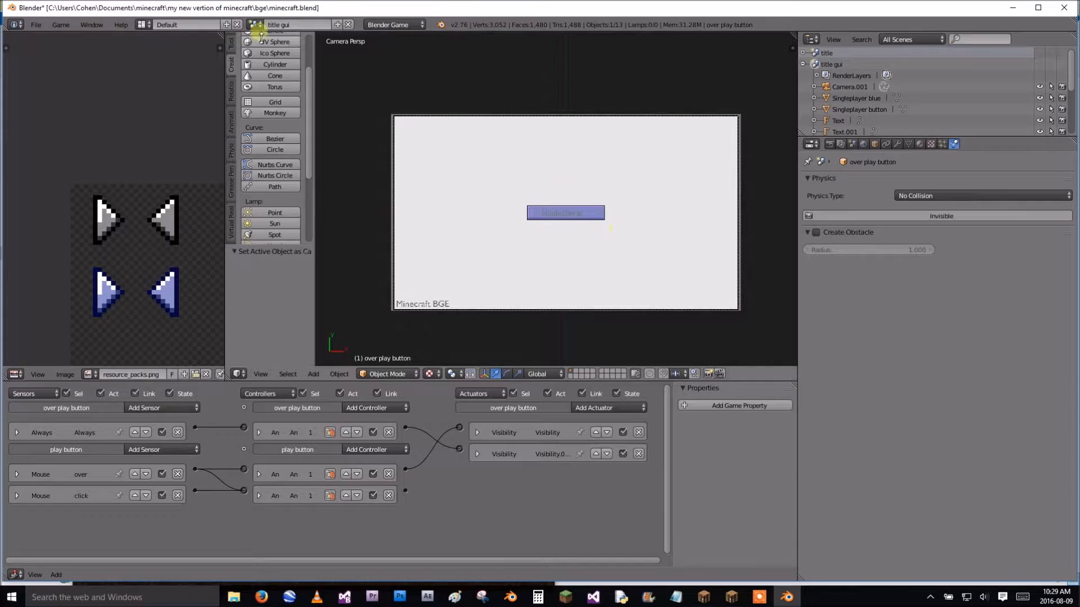
click(36, 25)
click(74, 114)
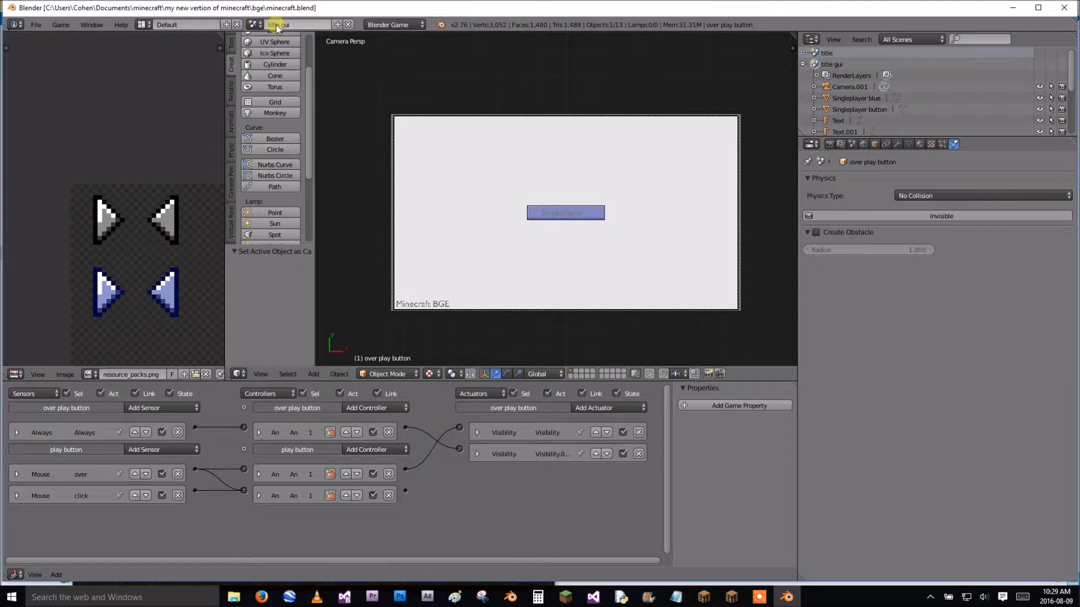
click(256, 25)
click(267, 40)
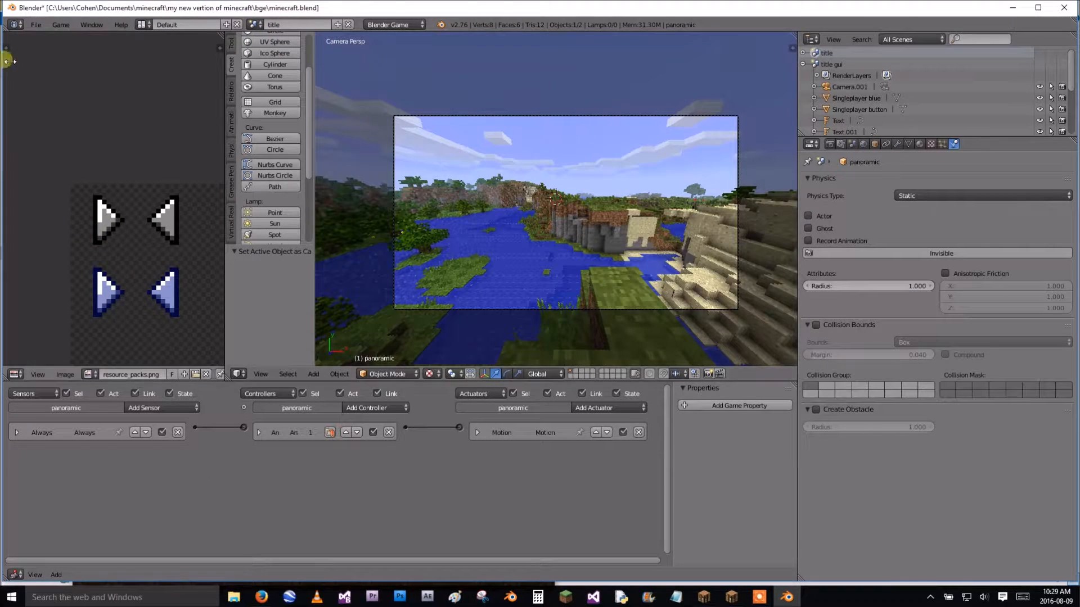
click(34, 24)
click(49, 112)
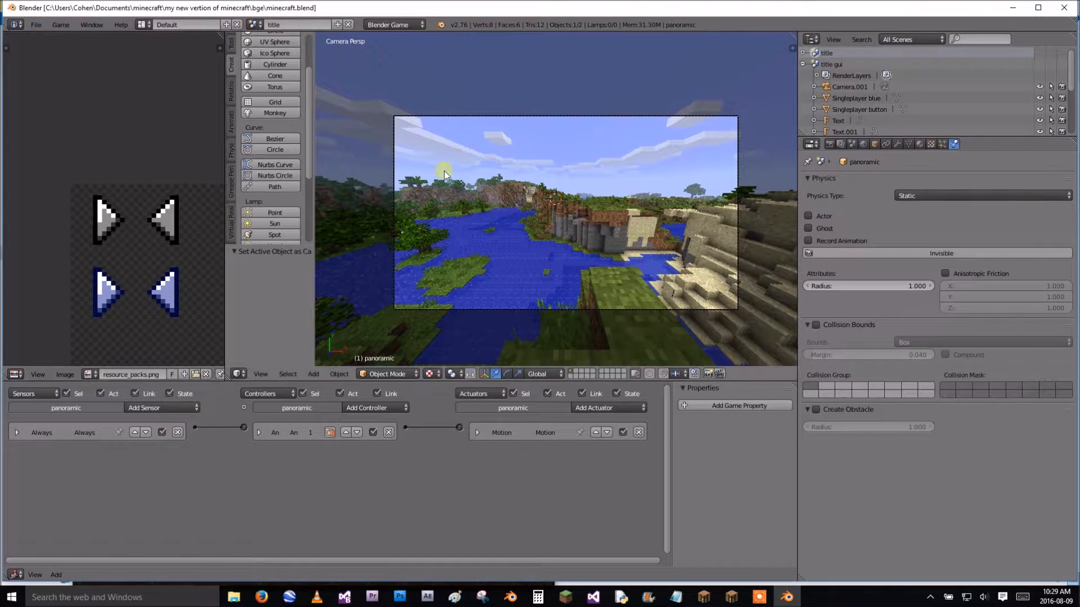
Step: Start the game, go through Singleplayer to the world selection, test the play icon, and end the game
key(p)
click(543, 194)
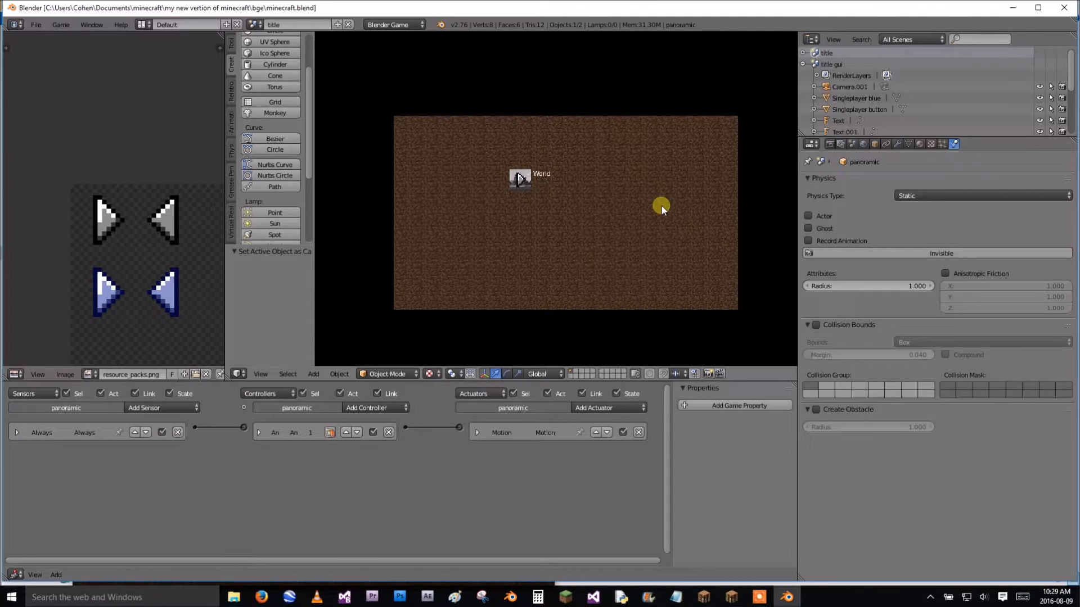
key(Escape)
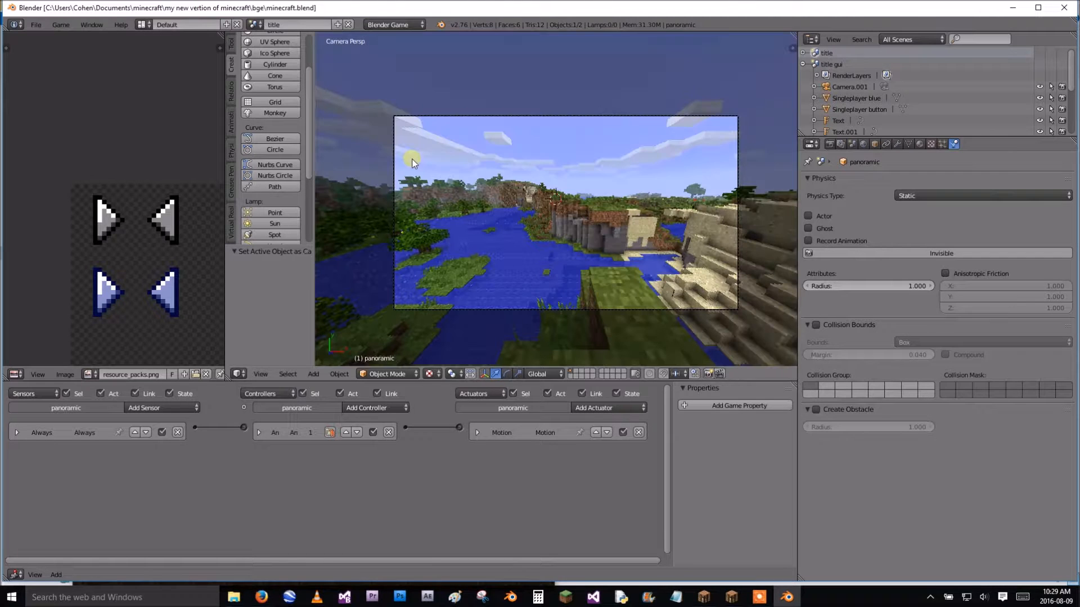
Step: In the title gui scene, select the Singleplayer text, blue overlay and button together and move them up about 0.229 along Y
click(254, 24)
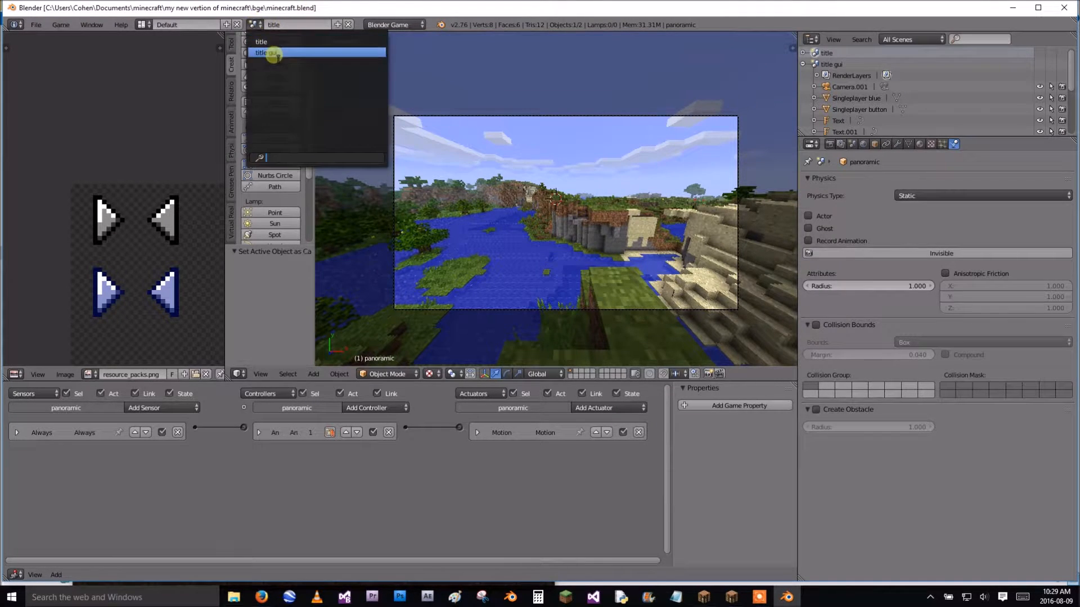
click(276, 55)
right_click(589, 212)
middle_drag(589, 212, 545, 250)
right_click(541, 268)
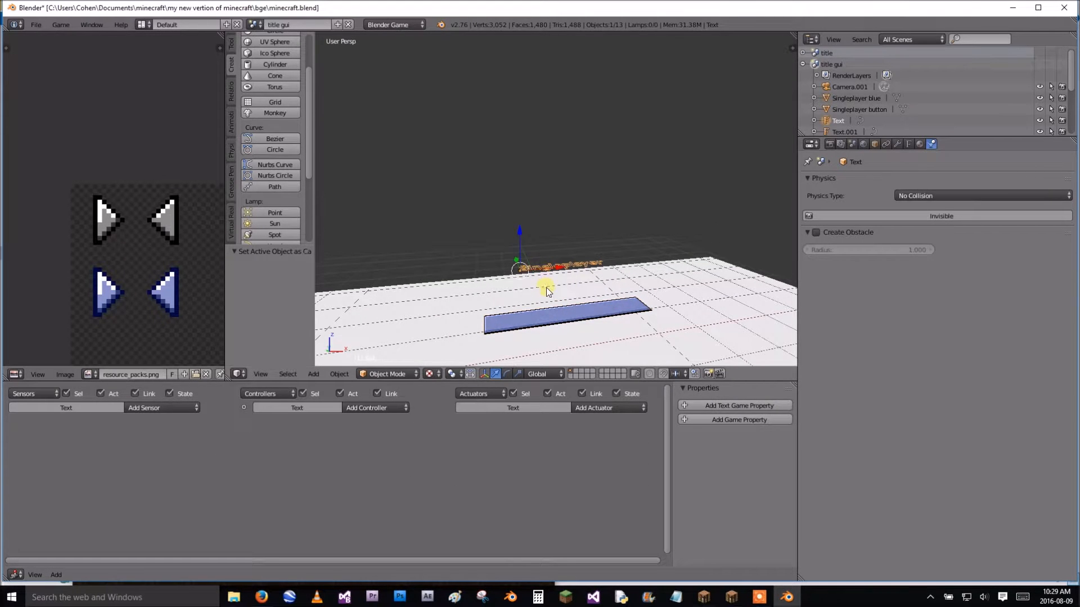
middle_drag(549, 320, 535, 207)
right_click(533, 211)
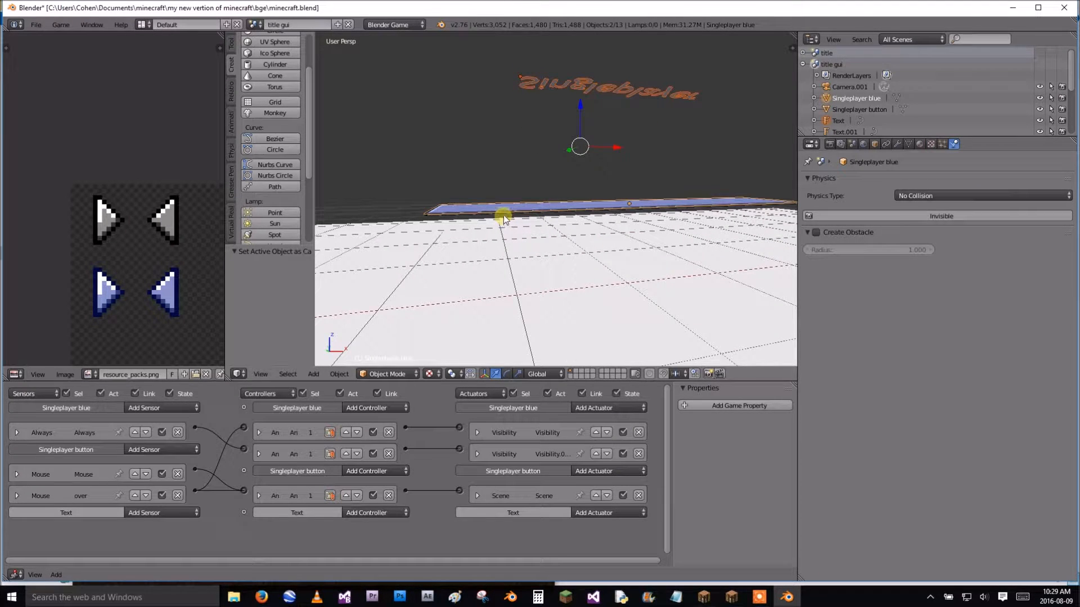
right_click(504, 213)
middle_drag(557, 198, 561, 241)
key(KP_0)
key(g)
key(y)
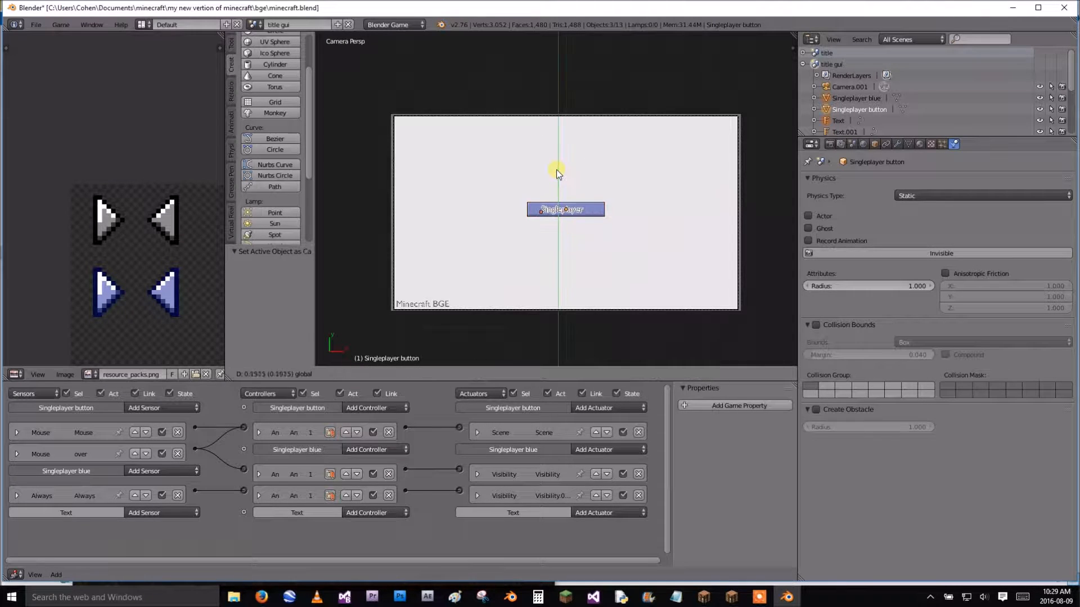
click(556, 169)
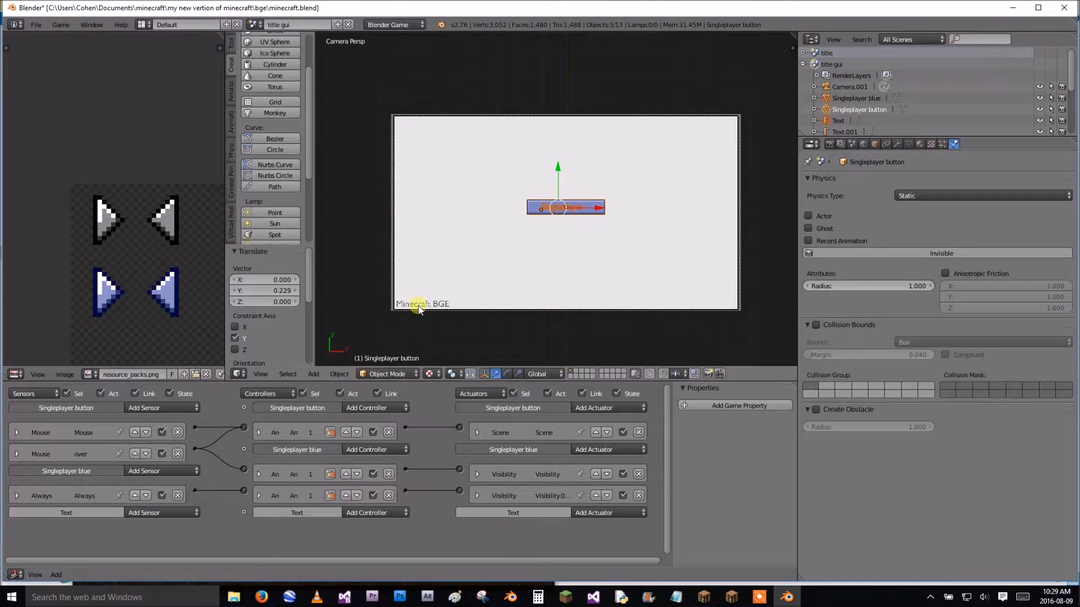
Step: Scale the Minecraft BGE text down to about 0.806 of its size
right_click(417, 309)
key(s)
click(494, 303)
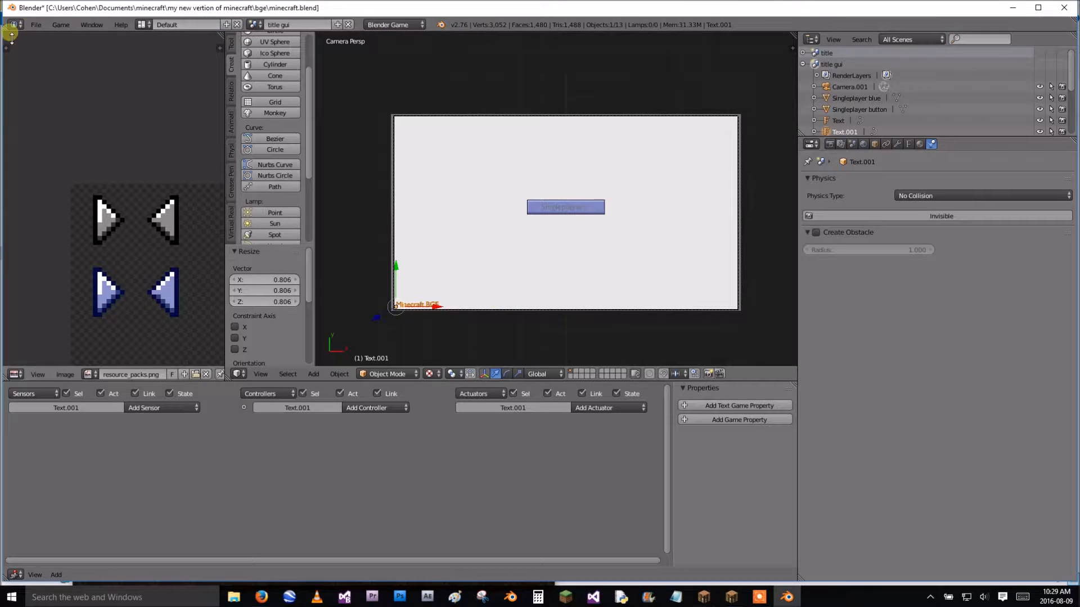
Step: Save the resized title gui and switch to the title scene
click(33, 26)
click(118, 105)
click(255, 25)
click(261, 41)
Step: Show the system console, examine its game engine output for errors, and minimize it
click(91, 25)
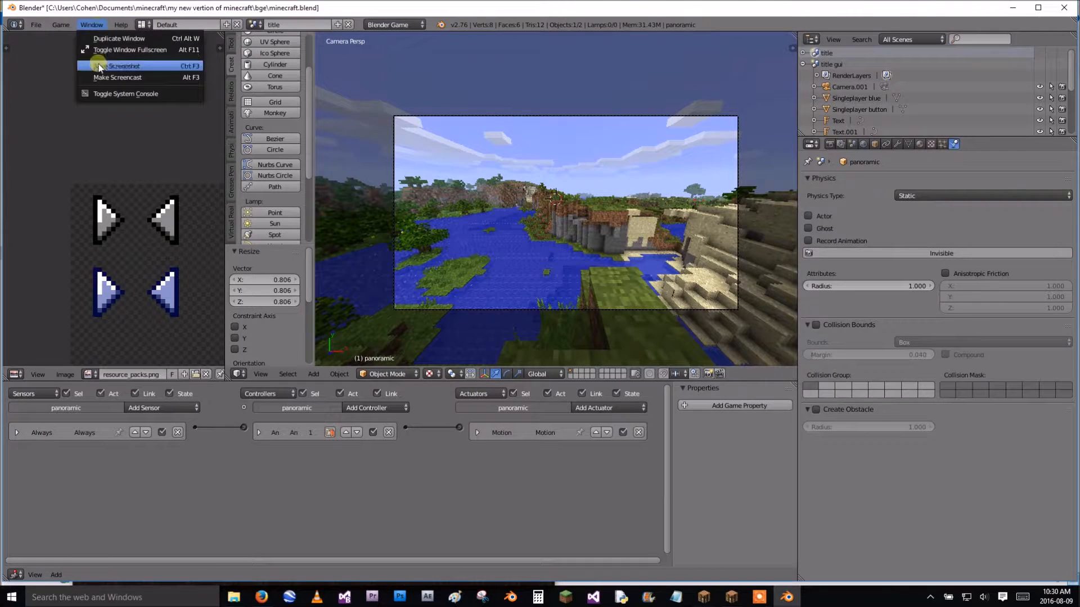
click(118, 92)
scroll(442, 217, down, 4)
scroll(438, 252, up, 10)
scroll(429, 270, down, 4)
scroll(429, 275, up, 8)
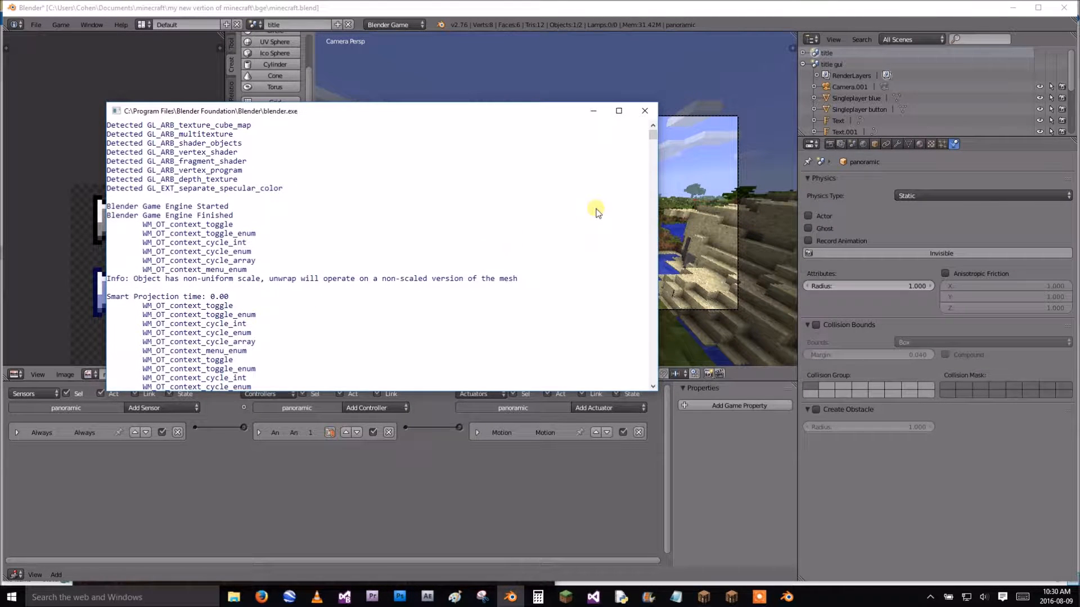
scroll(468, 275, up, 2)
scroll(360, 325, down, 5)
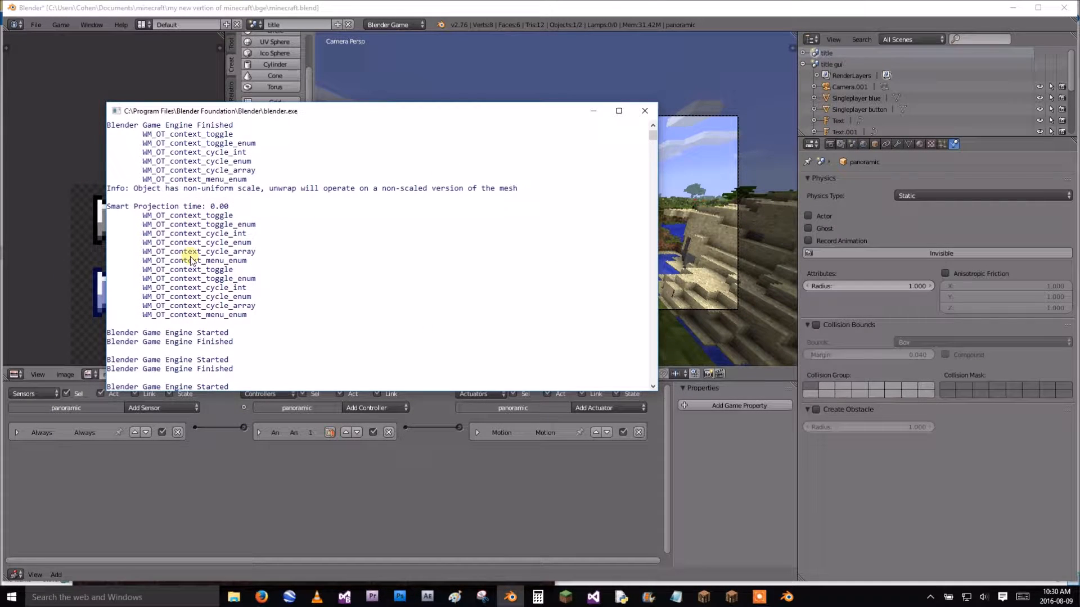
scroll(337, 339, down, 6)
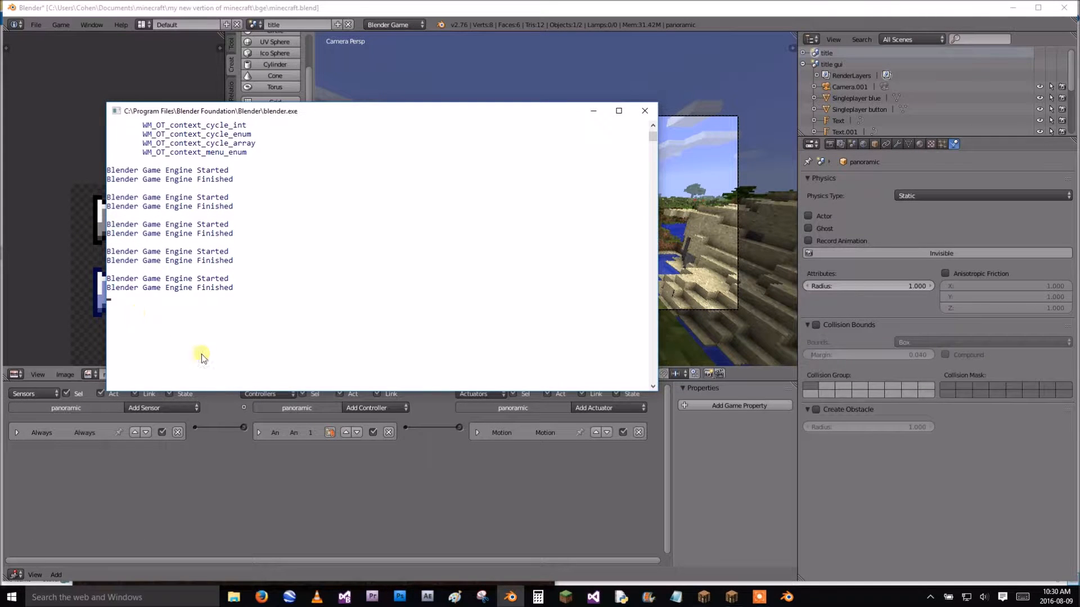
click(594, 110)
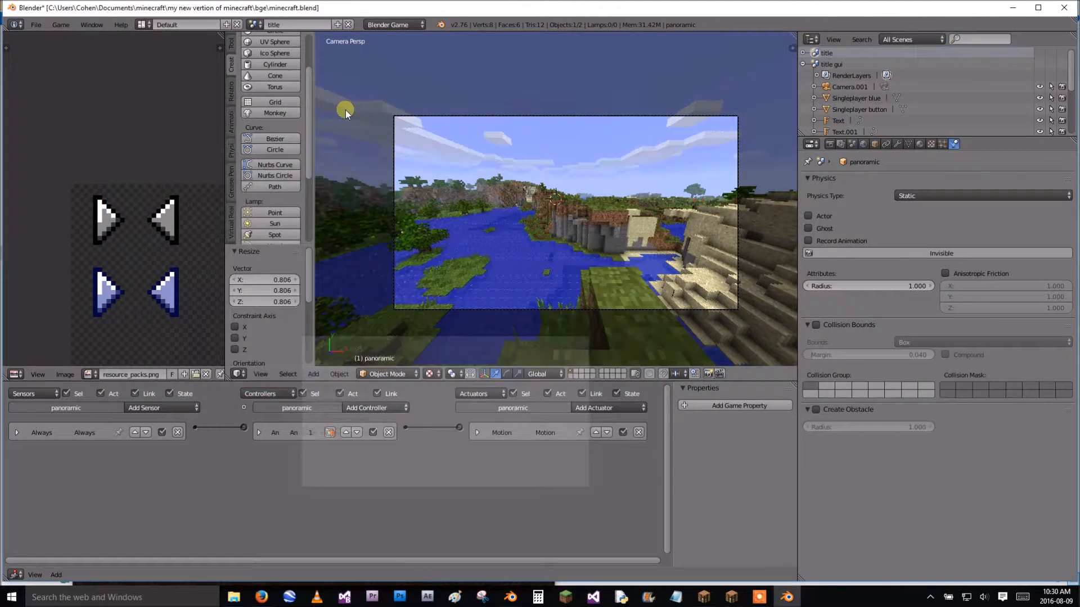
Step: Save the title scene over minecraft.blend
click(43, 23)
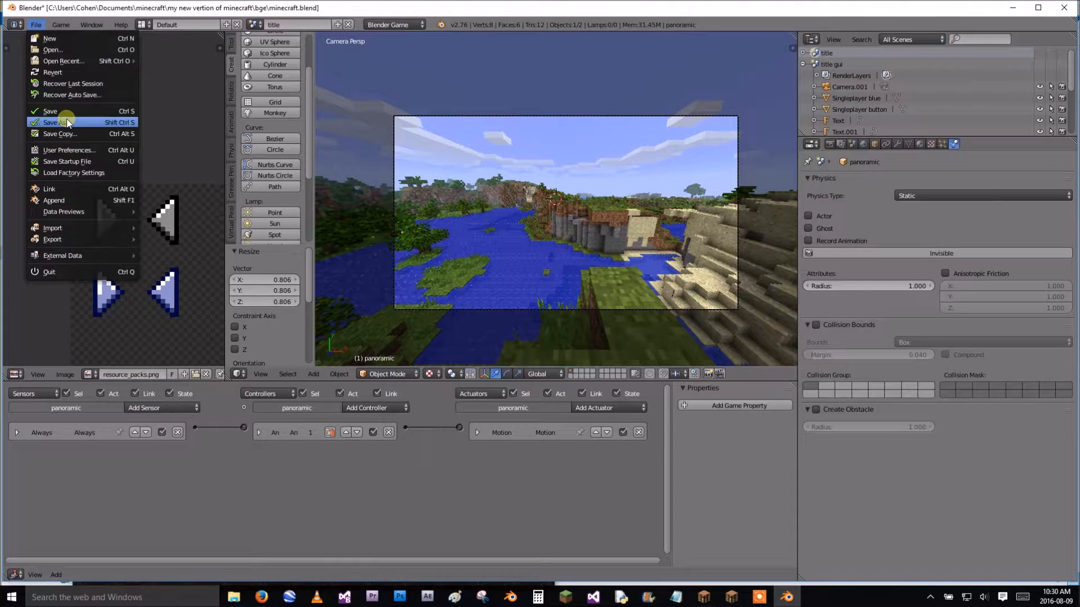
click(68, 113)
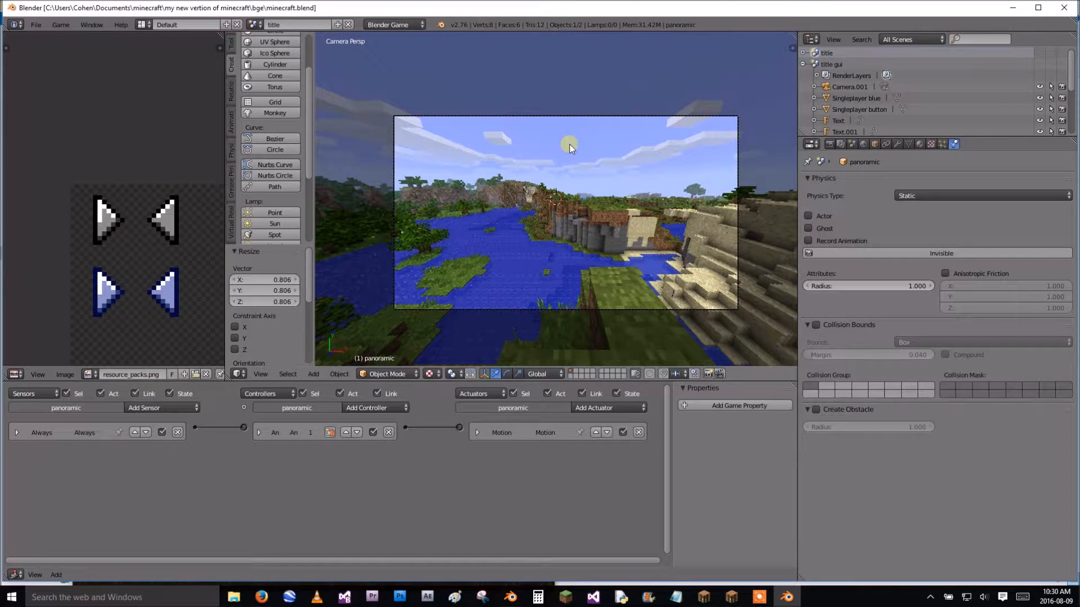
Step: Select the title scene's camera to view its logic and bring up Minecraft 1.9 for comparison
right_click(521, 310)
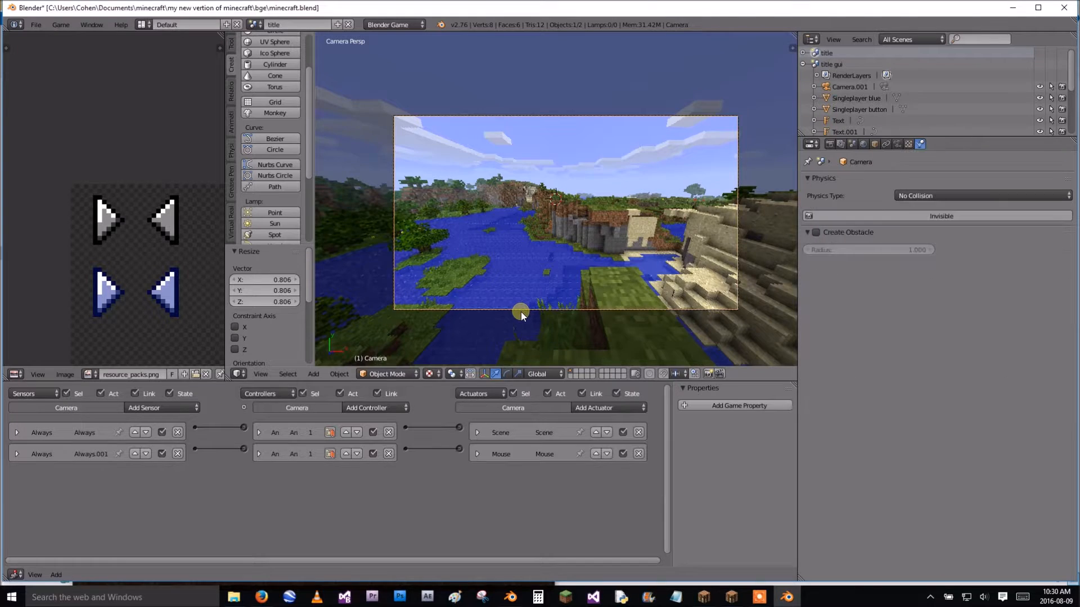
middle_drag(520, 311, 536, 249)
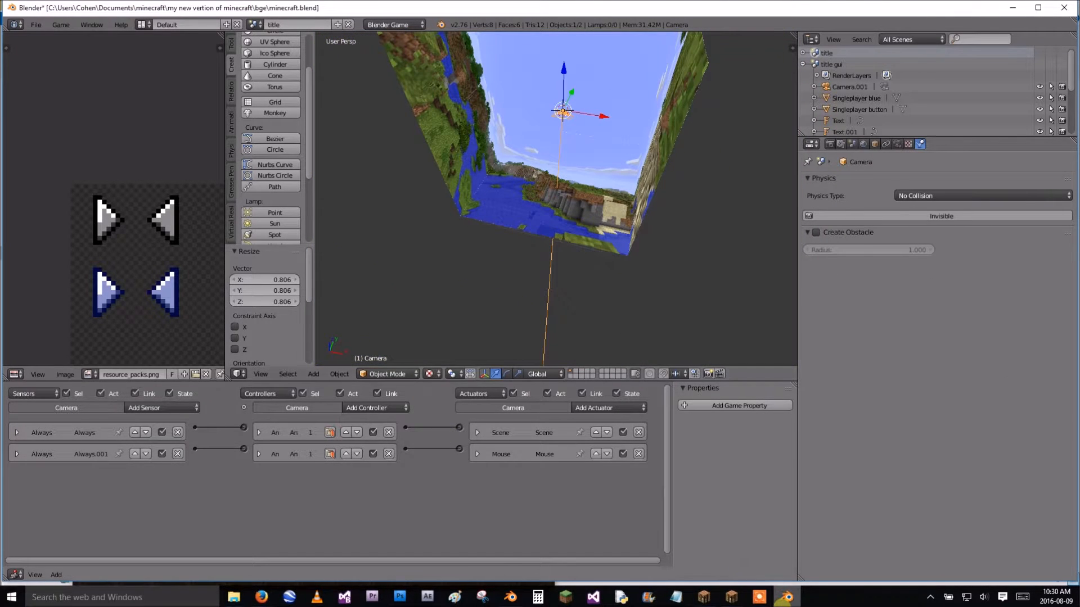
click(731, 597)
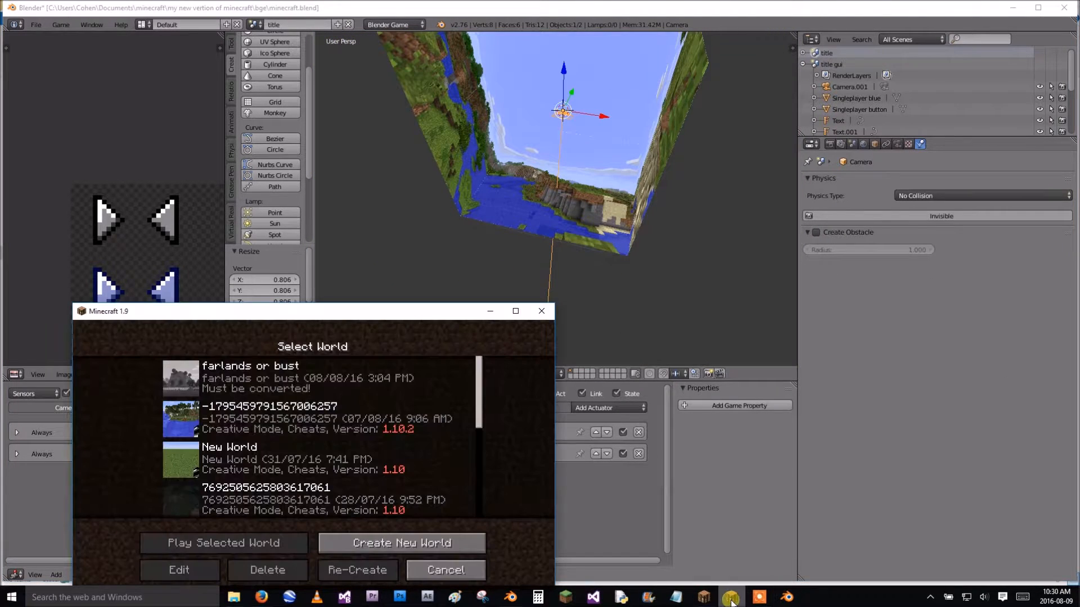
Step: Leave Minecraft's world selection to view its title screen, and minimize the game window and recording controls to return to Blender
click(446, 569)
drag(439, 311, 734, 136)
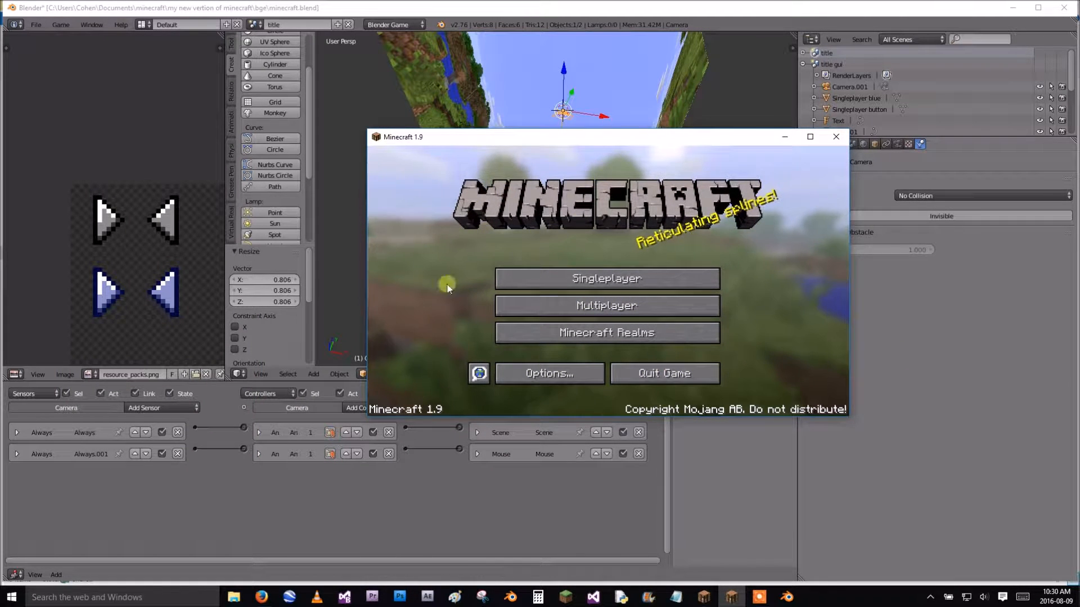
click(785, 139)
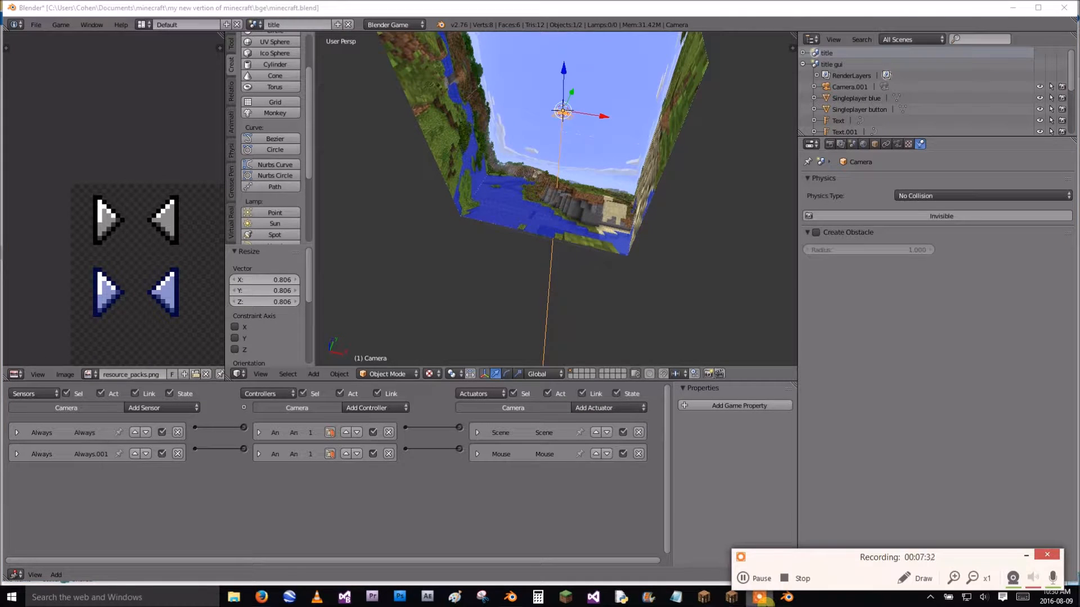
click(1026, 556)
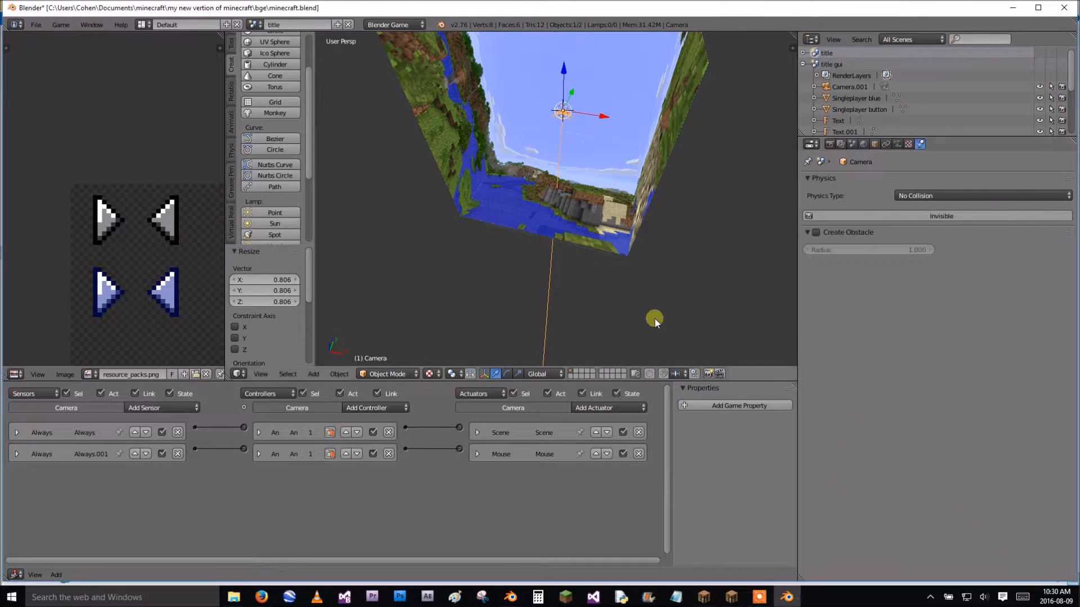
key(KP_0)
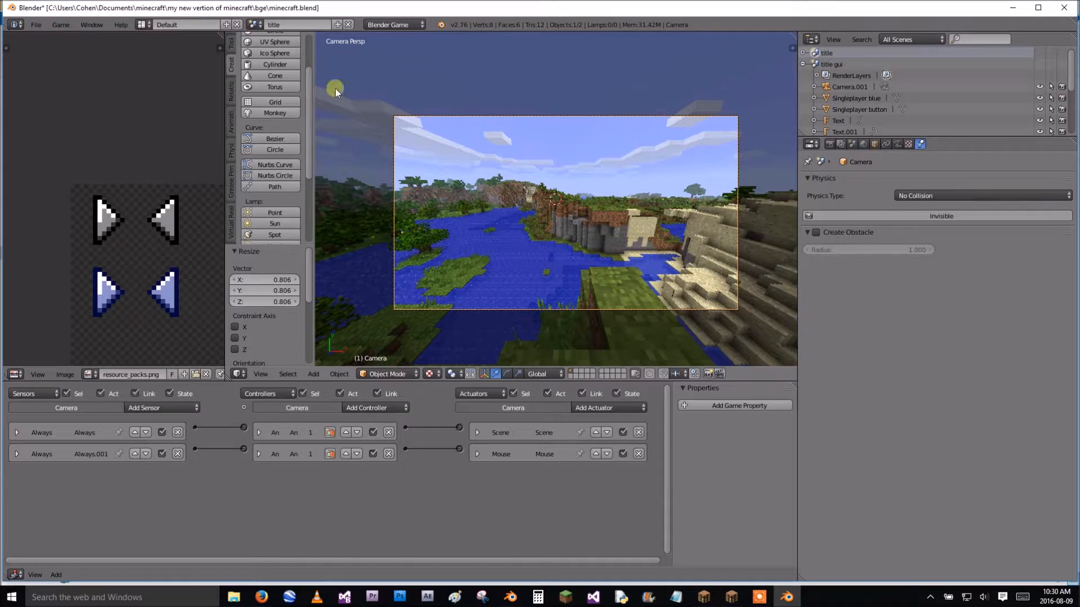
click(253, 25)
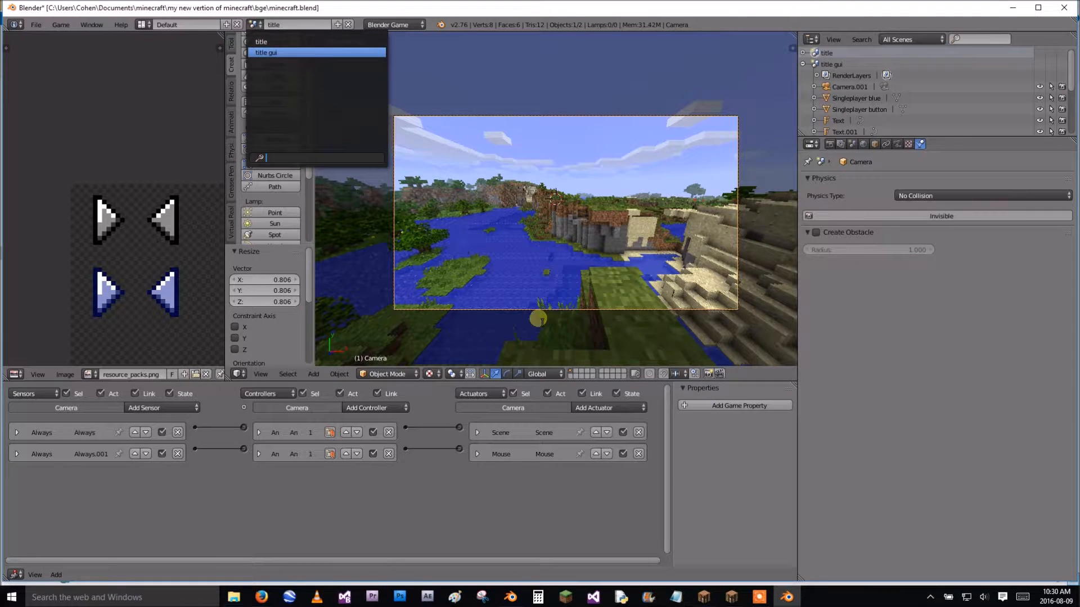
click(812, 380)
middle_drag(625, 292, 573, 192)
key(KP_0)
key(shift+a)
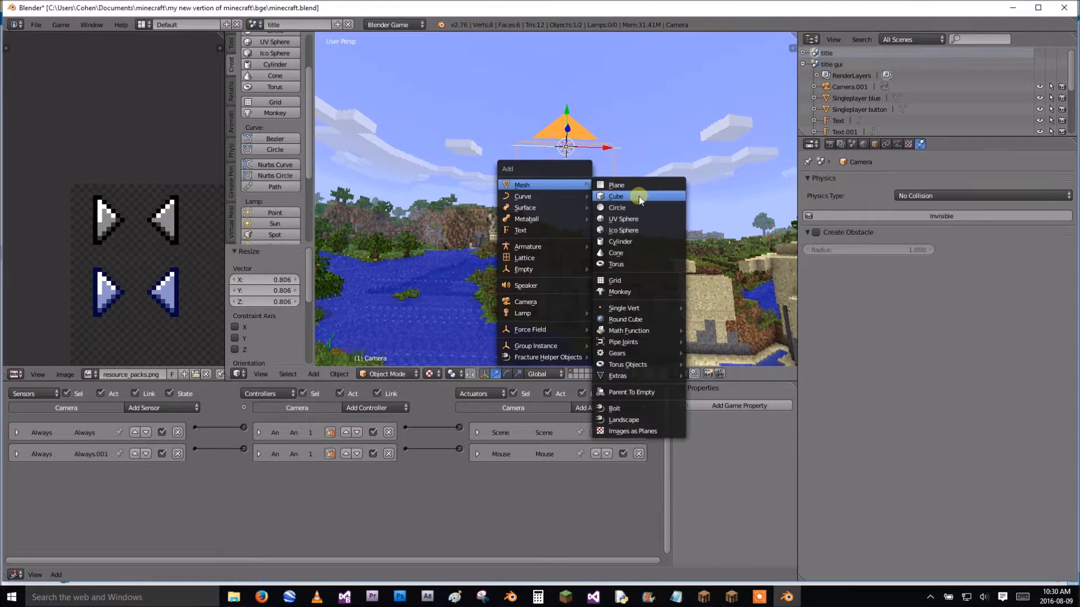
Step: Switch to the title gui scene and select its camera
click(254, 25)
click(265, 48)
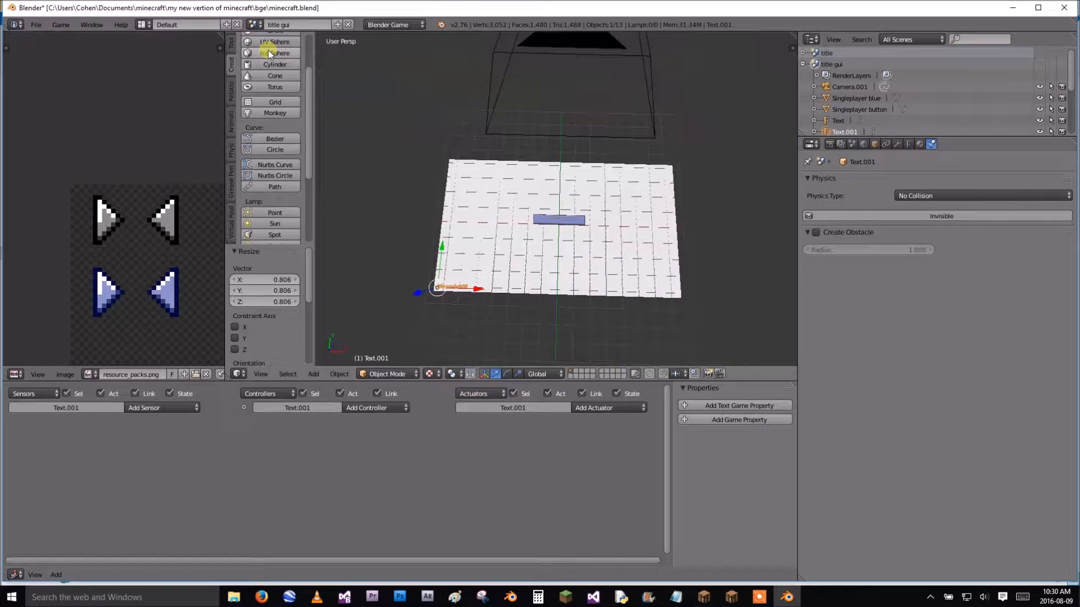
right_click(501, 86)
middle_drag(494, 79, 572, 150)
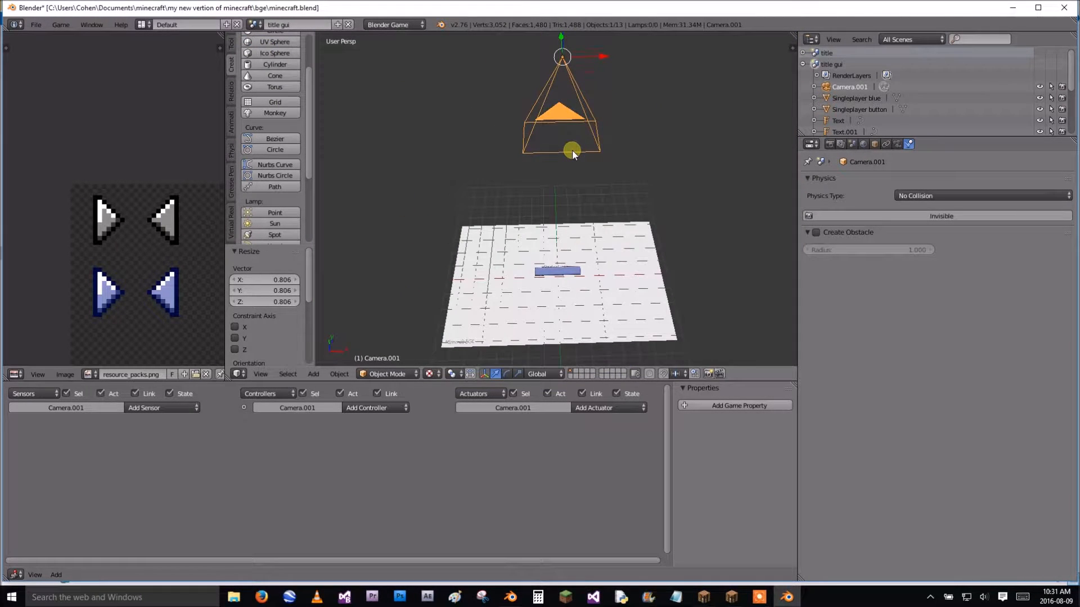
key(shift+a)
mouse_move(572, 149)
click(607, 150)
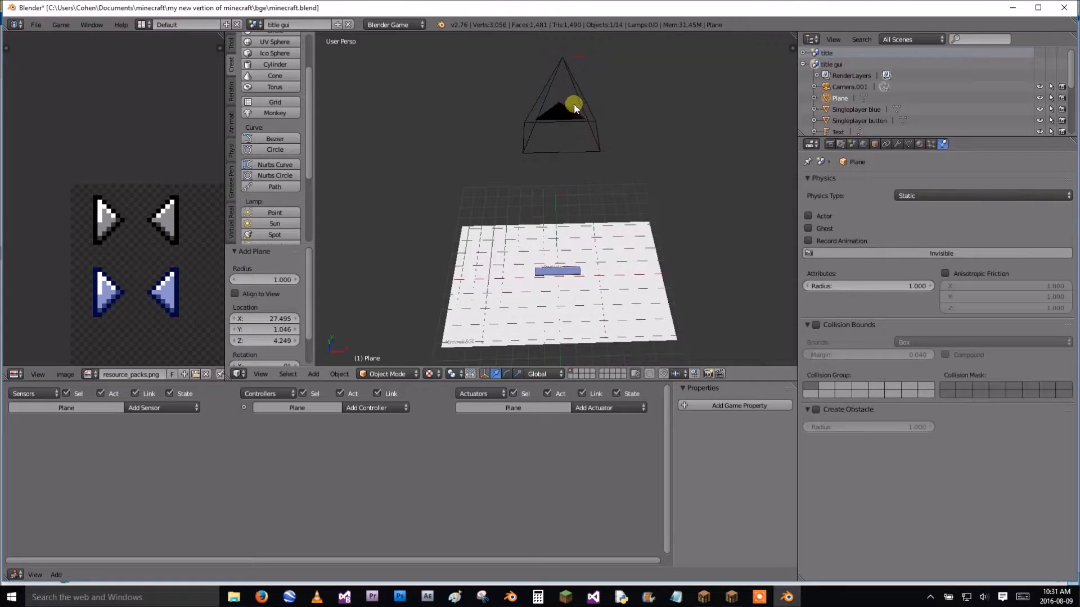
scroll(586, 149, down, 5)
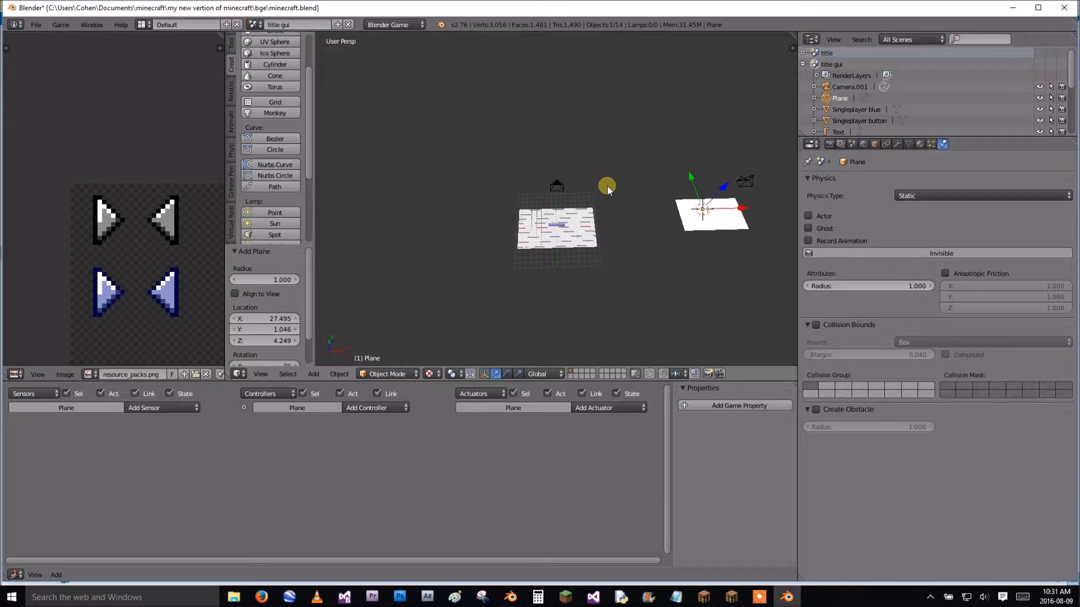
key(ctrl+z)
Step: Snap the 3D cursor to the selected camera and add a mesh plane there
scroll(622, 196, up, 3)
key(shift+s)
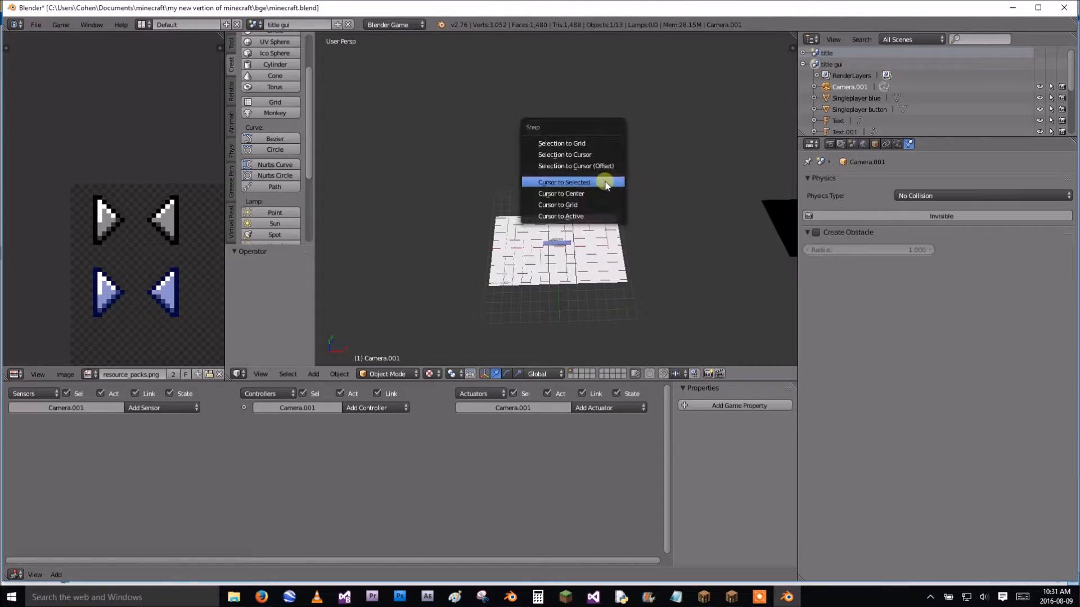
click(585, 181)
key(shift+a)
mouse_move(586, 185)
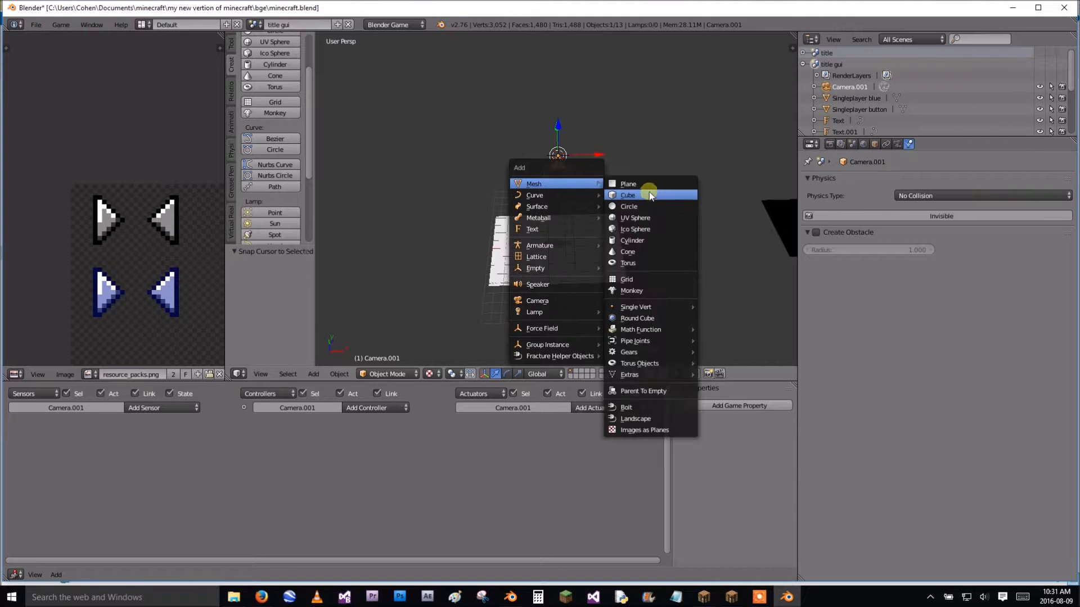
click(646, 184)
Step: Lower the plane about 3.83 units along Z and scale it by about 1.8 along X to fill the camera frame
drag(560, 124, 561, 159)
key(KP_0)
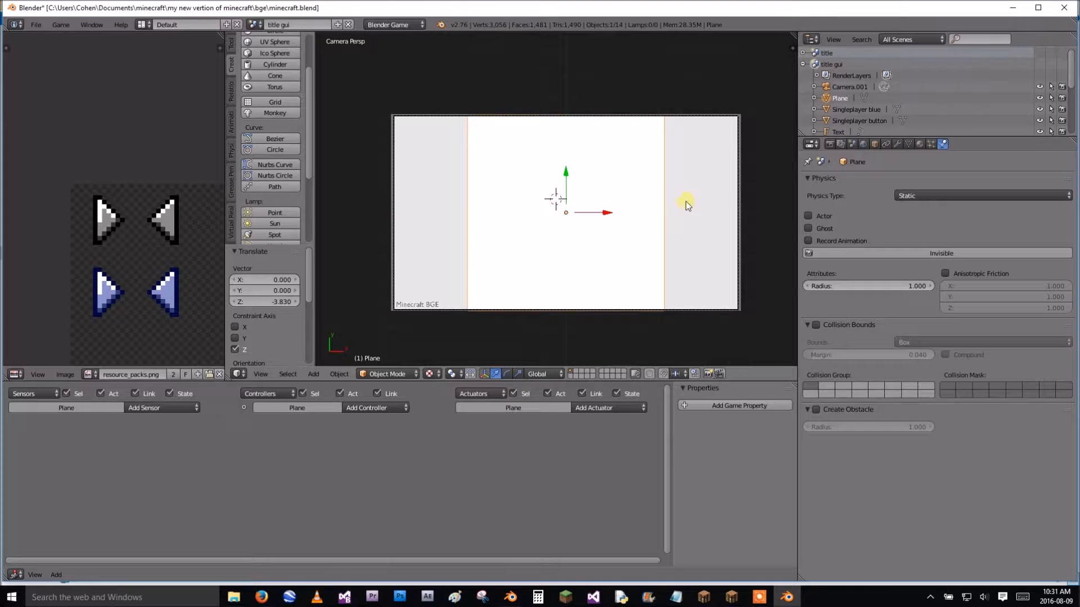
key(s)
key(x)
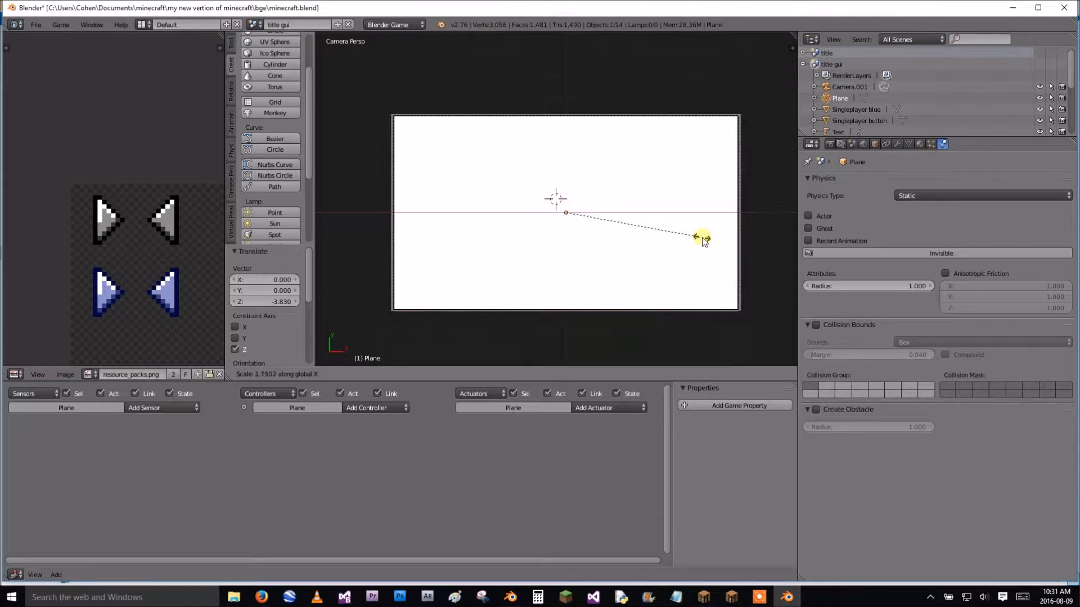
click(705, 240)
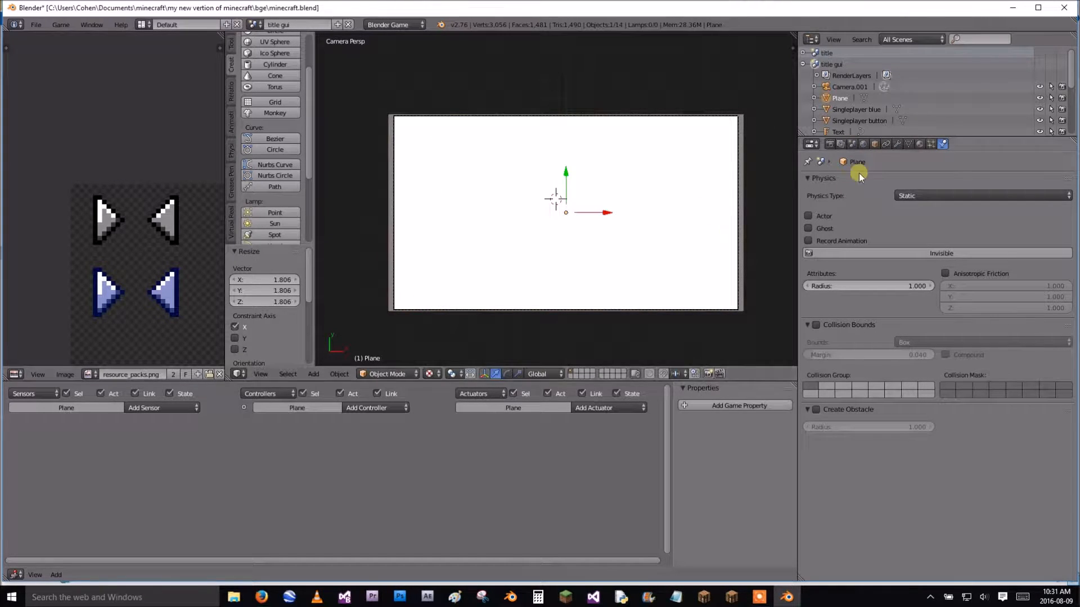
Step: Create a new material for the plane and name it logo
click(920, 144)
scroll(882, 176, up, 3)
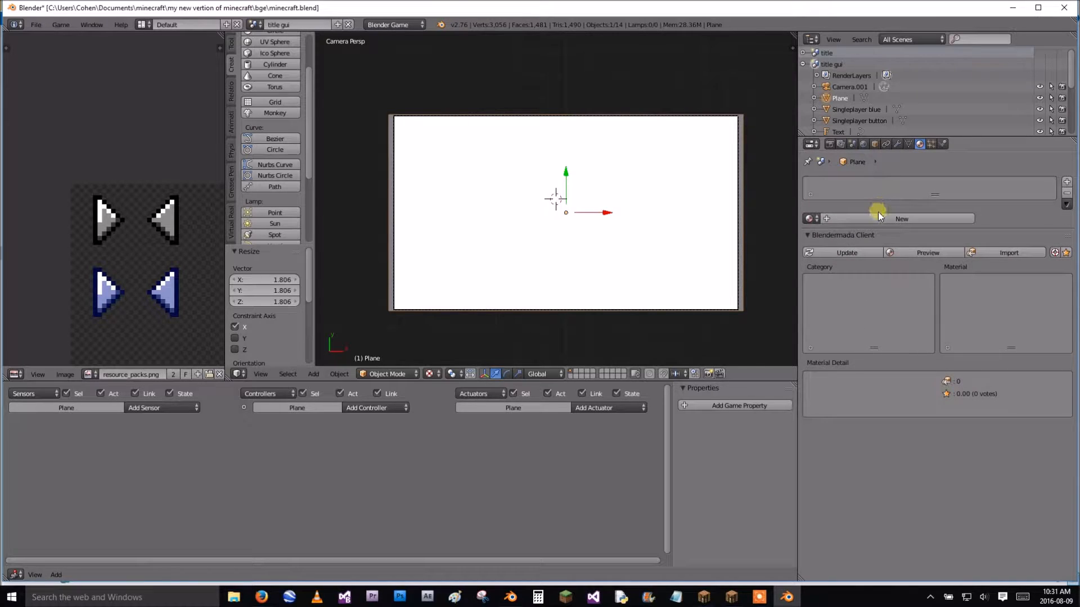
click(865, 219)
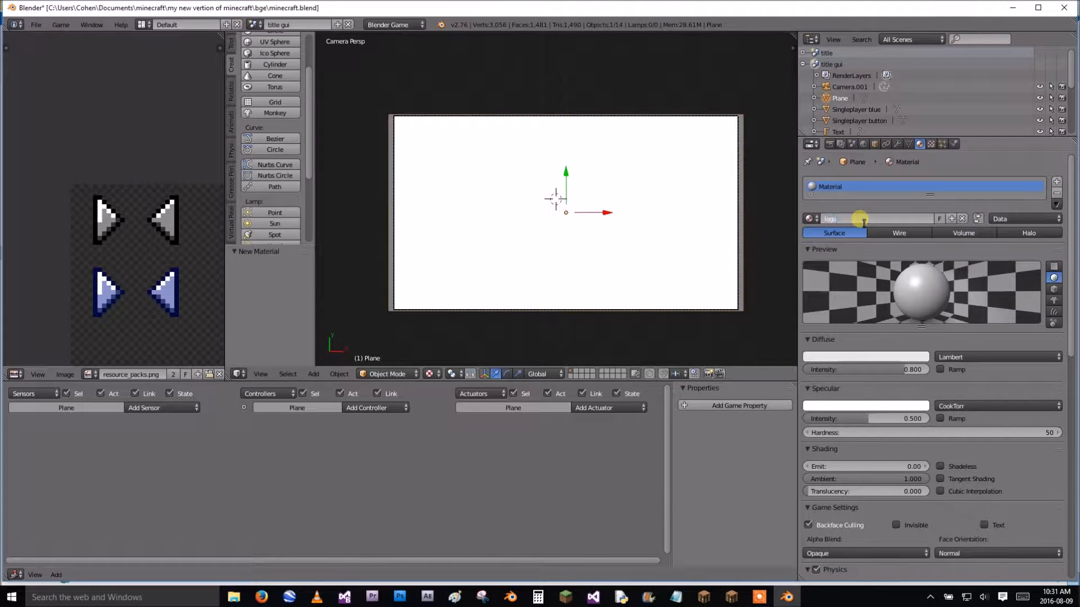
key(Return)
Step: Add a new image texture to the material and load mojang.png from the texture packs folder
click(931, 146)
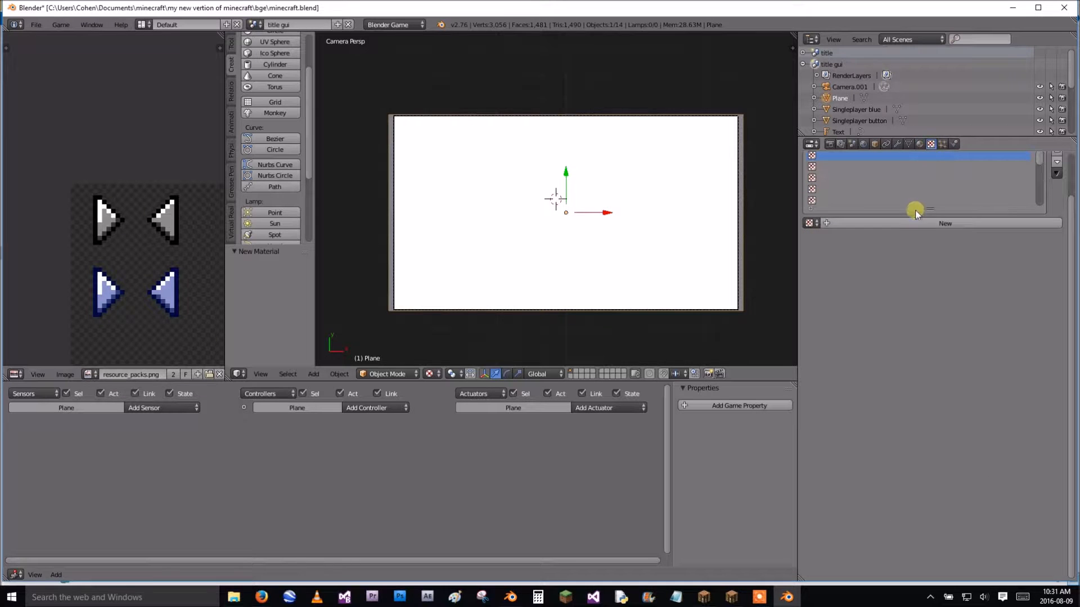
click(916, 219)
click(813, 404)
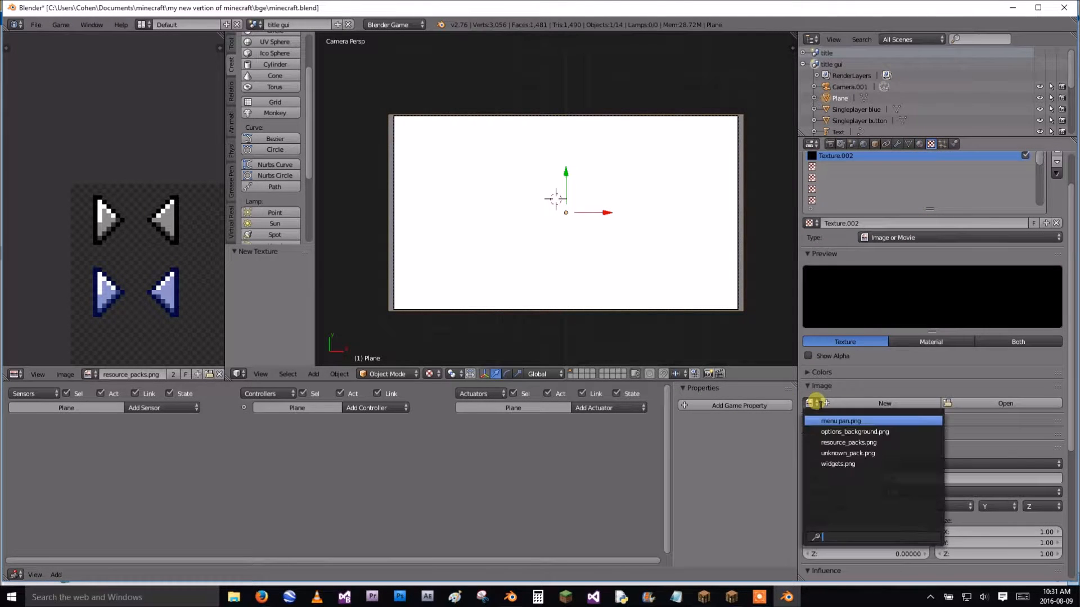
click(1027, 405)
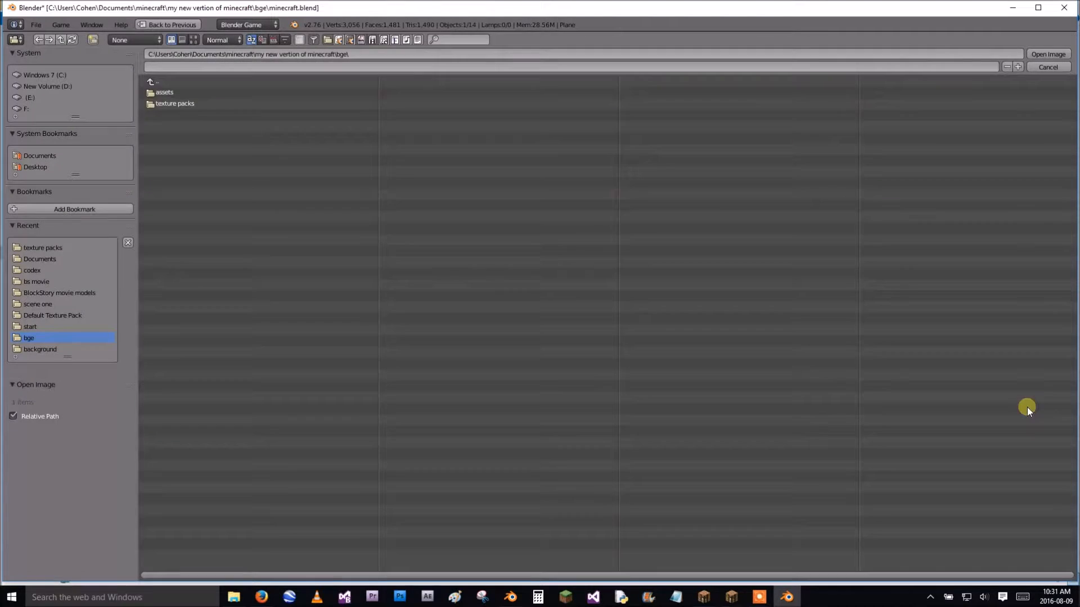
click(157, 102)
click(193, 40)
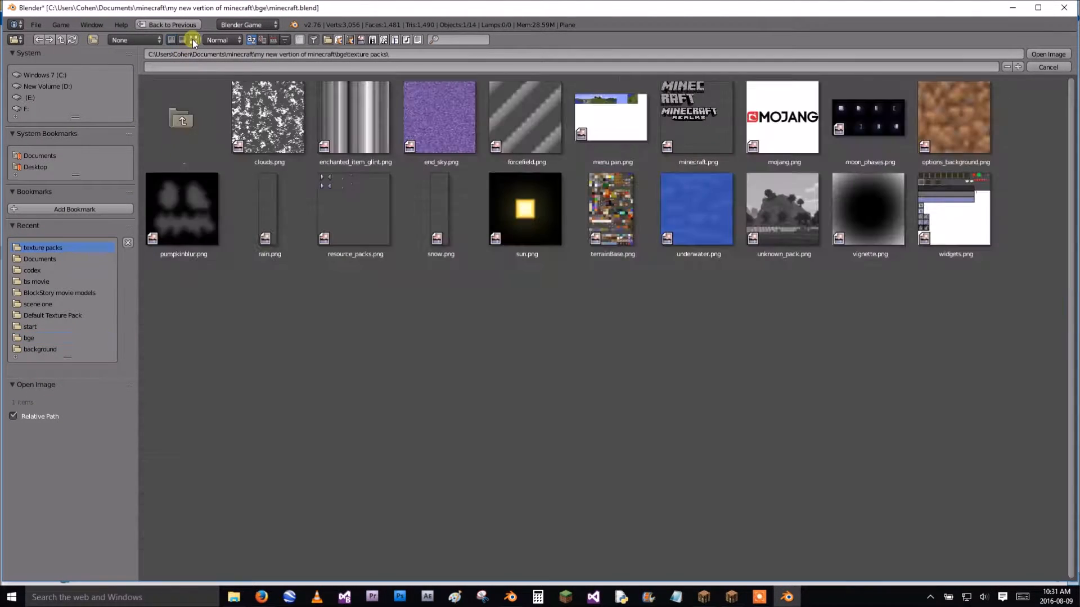
click(790, 118)
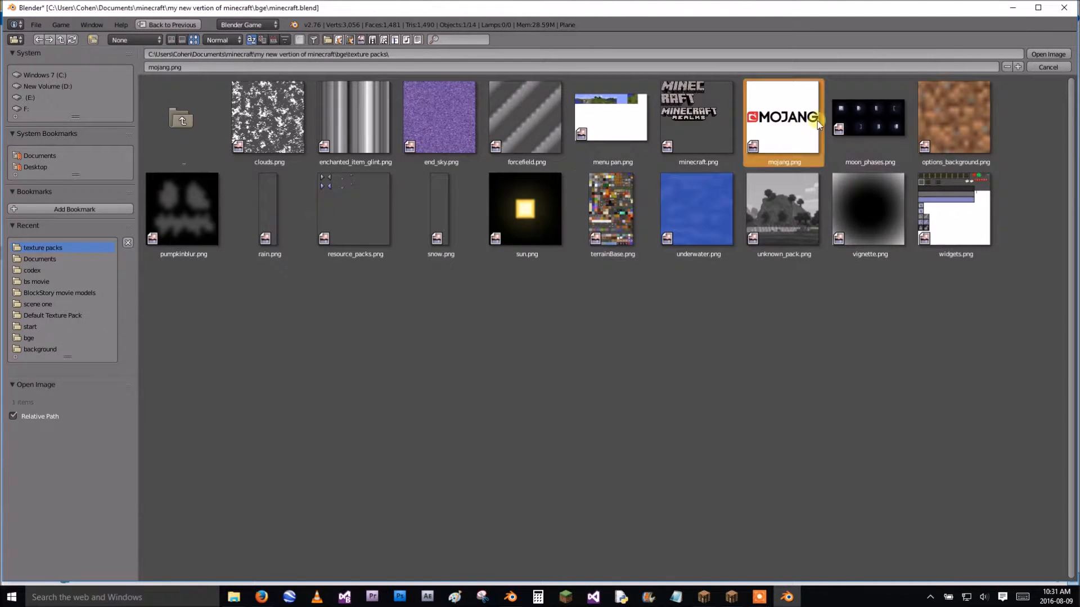
click(1048, 54)
Step: Unwrap the plane by projecting from view to bounds, and assign mojang.png to its UVs
key(Tab)
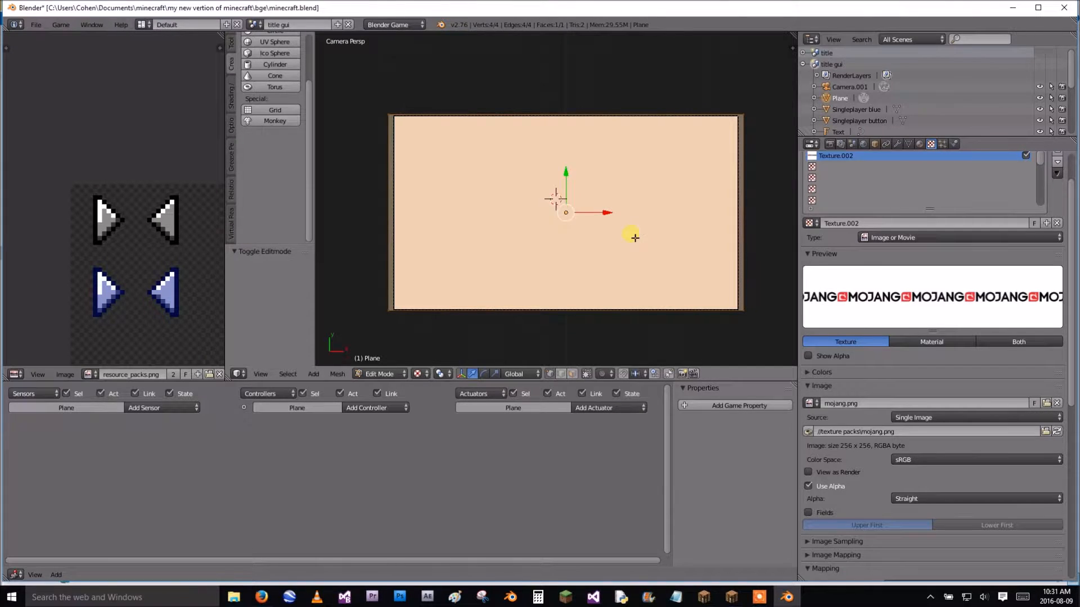
key(u)
click(631, 234)
click(138, 374)
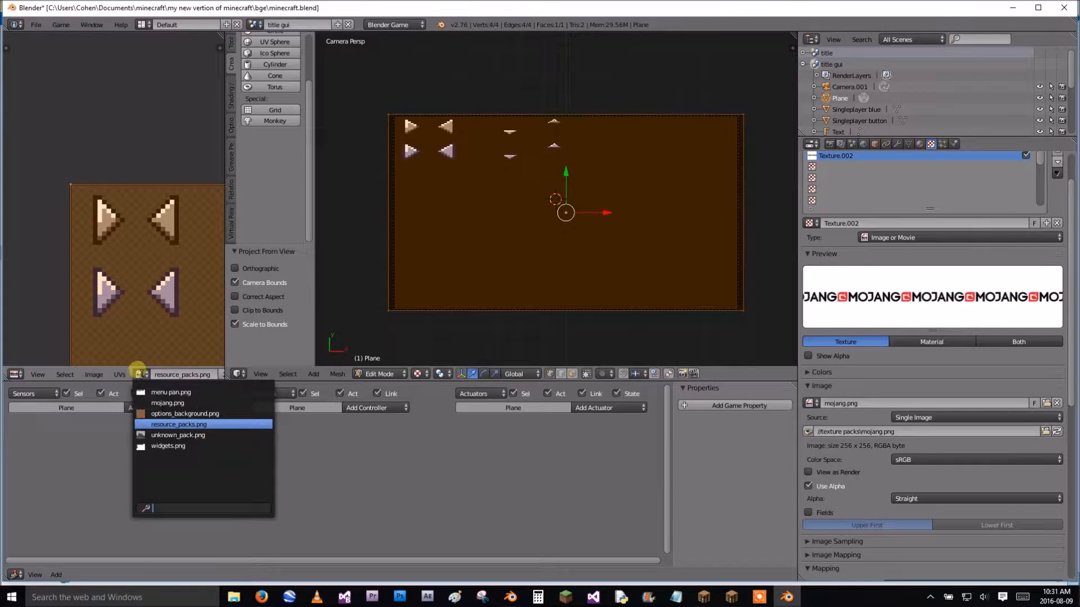
click(171, 403)
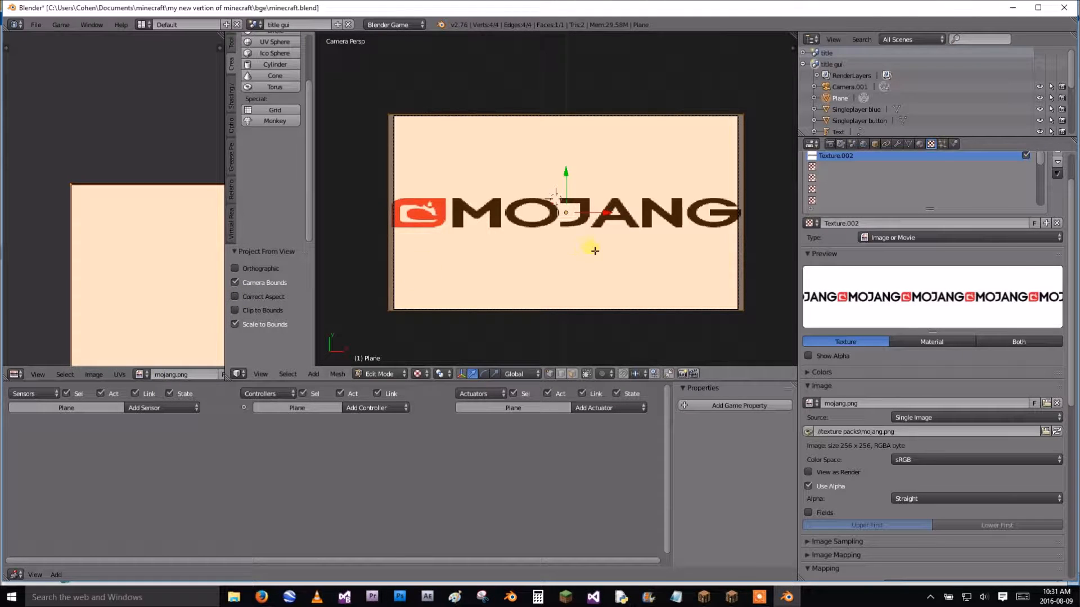
Step: Rename the plane's texture to mojang and return to Object Mode
click(851, 224)
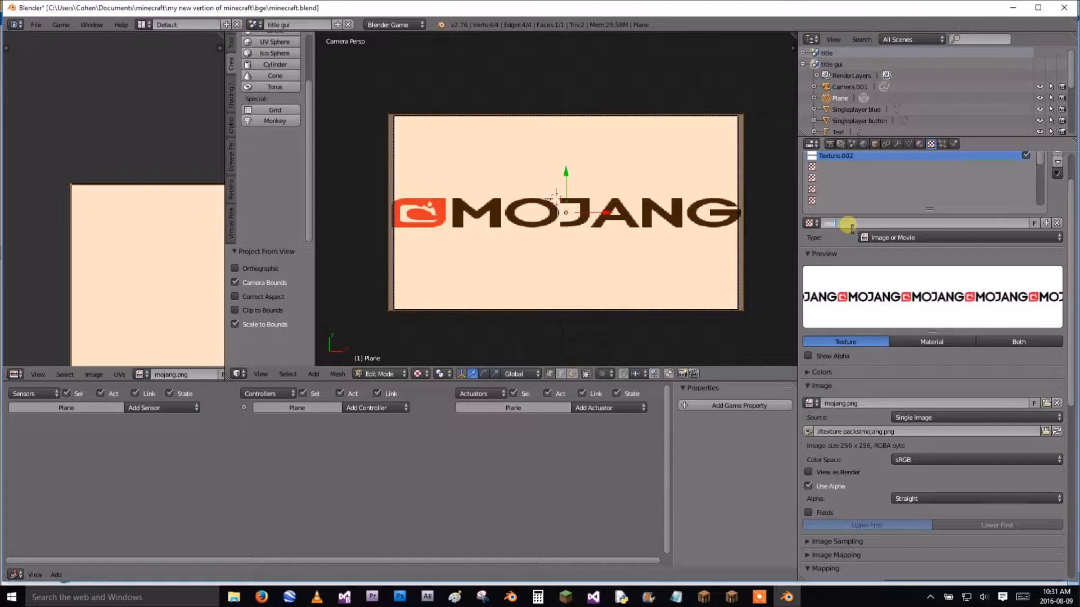
key(Return)
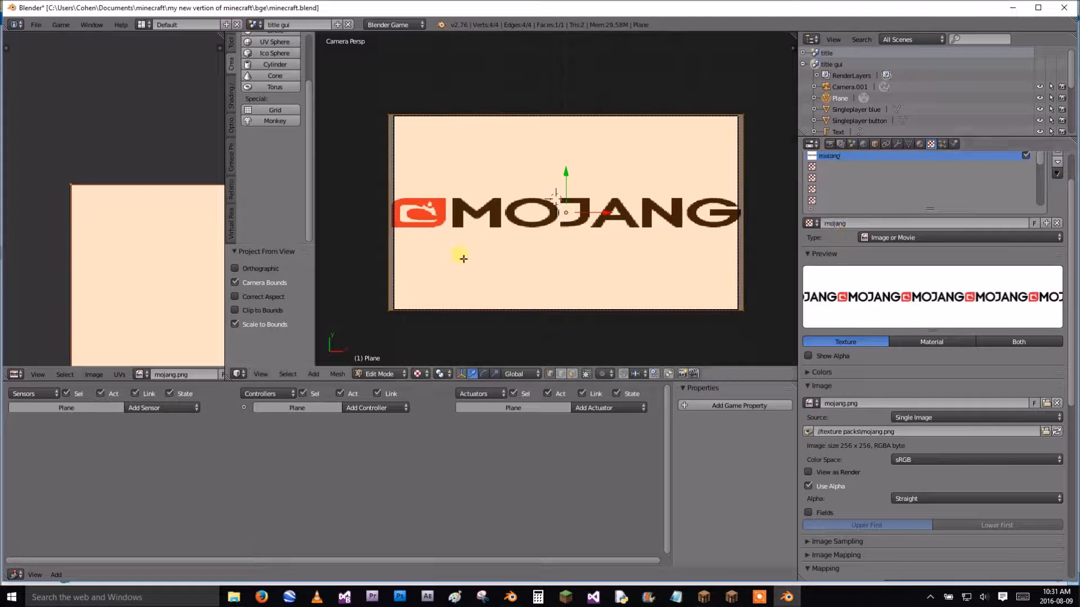
scroll(194, 270, down, 1)
middle_drag(159, 264, 75, 166)
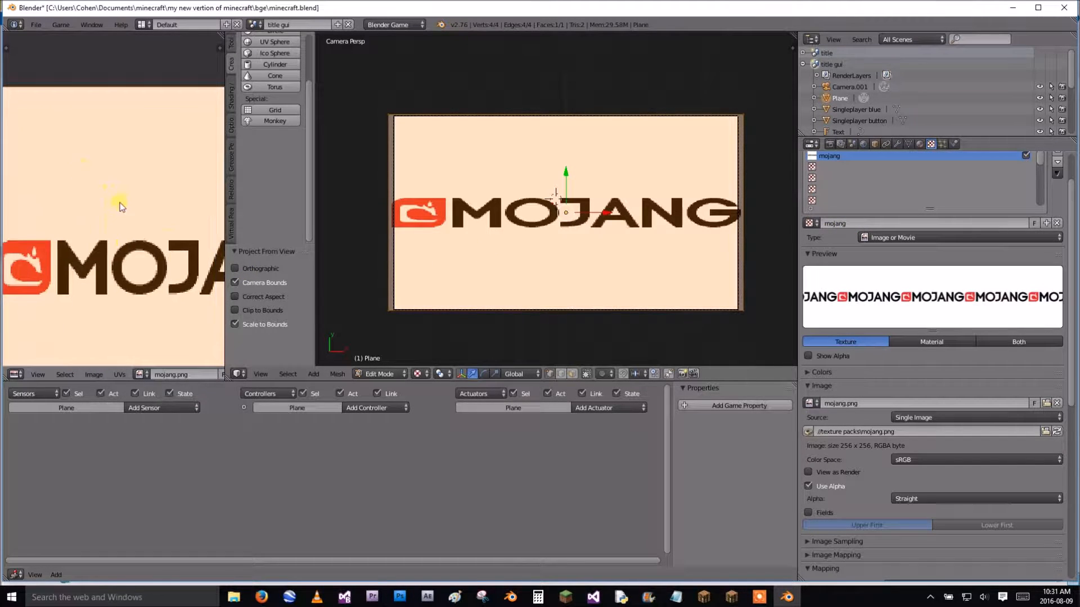
scroll(120, 205, down, 4)
key(Tab)
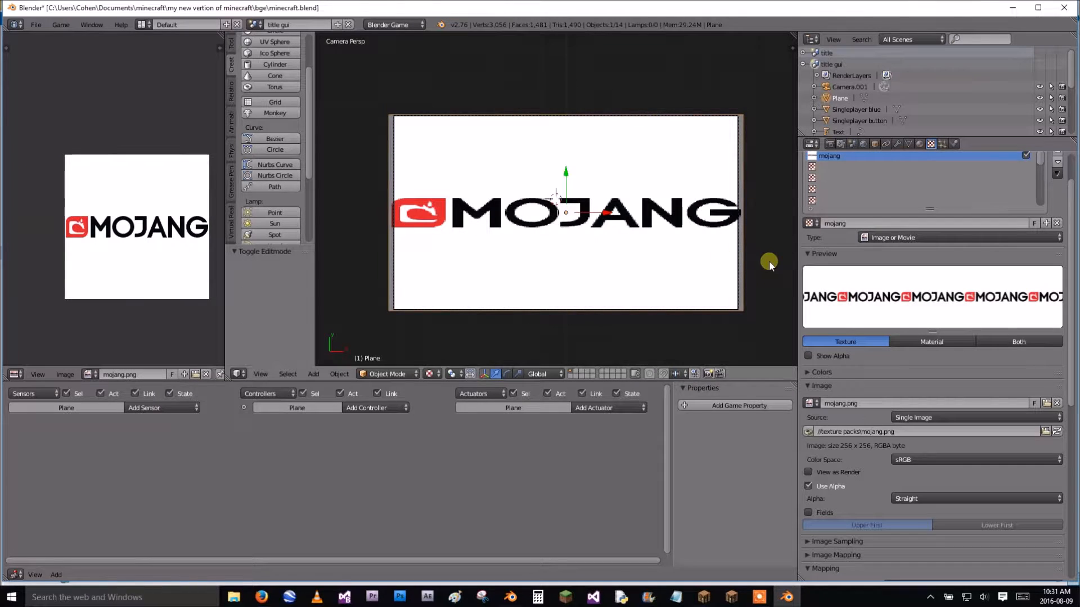
Step: Scale the logo plane by about 0.97 along X to match the camera frame, and check its edges
key(s)
key(x)
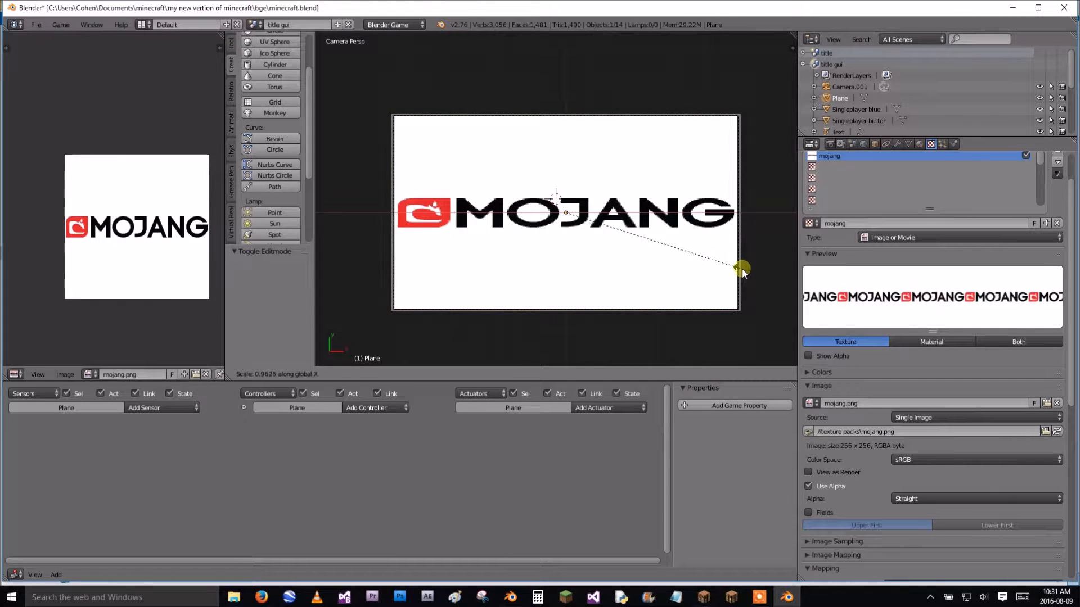
click(744, 269)
scroll(394, 253, up, 8)
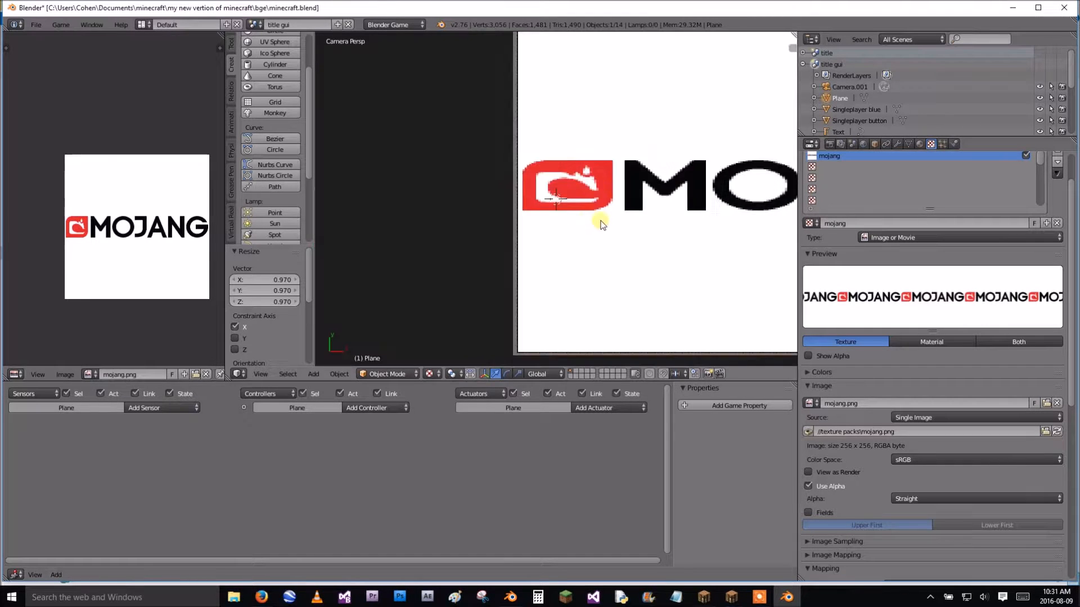
scroll(524, 243, up, 12)
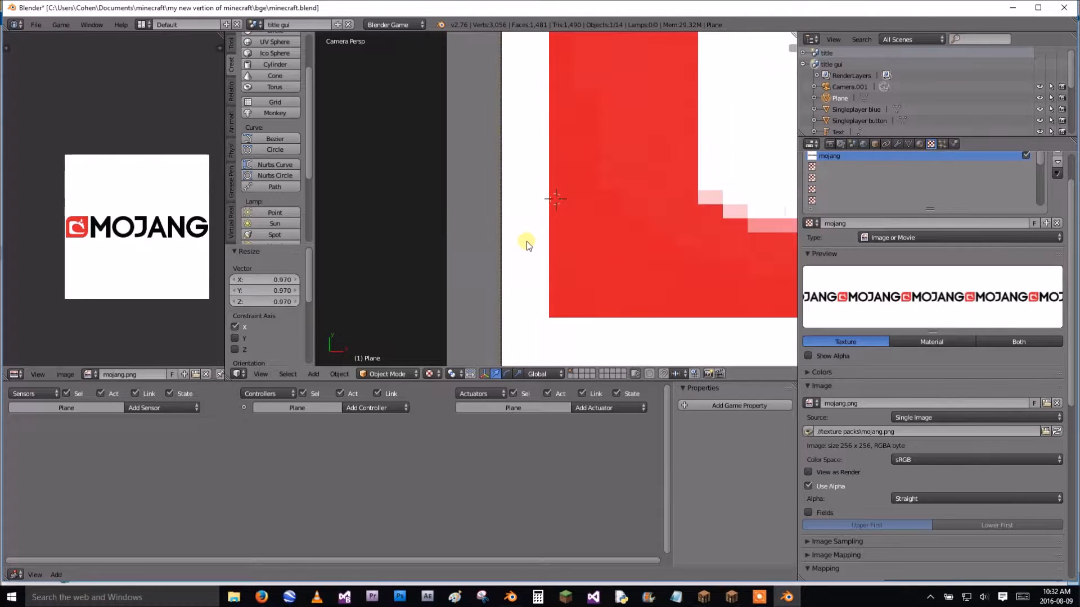
scroll(520, 236, down, 9)
key(KP_0)
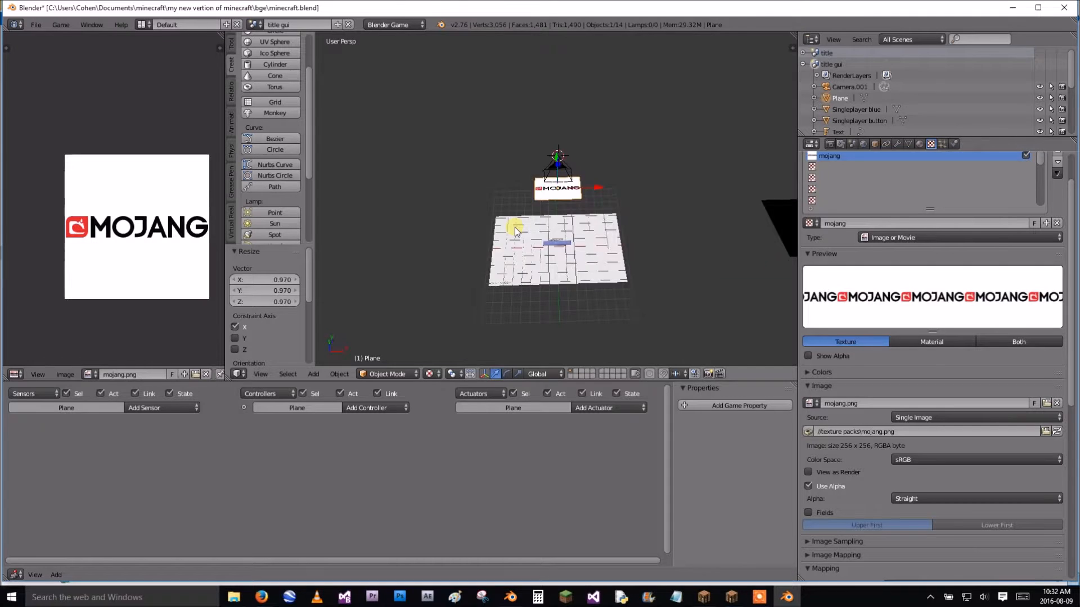
key(KP_0)
scroll(563, 220, down, 8)
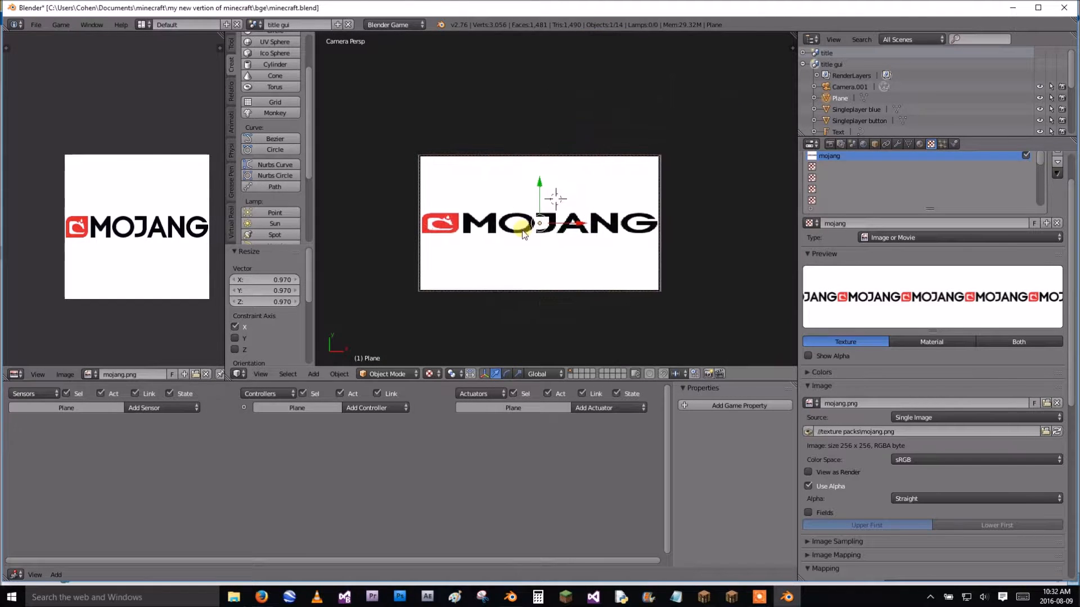
scroll(523, 233, up, 2)
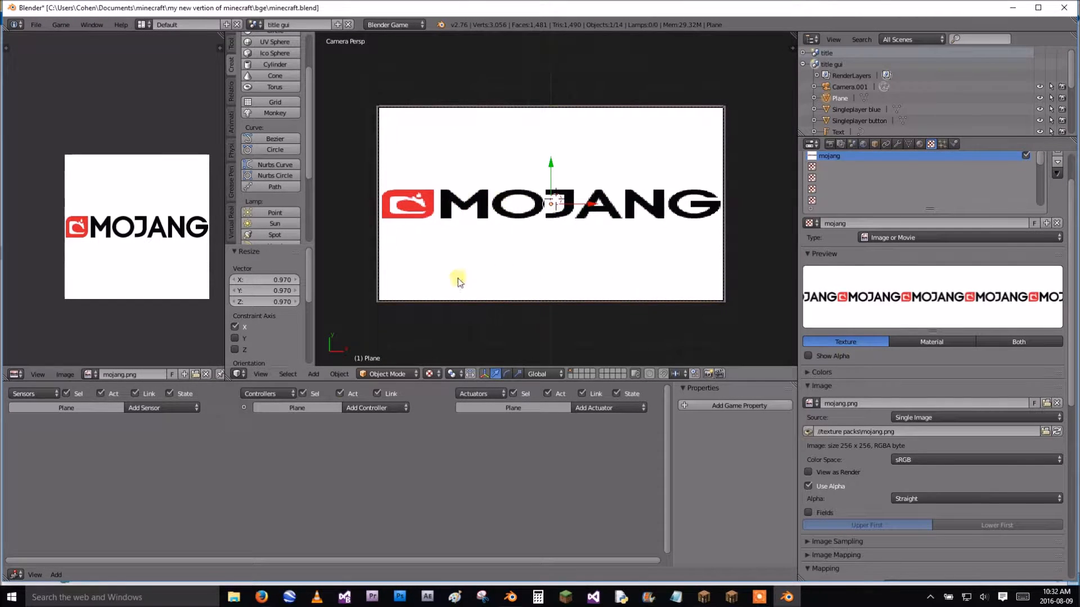
Step: Rename the Mojang plane object to logo
click(874, 144)
click(881, 183)
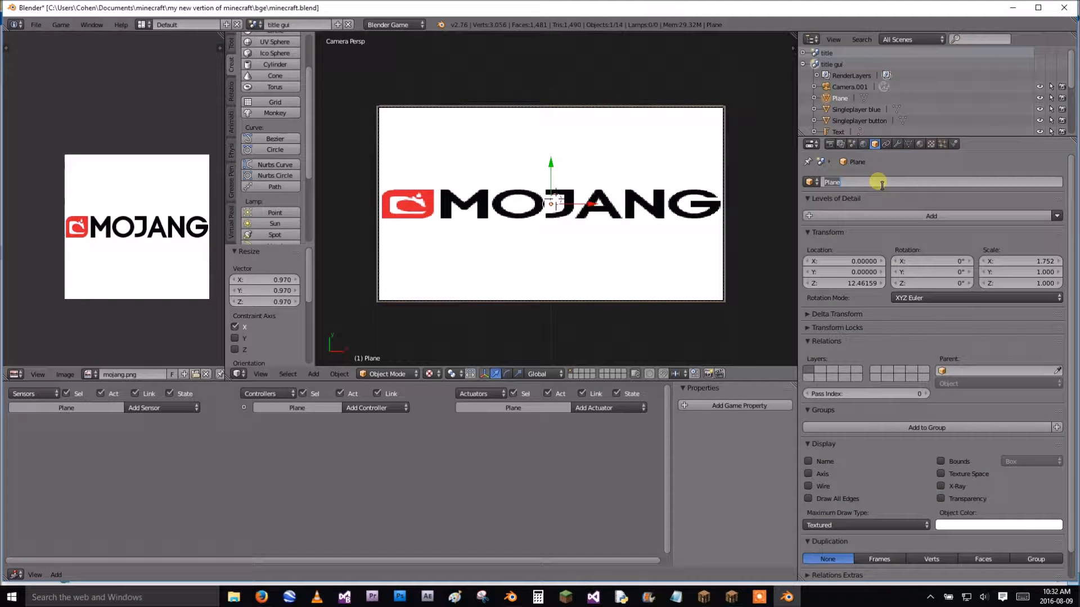
key(Return)
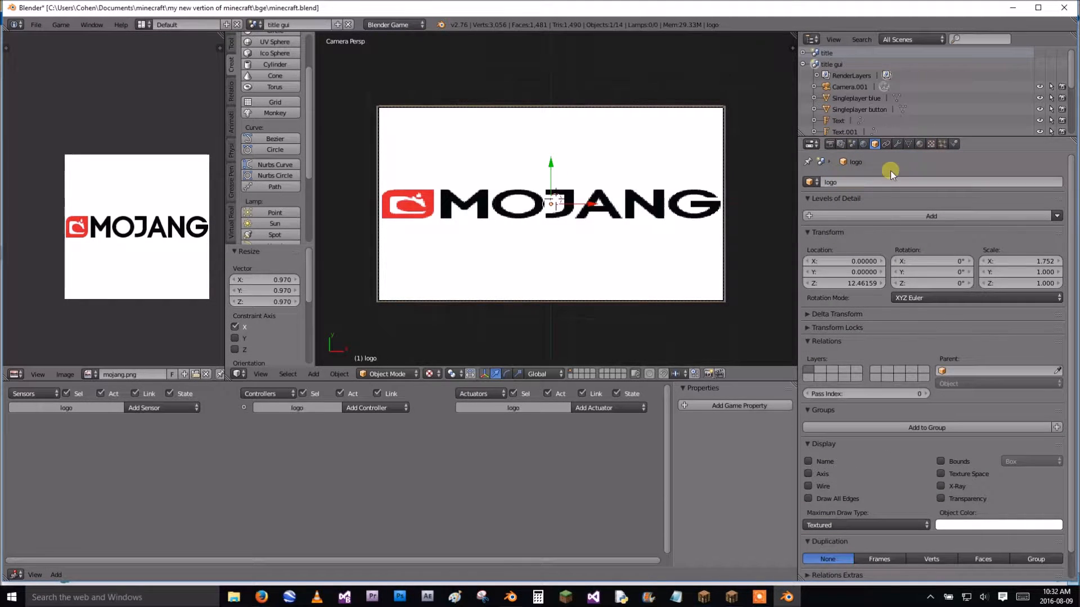
Step: Add a Delay sensor to the logo plane with a delay of 1 and a duration of 5
click(147, 408)
click(169, 460)
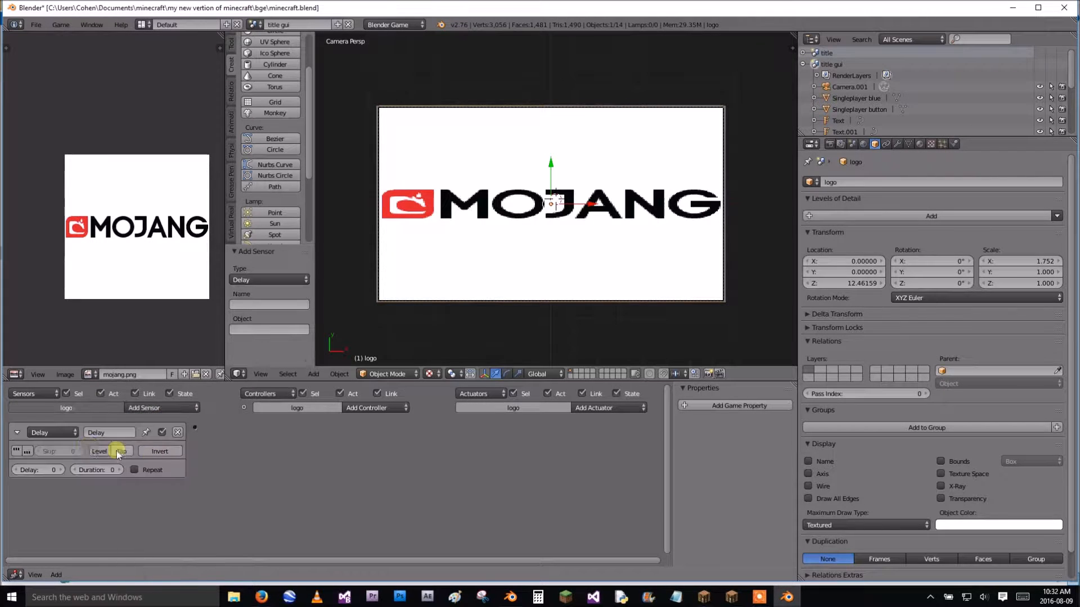
click(63, 470)
double_click(116, 470)
text(4)
key(Return)
Step: Add an And controller and an Edit Object actuator set to End Object to the logo plane
click(371, 408)
click(369, 412)
click(624, 407)
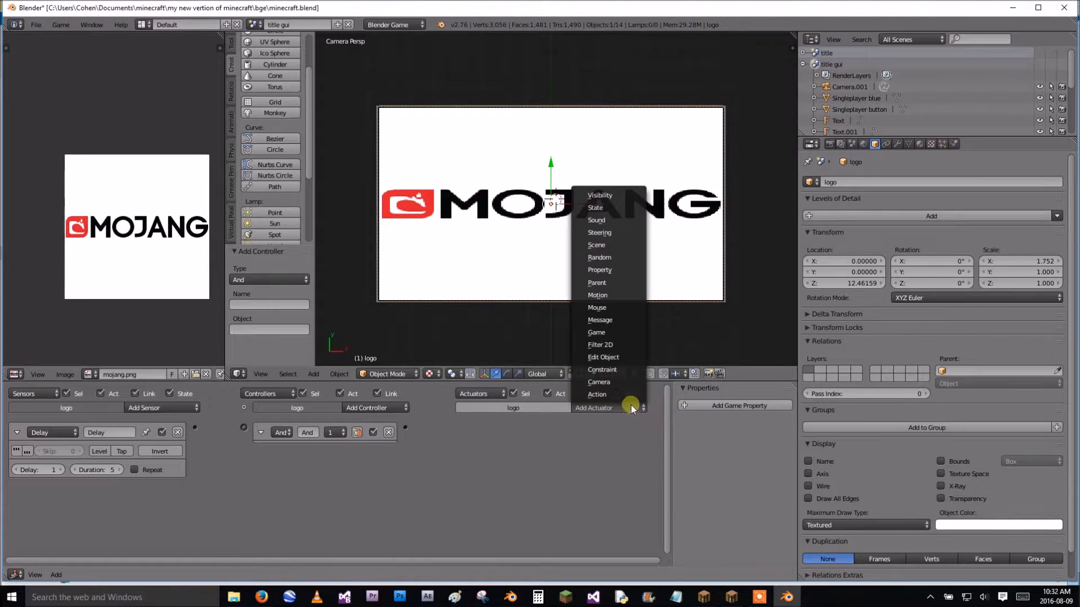
click(616, 358)
click(551, 451)
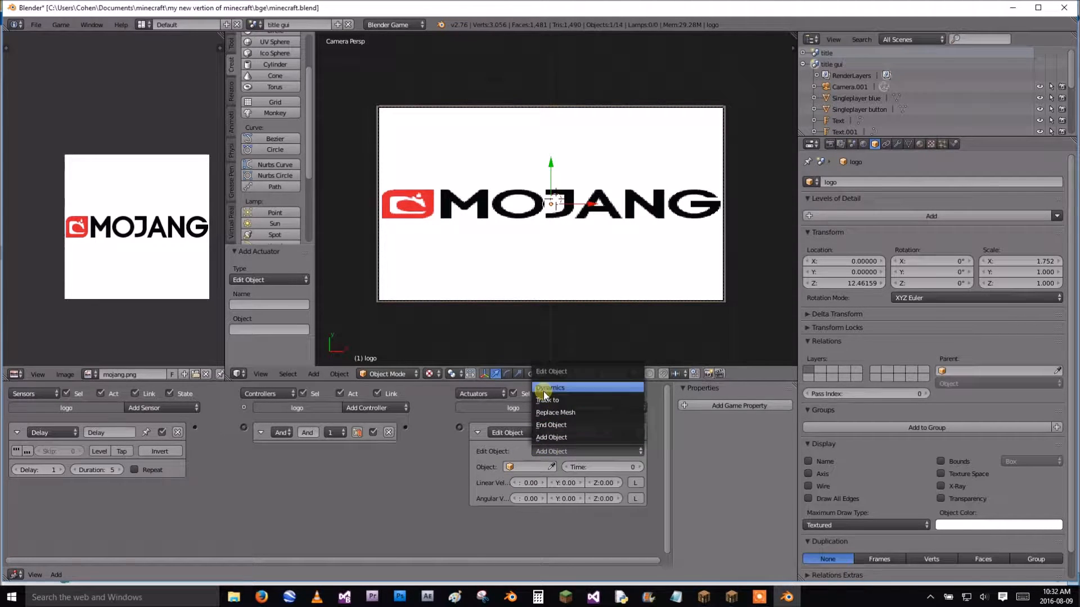
click(548, 425)
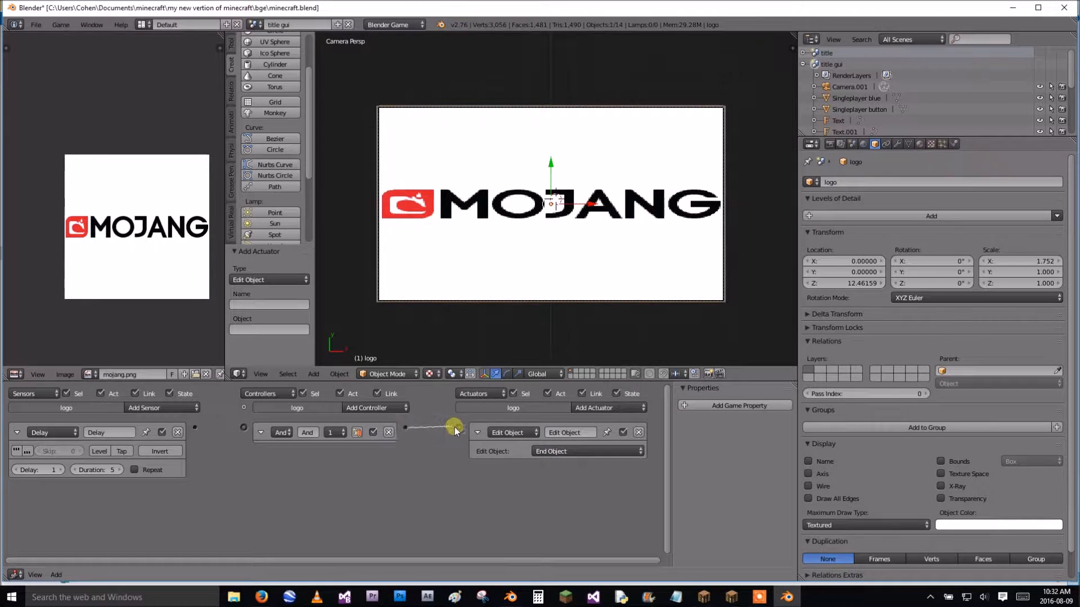
Step: Link the logo's Delay sensor, And controller and Edit Object actuator together and collapse the logic bricks
click(475, 433)
click(269, 432)
drag(225, 430, 244, 428)
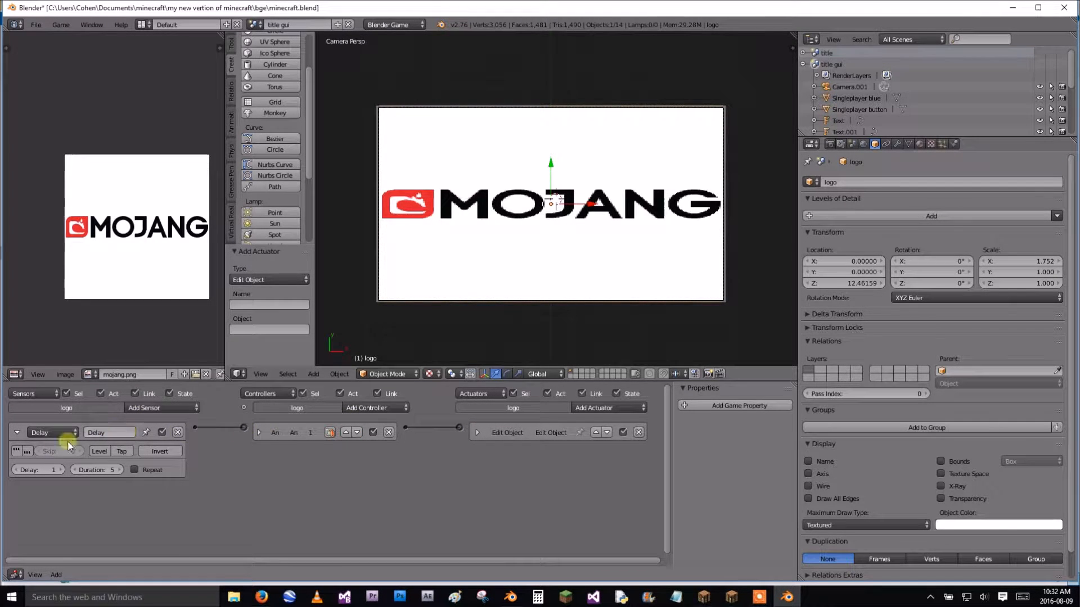
click(18, 432)
Step: Save the file and test-run the game from the title scene
click(36, 25)
click(55, 115)
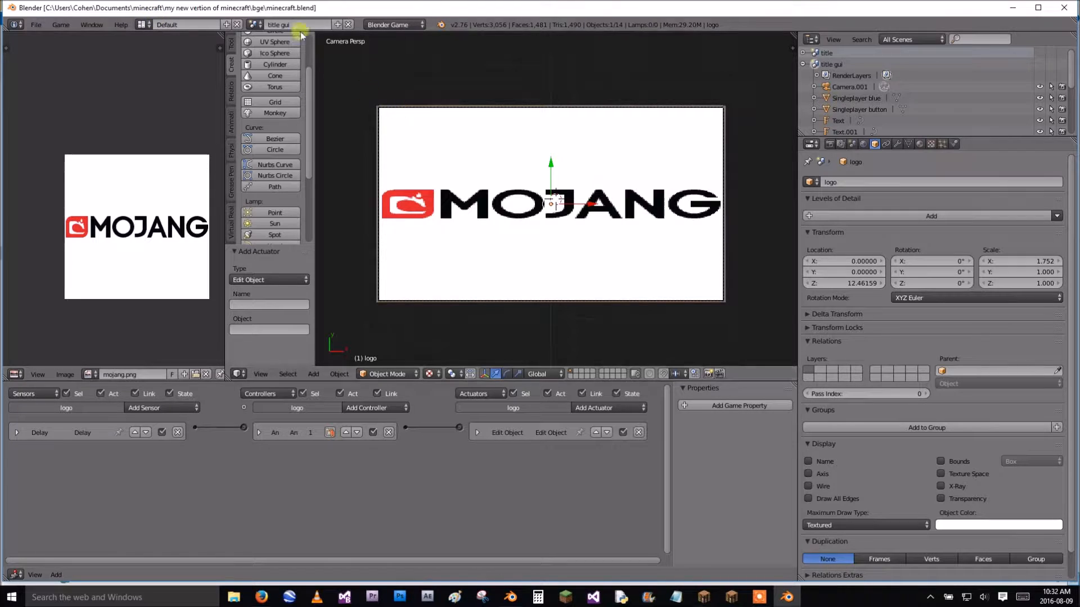
click(254, 25)
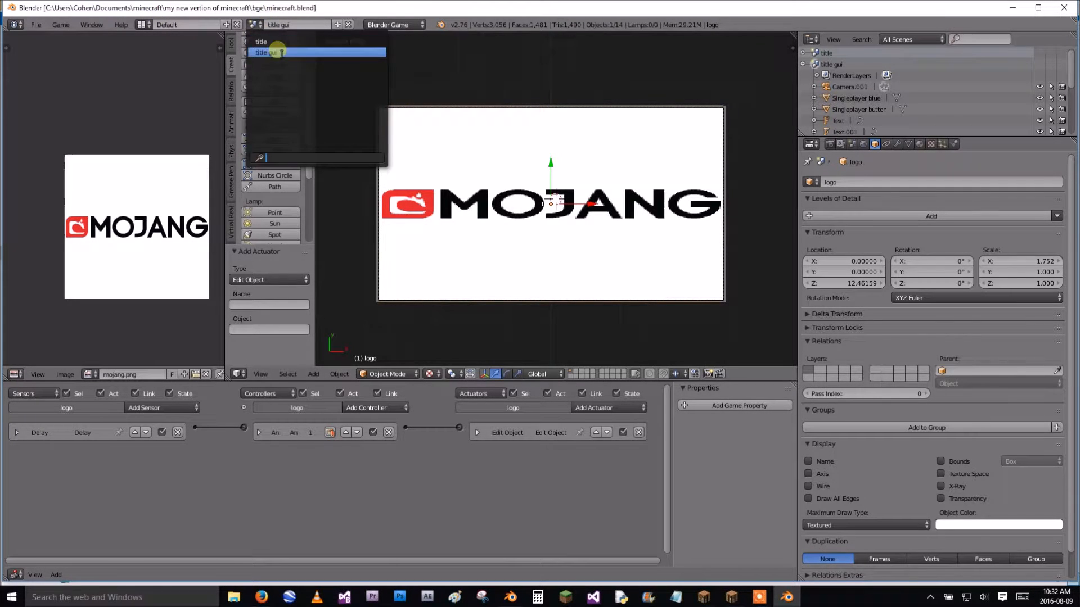
click(277, 46)
click(36, 24)
click(82, 112)
key(p)
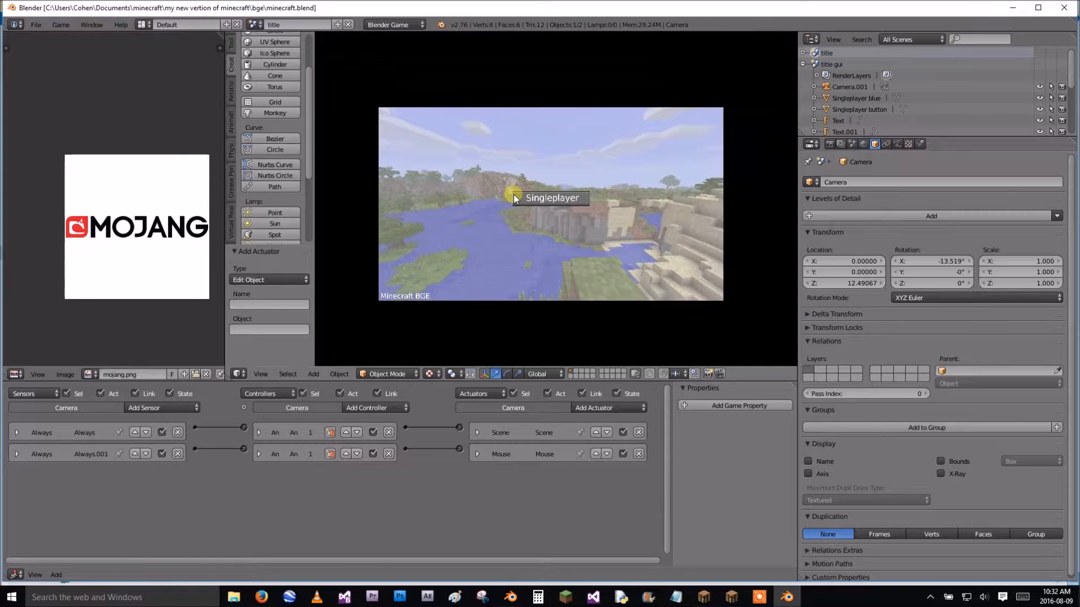
key(Escape)
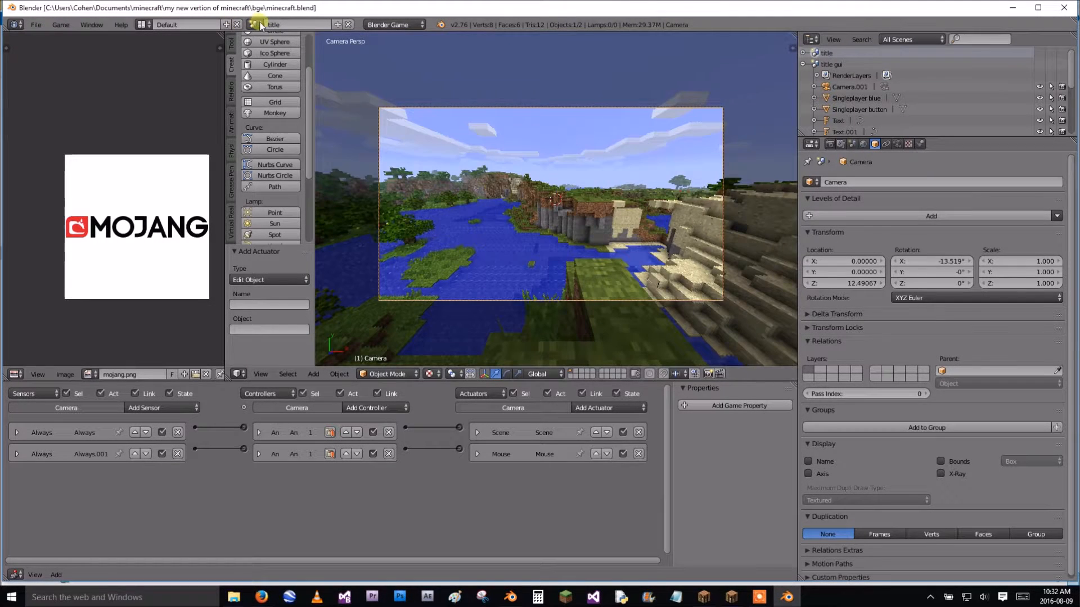
Step: Return to the title gui scene and check the logo's Delay sensor
click(254, 24)
click(276, 57)
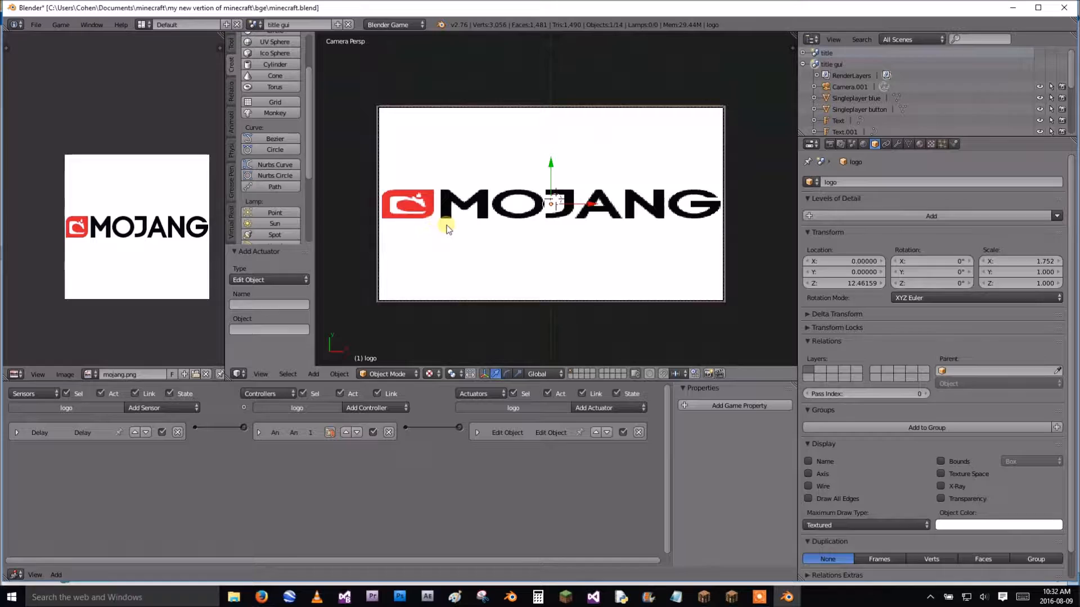
scroll(232, 441, up, 2)
click(19, 442)
click(20, 442)
click(33, 24)
Step: Quit Blender and reopen the last saved minecraft.blend from the bge folder in File Explorer
click(254, 25)
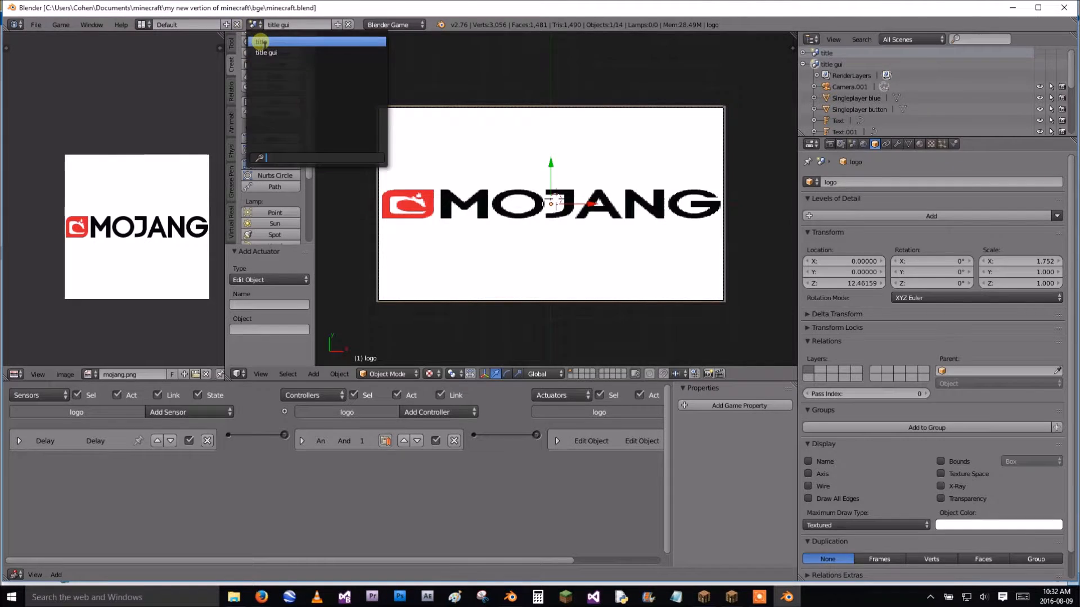
click(260, 42)
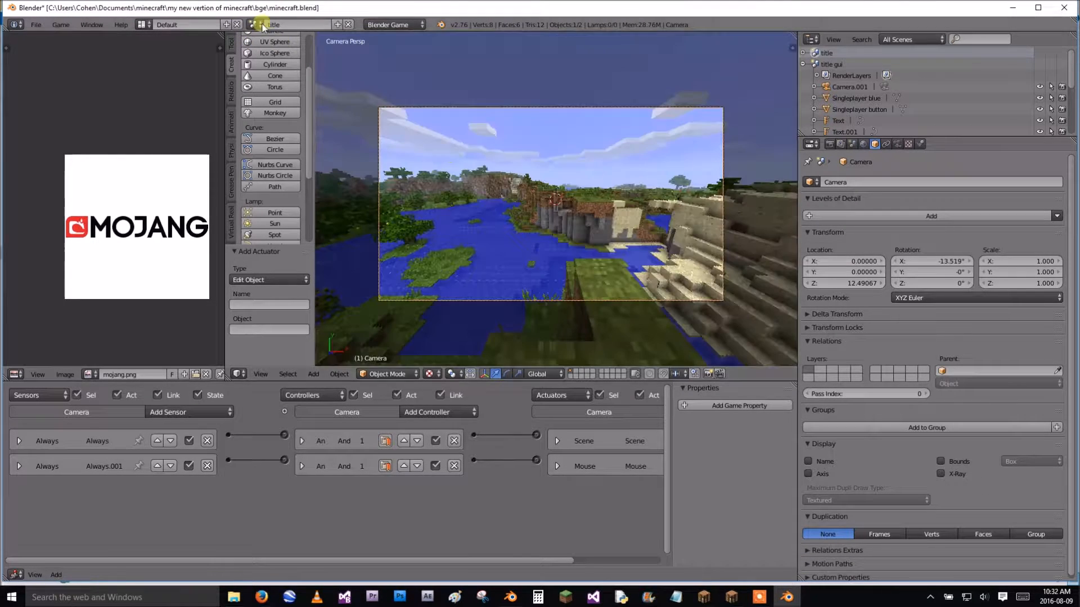
click(237, 24)
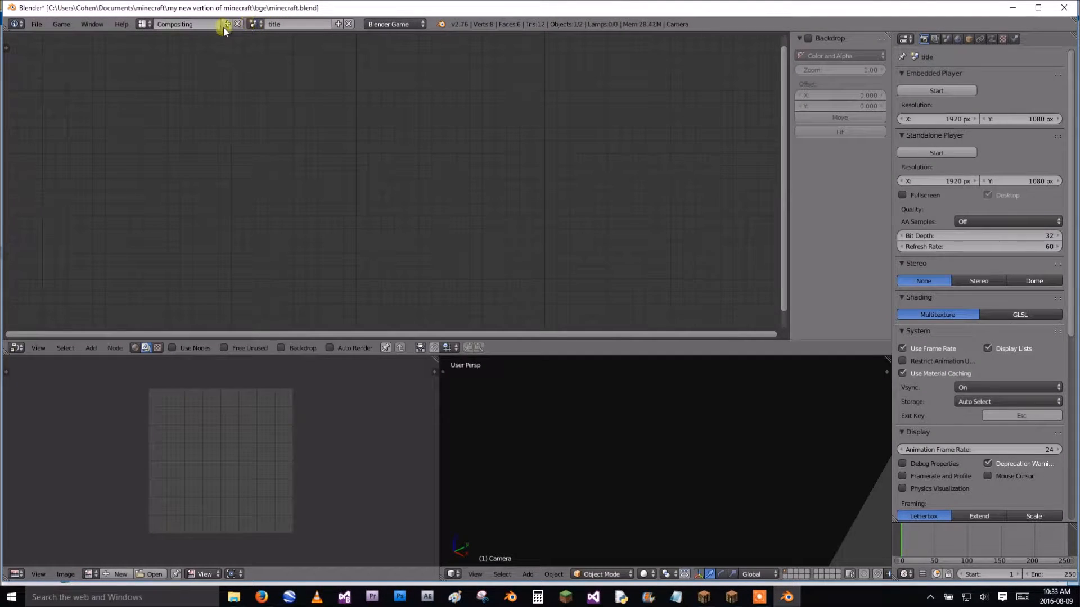
key(ctrl+z)
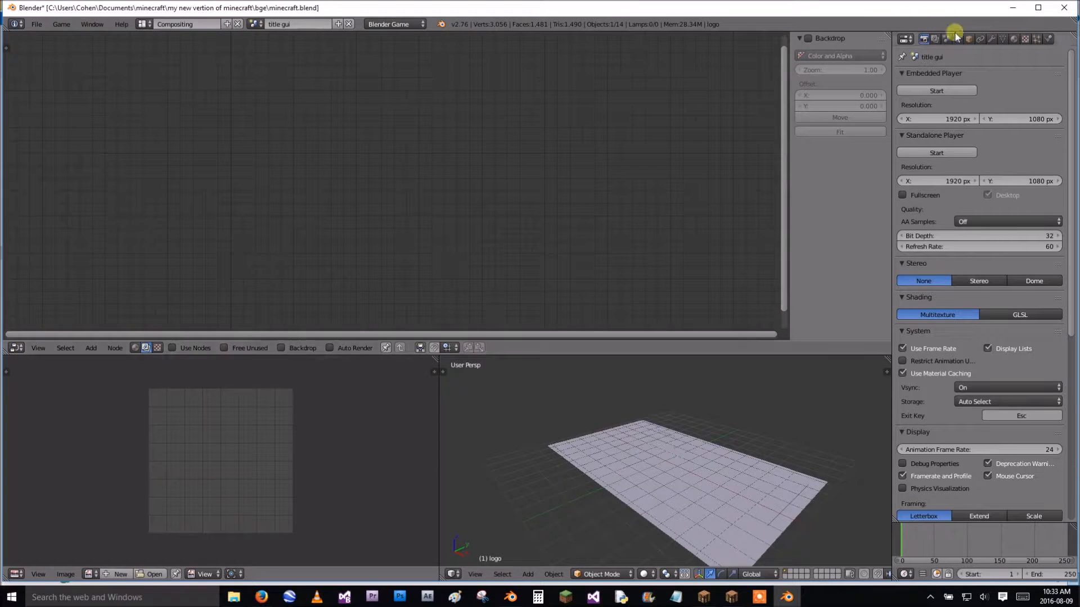
click(1065, 8)
click(544, 333)
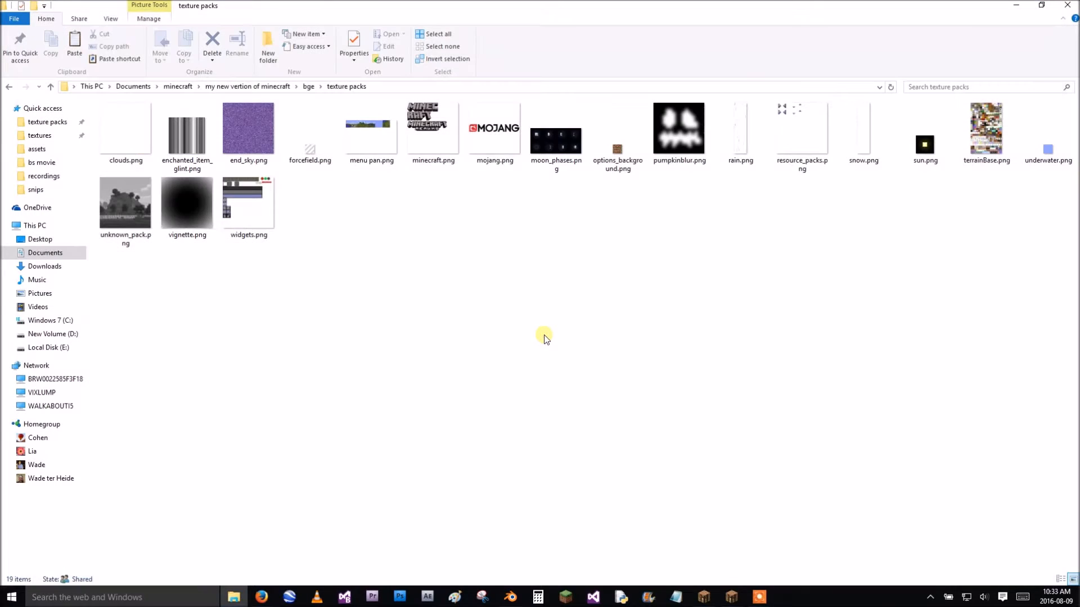
click(10, 87)
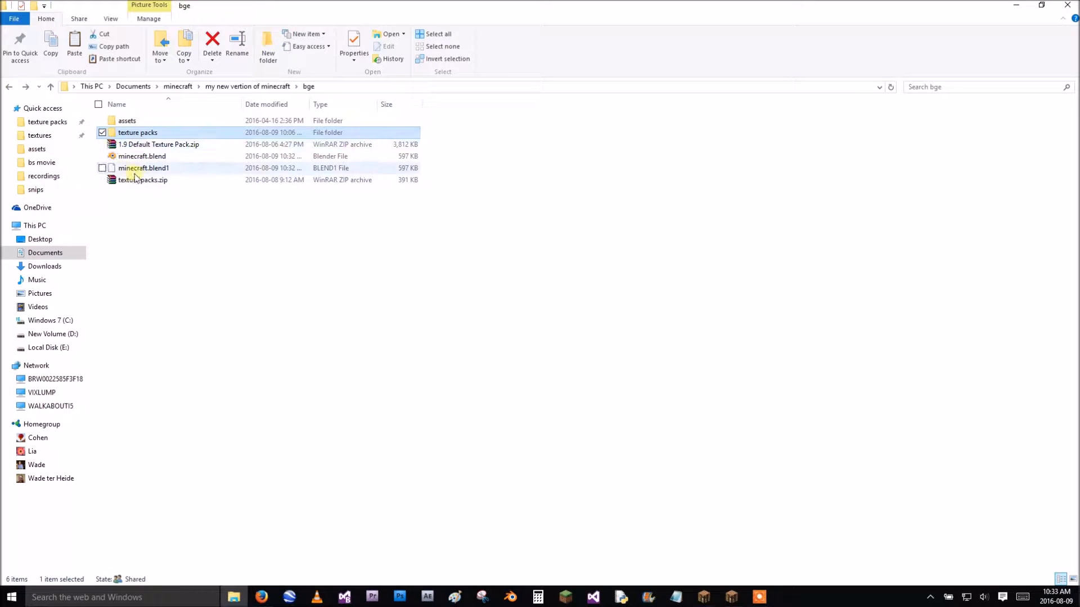
double_click(138, 160)
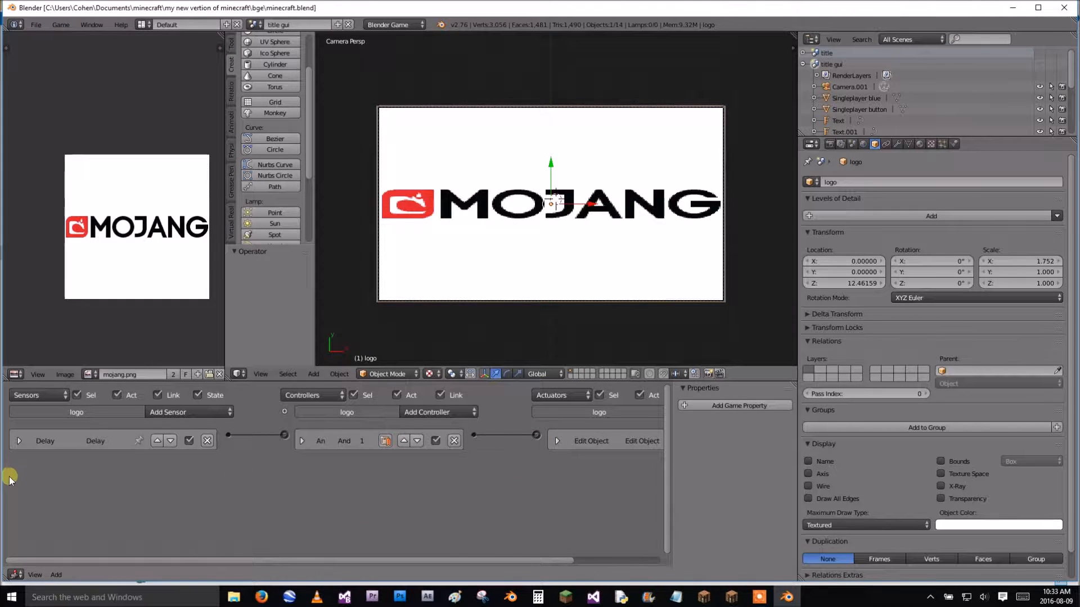
Step: Examine the logo's linked logic bricks and the plane's placement in front of the camera
scroll(84, 498, up, 2)
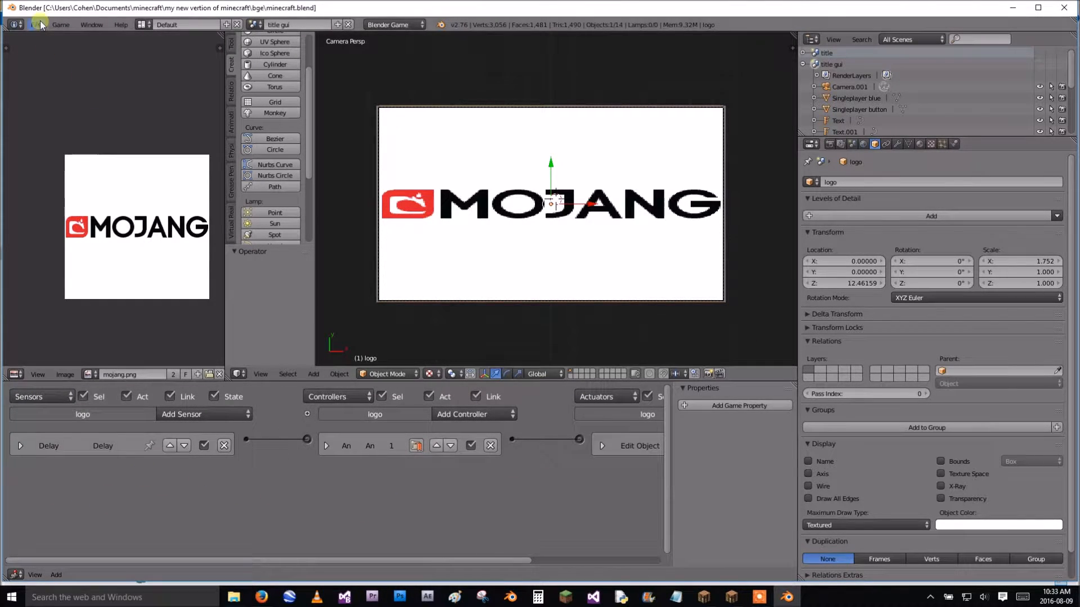
middle_drag(622, 478, 417, 457)
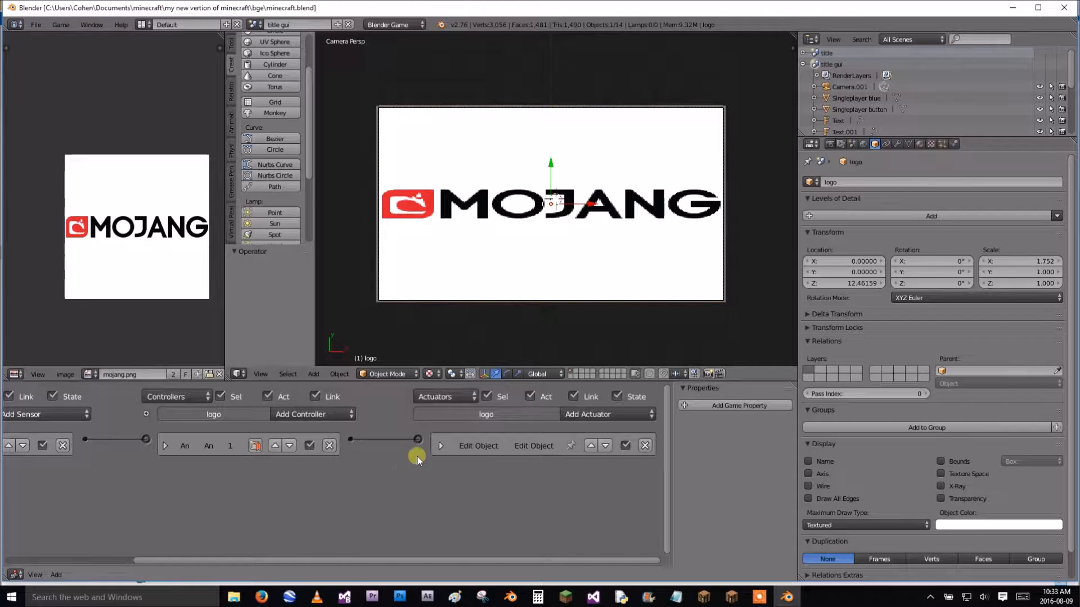
click(441, 445)
click(441, 445)
middle_drag(552, 169, 552, 129)
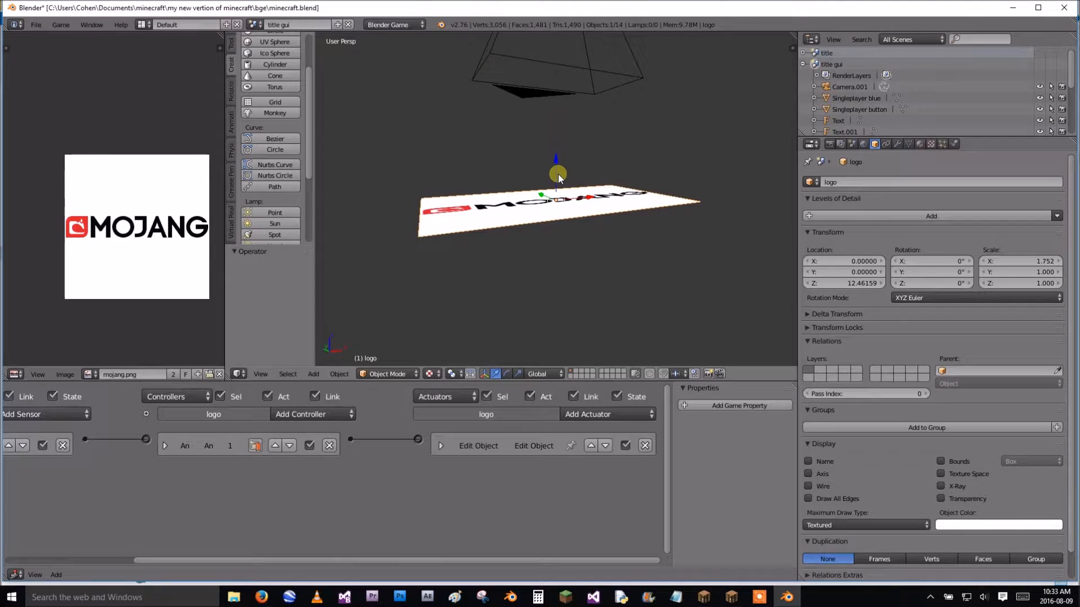
key(KP_0)
middle_drag(39, 514, 614, 401)
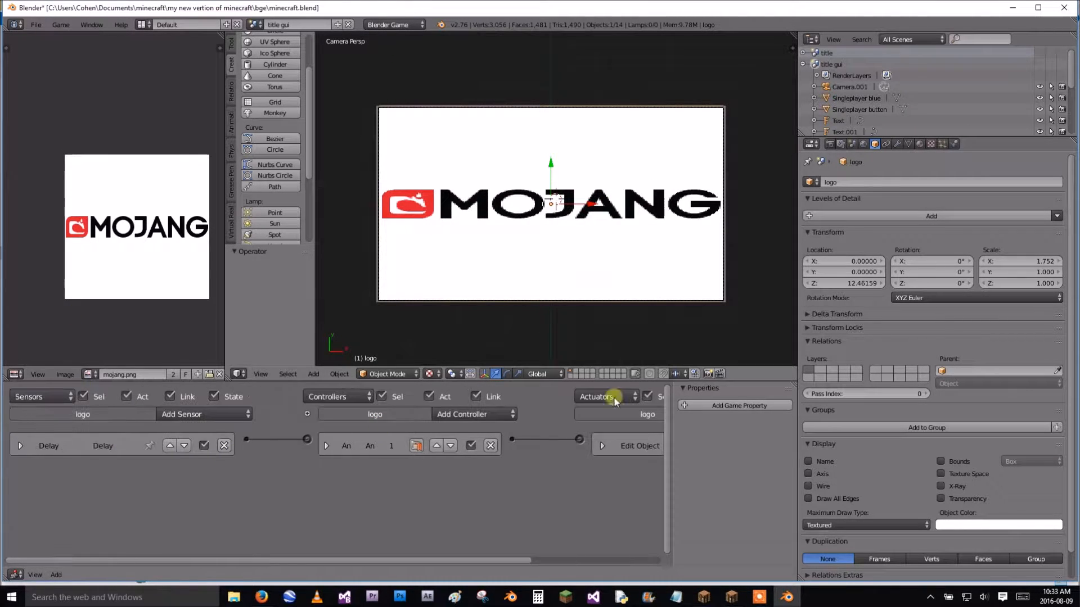
scroll(51, 521, up, 1)
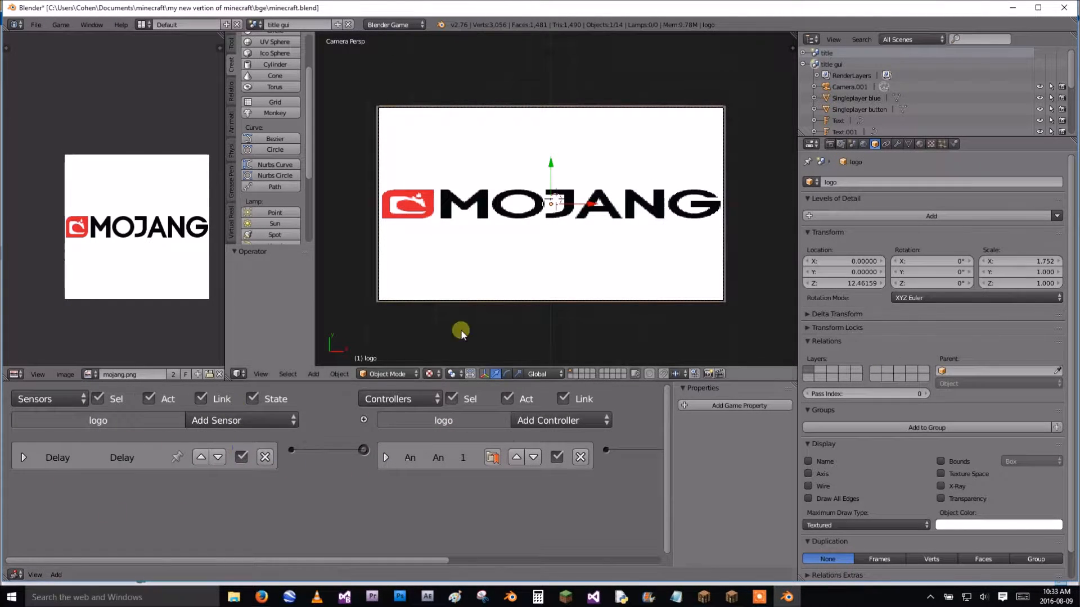
Step: Set the logo's Delay sensor to a delay of 0, test-running the game before and after the change
click(23, 458)
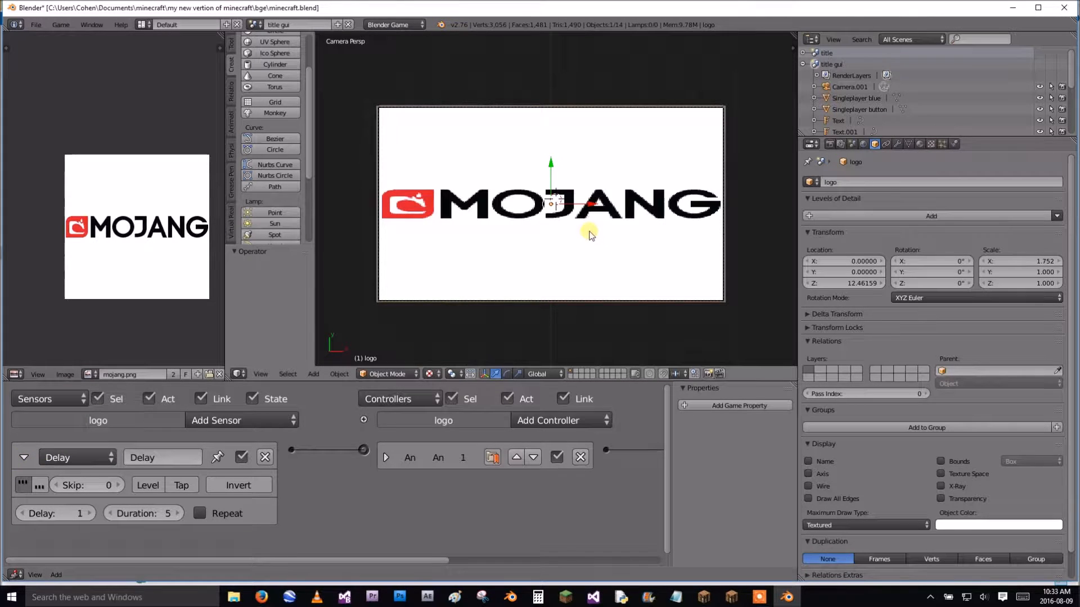
key(p)
key(Escape)
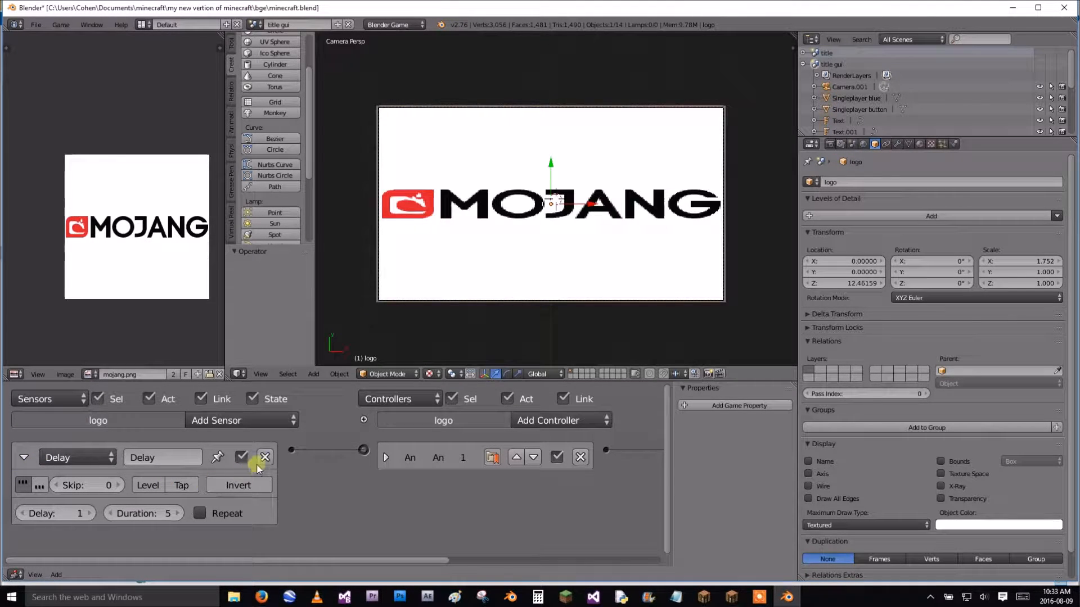
click(23, 513)
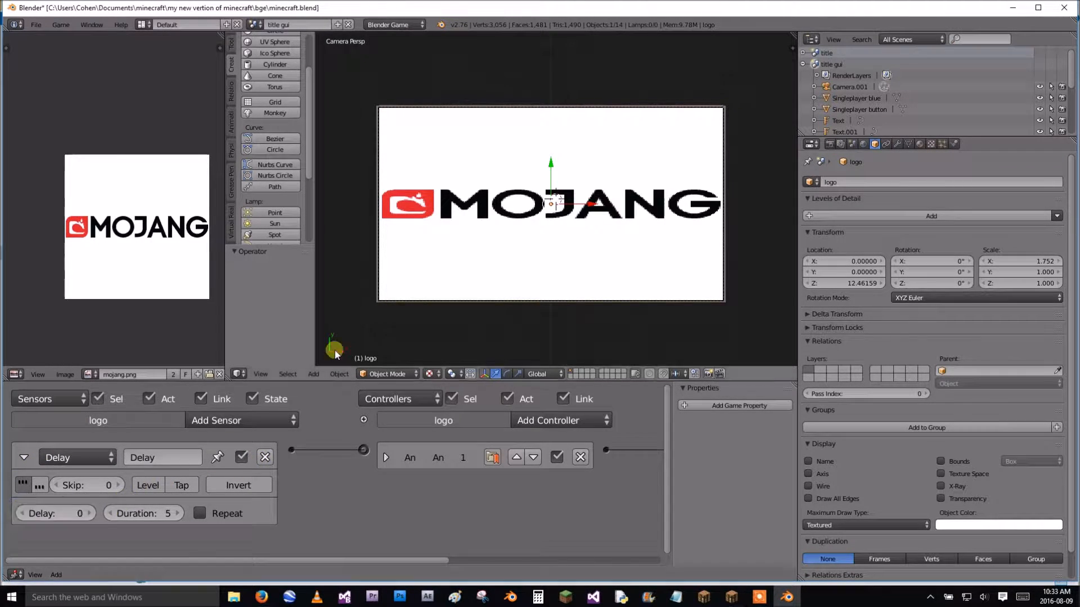
key(p)
key(Escape)
Step: Raise the Delay sensor's duration to about 1204 and test-run the game
click(90, 513)
drag(163, 513, 830, 19)
key(p)
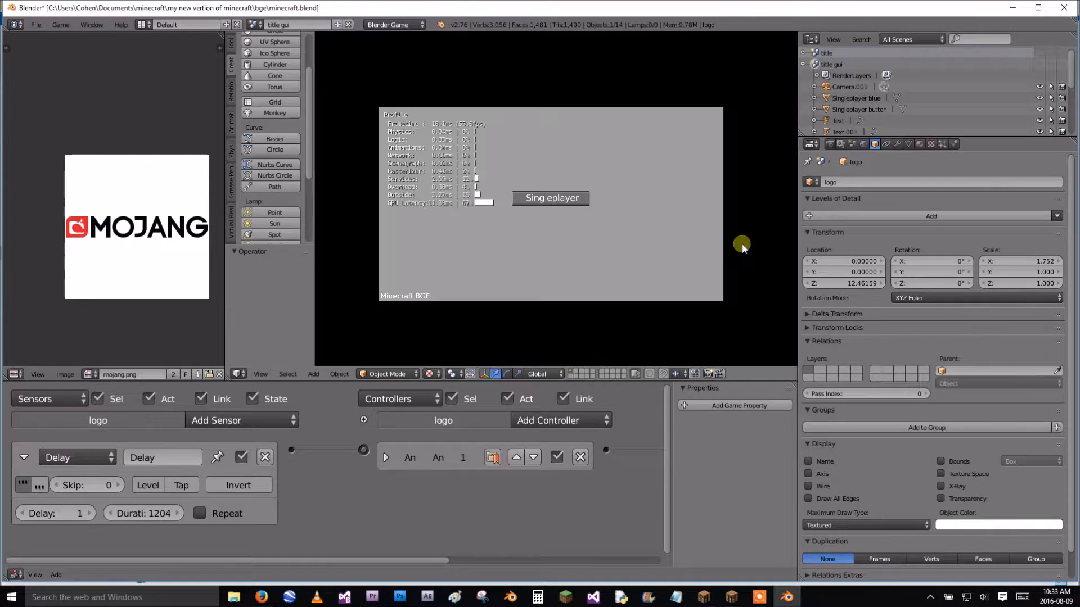
key(Escape)
Step: Remove the Delay sensor from the logo plane and test-run the game
click(272, 457)
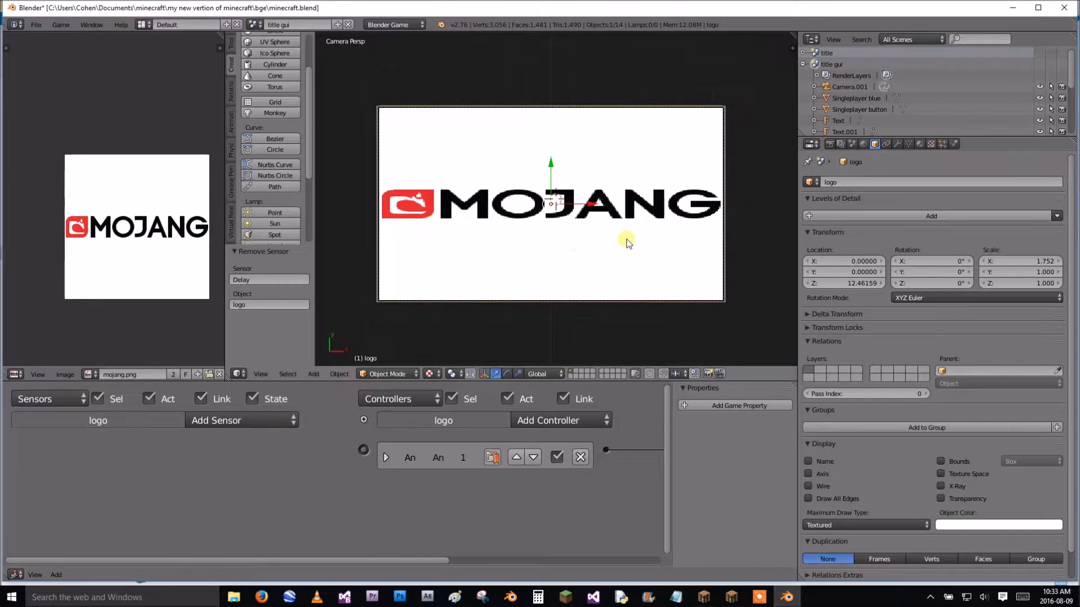
key(p)
key(Escape)
Step: Scale the logo plane's UVs by about 1.011 to leave a small margin around the lettering
key(Tab)
scroll(161, 264, down, 3)
key(s)
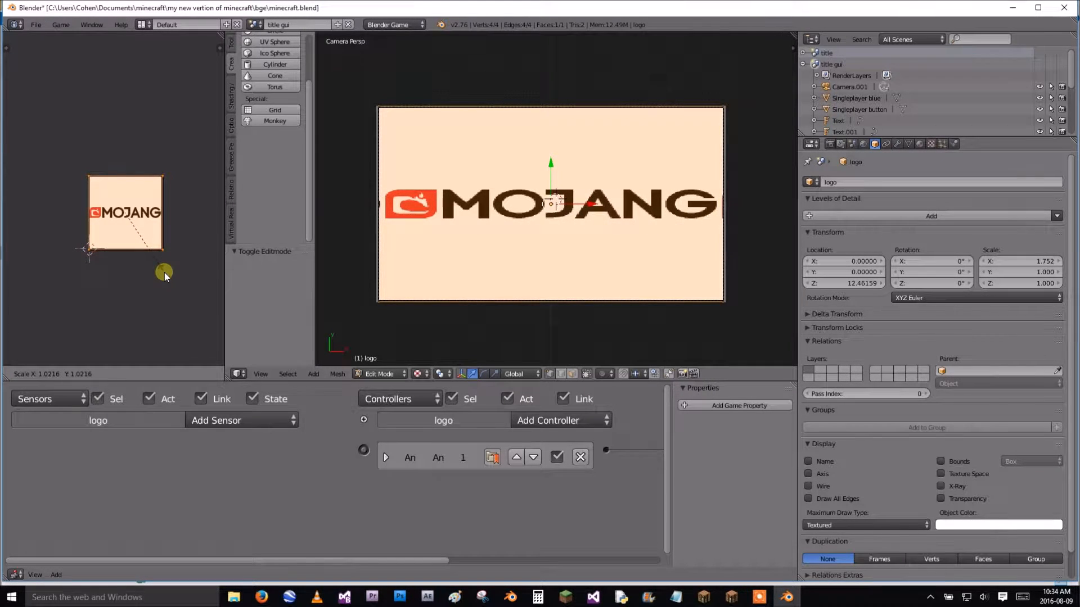
click(163, 273)
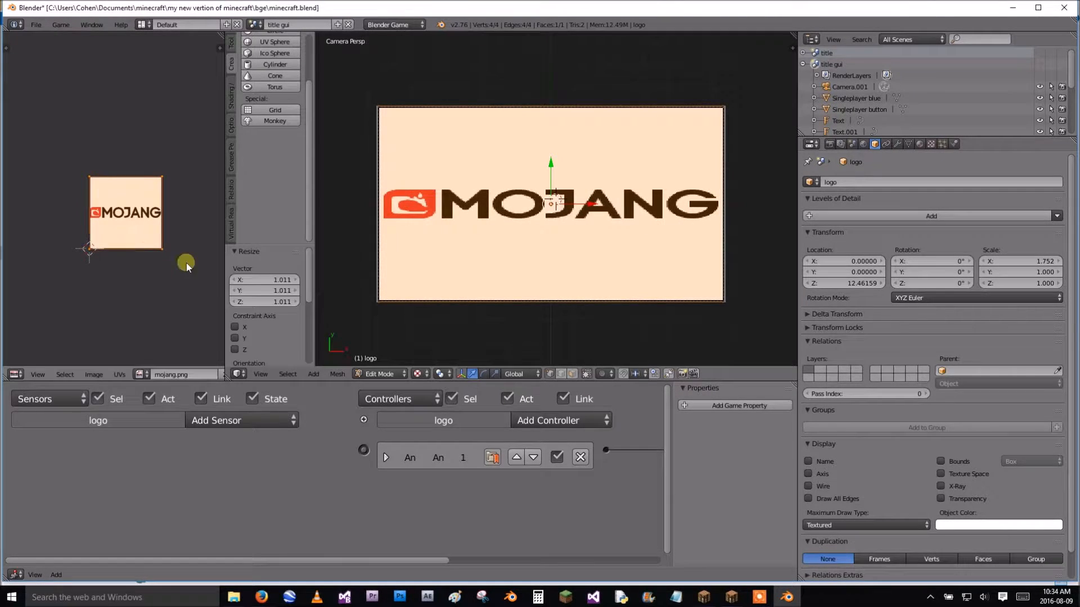
key(Tab)
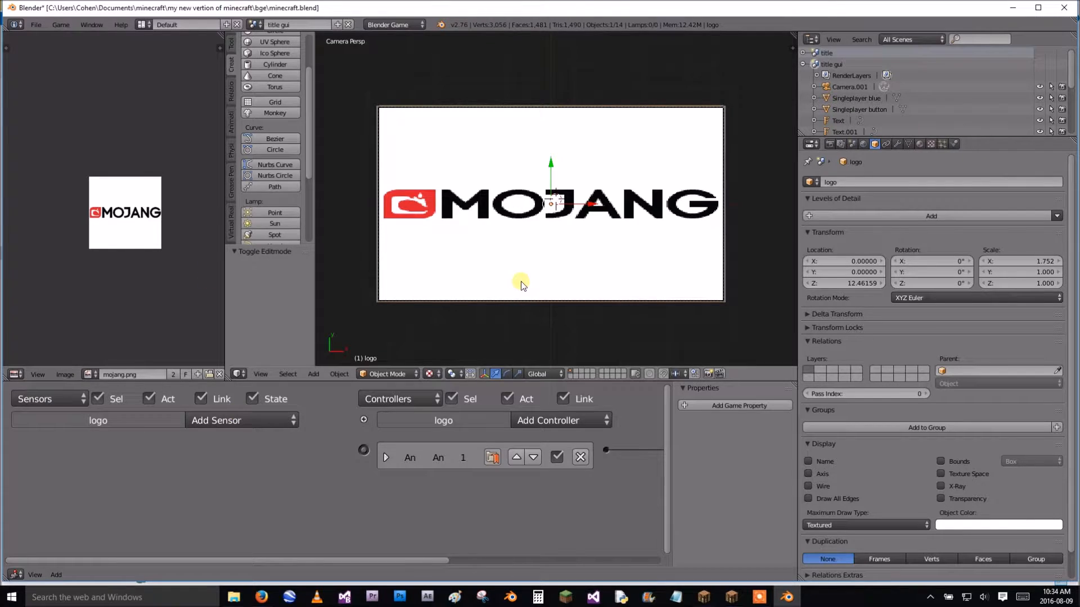
Step: Scale the logo plane's UVs down along Y so the Mojang lettering is taller, and return to Object Mode
key(Tab)
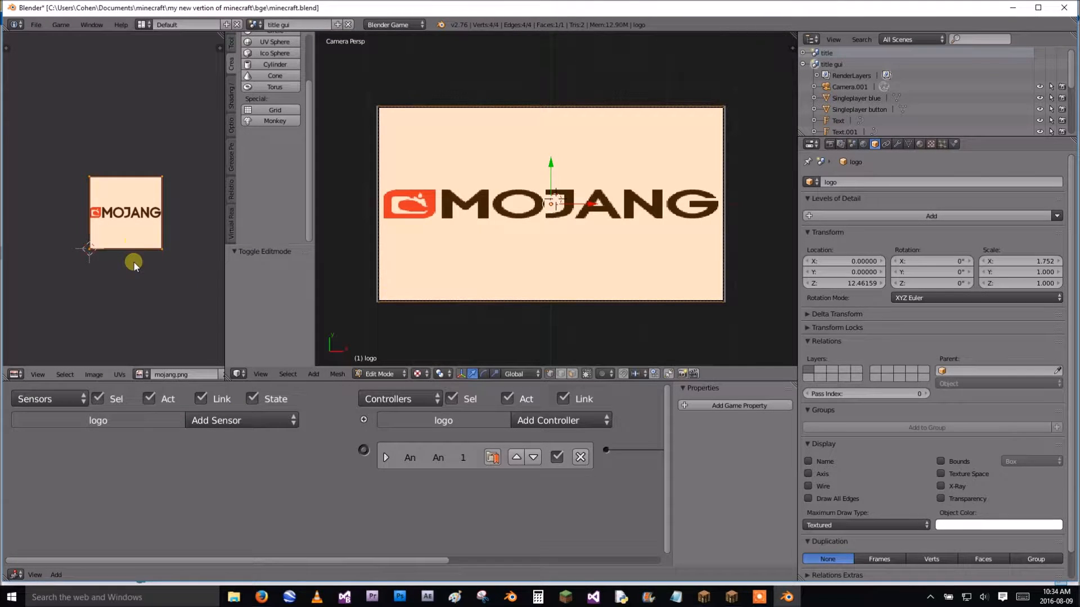
key(s)
key(y)
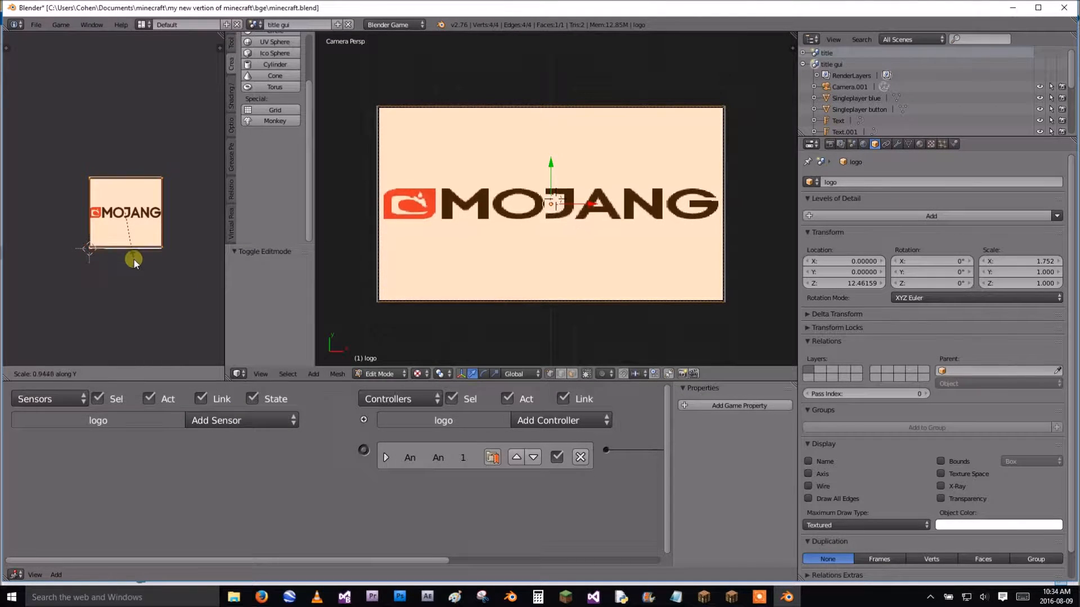
click(135, 245)
key(Tab)
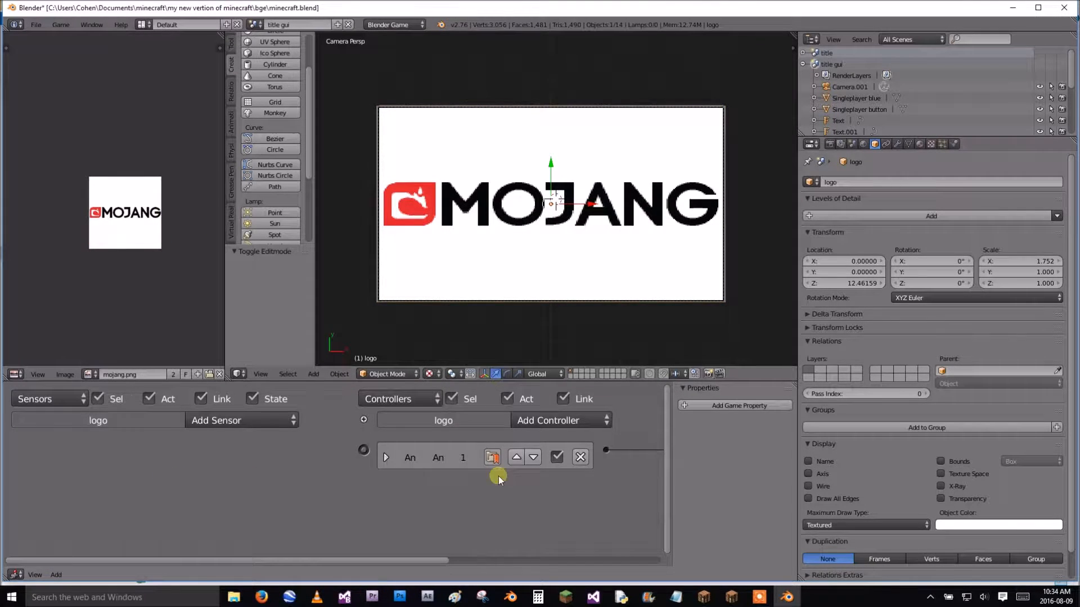
Step: Remove the And controller and the Edit Object actuator from the logo plane
ctrl+scroll(498, 466, right, 2)
click(494, 457)
ctrl+scroll(534, 461, right, 5)
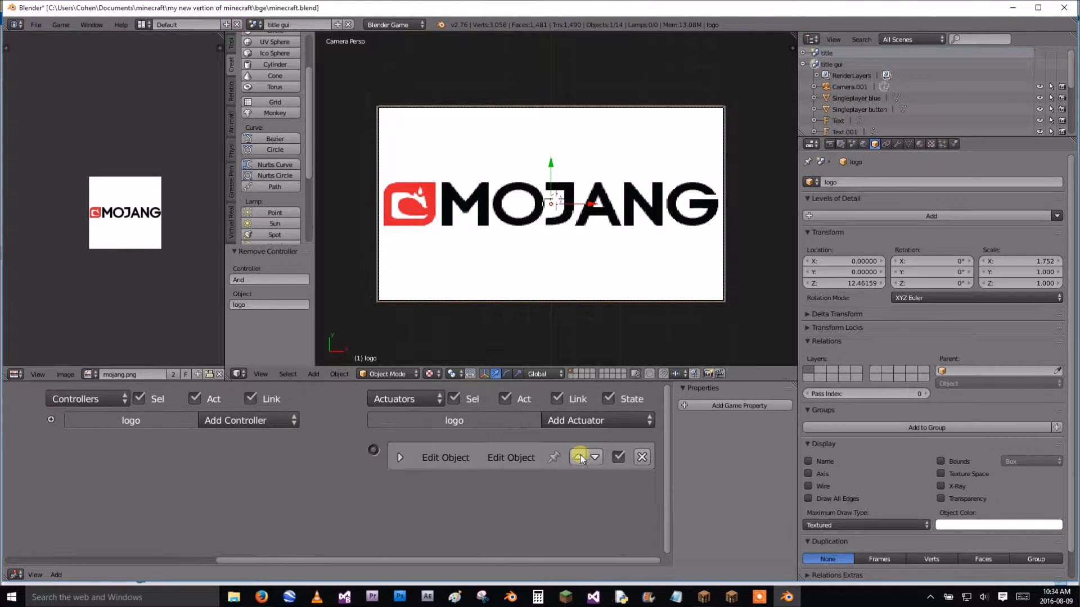
click(642, 457)
ctrl+scroll(621, 420, left, 4)
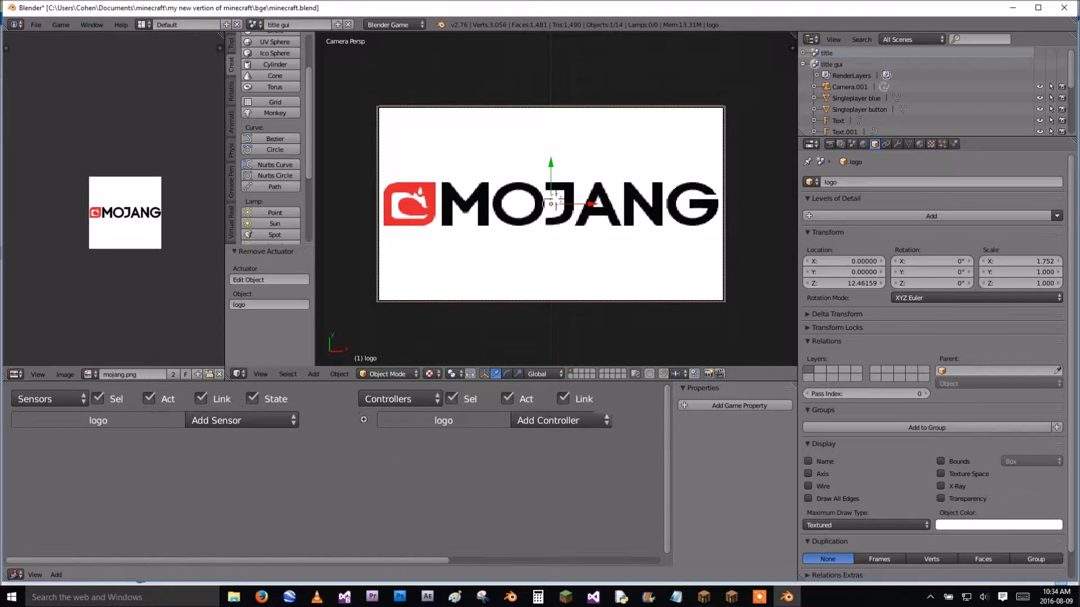
Step: Add a Delay sensor to the logo plane with a delay of 4 and a duration of 60
click(216, 420)
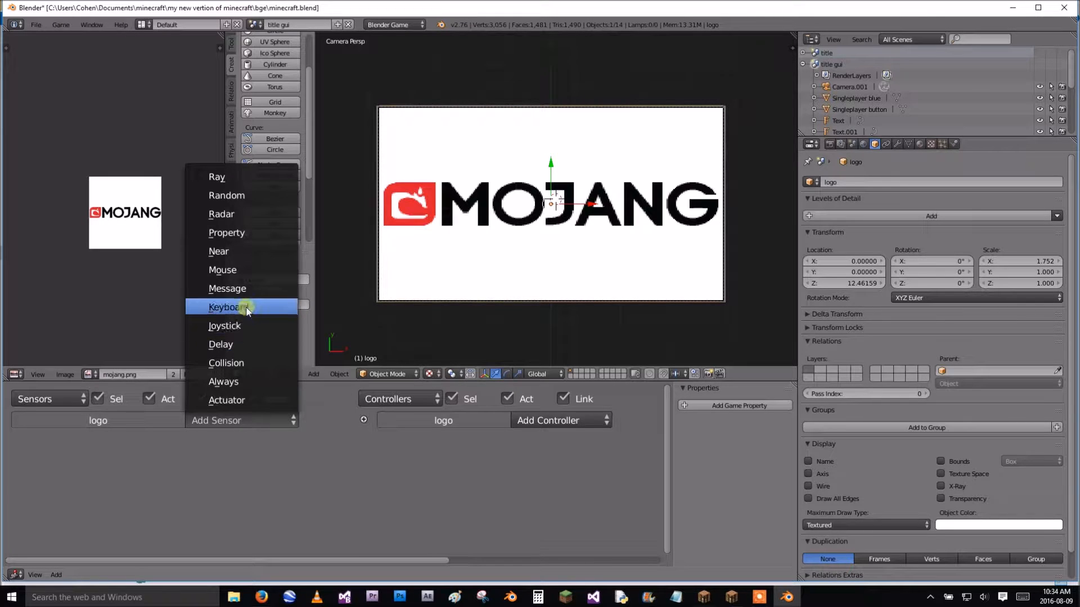
click(248, 419)
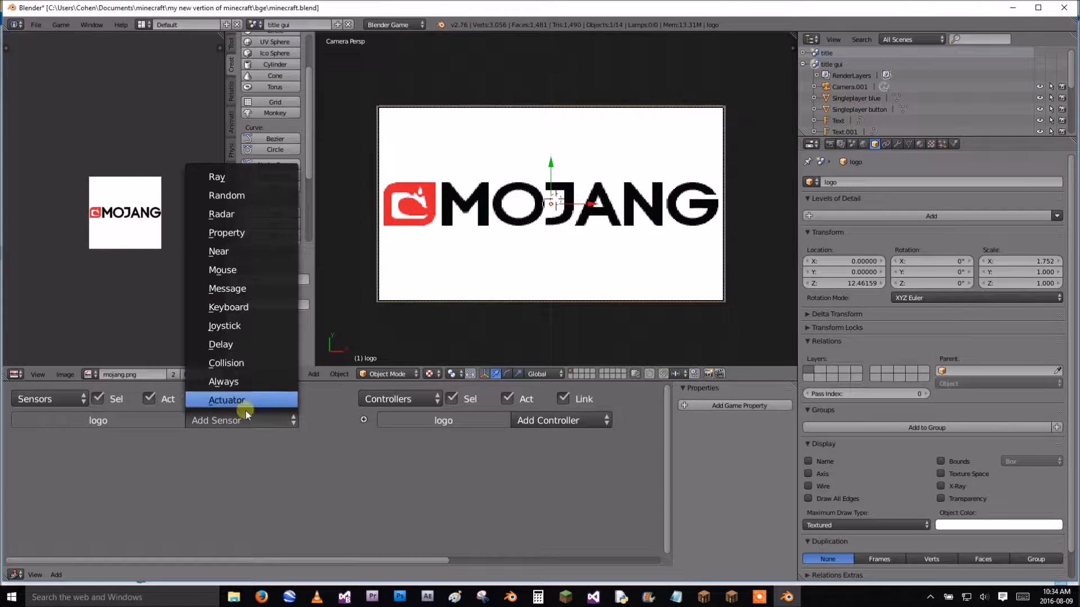
click(237, 426)
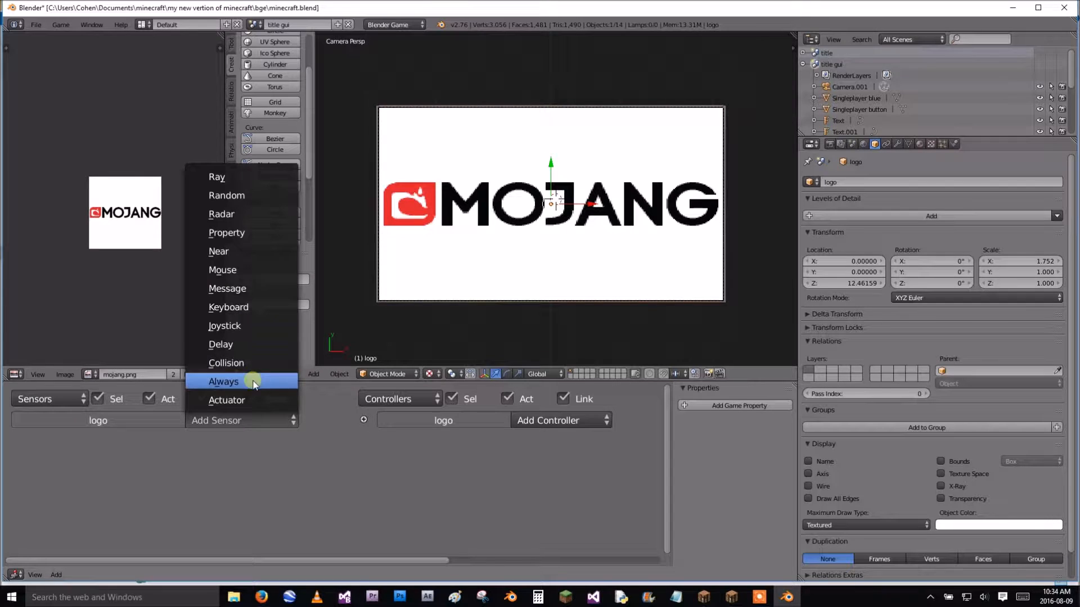
click(236, 344)
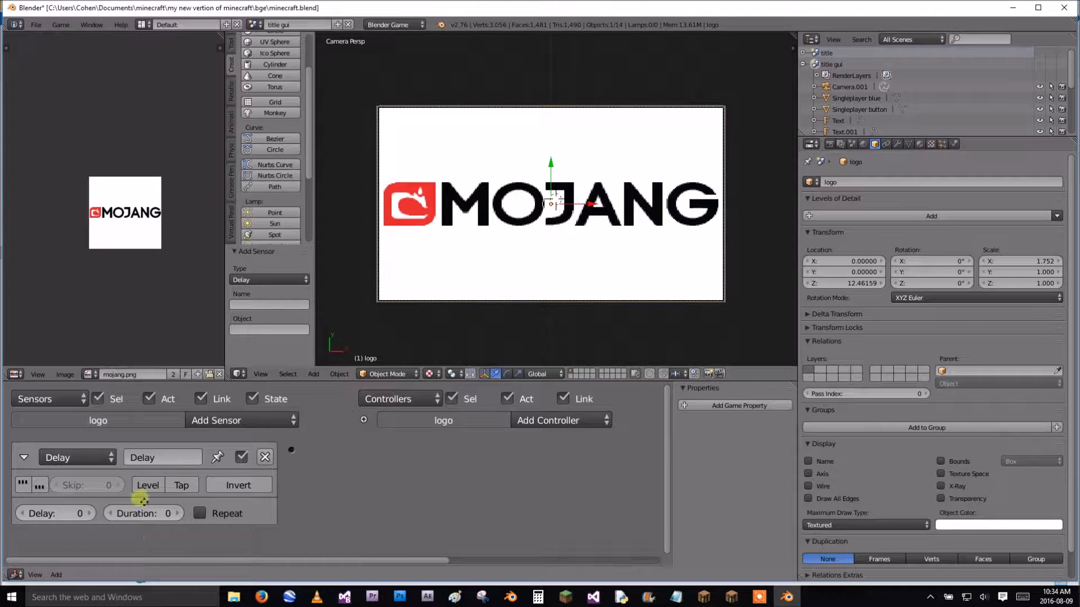
click(89, 512)
click(89, 513)
click(88, 512)
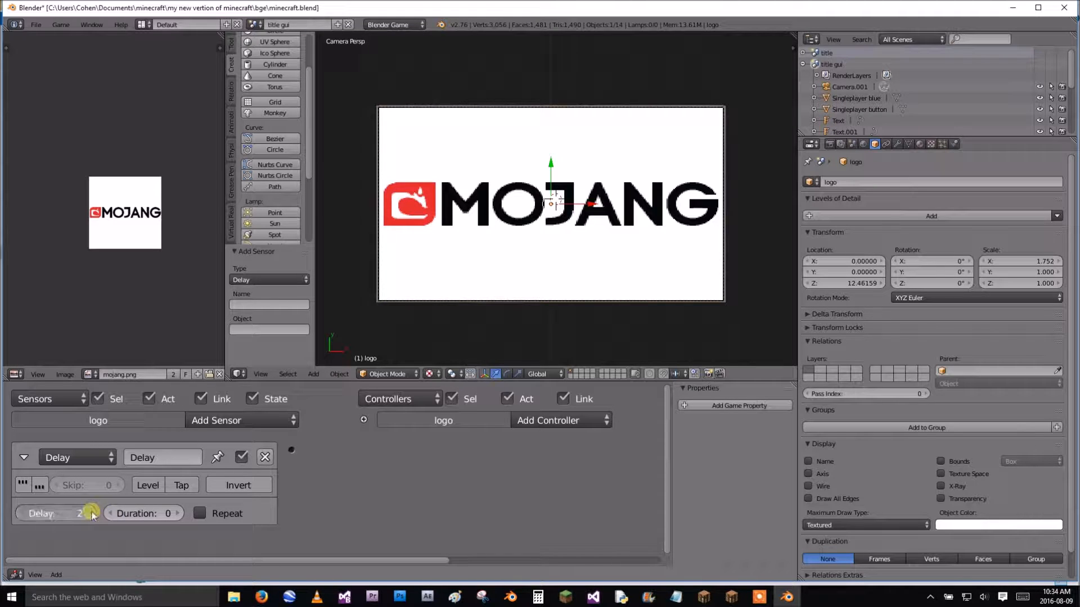
click(89, 513)
click(163, 513)
text(73)
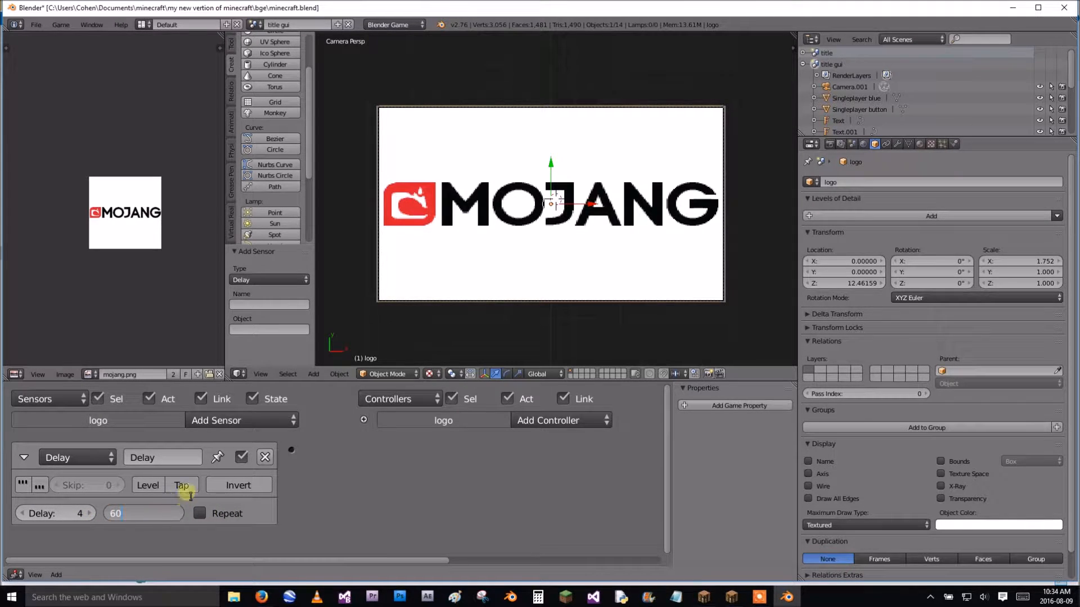
key(Return)
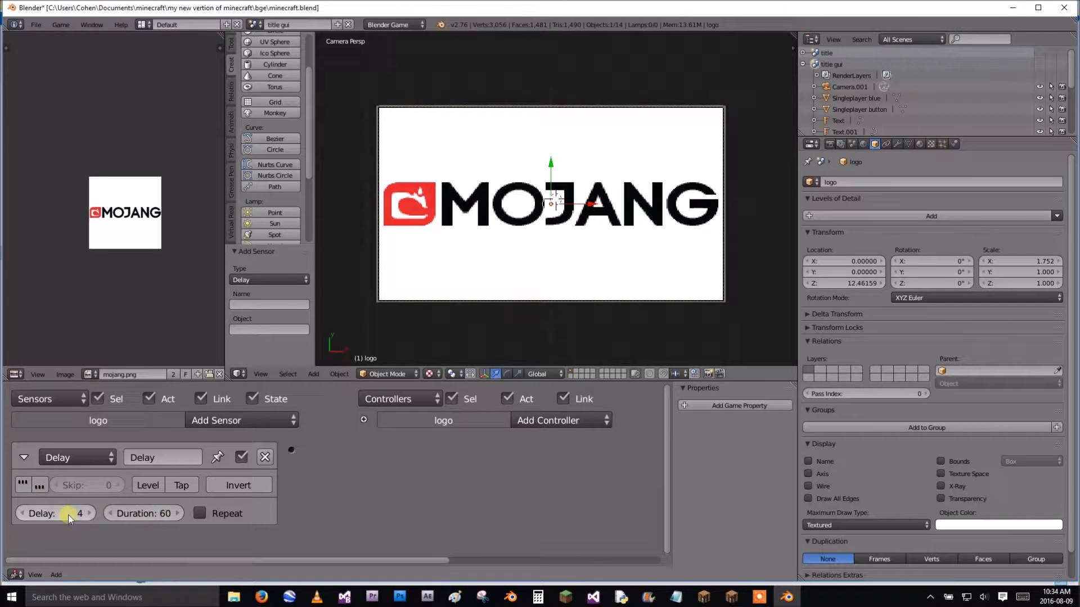
Step: Set the Delay sensor's duration to 180 and test-run the game
click(161, 514)
text(180)
key(Return)
key(p)
key(Escape)
Step: Add an And controller to the logo plane and link the Delay sensor to it
click(560, 422)
click(560, 422)
click(554, 423)
click(542, 400)
drag(366, 450, 366, 448)
Step: Add an Edit Object actuator set to End Object and link the And controller to it
ctrl+scroll(473, 400, right, 5)
click(606, 419)
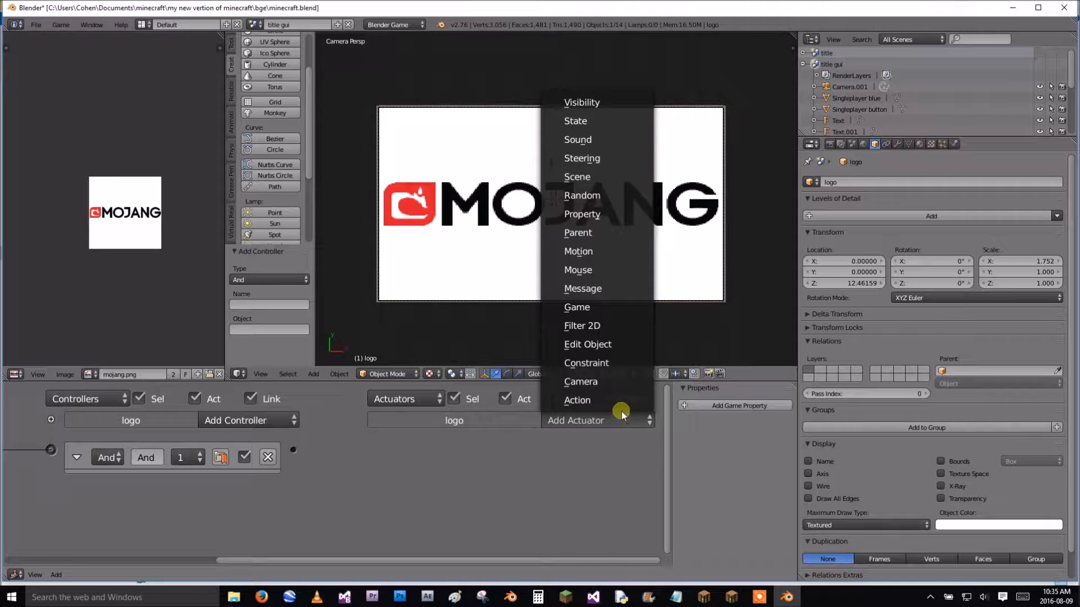
click(585, 353)
click(544, 478)
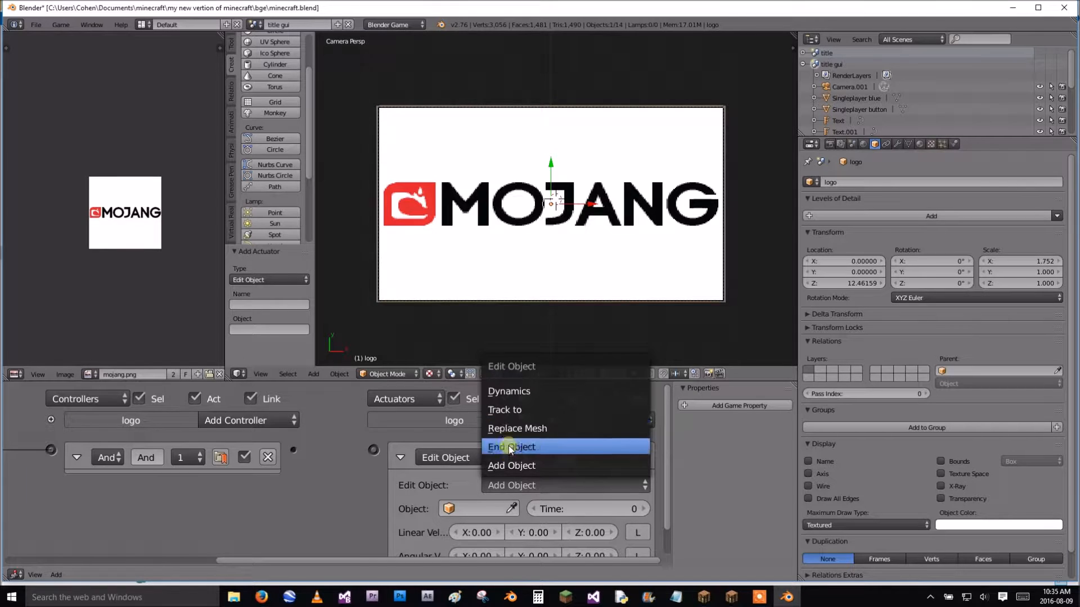
click(510, 448)
drag(302, 452, 370, 447)
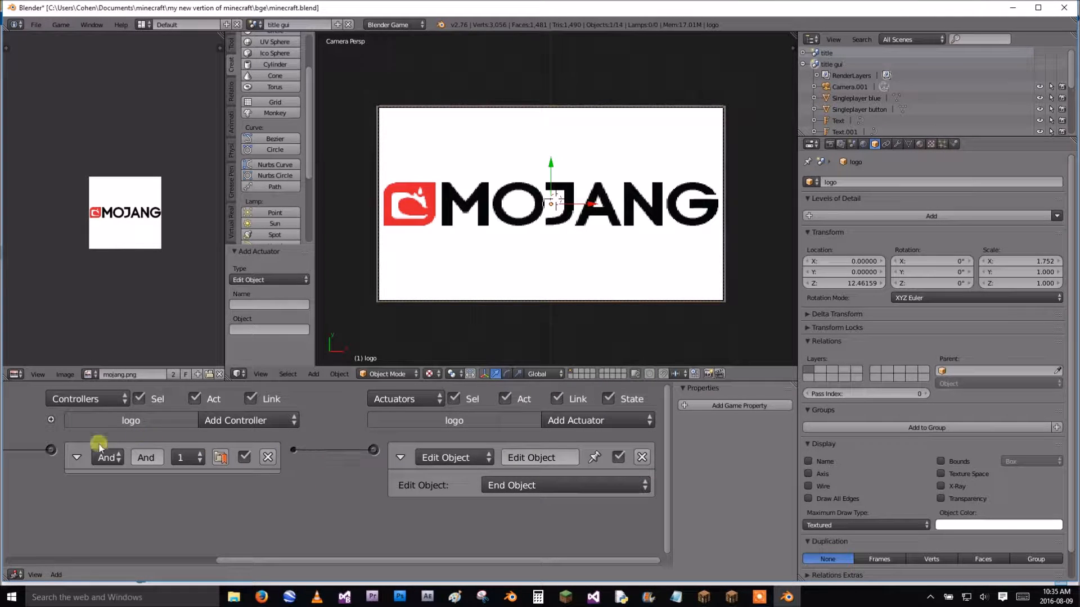
Step: Collapse the And controller and Edit Object actuator, and test-run the game
click(77, 458)
click(400, 457)
key(p)
key(Escape)
Step: Enable true level triggering on the Delay sensor and test-run the game
middle_drag(138, 450, 441, 481)
click(23, 484)
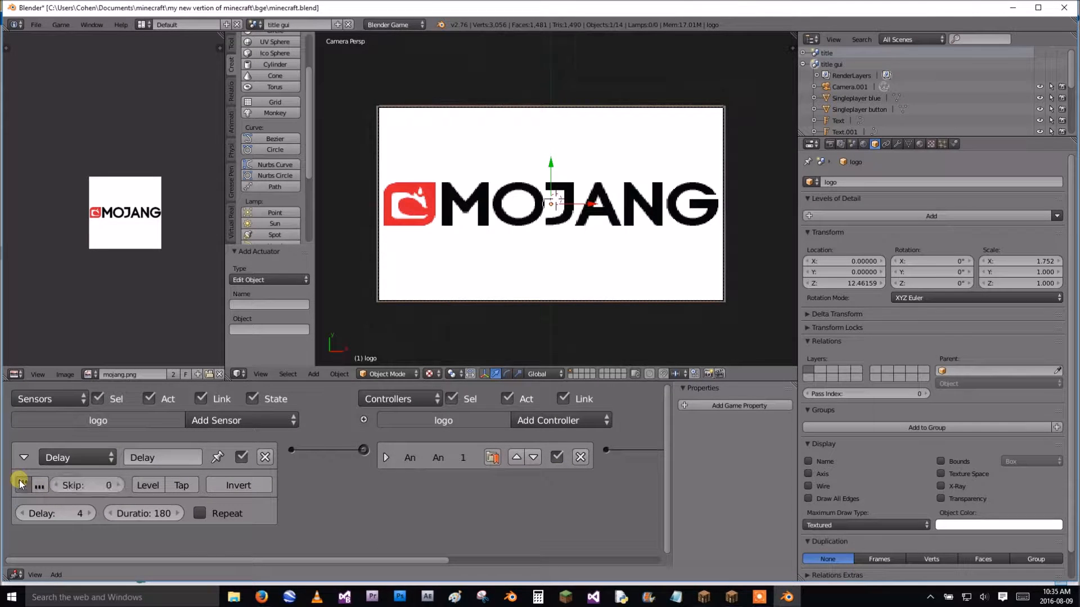
key(p)
key(Escape)
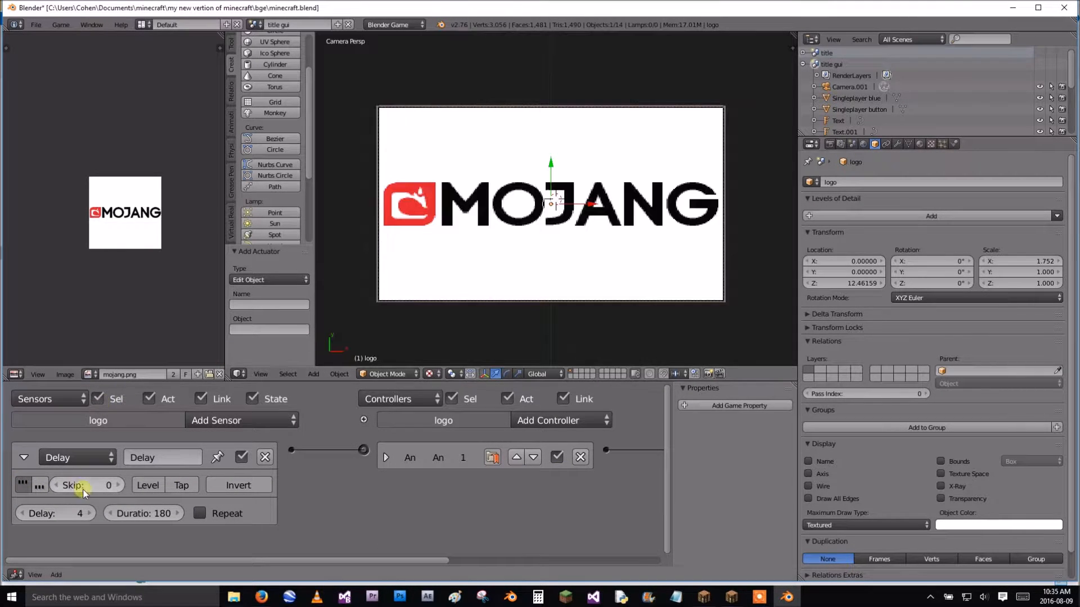
Step: Raise the Delay sensor's delay to 408 and test-run the game
drag(73, 513, 318, 531)
key(p)
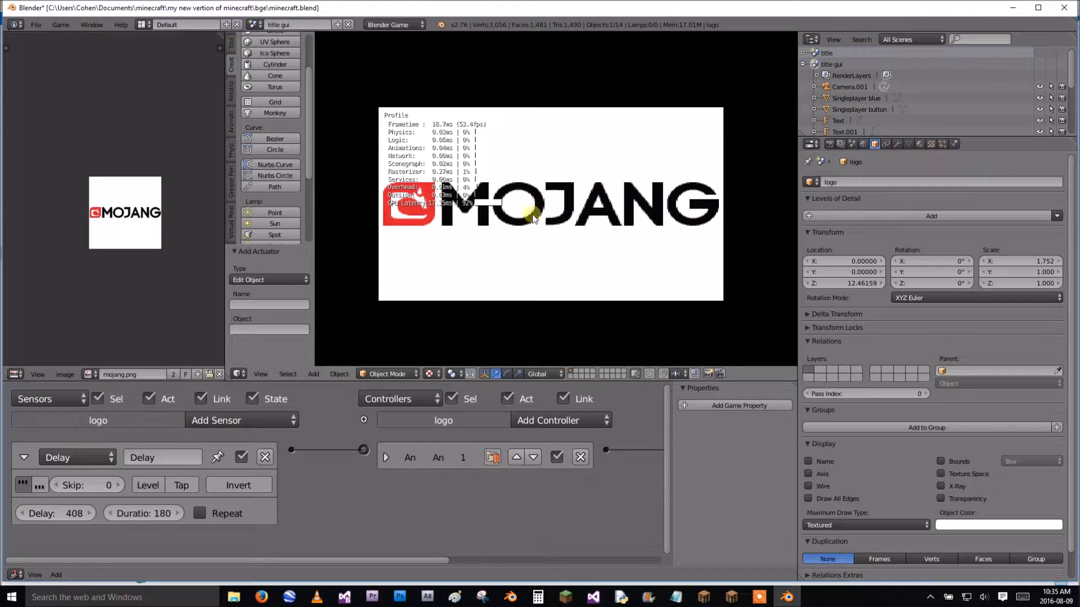
key(Escape)
Step: Lower the Delay sensor's delay to 192 and test-run the game
drag(36, 514, 991, 496)
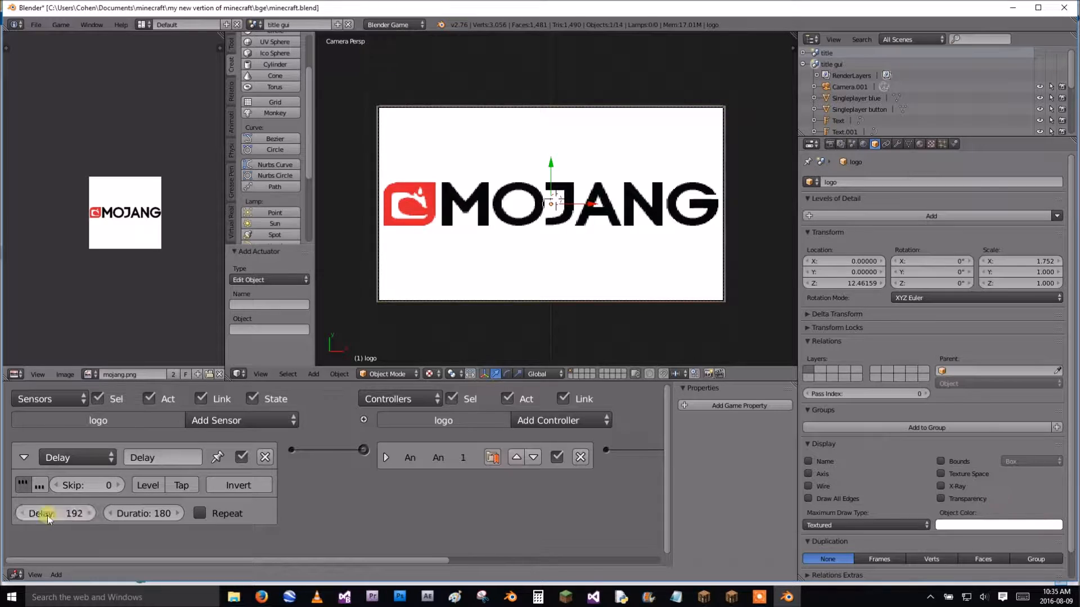
key(p)
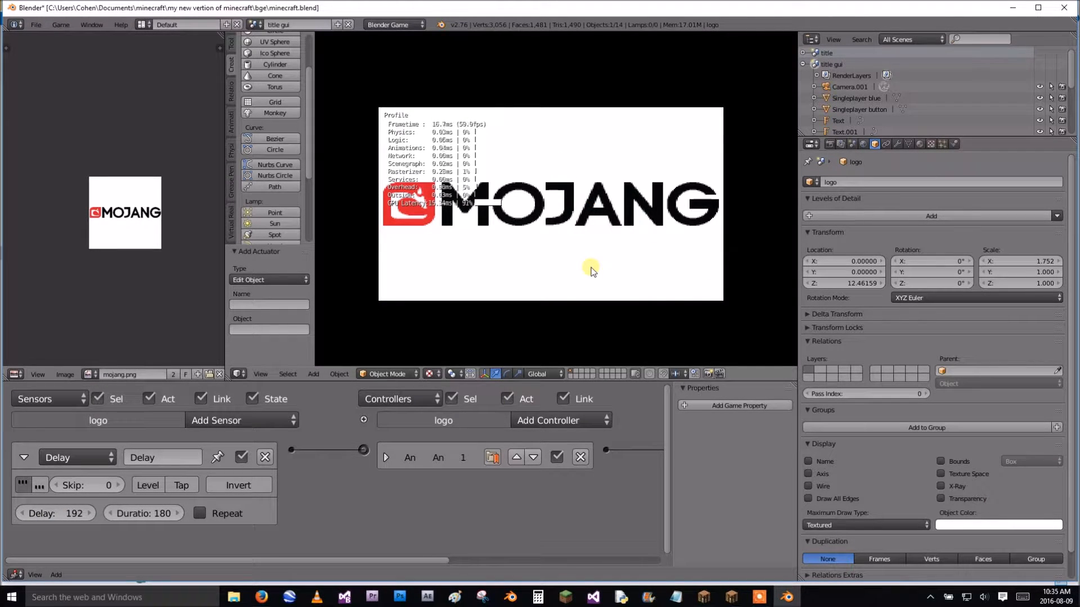
key(Escape)
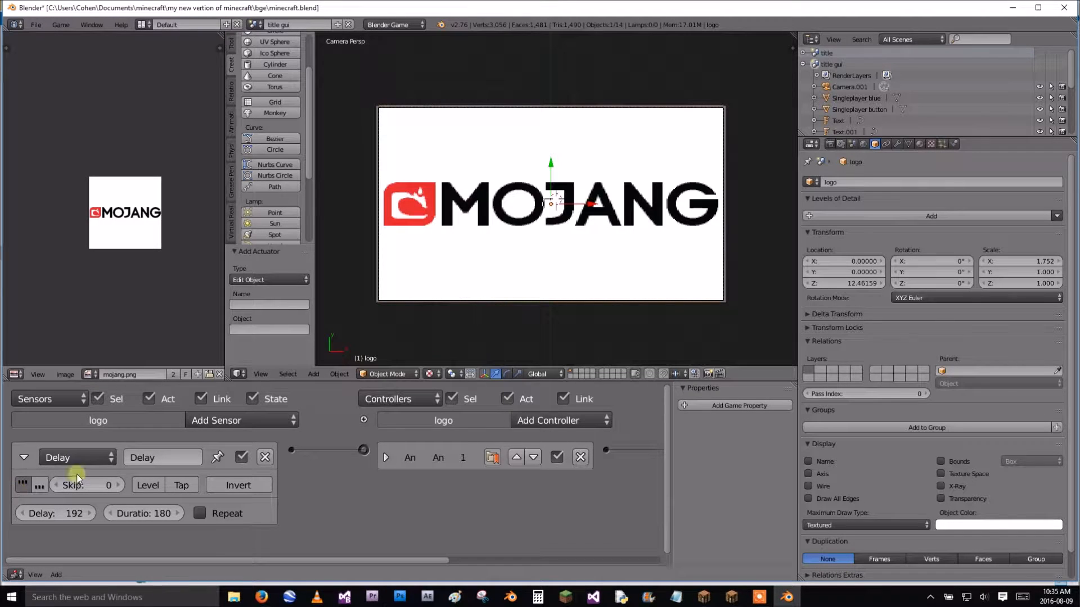
Step: Collapse the Delay sensor and save the project file
click(23, 457)
click(33, 24)
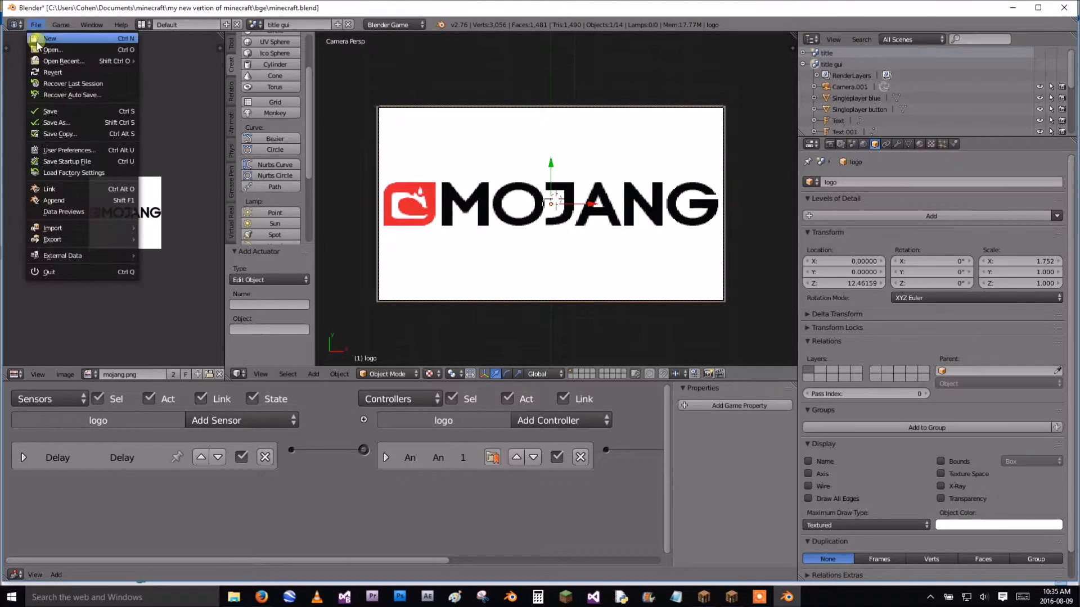
click(79, 110)
Step: Check the system console, minimize it, and switch to the title scene
click(96, 26)
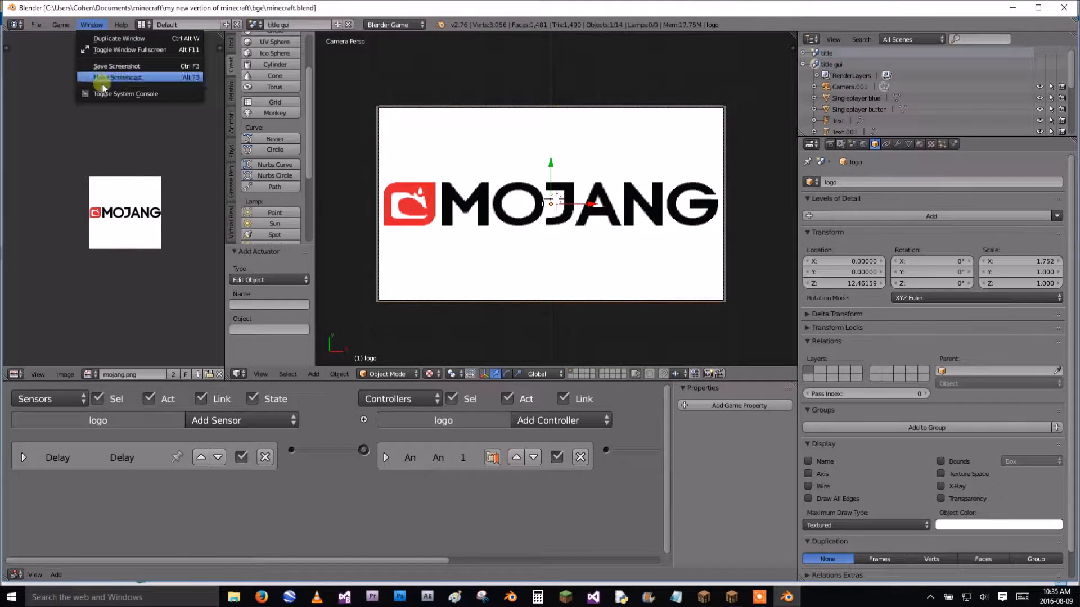
click(104, 92)
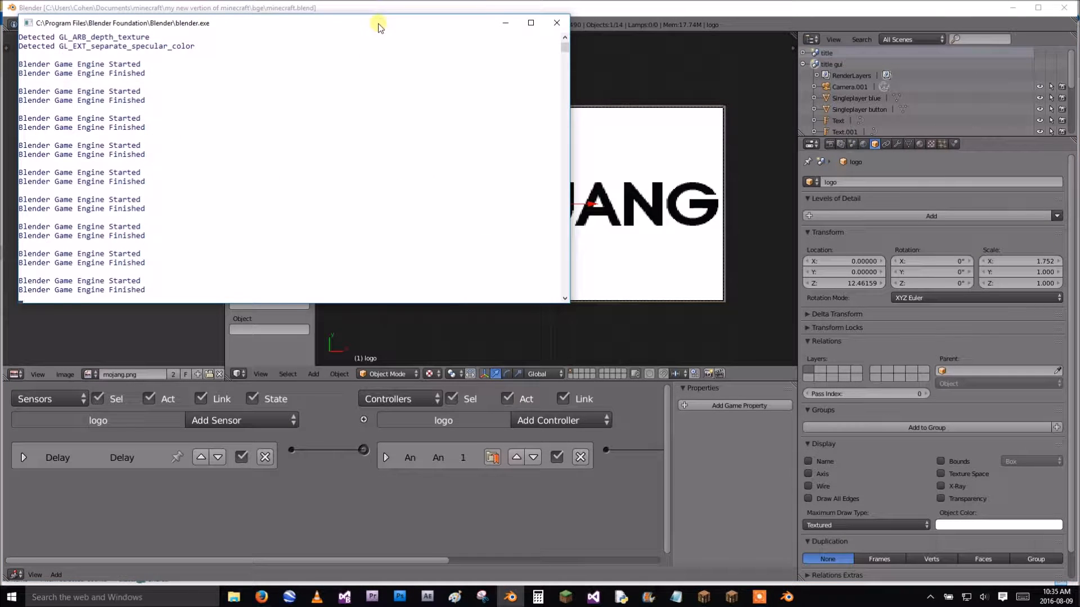
click(505, 22)
click(254, 24)
click(262, 42)
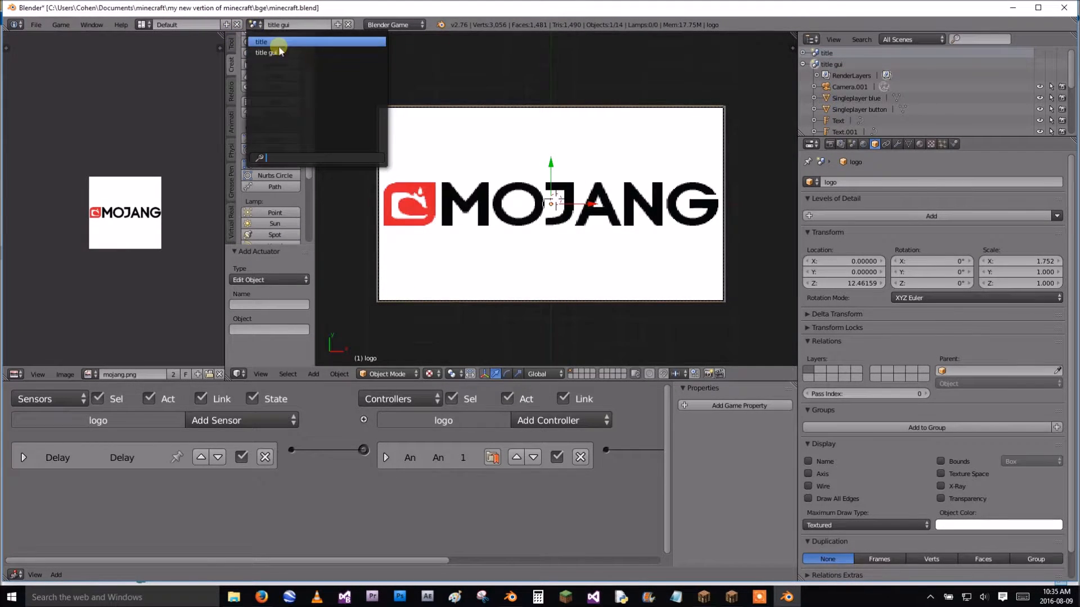
click(36, 25)
click(53, 102)
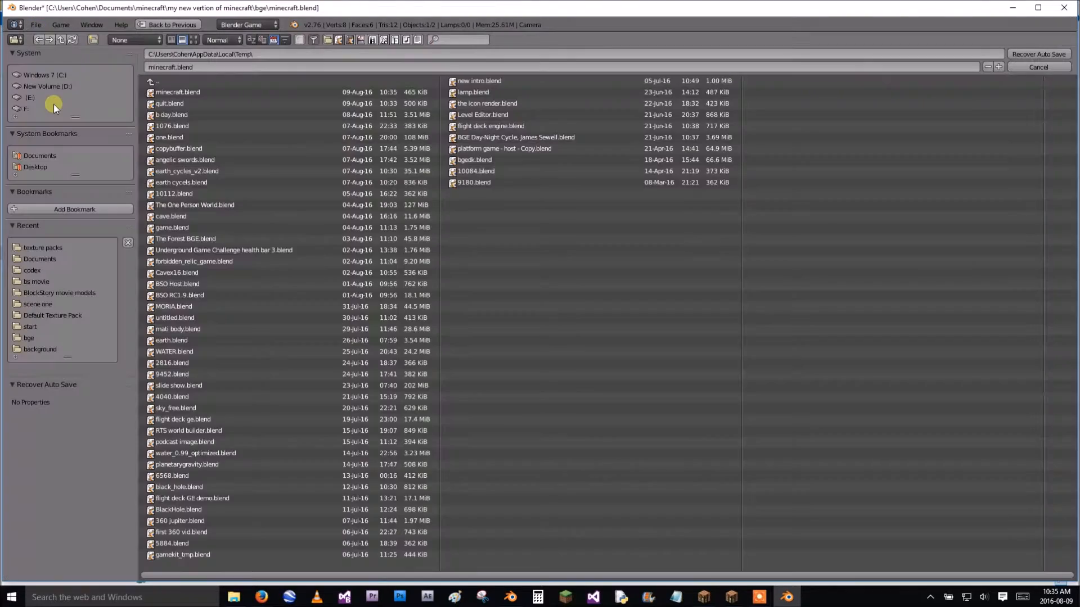
click(1006, 70)
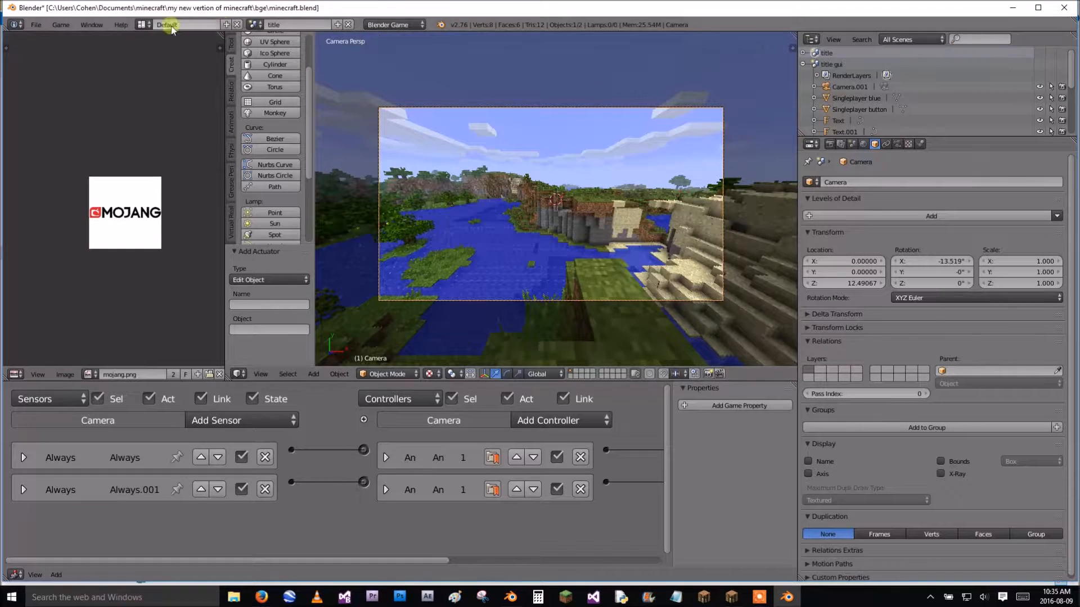
Step: Save the project file with the title scene active
click(36, 25)
click(55, 112)
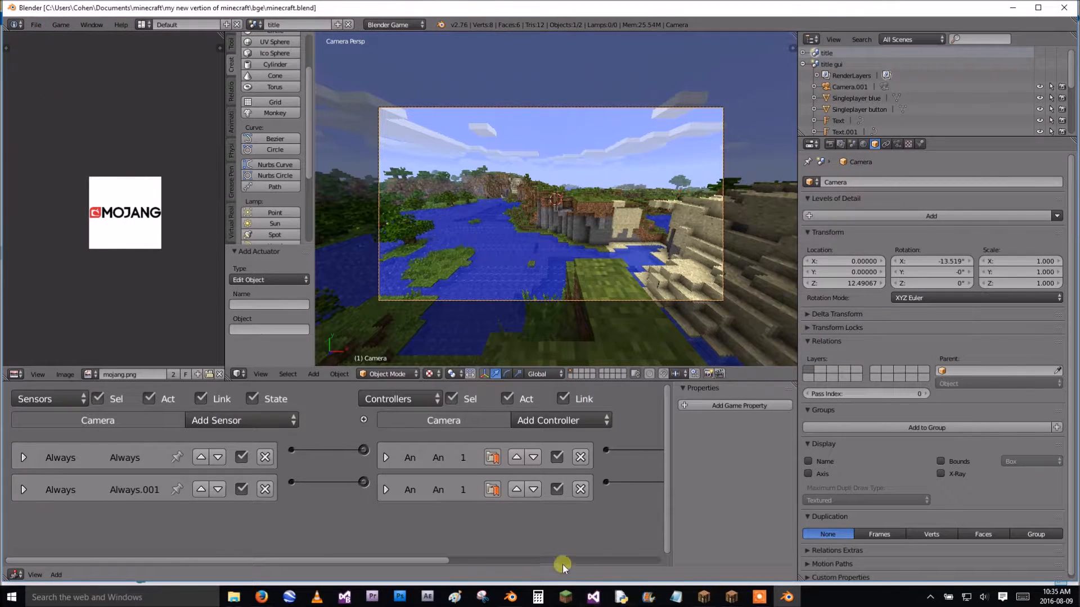
Step: Check the system console again, minimize it, and show the title scene's render settings
click(510, 598)
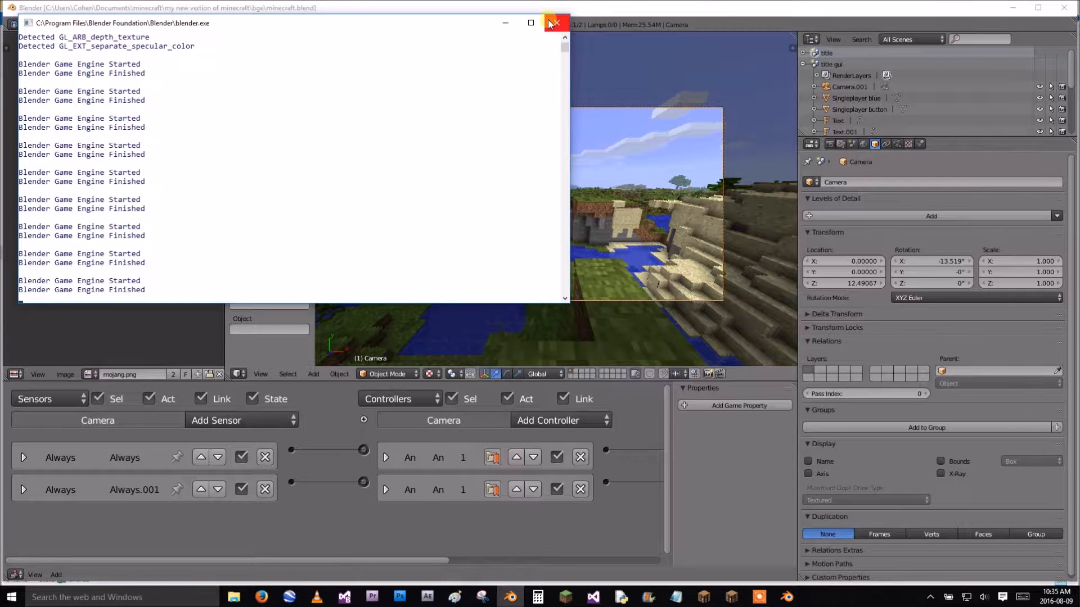
click(506, 23)
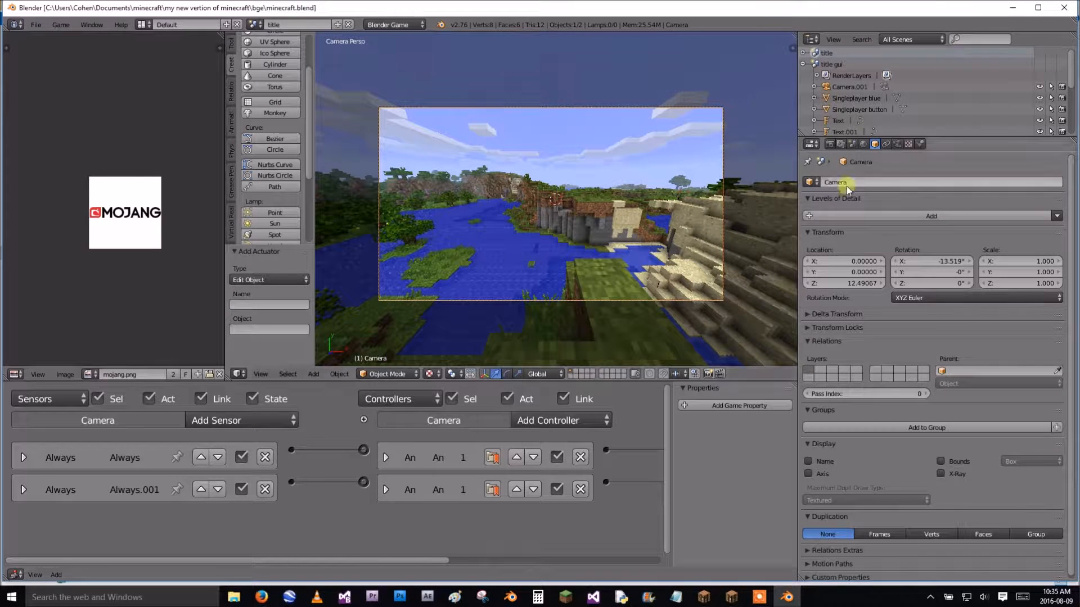
click(830, 144)
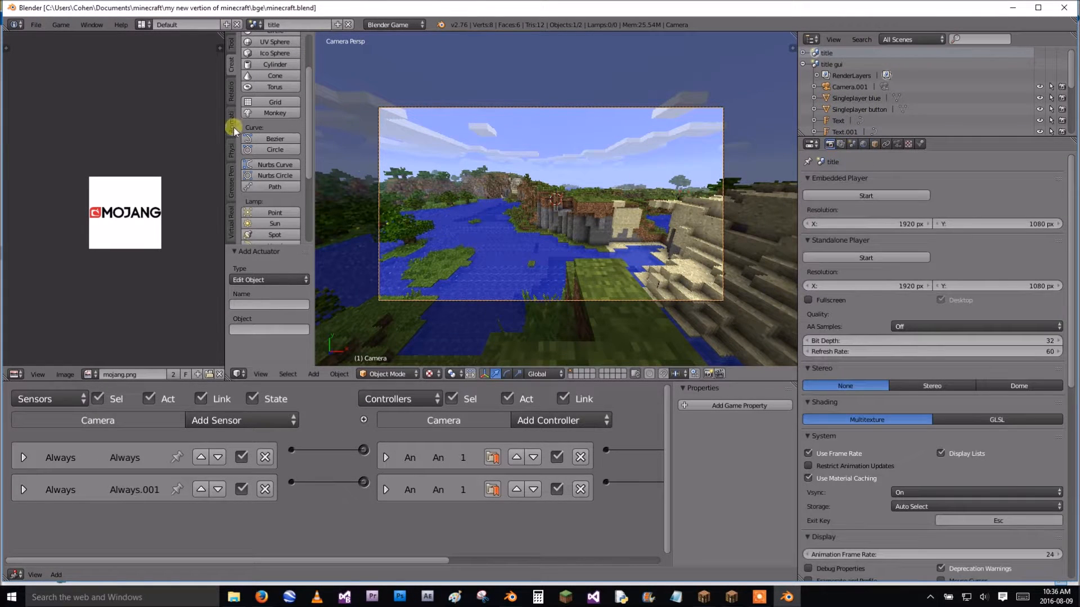
click(466, 228)
key(shift+s)
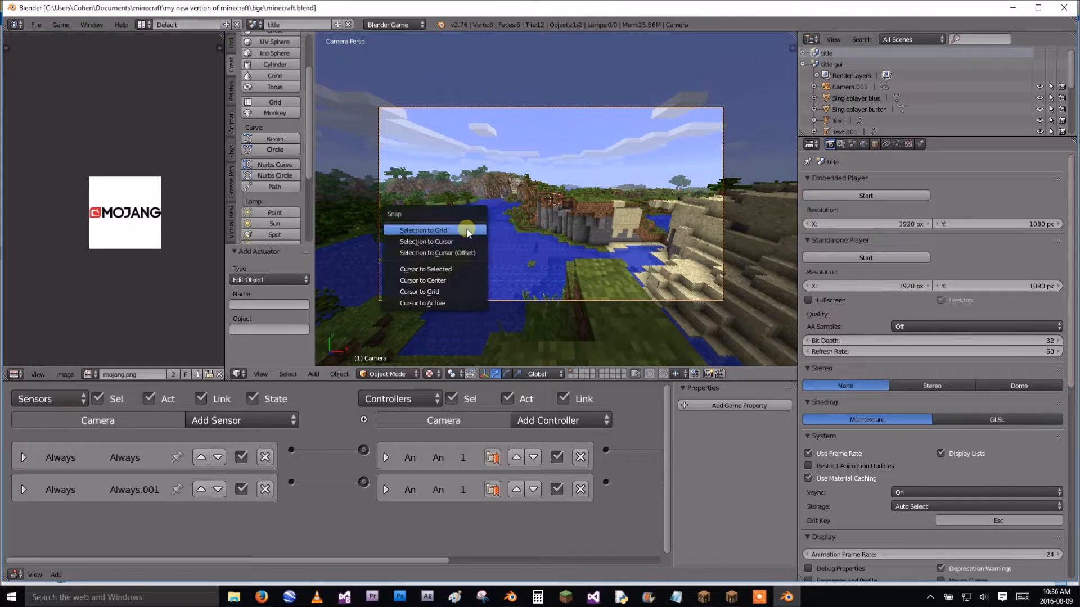
click(468, 225)
key(ctrl+z)
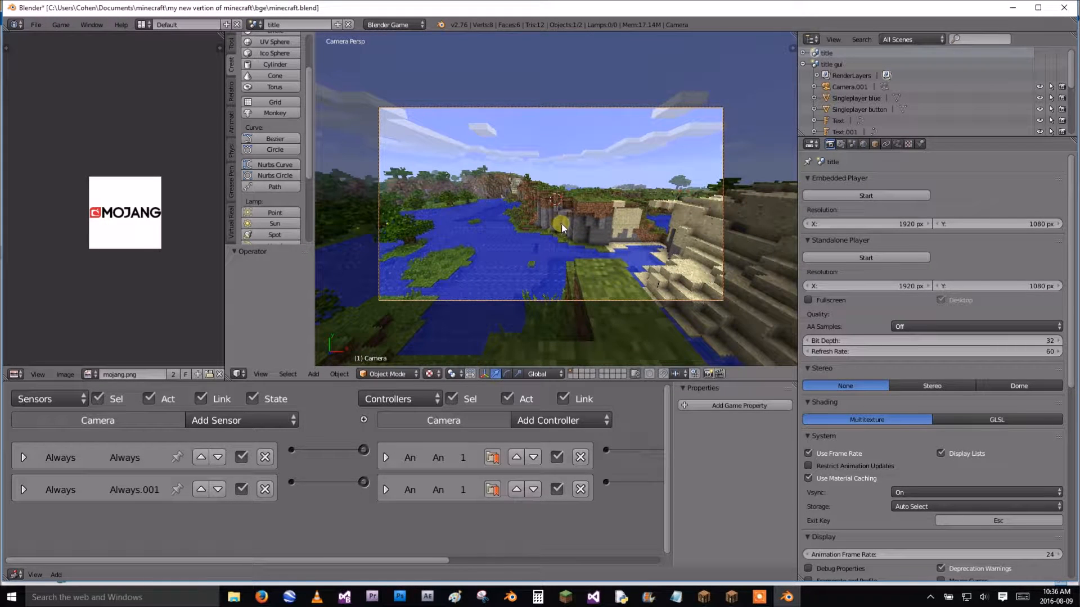
Step: Save over the existing project file and test-run the title scene, opening the world list through the Singleplayer button
key(ctrl+s)
click(552, 223)
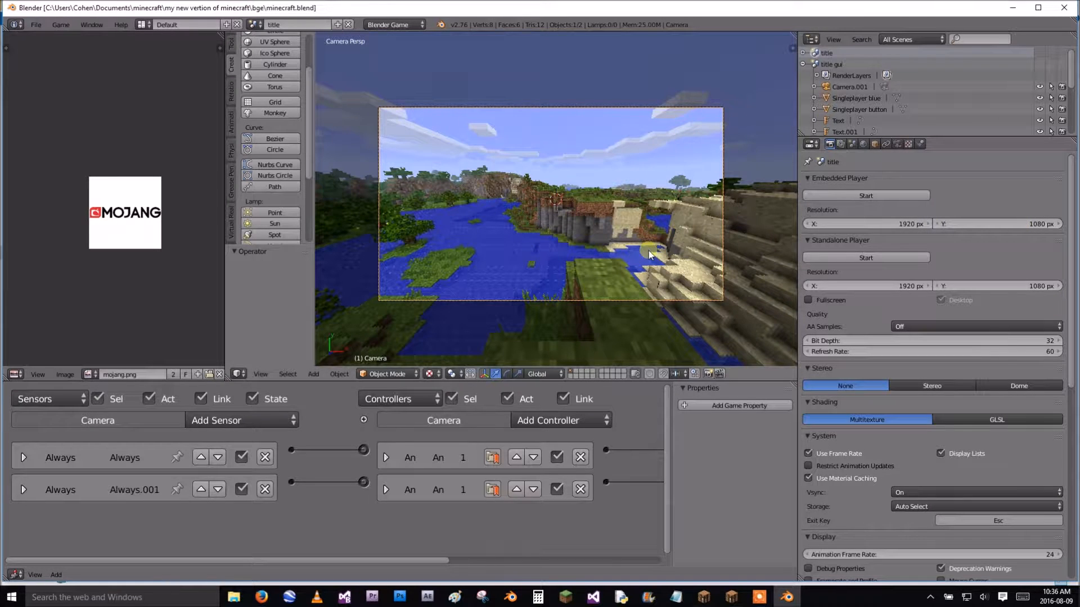
key(p)
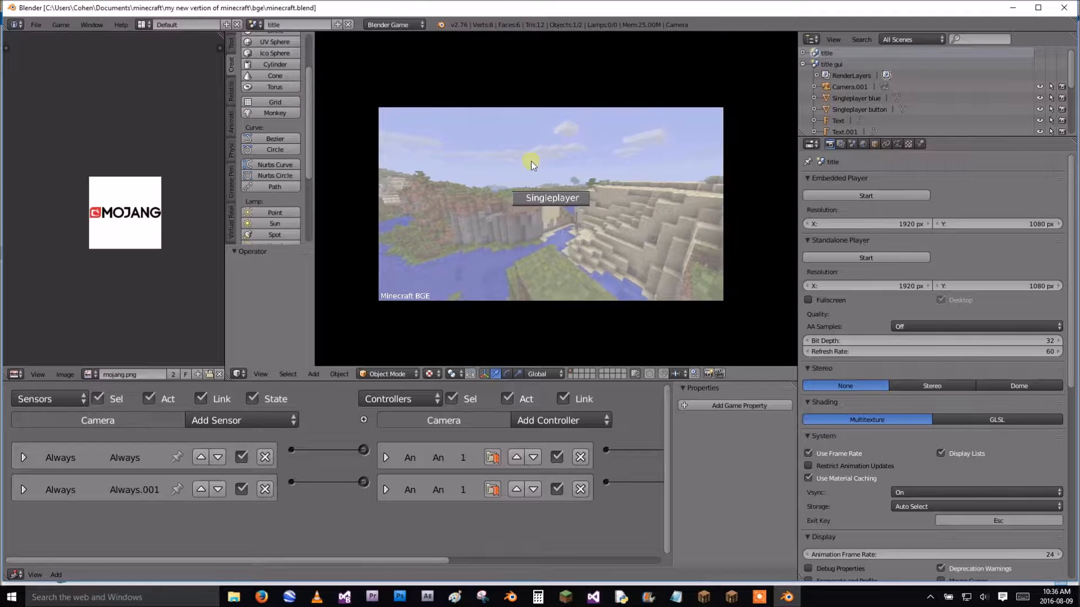
click(559, 200)
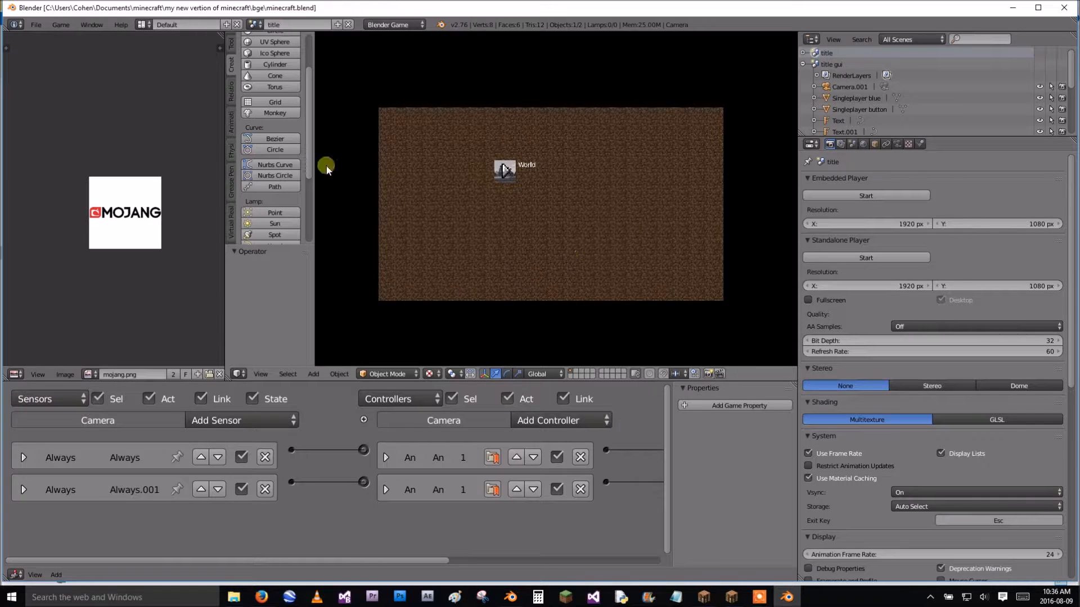
key(Escape)
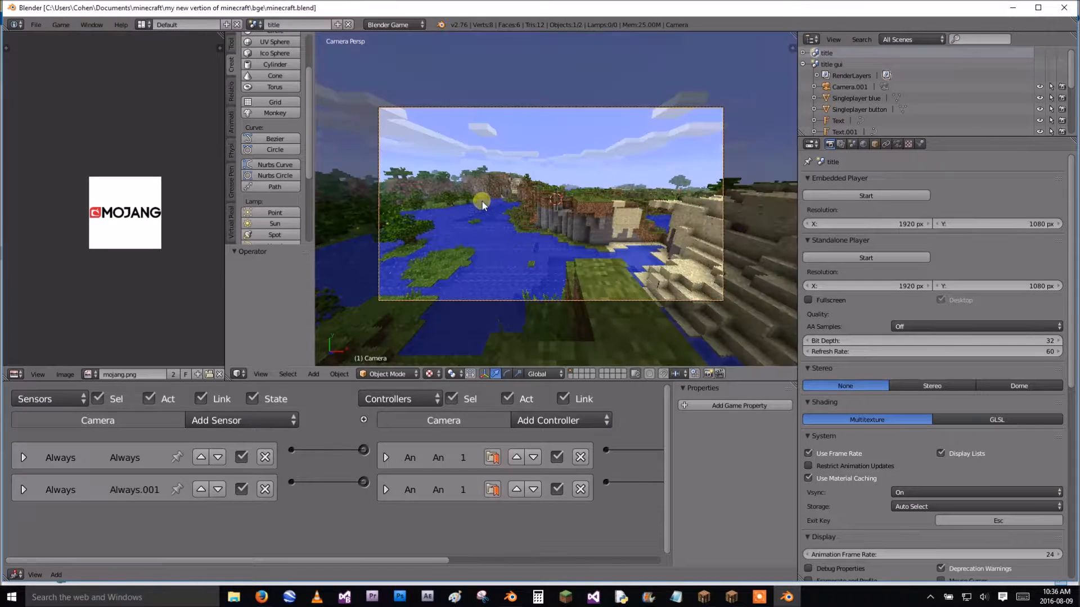
Step: Save the project file and add a new empty scene, showing it from the front
click(35, 25)
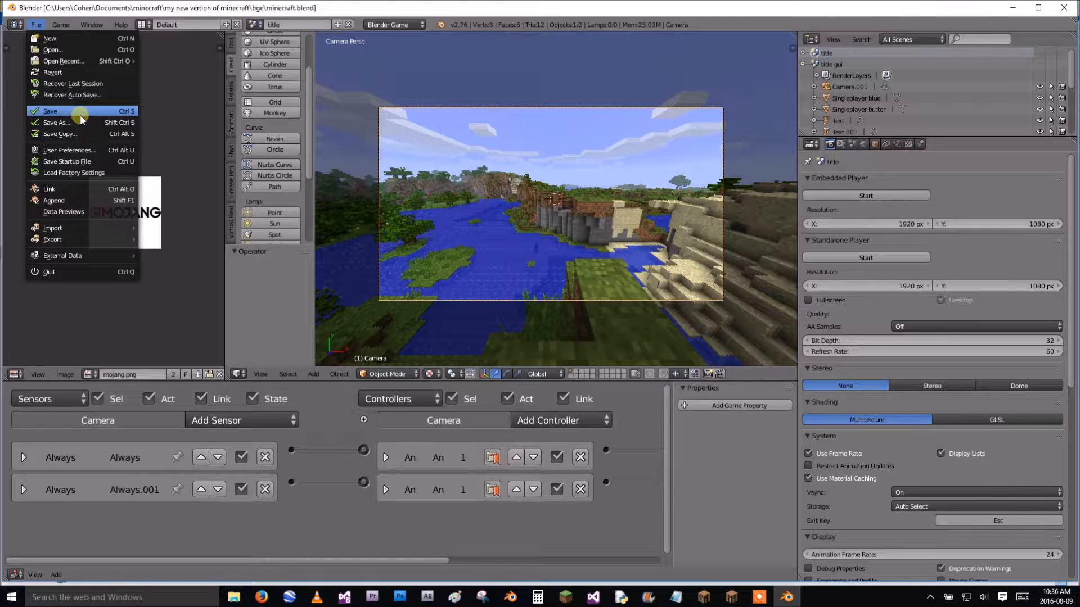
click(80, 115)
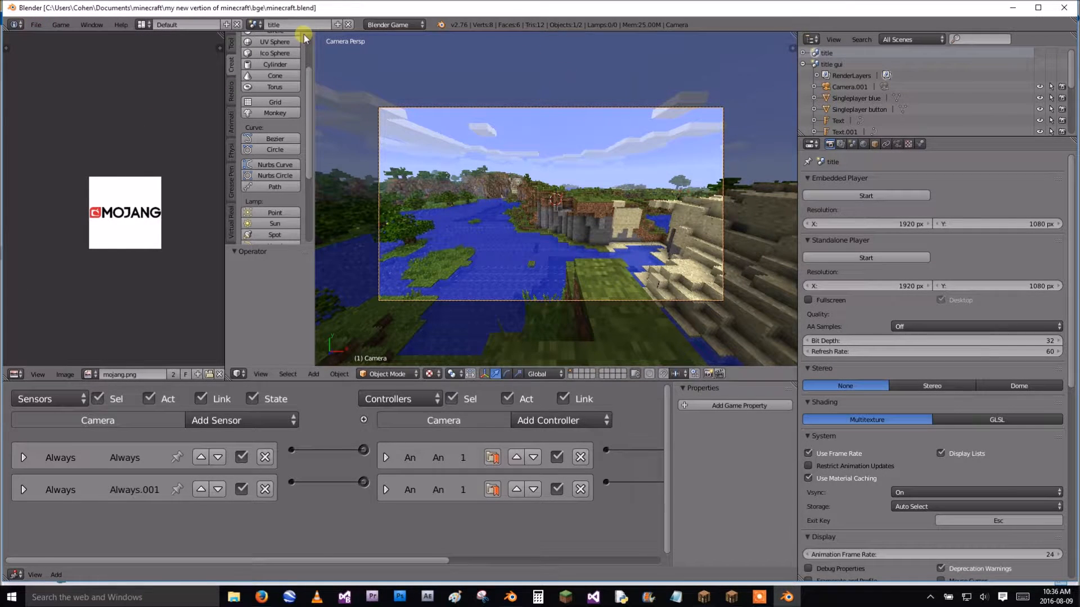
click(337, 25)
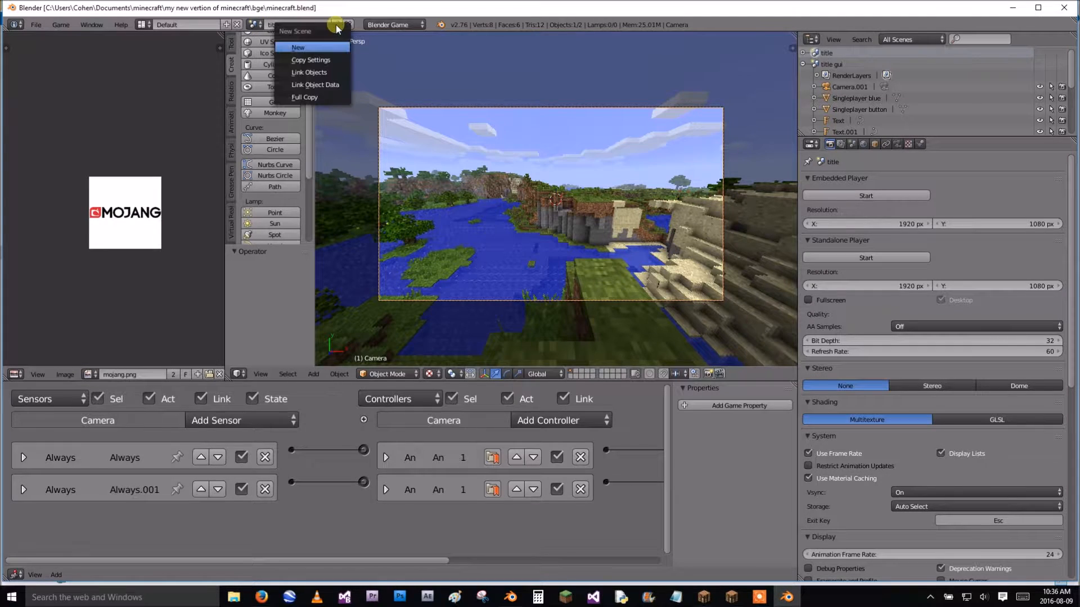
click(313, 48)
key(KP_7)
key(KP_3)
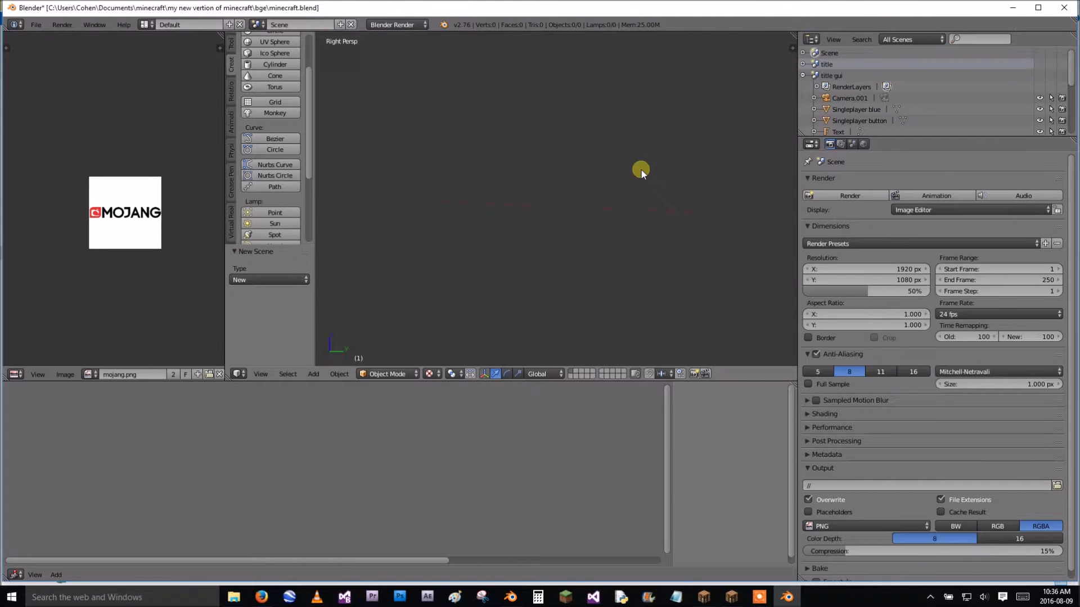
scroll(620, 207, down, 6)
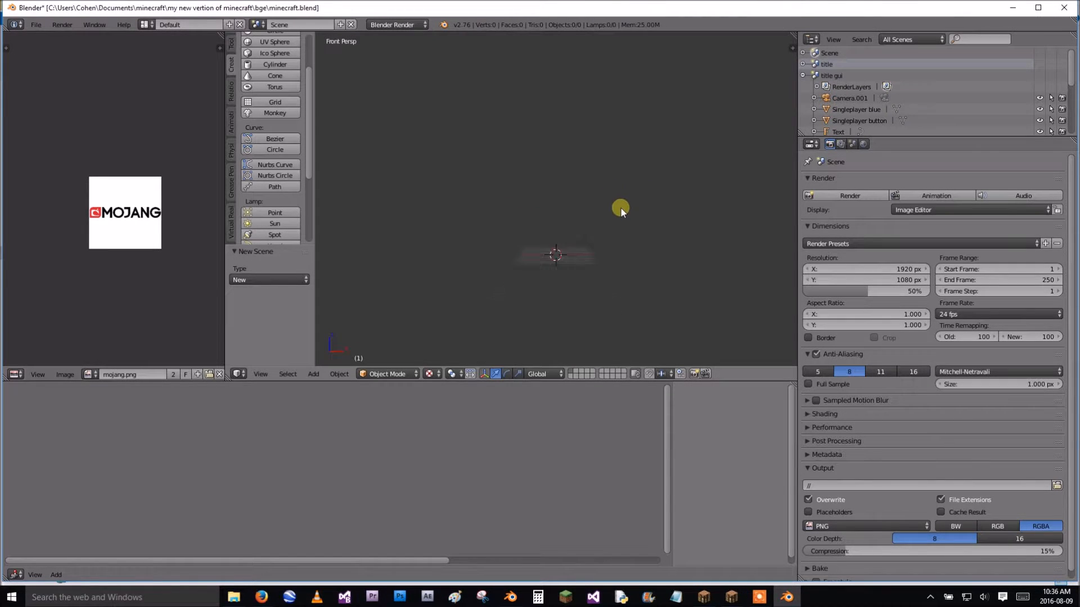
scroll(596, 252, up, 5)
mouse_move(588, 105)
shift+middle_down()
mouse_move(589, 93)
mouse_move(596, 121)
shift+middle_up()
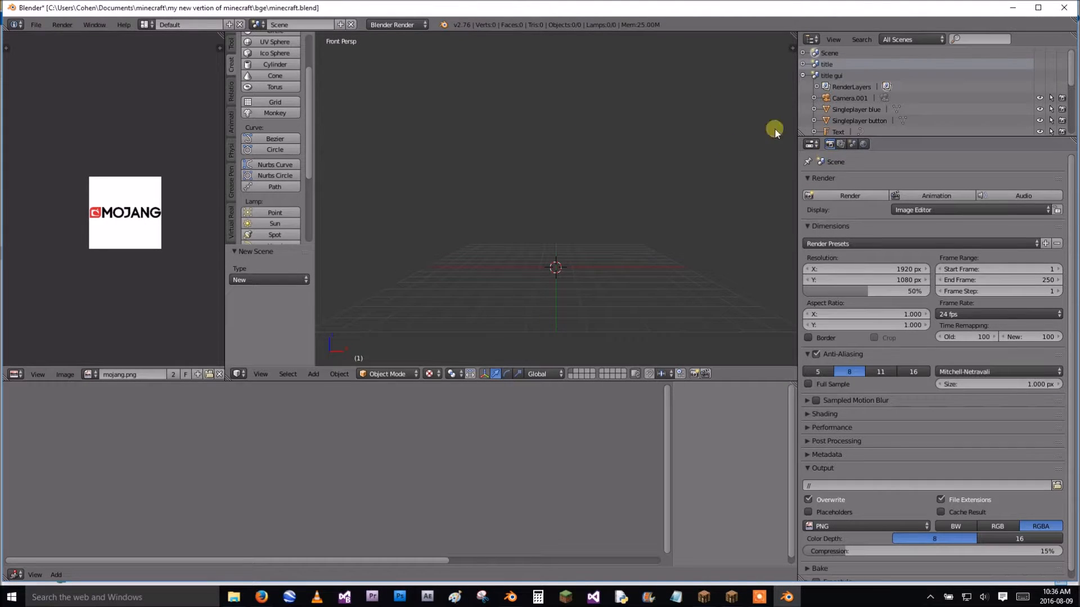
Step: Switch the new scene to the Blender Game engine and set its standalone player resolution to 1920 by 1080 px
click(410, 25)
click(417, 51)
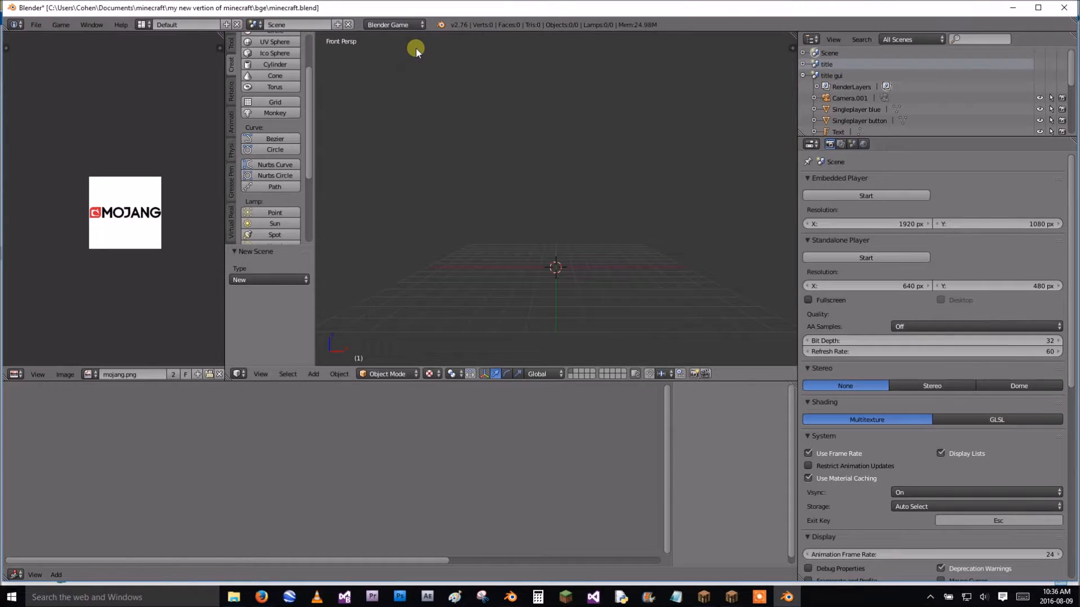
click(910, 285)
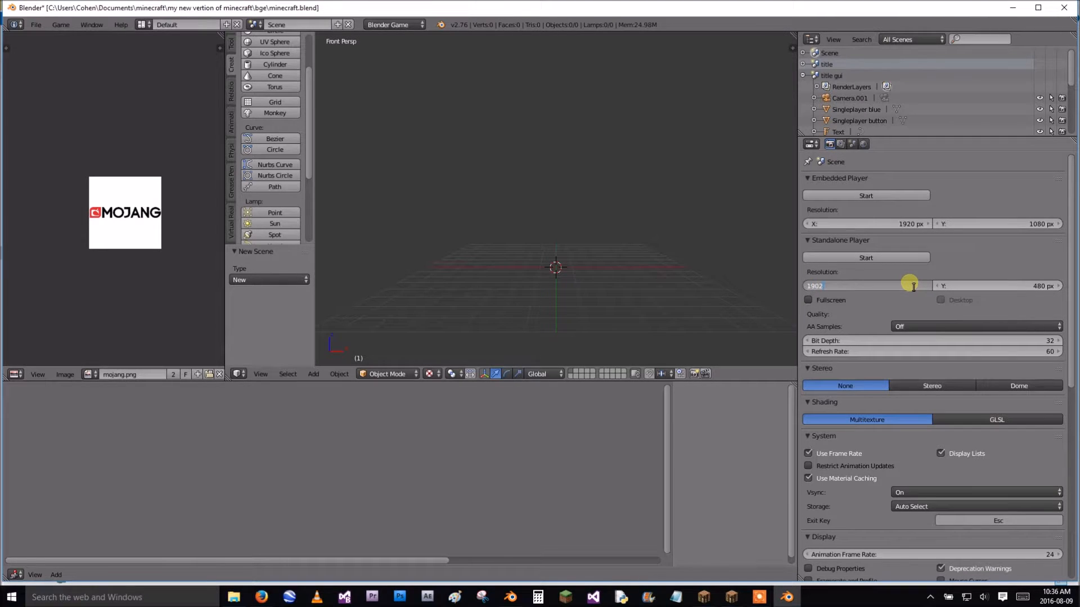
key(Return)
click(1023, 287)
text(1080)
key(Return)
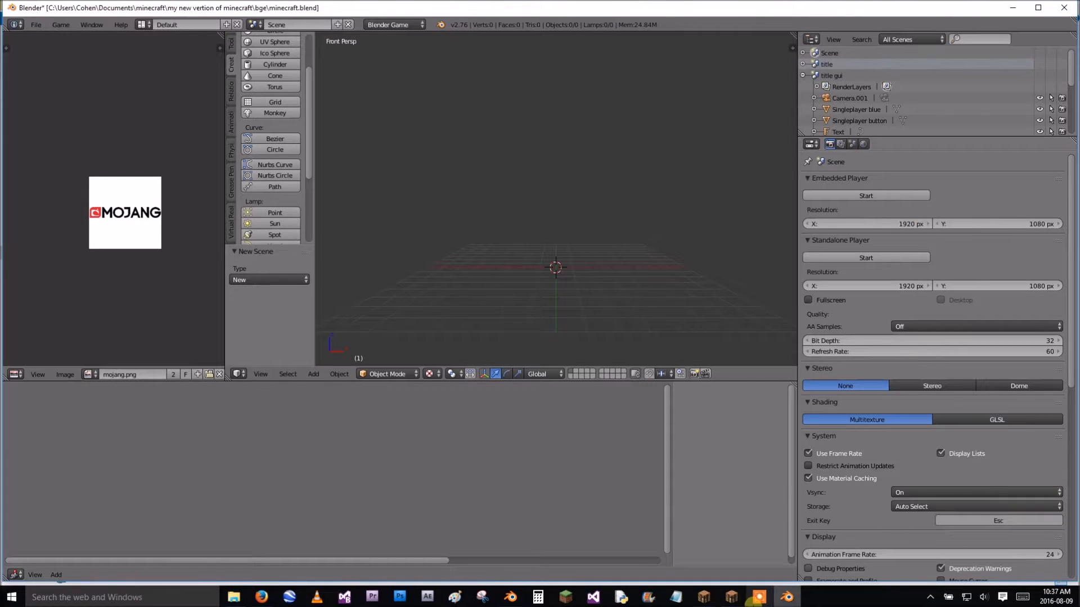
Step: Review the remaining game render settings of the new scene and save the project file
click(759, 597)
click(1022, 555)
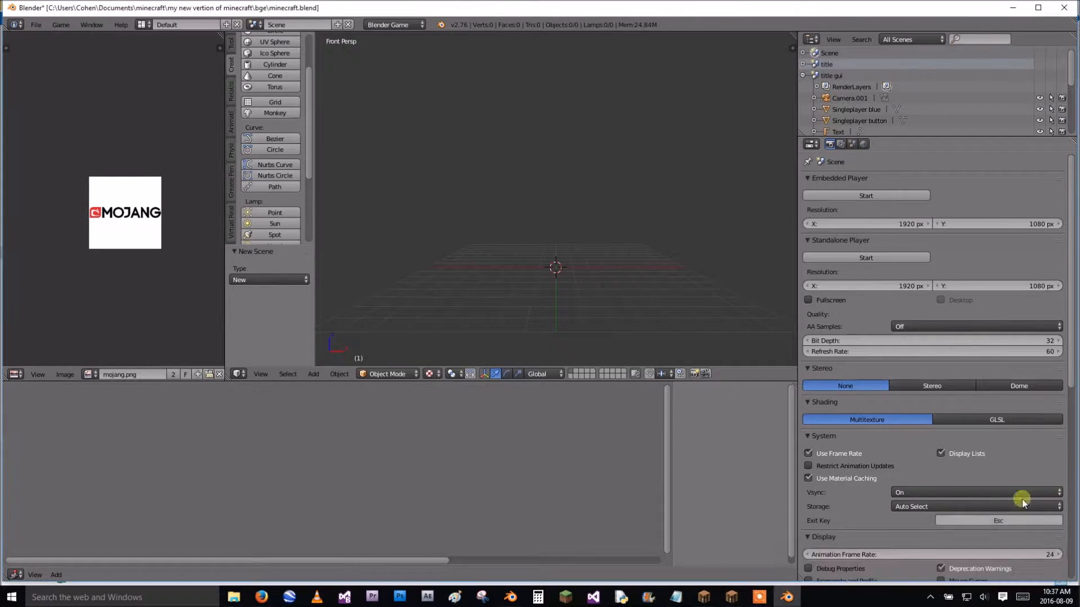
scroll(985, 473, down, 3)
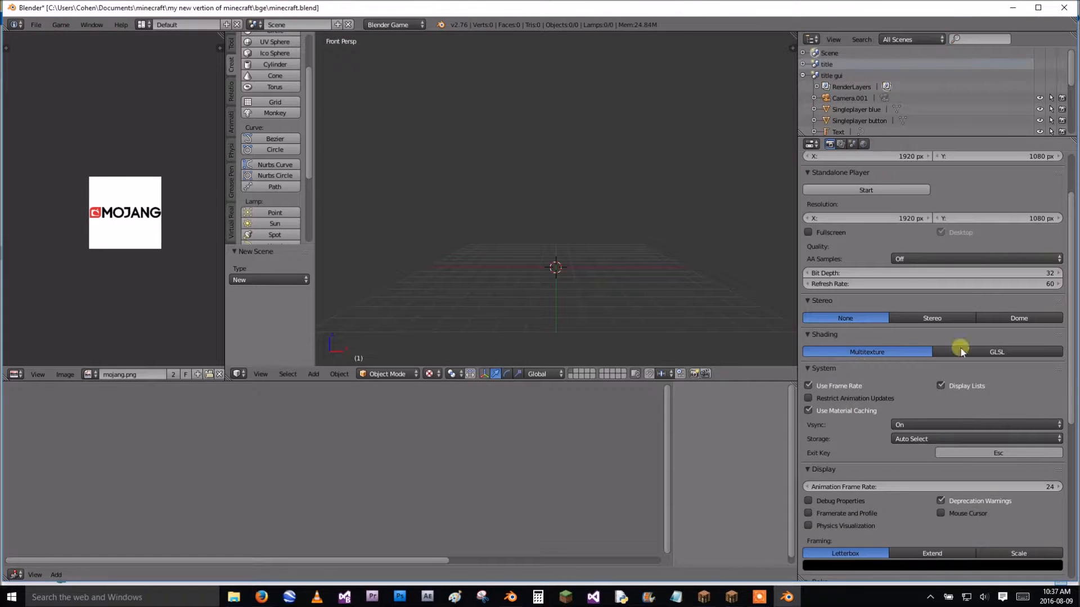
scroll(892, 407, down, 10)
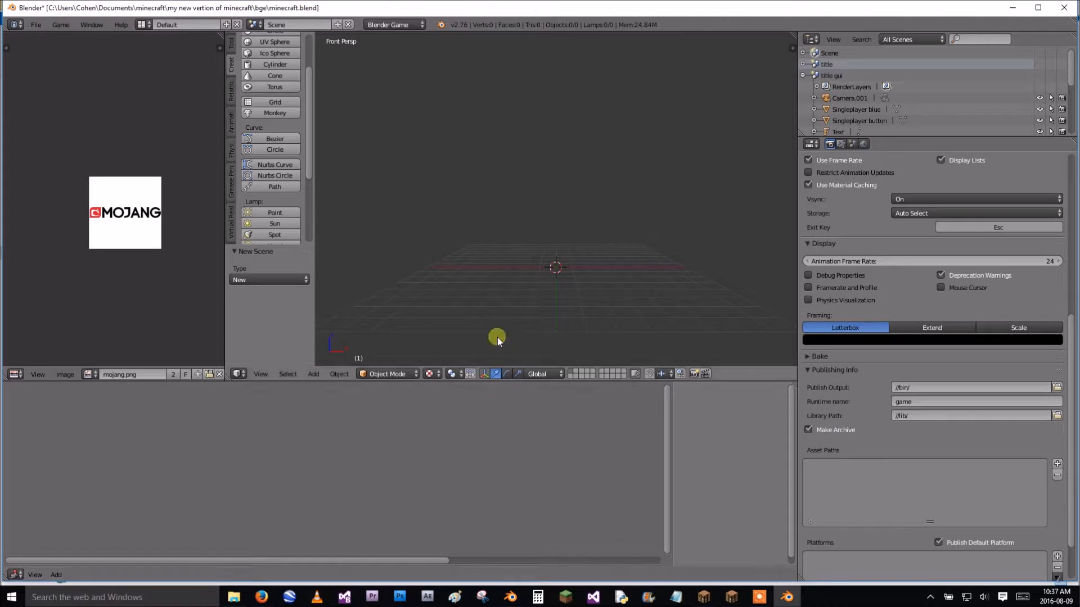
scroll(497, 330, up, 4)
middle_drag(498, 327, 515, 299)
click(36, 24)
click(65, 110)
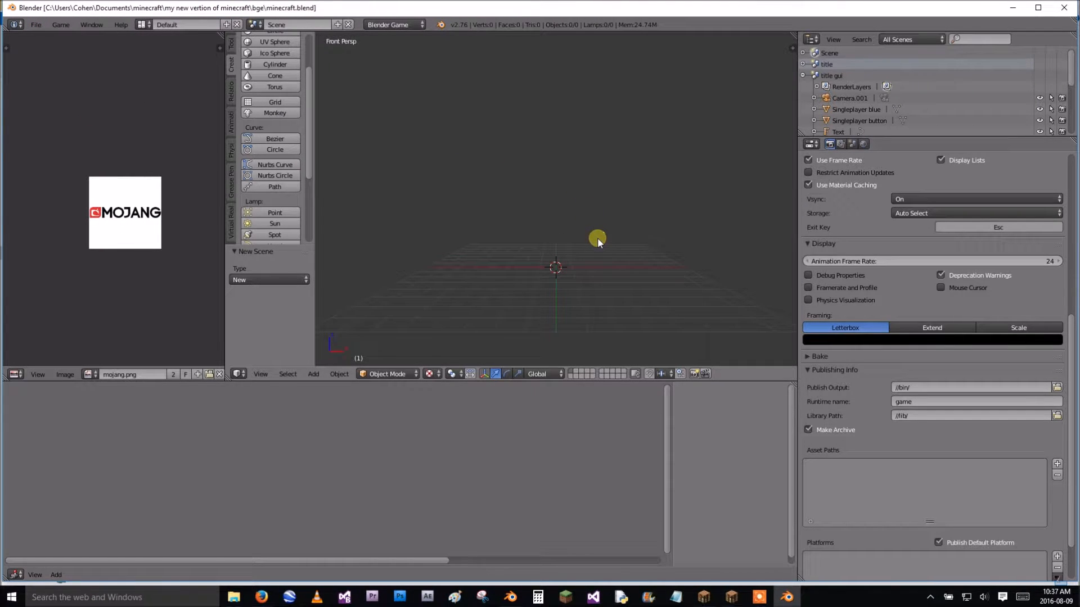
Step: Add a cube at the origin of the new scene and open its object name for editing
middle_drag(559, 277, 542, 188)
key(shift+a)
mouse_move(542, 227)
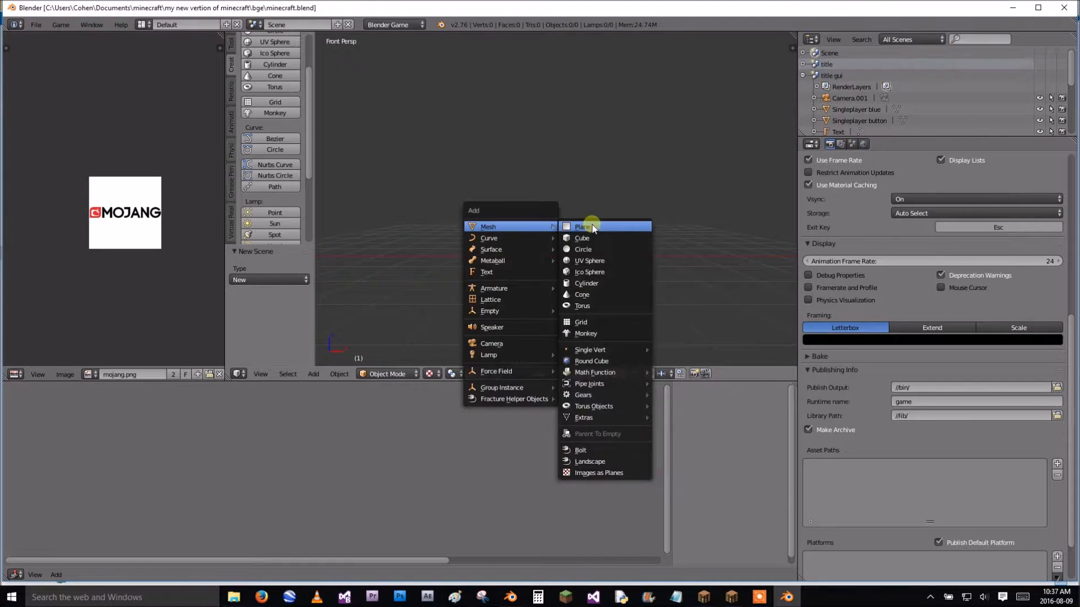
click(590, 238)
scroll(568, 245, down, 1)
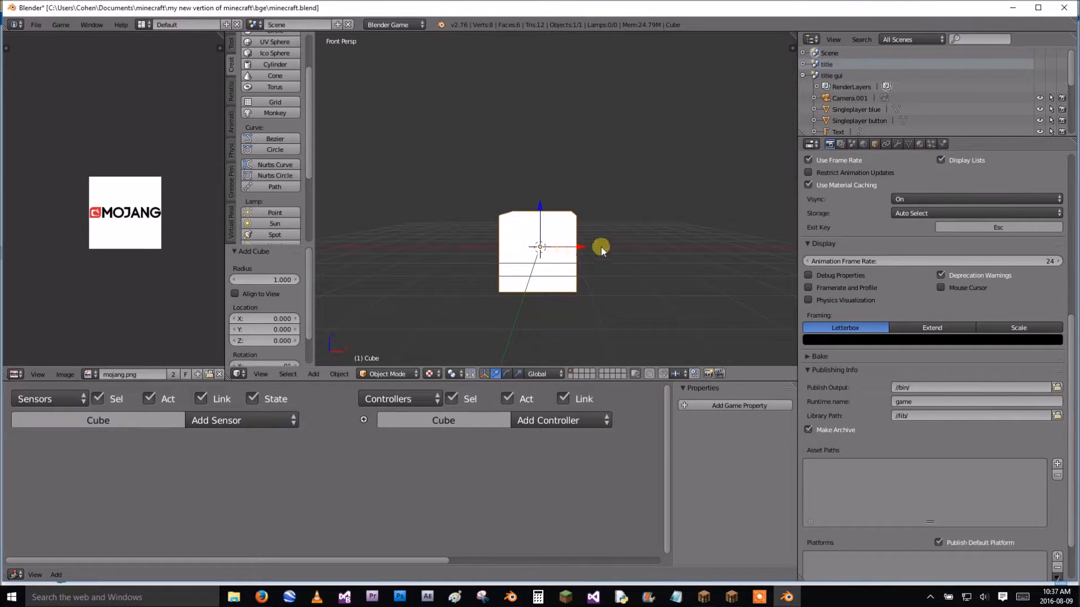
middle_drag(600, 245, 610, 258)
scroll(609, 258, down, 5)
middle_drag(558, 211, 566, 272)
scroll(566, 272, up, 5)
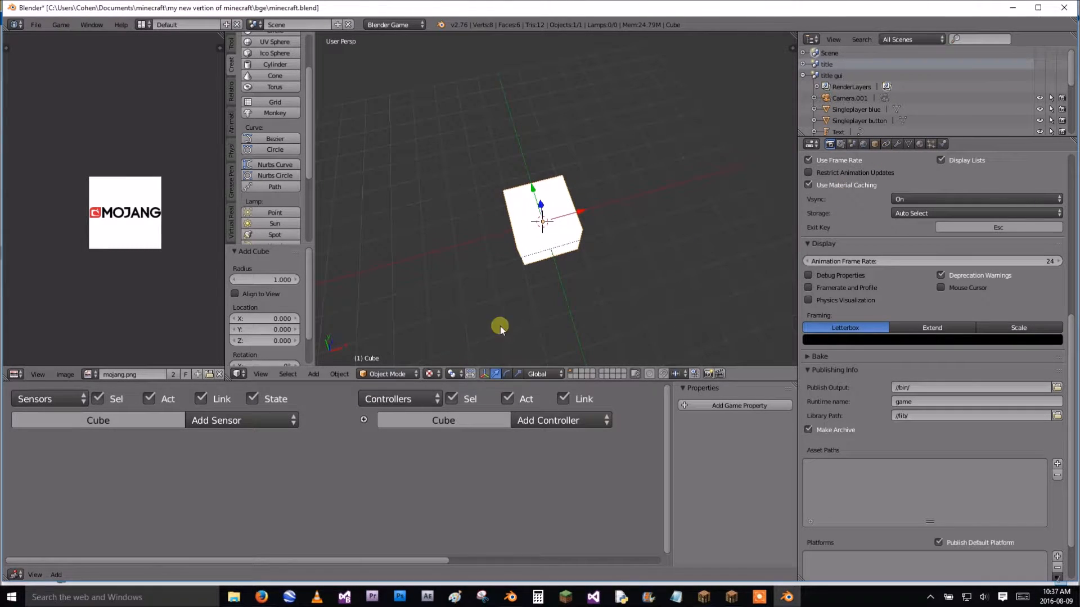
scroll(556, 246, up, 4)
middle_drag(535, 282, 559, 234)
scroll(559, 234, down, 5)
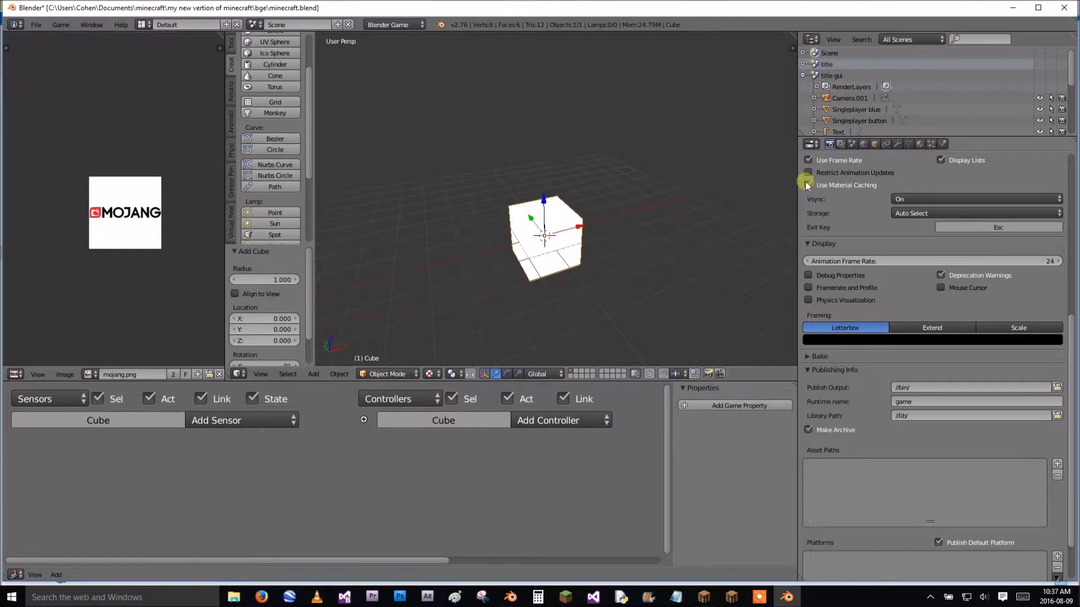
click(876, 144)
click(869, 182)
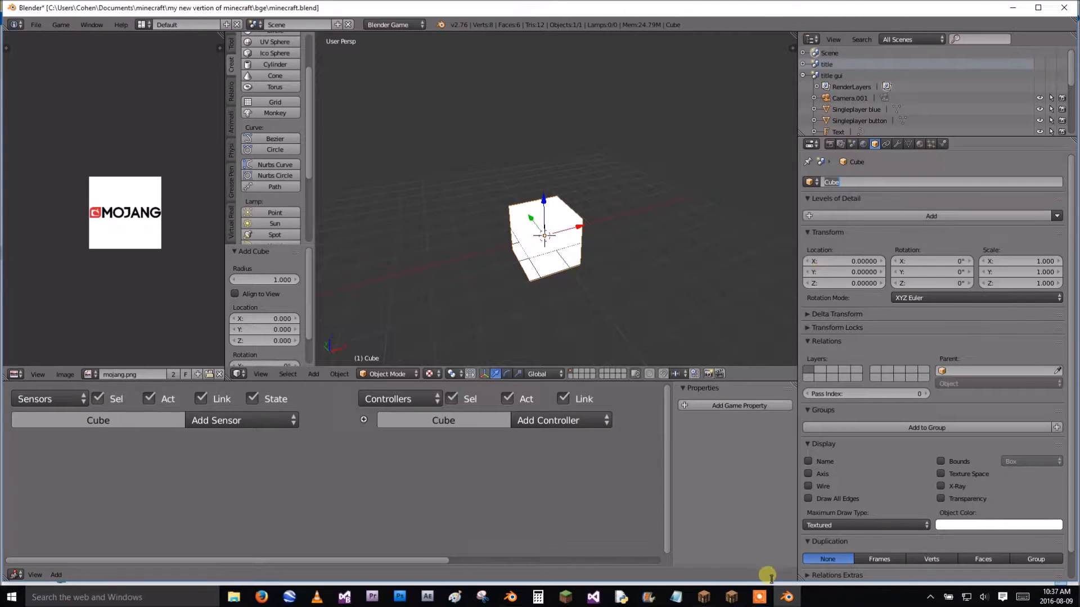
click(763, 599)
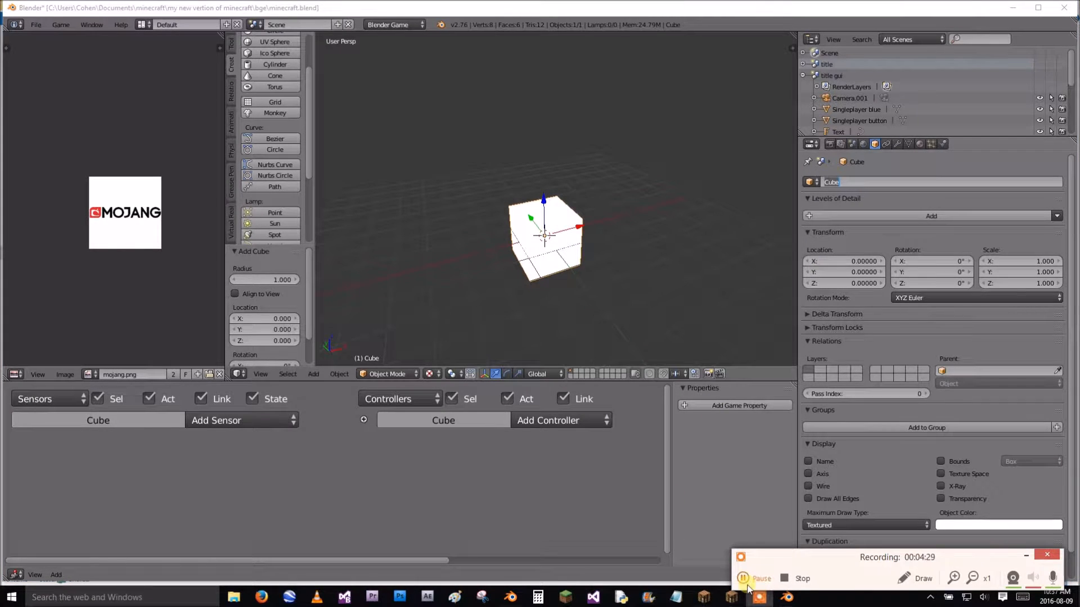
click(749, 580)
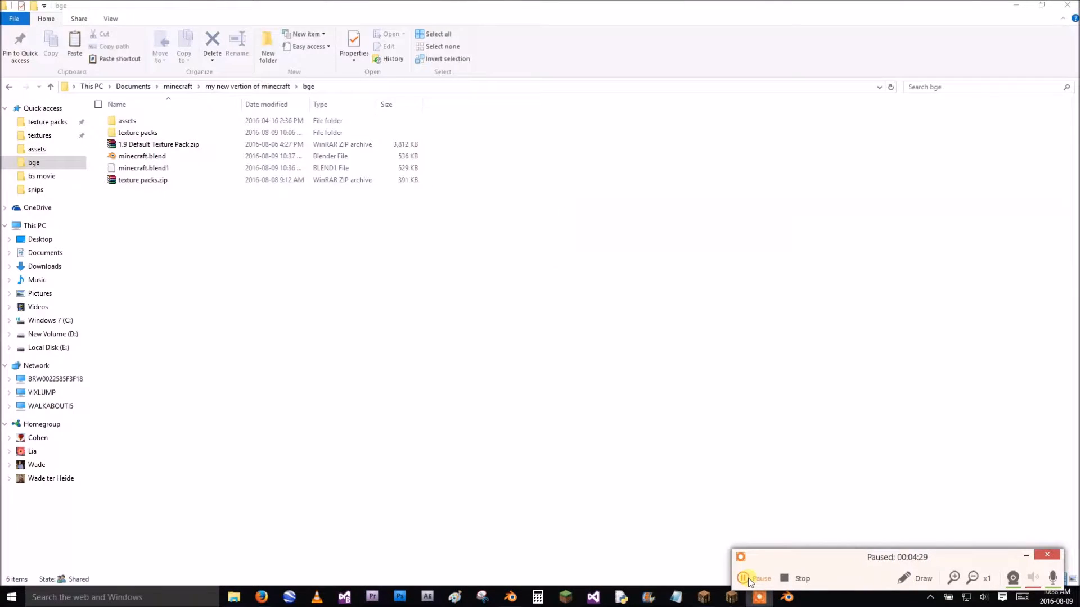
click(749, 580)
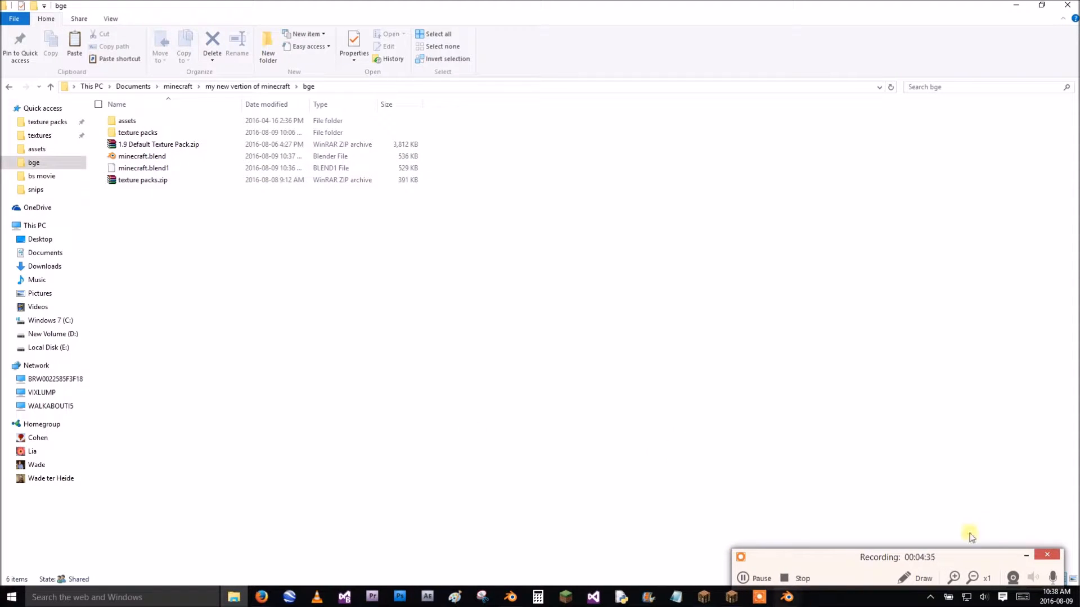
click(1025, 559)
click(786, 597)
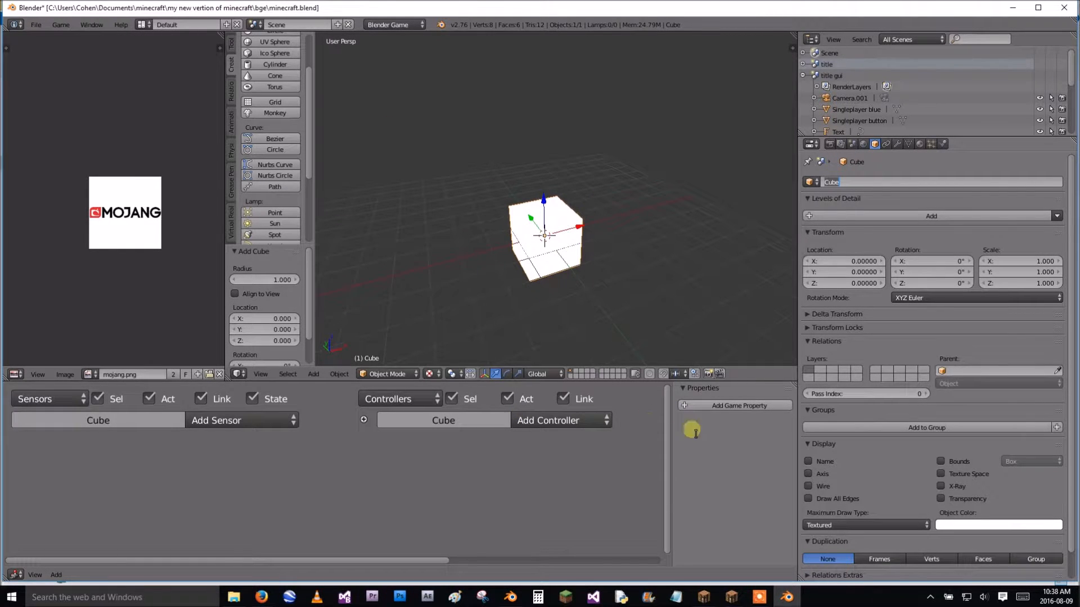
Step: Keep the cube's layer shown and scale the cube uniformly by 0.5
middle_drag(686, 248, 522, 177)
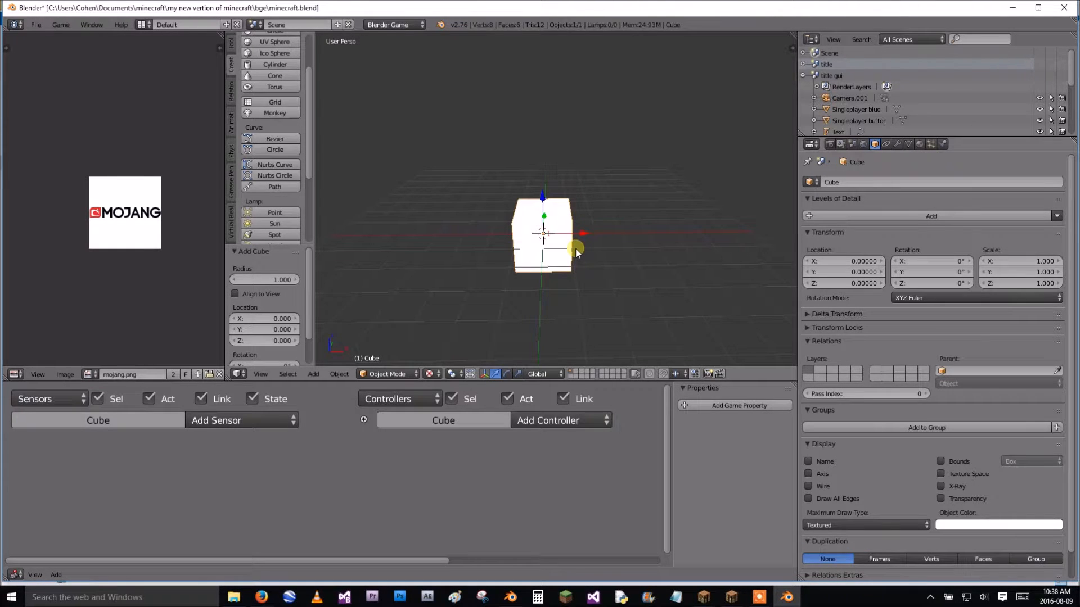
key(5)
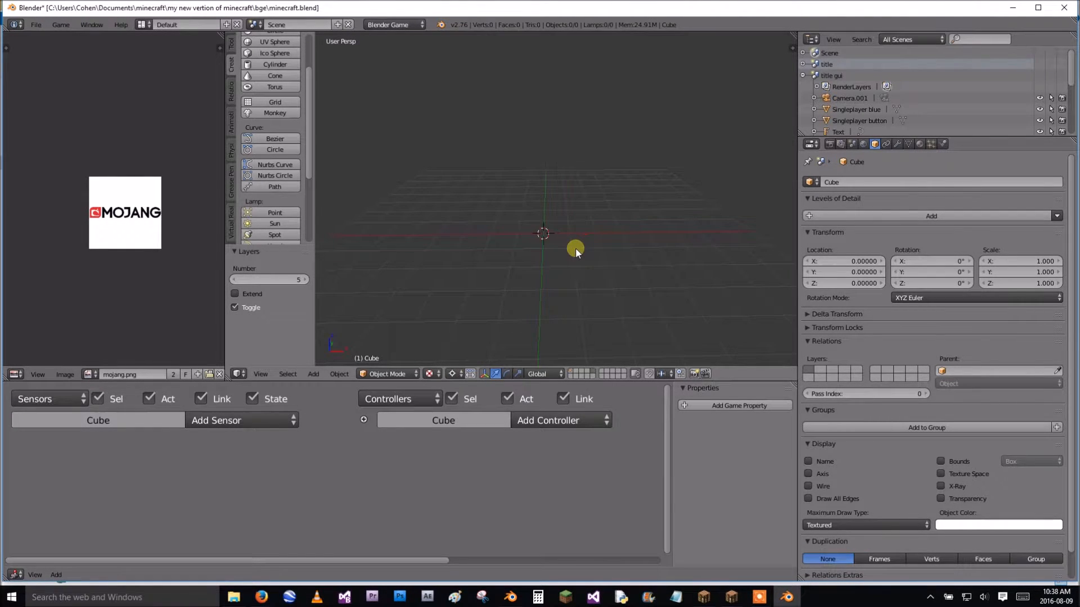
click(571, 372)
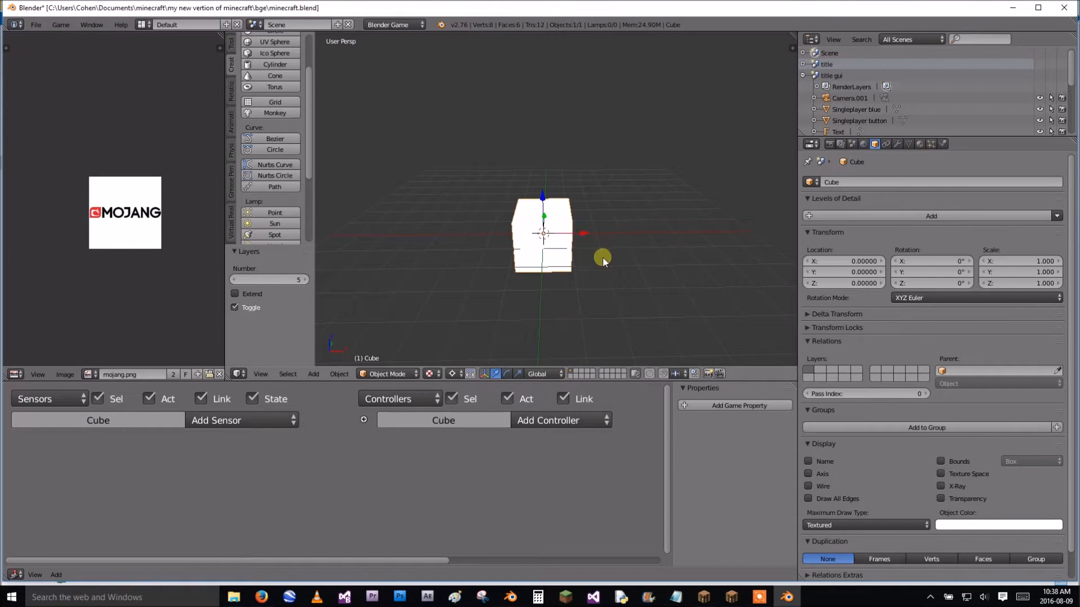
text(s.5)
key(Return)
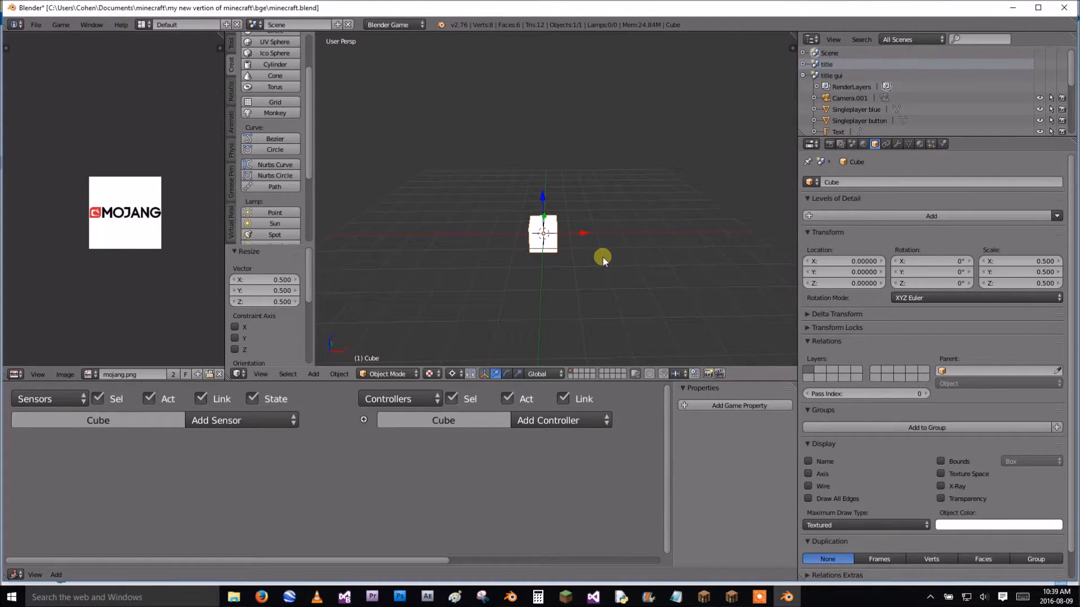
Step: Move the cube up 0.5 units along the global Z axis
scroll(603, 263, up, 5)
scroll(599, 275, down, 4)
shift+middle_drag(592, 270, 529, 236)
scroll(611, 236, down, 3)
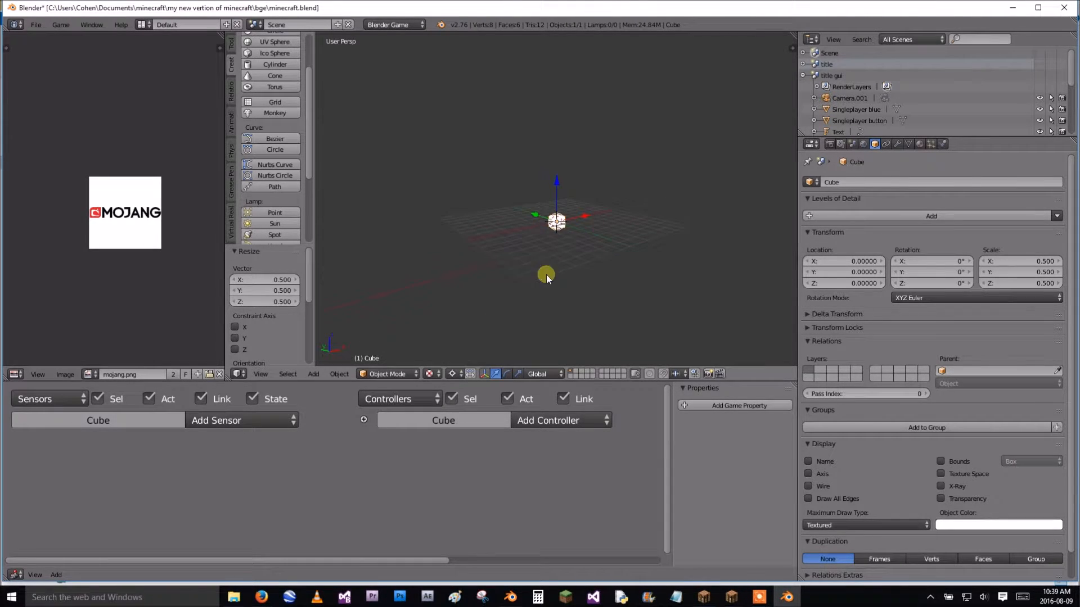
middle_drag(584, 214, 594, 258)
middle_drag(594, 257, 629, 234)
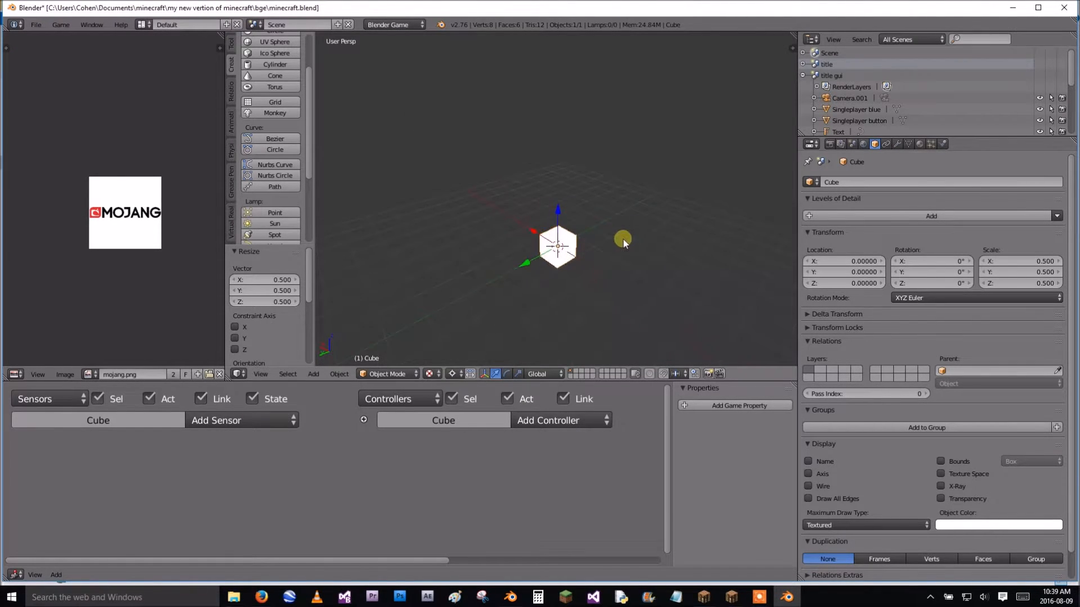
scroll(629, 235, up, 5)
shift+middle_drag(566, 316, 660, 284)
key(g)
key(z)
text(.5)
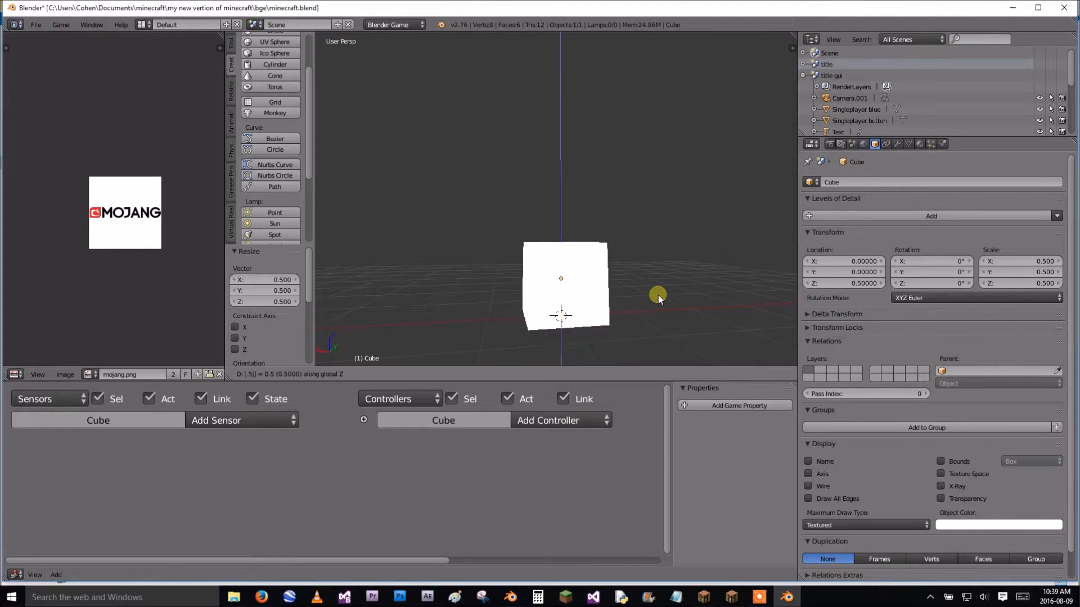
key(Return)
Step: Move the cube 0.5 units along the Y axis and 0.5 units along the X axis
middle_drag(655, 299, 646, 323)
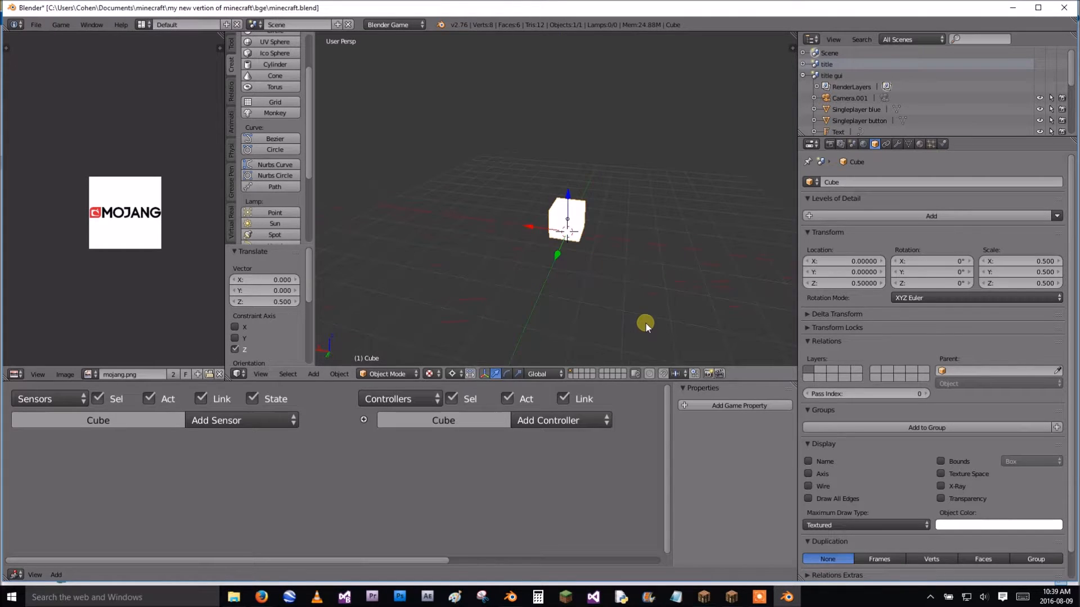
key(g)
key(y)
text(.5)
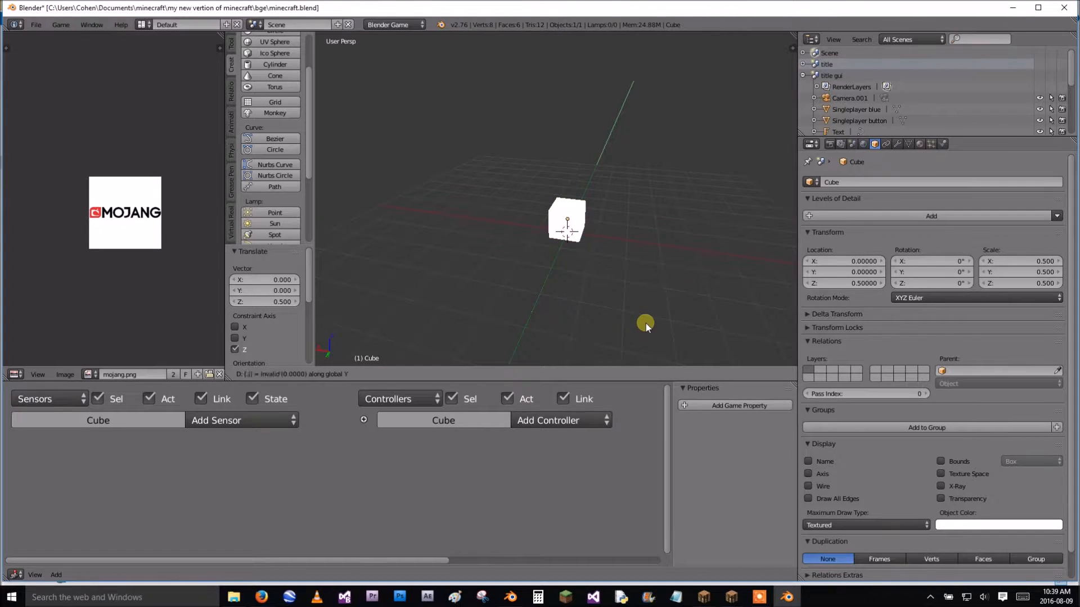
key(Return)
text(gx.5)
key(Return)
Step: Examine the cube's alignment with the grid from several angles and distances
middle_drag(619, 238, 525, 272)
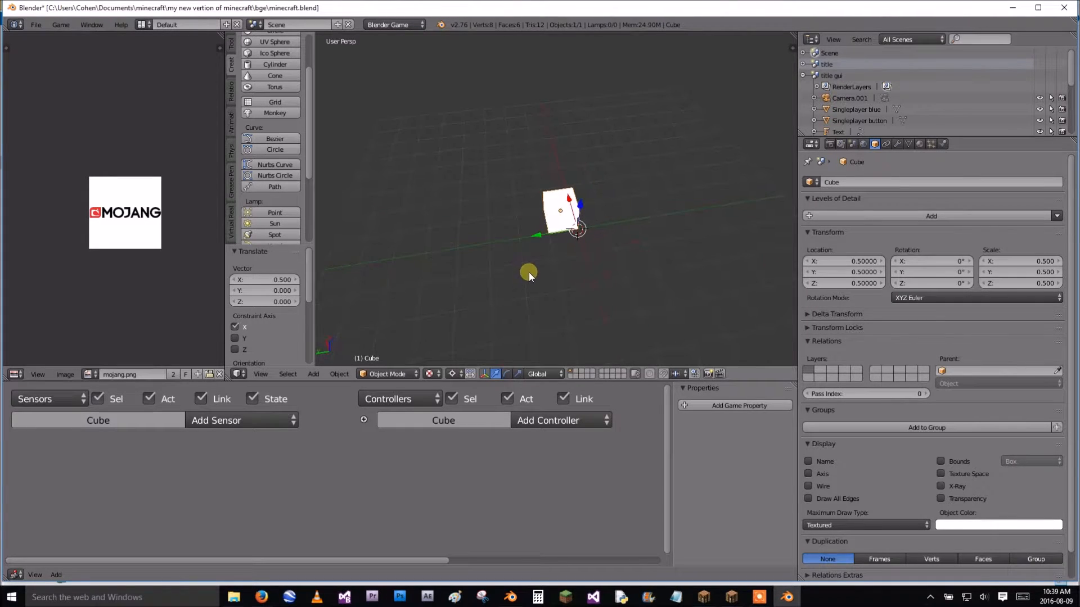
middle_drag(487, 205, 593, 207)
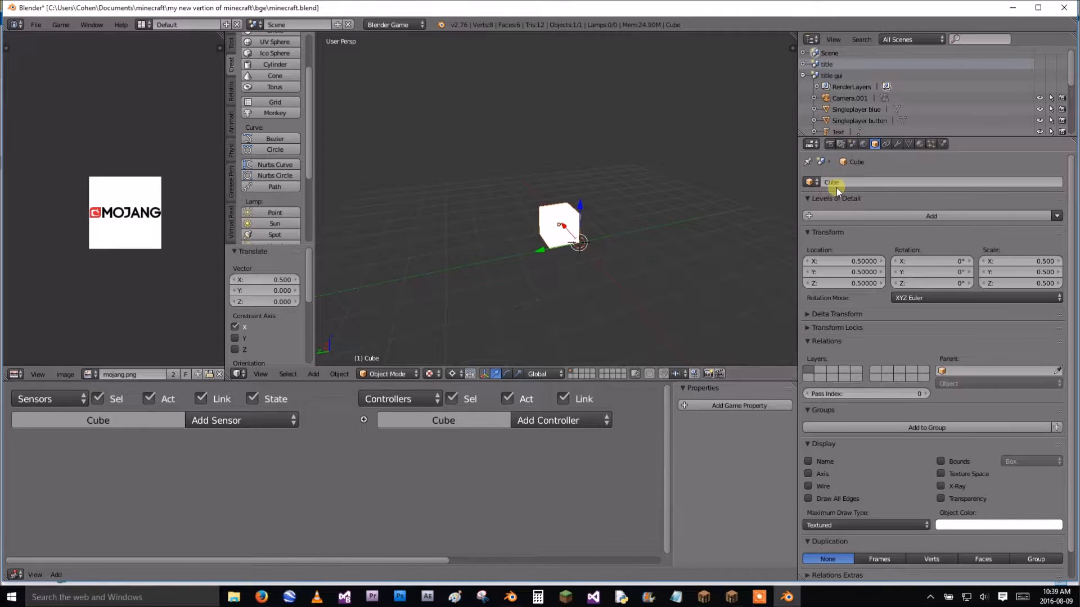
scroll(467, 264, down, 3)
scroll(554, 215, down, 4)
scroll(569, 245, up, 7)
scroll(565, 233, down, 7)
scroll(554, 213, up, 5)
scroll(568, 223, up, 3)
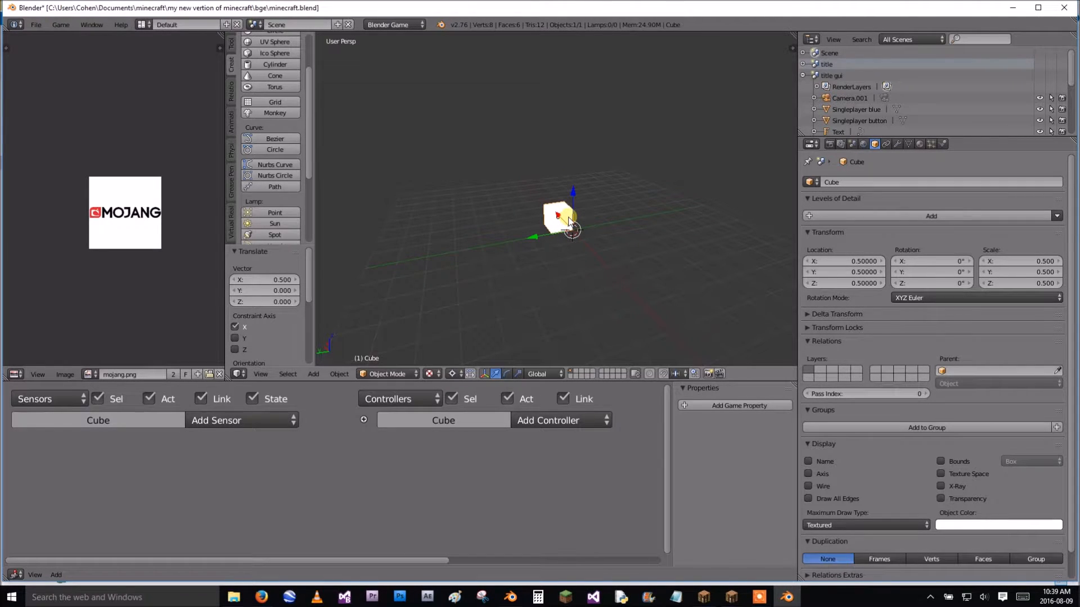
Step: Try moving the cube up 150 units along the global Z axis, and undo the move
key(g)
key(z)
key(1)
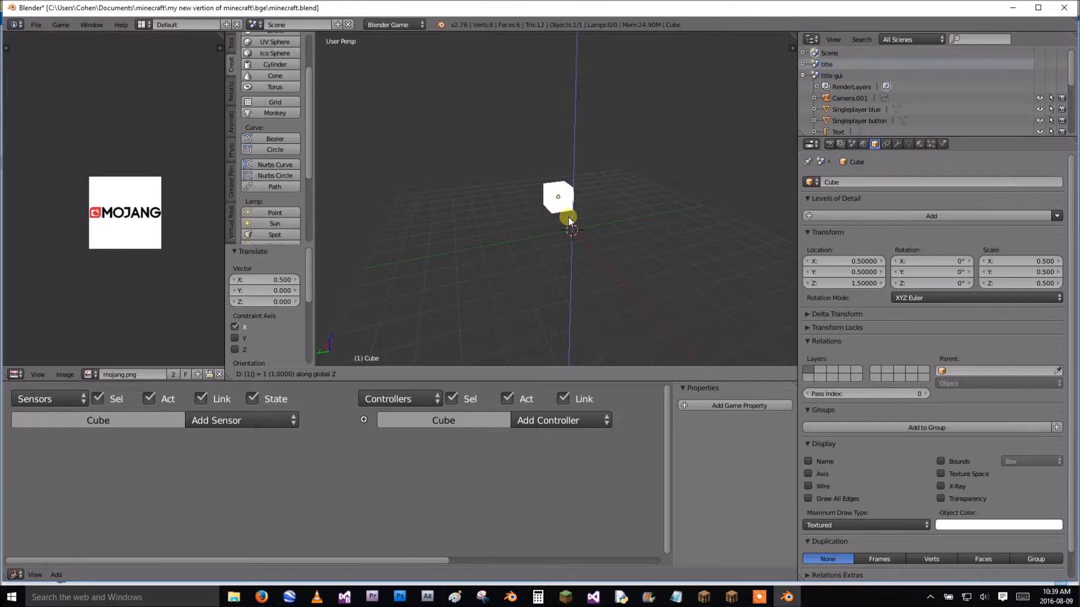
key(BackSpace)
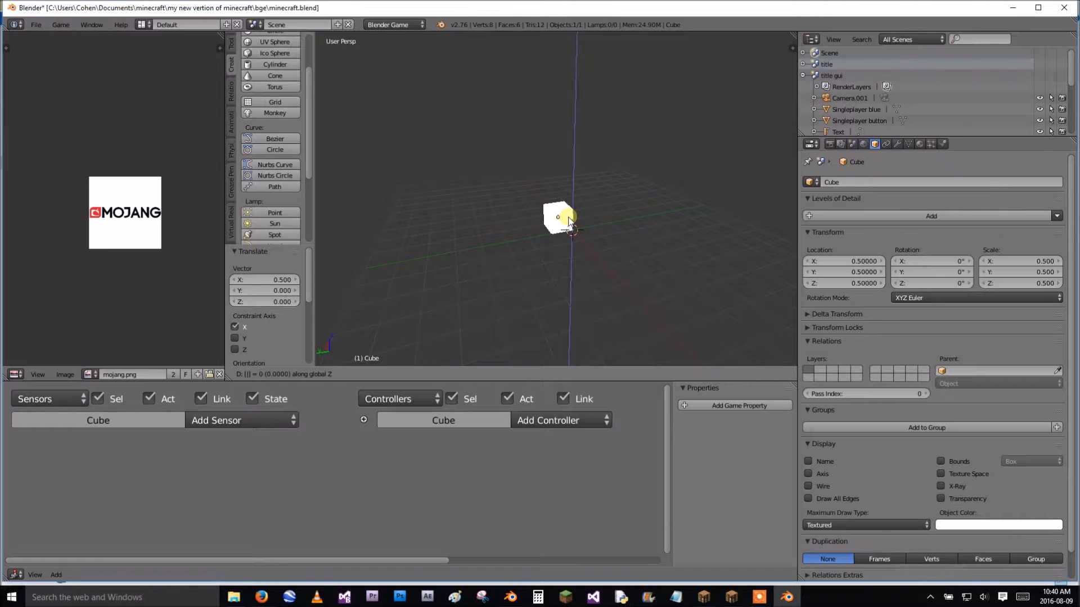
text(150)
key(Return)
key(KP_Decimal)
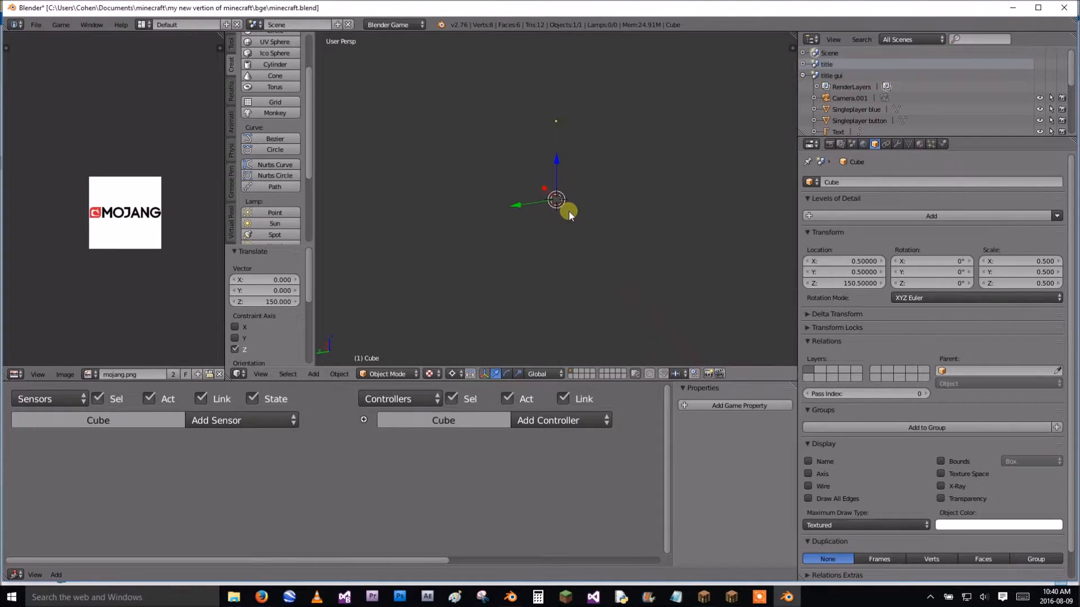
shift+middle_drag(581, 146, 568, 218)
key(ctrl+z)
shift+middle_drag(566, 276, 572, 204)
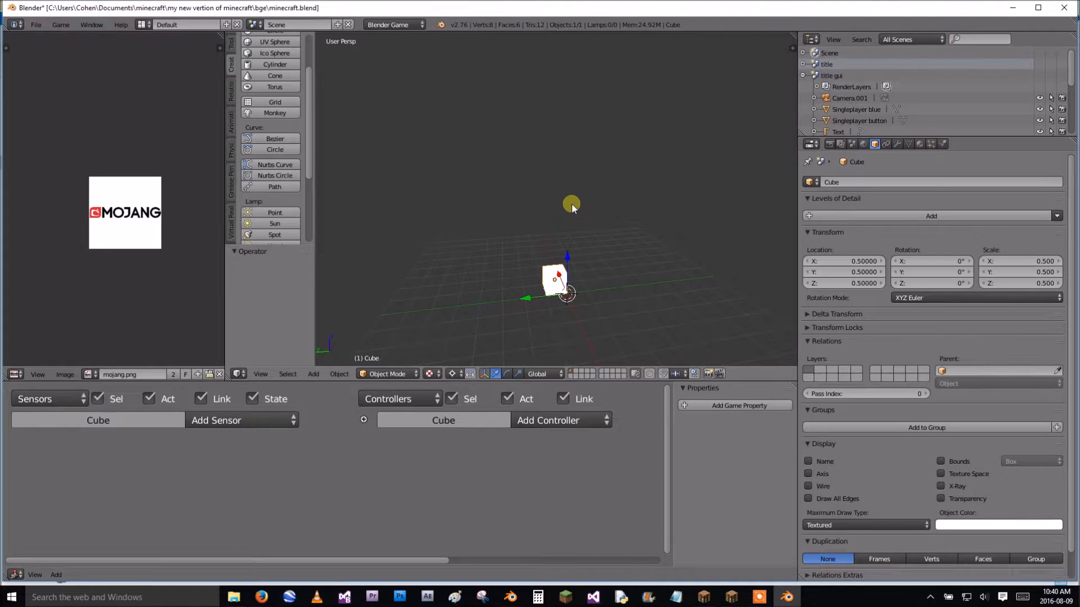
Step: Try moving the cube up only 50 units along the global Z axis, and undo the move
key(g)
key(z)
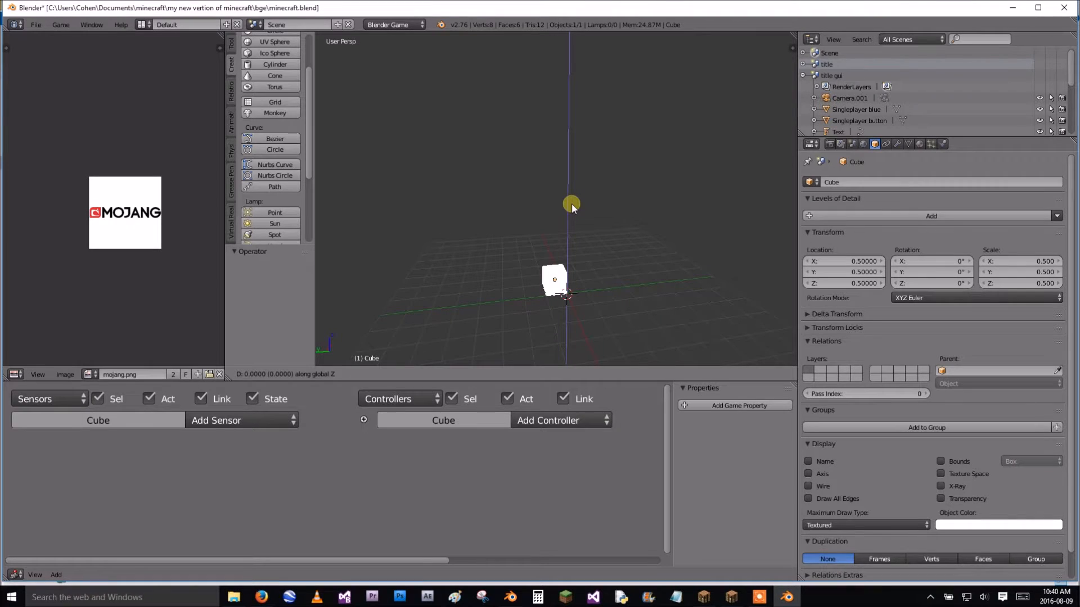
text(50)
key(Return)
scroll(577, 193, down, 8)
middle_drag(600, 137, 595, 205)
scroll(585, 198, up, 4)
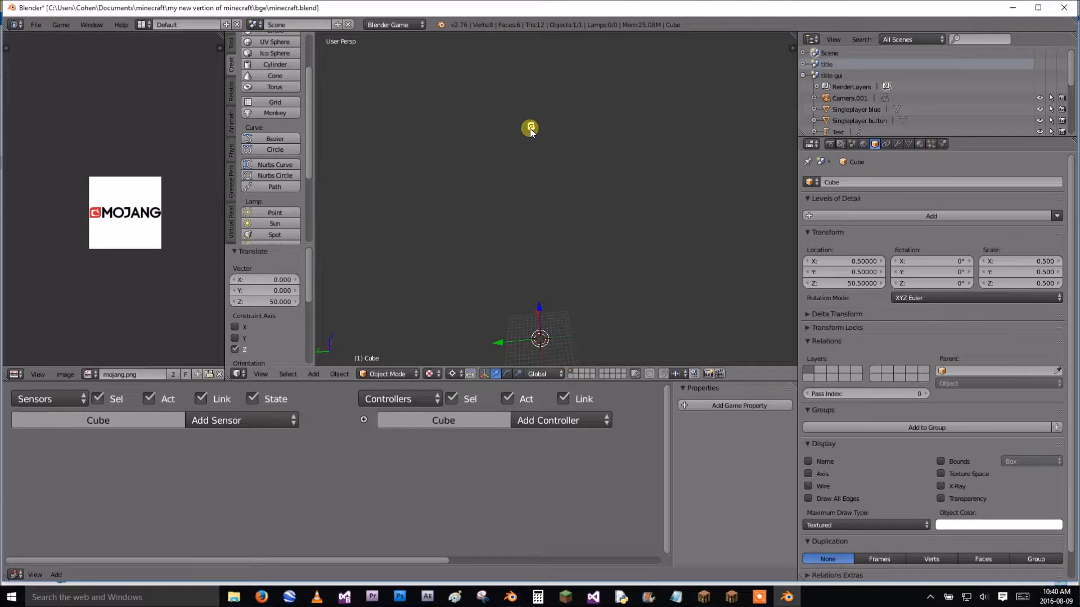
key(ctrl+z)
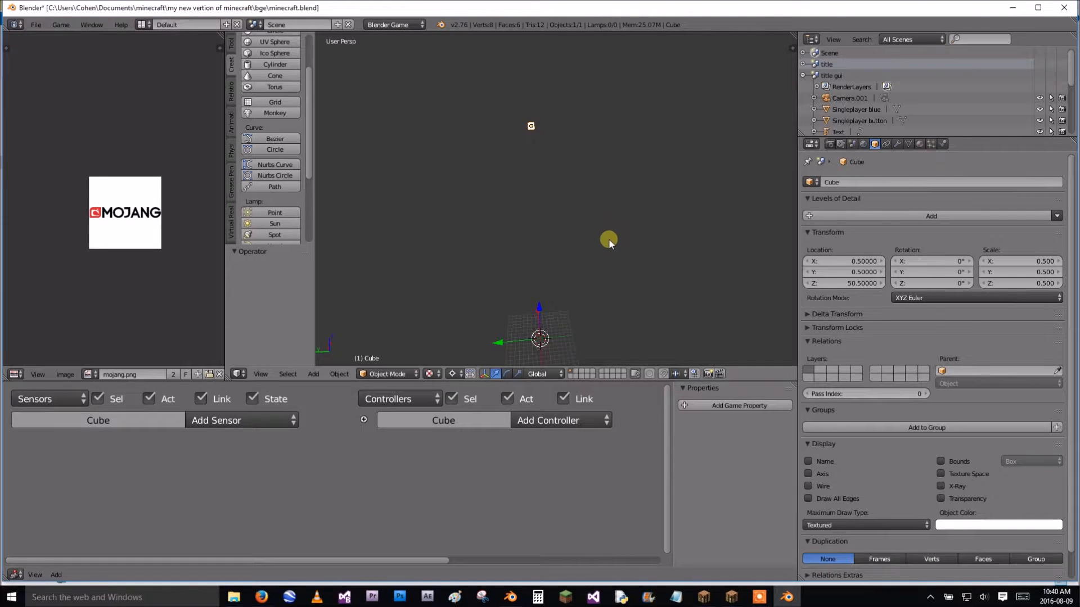
key(ctrl+z)
scroll(470, 313, up, 4)
shift+middle_drag(470, 313, 534, 125)
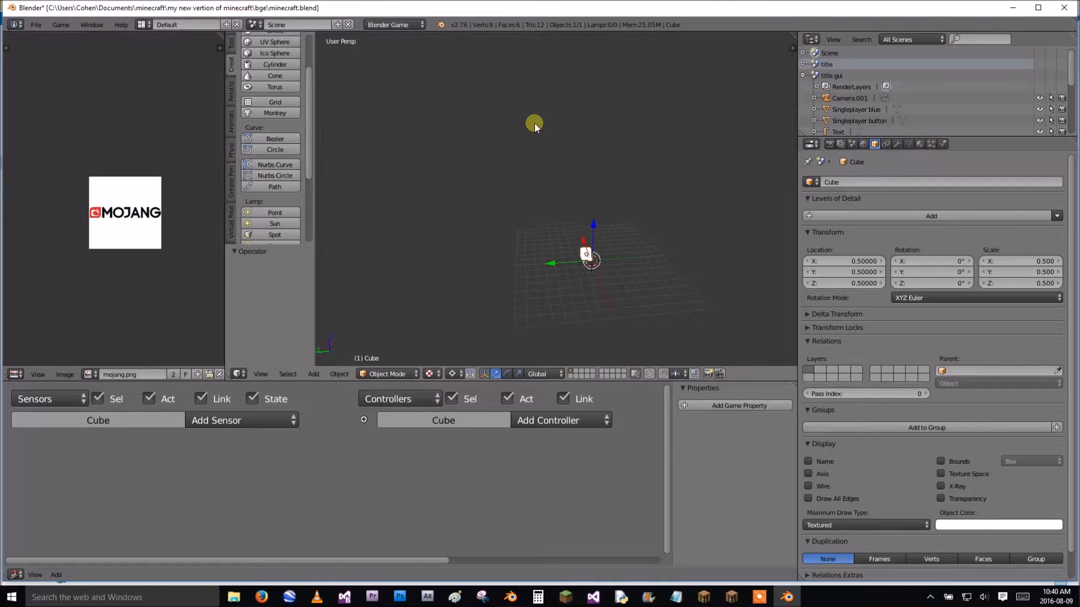
Step: Move the cube up 150 units along the global Z axis and add a new material to it
text(gz150)
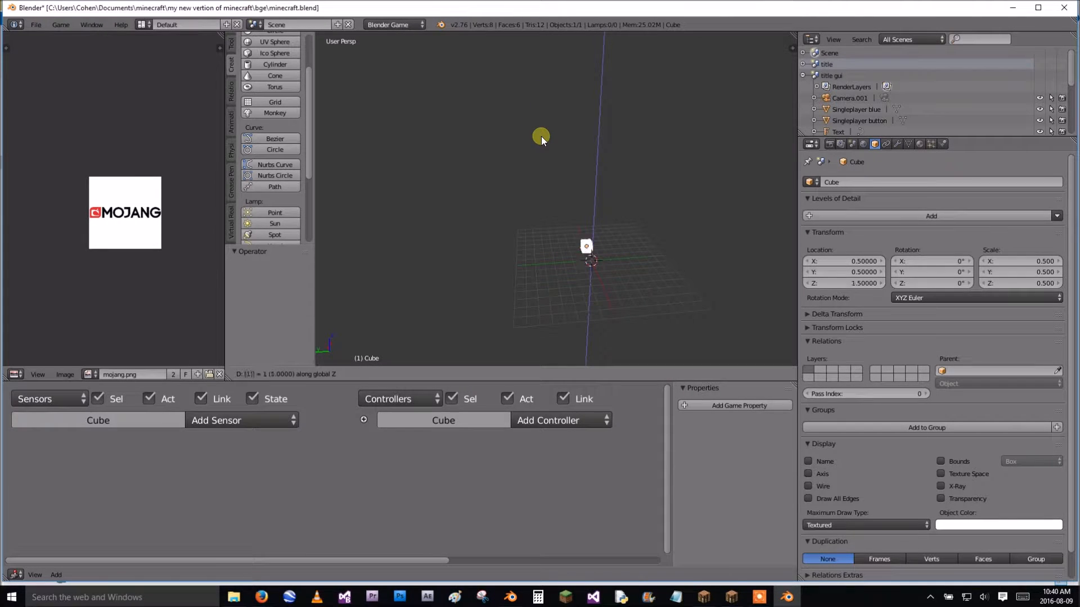
key(Return)
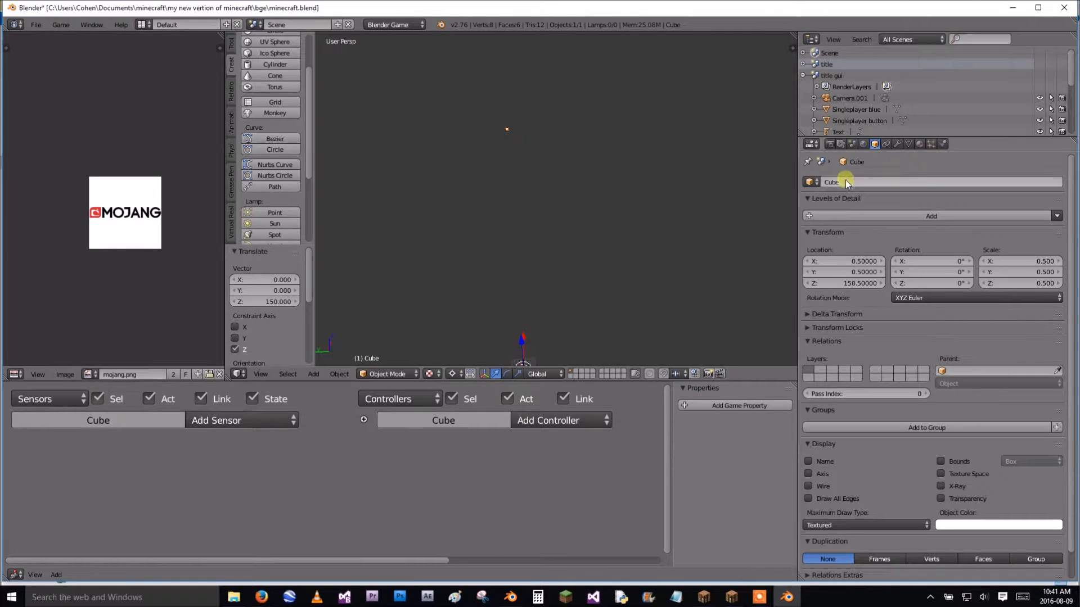
click(919, 145)
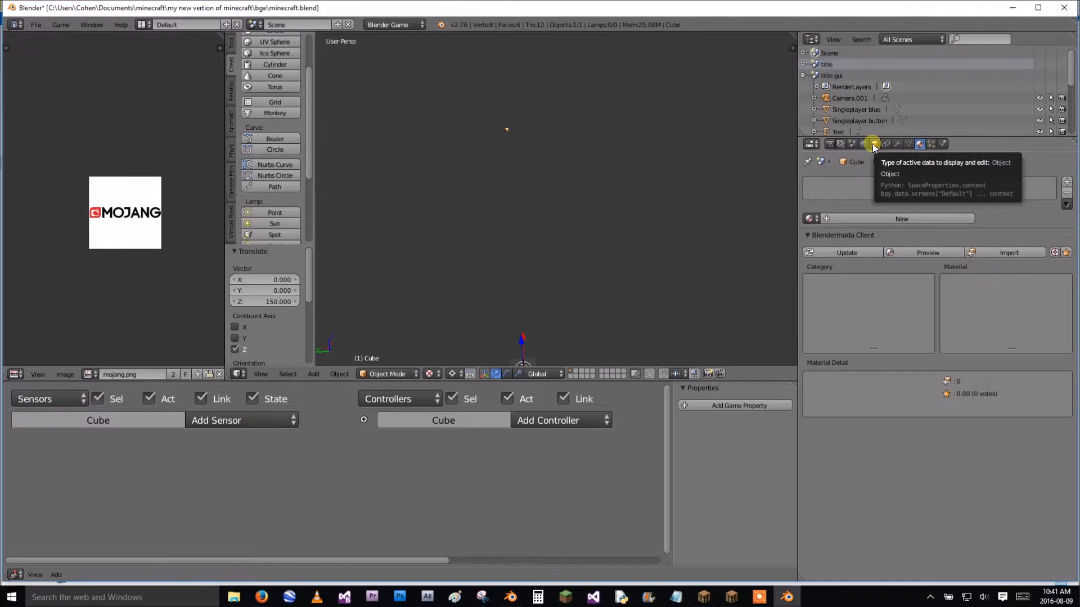
click(869, 218)
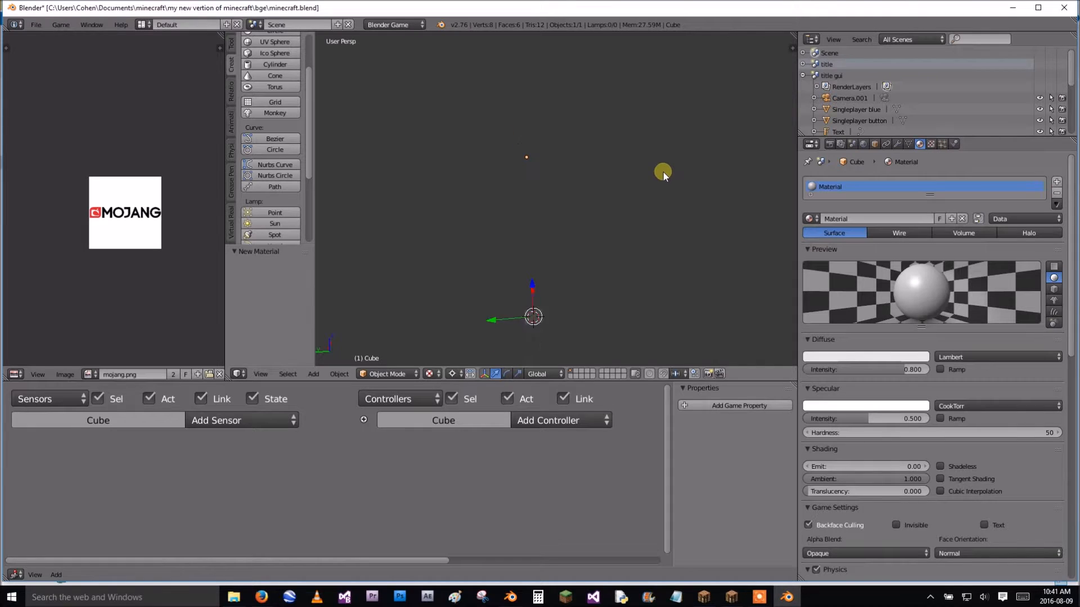
Step: Delete the cube from the scene
key(x)
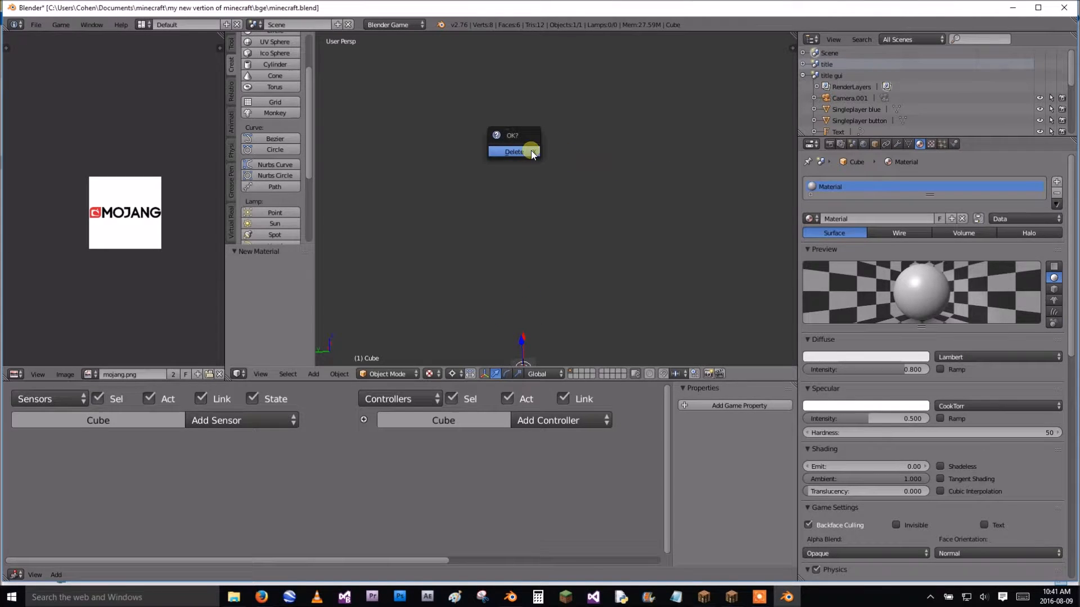
click(518, 152)
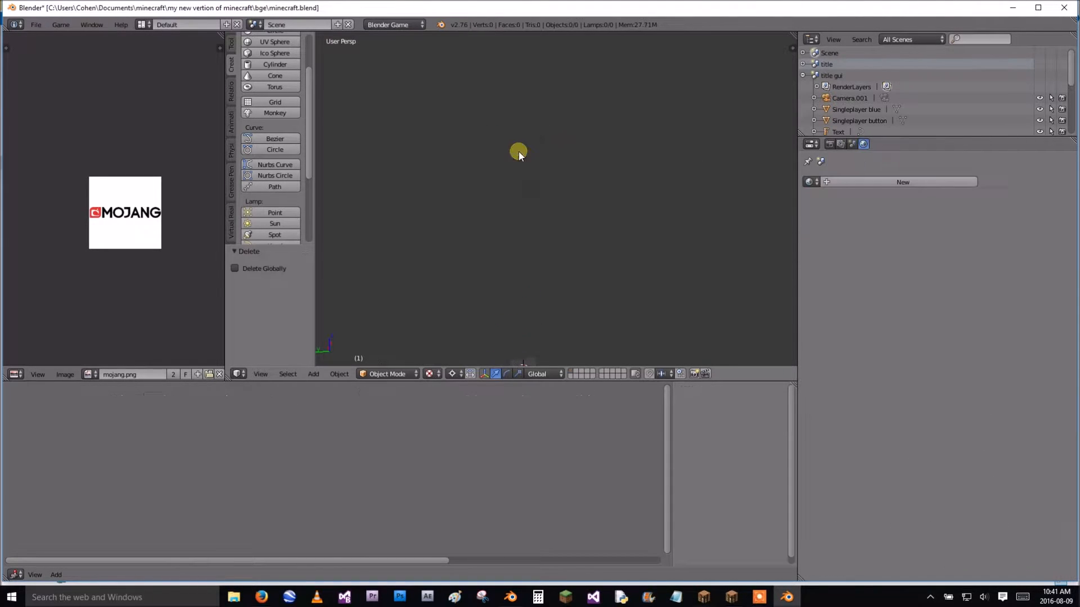
click(557, 221)
Step: Create a new world for the scene and name it sky
click(840, 183)
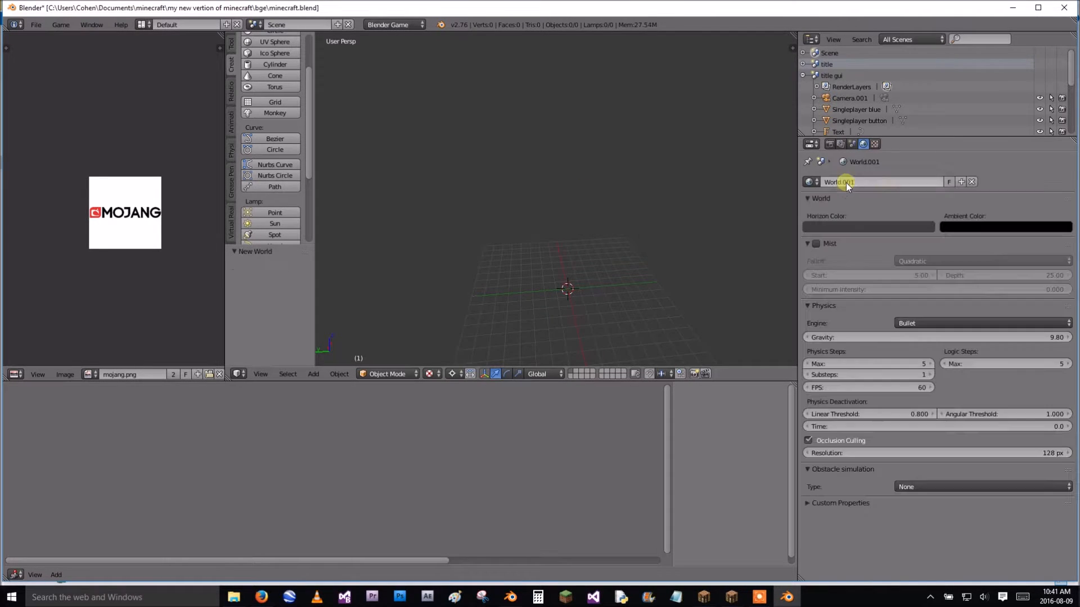
click(889, 188)
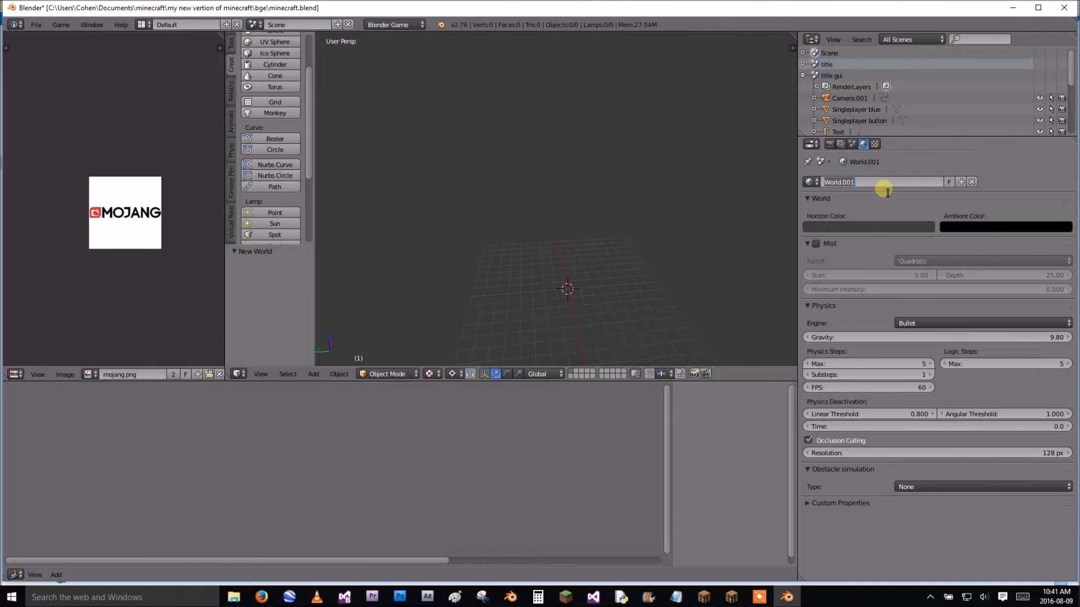
text(sky)
key(Return)
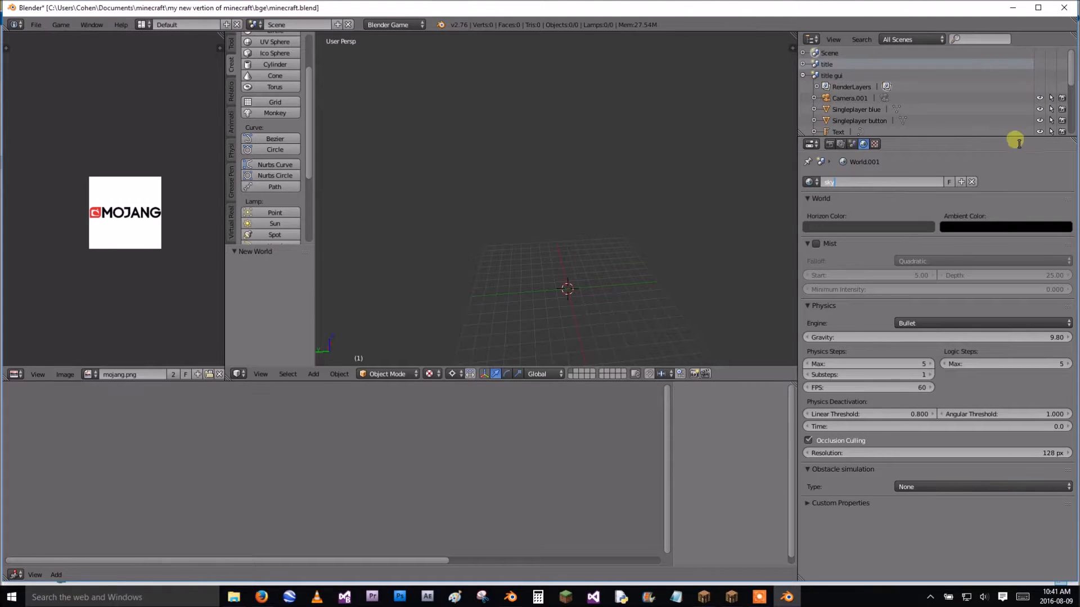
click(816, 182)
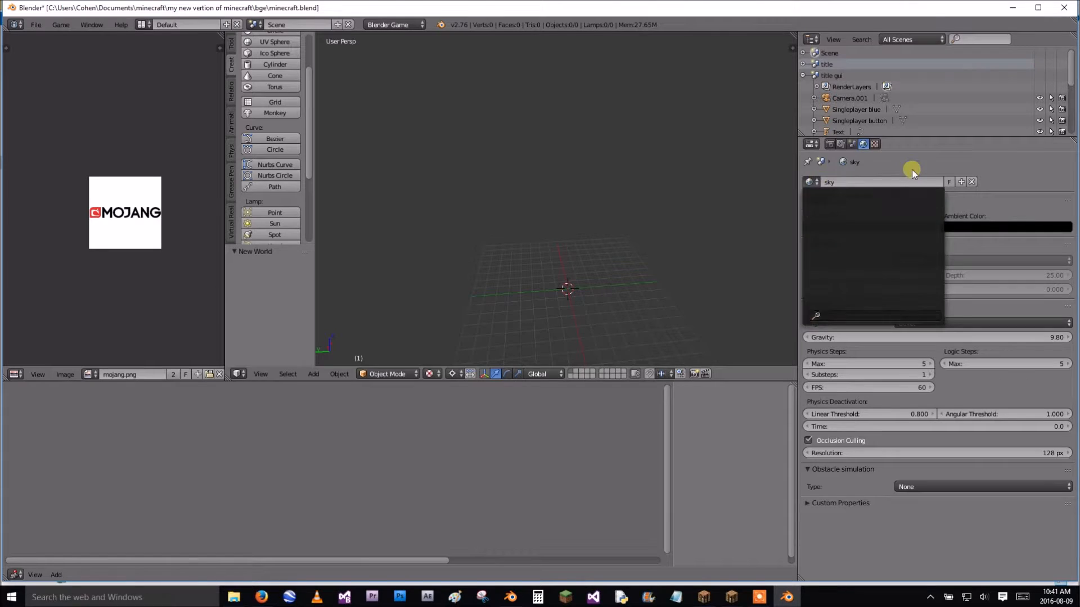
Step: Set the sky world's horizon color to cyan (R 0.000, G 0.778, B 0.897) and enable Mist
click(883, 224)
drag(904, 133, 899, 79)
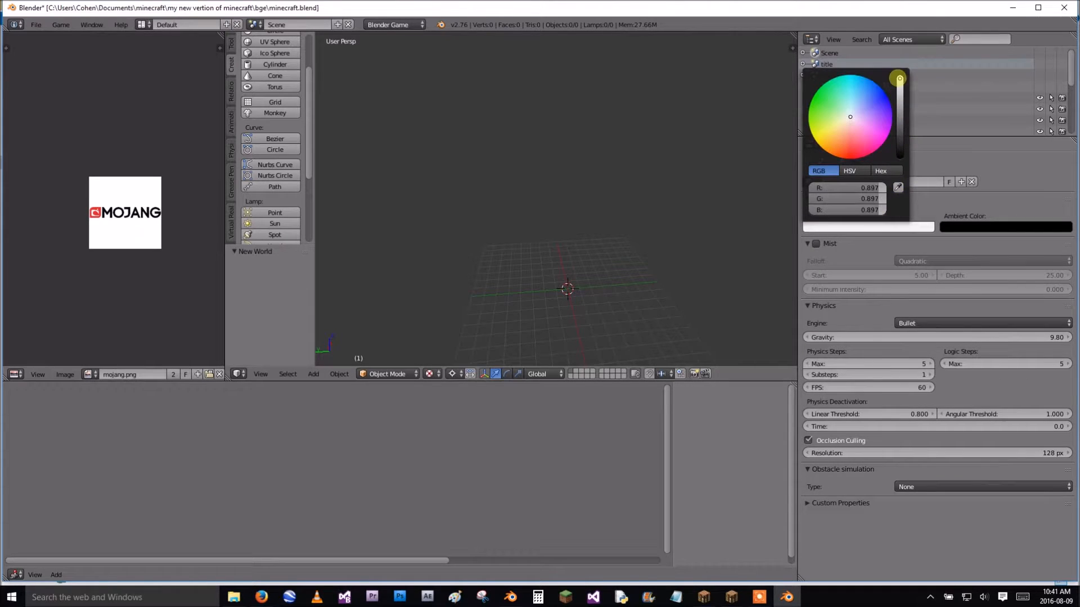
drag(850, 116, 852, 74)
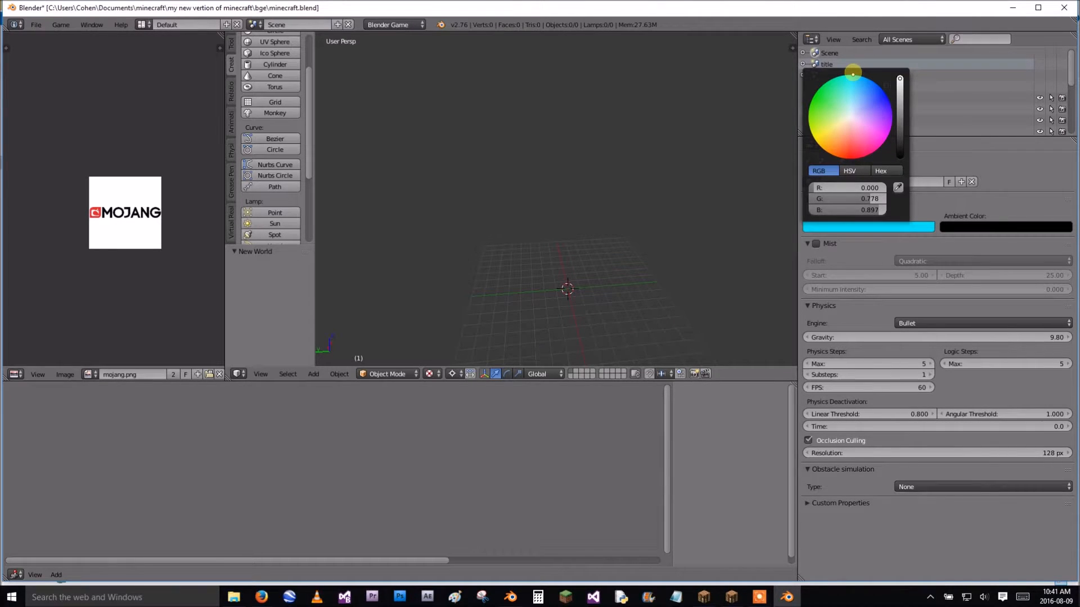
key(p)
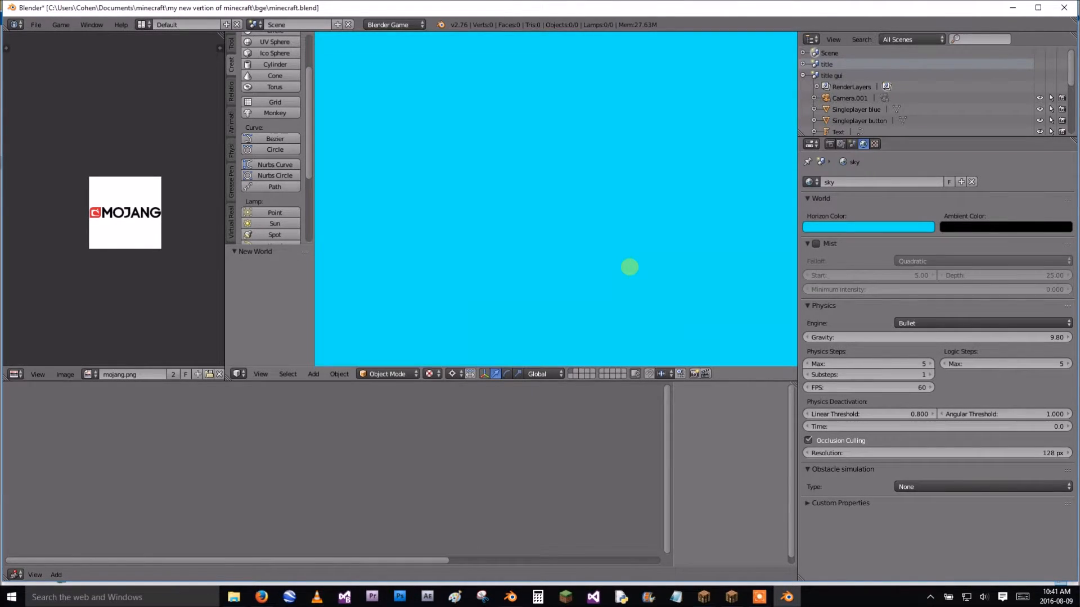
key(Escape)
click(817, 244)
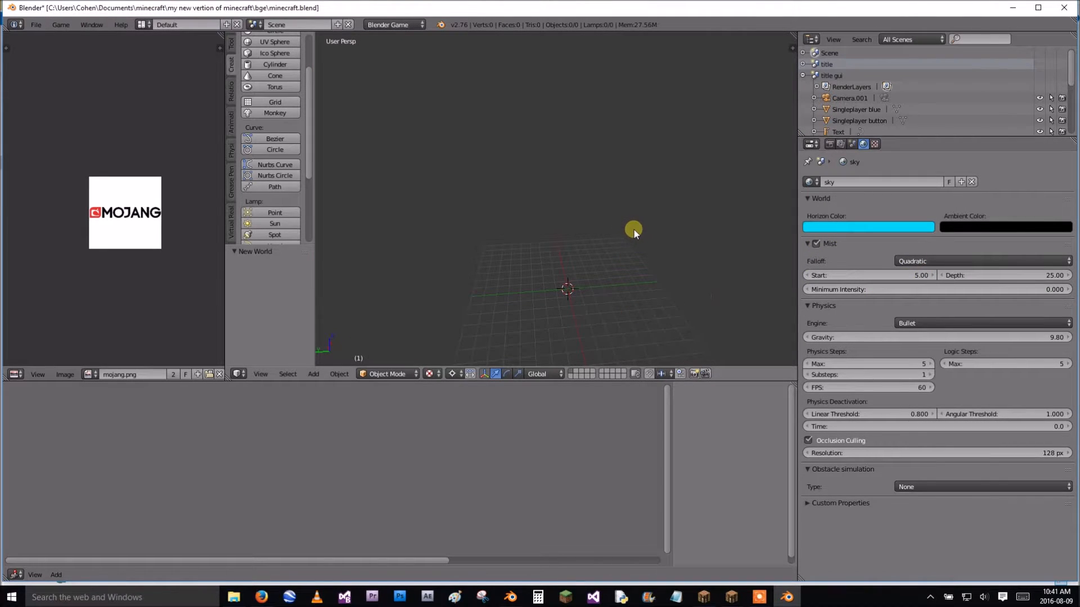
Step: Add a plane at the origin and move it up 150 units along the global Z axis
scroll(590, 279, down, 5)
key(shift+a)
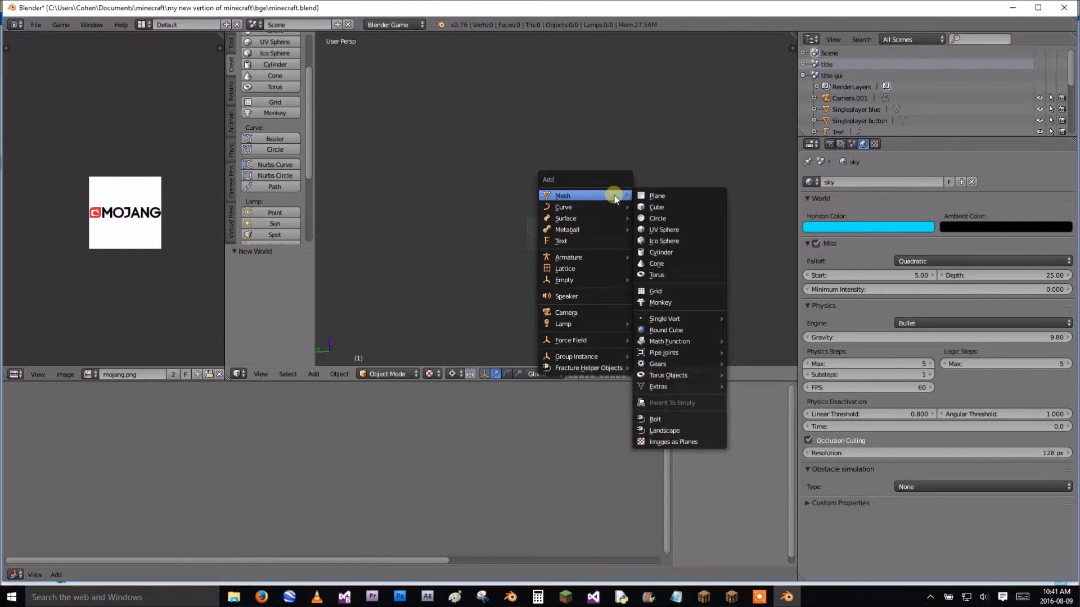
click(641, 193)
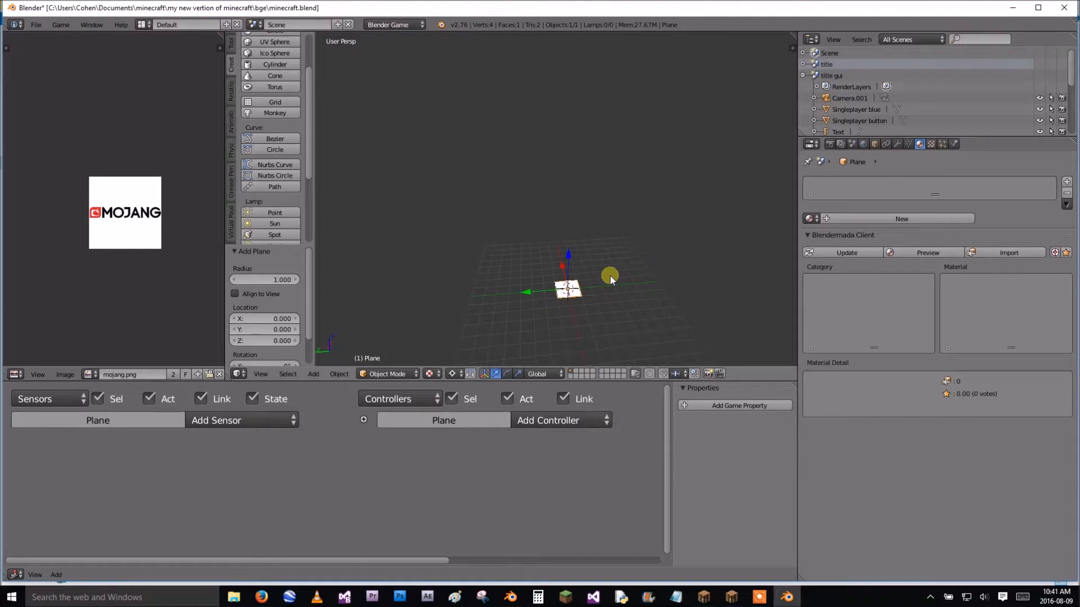
scroll(609, 274, down, 3)
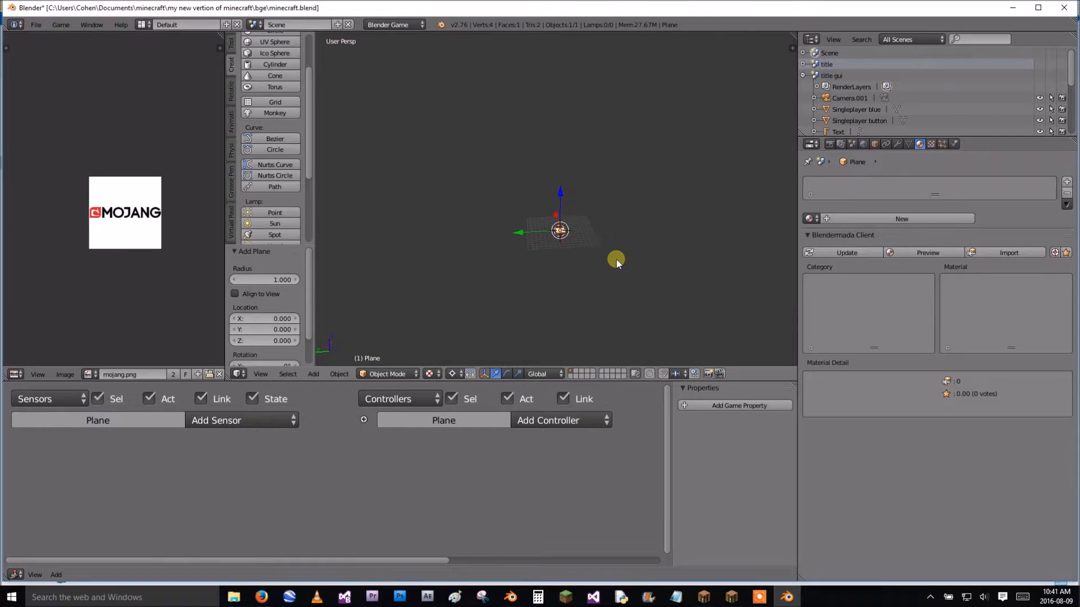
key(g)
key(z)
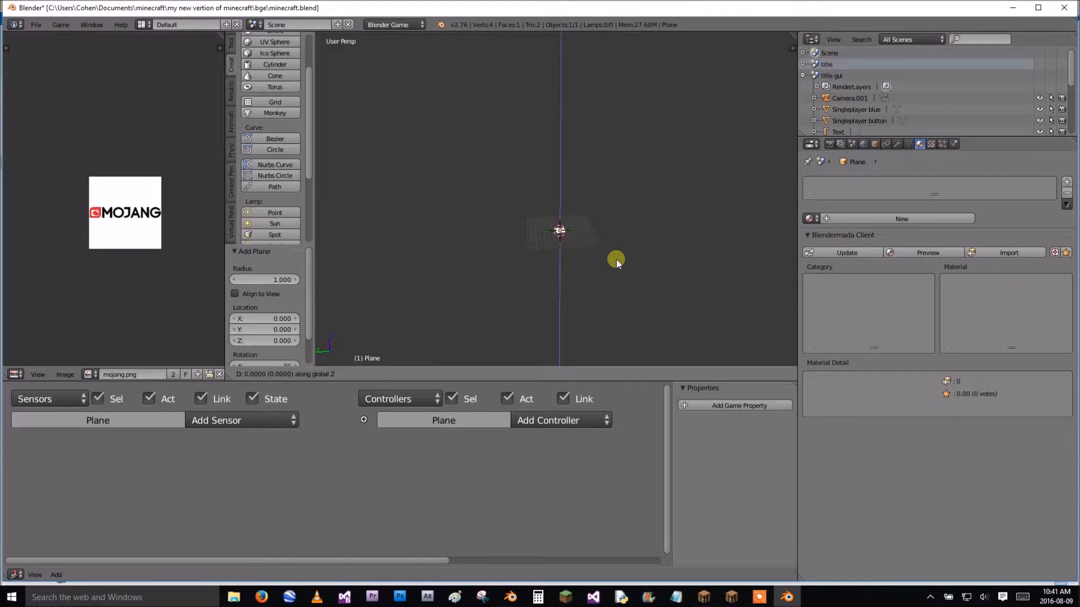
text(150)
key(Return)
scroll(615, 262, down, 8)
shift+middle_drag(613, 150, 620, 241)
Step: Assign the unused existing material named Material to the plane and rename it clouds
click(812, 218)
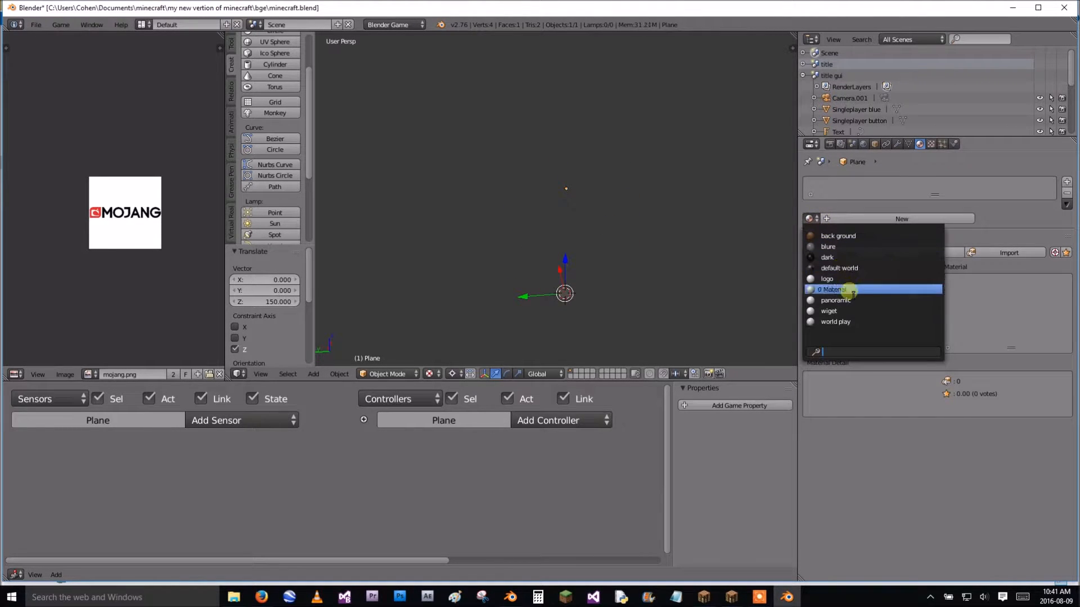
click(832, 290)
double_click(899, 219)
text(clouds)
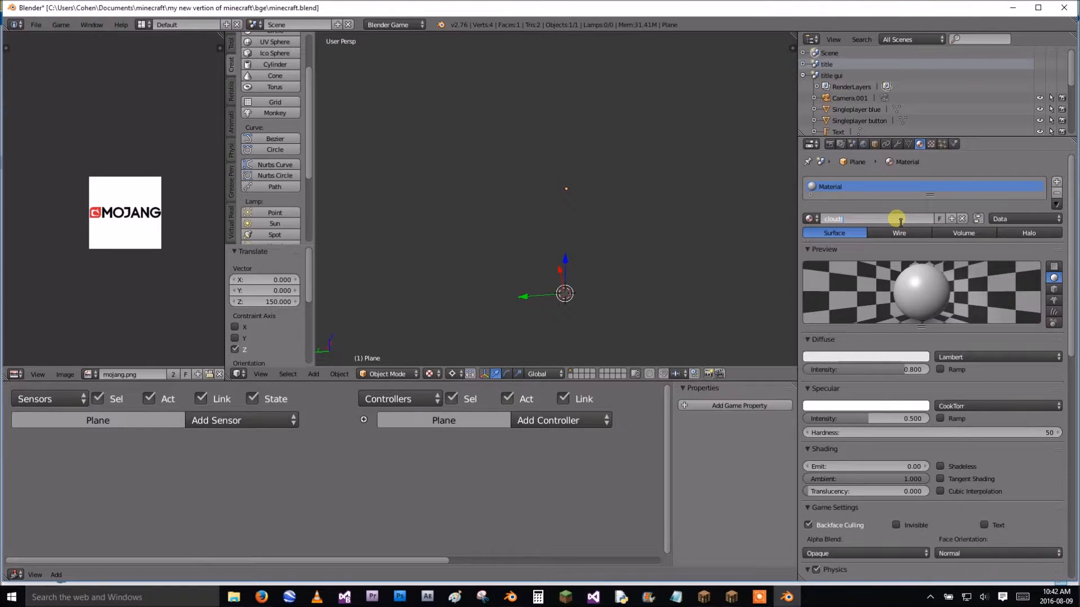
key(Return)
Step: Set the clouds material's alpha blend mode to Alpha Blend
scroll(887, 413, down, 1)
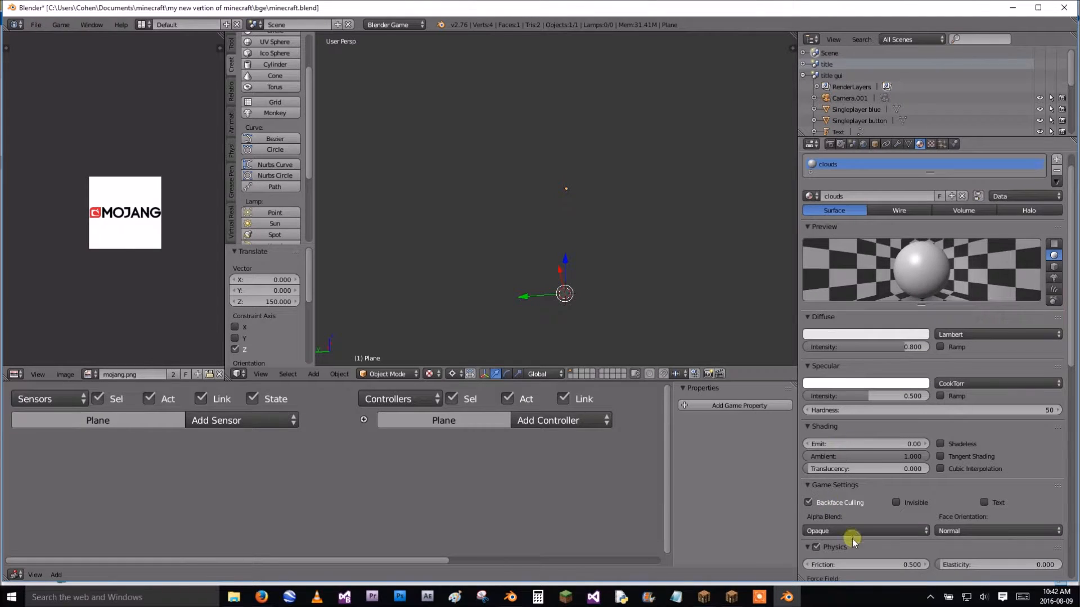
click(849, 529)
click(849, 480)
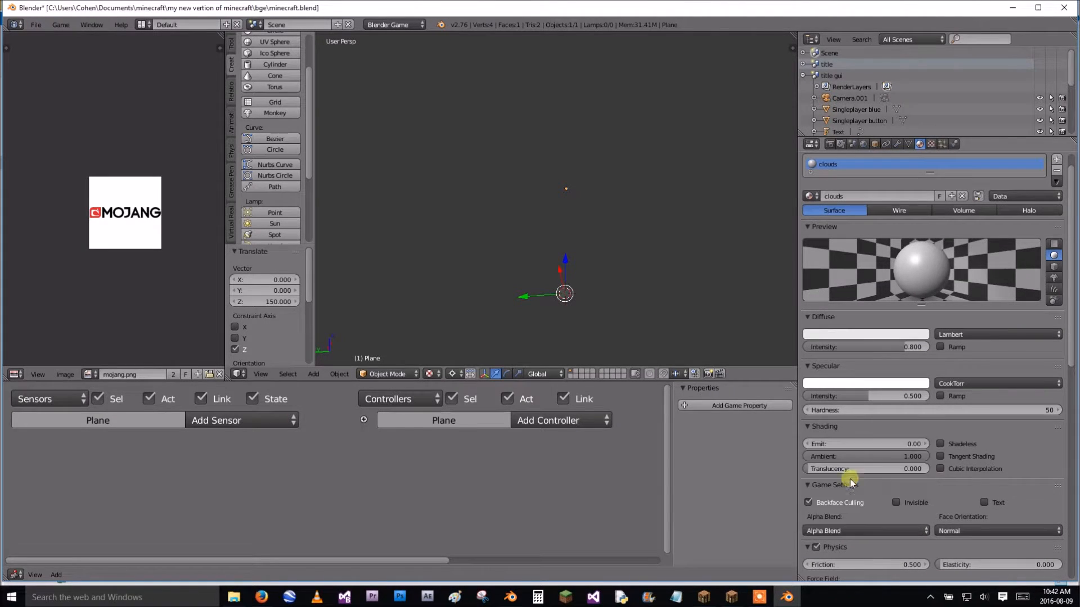
Step: Set the 3D viewport's pivot point to Median Point
click(930, 144)
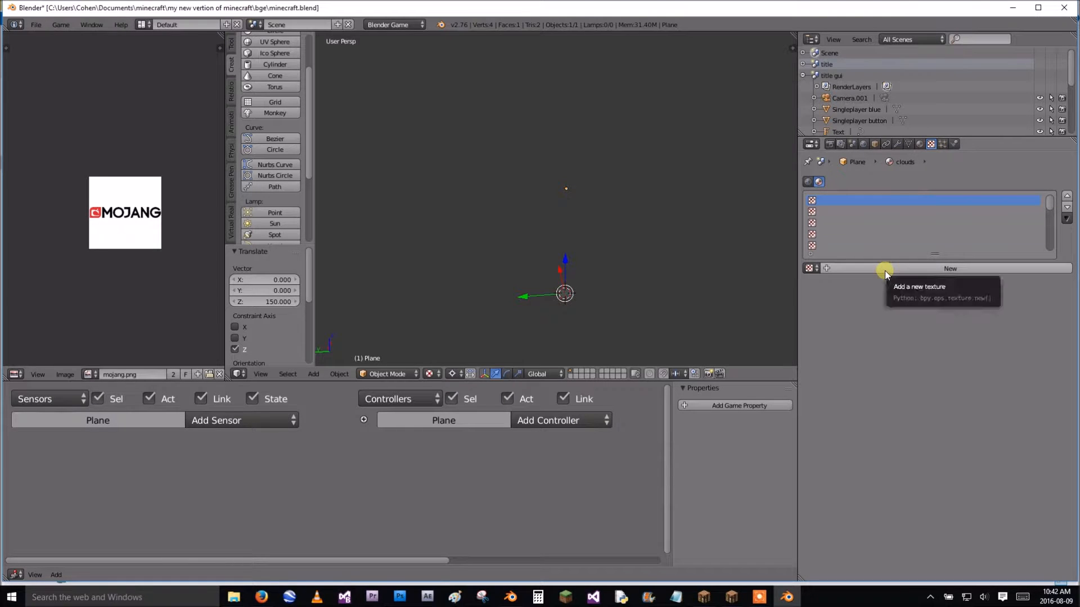
scroll(642, 274, up, 4)
scroll(642, 273, down, 3)
scroll(639, 274, up, 1)
shift+middle_drag(637, 274, 662, 146)
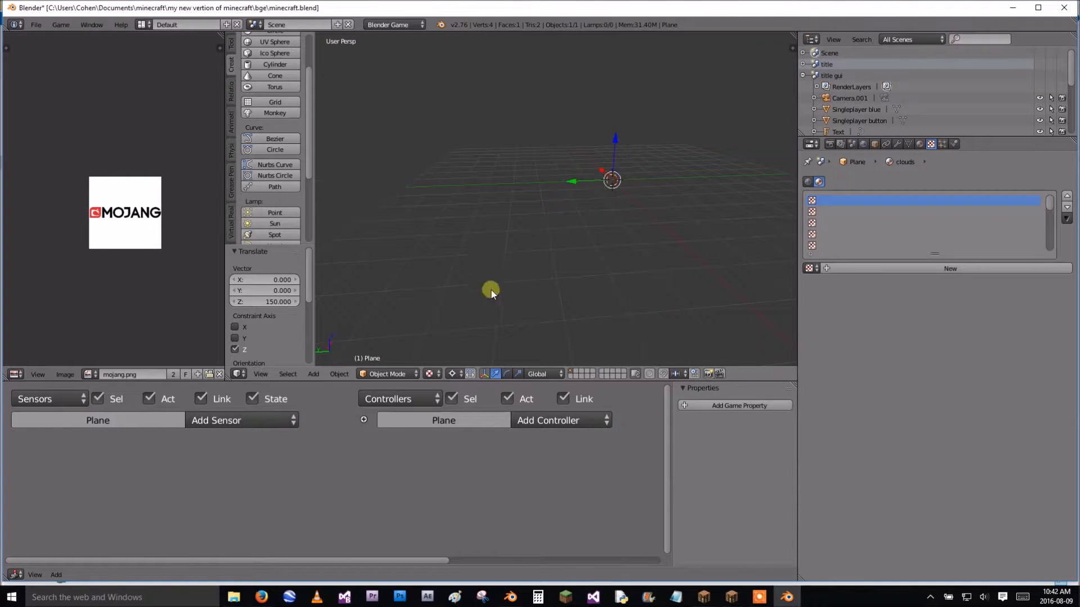
click(451, 374)
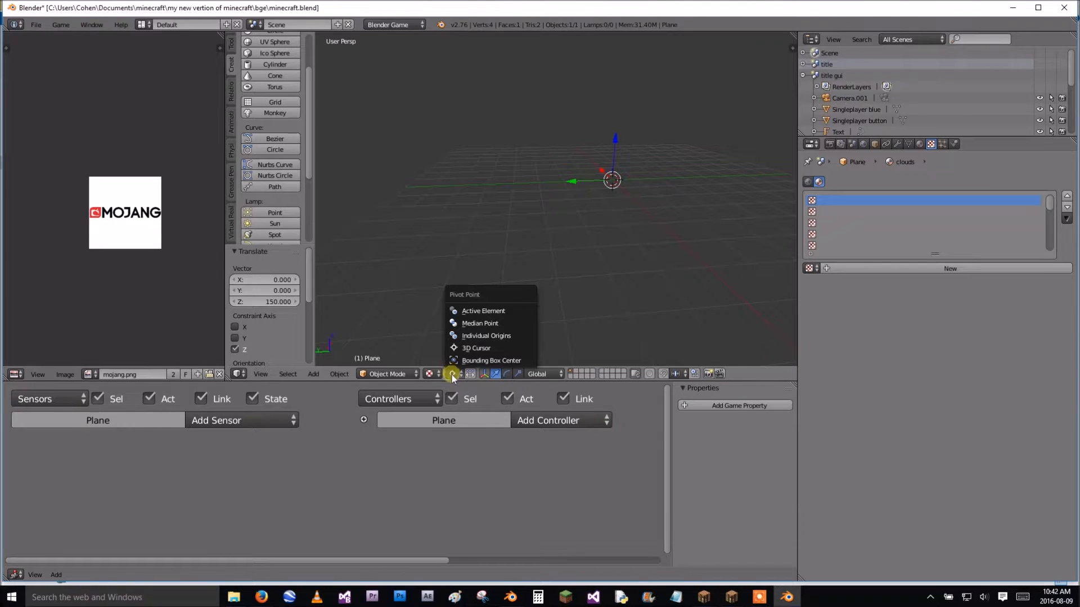
click(480, 324)
scroll(481, 309, down, 15)
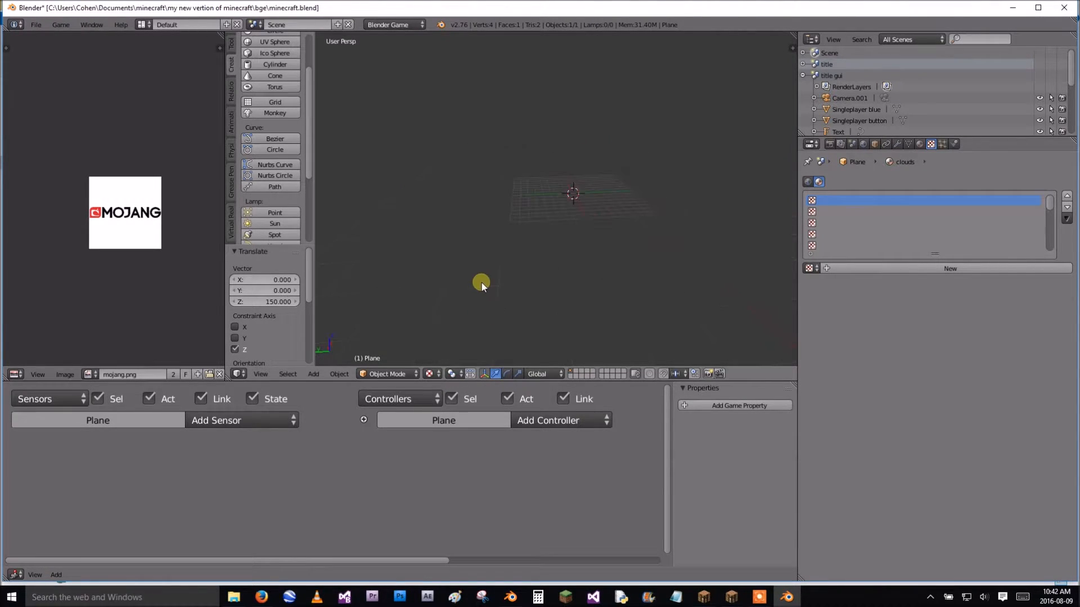
shift+middle_drag(606, 122, 578, 258)
scroll(579, 258, down, 6)
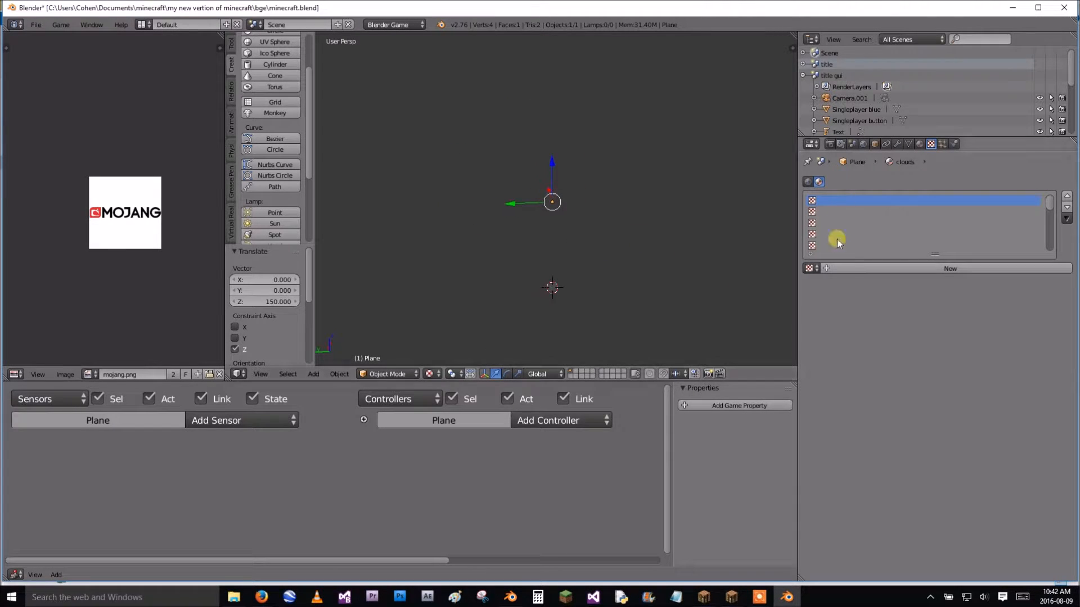
Step: Add a texture named clouds to the clouds material and load clouds.png from the texture packs folder into it
click(856, 272)
click(920, 272)
text(clouds)
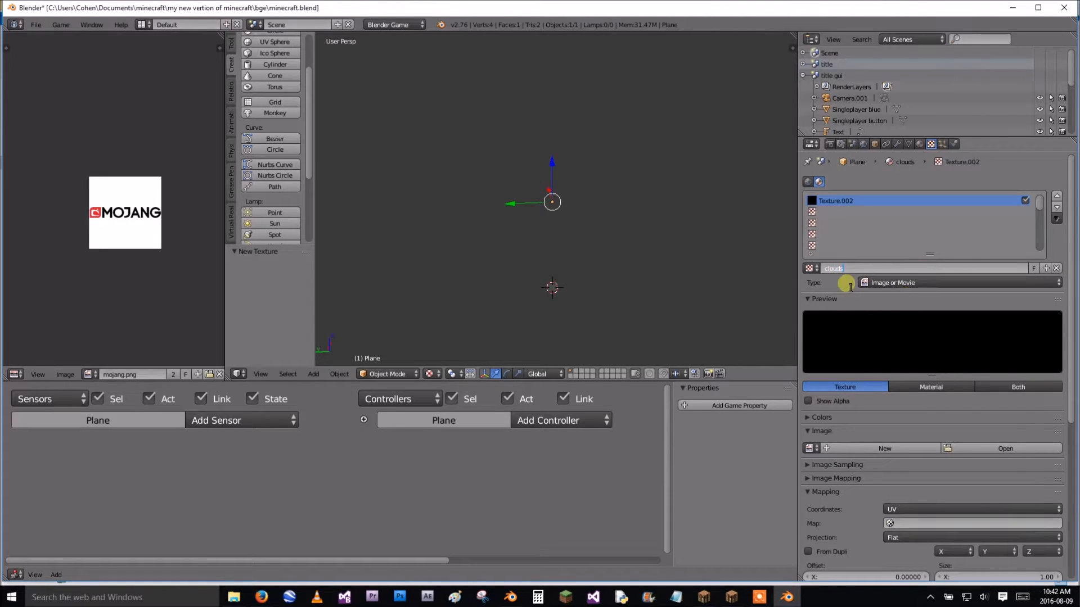
click(1018, 448)
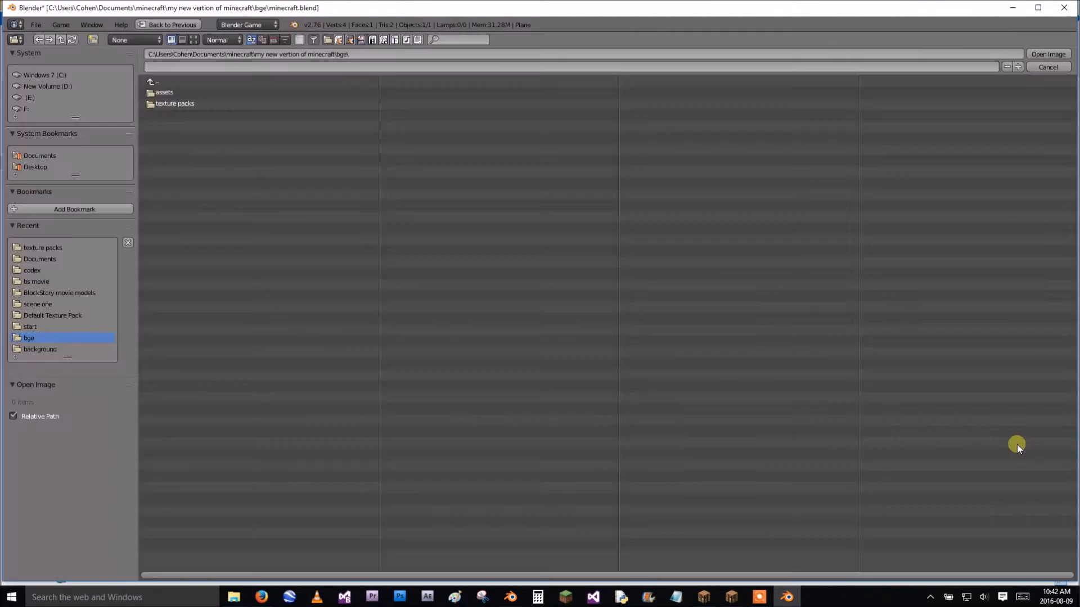
click(149, 103)
click(194, 40)
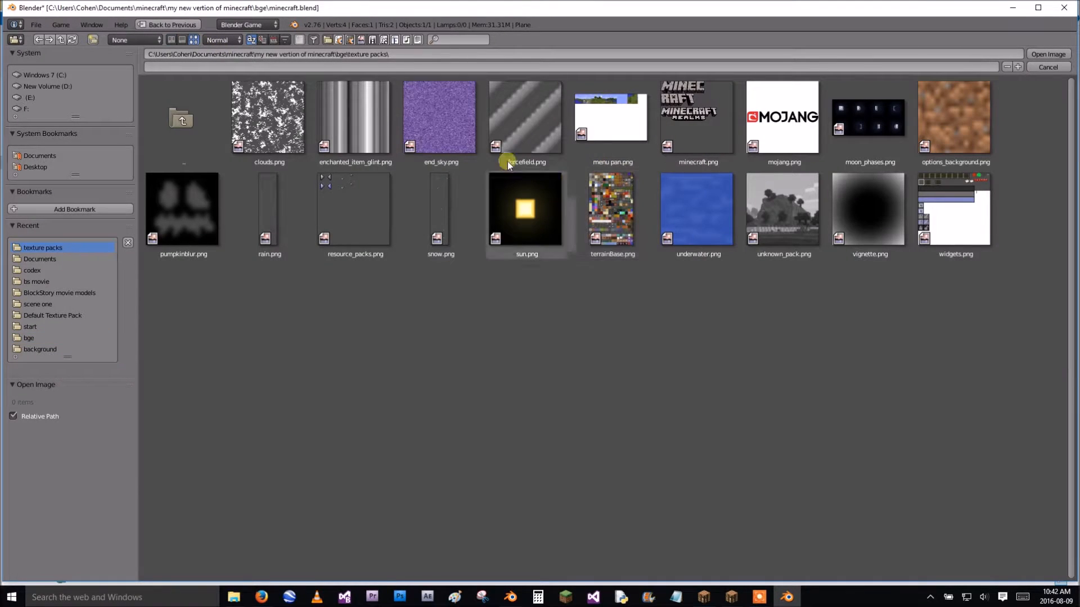
click(269, 121)
click(1049, 54)
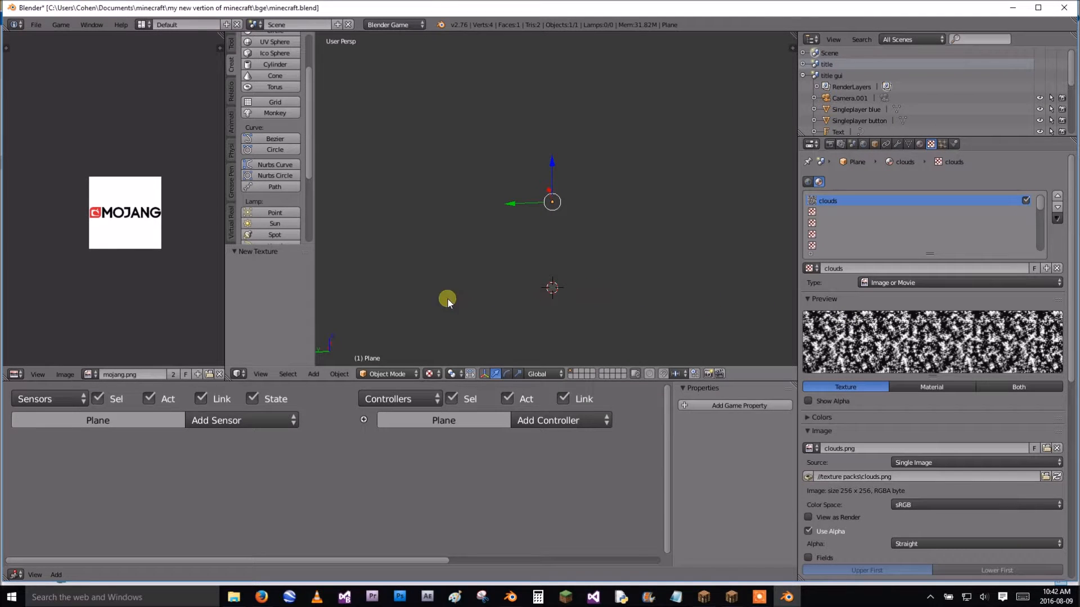
Step: Display clouds.png in the image editor and examine its pixels up close
click(90, 374)
click(129, 388)
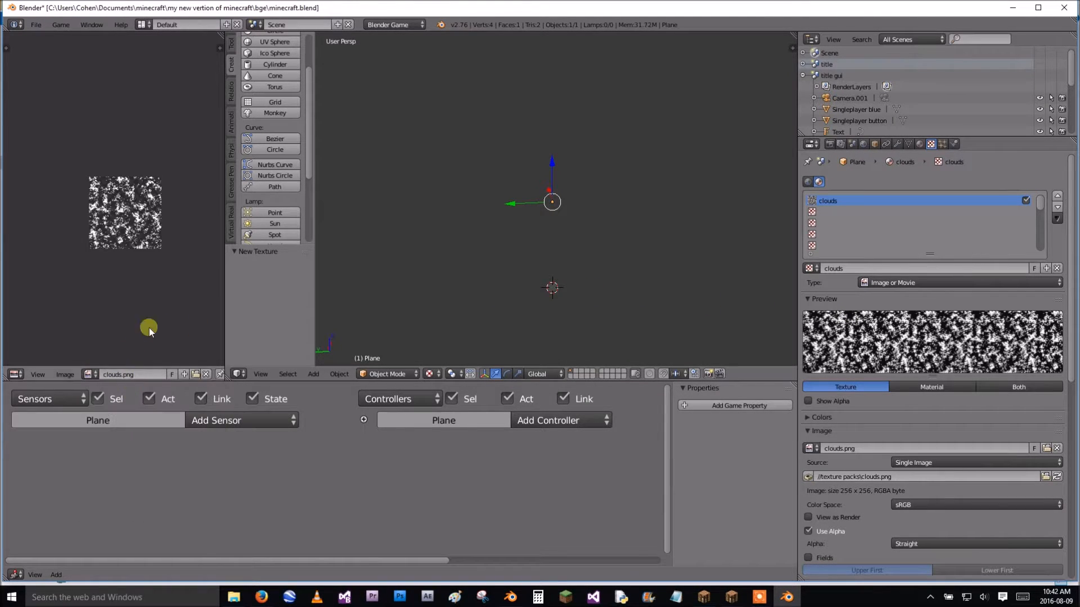
scroll(177, 272, up, 15)
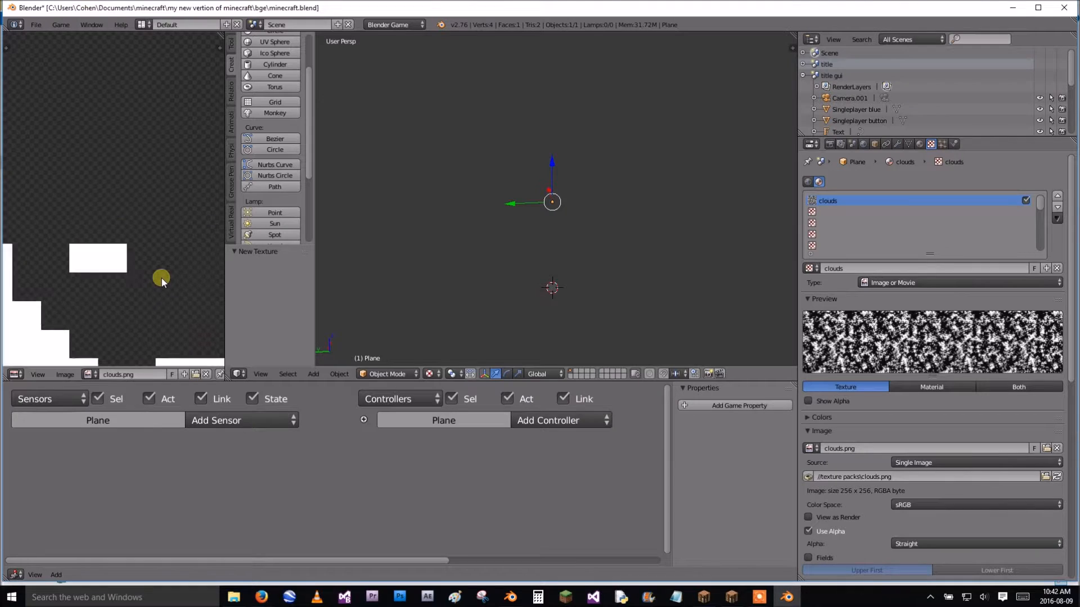
scroll(160, 272, down, 12)
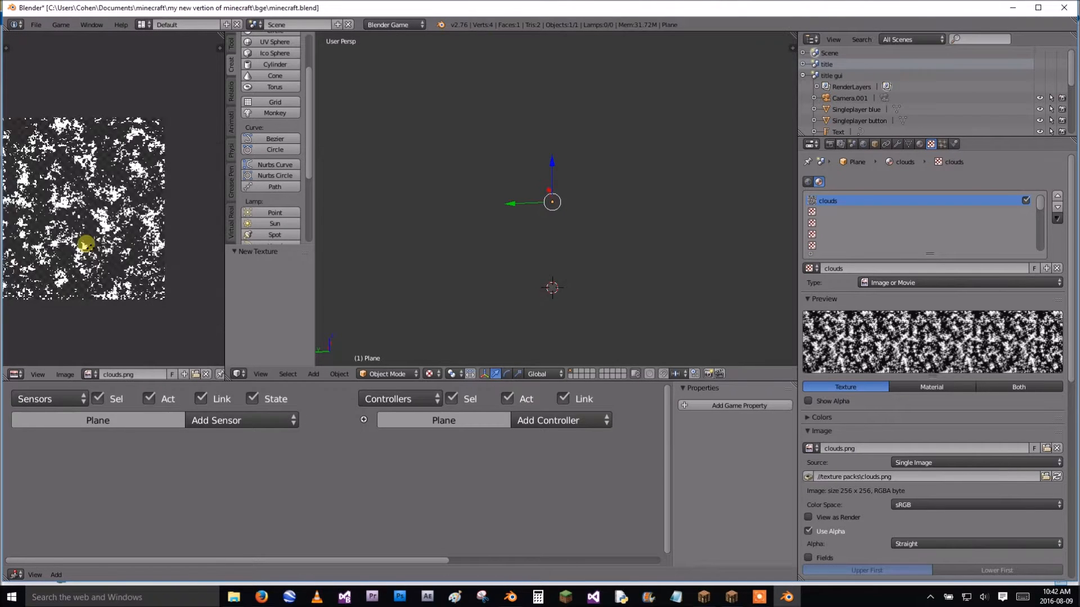
scroll(90, 239, up, 1)
middle_drag(89, 240, 107, 244)
scroll(106, 245, up, 1)
scroll(555, 234, up, 10)
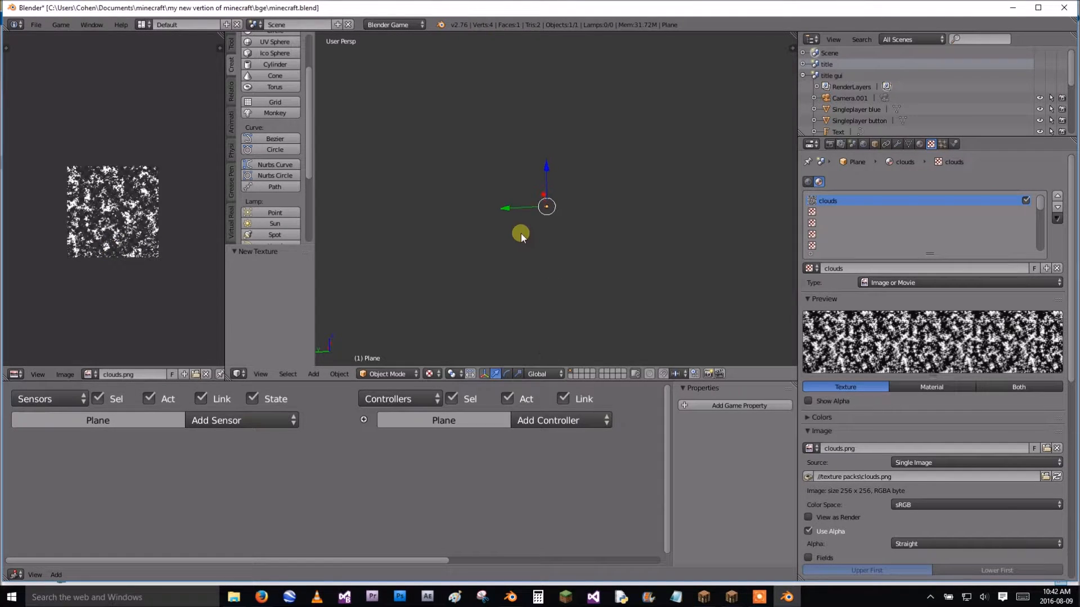
scroll(510, 232, down, 4)
scroll(186, 255, up, 9)
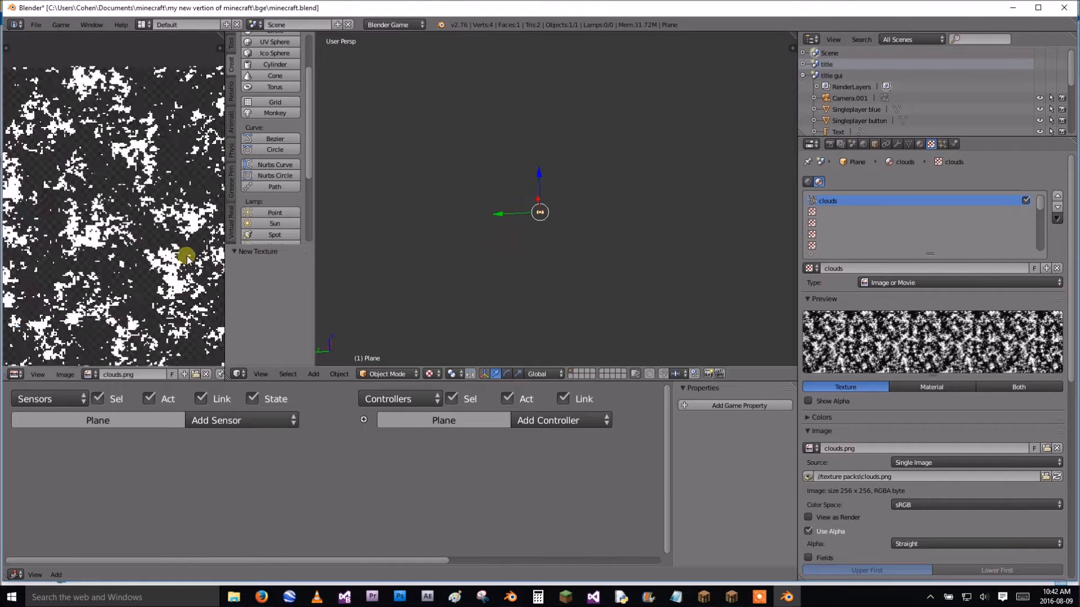
scroll(187, 256, down, 8)
key(n)
scroll(160, 232, down, 2)
click(80, 200)
key(n)
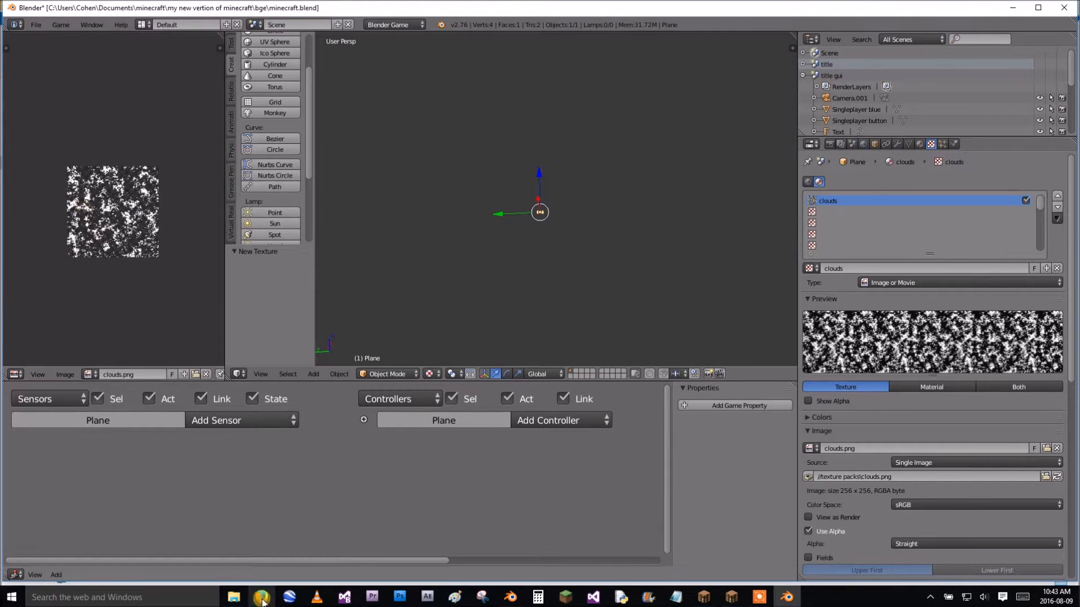
Step: Switch to File Explorer and check the pixel dimensions of clouds.png in the texture packs folder through its file properties
click(235, 597)
double_click(144, 132)
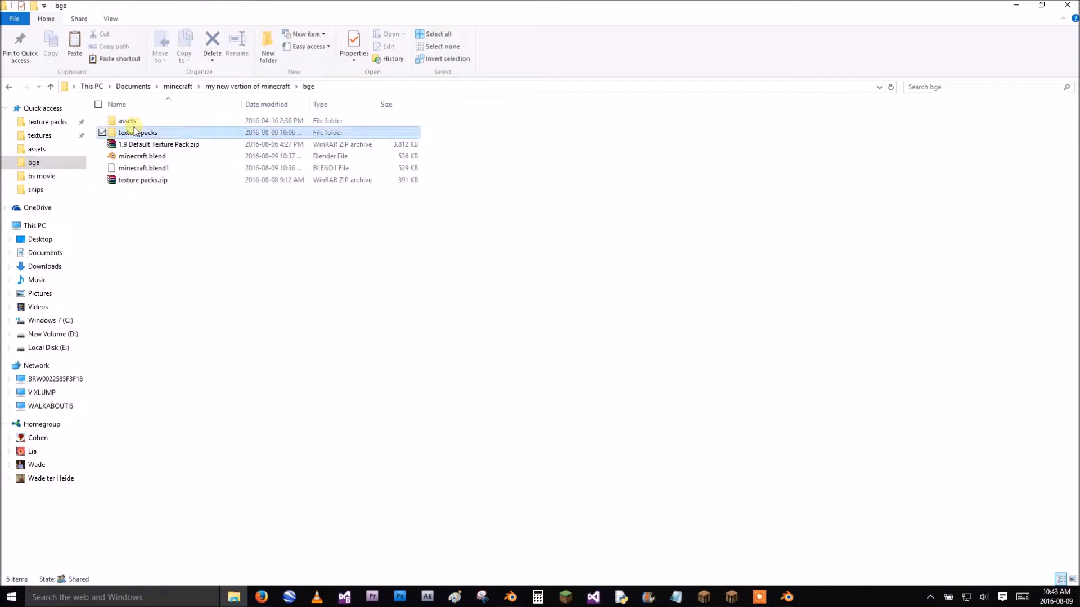
click(141, 127)
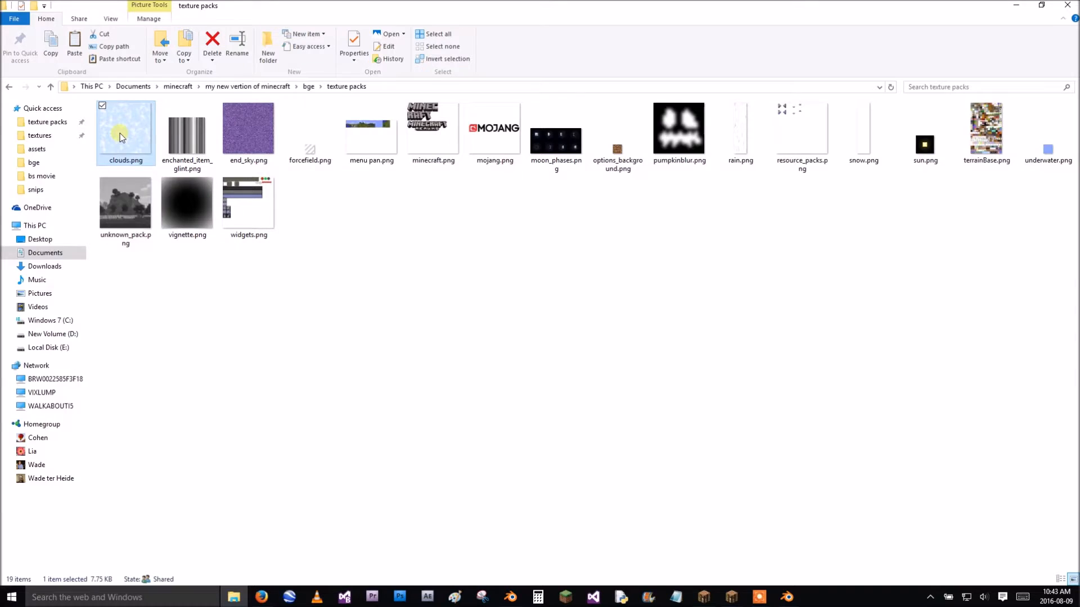
right_click(120, 137)
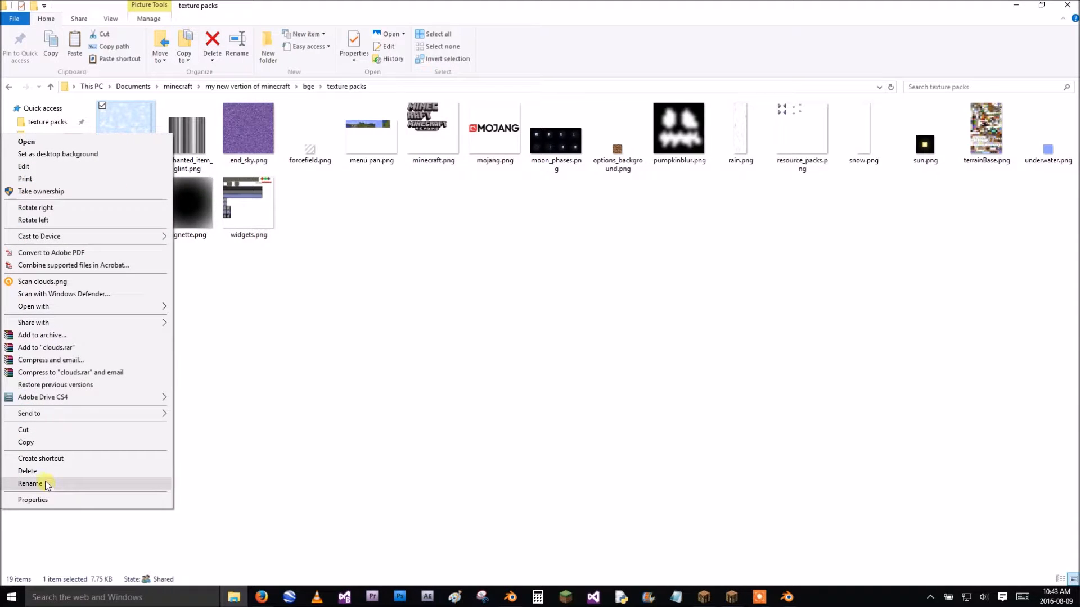
click(35, 499)
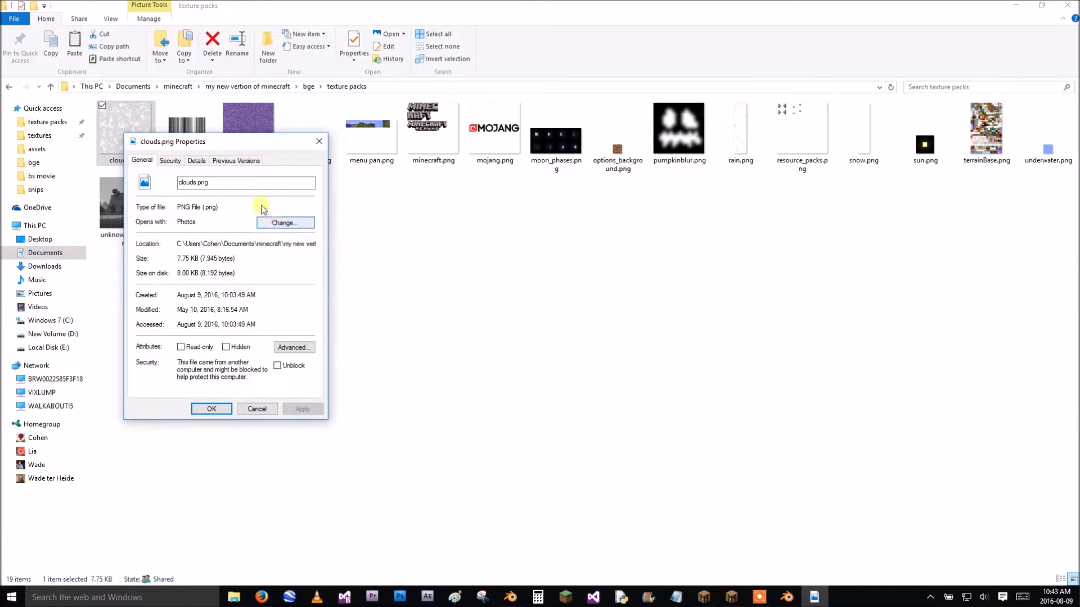
click(169, 161)
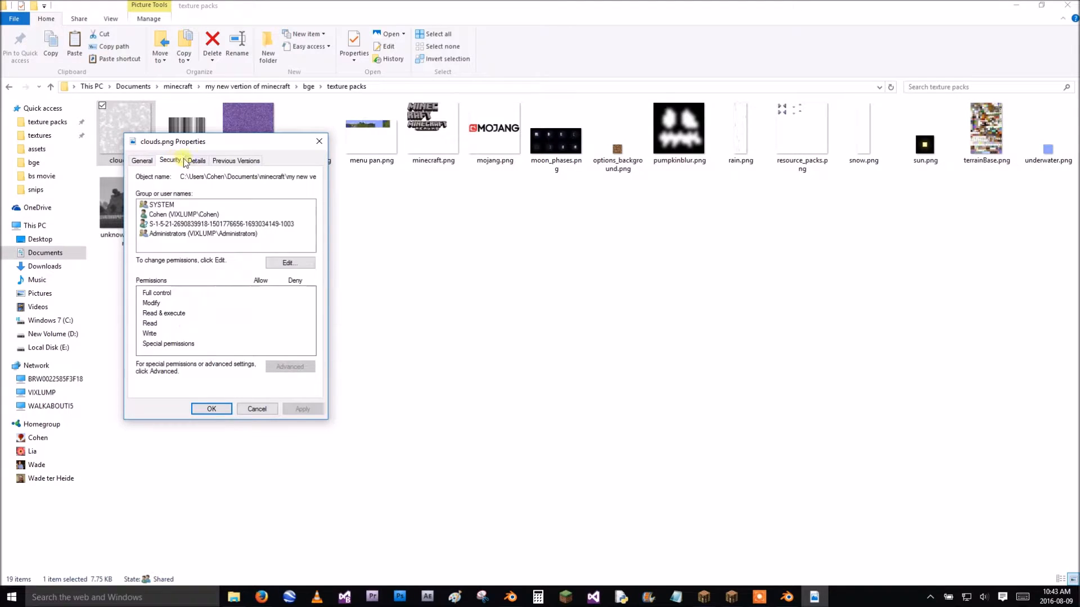
click(196, 160)
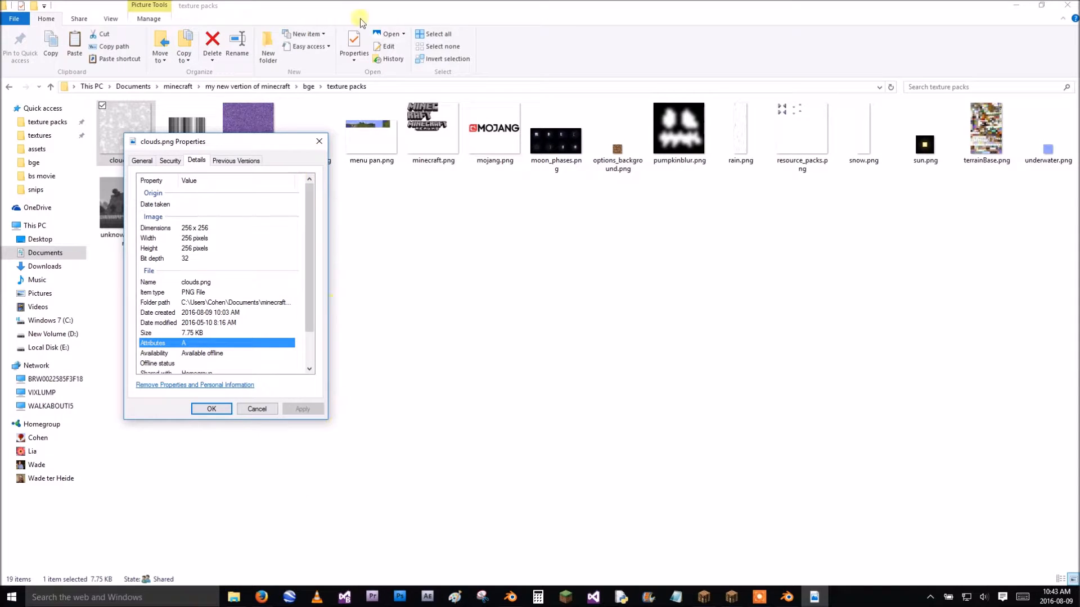
click(319, 142)
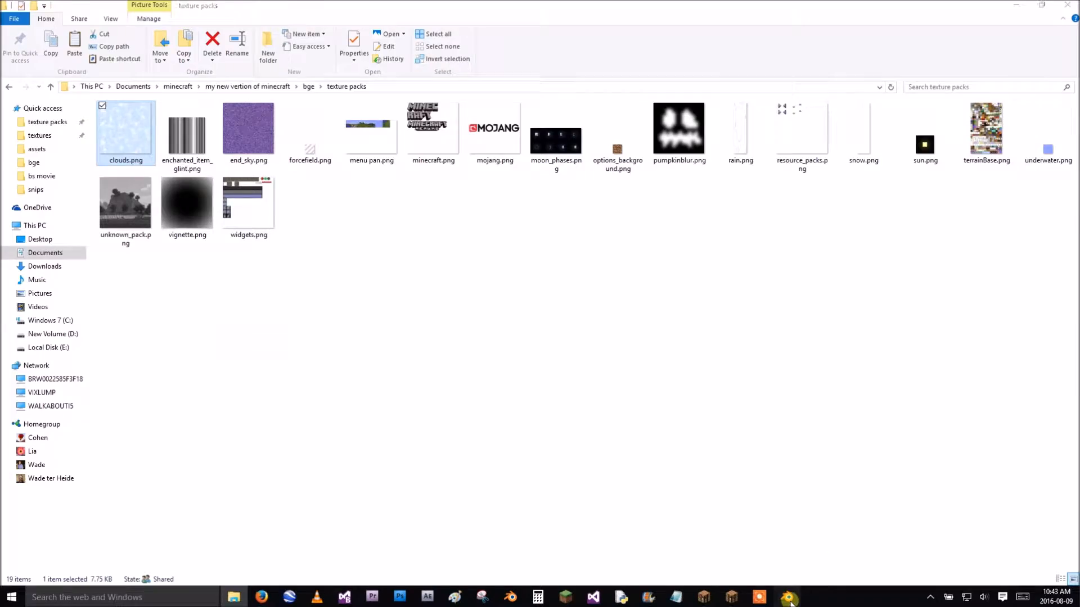
Step: Switch back to Blender and rename the plane object as clouds
click(787, 597)
click(874, 144)
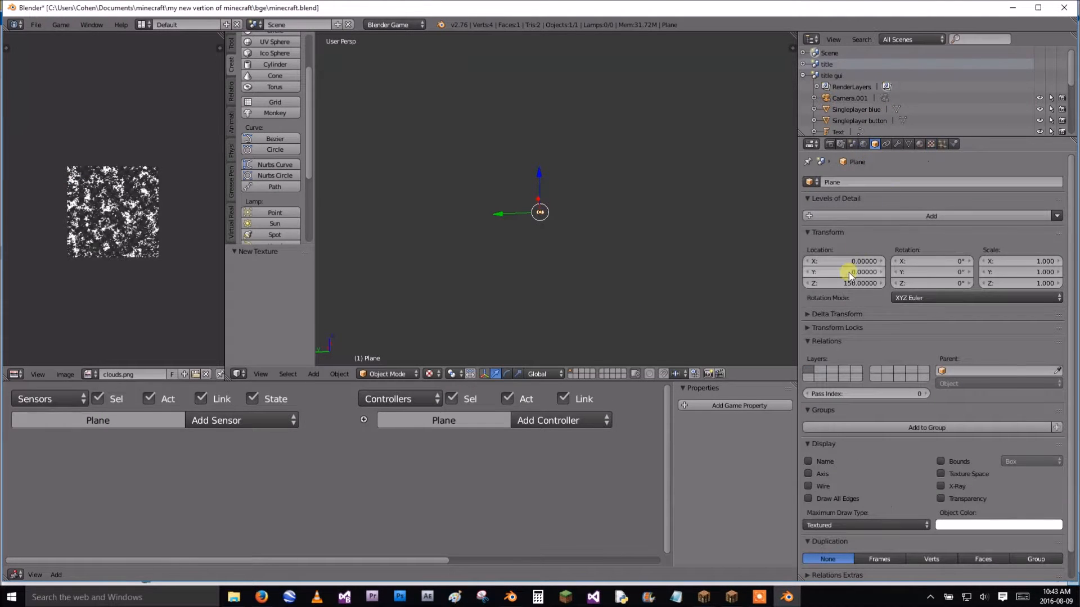
click(879, 184)
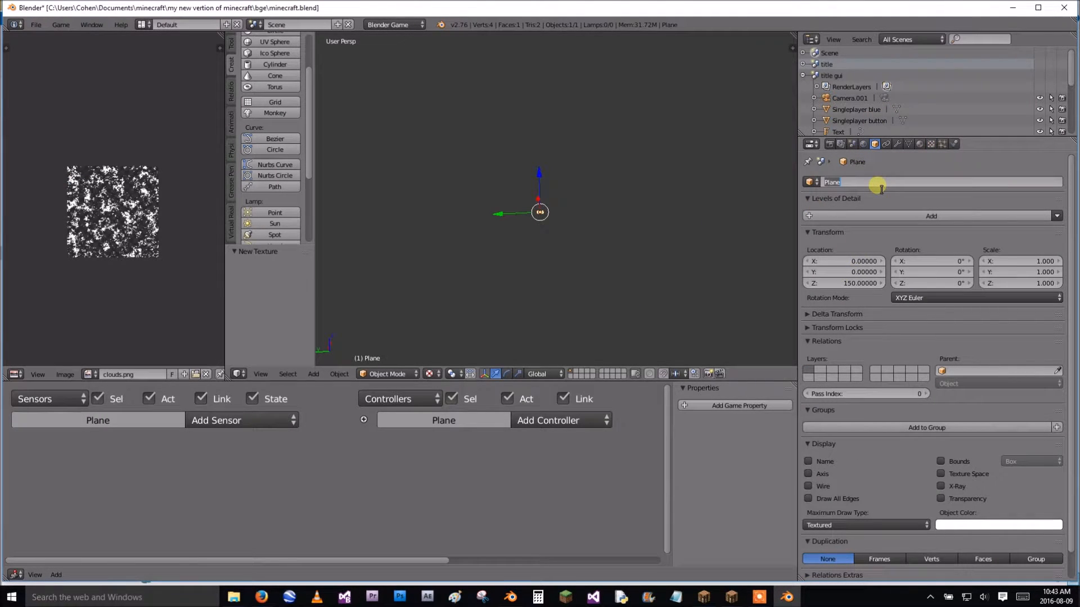
key(Return)
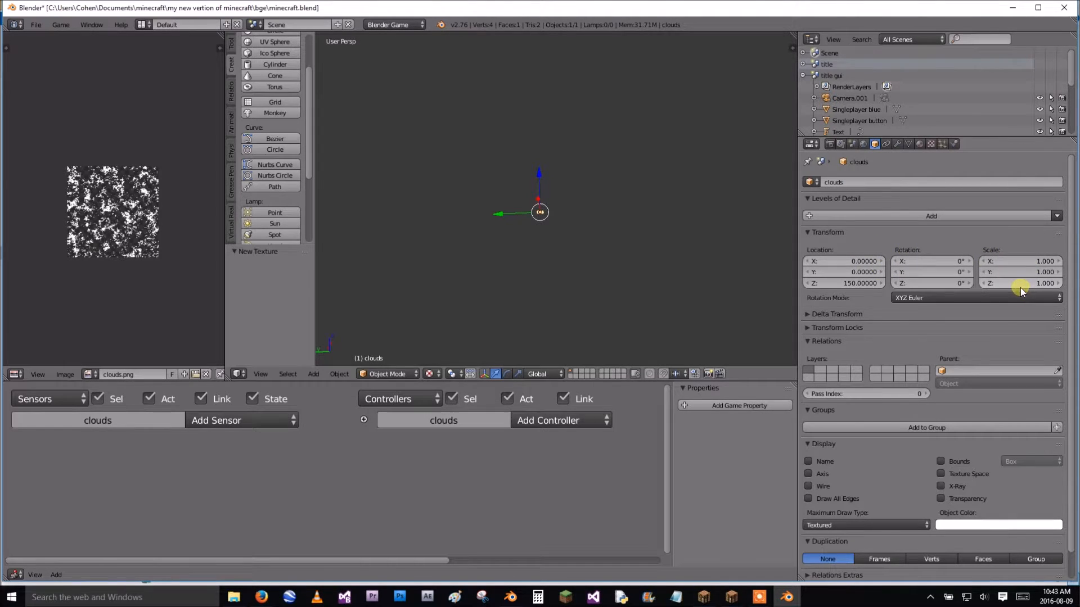
key(Return)
Step: Set the clouds plane's X and Y scale to 256
click(1035, 262)
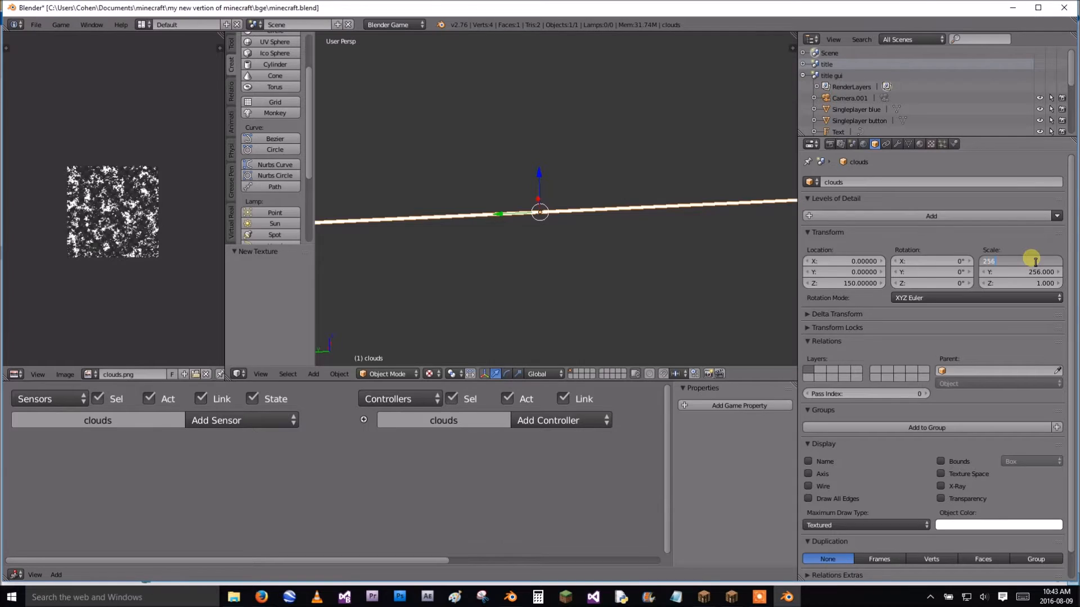
text(256)
key(Return)
scroll(619, 208, down, 5)
mouse_move(609, 216)
middle_down()
mouse_move(630, 274)
mouse_move(600, 209)
middle_up()
scroll(602, 231, up, 8)
middle_drag(600, 284, 563, 202)
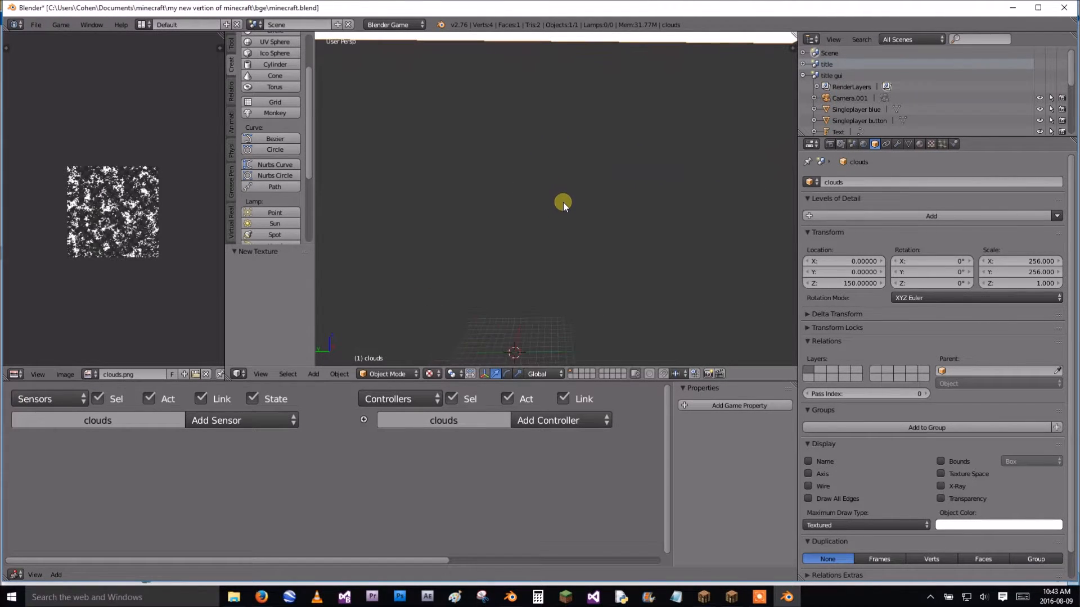
Step: UV-map the clouds plane from the top orthographic view with Project from View (Bounds), and return to Object Mode in perspective
click(919, 145)
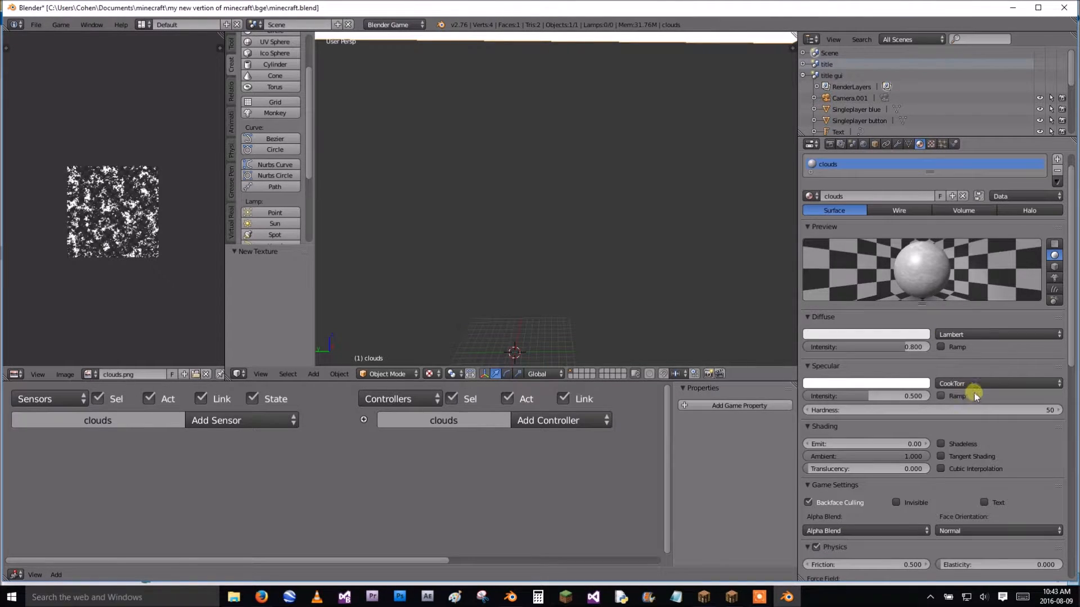
key(Tab)
key(u)
click(508, 250)
key(KP_7)
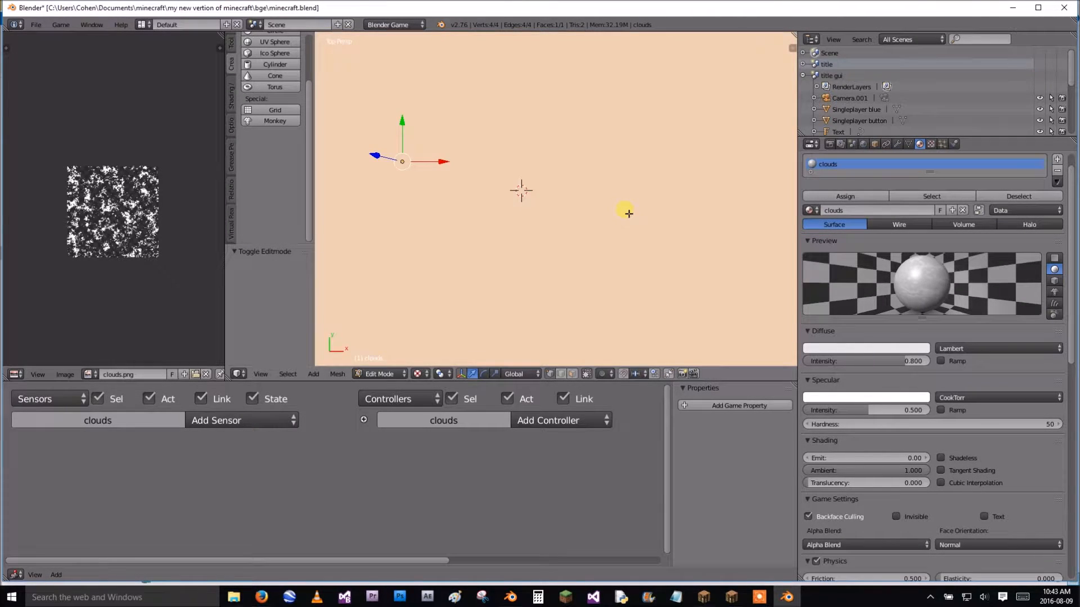
scroll(629, 214, down, 8)
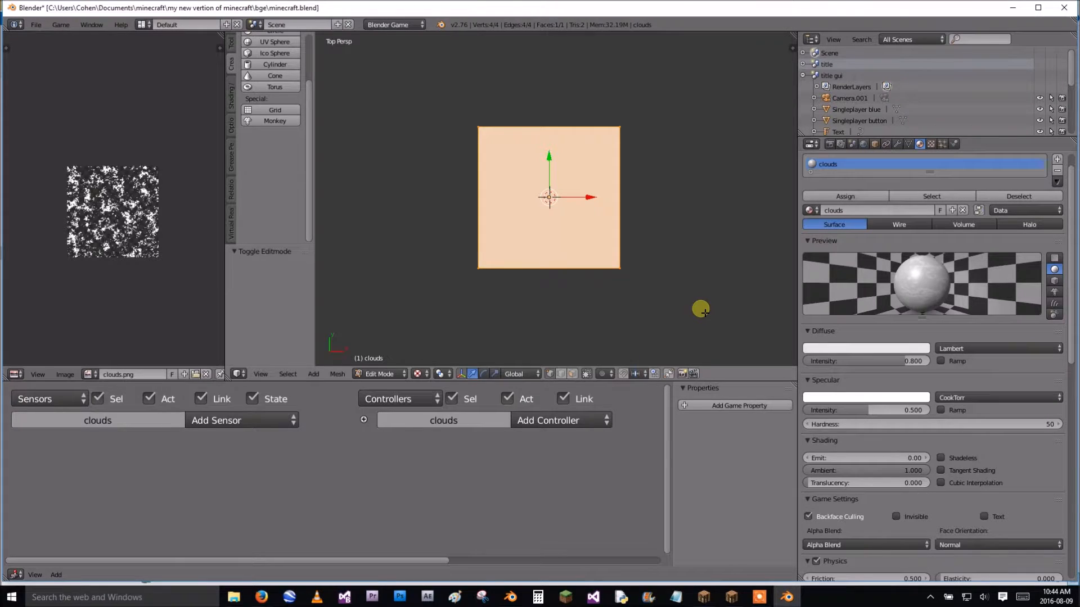
key(KP_5)
scroll(641, 305, up, 4)
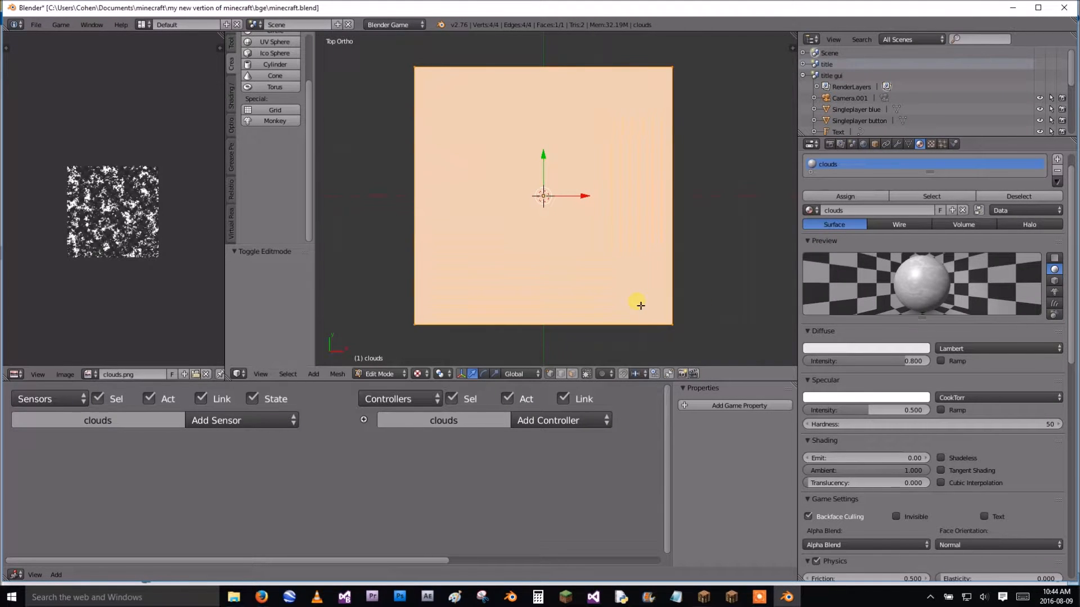
key(u)
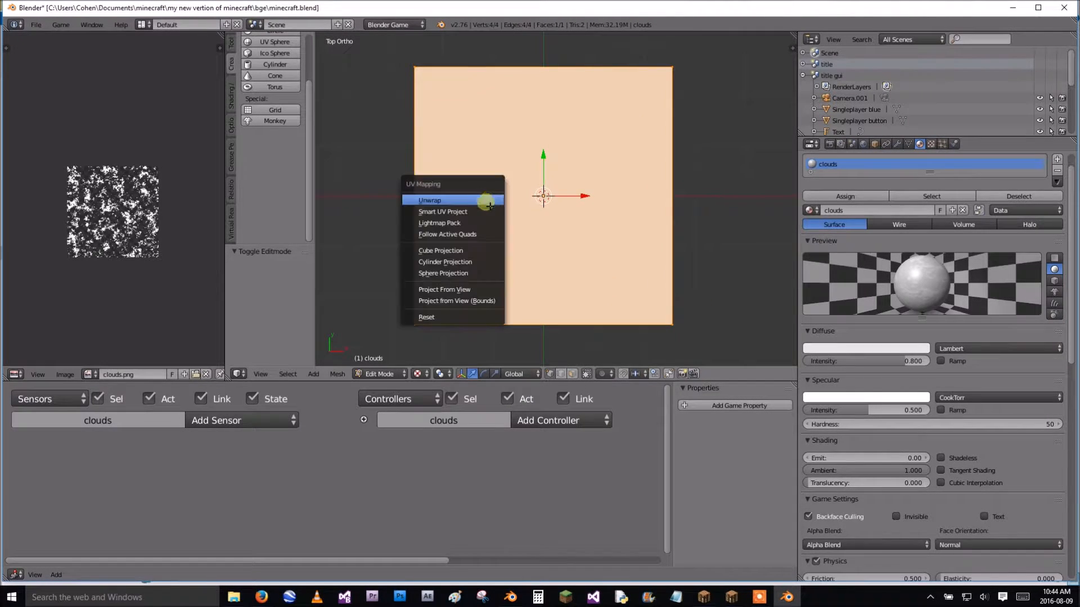
click(464, 307)
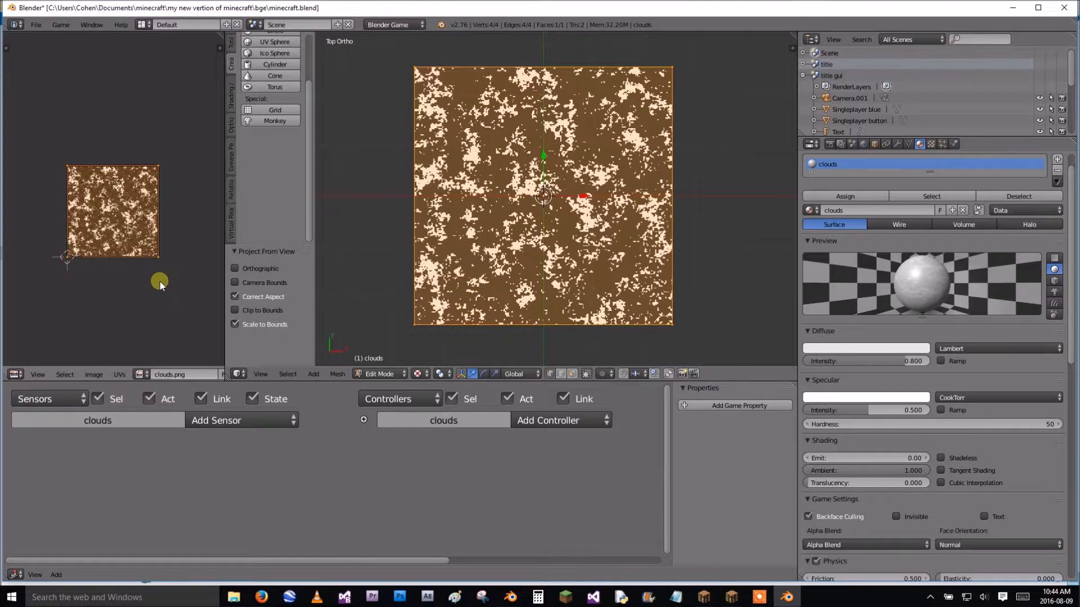
key(Tab)
scroll(520, 276, up, 6)
middle_drag(525, 283, 548, 154)
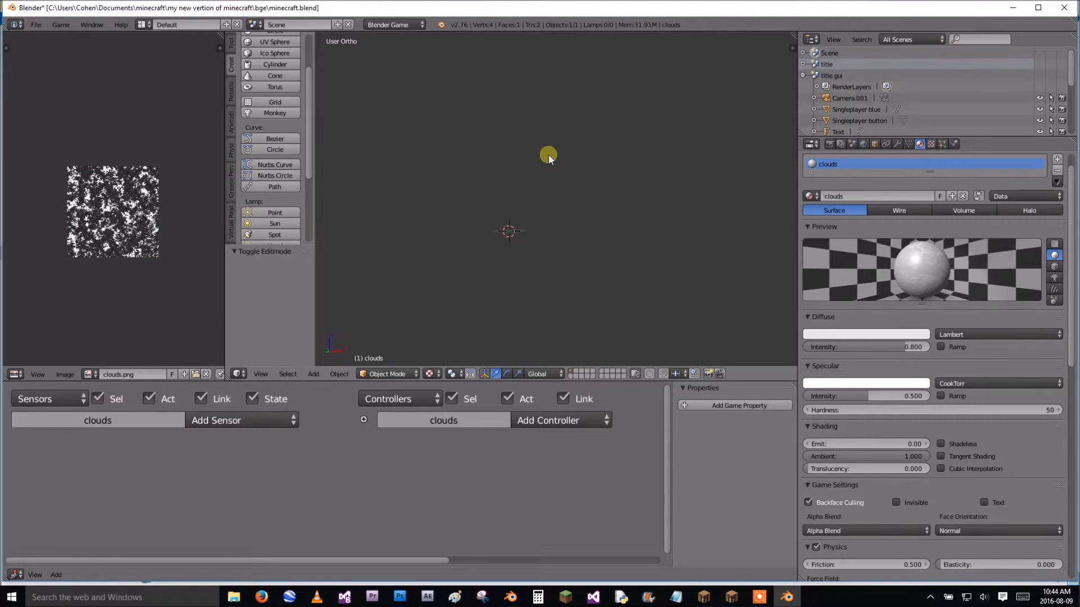
middle_drag(514, 189, 586, 201)
key(KP_5)
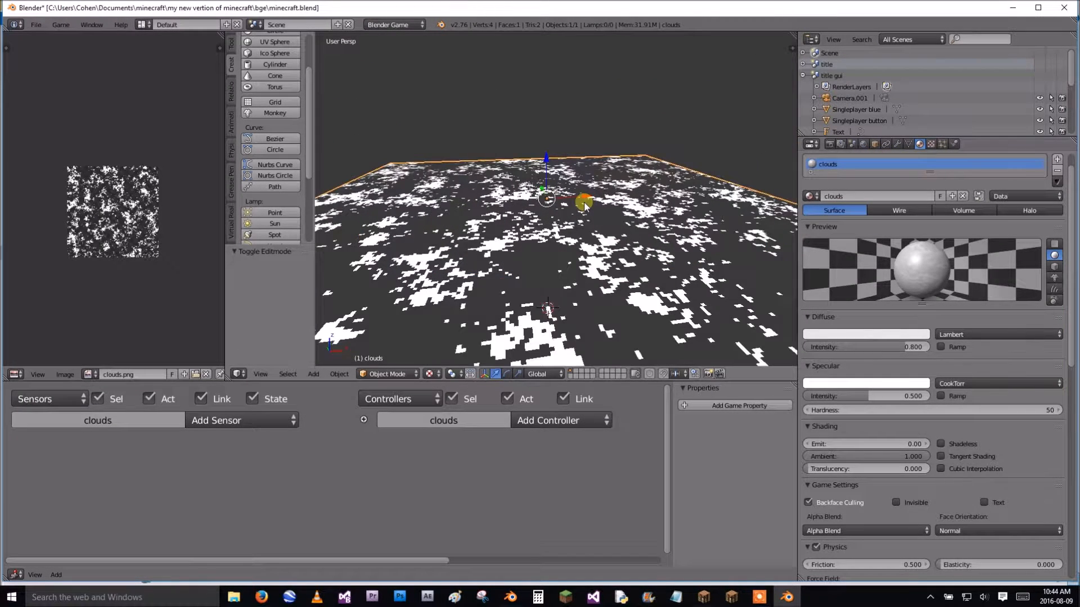
Step: Switch to the Minecraft 1.9 window, look through its world list, and return to Blender
scroll(579, 203, down, 5)
scroll(554, 213, up, 1)
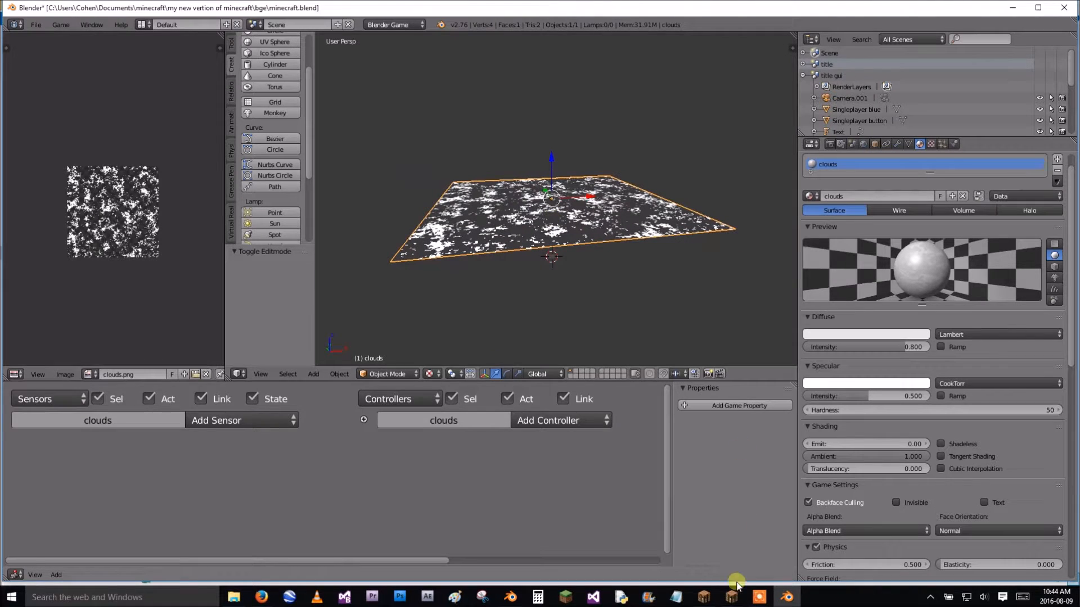
click(595, 281)
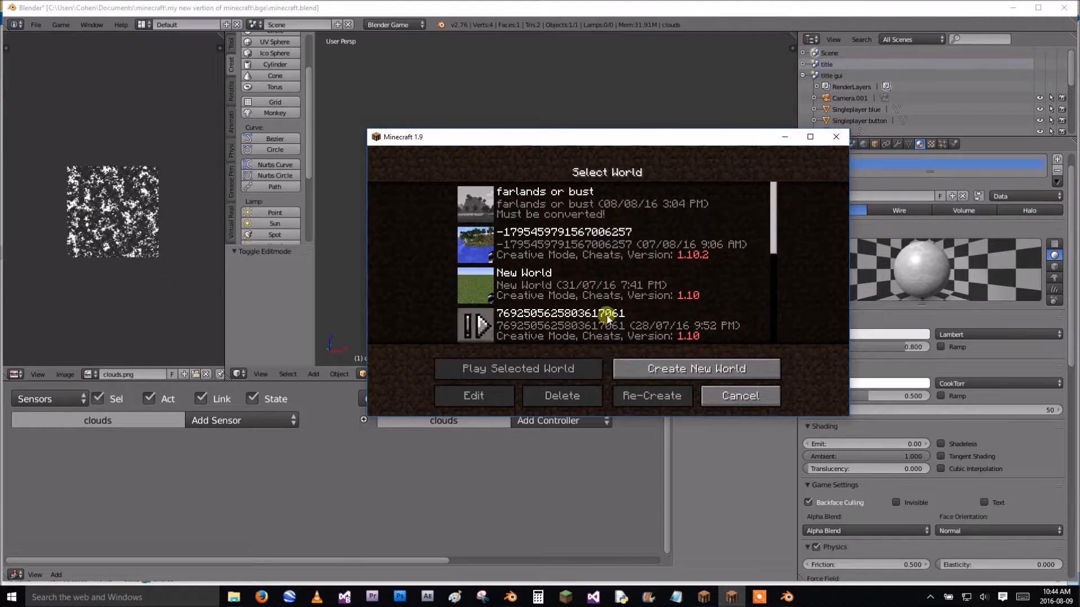
scroll(609, 315, down, 4)
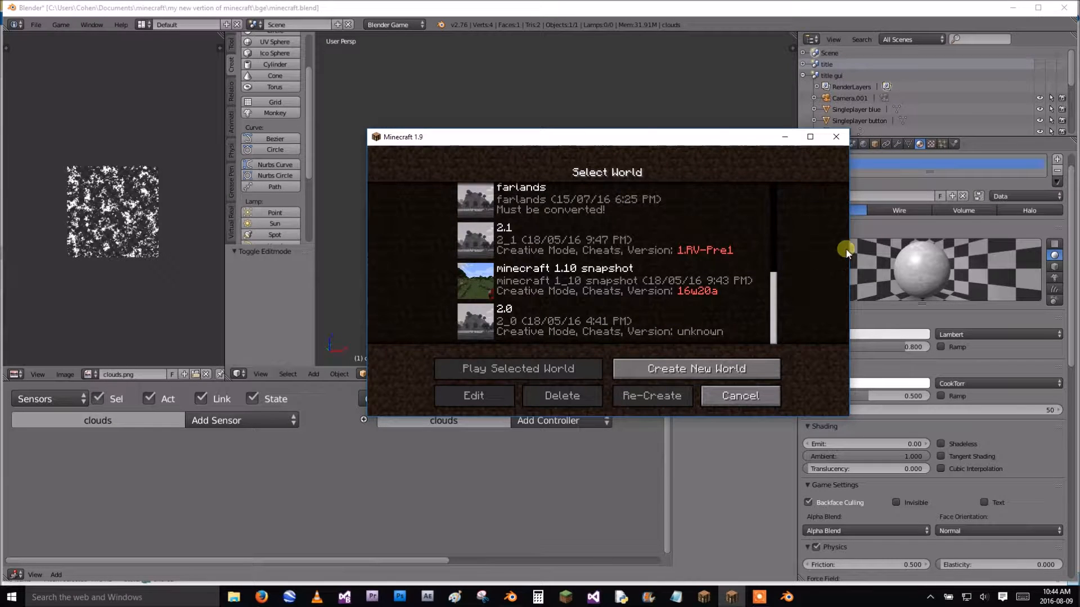
click(785, 138)
scroll(591, 216, up, 5)
middle_drag(595, 214, 630, 207)
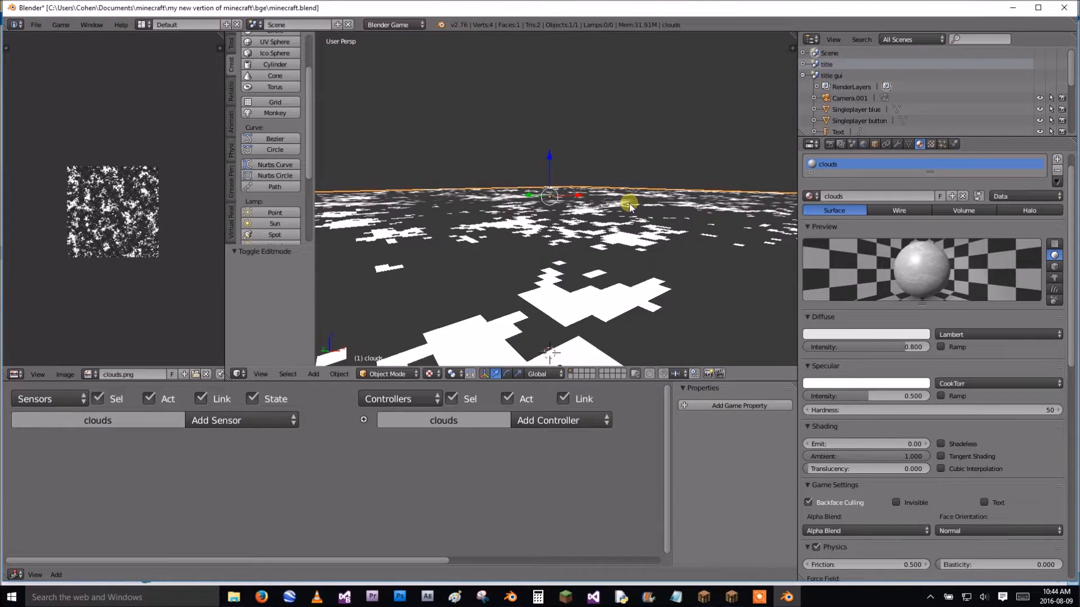
scroll(630, 204, down, 4)
scroll(627, 205, up, 4)
mouse_move(626, 204)
middle_down()
mouse_move(636, 220)
mouse_move(626, 229)
mouse_move(642, 212)
middle_up()
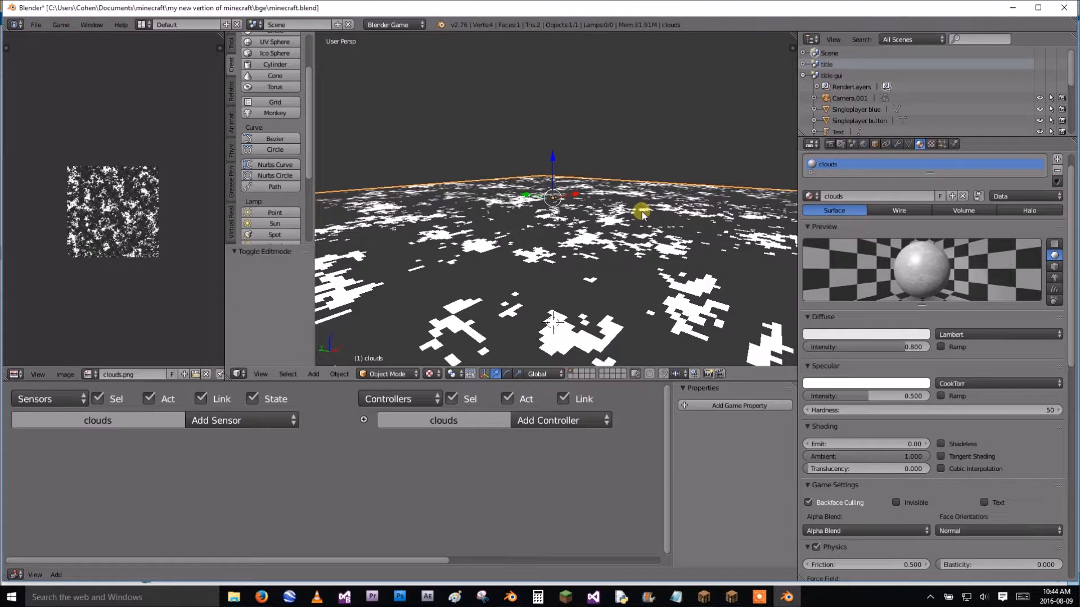
key(s)
key(z)
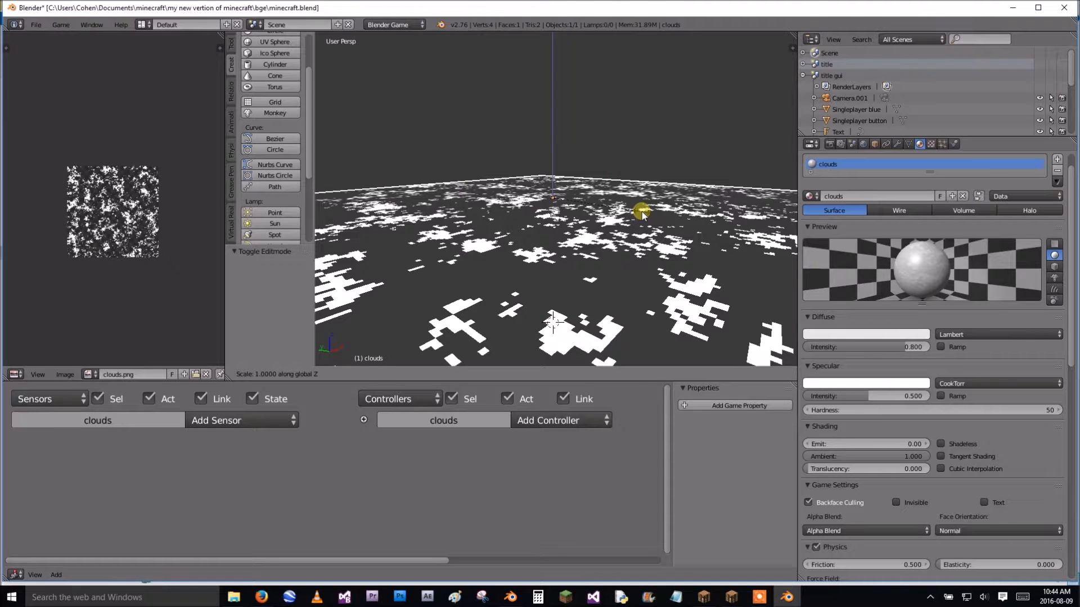
right_click(642, 211)
middle_drag(642, 211, 651, 209)
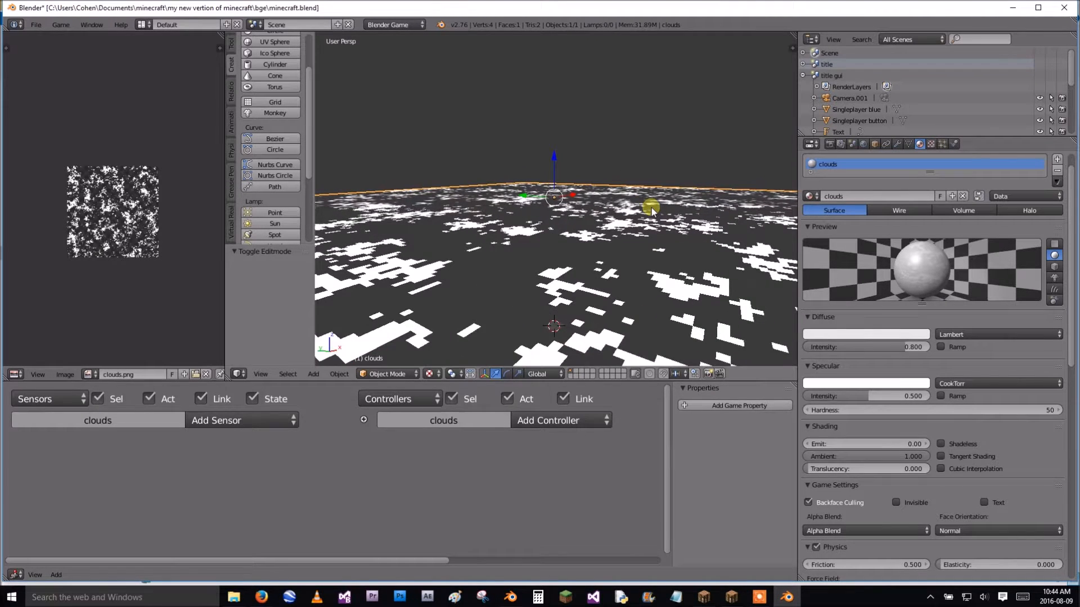
key(g)
right_click(651, 210)
key(s)
right_click(650, 209)
Step: Try extruding the clouds plane's face in Edit Mode, and turn off Backface Culling in the clouds material
key(Tab)
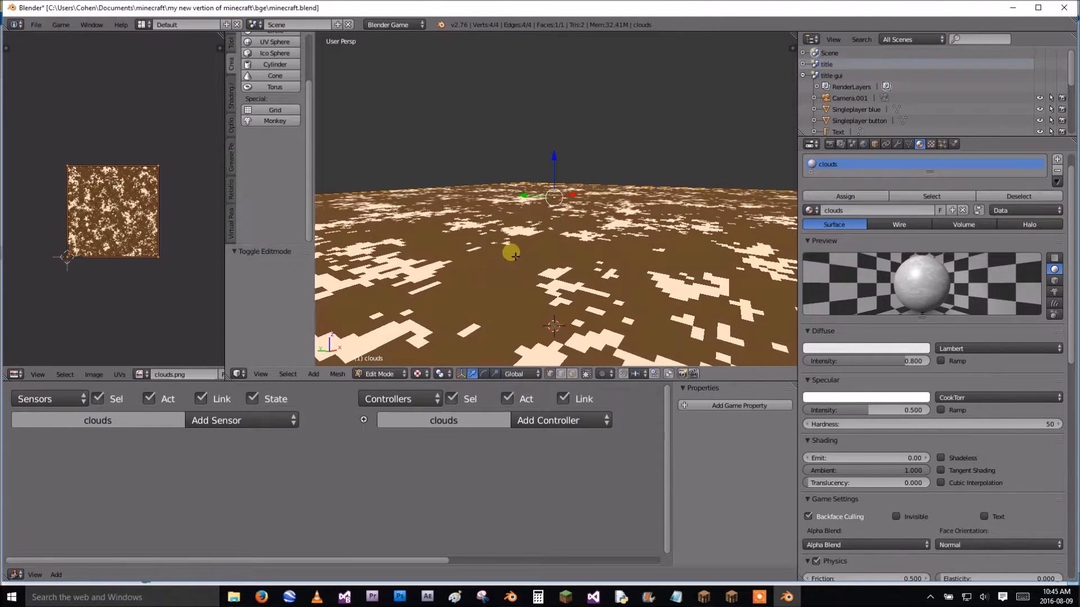
key(e)
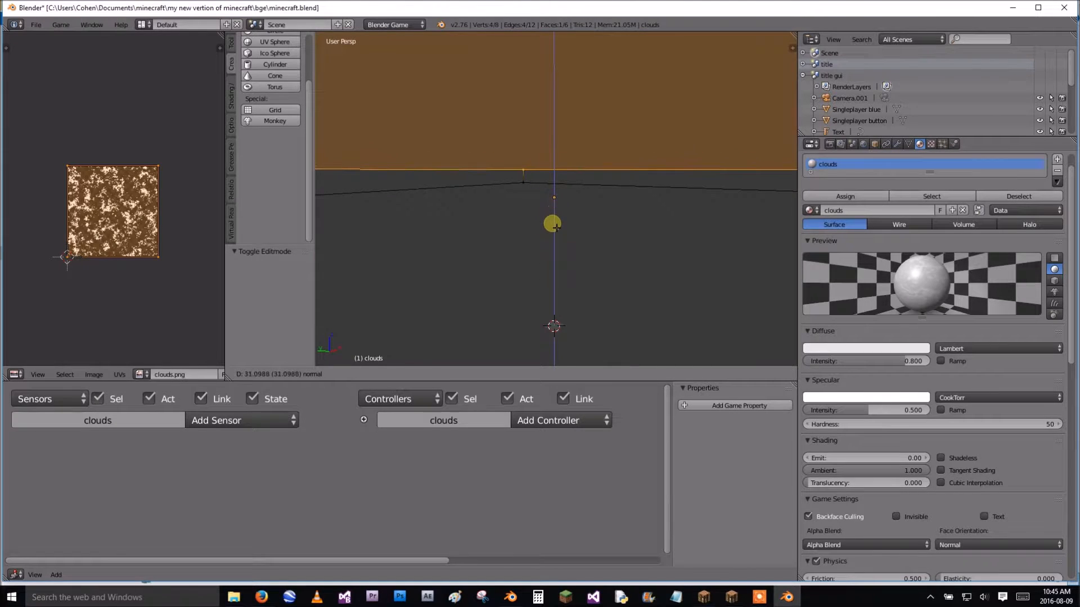
right_click(552, 222)
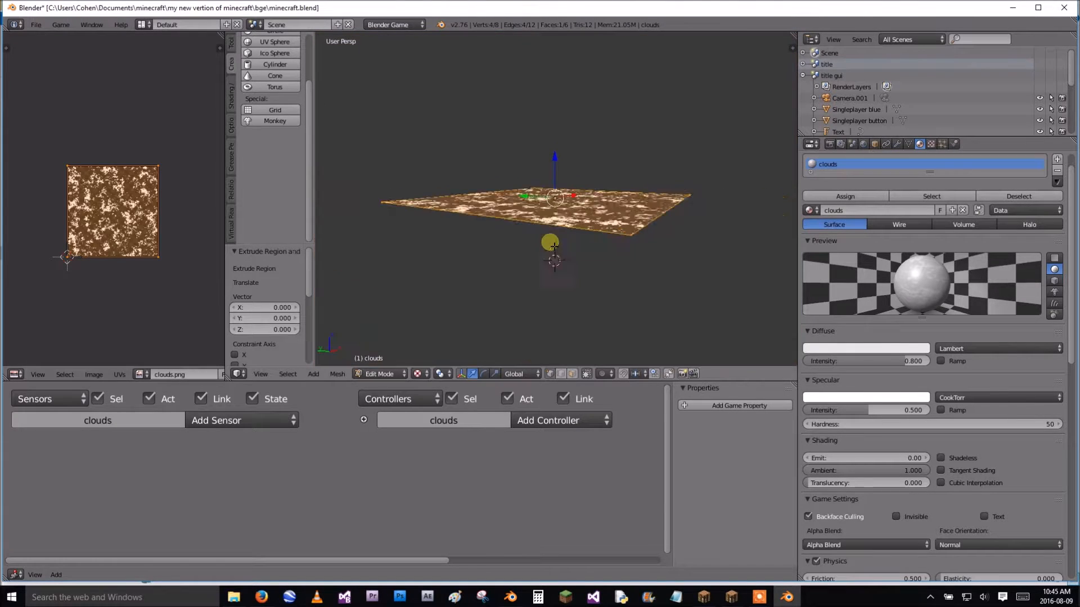
click(846, 516)
scroll(585, 192, up, 4)
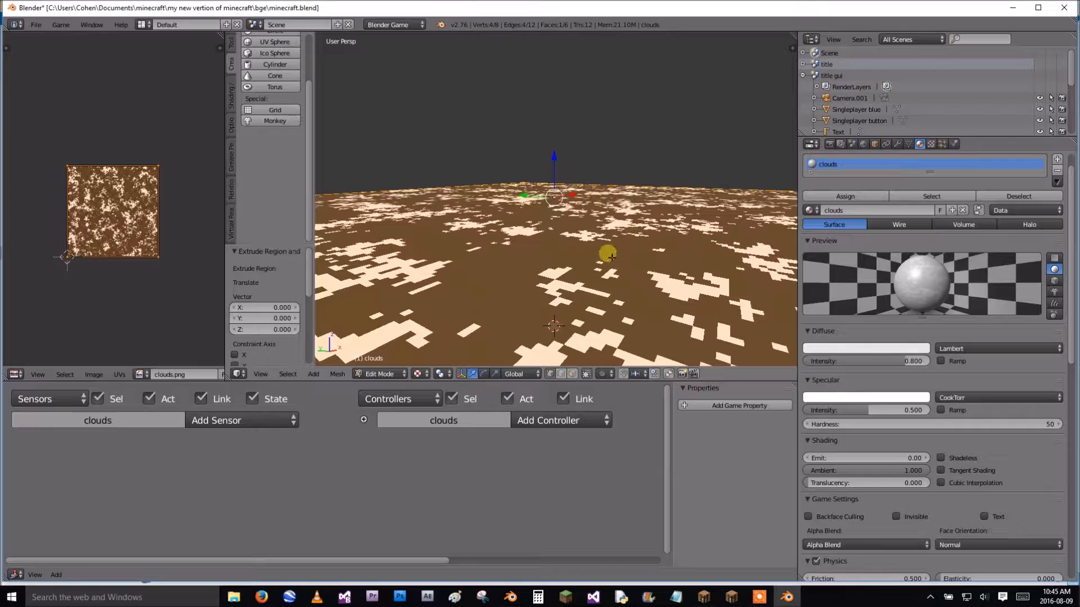
scroll(611, 257, down, 3)
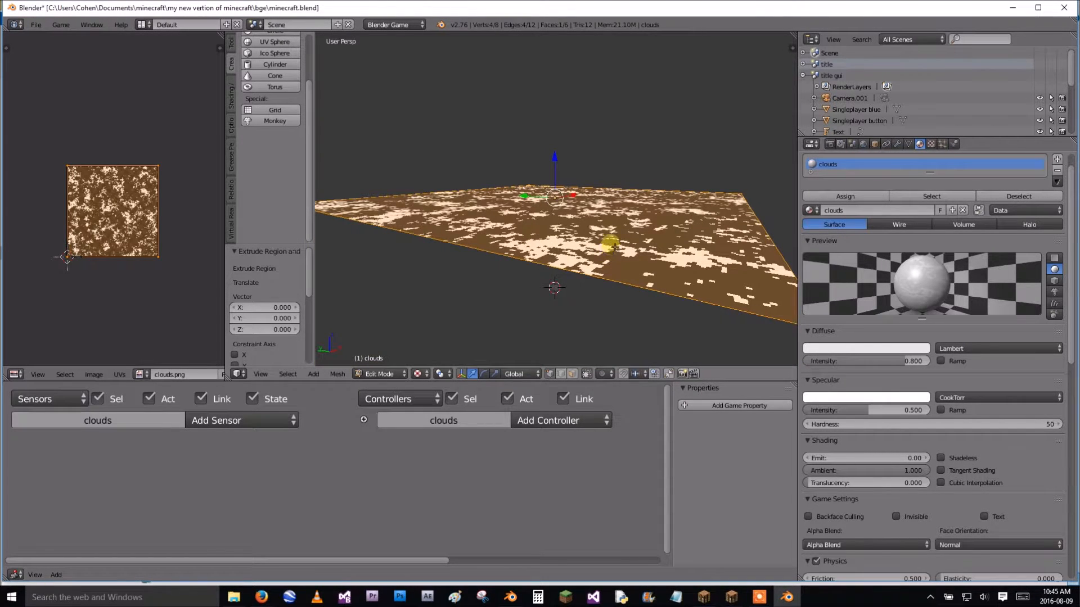
Step: Undo the clouds plane's extrusion, redoing the UV mapping where the undo goes one step too far
key(ctrl+z)
key(ctrl+z)
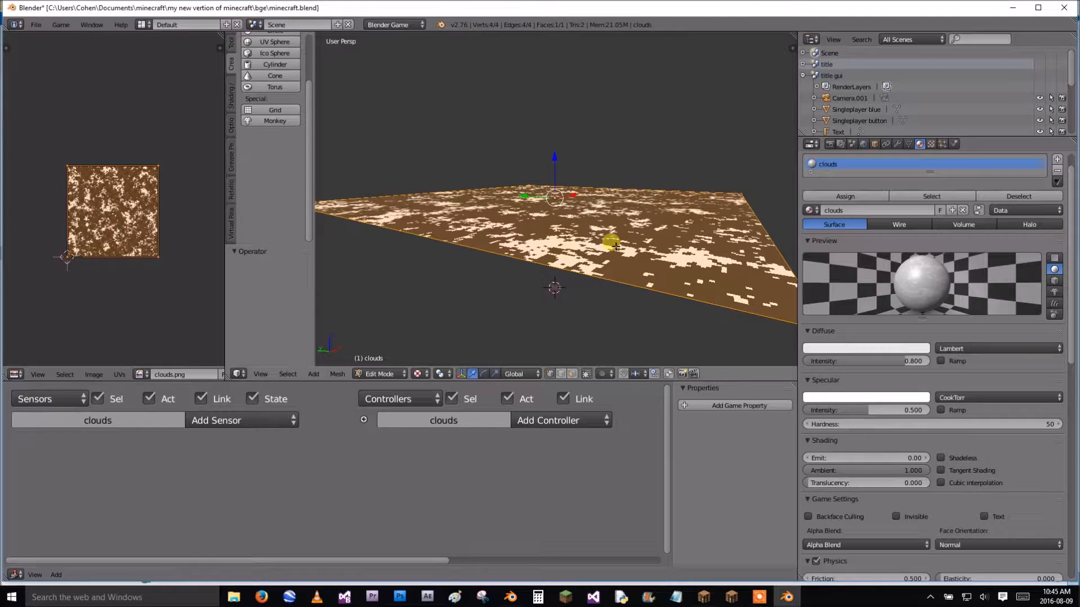
key(ctrl+z)
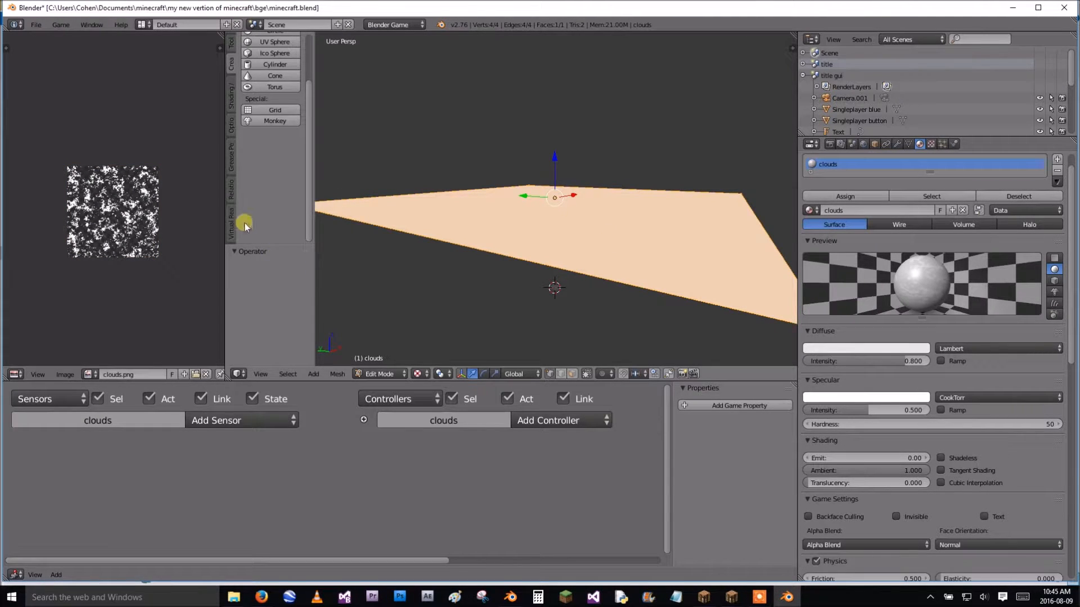
click(230, 40)
scroll(282, 146, down, 8)
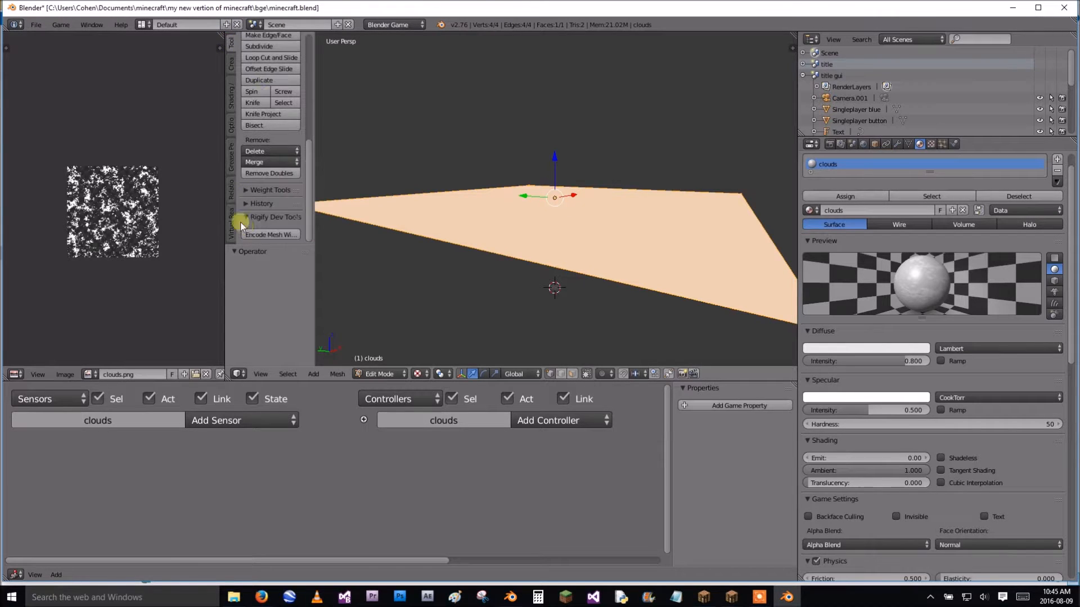
click(263, 203)
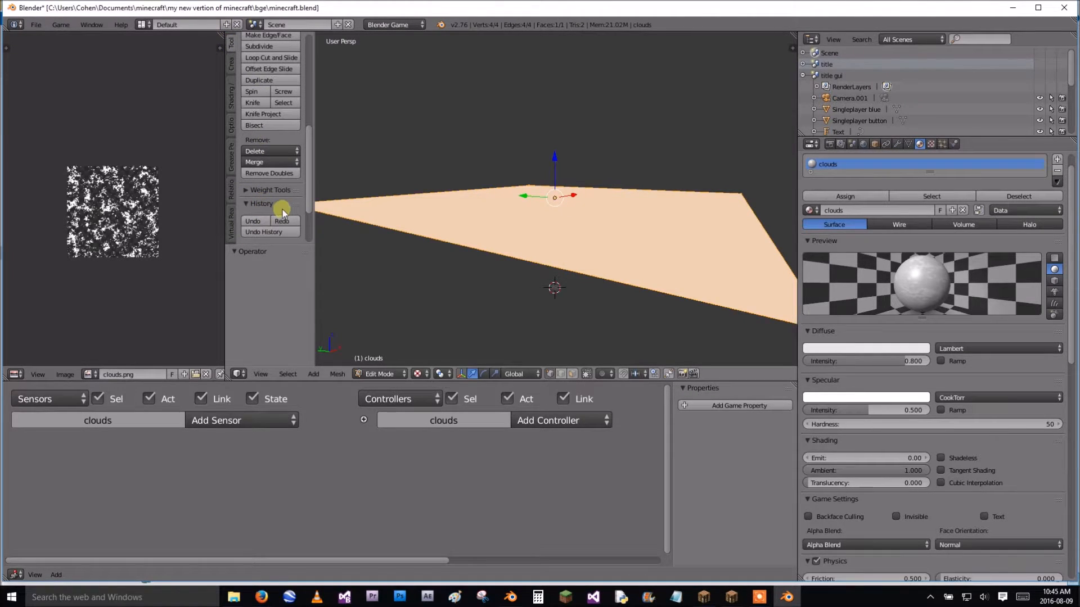
click(282, 221)
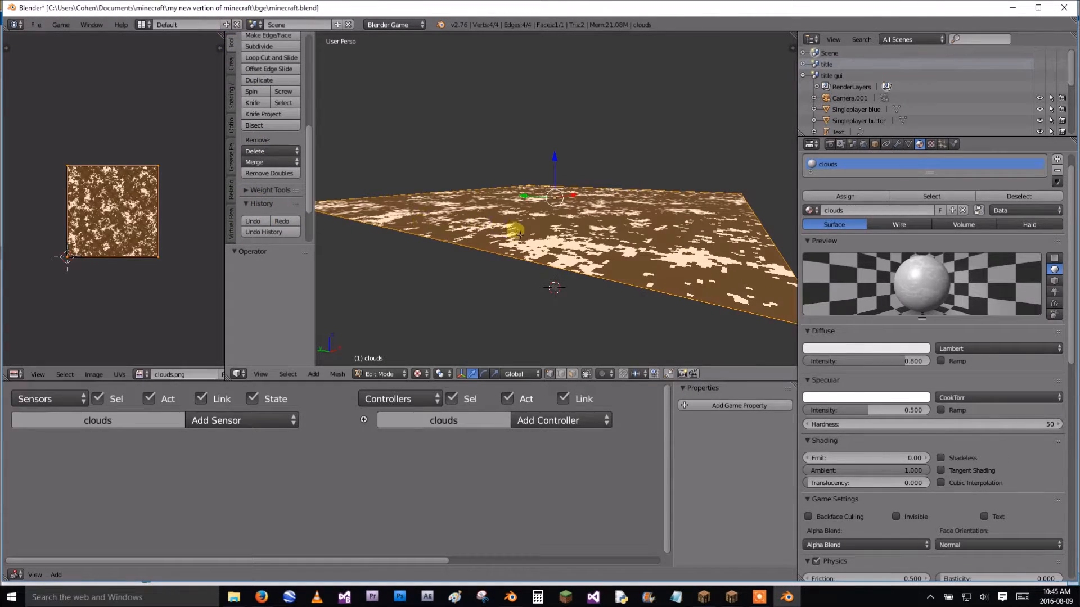
Step: Extrude the clouds plane's face in place and compare wireframe and solid viewport shading before returning to Texture shading
middle_drag(545, 216, 542, 239)
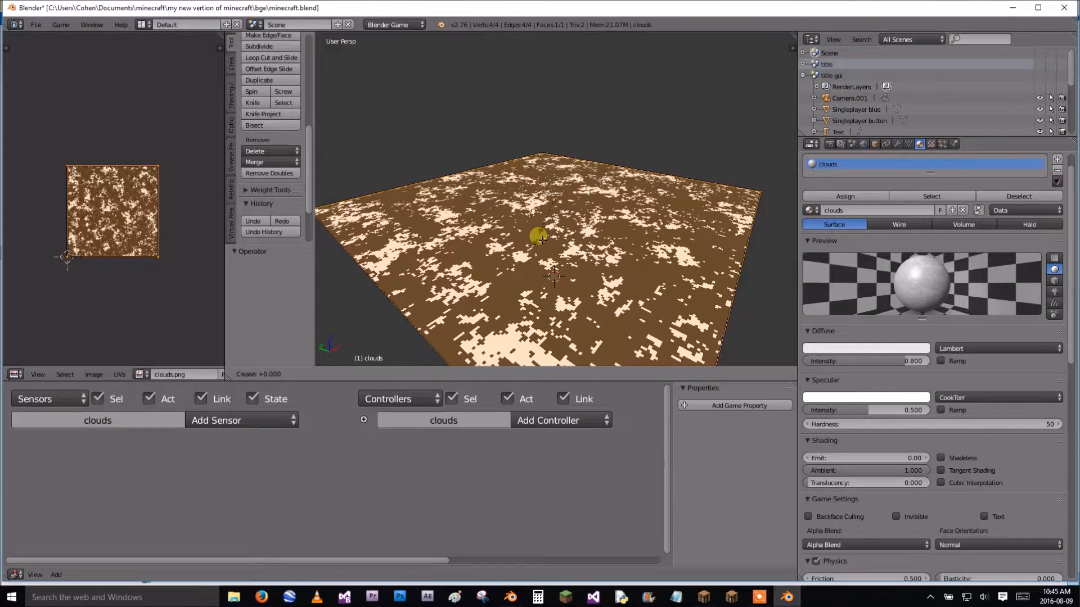
middle_drag(541, 240, 591, 258)
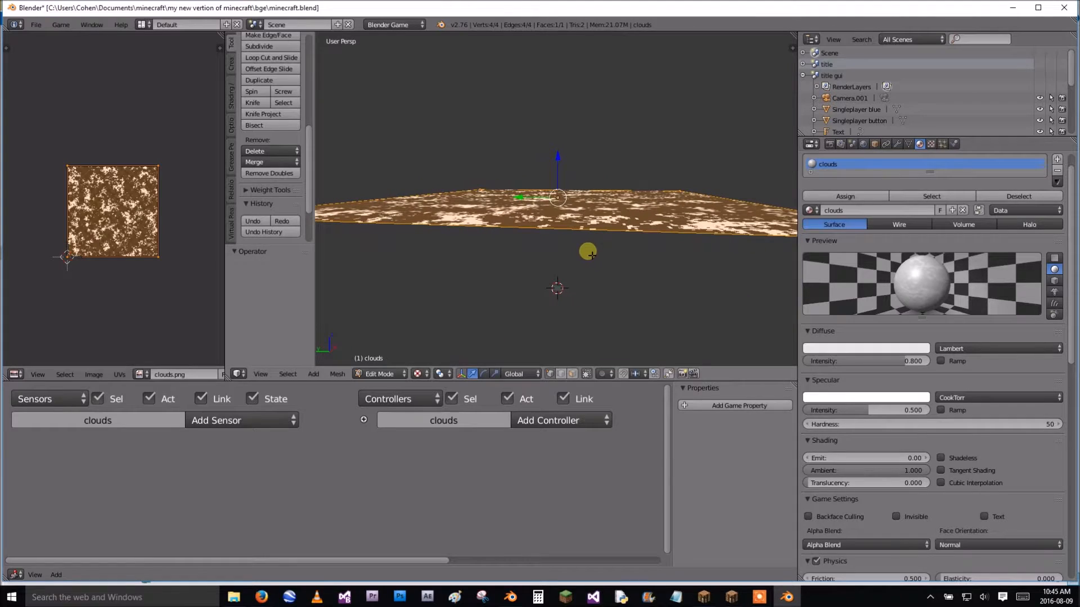
key(e)
right_click(581, 238)
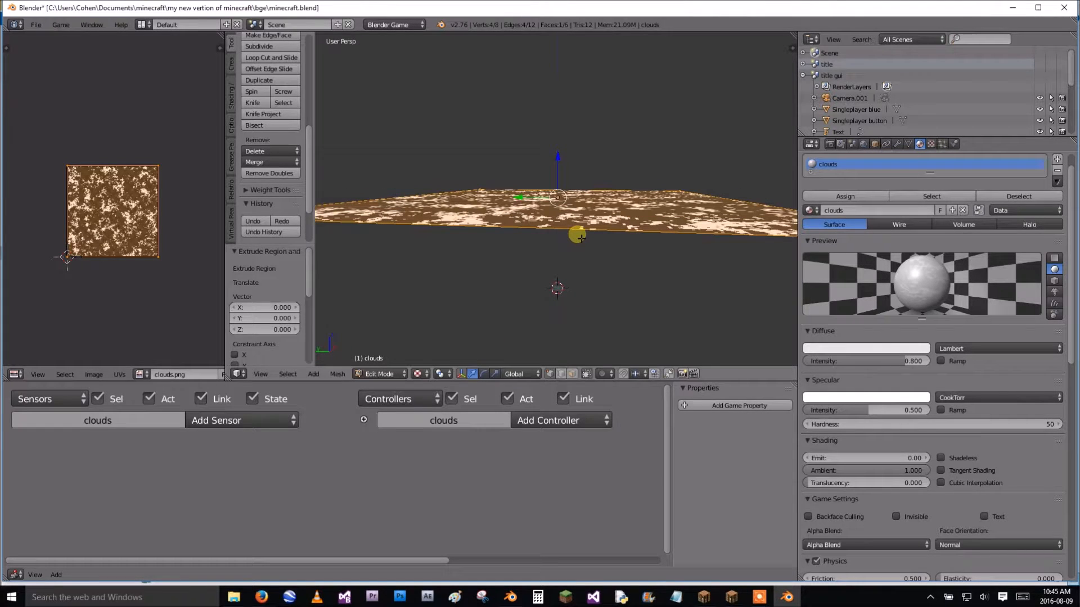
key(alt+z)
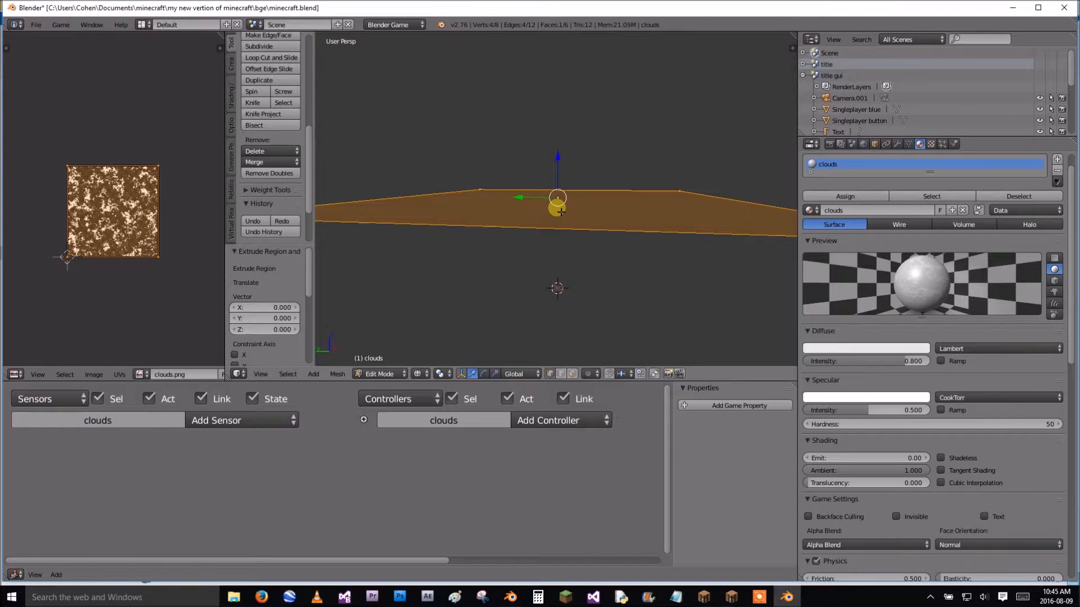
click(421, 374)
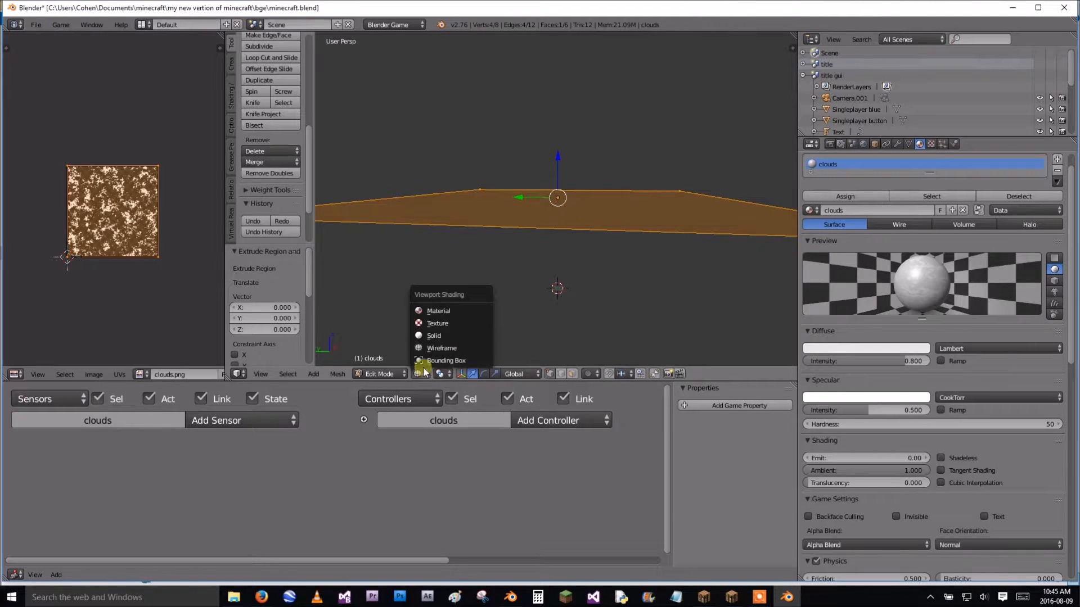
click(434, 336)
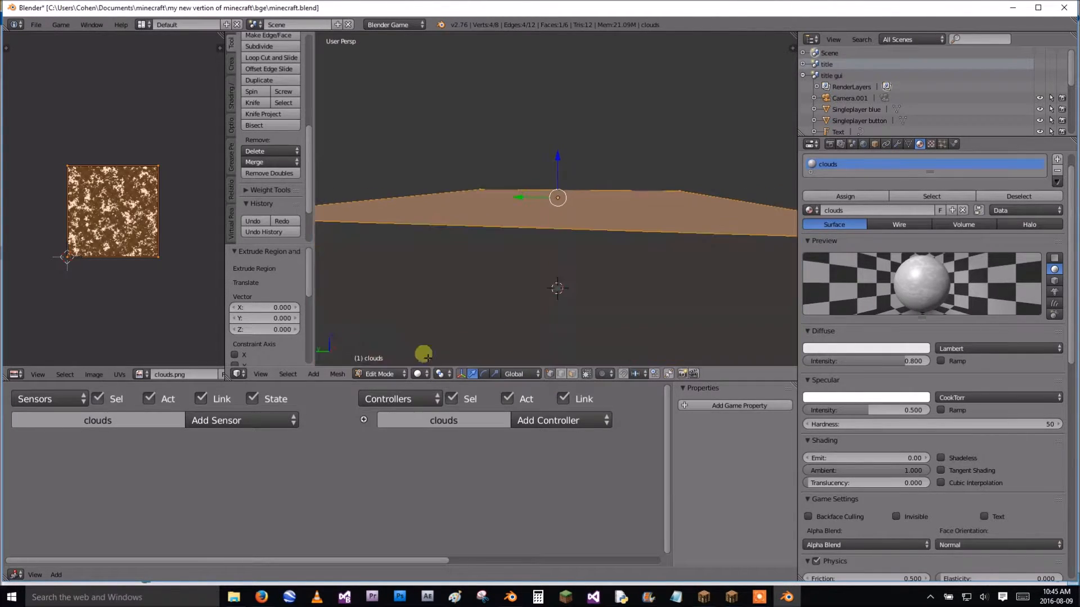
click(417, 374)
click(430, 324)
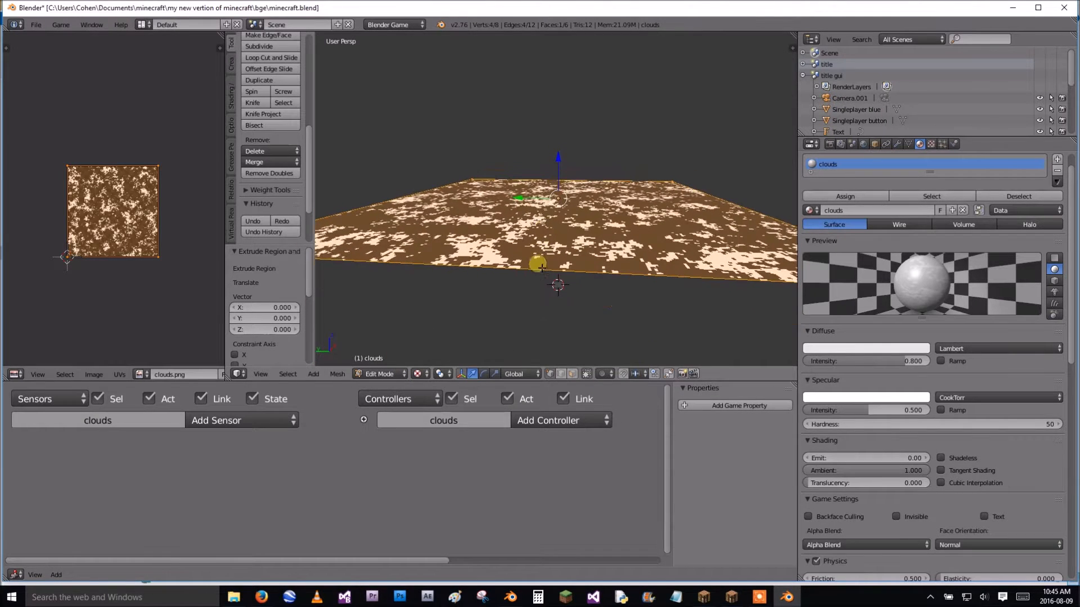
Step: Move the extruded clouds face up 5 units along Z and inspect the thickened clouds from several angles
drag(561, 164, 565, 155)
right_click(564, 156)
text(g1)
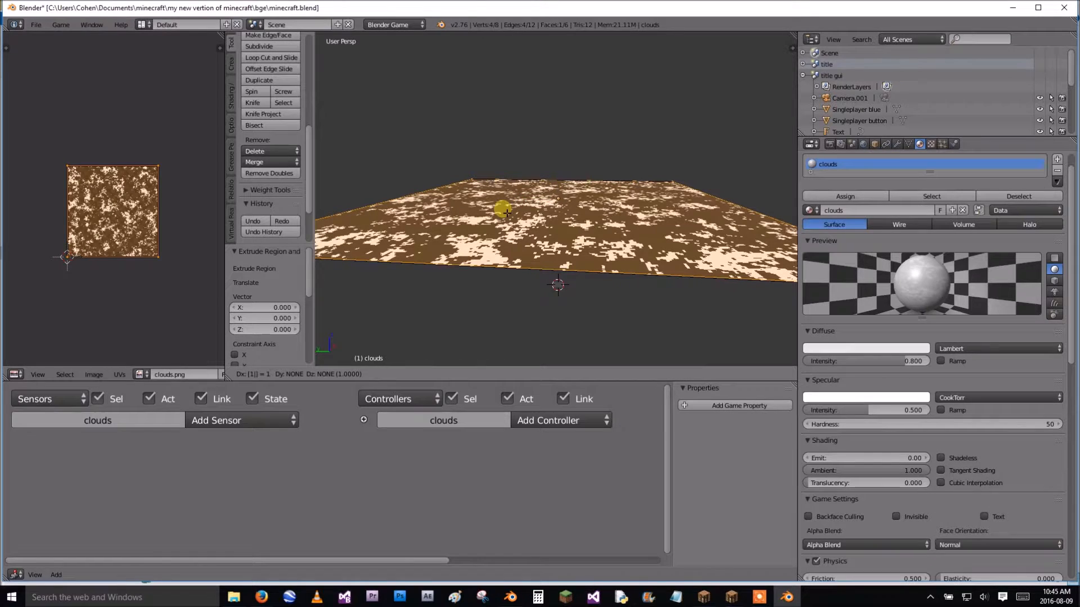
key(BackSpace)
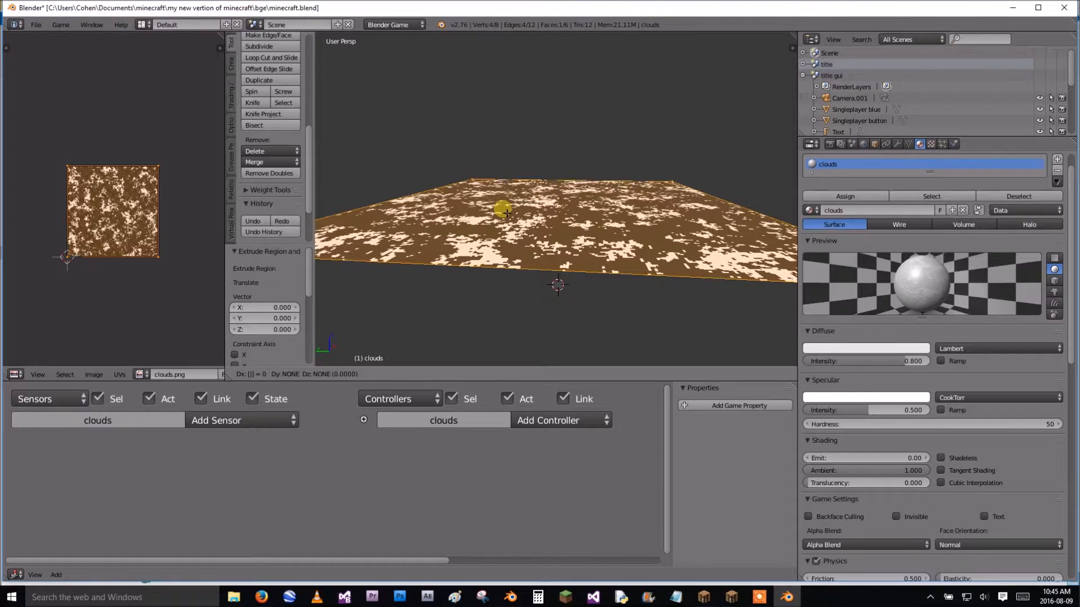
text(5)
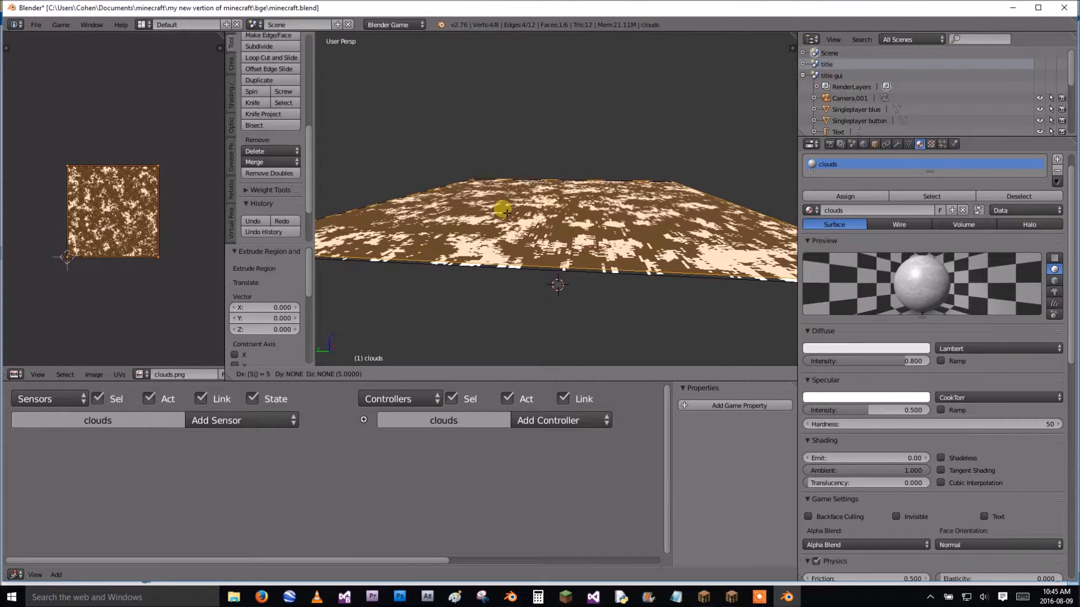
text(z)
key(Return)
mouse_move(501, 212)
middle_down()
mouse_move(475, 236)
mouse_move(482, 221)
mouse_move(500, 229)
mouse_move(475, 225)
mouse_move(615, 183)
mouse_move(569, 212)
mouse_move(482, 222)
mouse_move(463, 246)
mouse_move(510, 200)
middle_up()
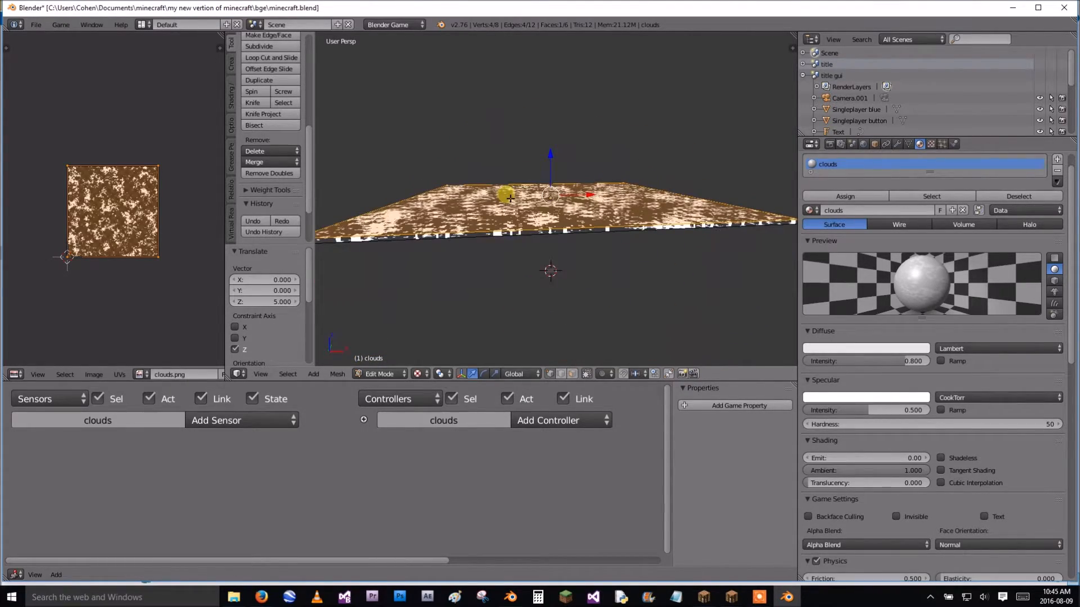
scroll(509, 200, up, 6)
middle_drag(508, 200, 536, 253)
scroll(532, 261, up, 3)
scroll(524, 273, down, 5)
scroll(524, 270, up, 4)
scroll(532, 270, down, 1)
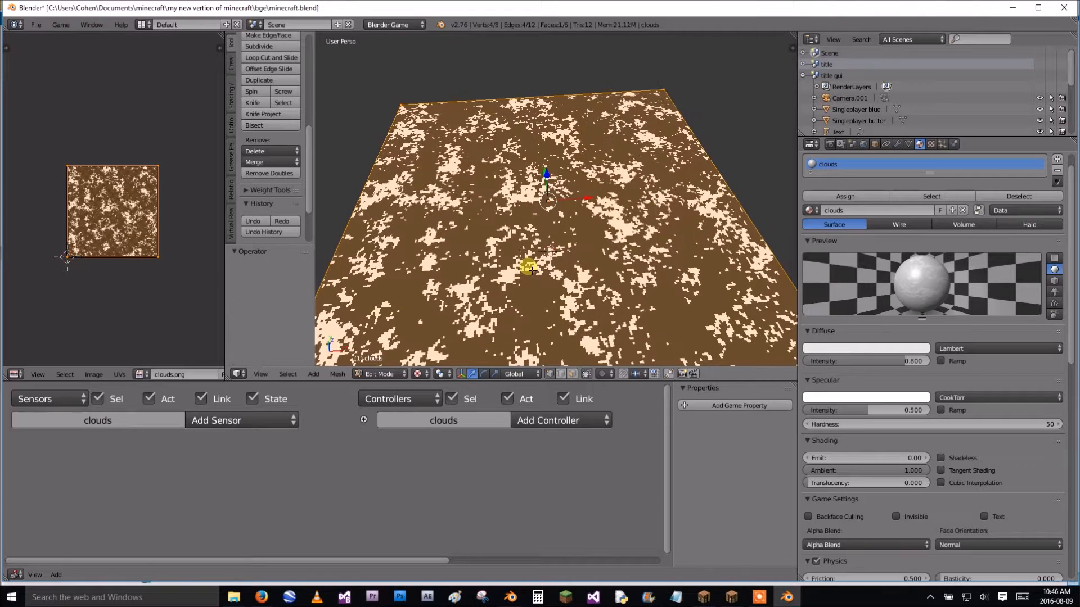
Step: Undo the clouds extrusion back to the single UV-mapped face
middle_drag(532, 270, 529, 199)
key(ctrl+z)
click(290, 220)
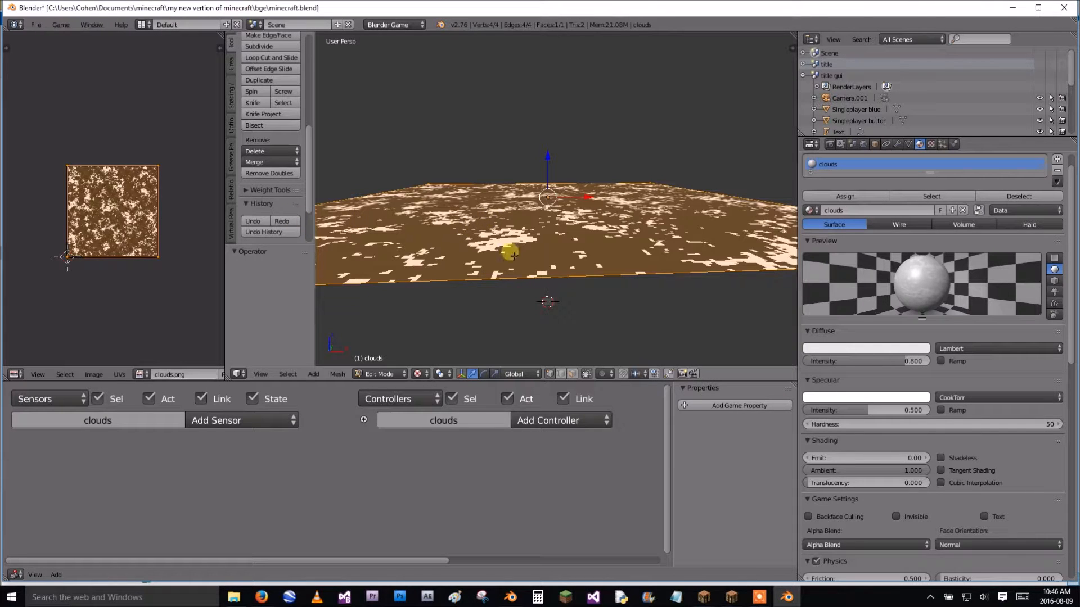
Step: Subdivide the entire clouds plane eight times with one cut each
scroll(276, 152, up, 3)
click(271, 113)
click(271, 114)
click(271, 113)
click(271, 113)
click(271, 113)
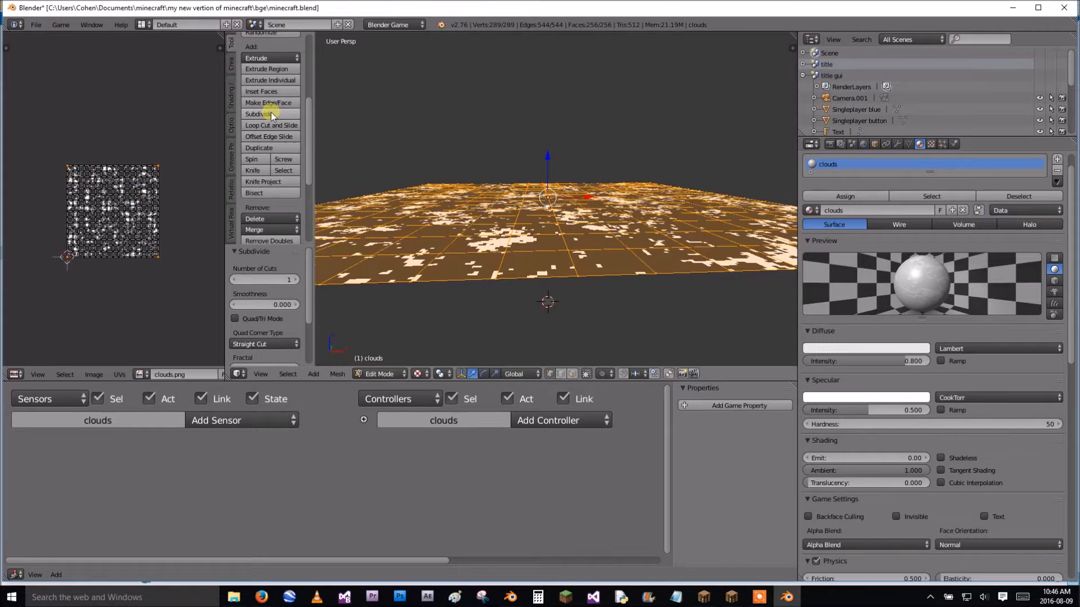
click(271, 113)
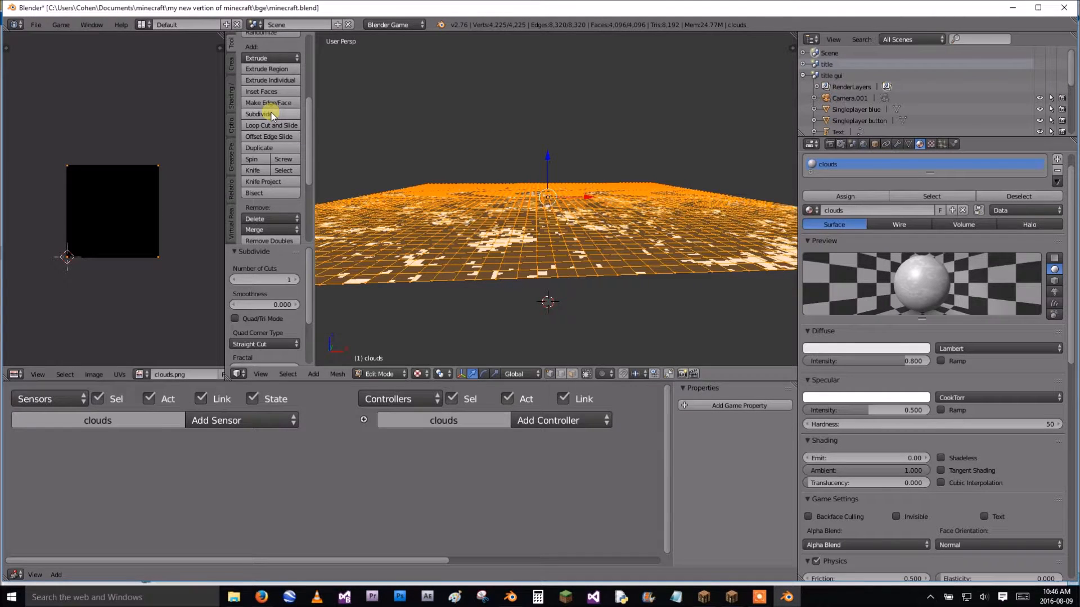
click(271, 114)
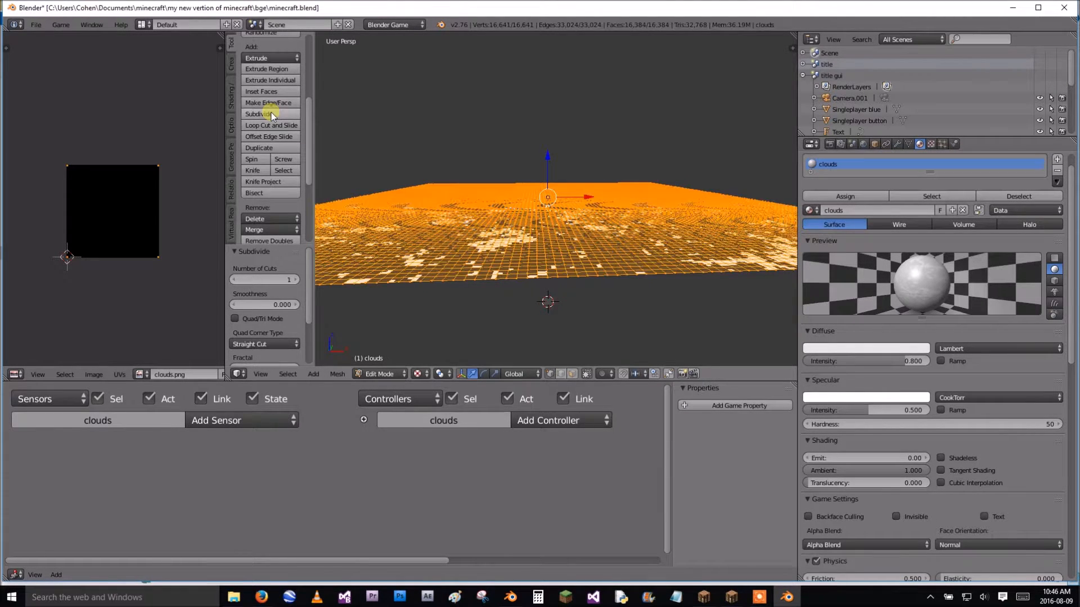
scroll(476, 251, up, 2)
scroll(476, 251, up, 5)
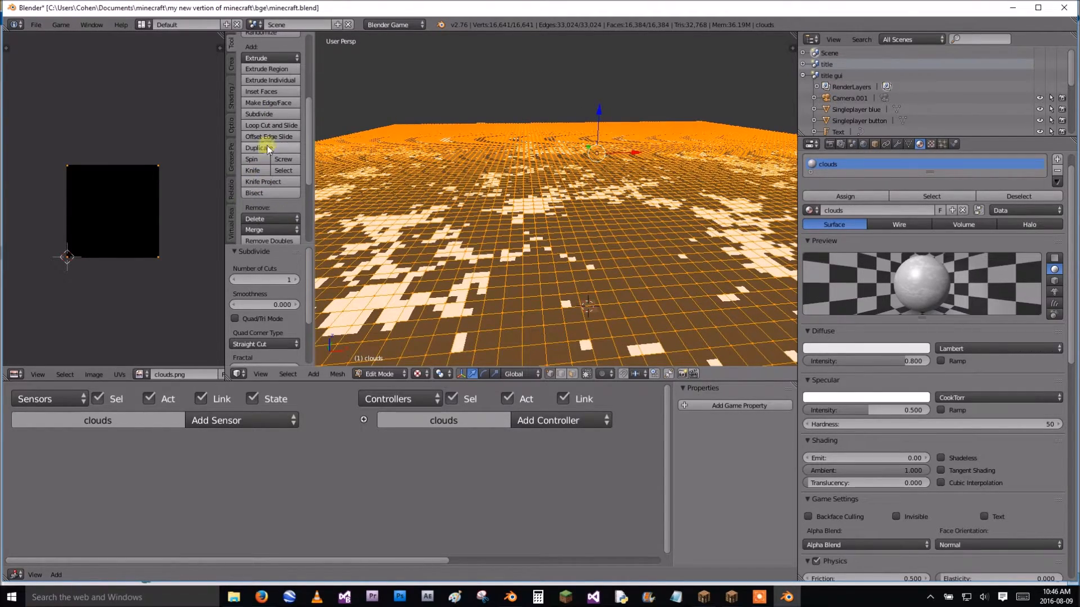
click(268, 114)
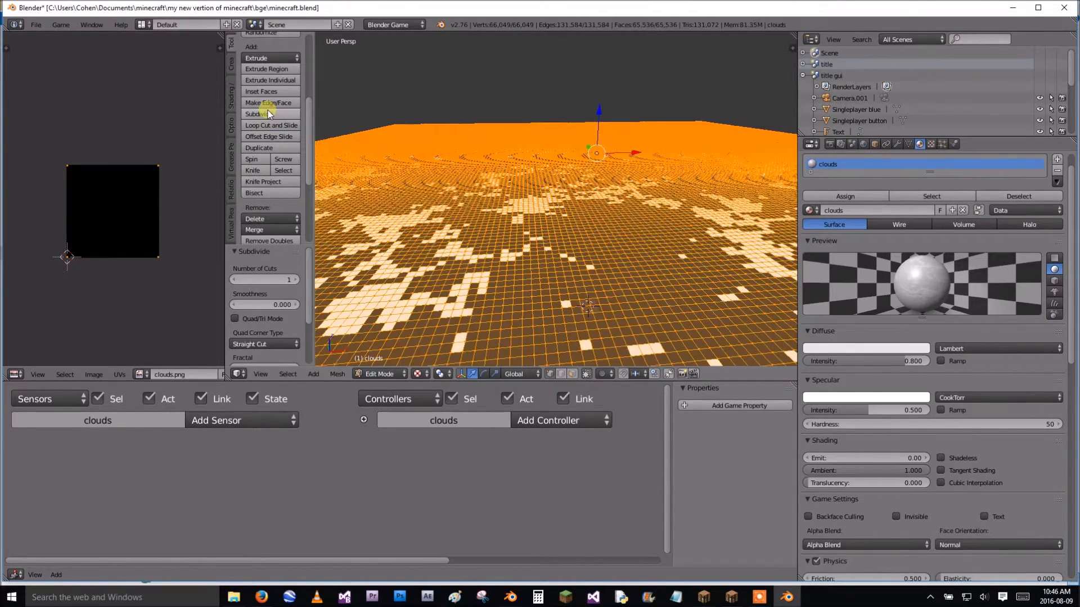
Step: Extrude the whole subdivided clouds mesh in place without offsetting the new geometry
scroll(520, 172, down, 6)
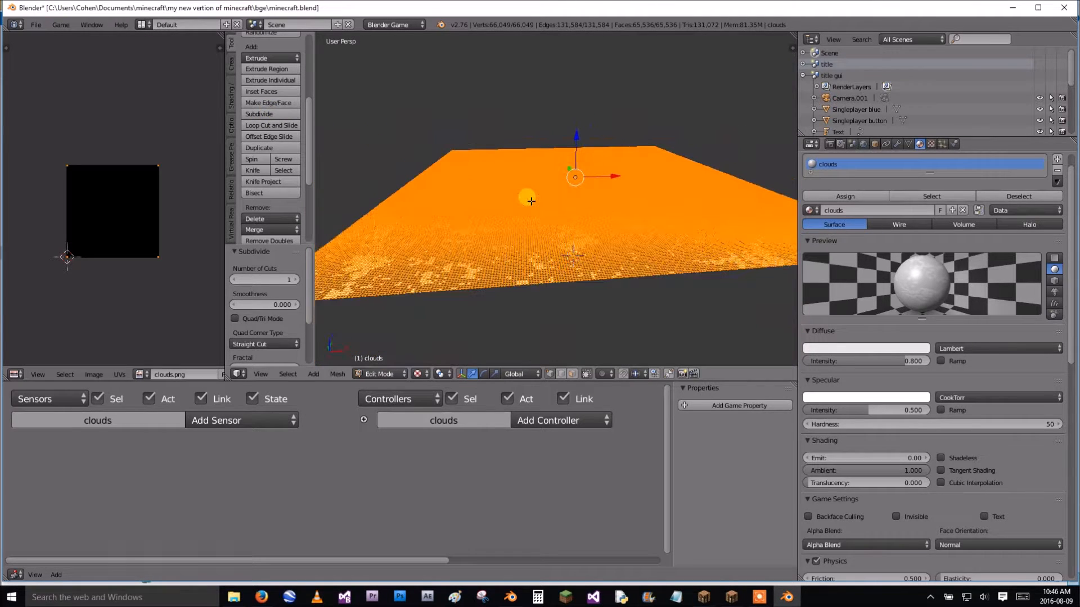
middle_drag(536, 199, 543, 186)
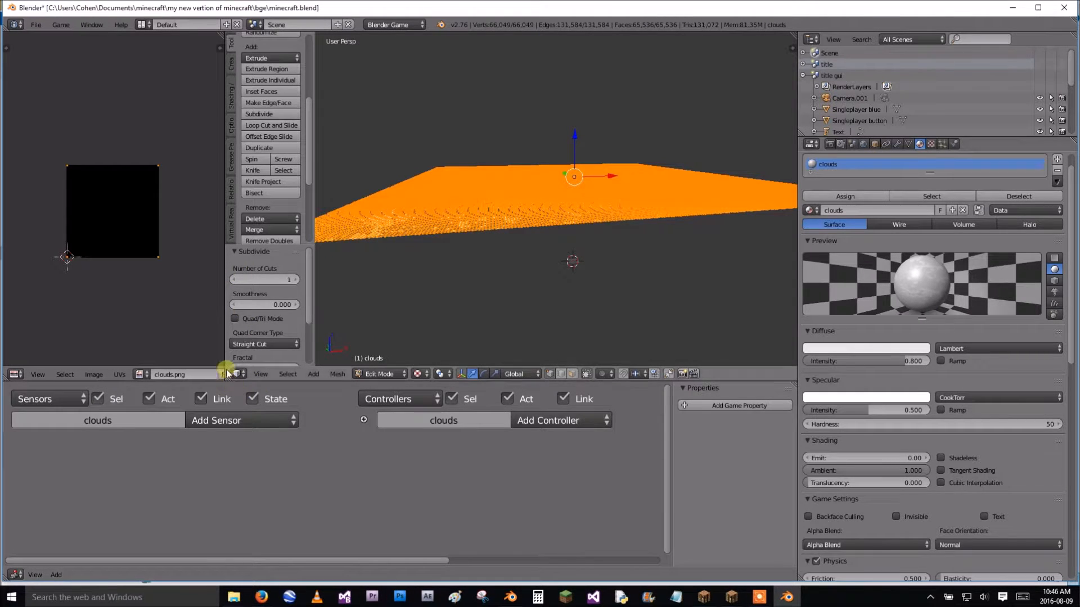
key(a)
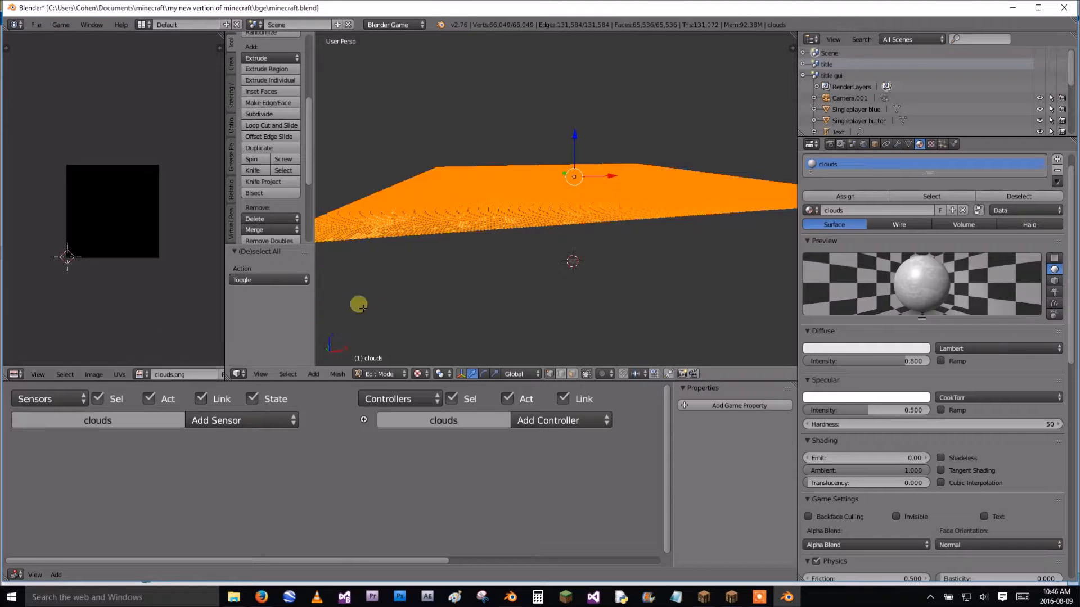
middle_drag(513, 272, 538, 284)
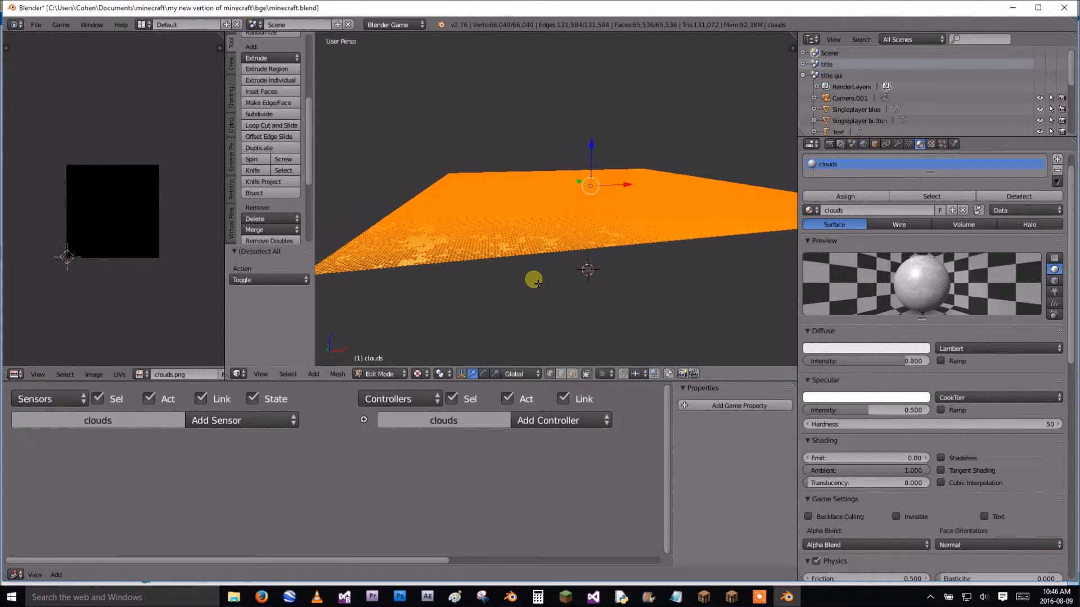
key(e)
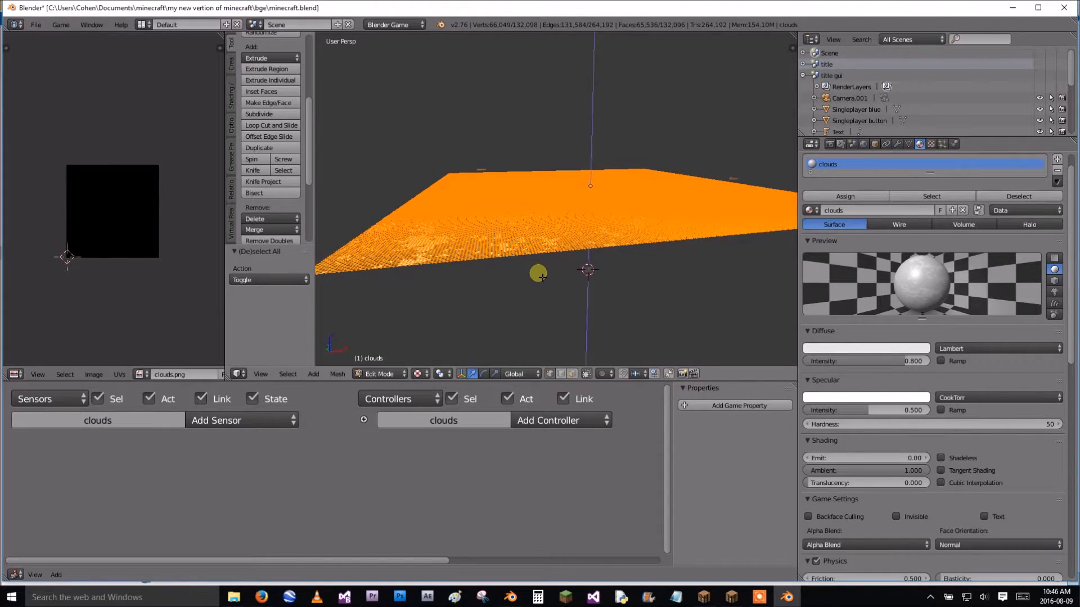
right_click(551, 265)
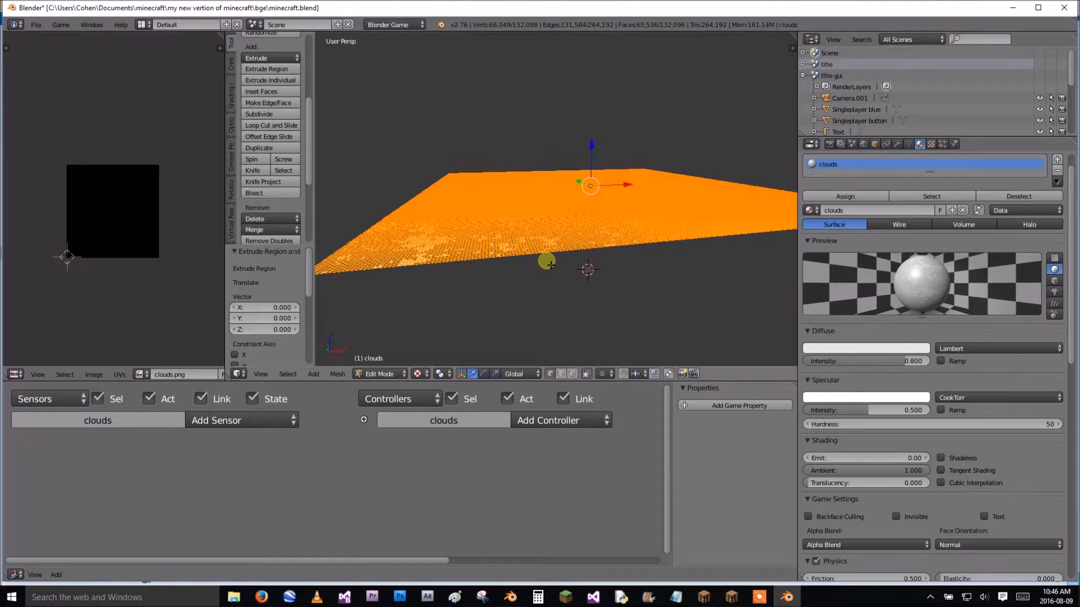
Step: Move the extruded clouds geometry up 3 units along Z
key(g)
key(z)
text(1)
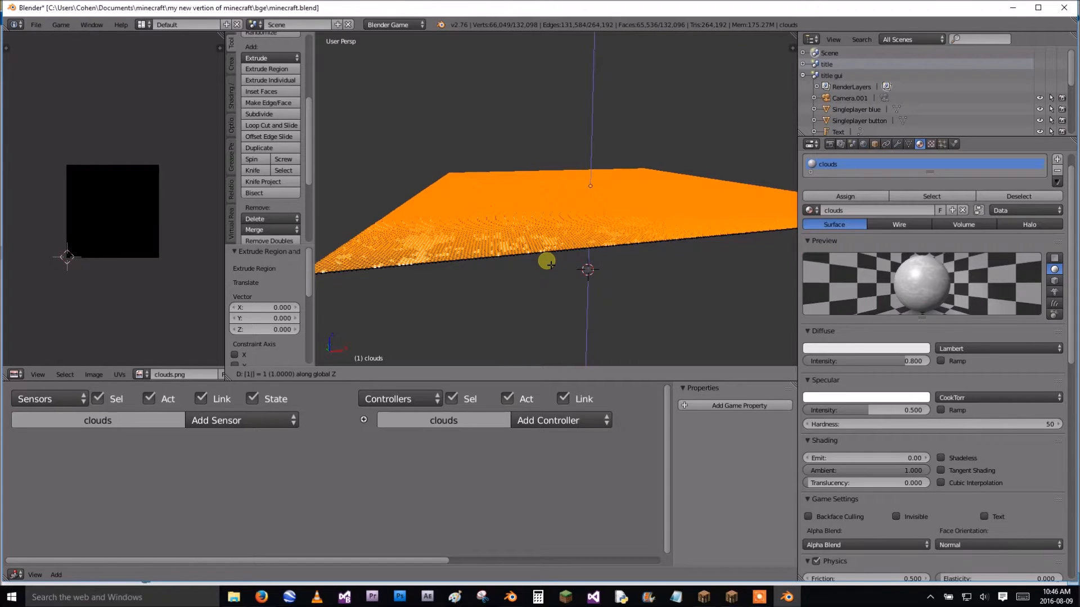
key(BackSpace)
text(5)
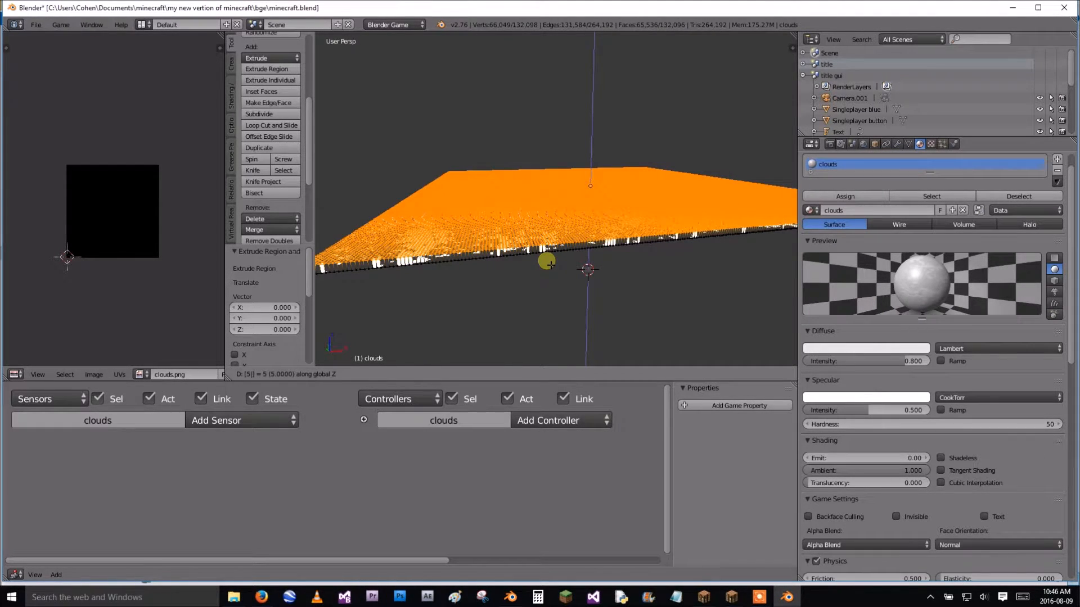
key(BackSpace)
text(3)
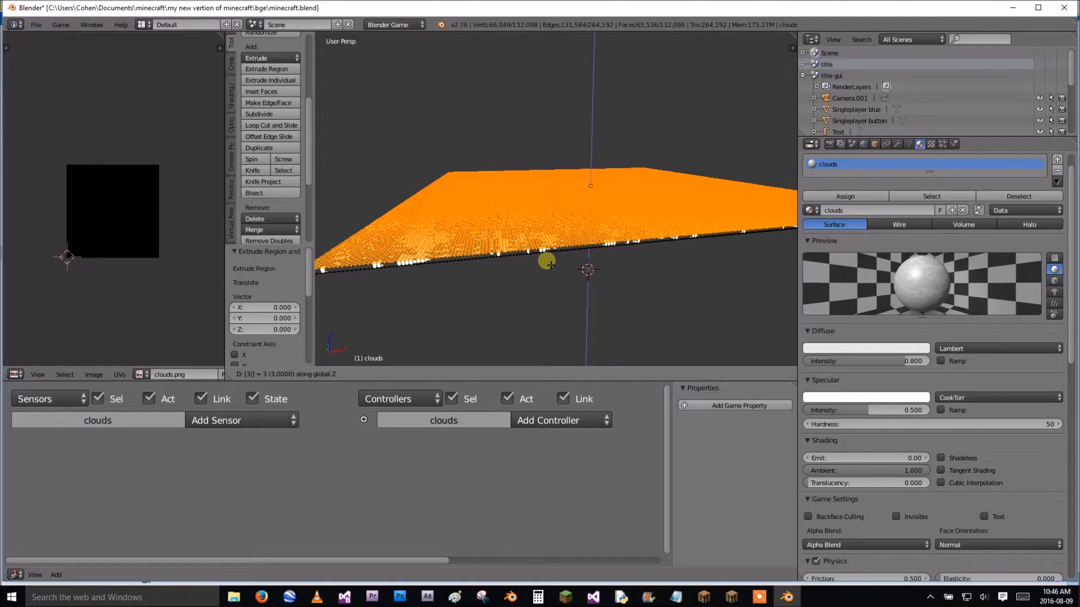
click(548, 258)
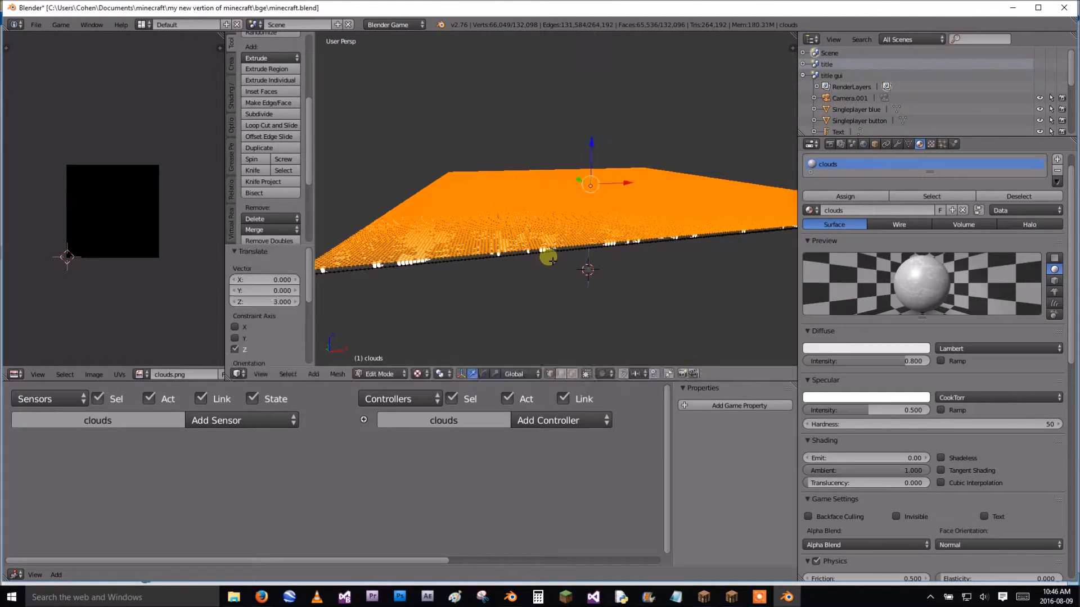
Step: Examine the thickened clouds mesh from below and above, in Object Mode and with its geometry deselected in Edit Mode
middle_drag(552, 260, 580, 243)
key(a)
key(a)
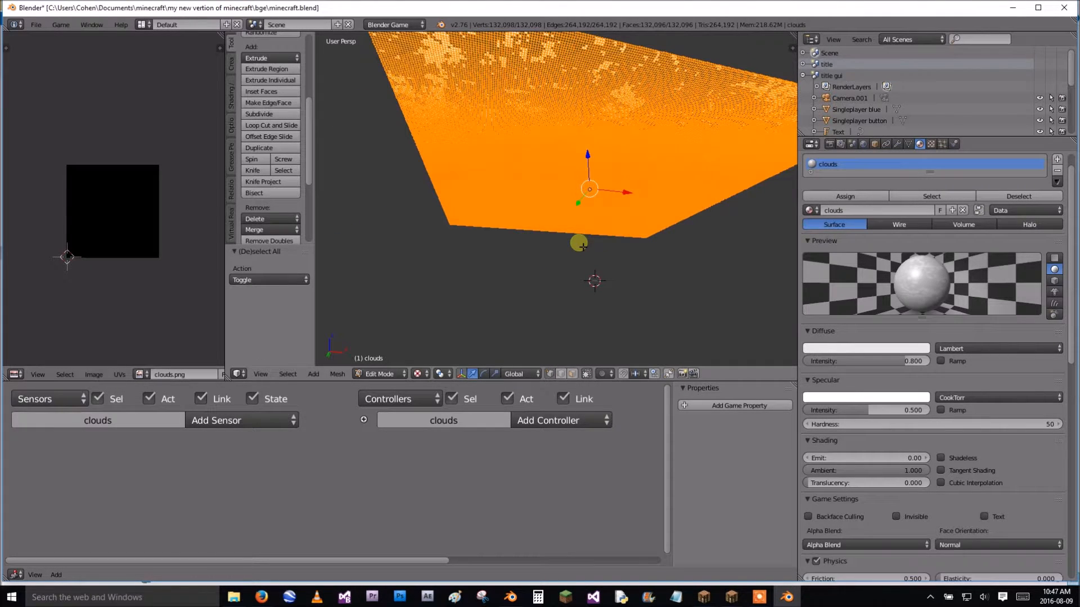
key(Tab)
middle_drag(571, 258, 578, 233)
key(Tab)
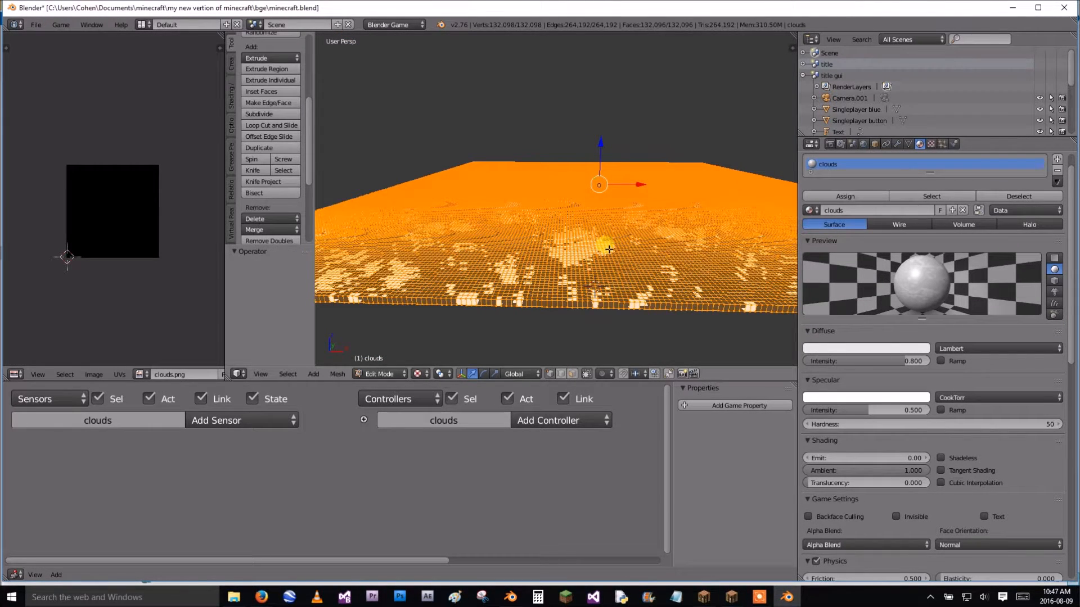
key(a)
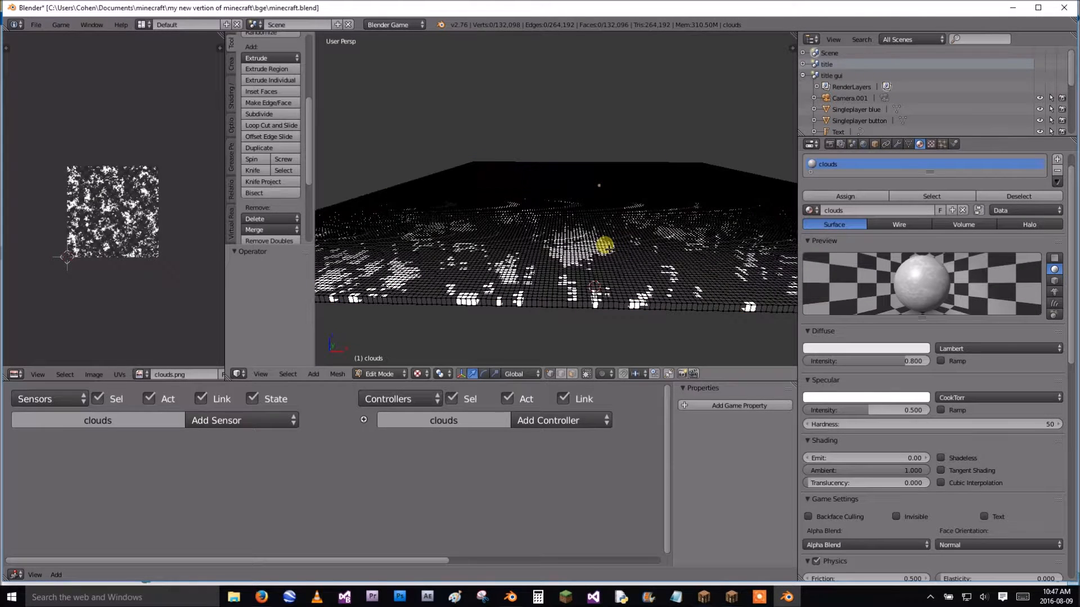
key(l)
Step: Undo the clouds extrusion and all subdivisions back to the single-face plane
key(ctrl+z)
key(ctrl+z)
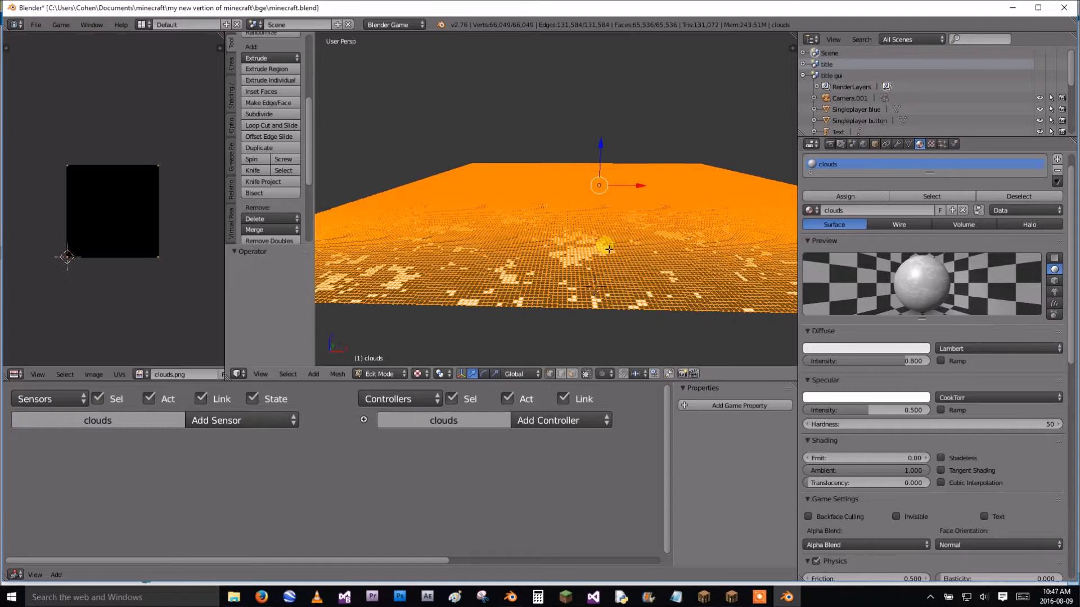
key(ctrl+z)
key(ctrl+z)
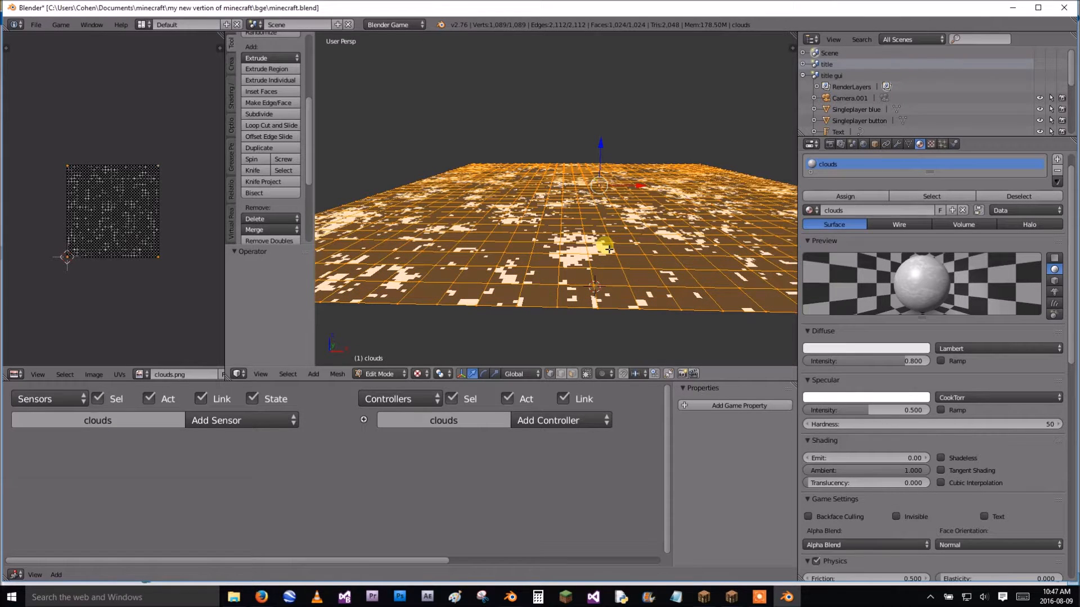
key(ctrl+z)
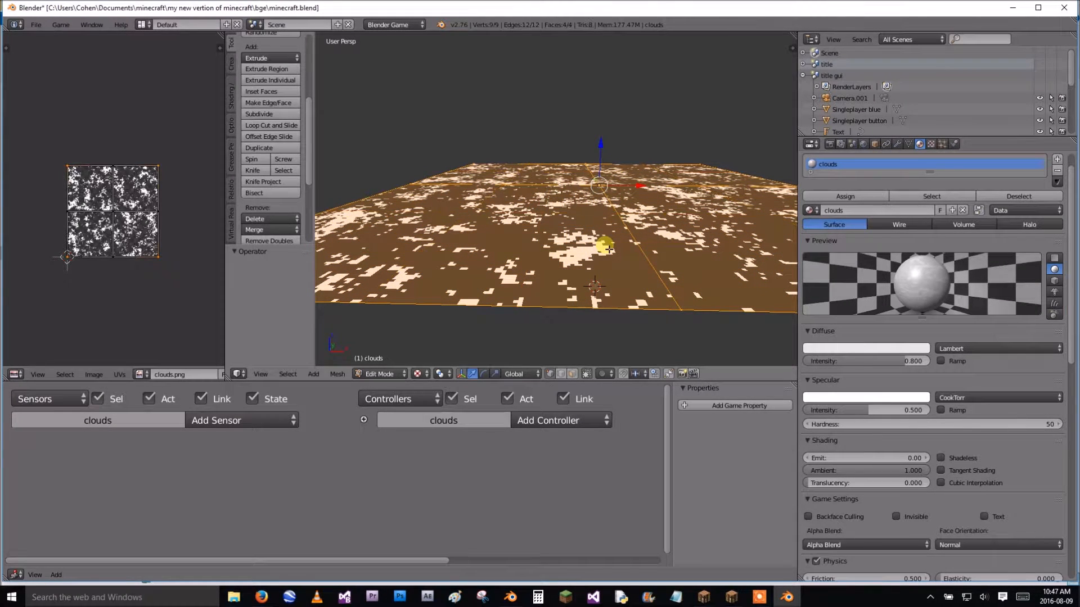
key(ctrl+z)
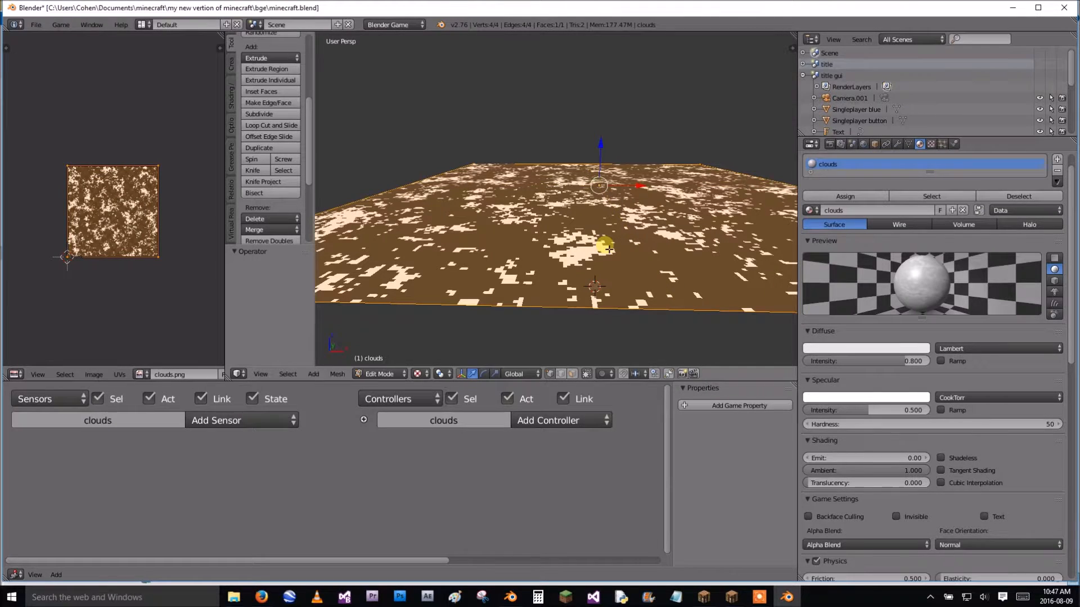
Step: Return the clouds plane to Object Mode and save the Blender file
key(Tab)
mouse_move(604, 246)
middle_down()
mouse_move(556, 260)
mouse_move(608, 261)
mouse_move(589, 296)
mouse_move(571, 236)
mouse_move(602, 244)
mouse_move(607, 207)
mouse_move(609, 242)
mouse_move(609, 227)
mouse_move(598, 249)
middle_up()
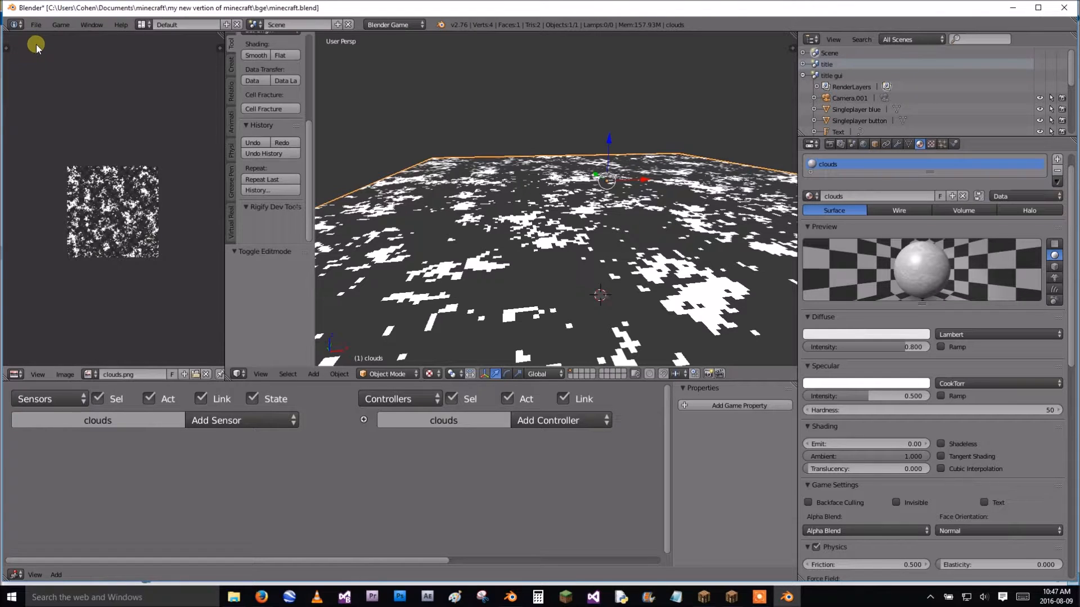
click(35, 25)
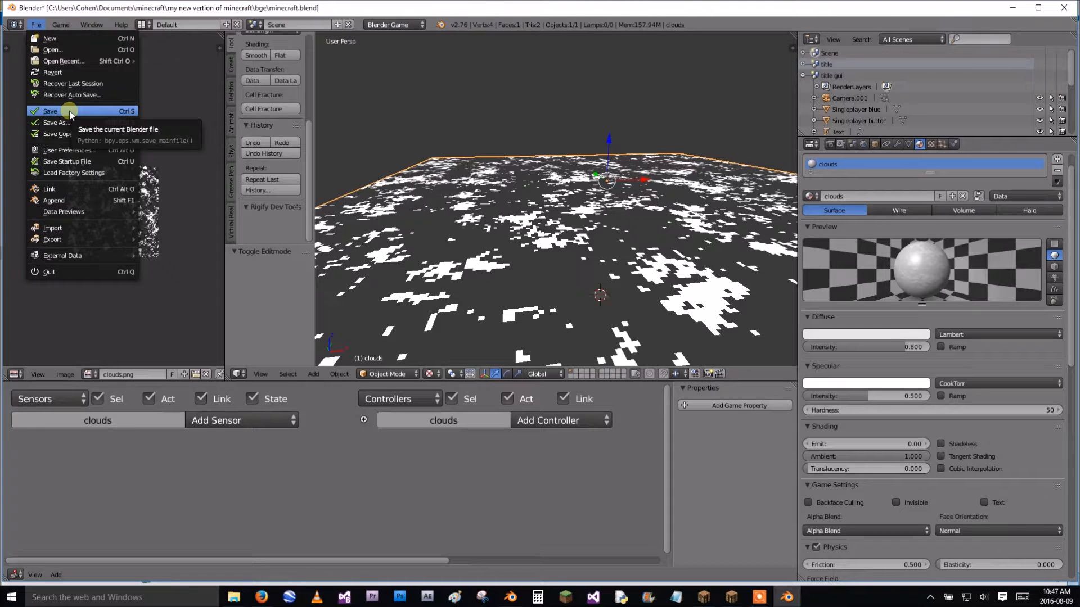
Step: Test the game briefly from beneath the clouds and make the clouds material Shadeless
middle_drag(506, 186, 561, 164)
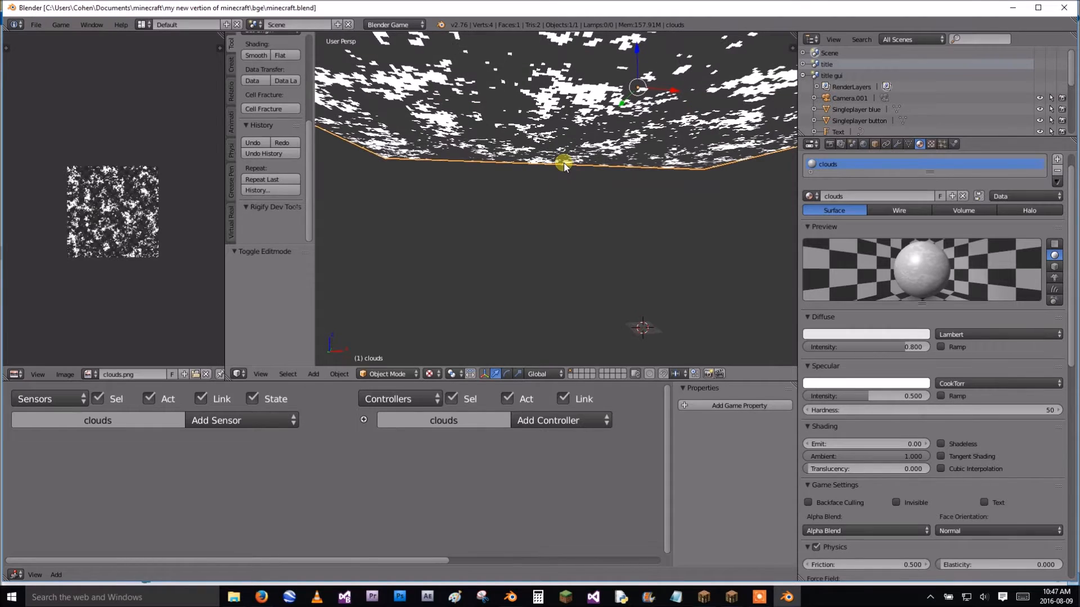
key(p)
key(Escape)
click(953, 444)
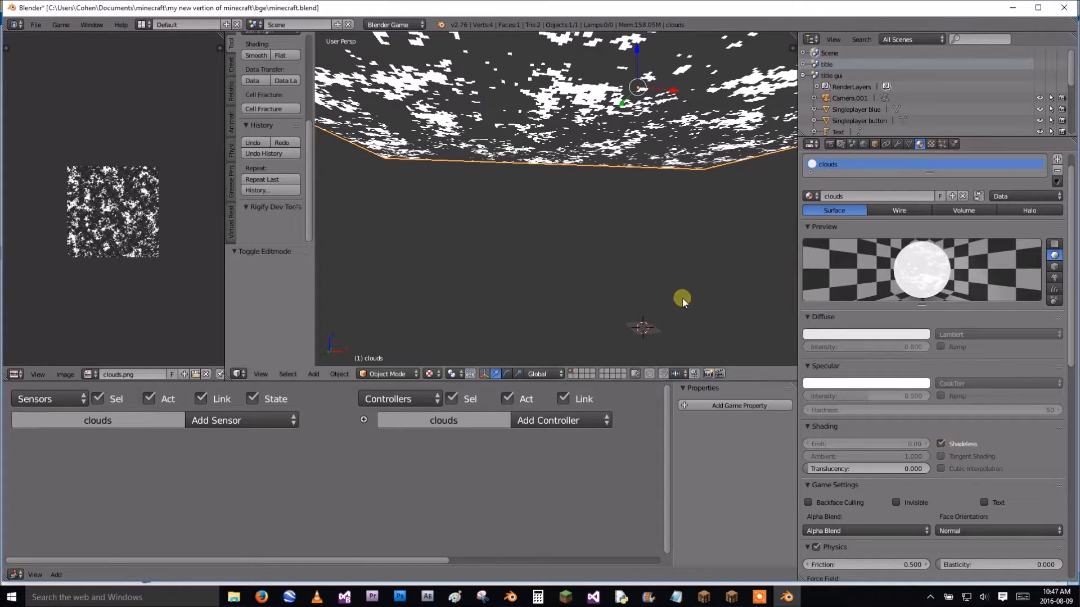
Step: Run the game preview twice from different angles beneath the clouds to check the shadeless material
key(p)
key(Escape)
middle_drag(582, 242, 604, 157)
key(p)
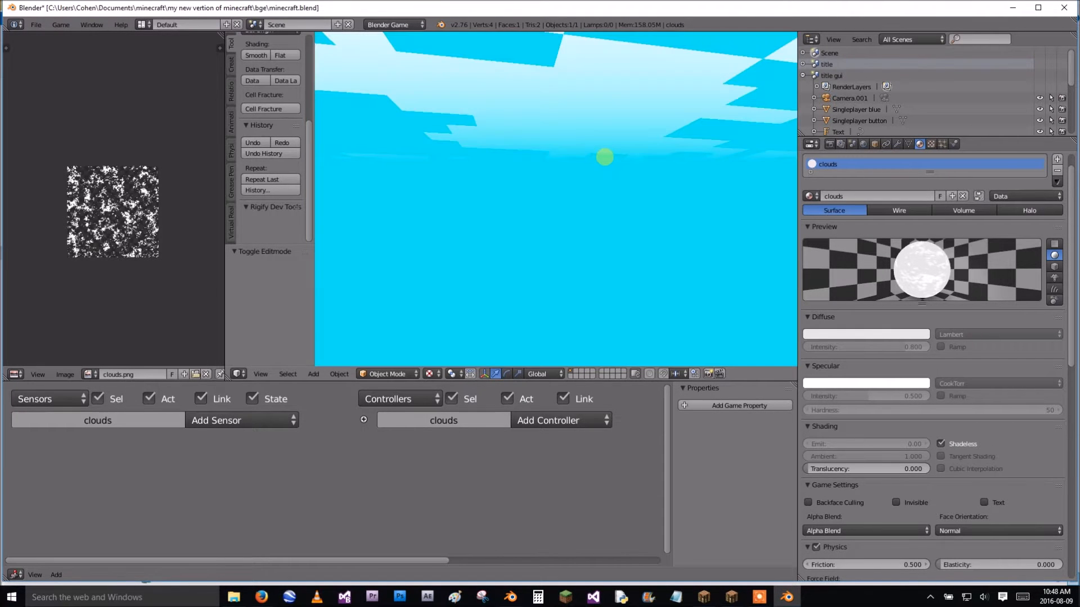
key(Escape)
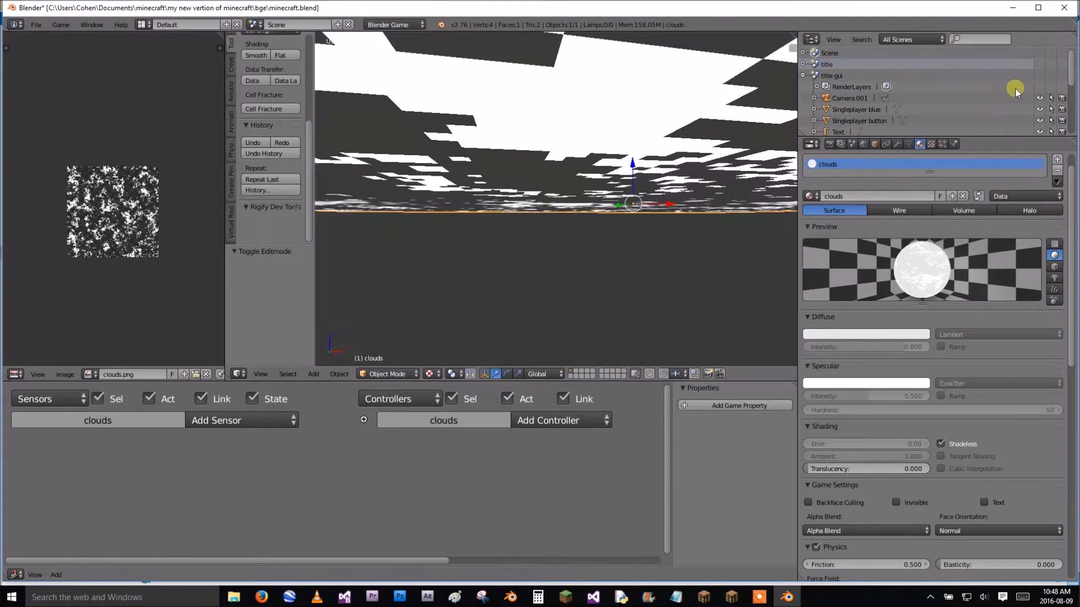
Step: Move the clouds plane down 50 units along Z
middle_drag(690, 170, 700, 181)
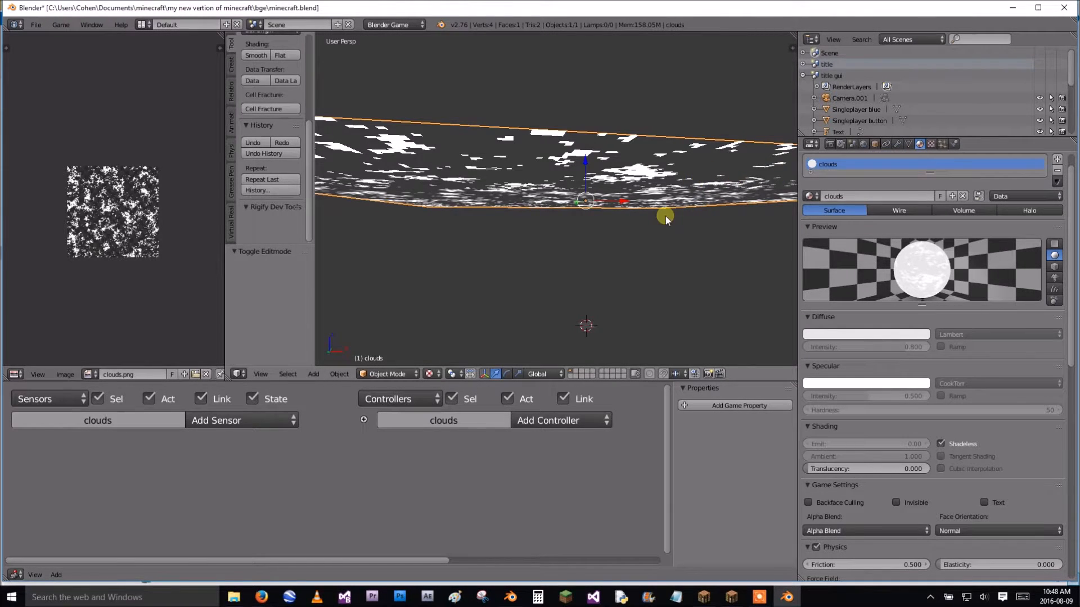
middle_drag(666, 216, 638, 213)
key(g)
key(z)
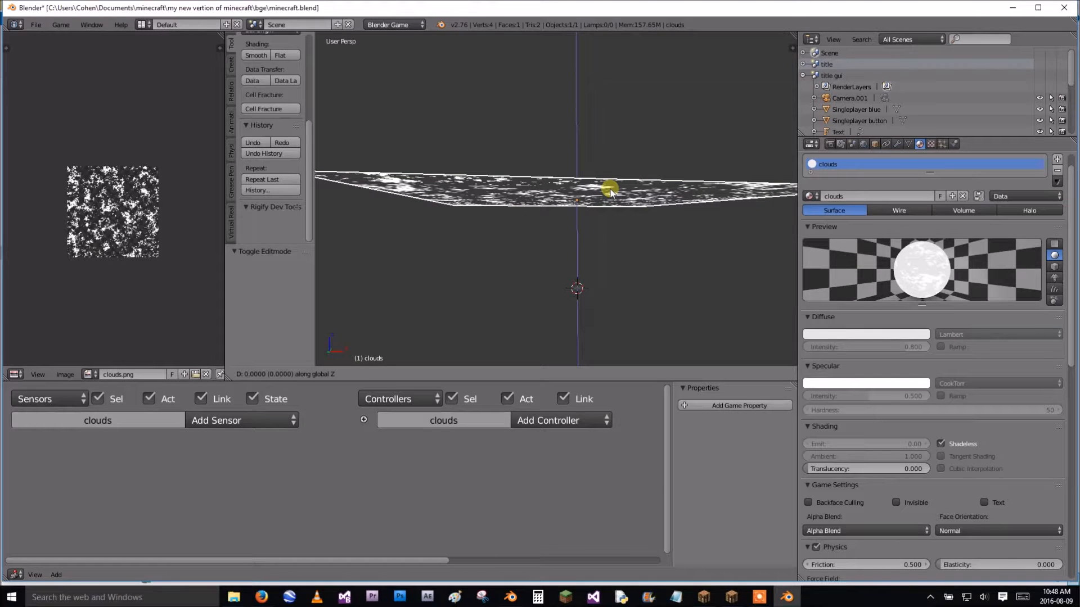
text(-5)
key(BackSpace)
text(50)
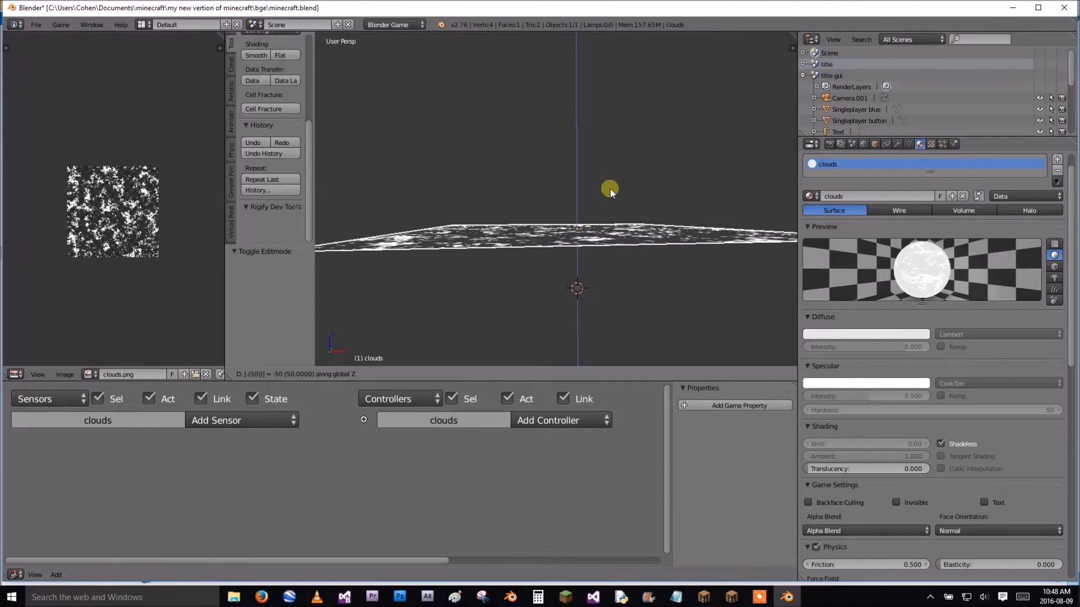
key(Return)
Step: Add a camera at the scene origin and clear its rotation
middle_drag(604, 119, 562, 221)
key(shift+a)
mouse_move(444, 254)
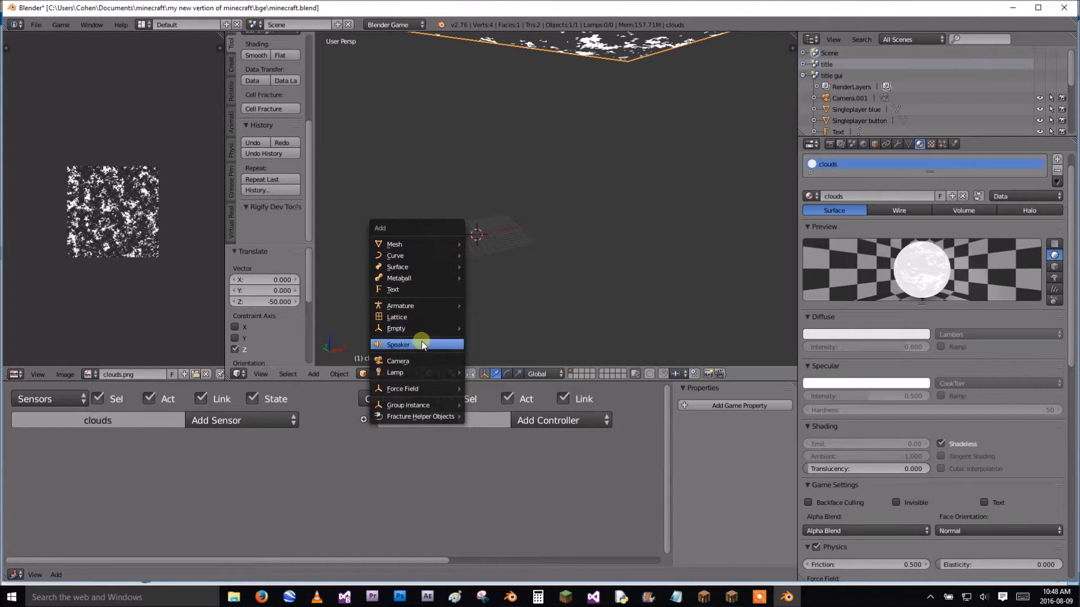
click(417, 360)
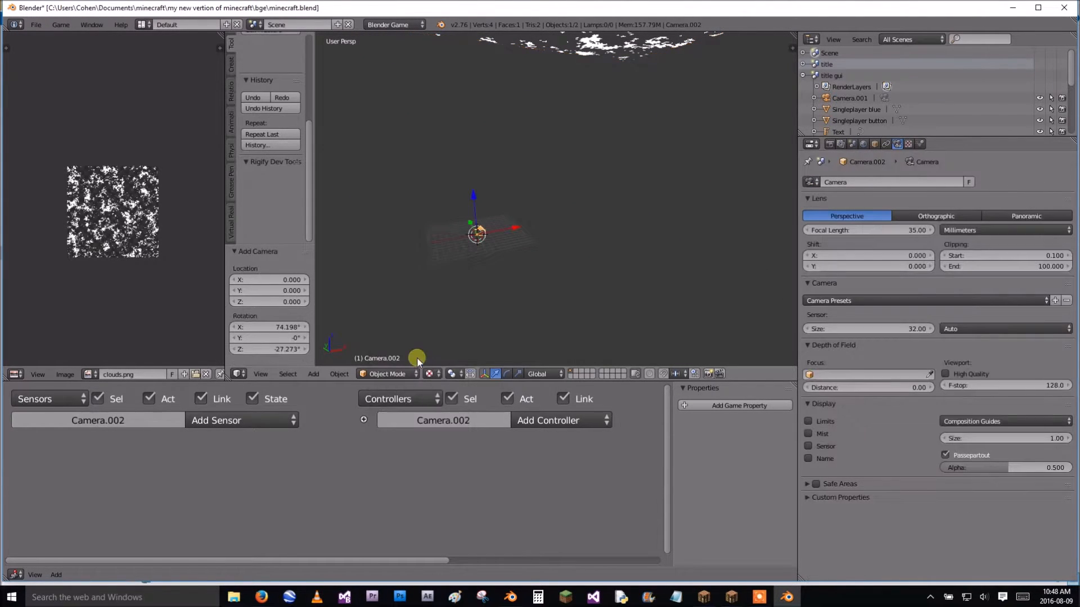
key(alt+r)
click(469, 270)
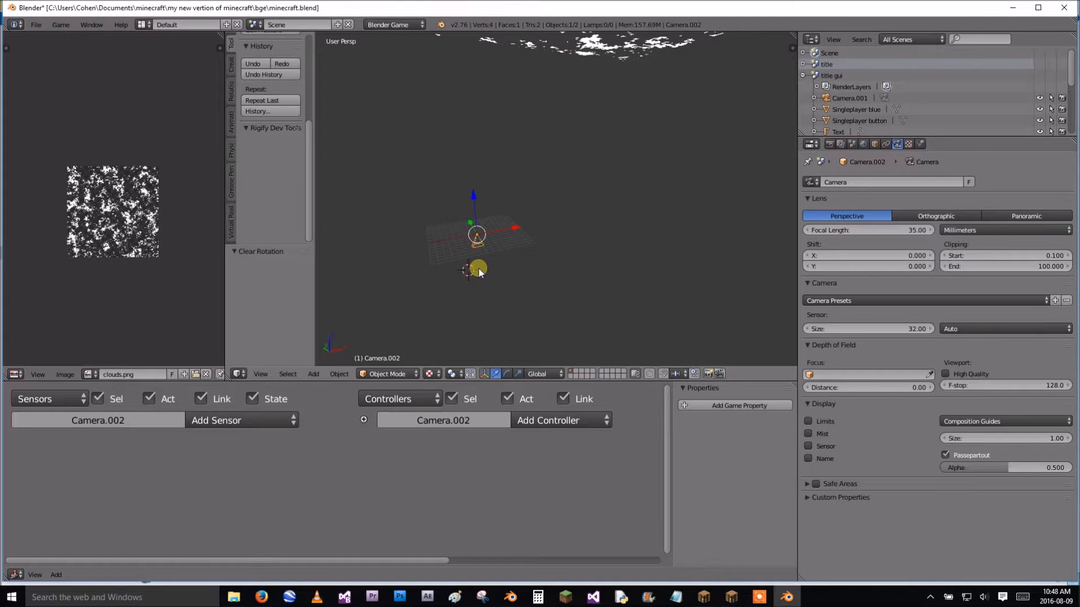
Step: Rotate the new camera 90° about the X axis and make it the active camera view
key(r)
text(x)
text(90)
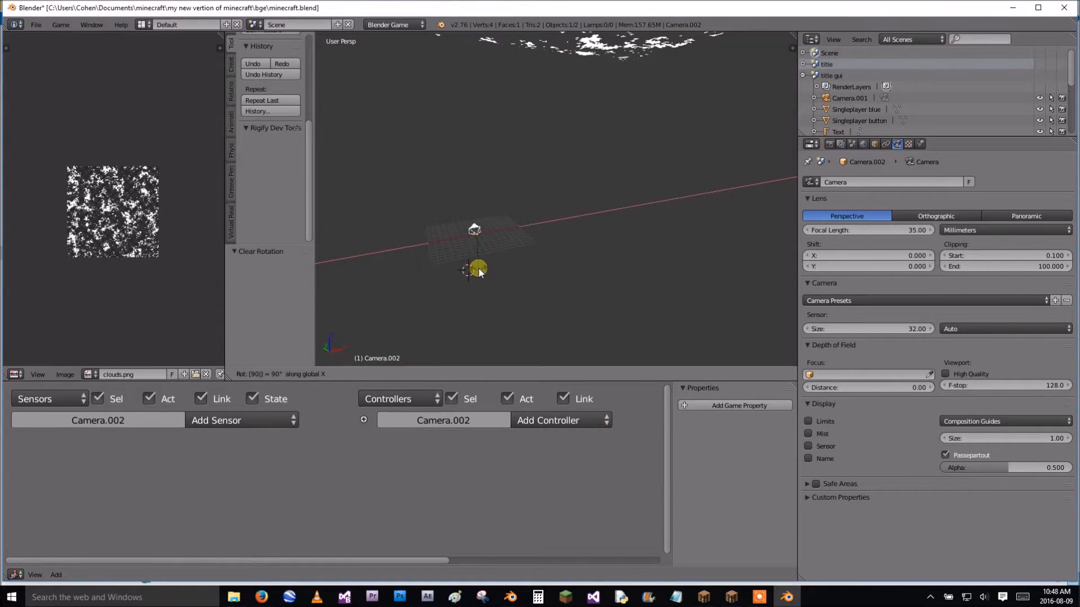
key(Return)
key(ctrl+KP_0)
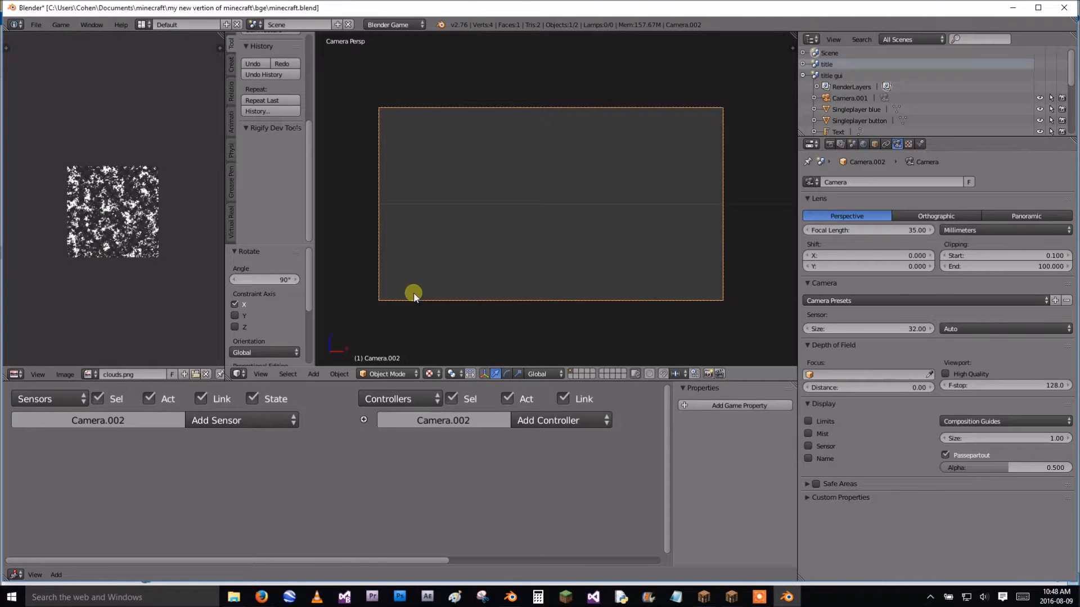
Step: Add a Mouse sensor to the new camera and set its mouse event to Movement
click(254, 420)
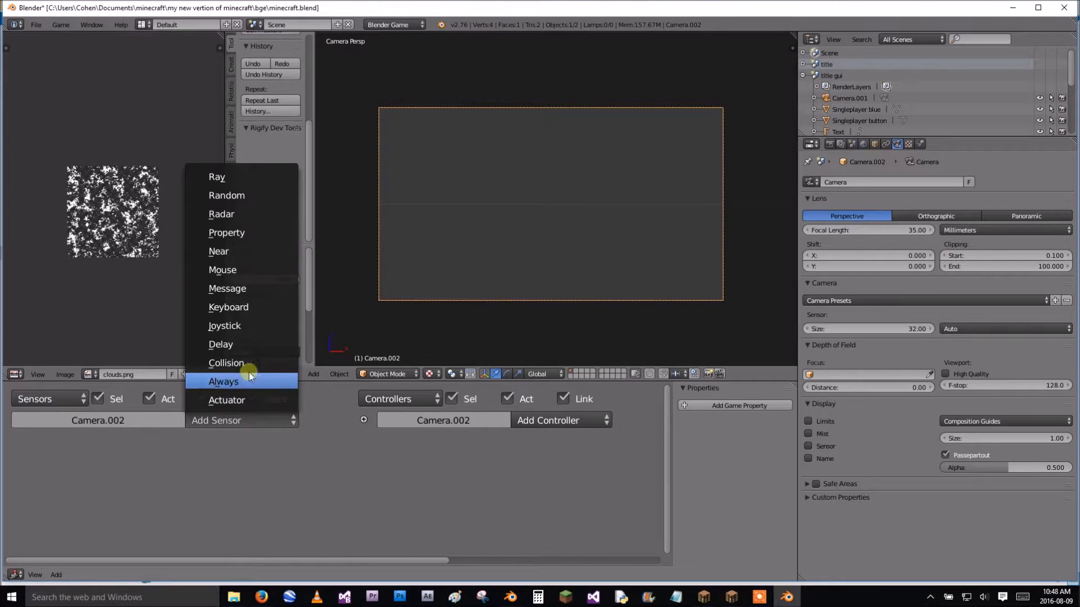
click(227, 269)
click(172, 513)
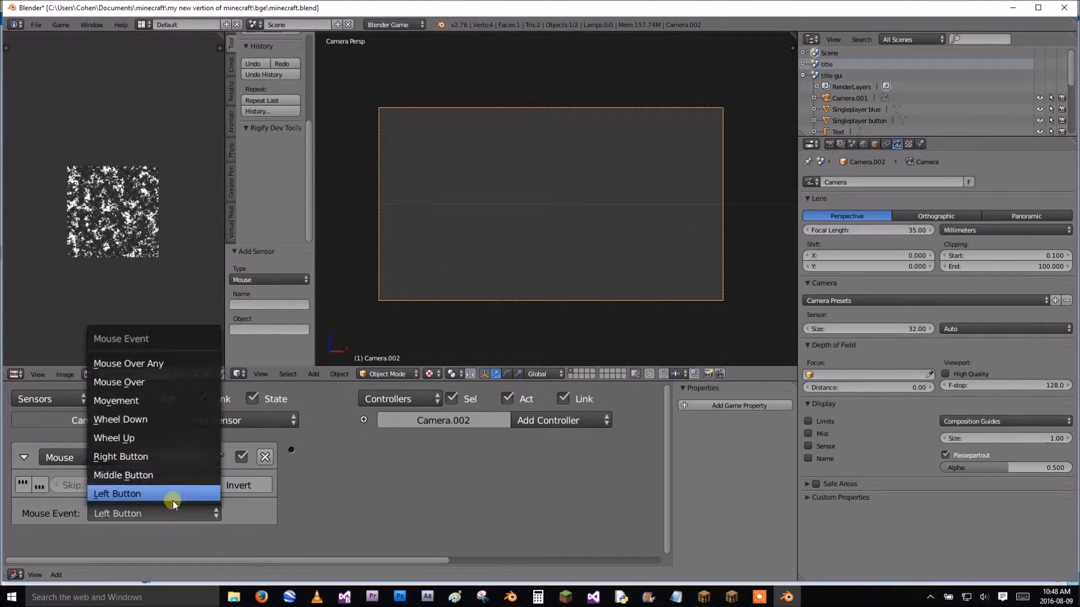
click(116, 400)
Step: Add an And controller and a Mouse actuator in Look mode to the new camera's logic
click(538, 421)
click(542, 400)
ctrl+scroll(578, 461, right, 5)
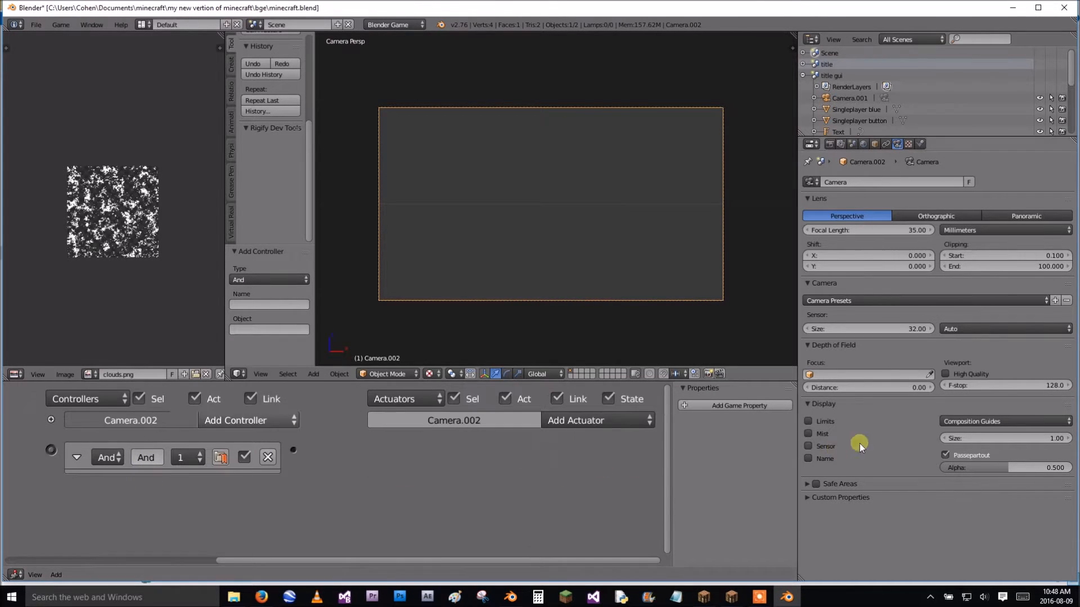
click(630, 420)
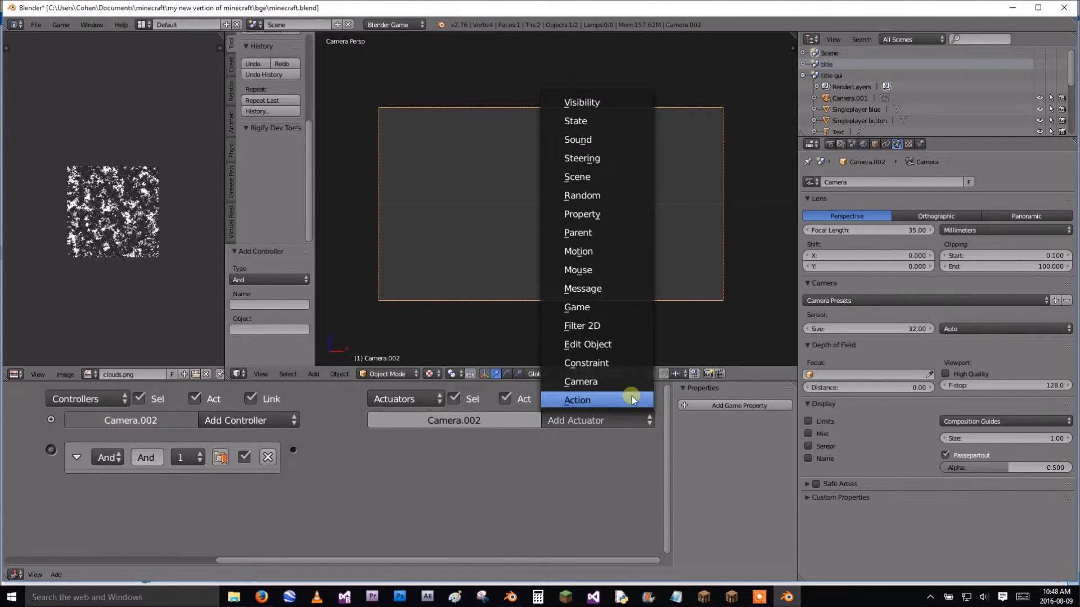
click(608, 270)
click(533, 482)
click(509, 457)
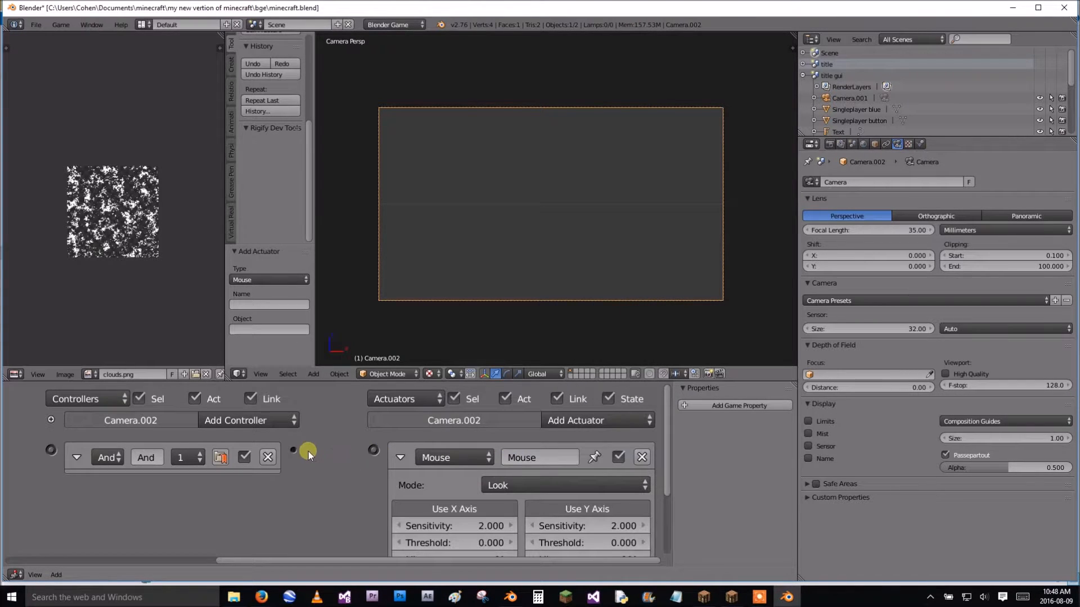
Step: Link the camera's Mouse sensor through the And controller to the Mouse actuator, and collapse the logic bricks
drag(376, 453, 377, 453)
middle_drag(463, 495, 717, 473)
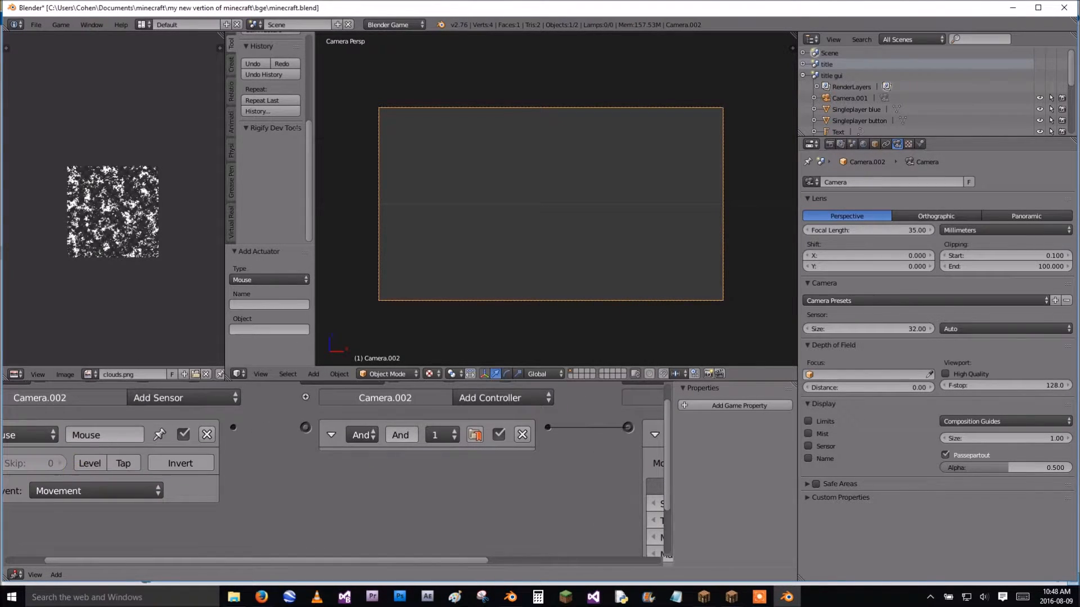
click(328, 429)
click(24, 436)
middle_drag(650, 457, 337, 443)
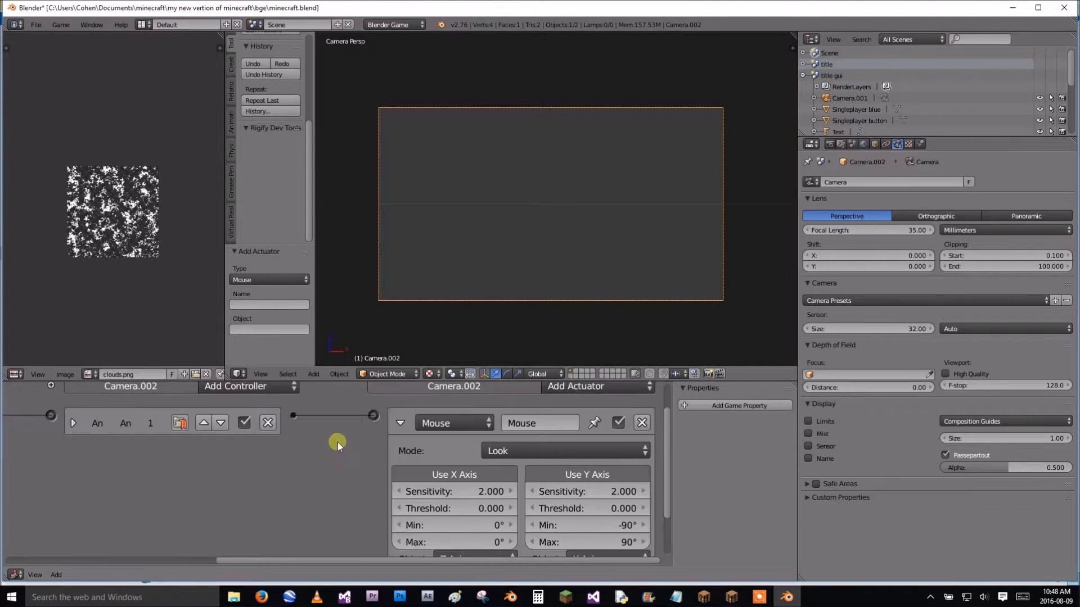
click(400, 422)
Step: Disable Mist in the sky world, running the game before and after to check the clouds
key(p)
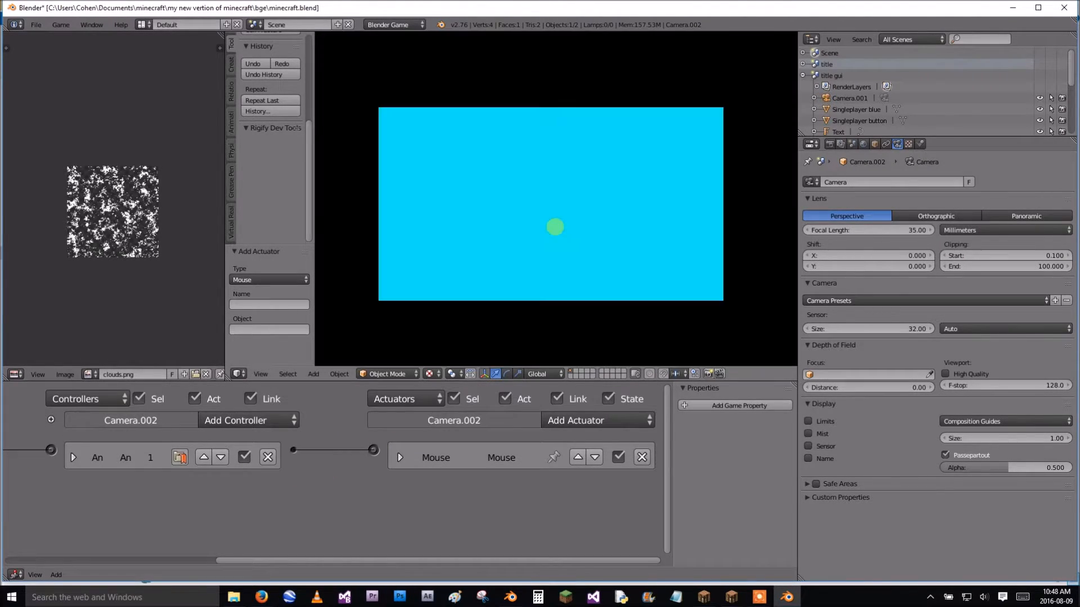
key(Escape)
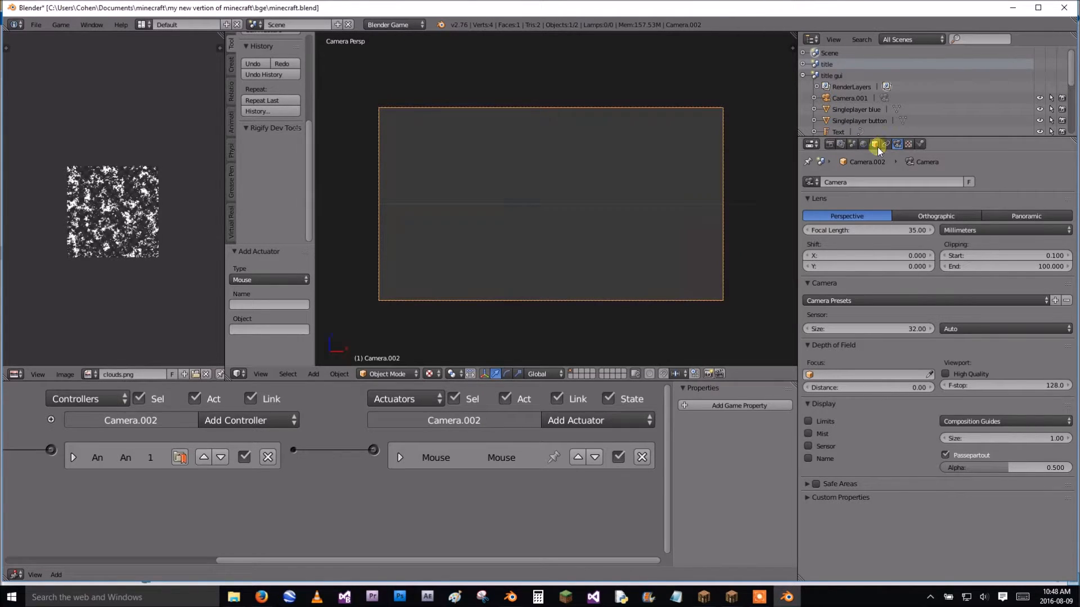
click(864, 144)
click(827, 243)
click(815, 244)
key(p)
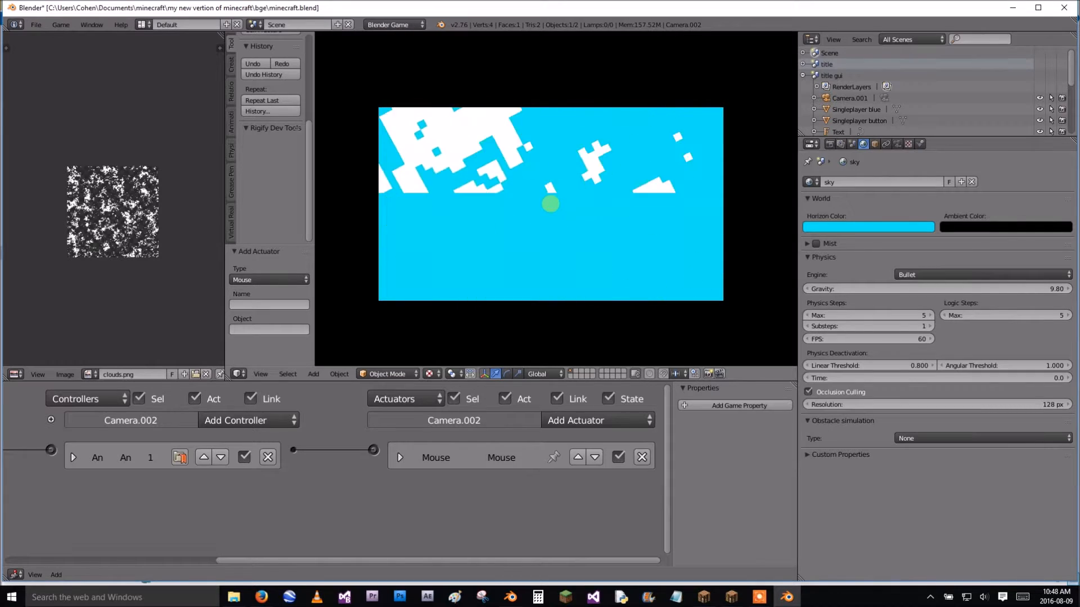
key(Escape)
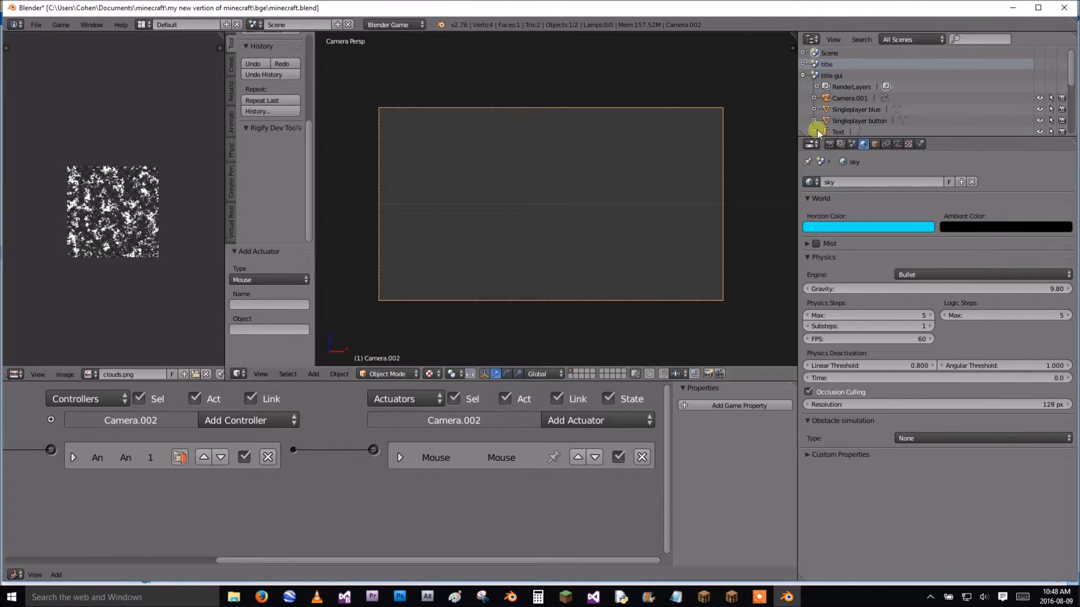
Step: Set the camera's clipping range to start at 0.001 and end at about 401.2, and test-run the game
click(897, 146)
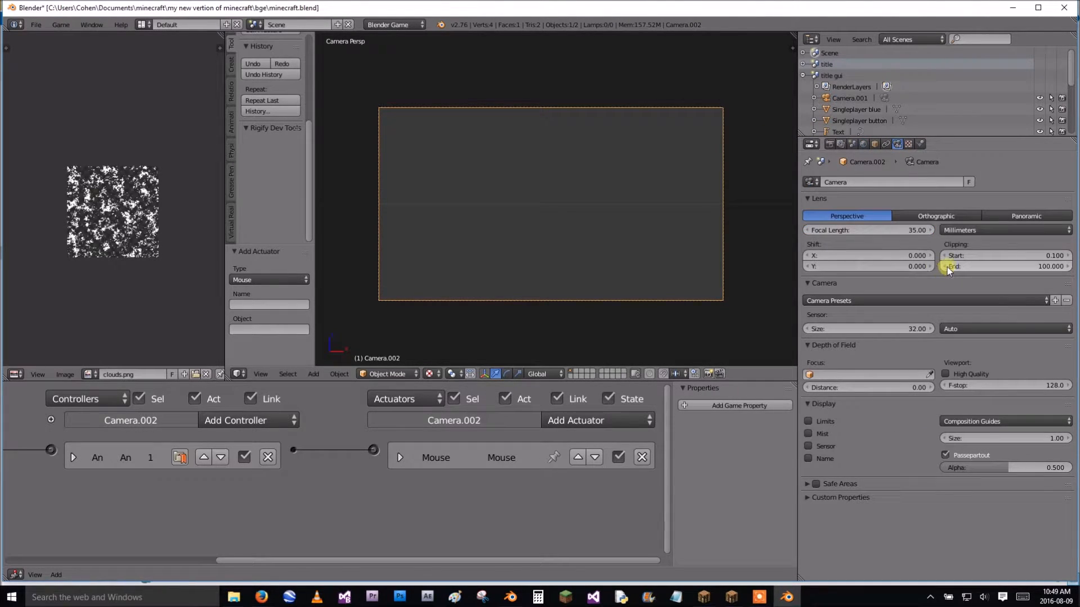
drag(954, 265, 986, 265)
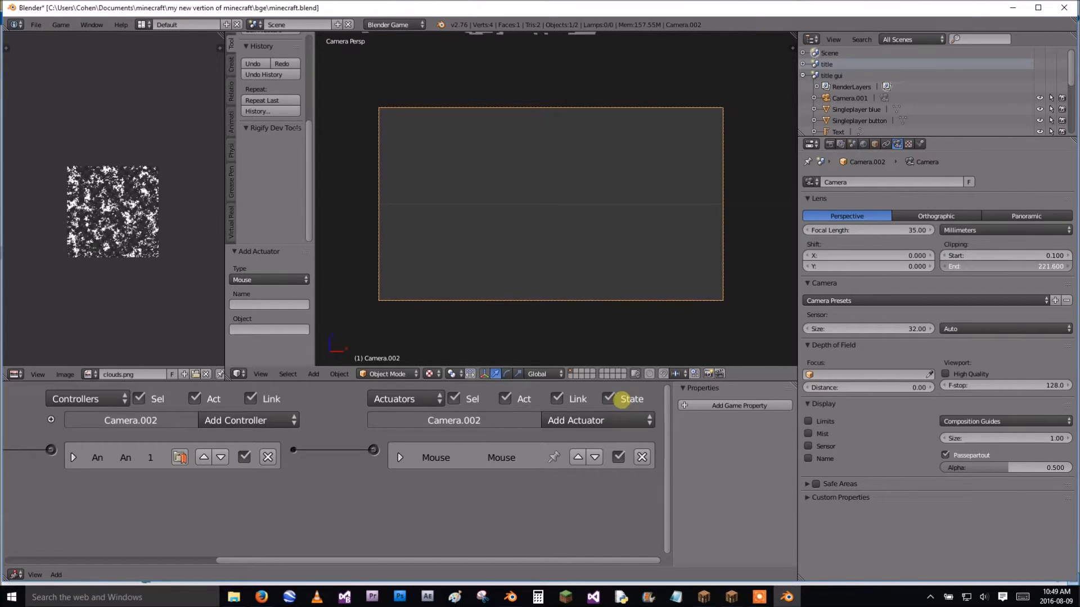
drag(170, 429, 601, 243)
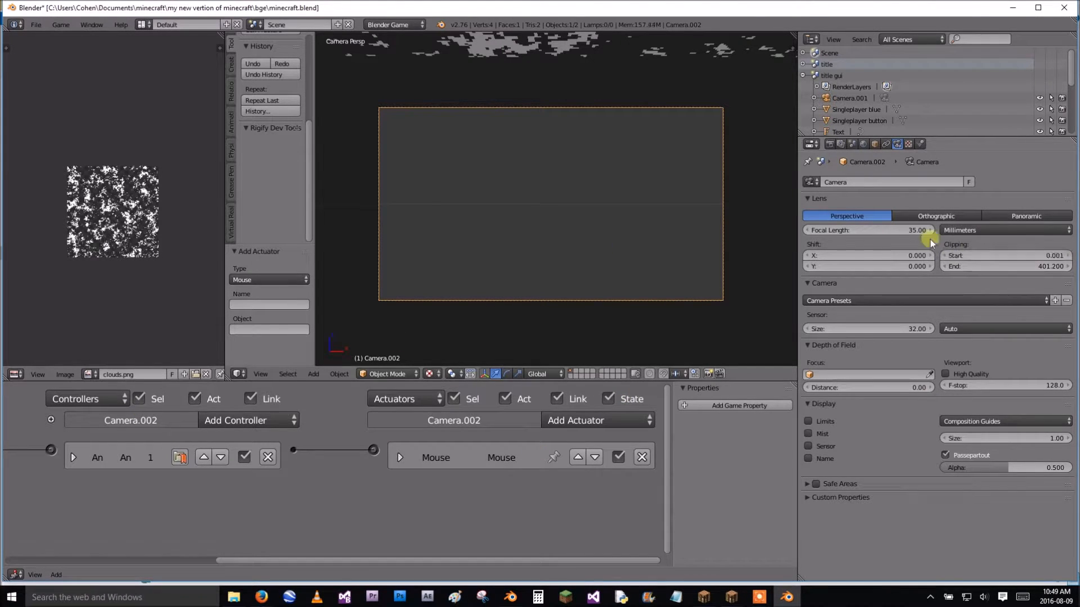
key(p)
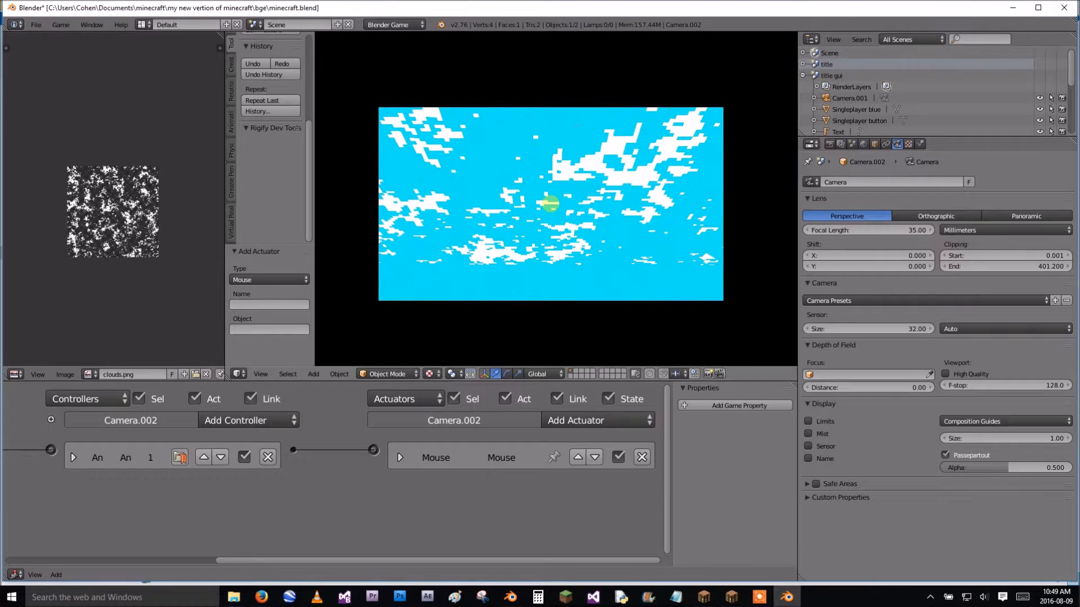
key(Escape)
Step: Select the clouds plane above the camera and scale it by 2
middle_drag(551, 204, 550, 230)
scroll(550, 229, down, 13)
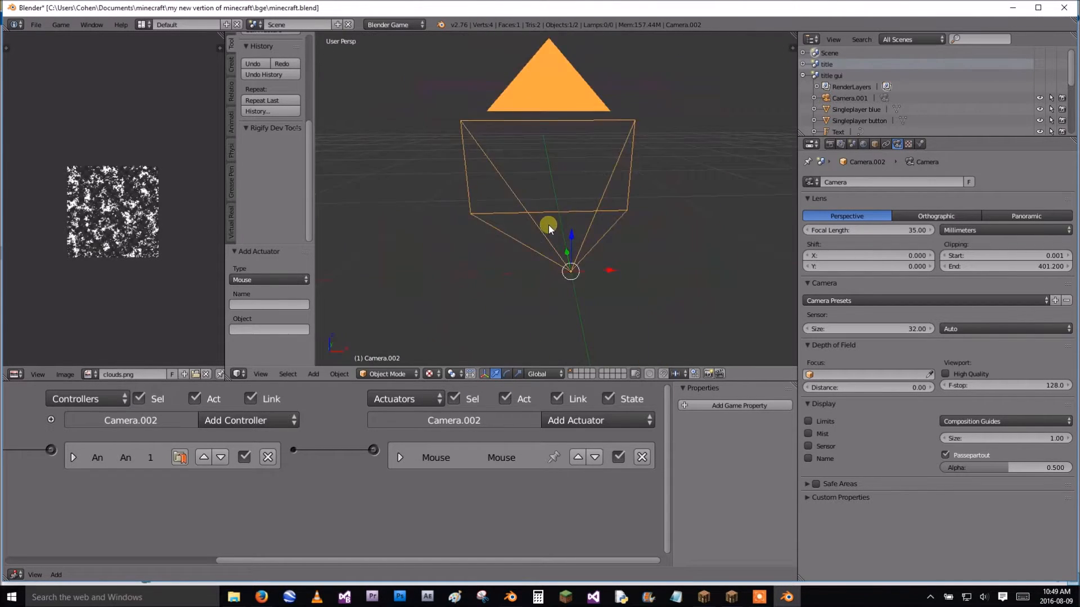
scroll(567, 168, down, 10)
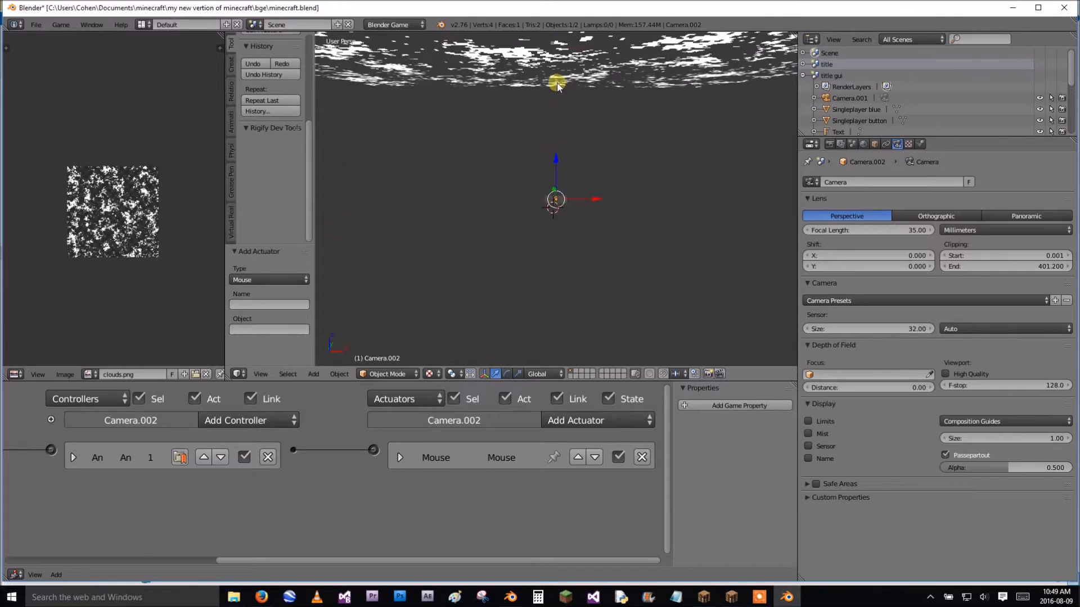
right_click(561, 82)
middle_drag(565, 80, 571, 137)
scroll(571, 138, down, 6)
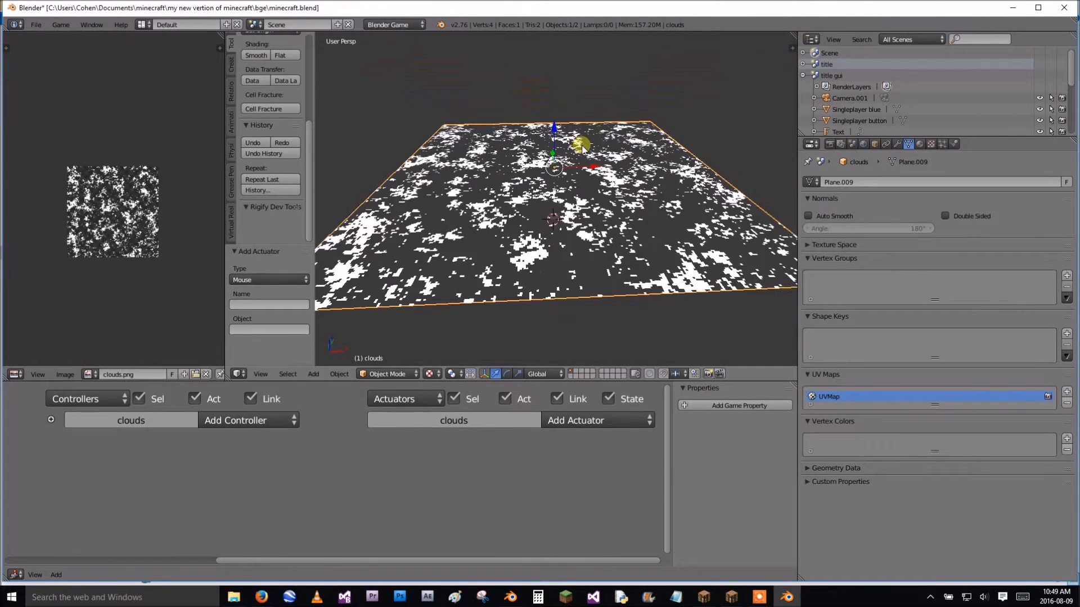
text(s2)
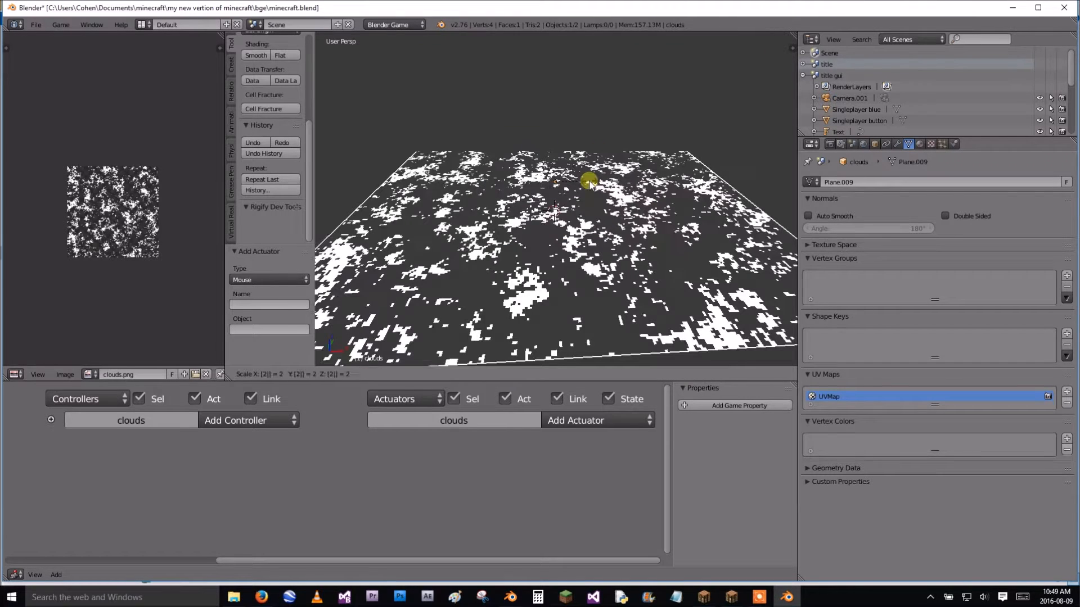
key(Return)
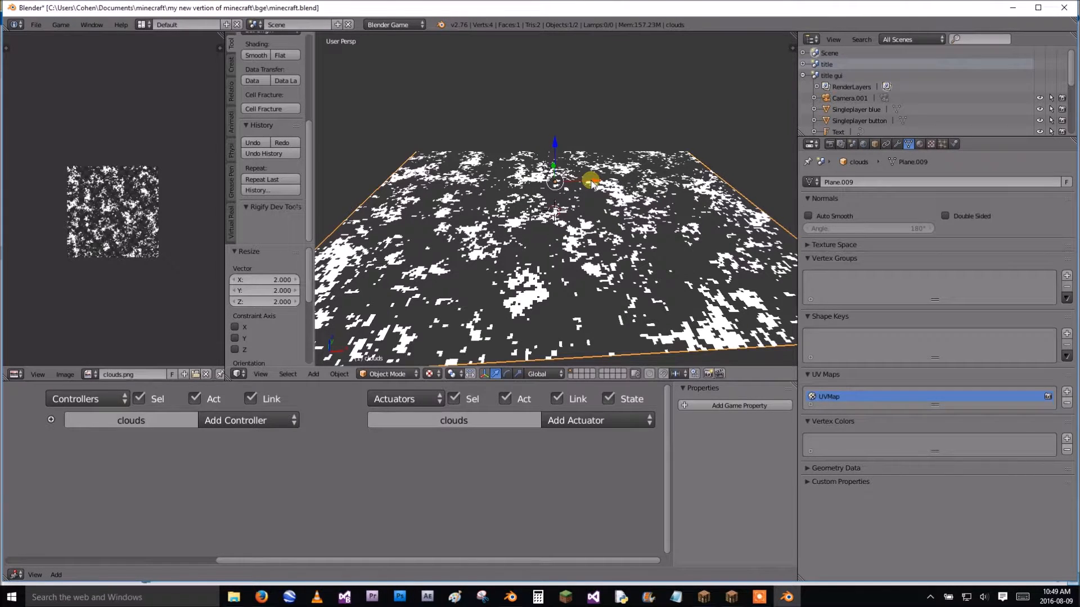
key(g)
key(z)
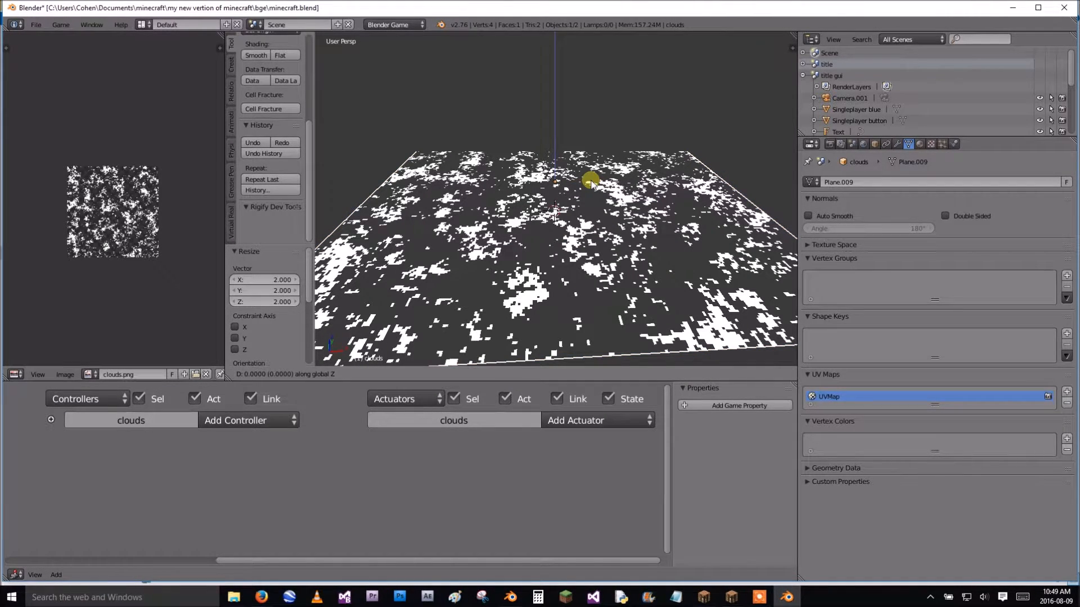
text(-(.5)
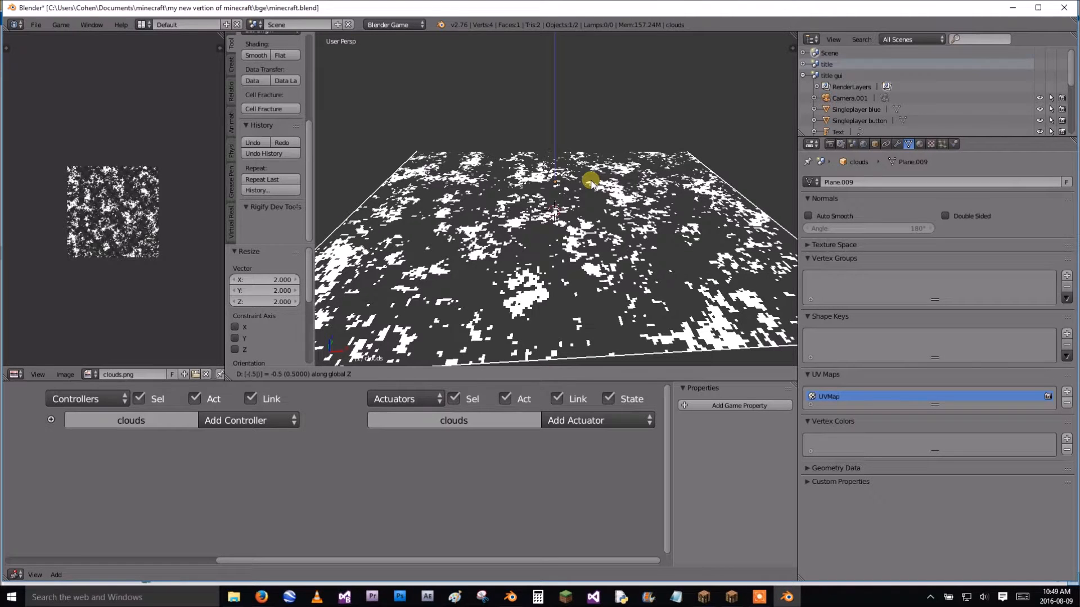
key(Return)
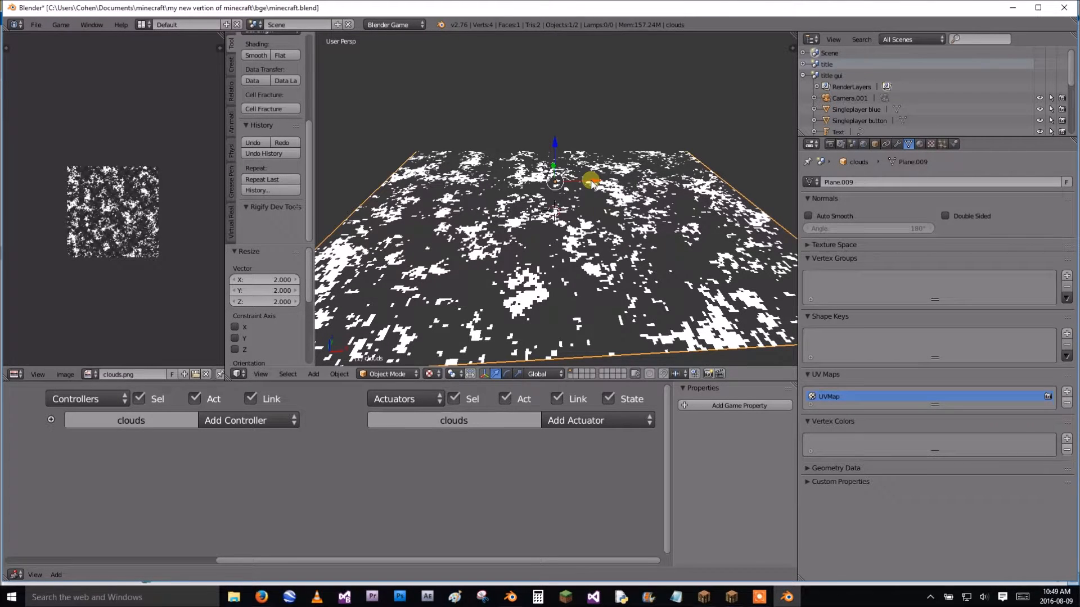
key(g)
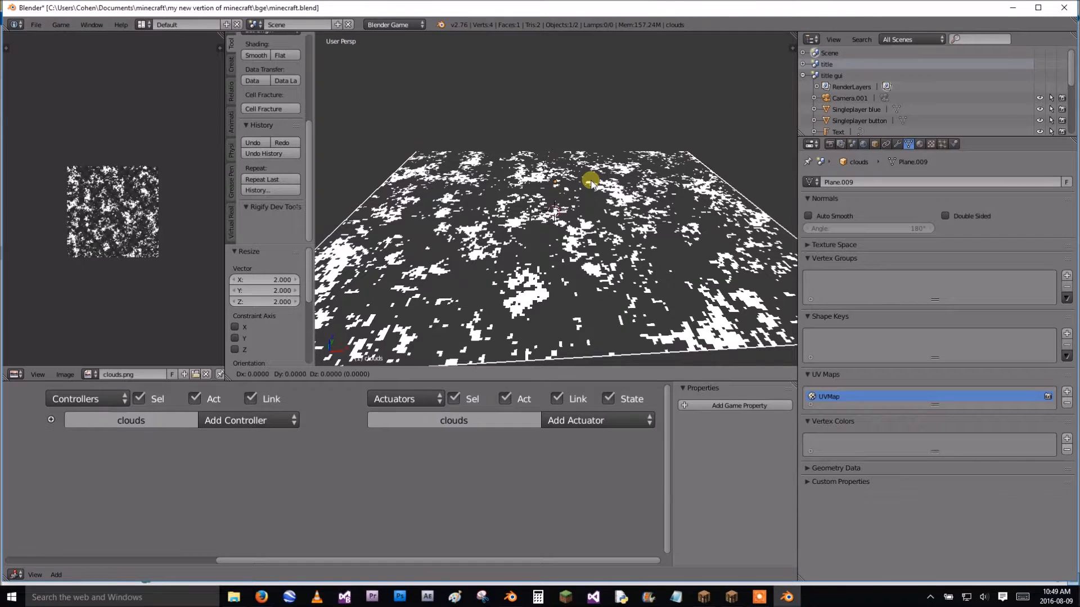
text(-5)
key(Return)
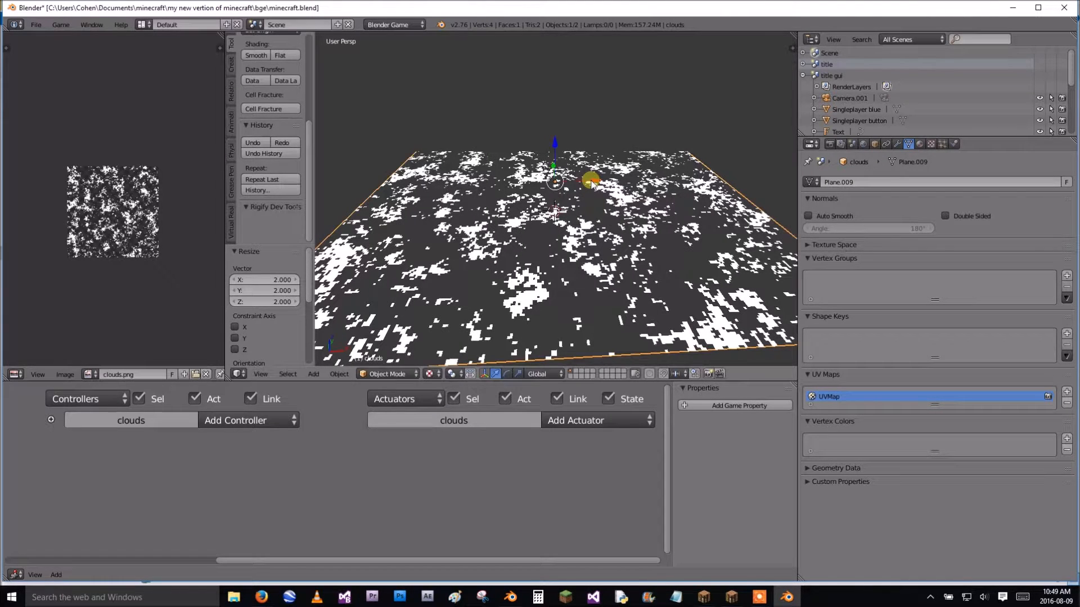
Step: Move the enlarged clouds plane down 50 units along the global Z axis
key(g)
key(z)
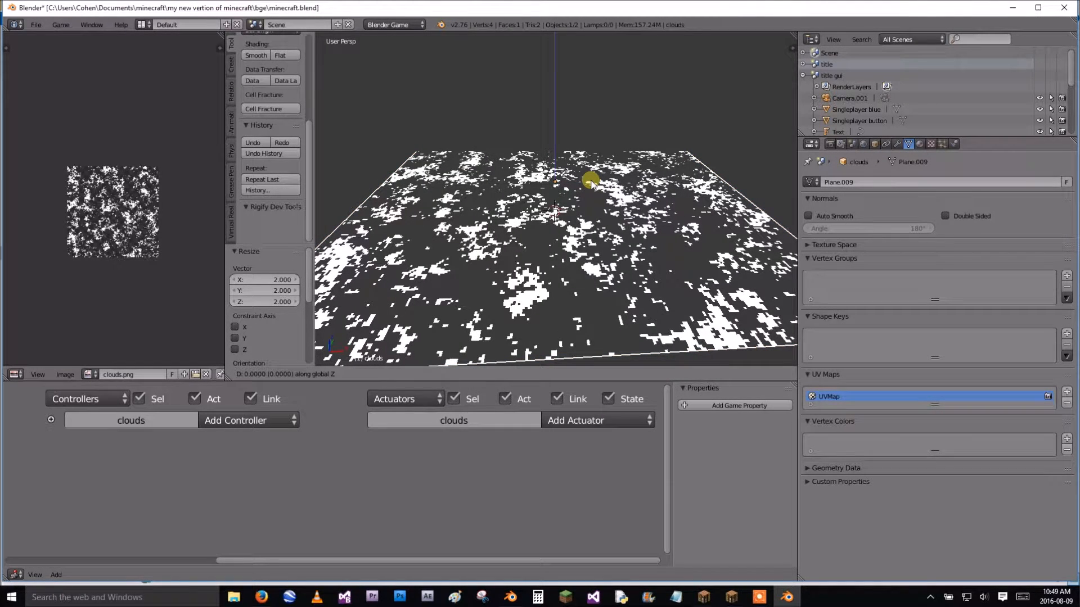
text(-5)
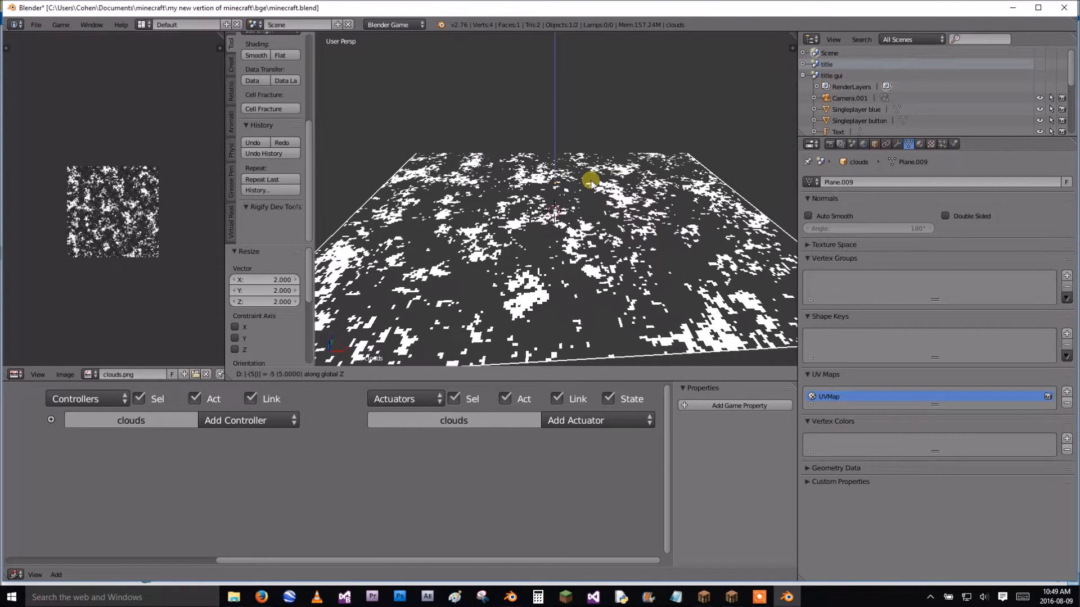
key(BackSpace)
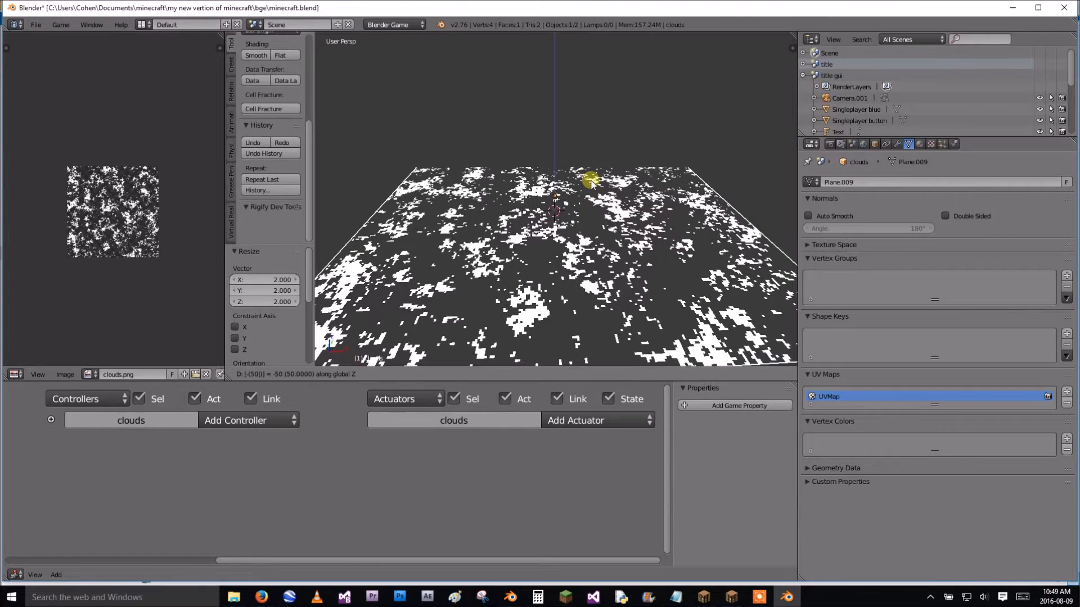
text(50)
key(Return)
scroll(598, 205, up, 15)
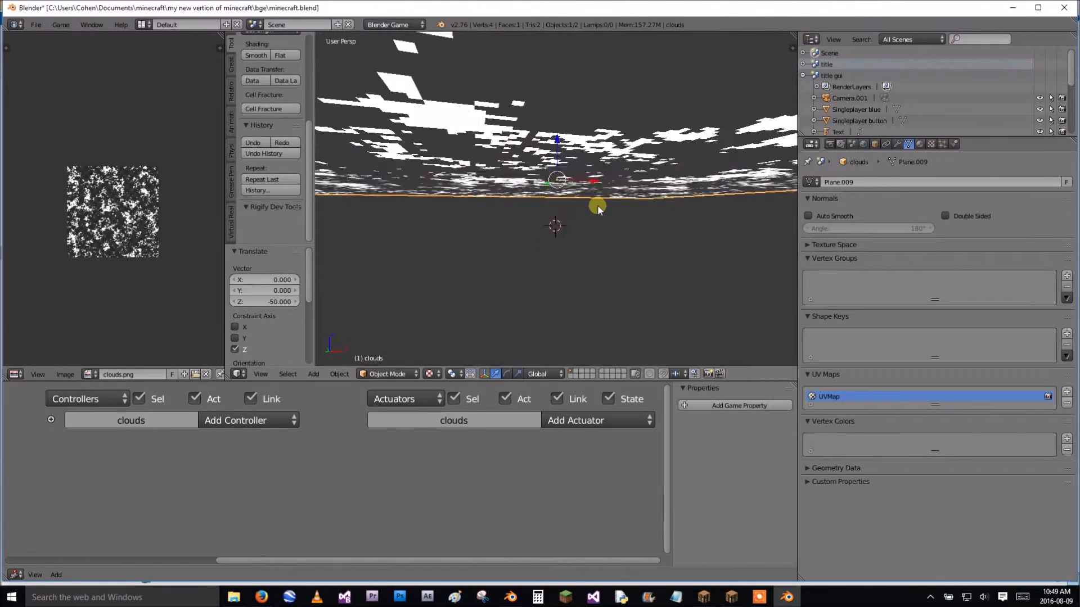
Step: Run the game from the camera view to check the lowered clouds, and stop it
middle_drag(558, 261, 552, 244)
key(KP_0)
key(p)
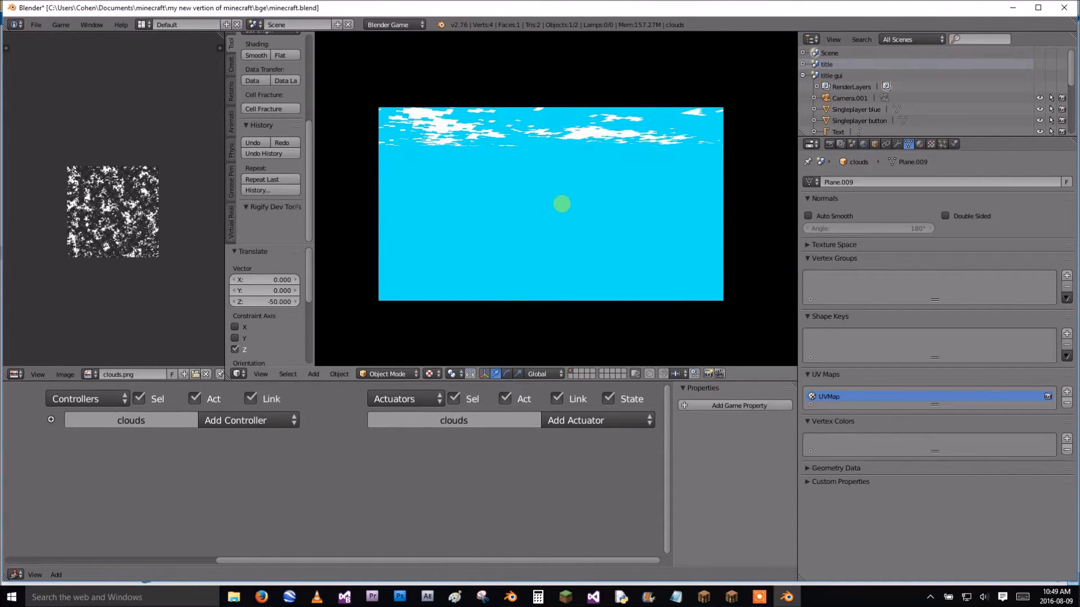
key(Escape)
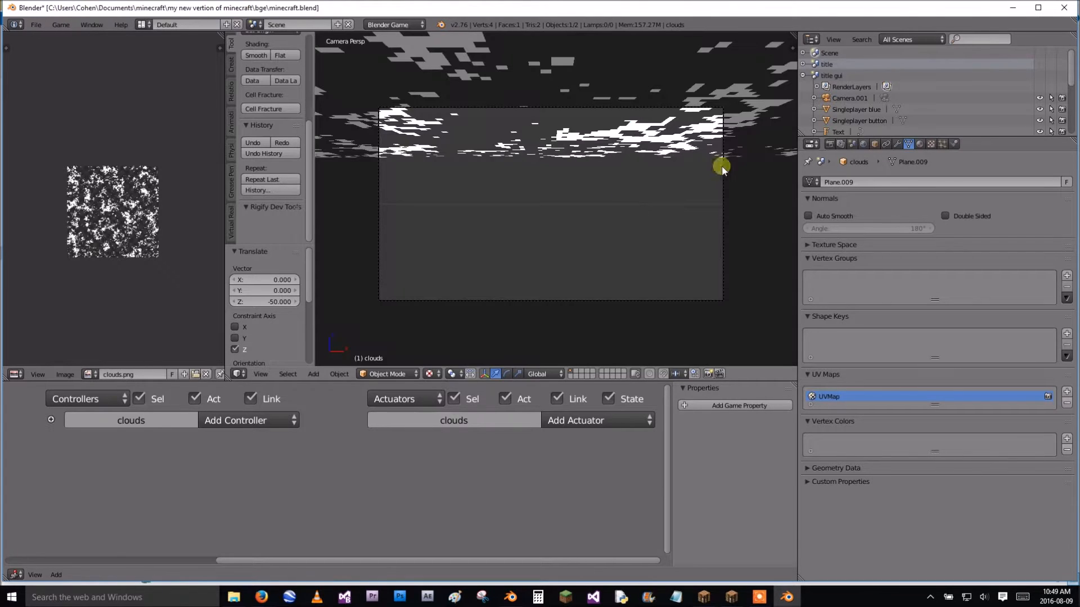
Step: Select the camera and reduce its focal length to about 25 mm, test-running the game after each adjustment
click(920, 144)
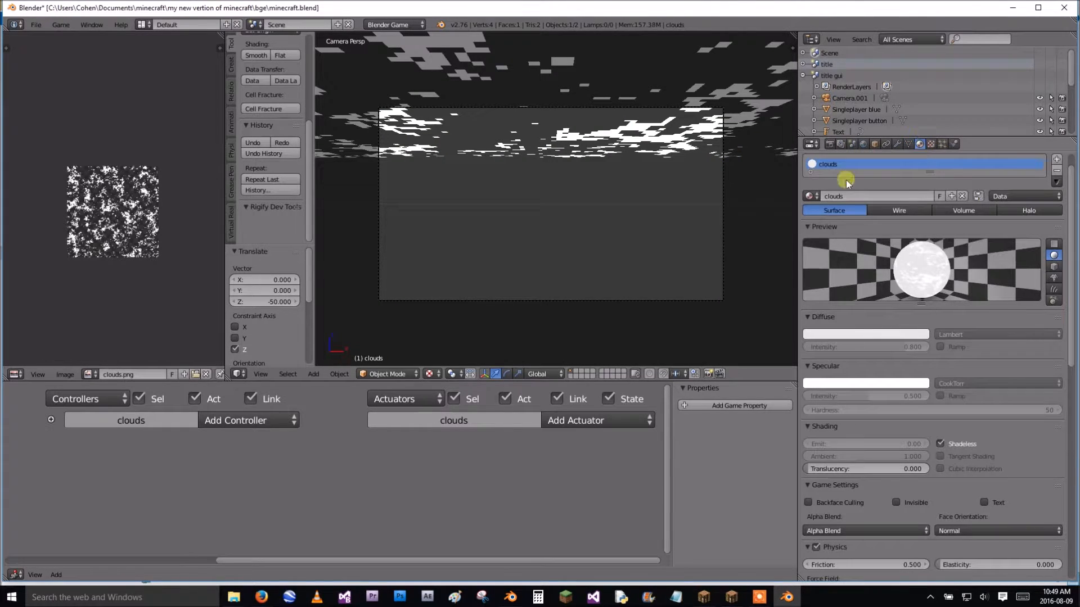
right_click(722, 186)
drag(911, 230, 876, 231)
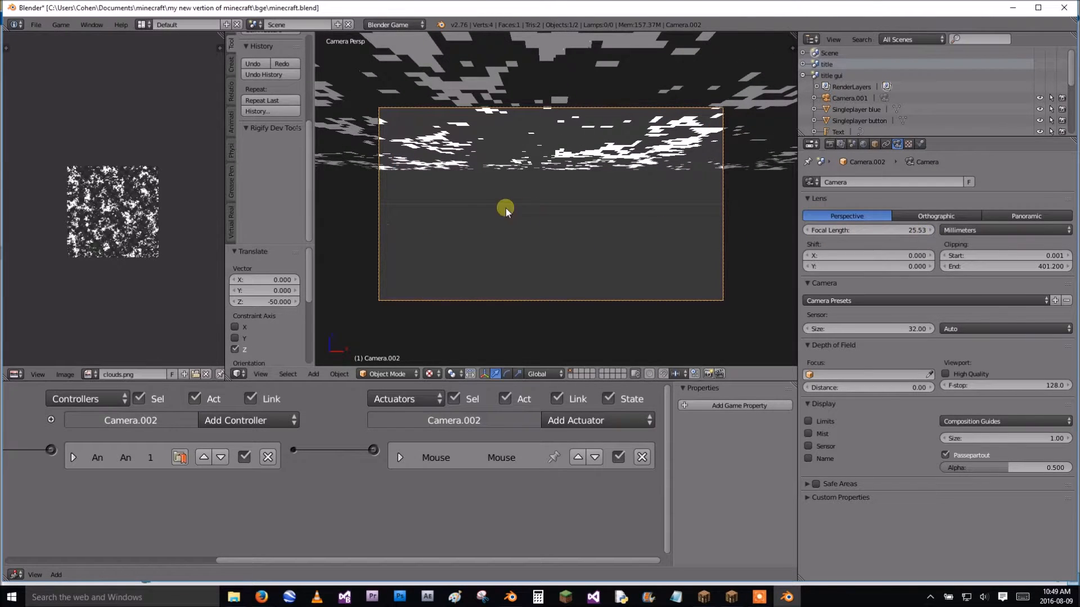
key(p)
key(Escape)
drag(894, 230, 750, 226)
key(p)
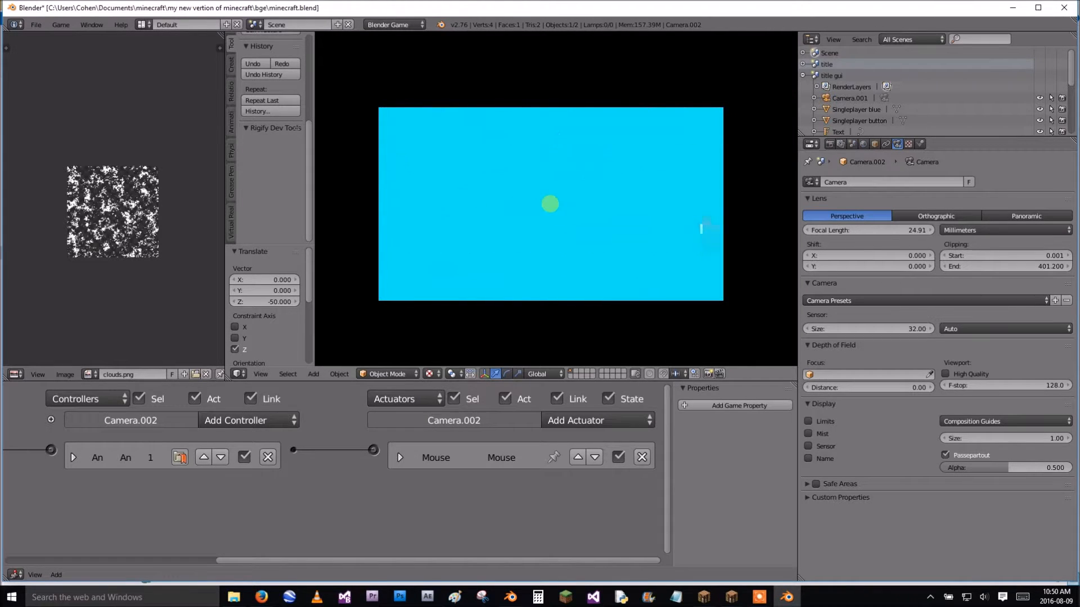
key(Escape)
Step: Set the camera's focal length to 20 mm and test-run the game
drag(915, 230, 653, 248)
click(915, 230)
text(20)
key(Return)
key(p)
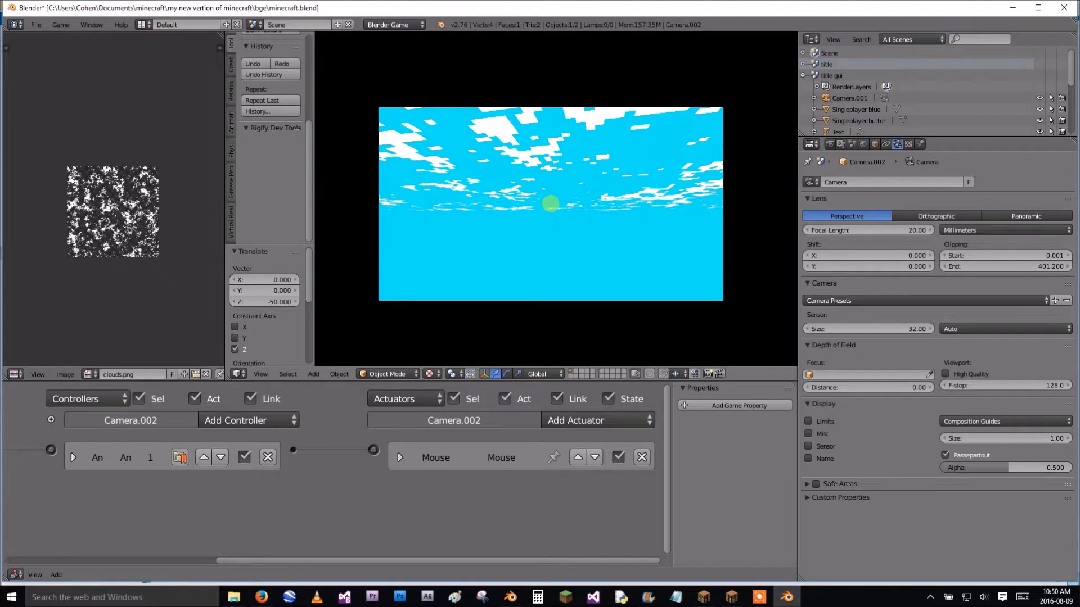
key(Escape)
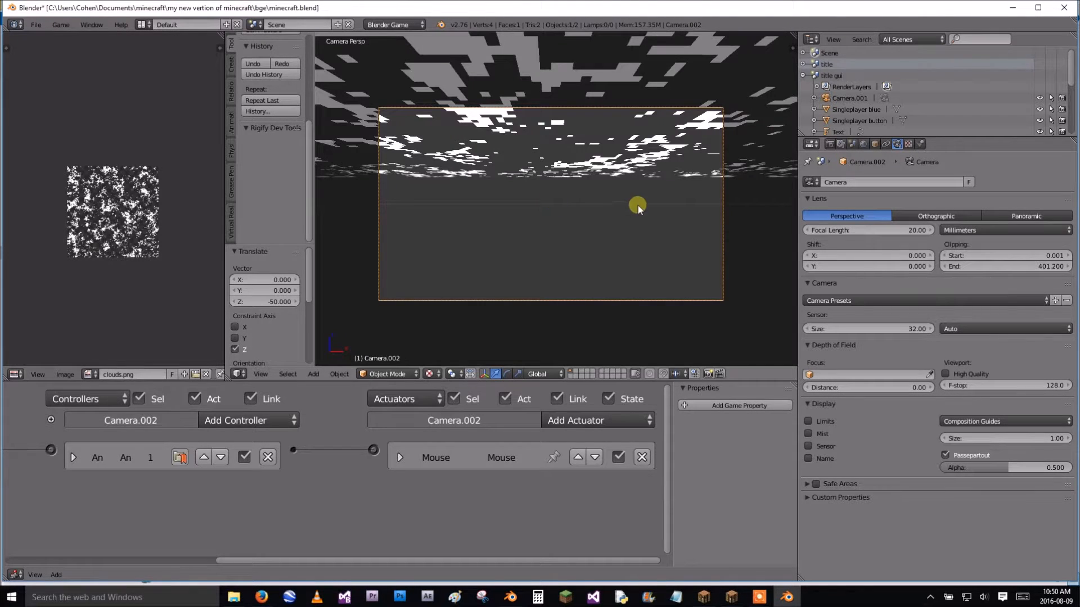
Step: Save the blend file with the finished cloud and camera setup
middle_drag(104, 524, 265, 487)
click(35, 25)
click(65, 110)
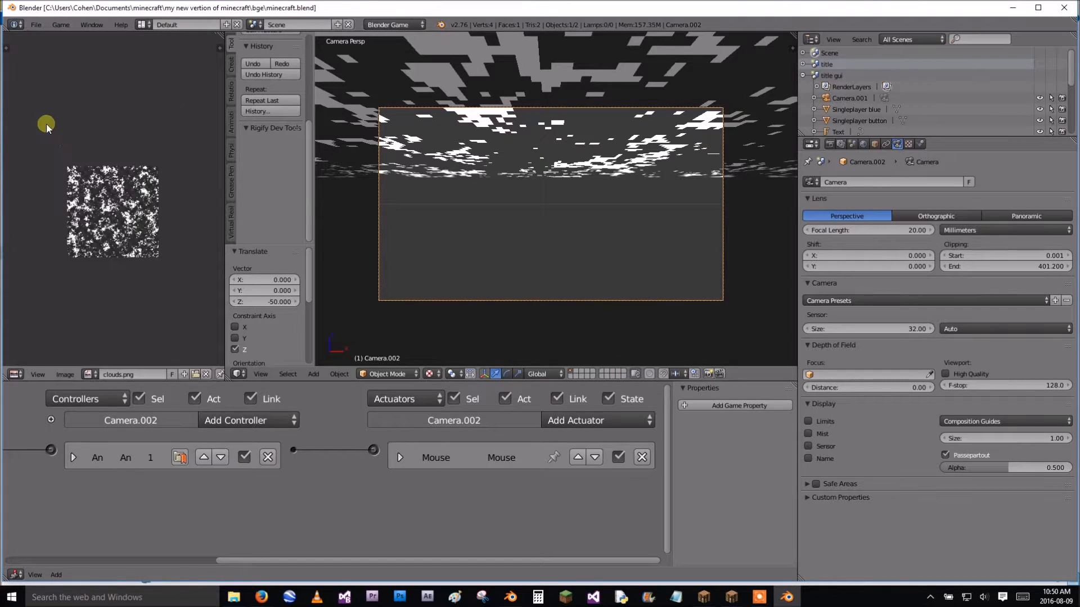
Step: Rename the current scene as game and save the file again
middle_drag(530, 151, 529, 149)
scroll(531, 149, down, 6)
click(306, 26)
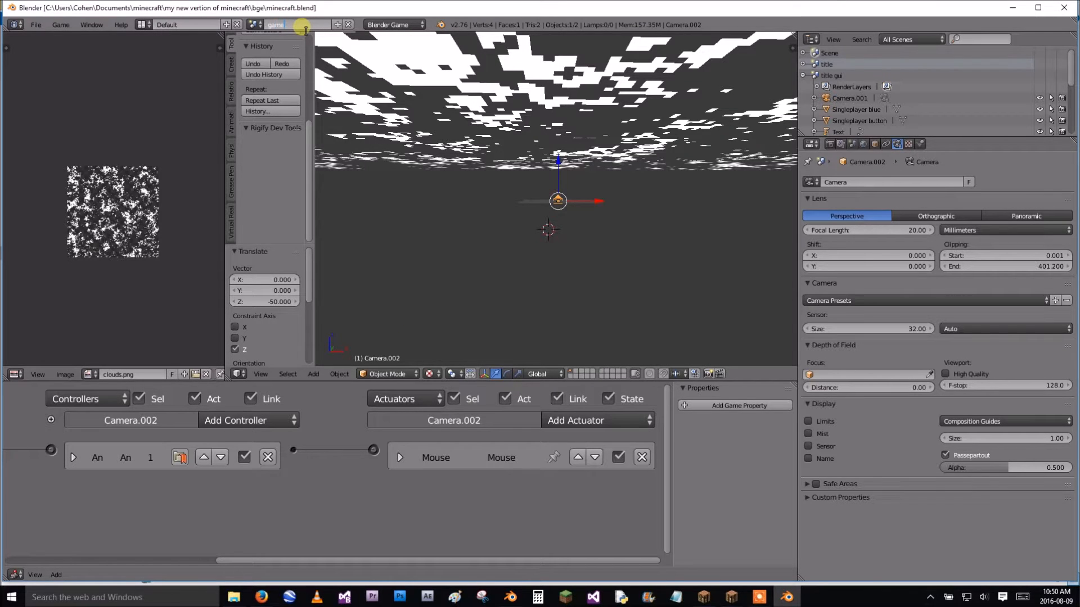
key(Return)
click(36, 24)
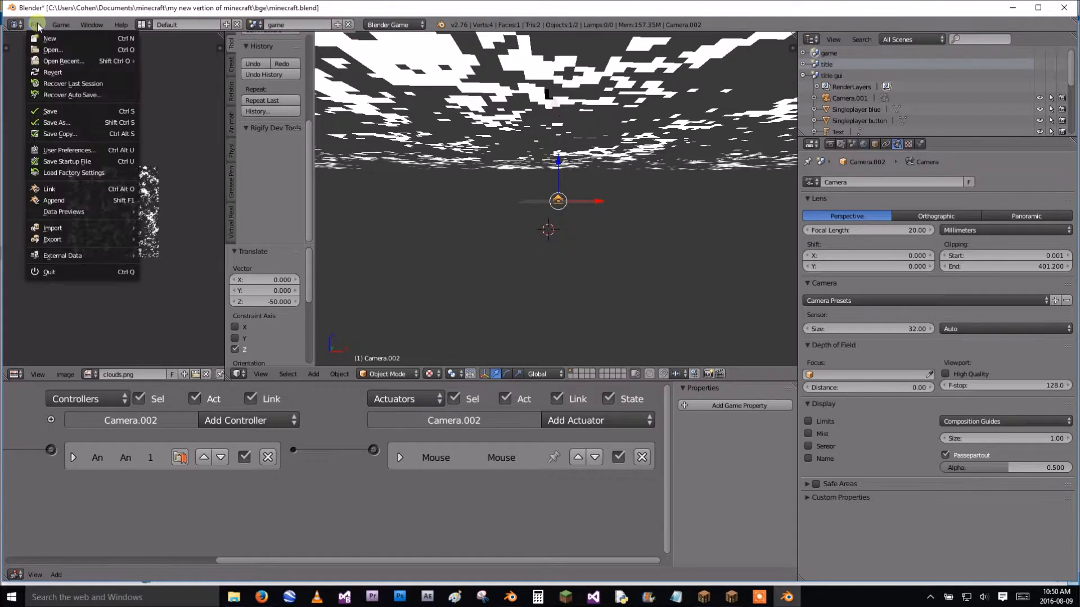
click(56, 107)
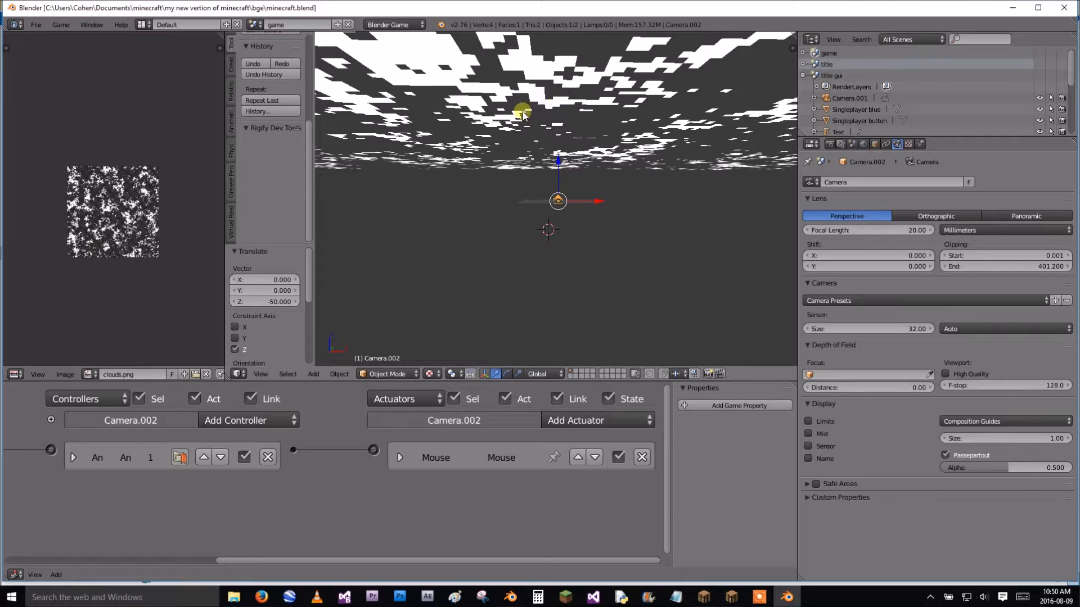
Step: Select the clouds plane in the viewport
middle_drag(528, 121, 555, 150)
right_click(557, 156)
scroll(559, 161, down, 2)
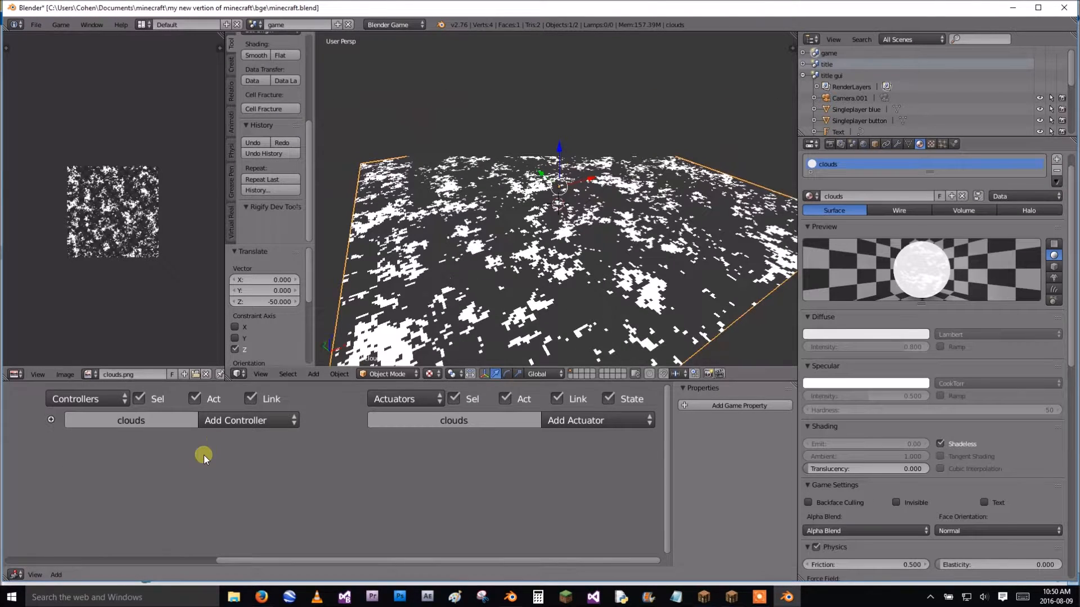
Step: Add an Always sensor and an And controller to the clouds object
middle_drag(115, 461, 472, 429)
click(247, 421)
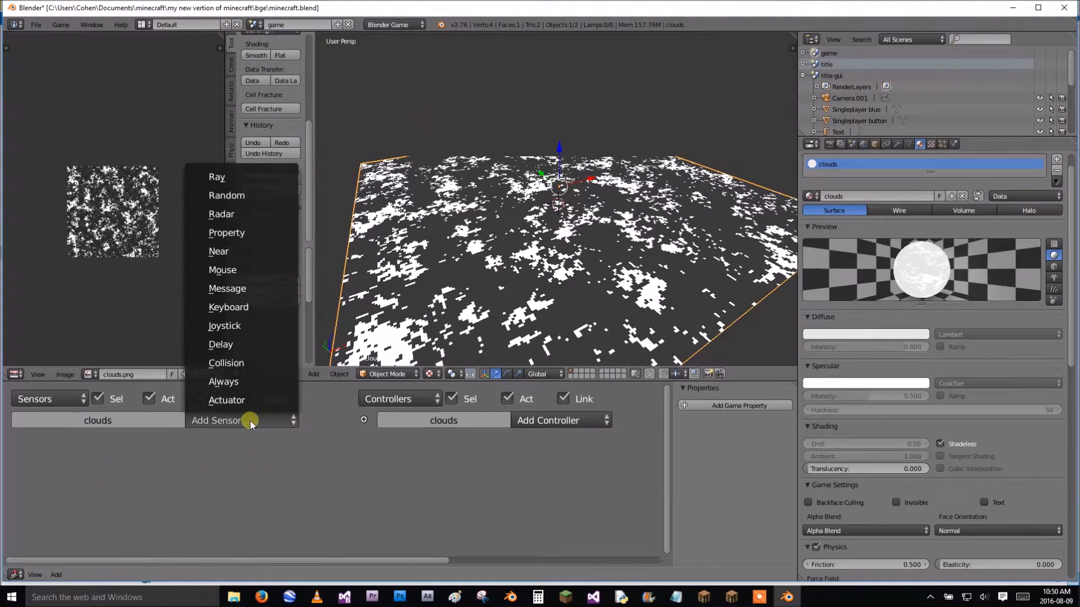
click(244, 383)
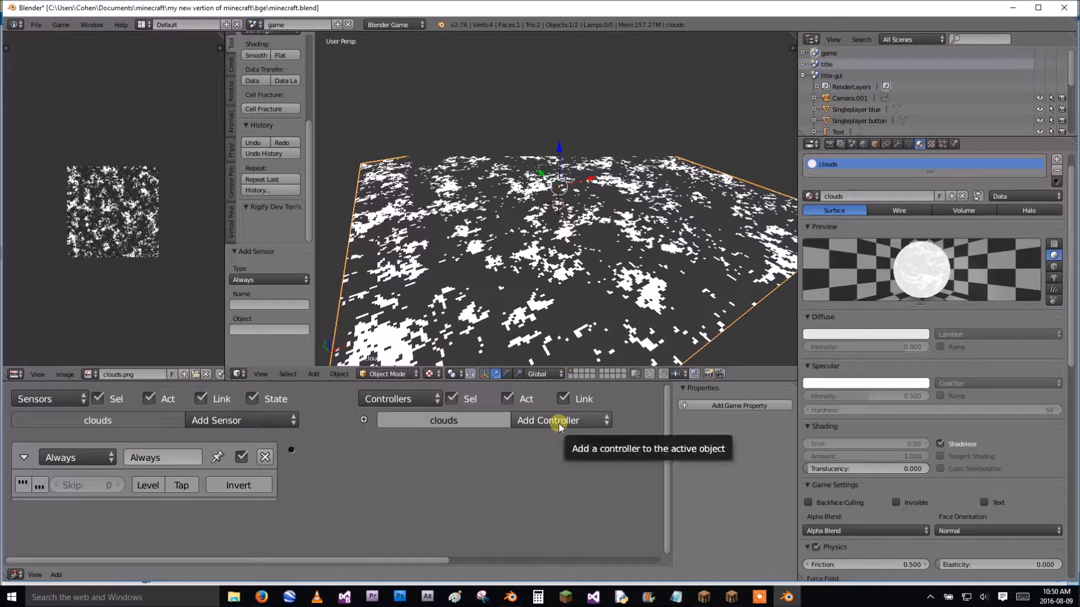
click(559, 423)
click(562, 439)
Step: Add a Motion actuator to the clouds object and link the Always sensor, And controller and Motion actuator in sequence
middle_drag(627, 455, 470, 433)
click(576, 421)
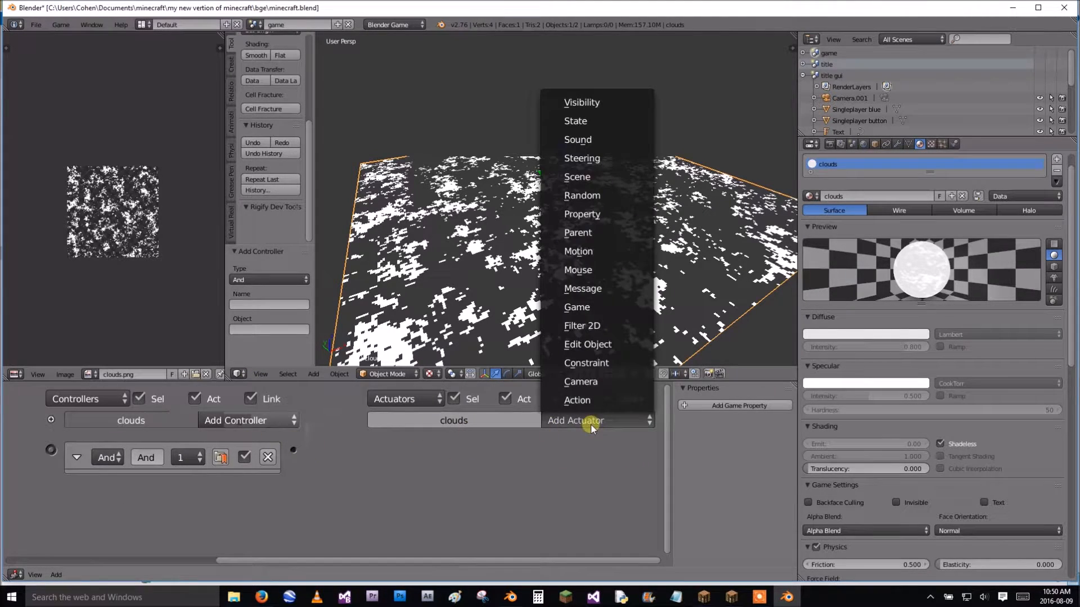
click(609, 251)
drag(293, 450, 373, 450)
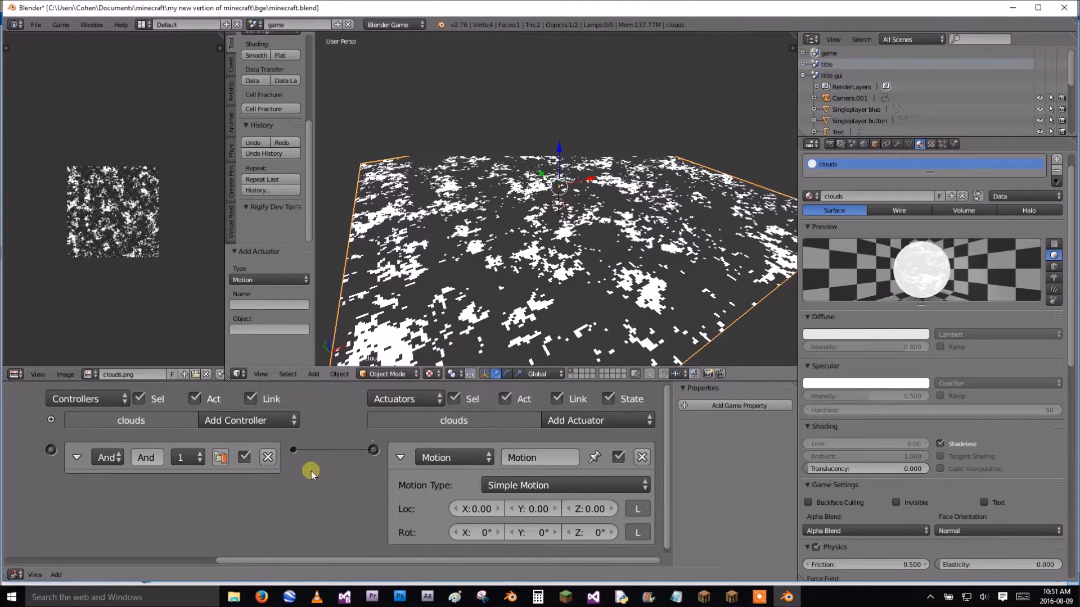
middle_drag(311, 471, 585, 466)
drag(328, 446, 329, 445)
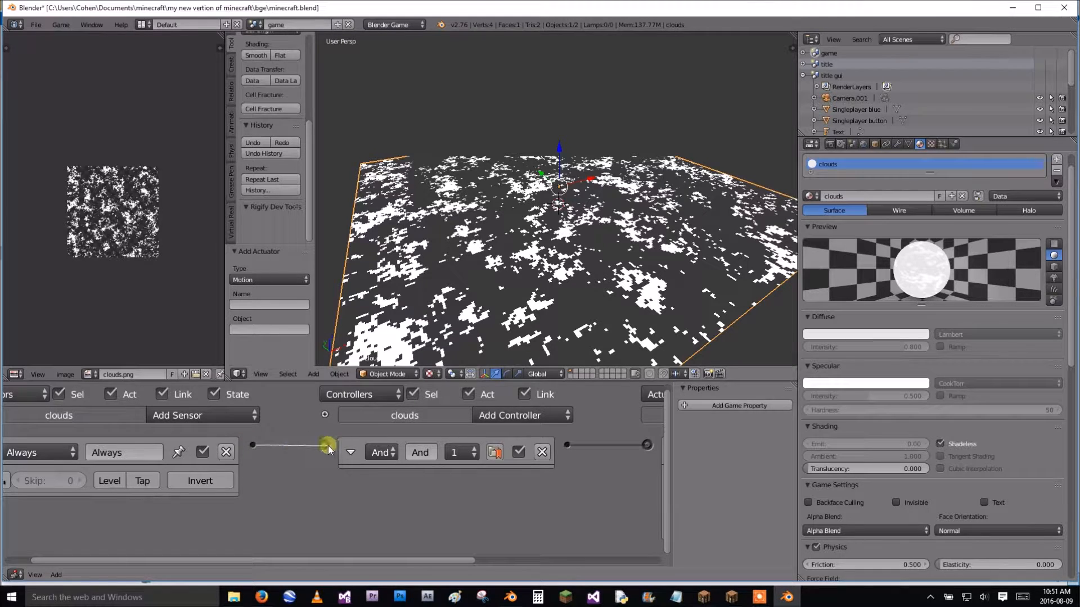
Step: Collapse the Always, And and Motion logic bricks, and run a brief game preview of the clouds
ctrl+scroll(112, 441, left, 2)
click(24, 453)
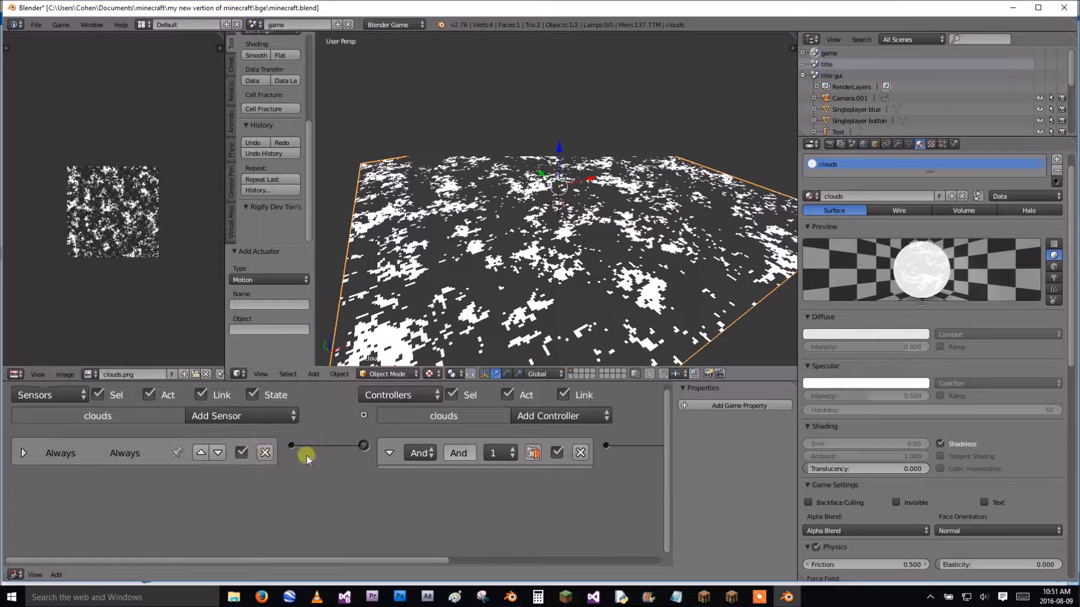
click(398, 454)
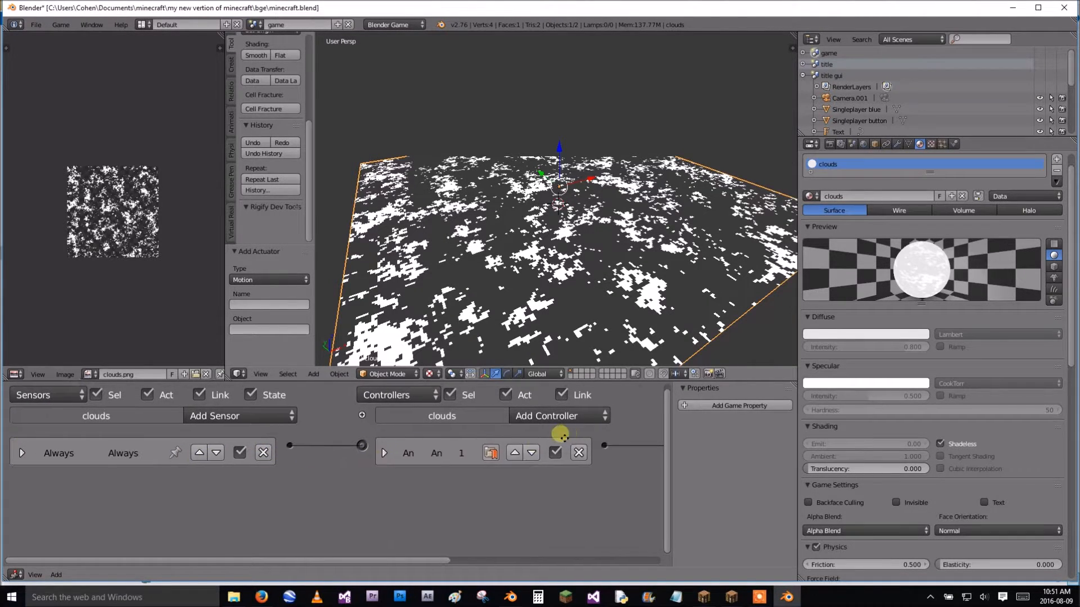
middle_drag(562, 448, 268, 446)
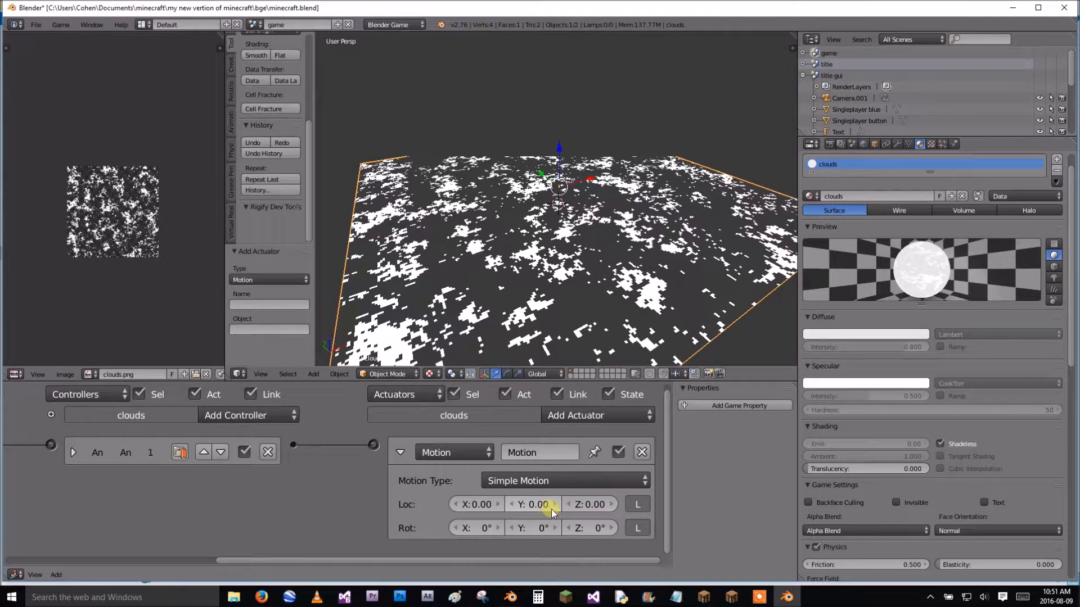
click(400, 453)
key(p)
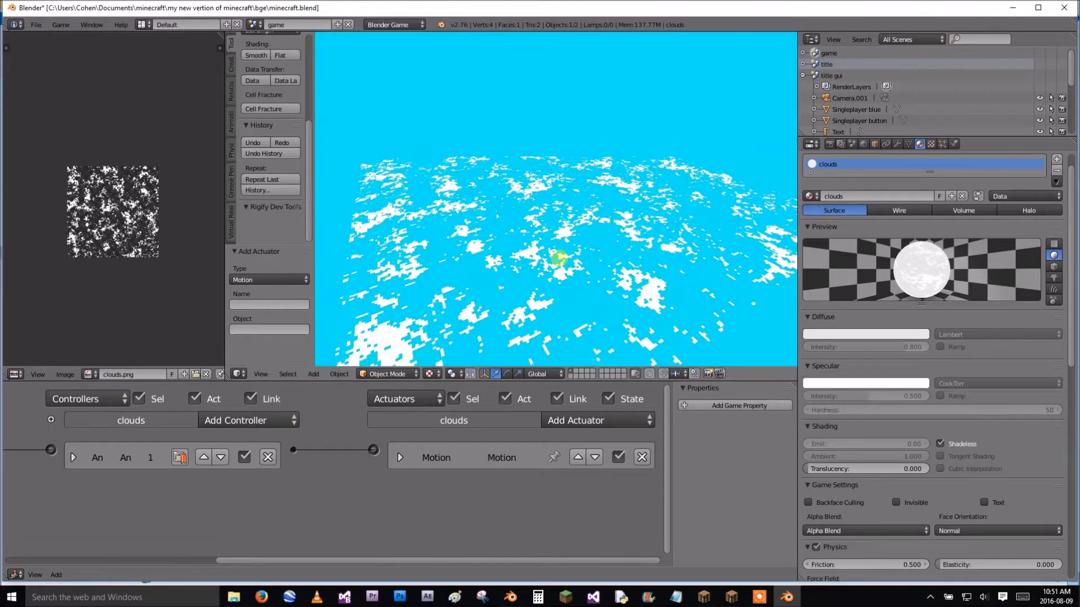
key(Escape)
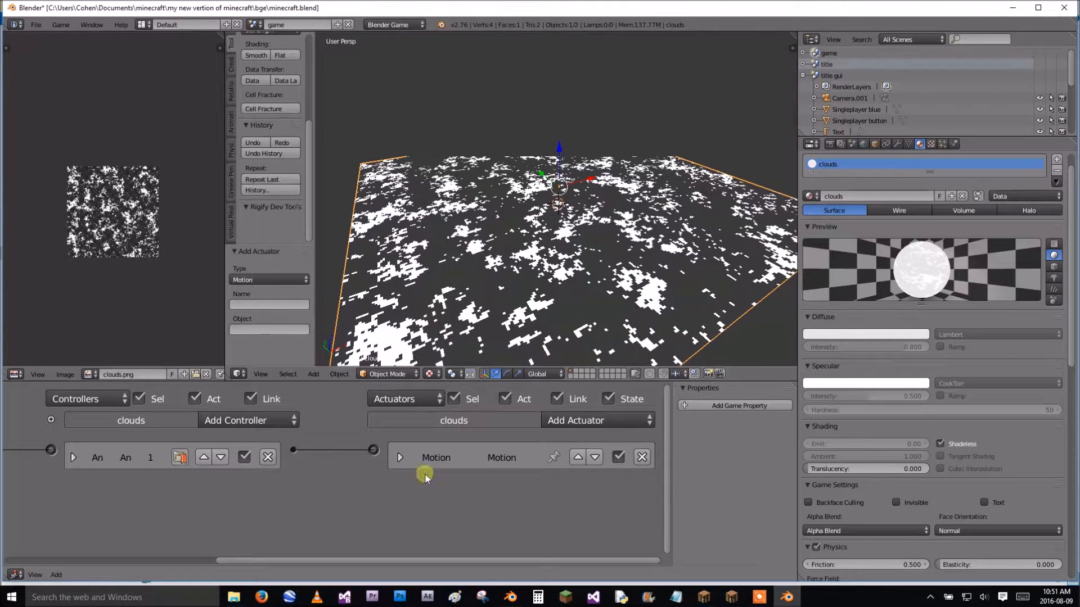
Step: Set the Motion actuator's Y location to 0.05 and preview the cloud movement in the game, including from the camera view
click(401, 458)
click(536, 509)
text(0.1)
key(BackSpace)
text(05)
key(Return)
key(p)
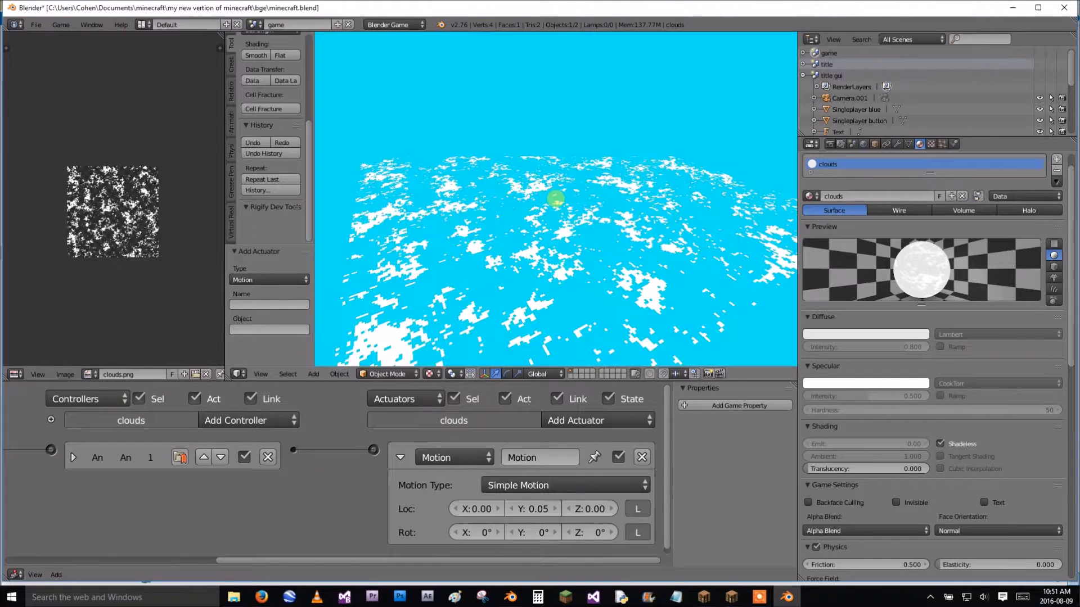
key(Escape)
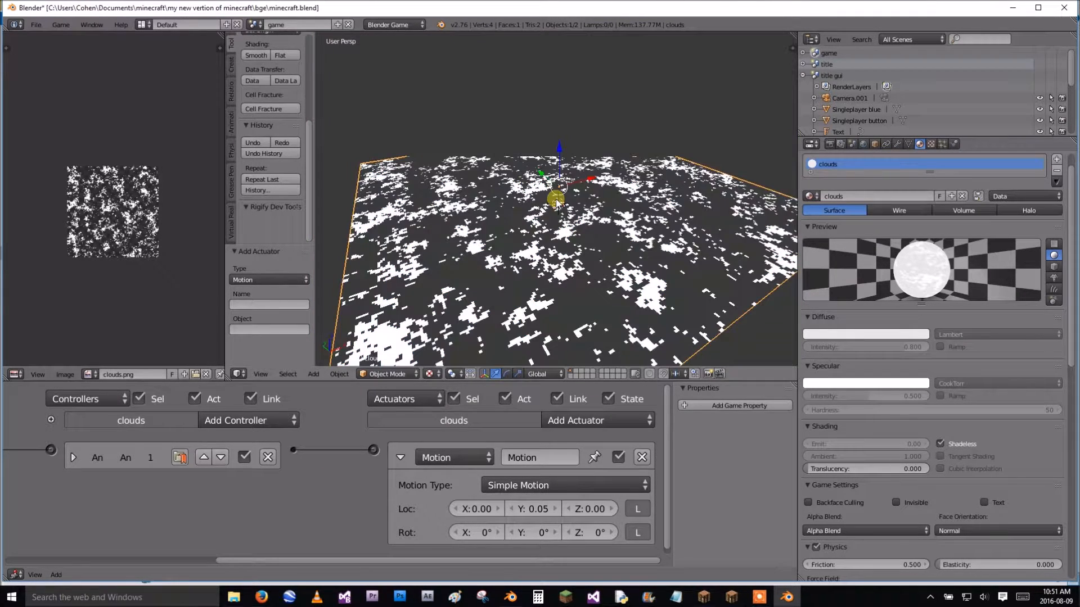
key(p)
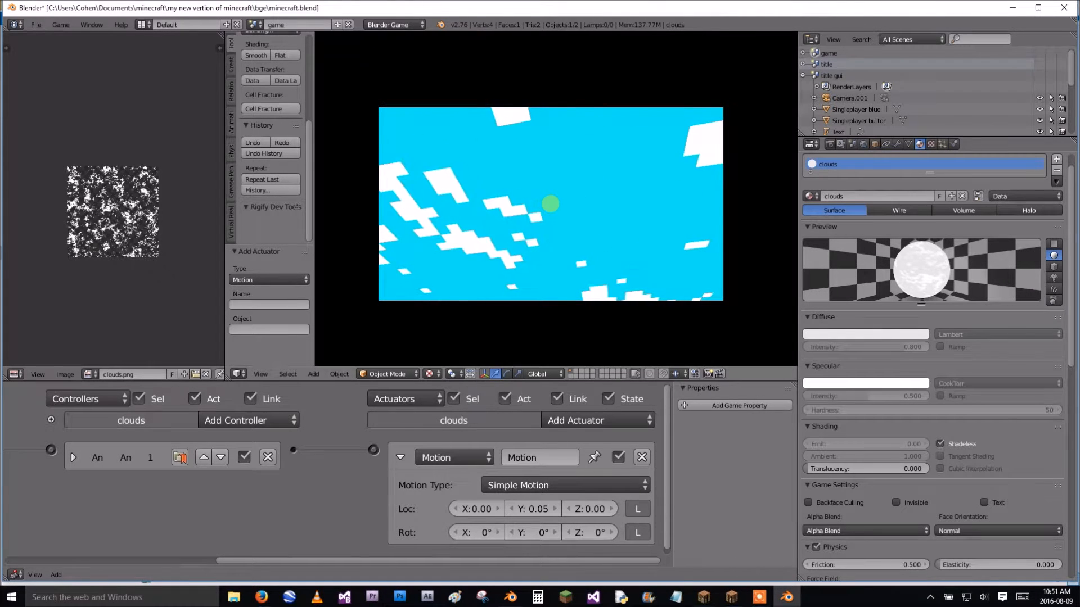
key(Escape)
Step: Set the Motion actuator's Y location to 0.01 and preview the clouds from the camera view
click(538, 509)
text(0.01)
key(Return)
key(p)
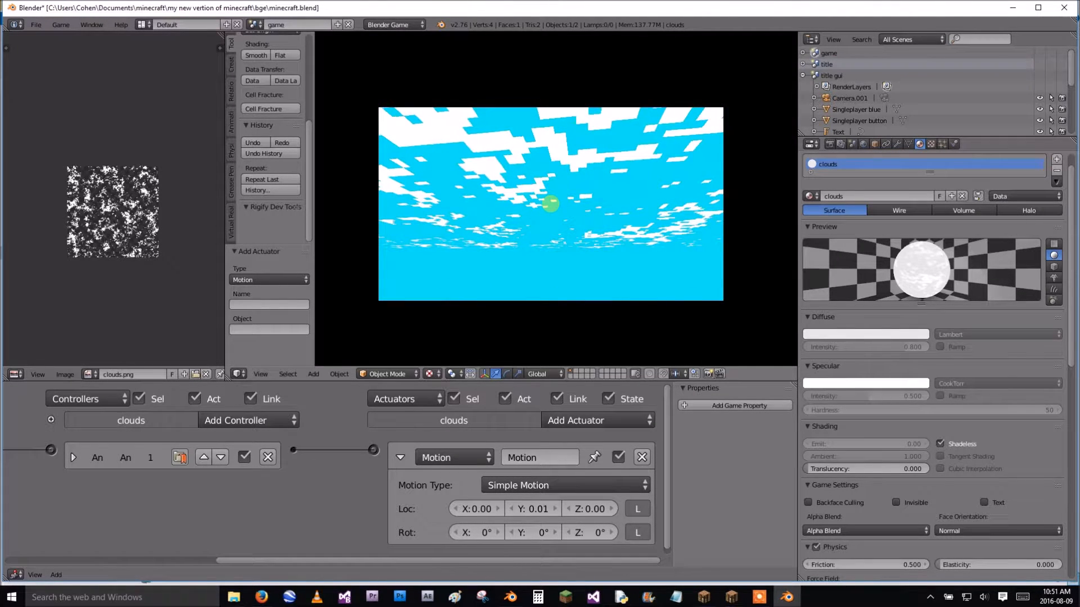
key(Escape)
key(p)
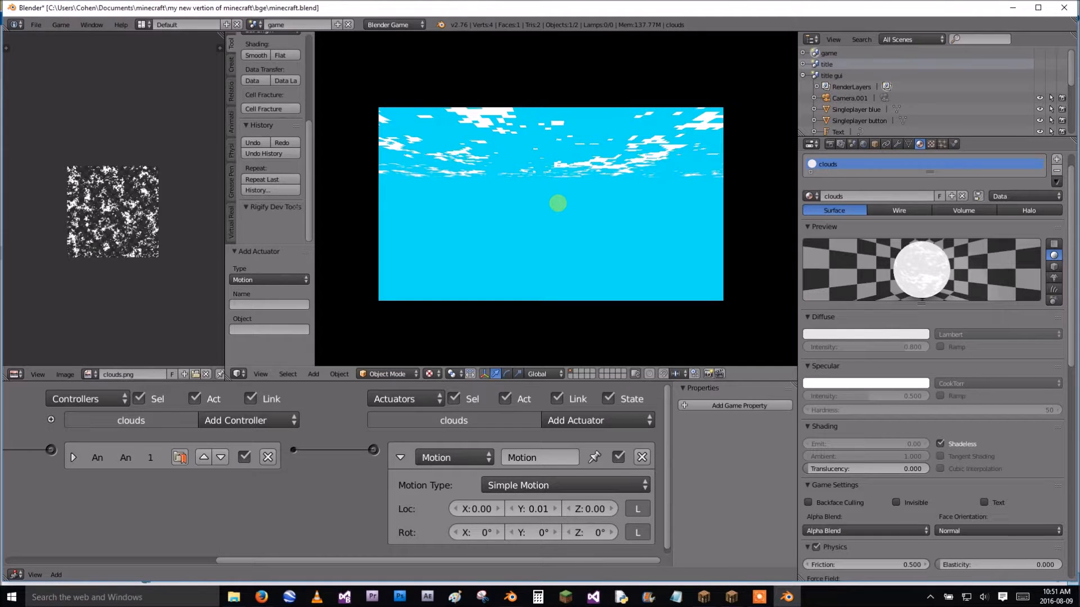
key(Escape)
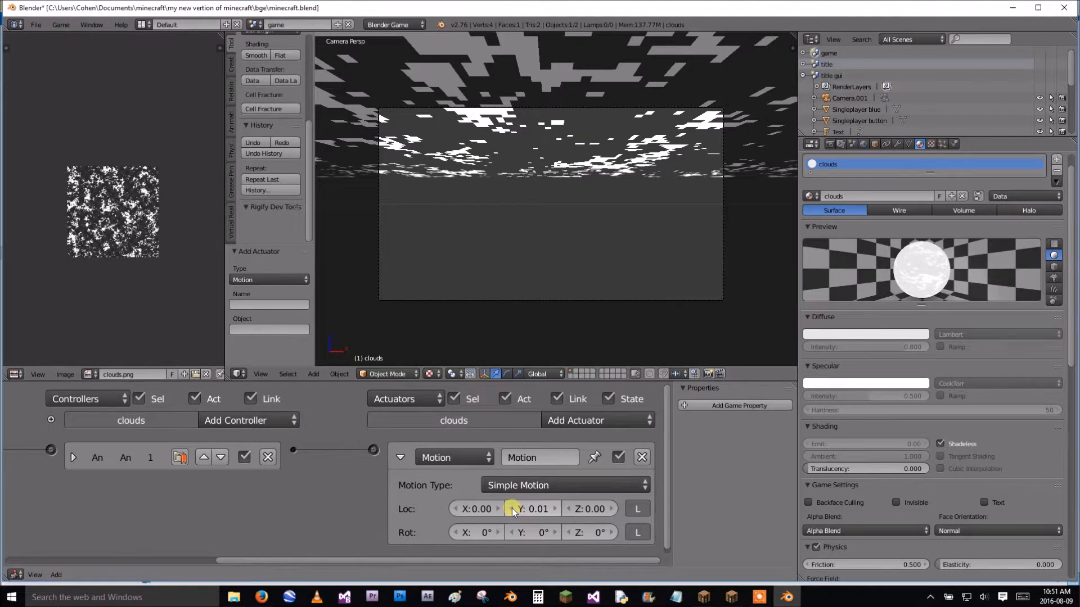
click(537, 509)
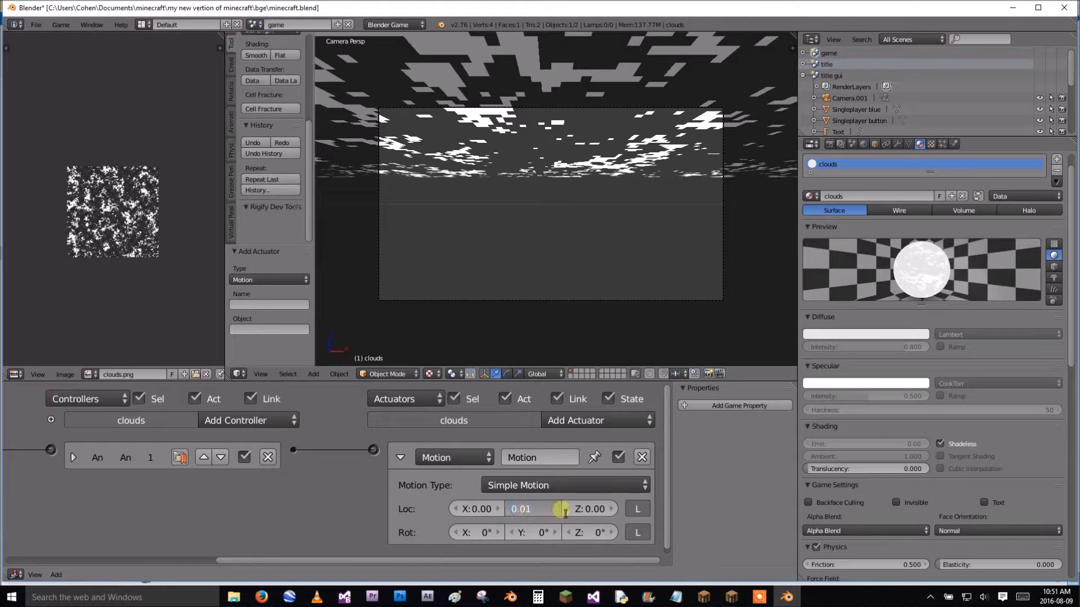
text(-)
drag(555, 508, 423, 506)
key(BackSpace)
key(Escape)
Step: Set the Motion actuator's Y location to 0
click(521, 506)
click(539, 507)
text(0)
key(Return)
Step: Set the Motion actuator's X location to -0.10 and preview the cloud movement in the game
click(455, 509)
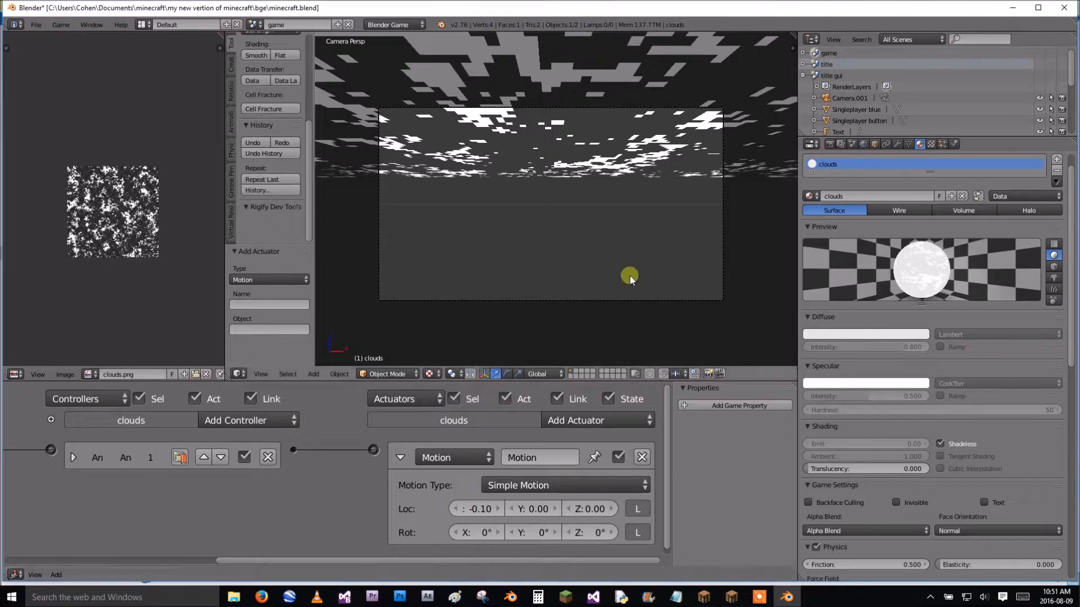
key(p)
key(Escape)
Step: Set the Motion actuator's X location to -0.01 and preview the cloud movement in the game
click(475, 509)
text(1)
key(Return)
key(p)
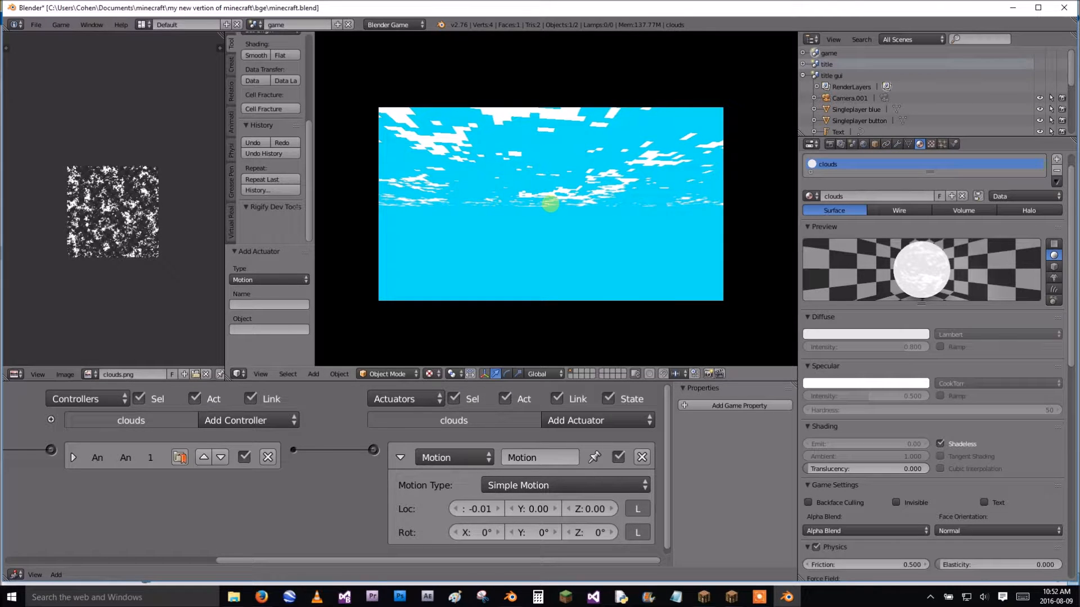
key(Escape)
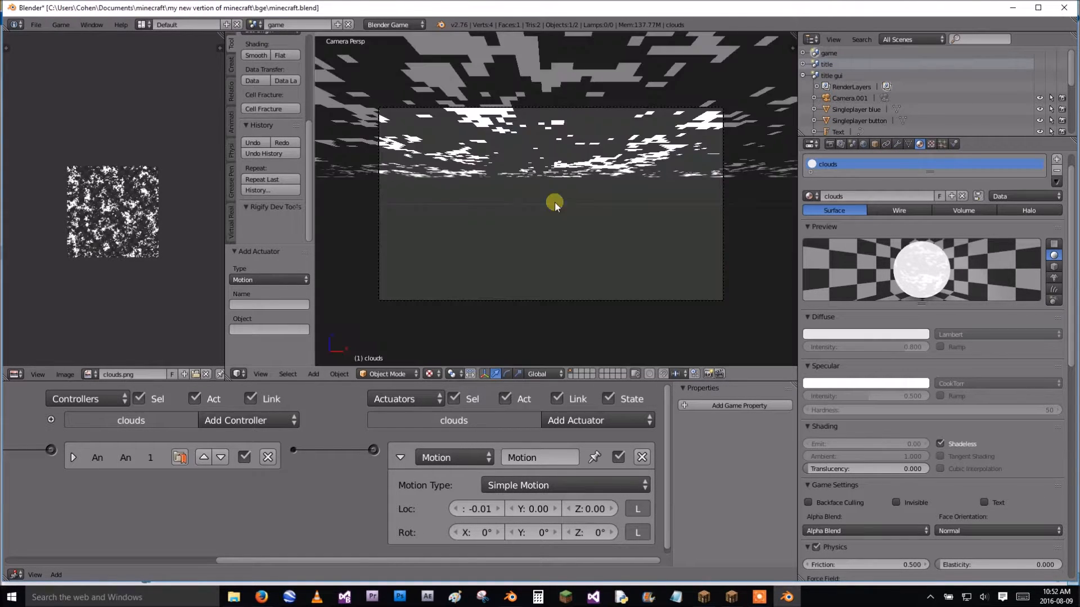
Step: Collapse the Motion actuator and save the minecraft.blend file
click(35, 25)
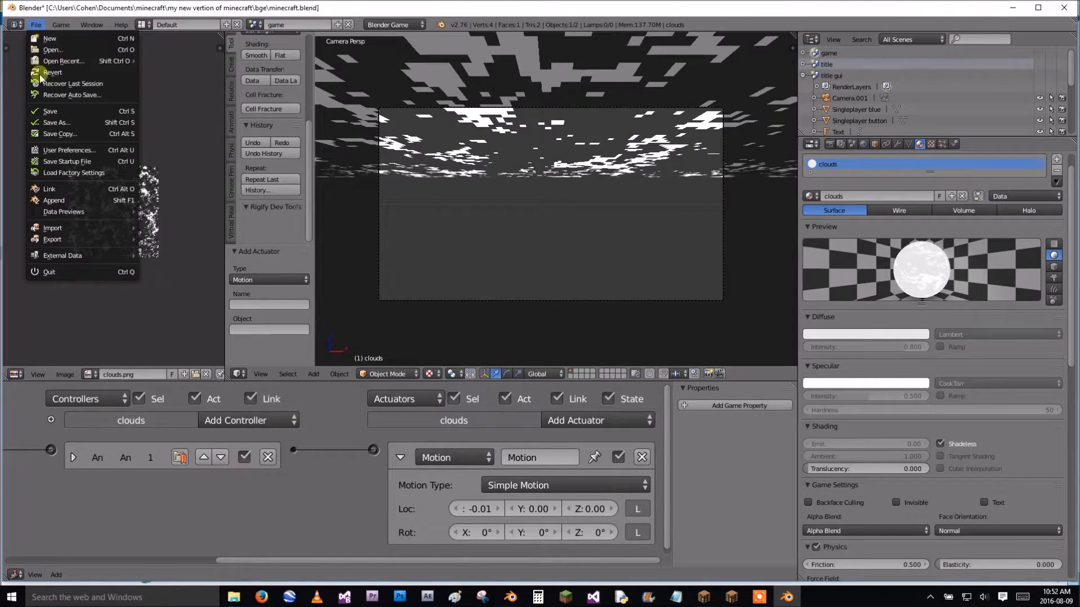
click(51, 110)
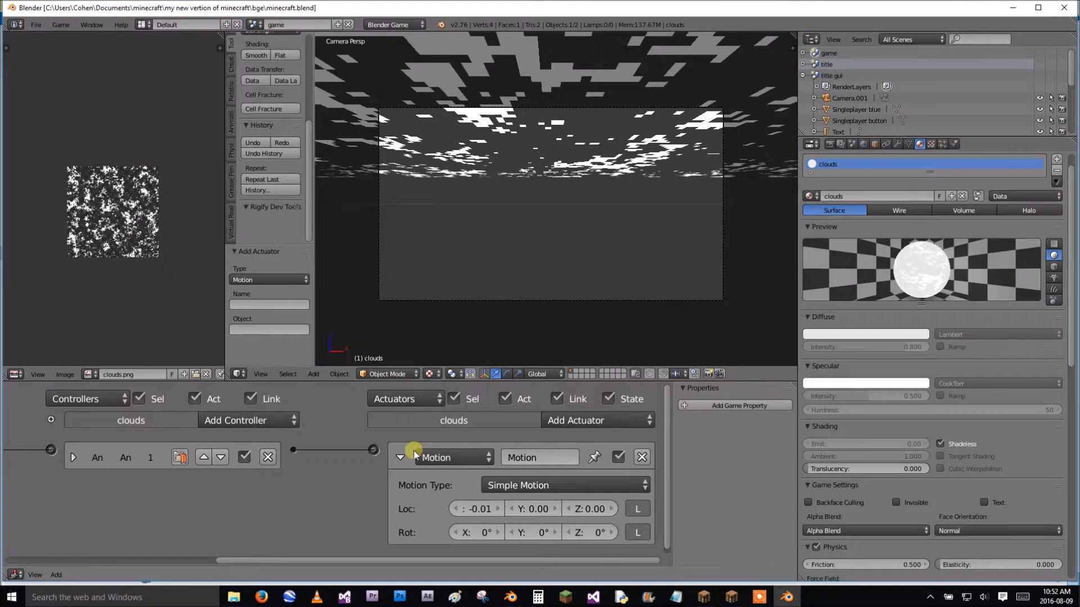
click(401, 457)
ctrl+scroll(374, 471, left, 5)
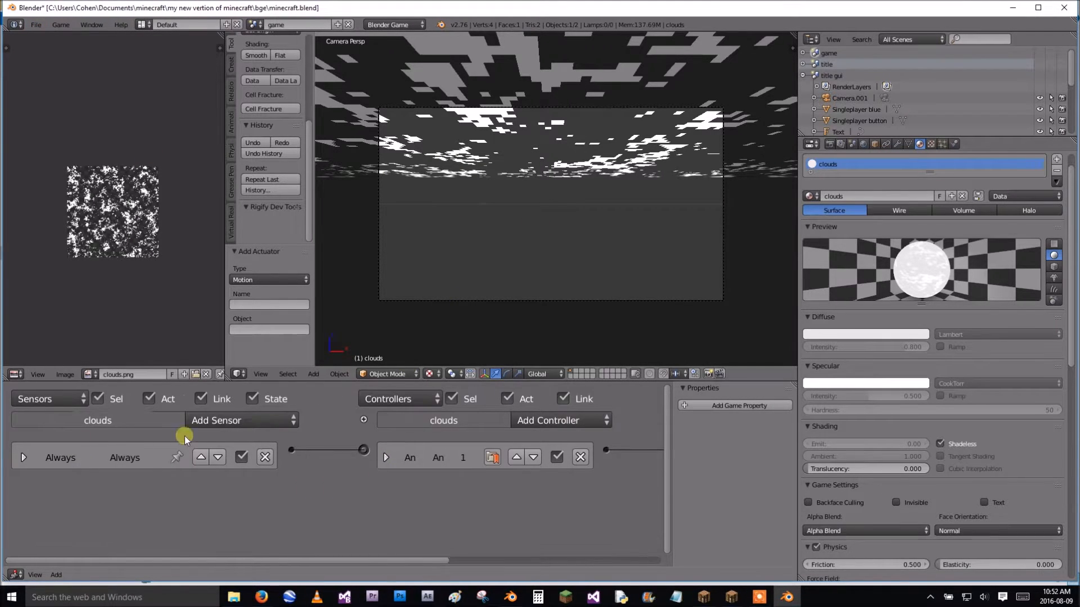
click(37, 25)
click(53, 116)
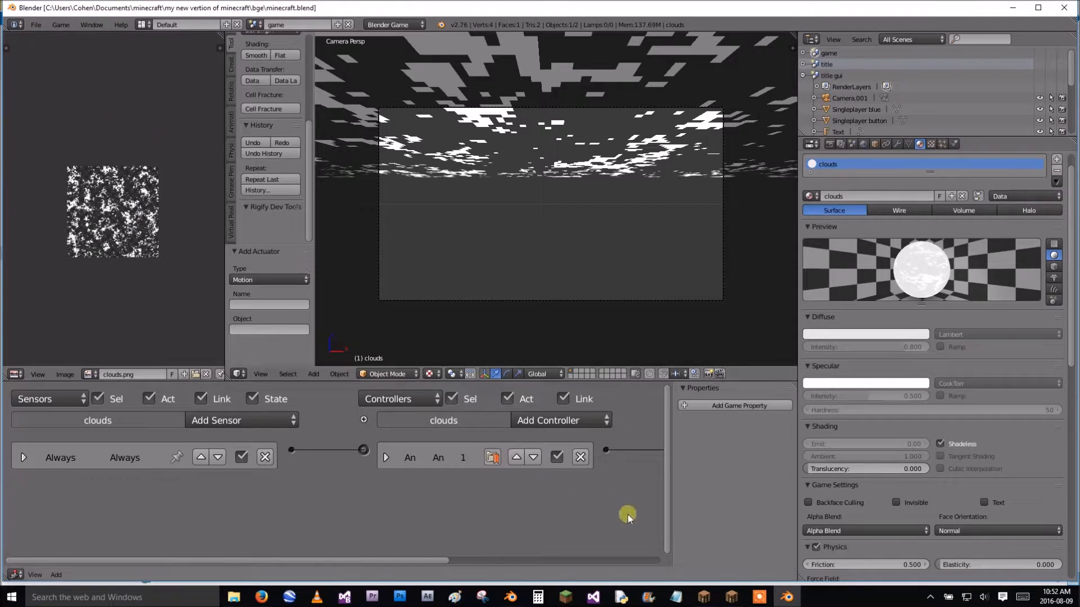
click(760, 598)
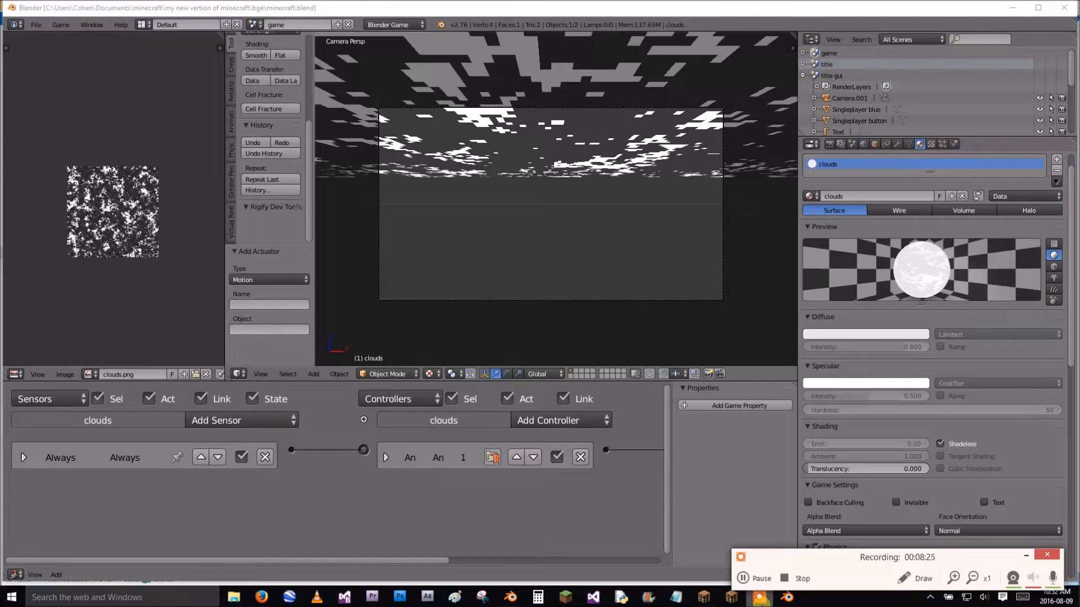
click(1025, 556)
Step: Switch to the Minecraft 1.9 window, look through the world list and start creating a new world
click(730, 594)
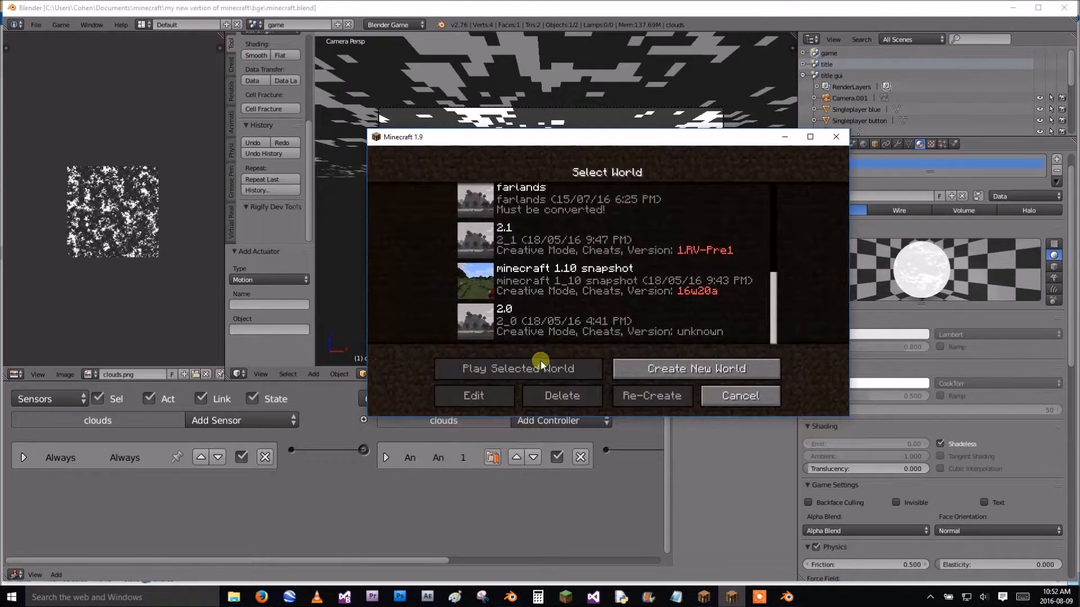
scroll(545, 306, up, 5)
scroll(558, 309, up, 2)
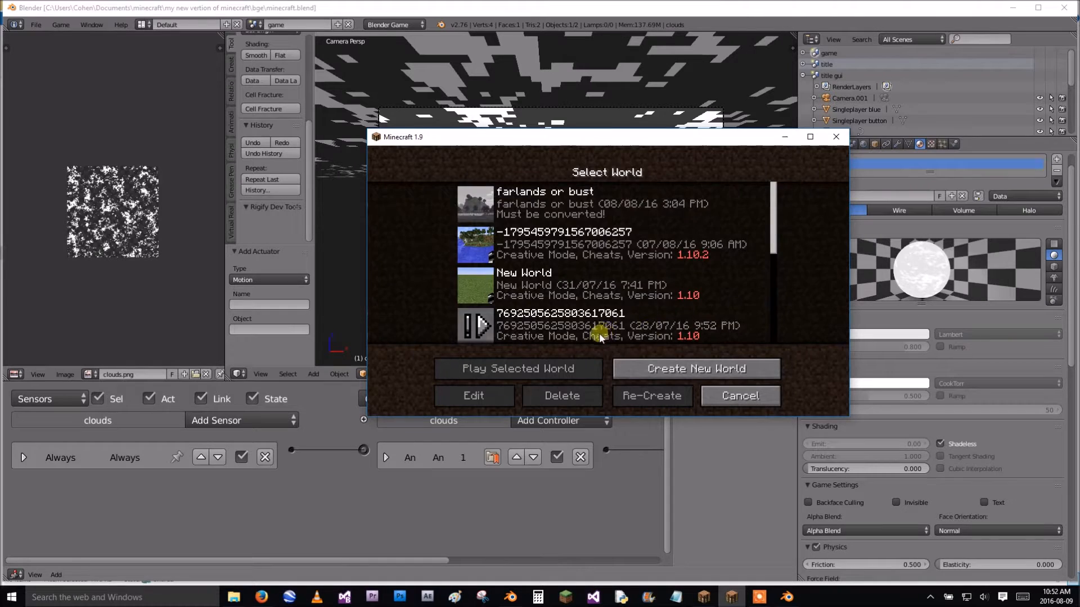
scroll(597, 335, down, 5)
click(653, 368)
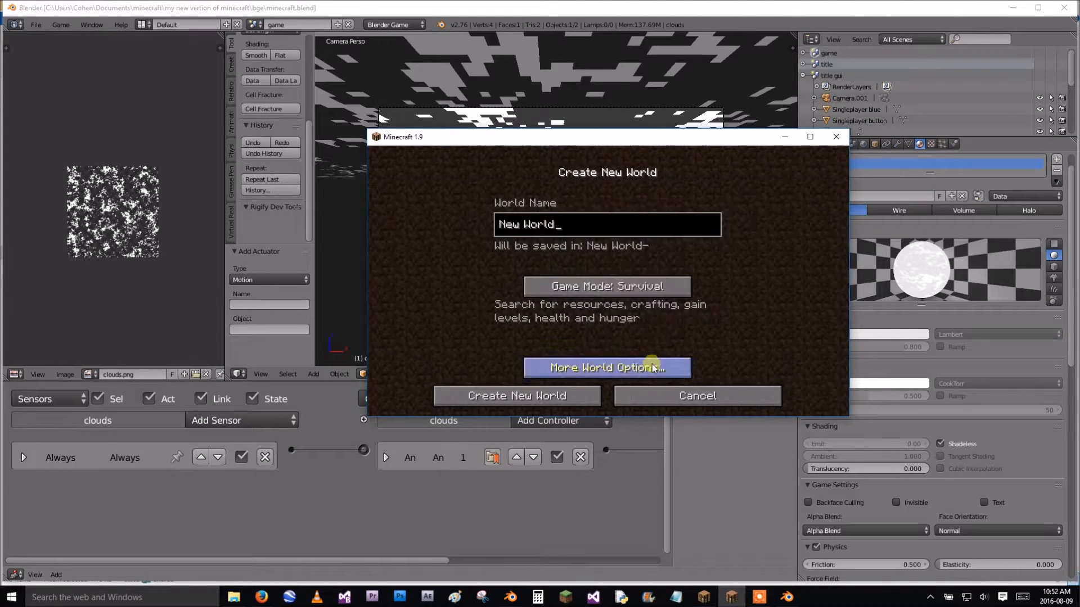
Step: Replace the default name of the new world with "tutorial"
key(BackSpace)
key(BackSpace)
key(BackSpace)
key(BackSpace)
key(BackSpace)
key(BackSpace)
key(BackSpace)
key(BackSpace)
key(BackSpace)
text(tutorial)
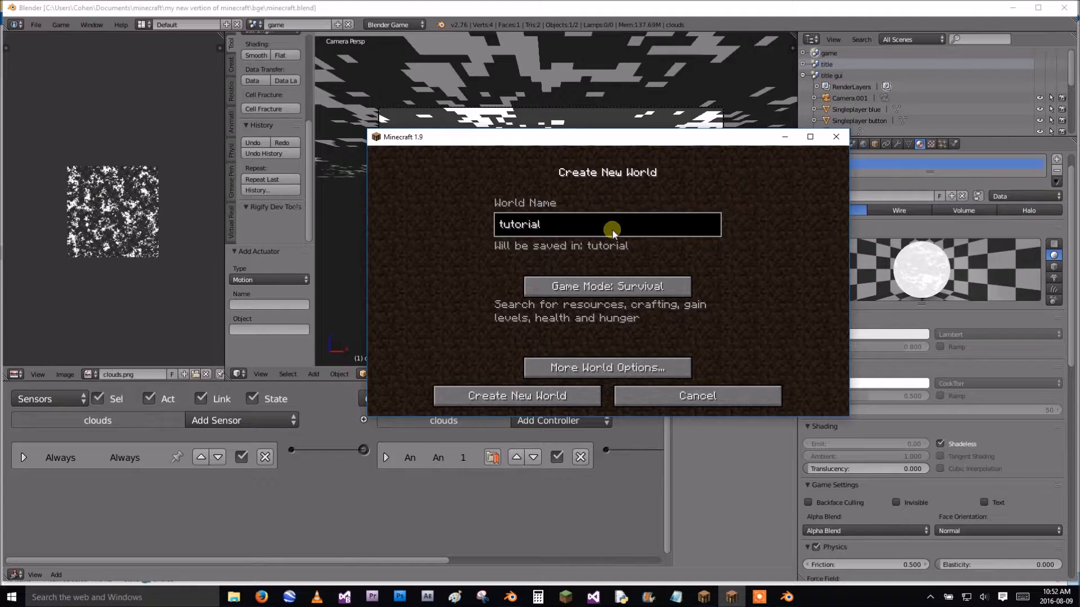
Step: Switch the new world's game mode to Creative, review the additional world options and create the world
click(616, 285)
click(627, 367)
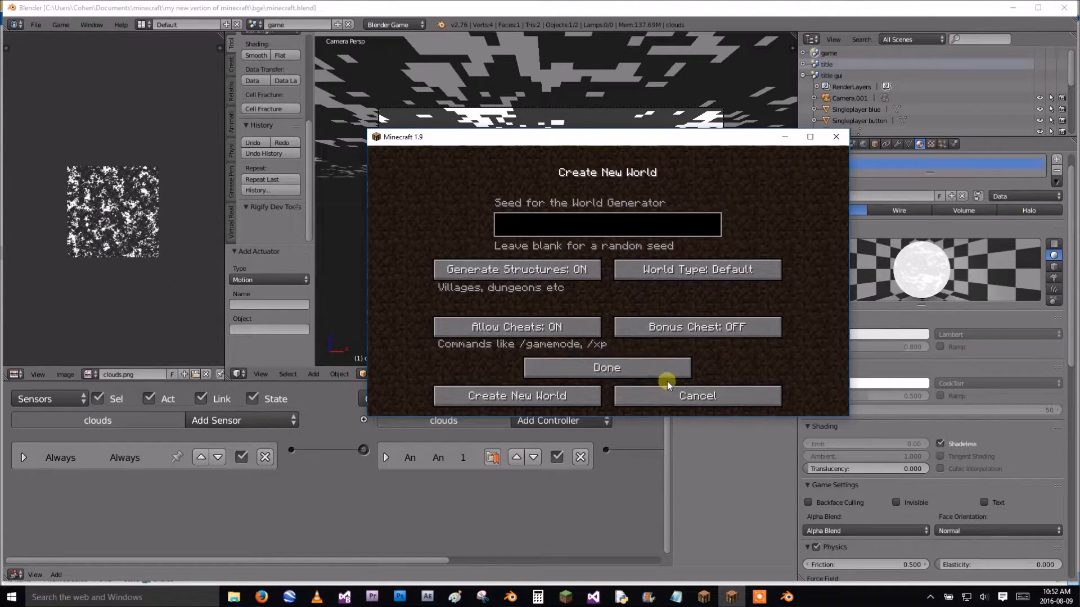
click(629, 367)
click(506, 391)
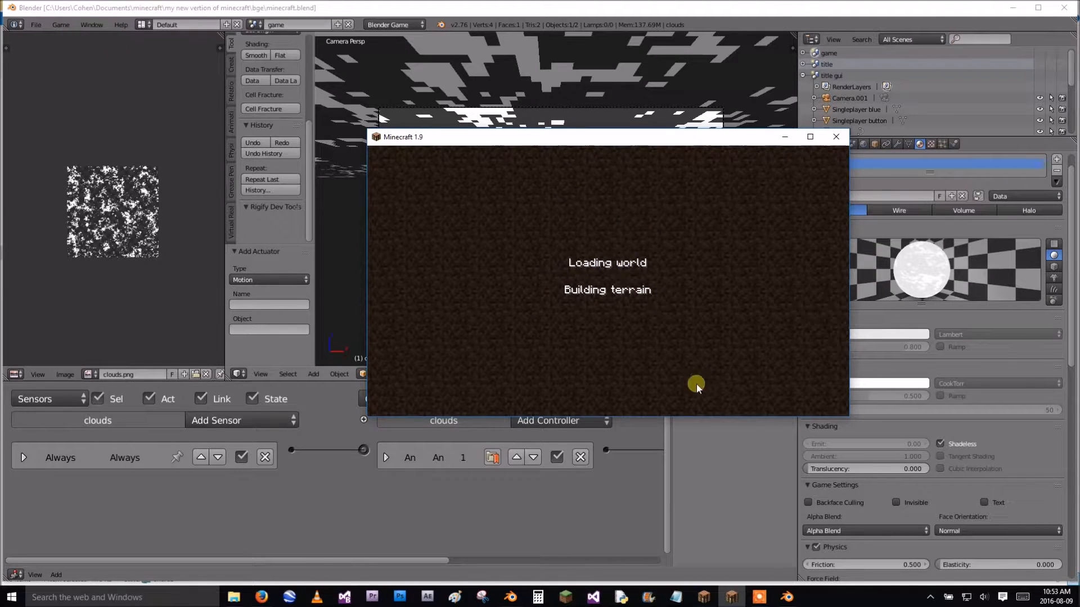
Step: Return from the game menu to play in the newly created Minecraft world
click(759, 597)
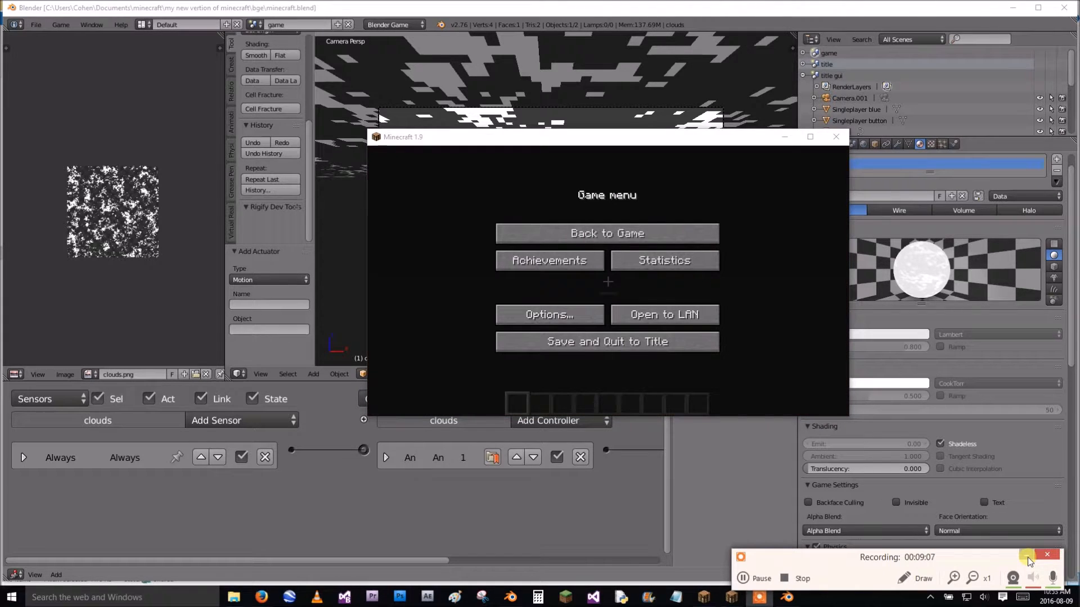
click(1028, 558)
click(632, 232)
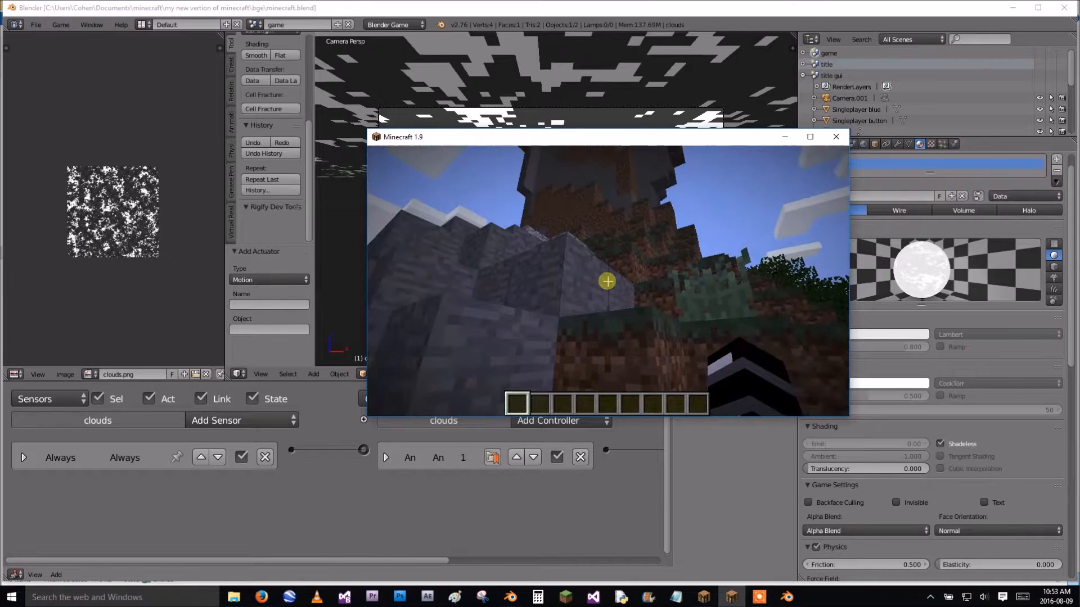
text(/tp 2500000)
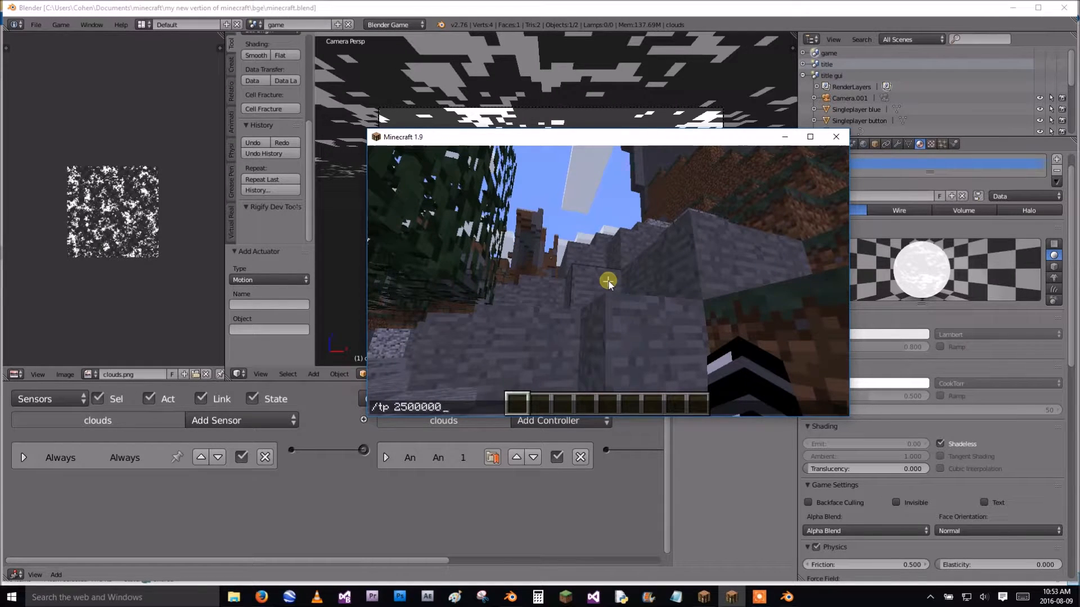
key(BackSpace)
key(BackSpace)
key(BackSpace)
key(BackSpace)
key(BackSpace)
key(BackSpace)
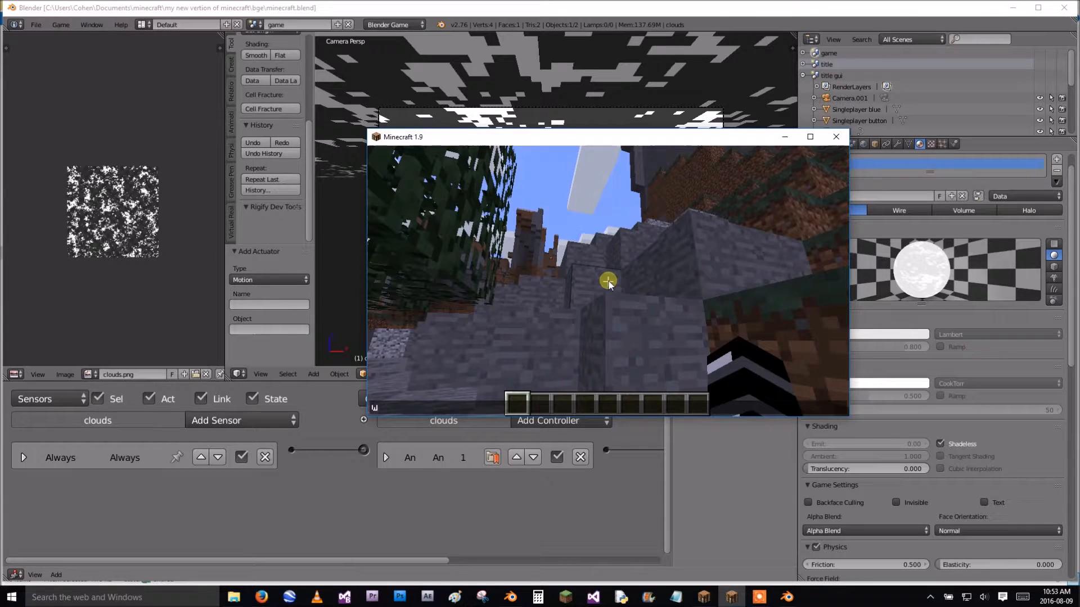
Step: Shrink the Minecraft world's border with the command /worldborder set 5
key(Escape)
key(w)
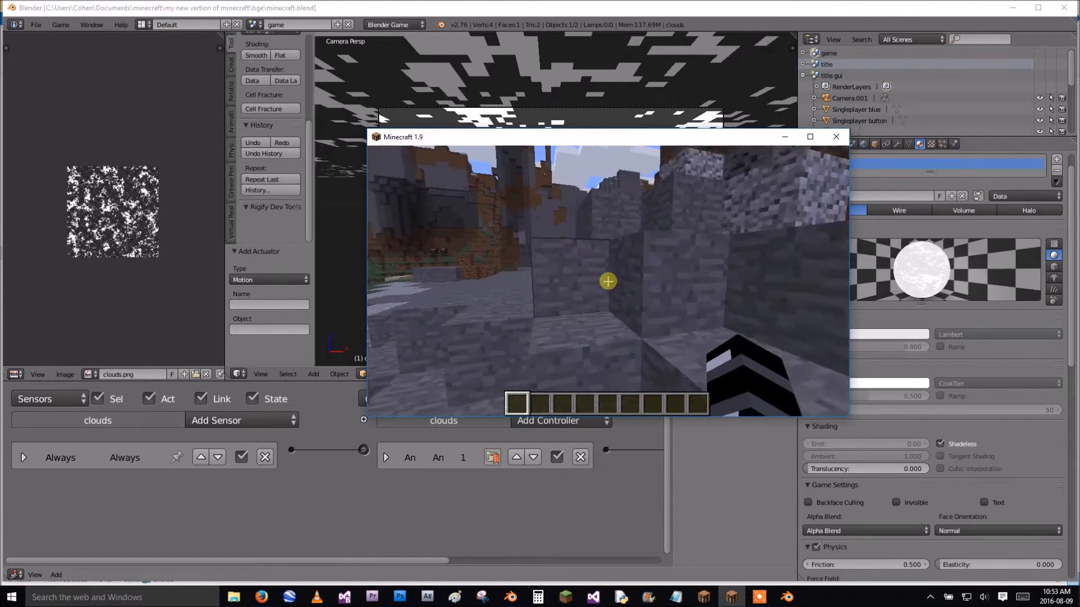
text(/worldborder set 5)
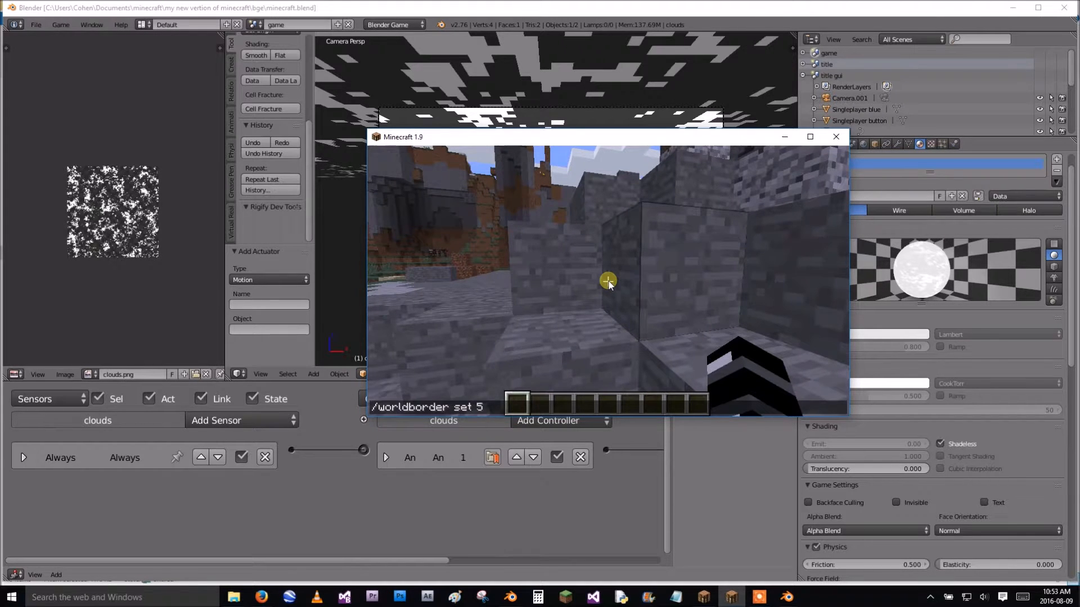
key(Return)
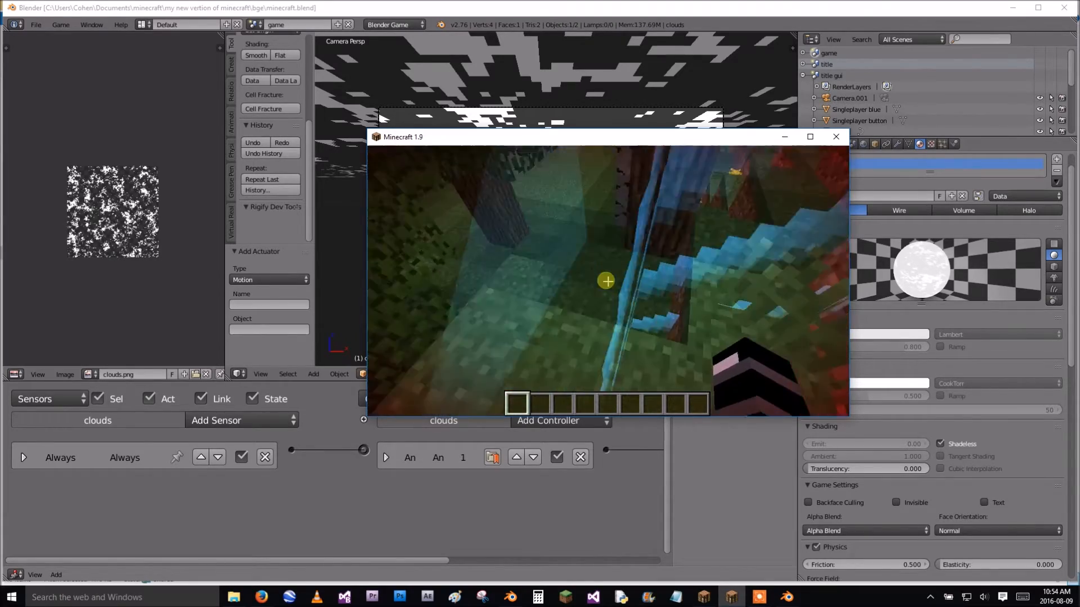
Step: Walk around inside the Minecraft world border to examine its walls from several angles, and close the game
key(w)
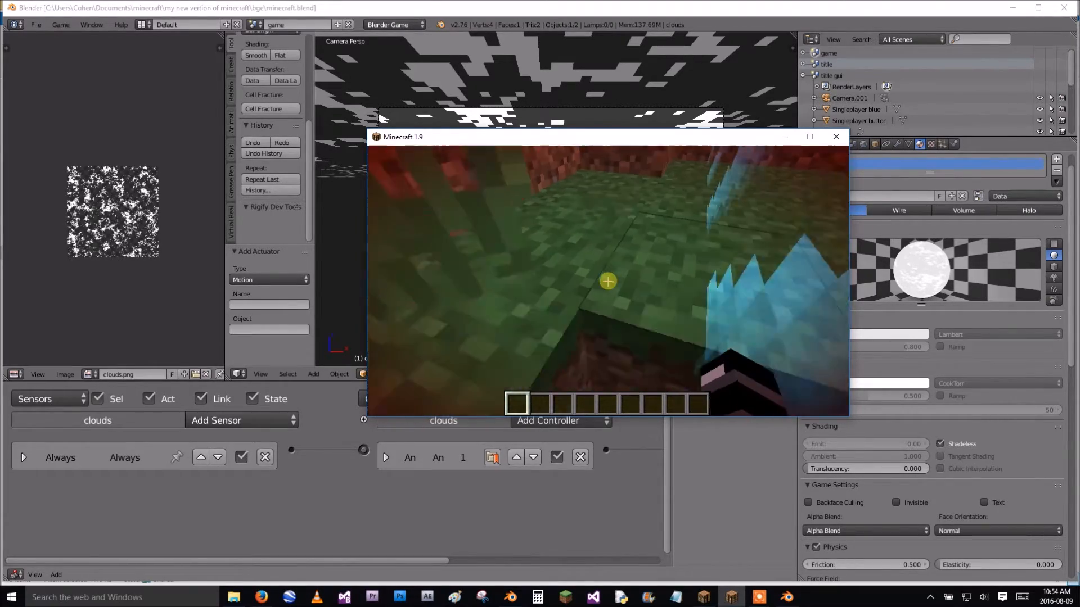
key(w)
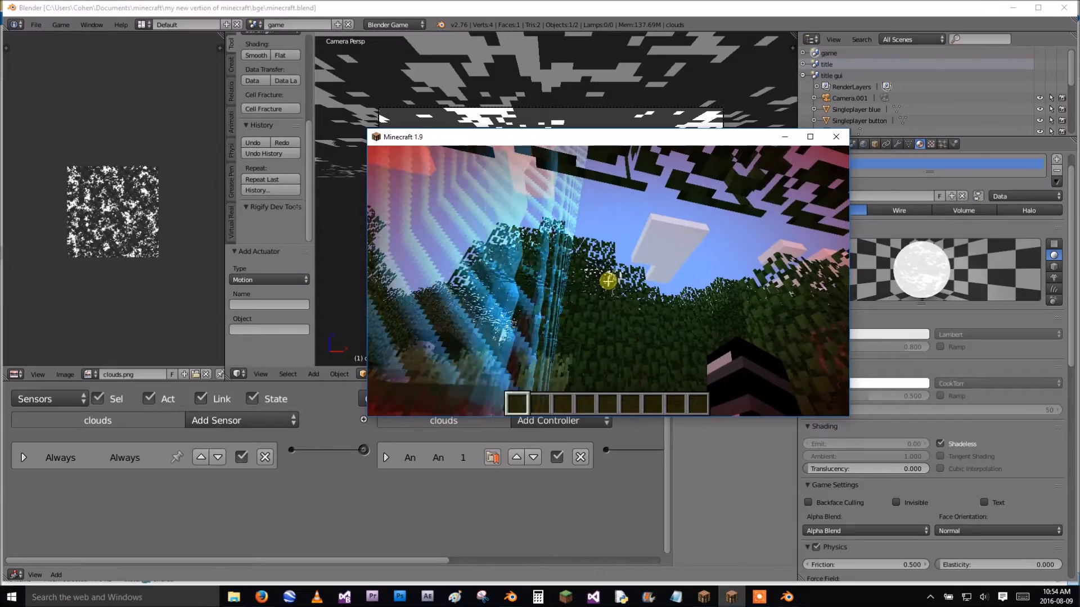
key(w)
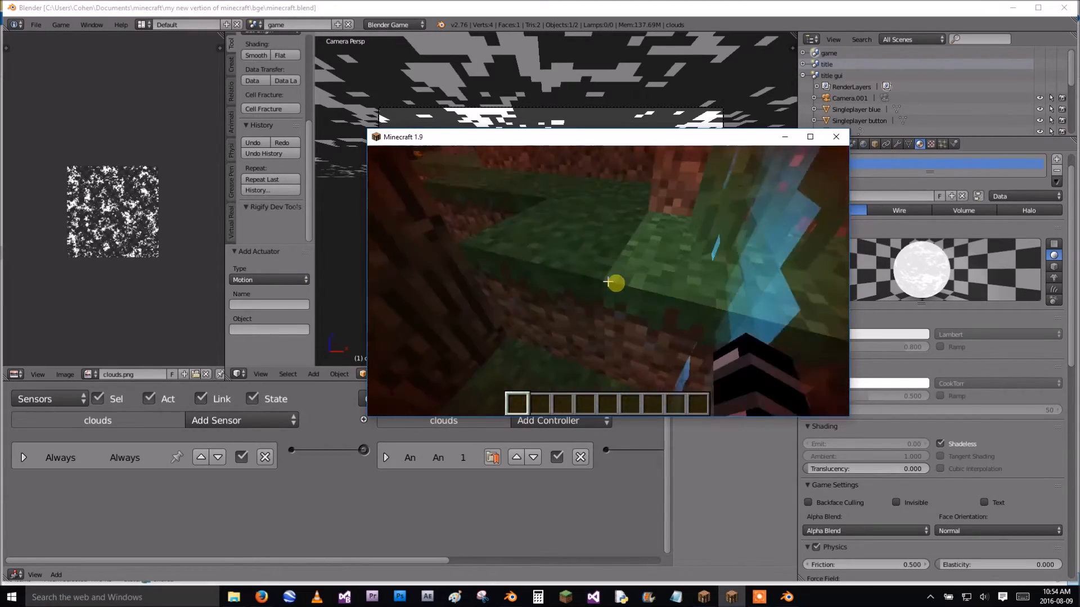
key(w)
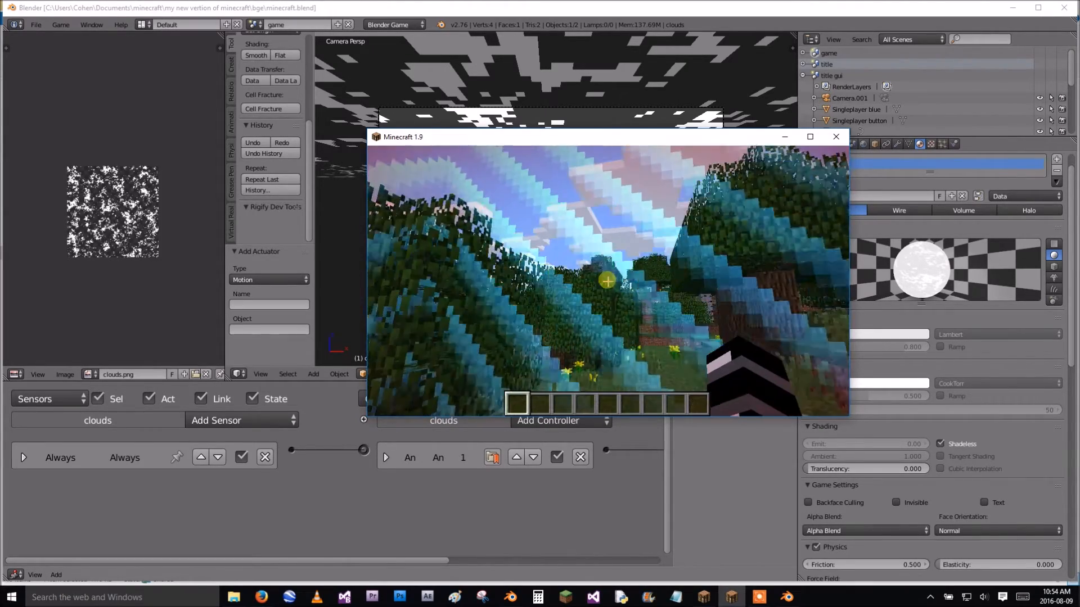
key(Escape)
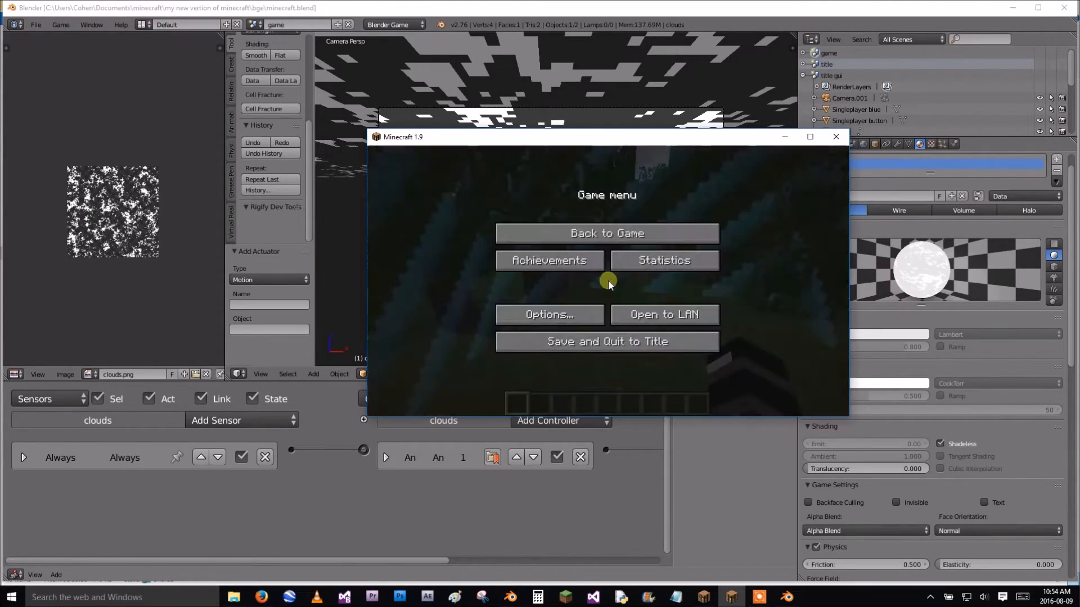
click(838, 142)
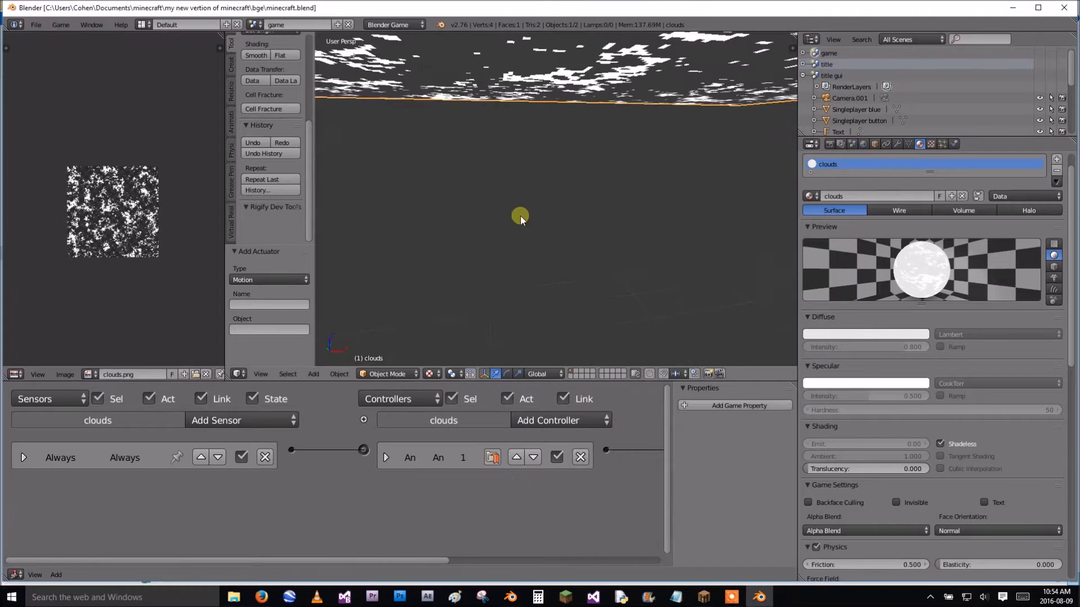
Step: Snap the 3D cursor to the scene's center in Blender and add a cube there
middle_drag(557, 227, 583, 246)
middle_drag(643, 249, 546, 258)
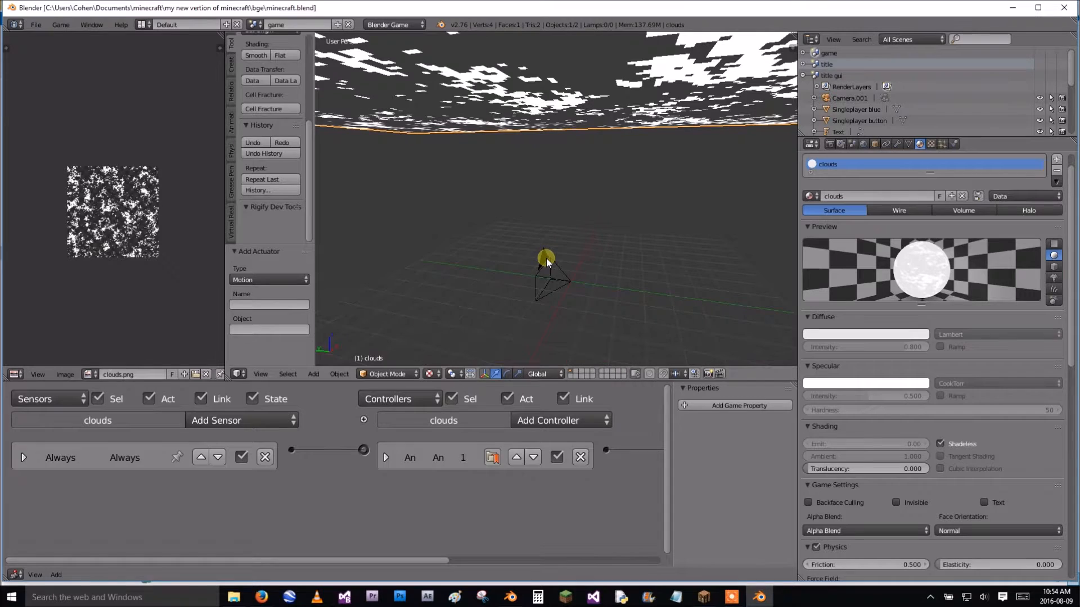
key(shift+s)
click(529, 306)
key(shift+a)
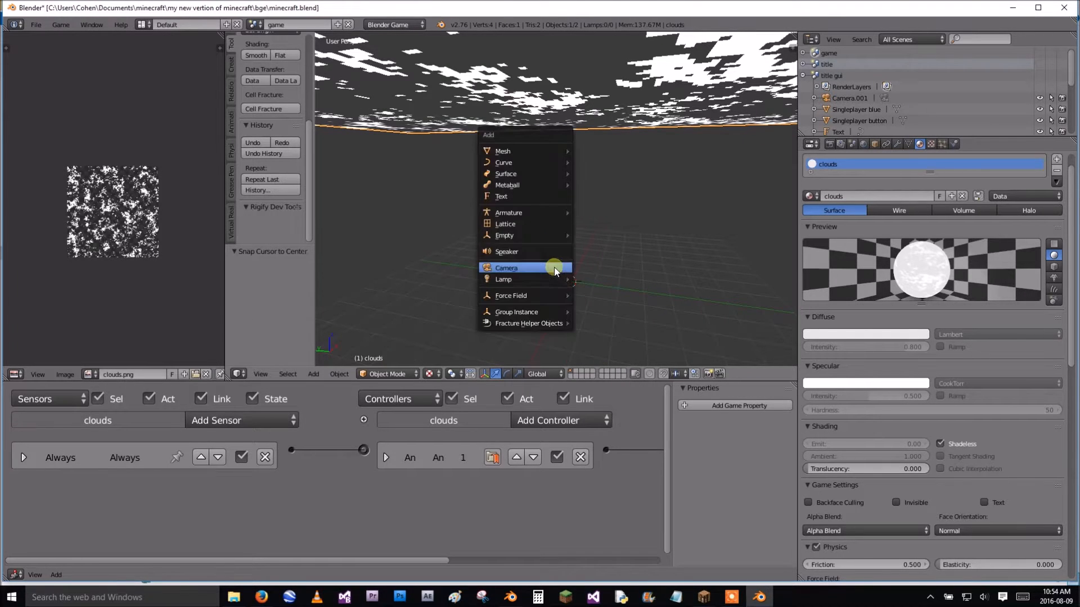
mouse_move(537, 150)
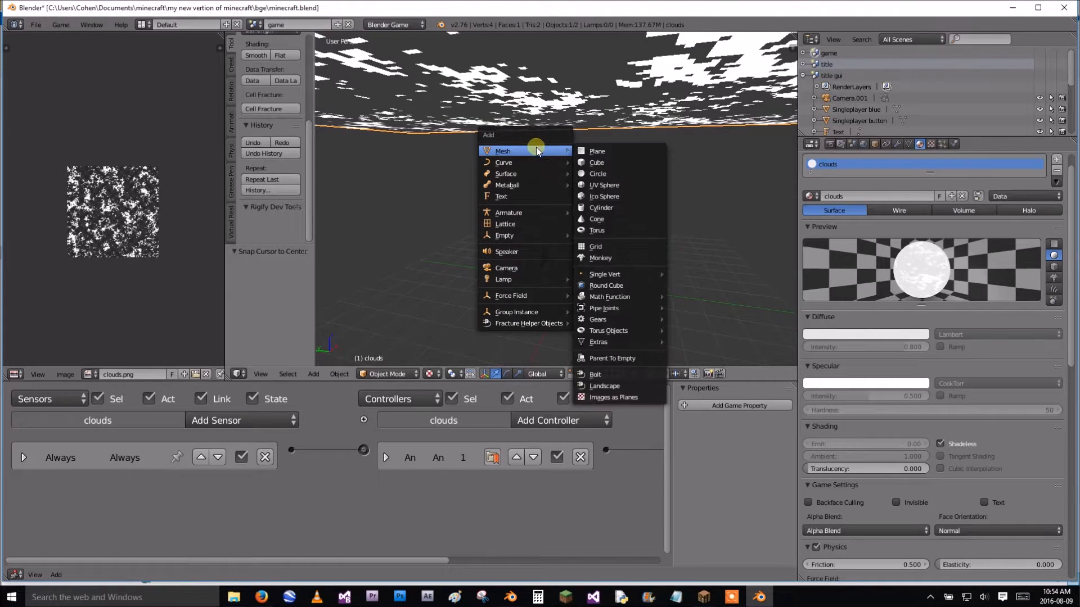
click(587, 166)
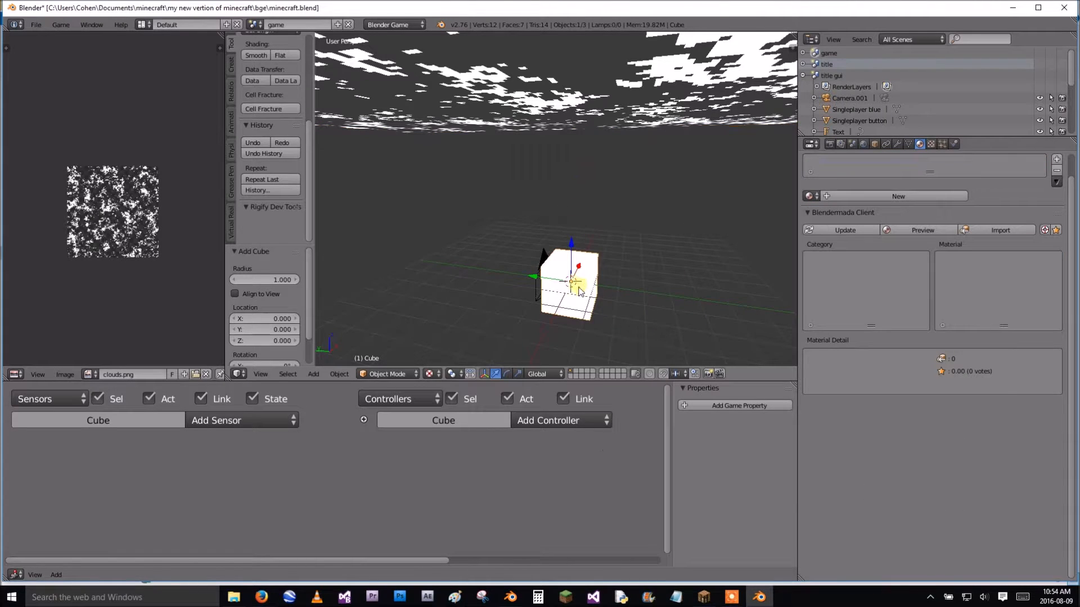
Step: Try to open the cube by deleting the vertices of its top and bottom faces
scroll(579, 290, down, 3)
scroll(580, 290, up, 5)
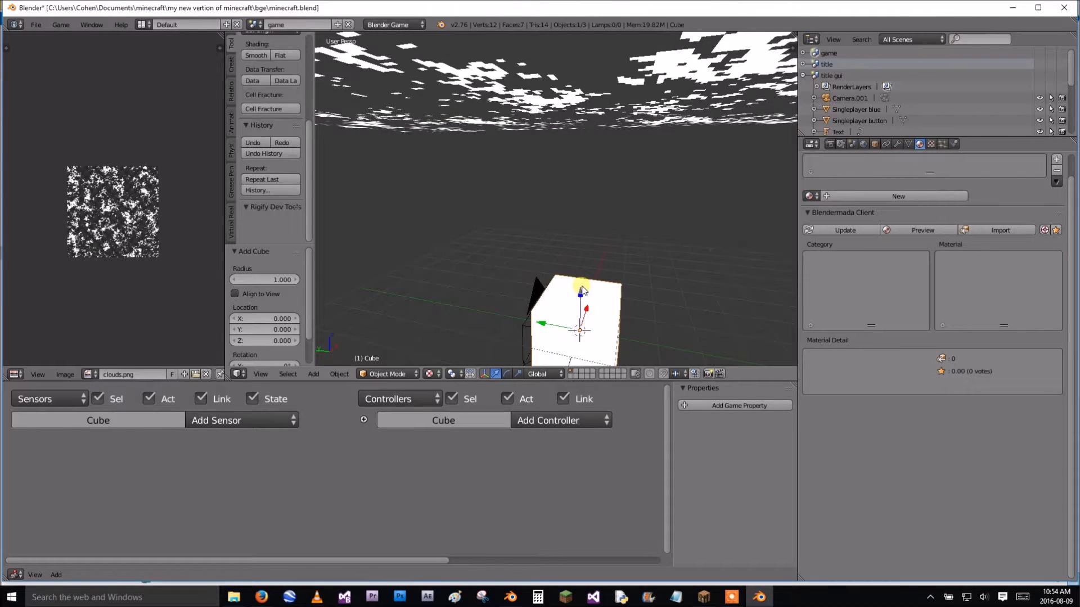
key(Tab)
click(571, 375)
right_click(591, 296)
middle_drag(591, 296, 607, 268)
shift+right_click(639, 64)
middle_drag(635, 56, 616, 128)
key(x)
click(625, 137)
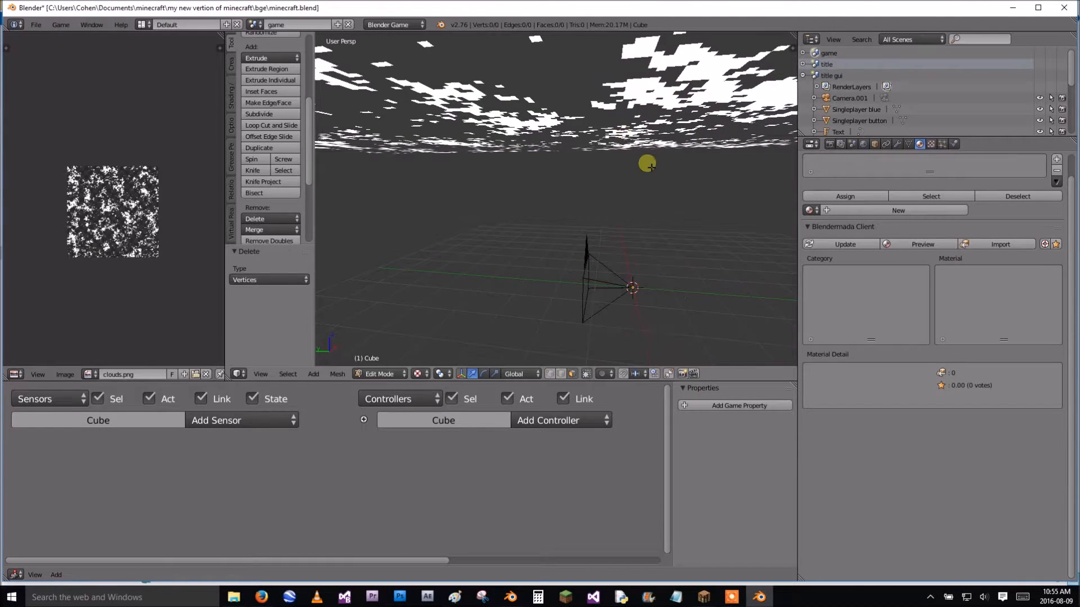
key(ctrl+z)
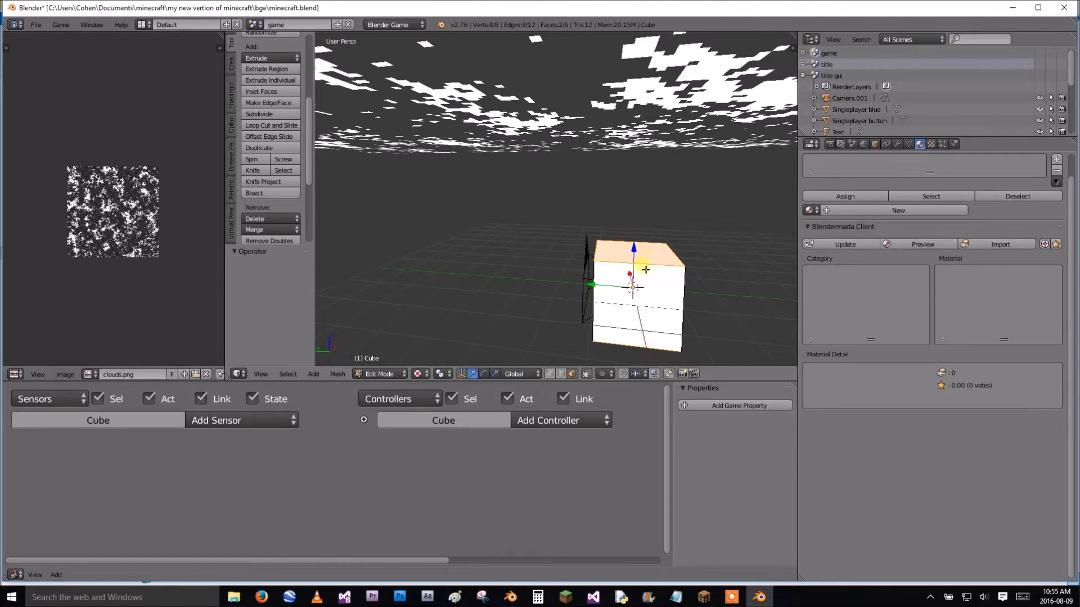
middle_drag(644, 272, 627, 253)
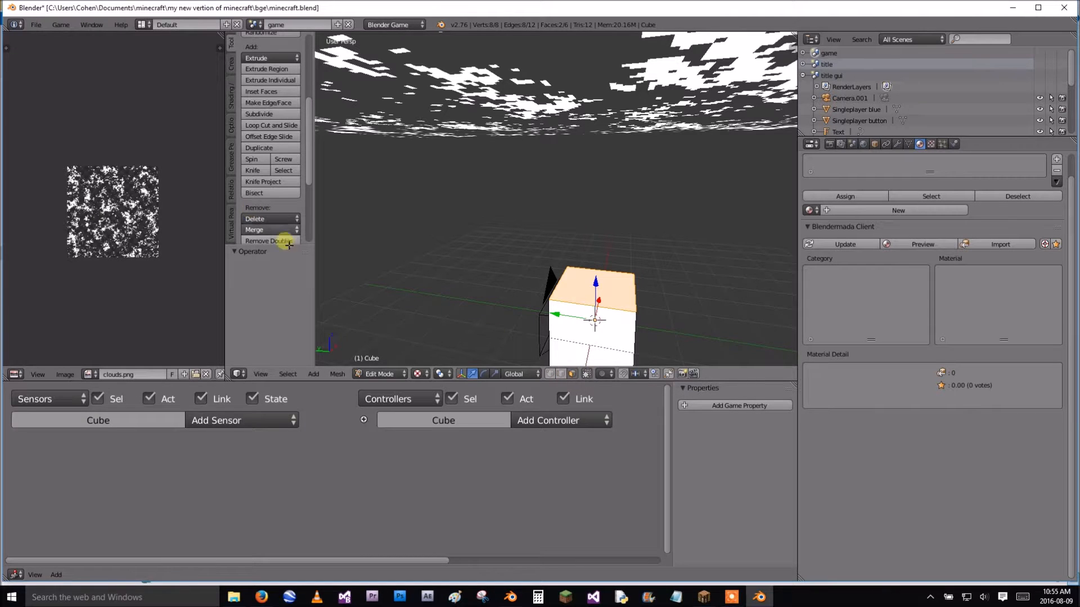
click(547, 375)
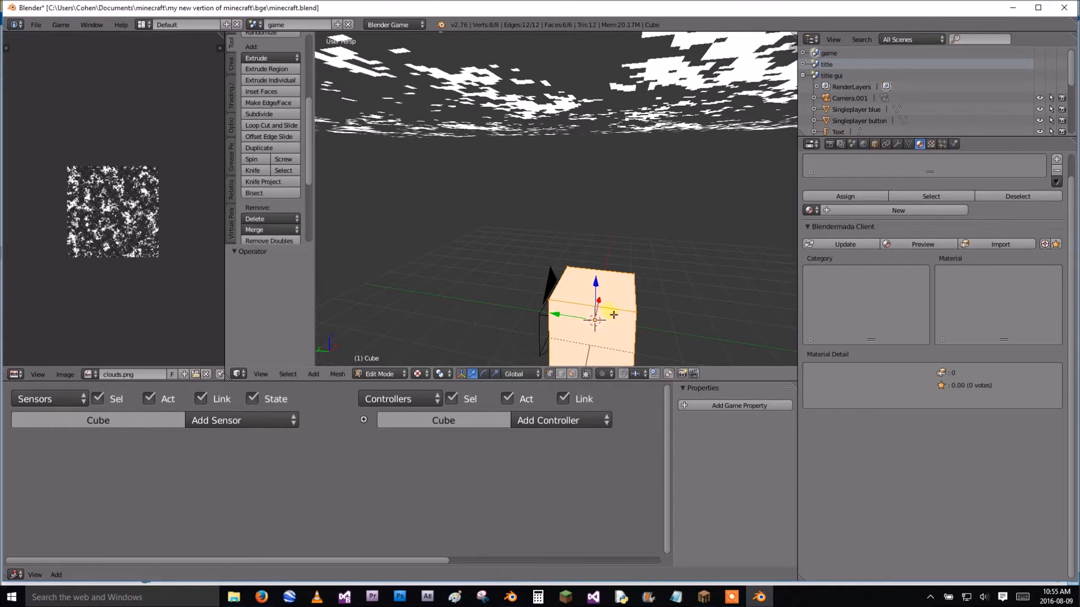
scroll(634, 310, down, 3)
key(a)
key(a)
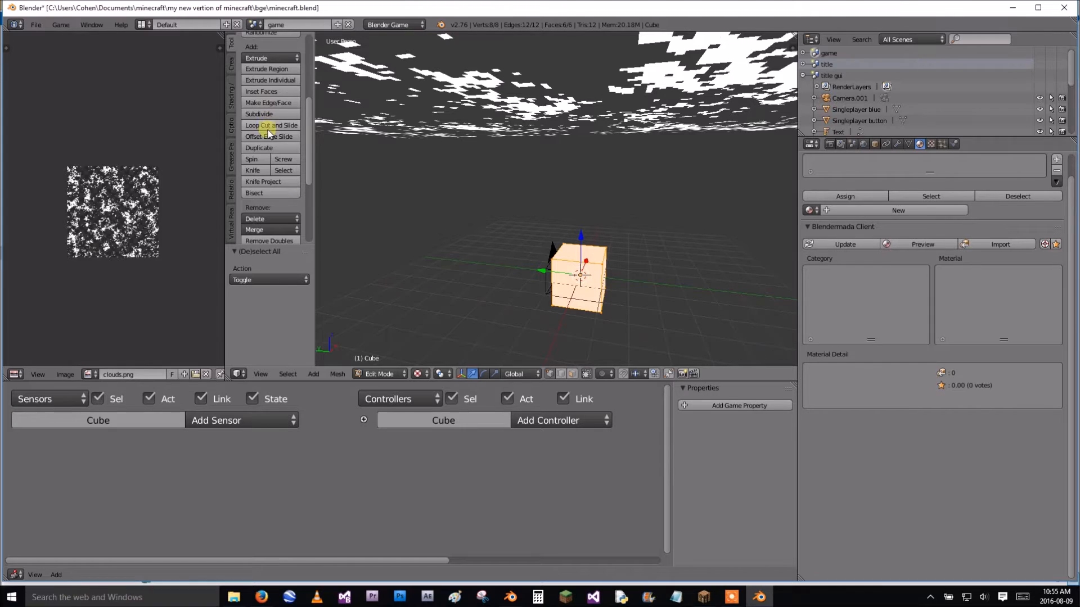
middle_drag(561, 218, 588, 294)
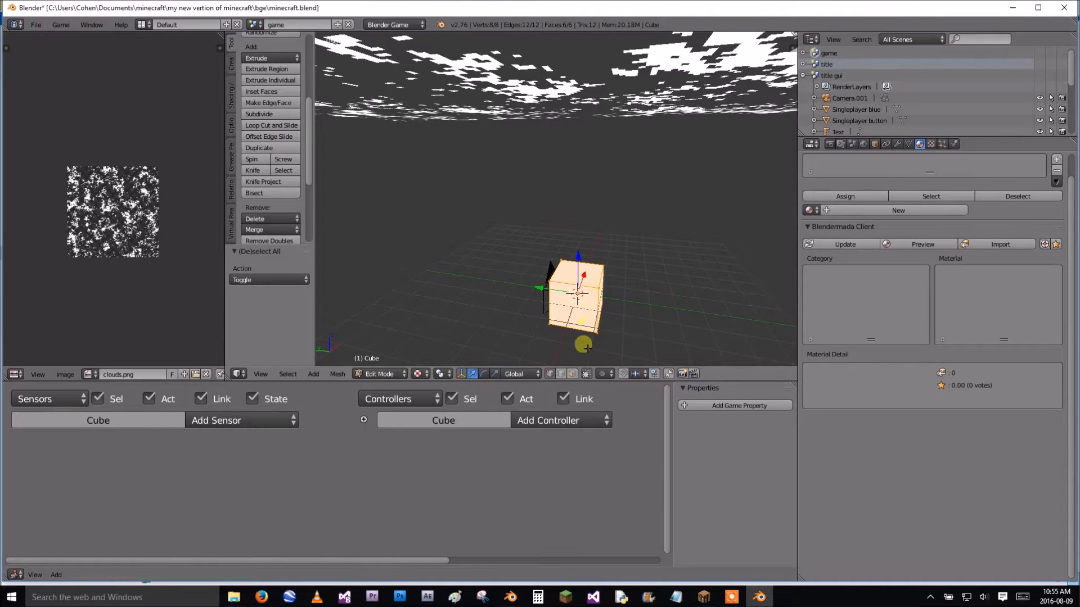
Step: Open the cube's top by subdividing the top face once and deleting its middle vertex
click(572, 374)
right_click(598, 279)
click(550, 374)
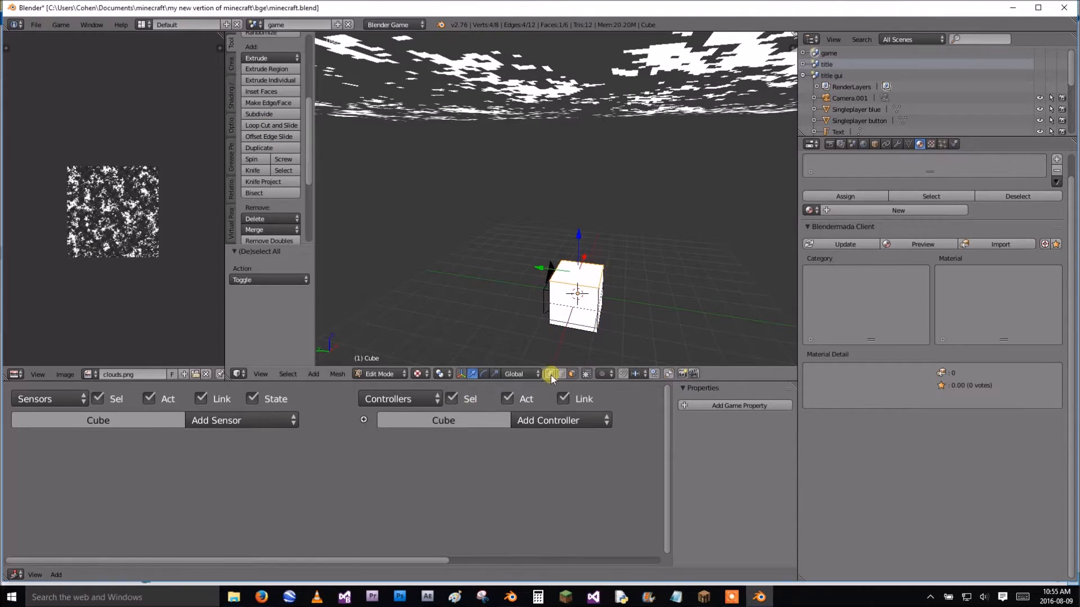
click(286, 115)
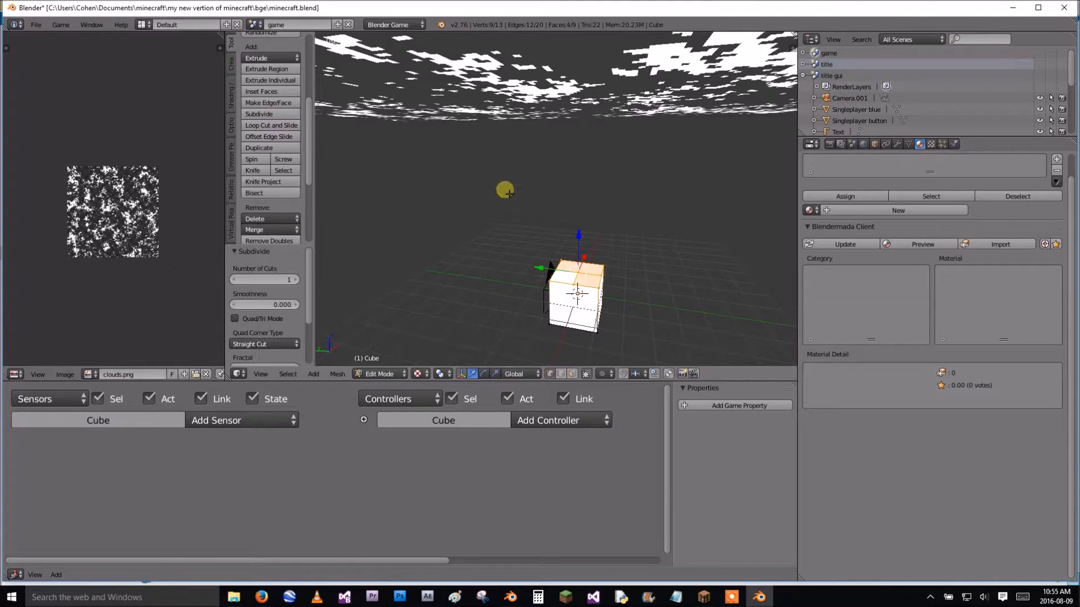
right_click(581, 277)
key(x)
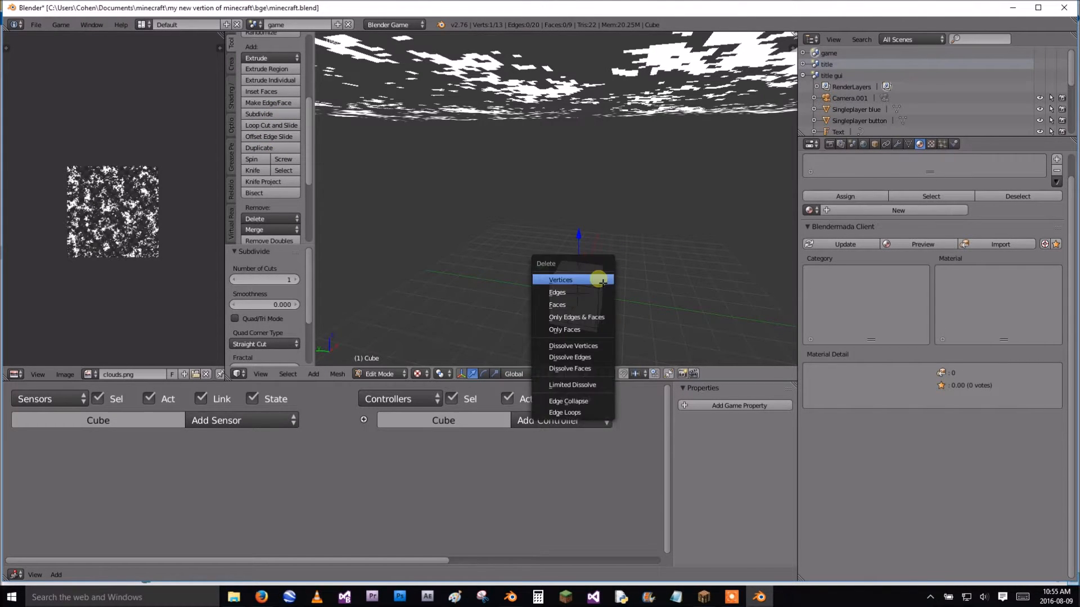
click(598, 277)
Step: Open the cube's underside by subdividing the bottom face once and deleting its middle vertex, and return to Object Mode
middle_drag(639, 320, 646, 271)
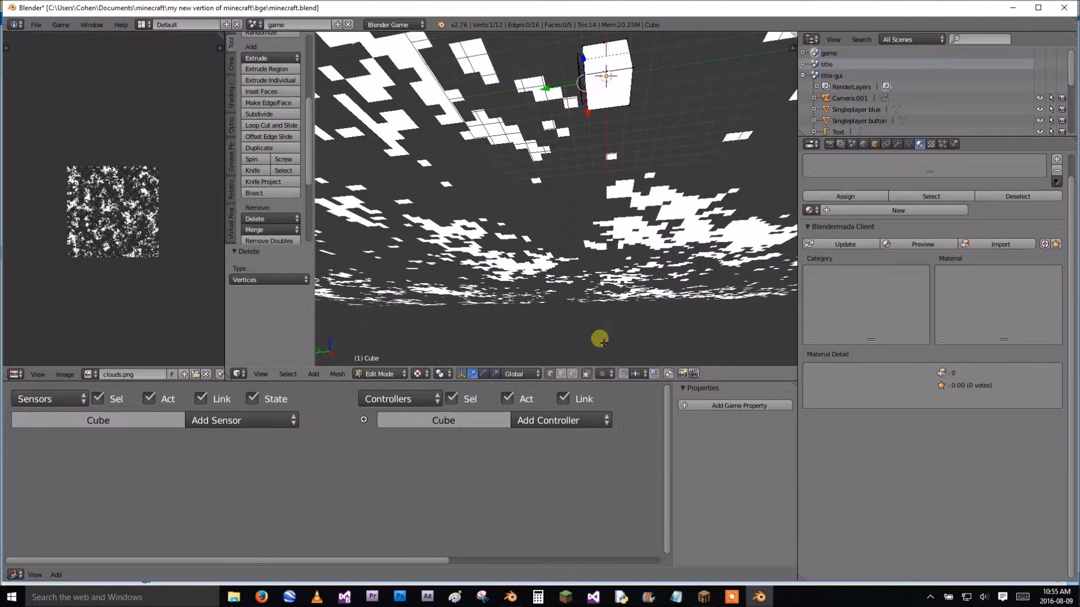
click(572, 374)
right_click(624, 99)
middle_drag(623, 99, 607, 149)
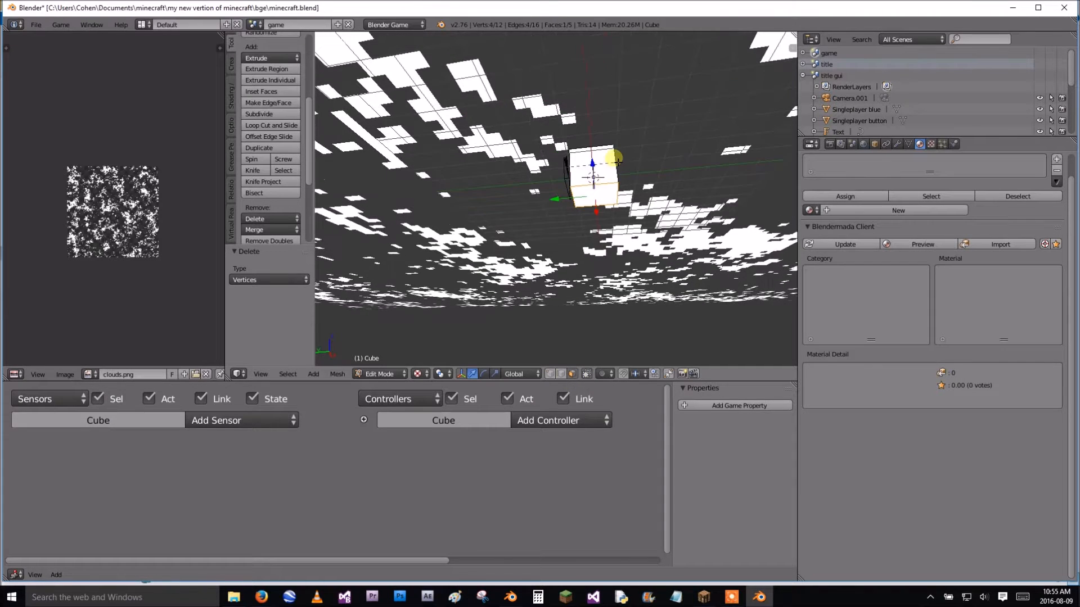
click(273, 114)
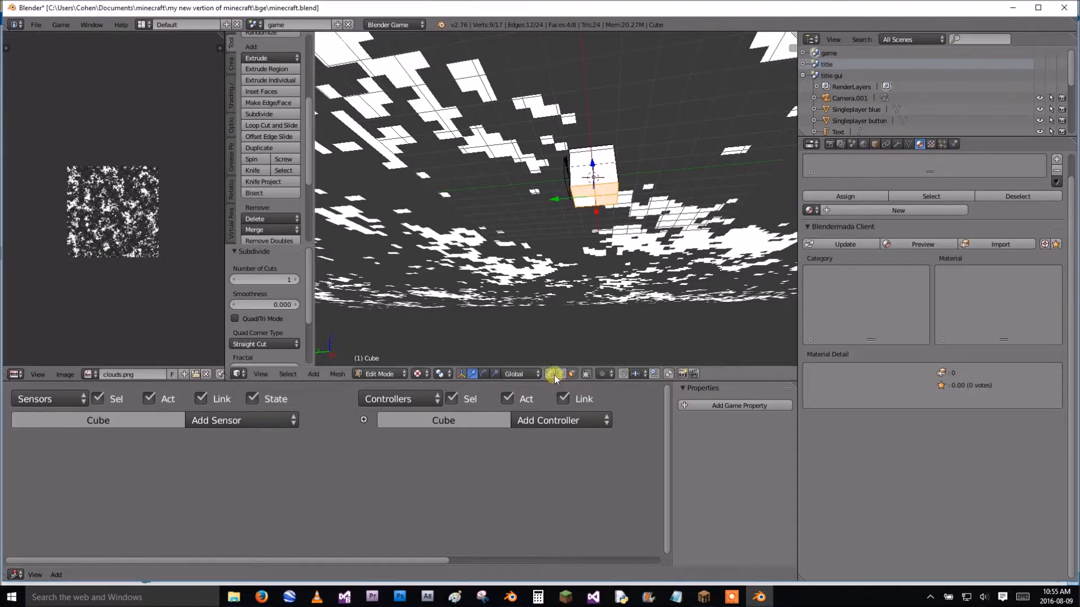
key(x)
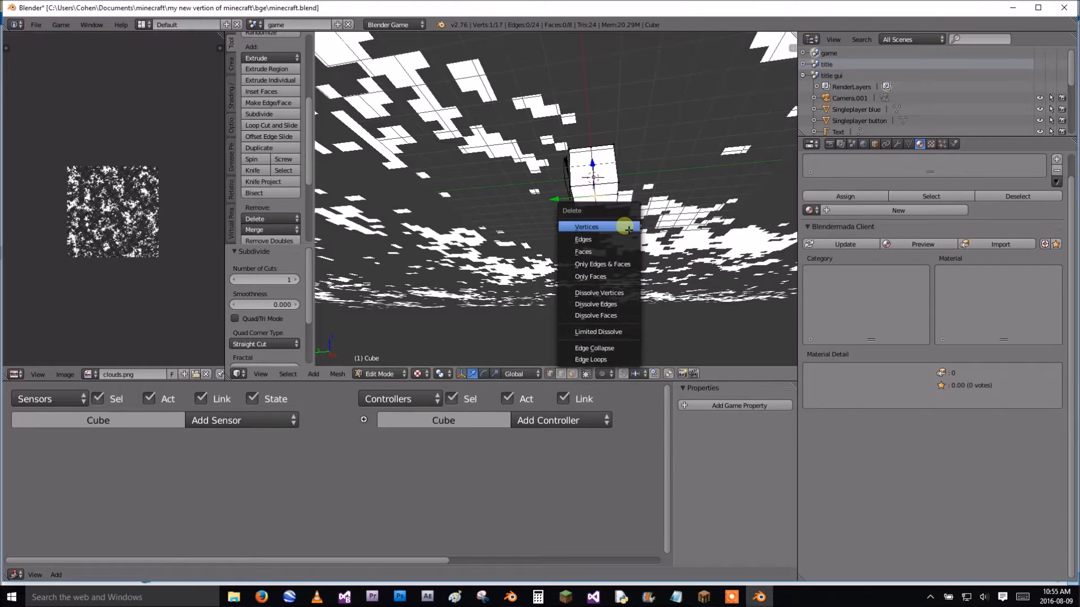
click(628, 229)
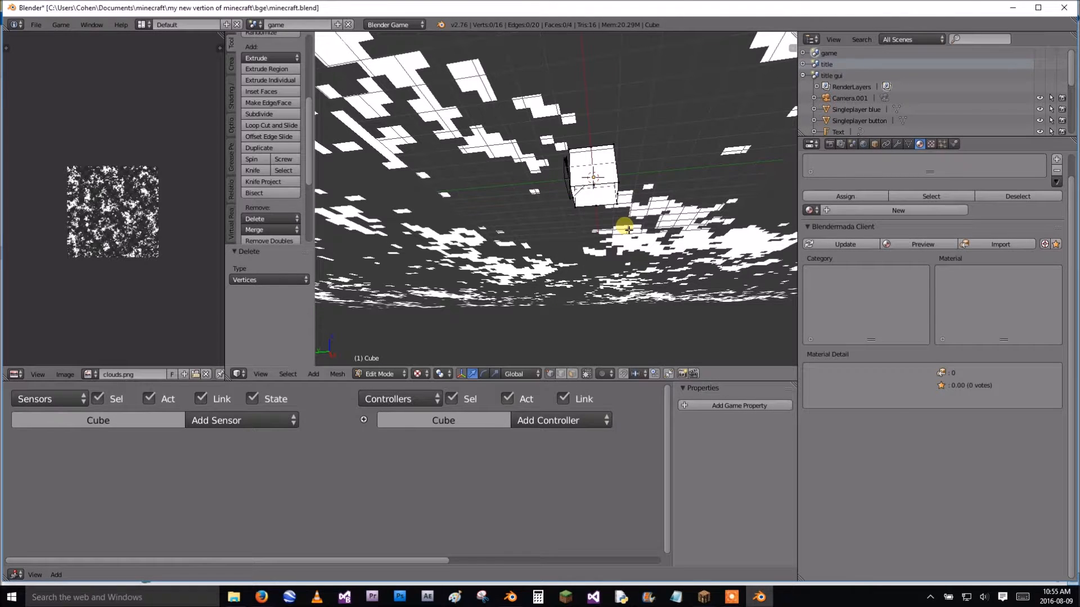
key(a)
key(a)
key(a)
middle_drag(657, 195, 640, 211)
key(Tab)
Step: Give the cube a new material named "world border" with backface culling off and Alpha Blend as its blend mode
scroll(571, 226, up, 5)
middle_drag(571, 226, 670, 258)
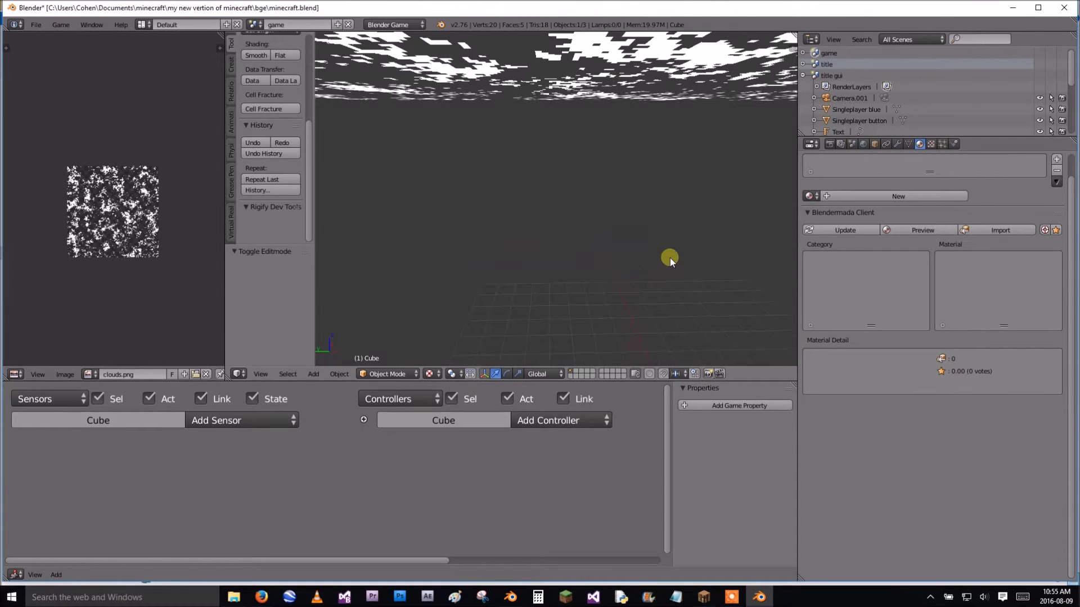
scroll(669, 258, down, 4)
click(898, 197)
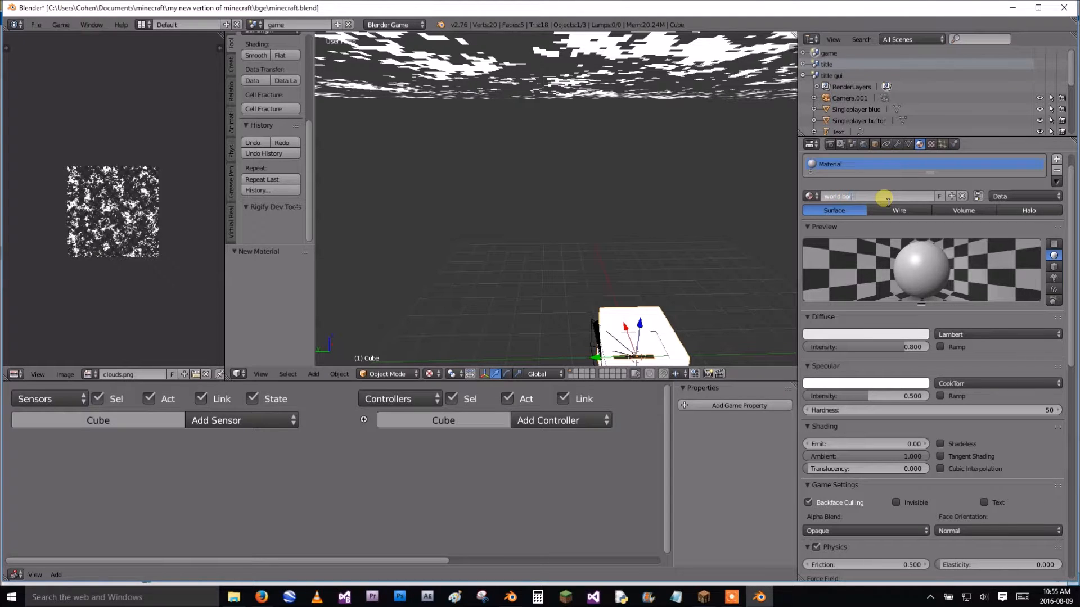
key(Return)
click(851, 505)
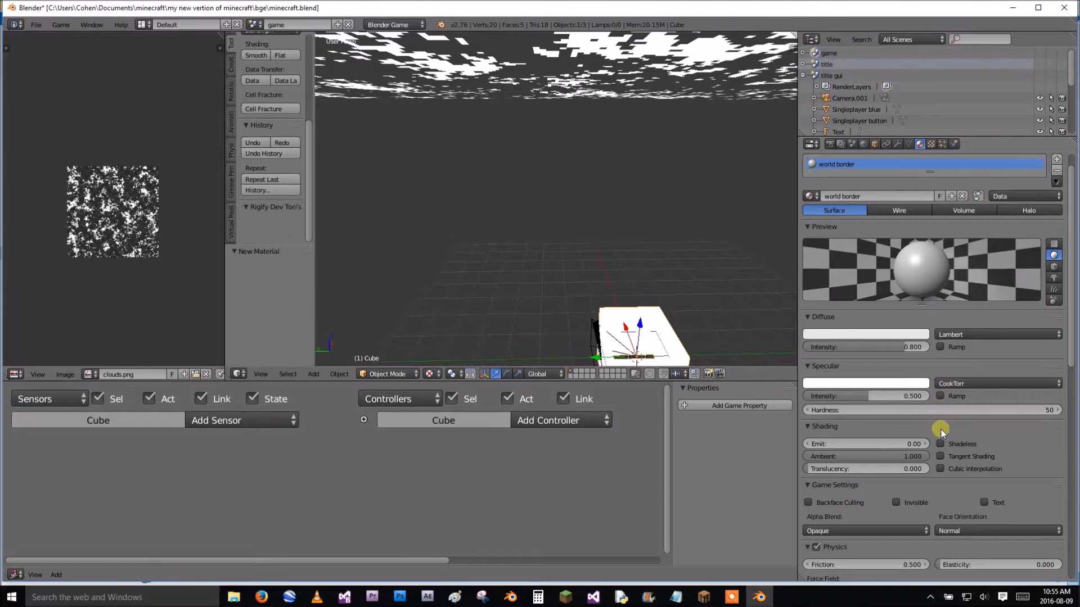
click(873, 531)
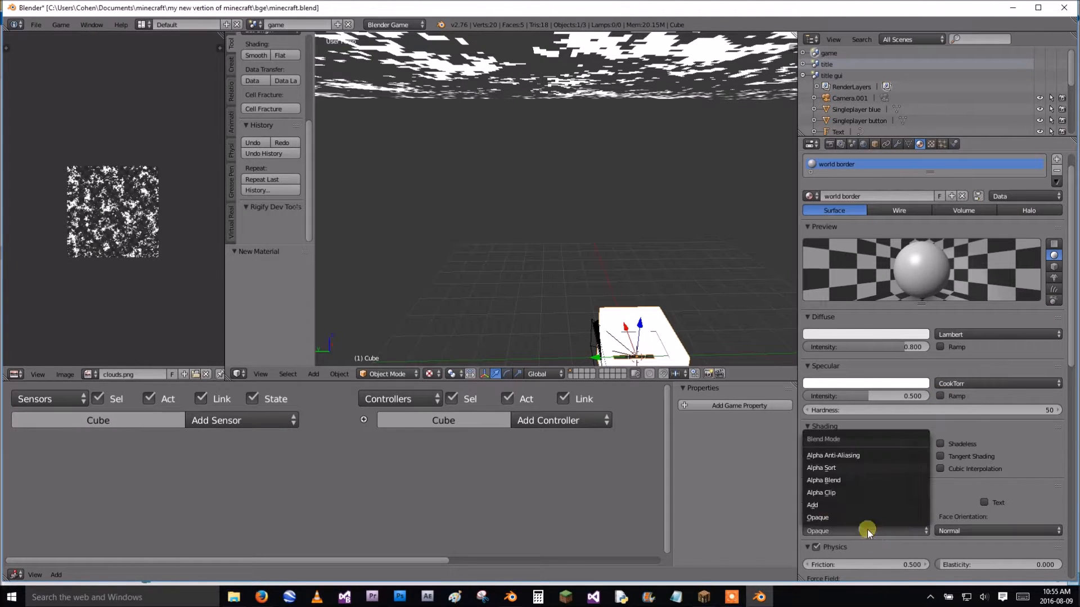
click(835, 480)
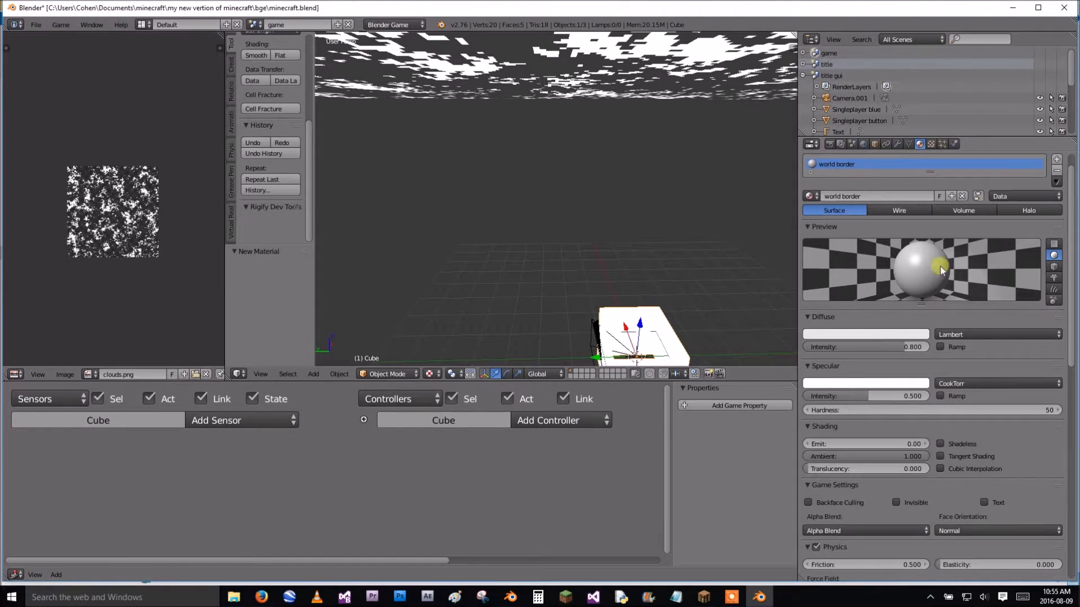
Step: Rename the cube object as "world border" and collapse the title gui scene's hierarchy
click(932, 144)
click(920, 144)
click(869, 196)
click(875, 144)
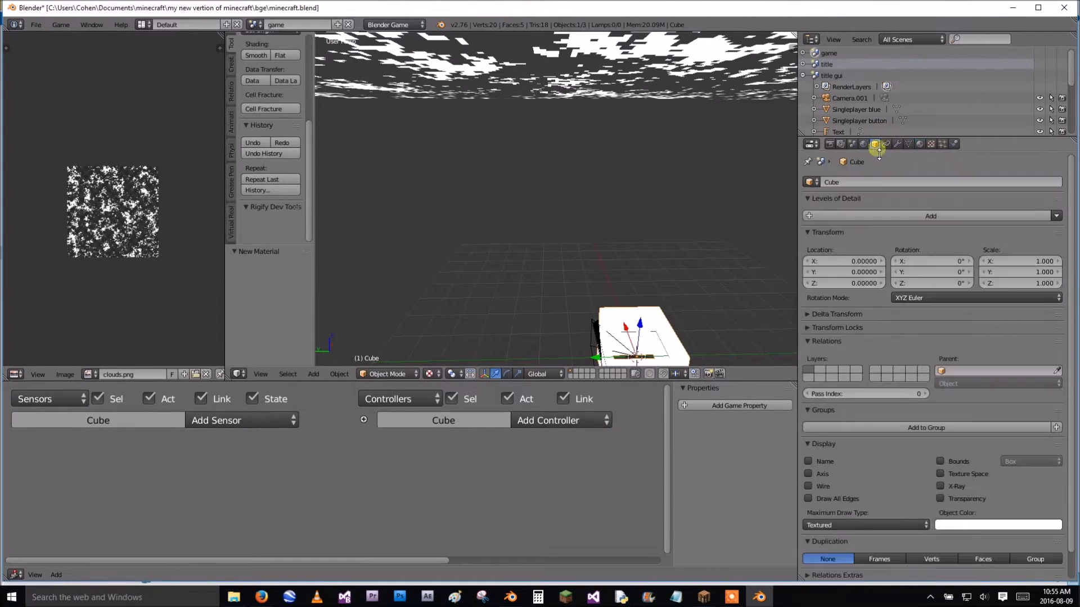
click(874, 181)
key(Return)
click(803, 75)
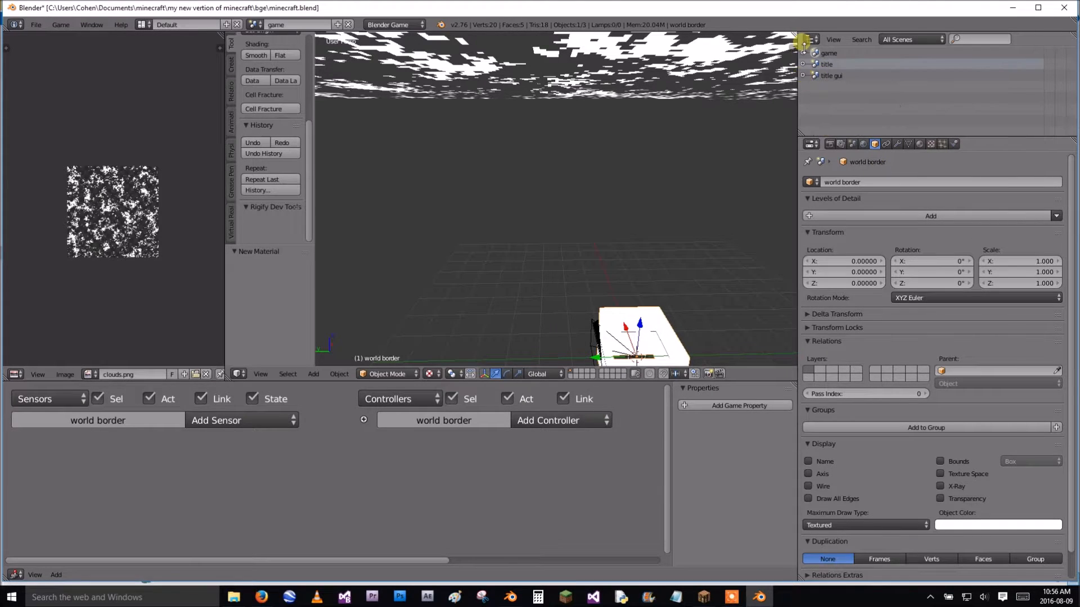
Step: Expand the game scene's hierarchy and select the world border object
click(802, 53)
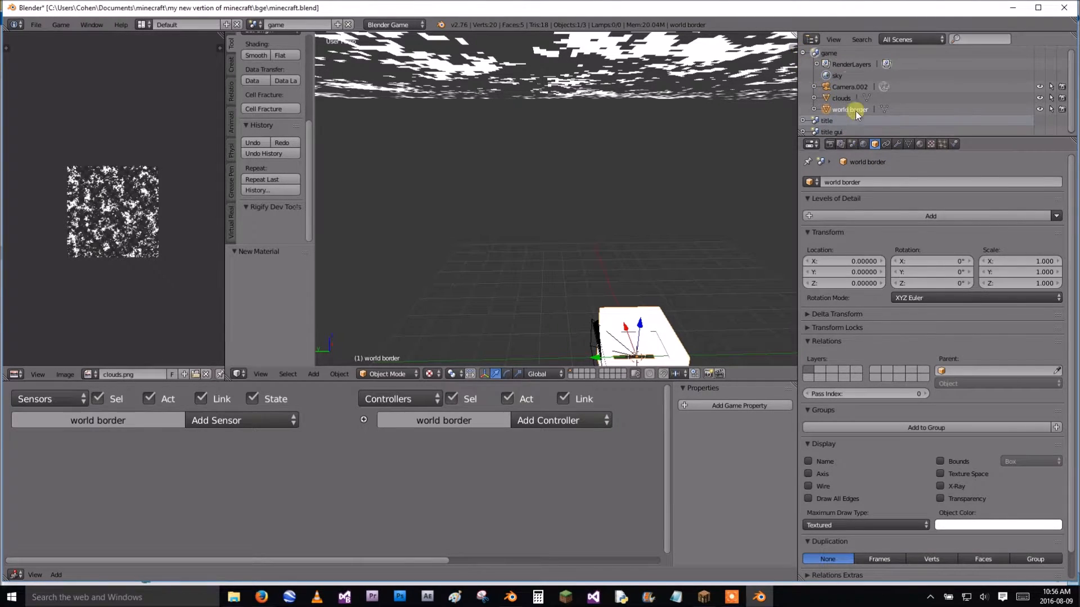
click(846, 86)
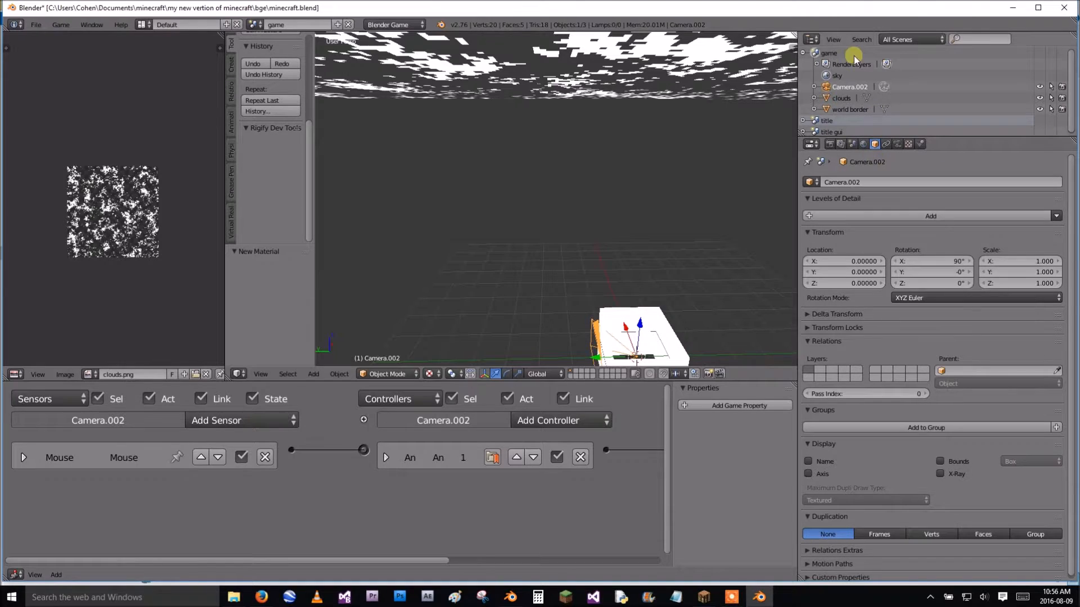
click(848, 108)
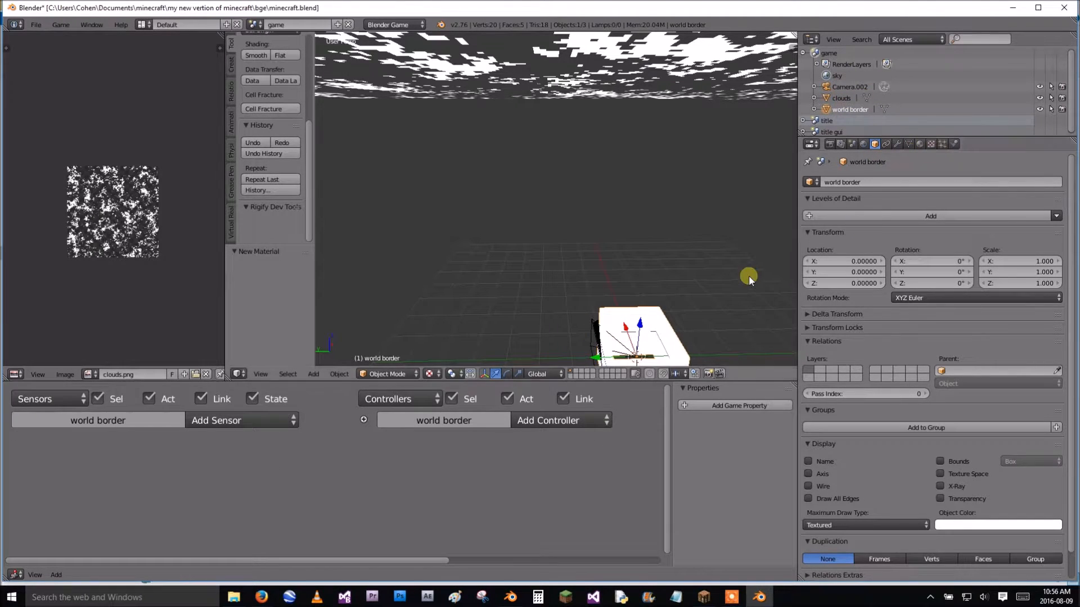
Step: Scale the world border object by 255 along the Z axis
scroll(625, 321, down, 6)
middle_drag(604, 267, 611, 211)
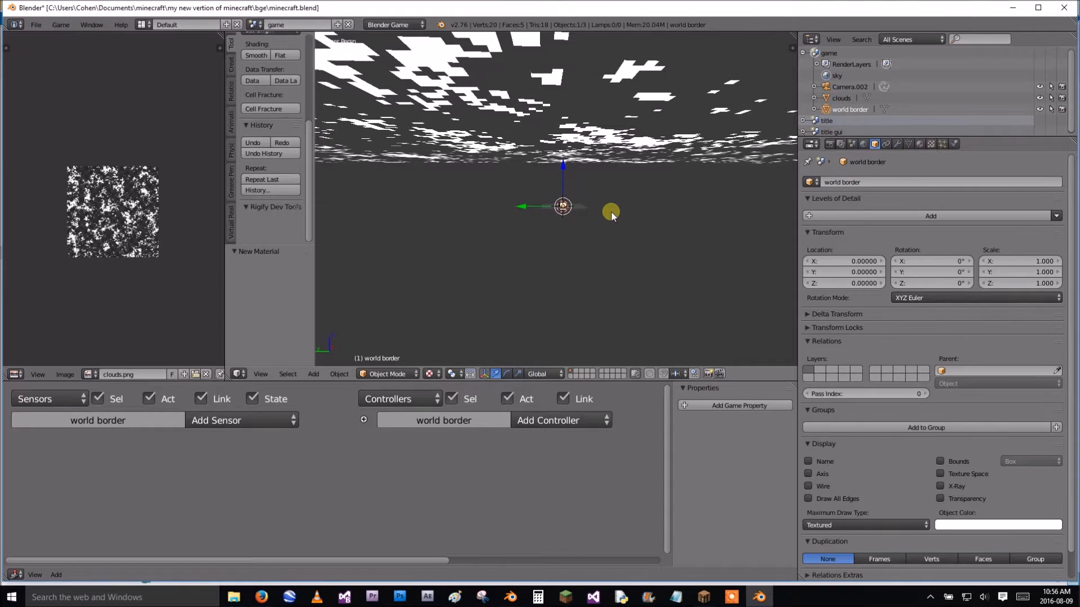
key(s)
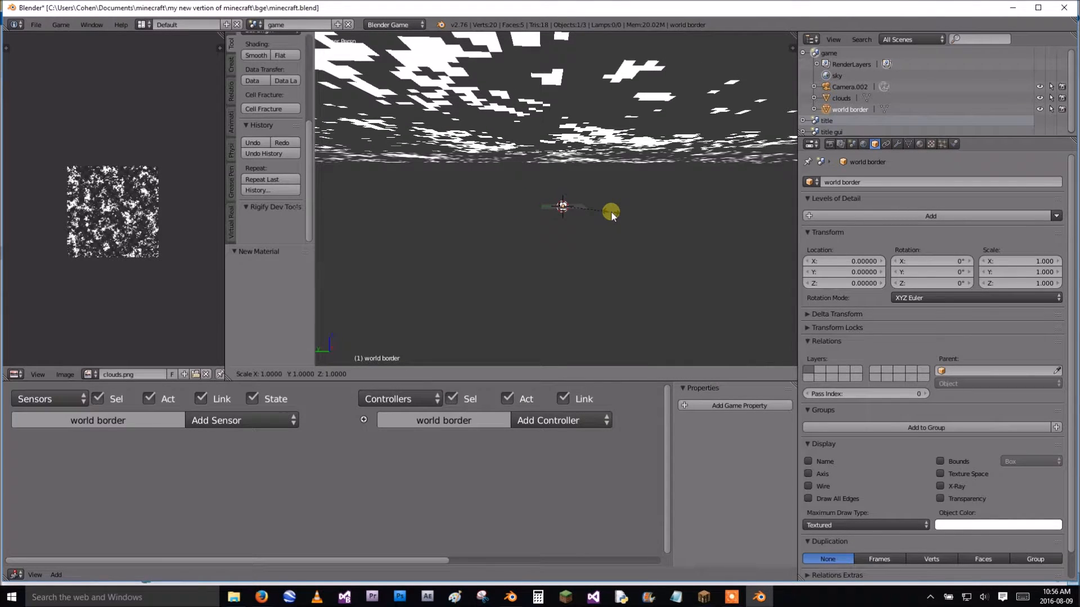
key(Escape)
middle_drag(611, 211, 612, 217)
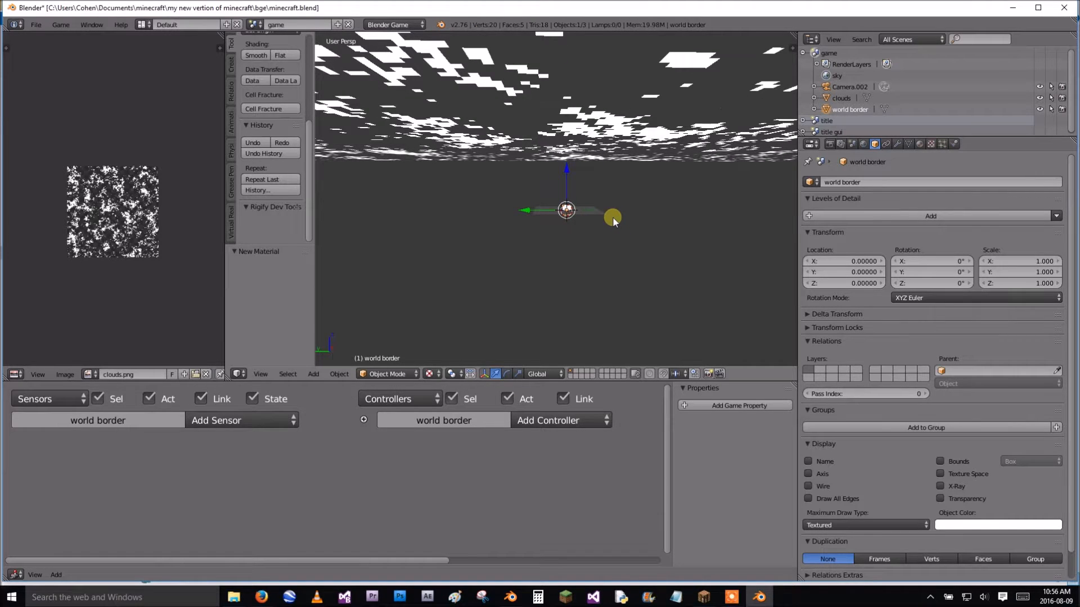
scroll(613, 217, up, 3)
scroll(612, 220, up, 3)
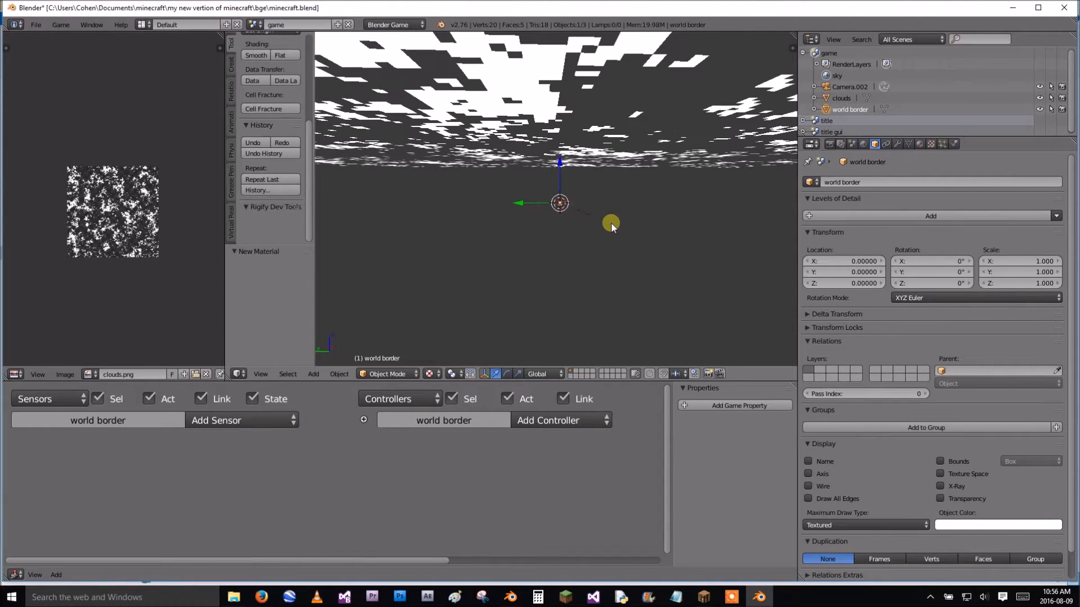
key(s)
right_click(613, 216)
key(s)
key(z)
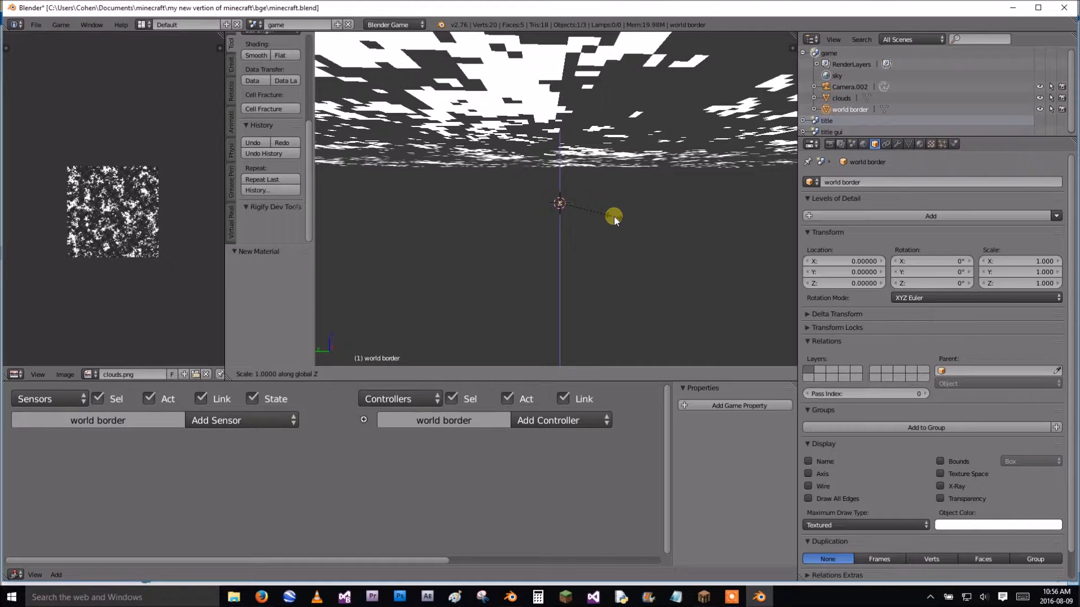
text(255)
key(Return)
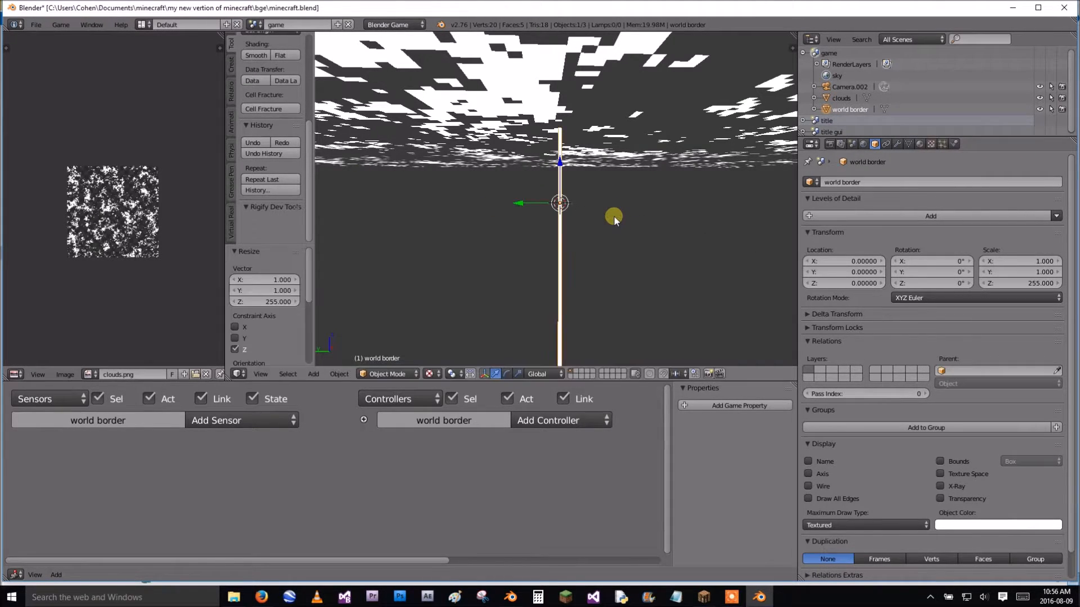
key(g)
key(z)
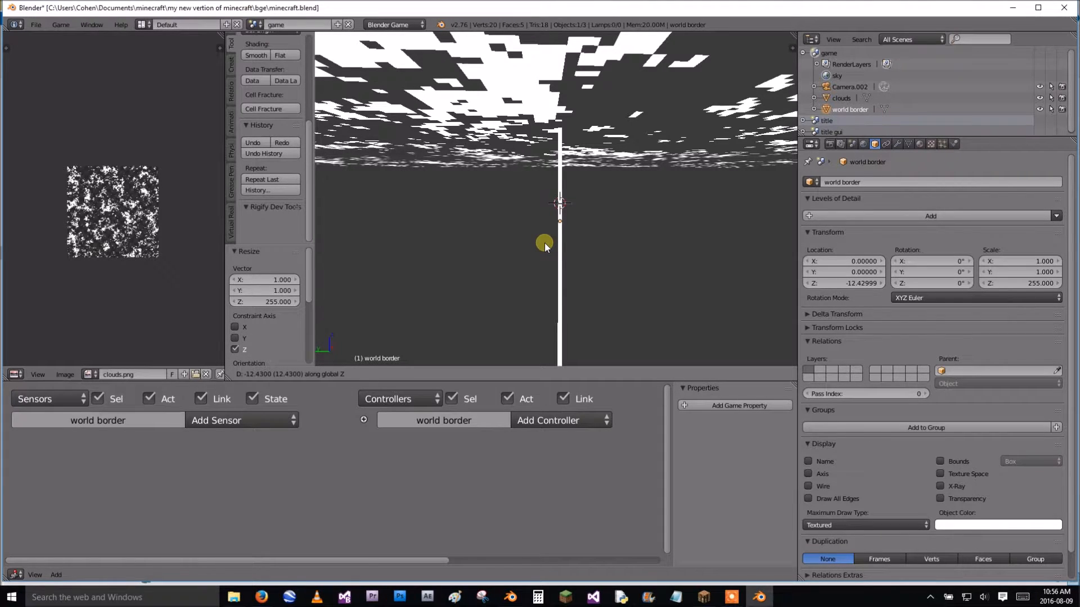
right_click(568, 146)
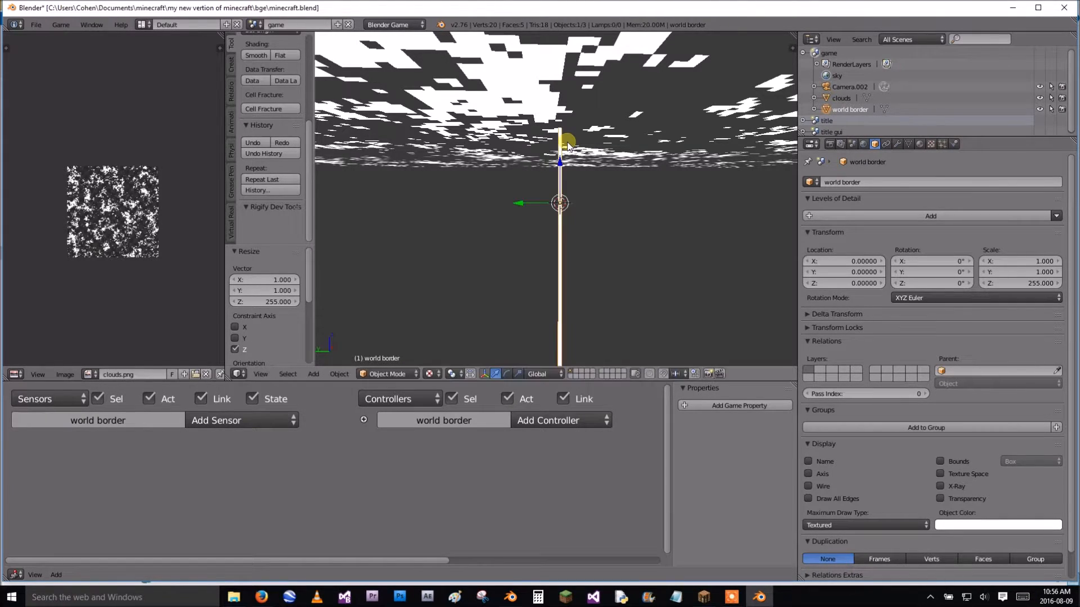
Step: Move the world border object up 255 units along the Z axis
key(g)
key(z)
text(255)
key(Return)
middle_drag(632, 224, 585, 232)
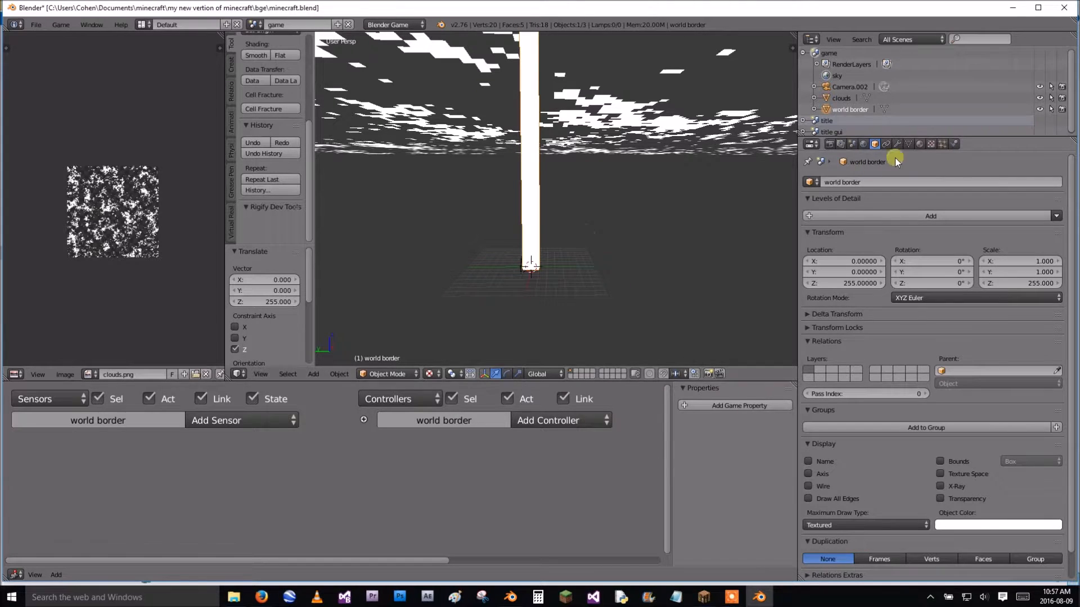
Step: Add a new texture to the world border material and name it "world border"
click(920, 144)
click(929, 144)
double_click(906, 269)
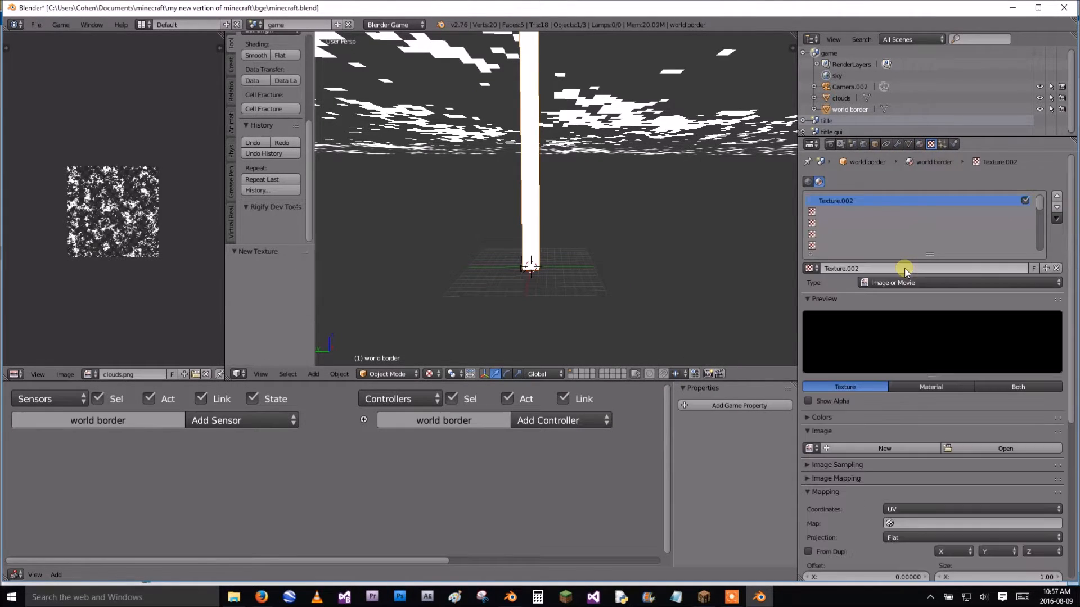
text(world border)
key(Return)
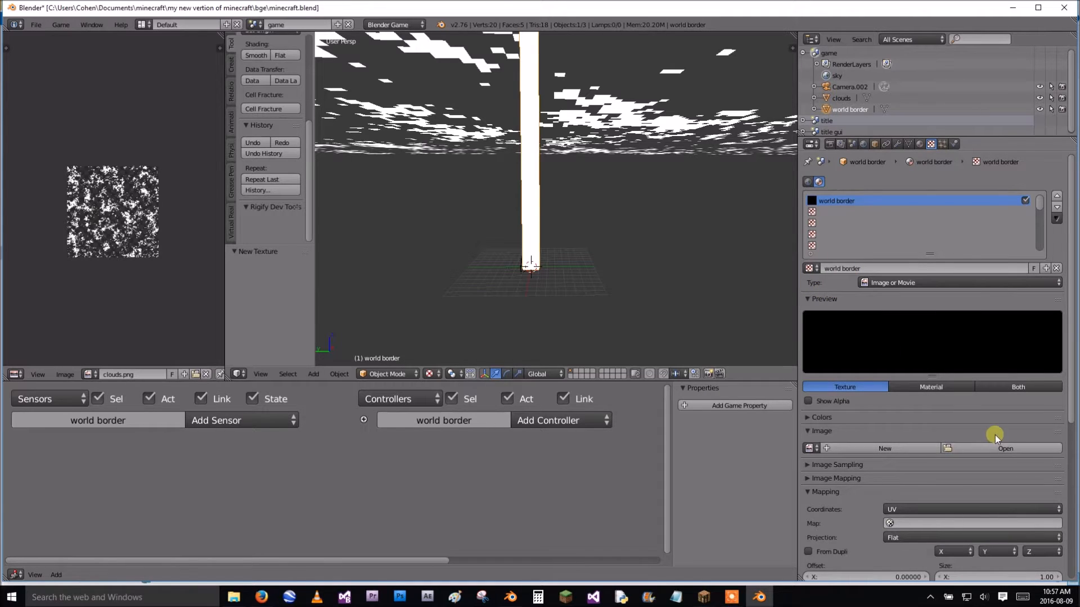
Step: Load forcefield.png from the texture packs folder as the world border texture's image
click(984, 447)
click(167, 103)
click(191, 41)
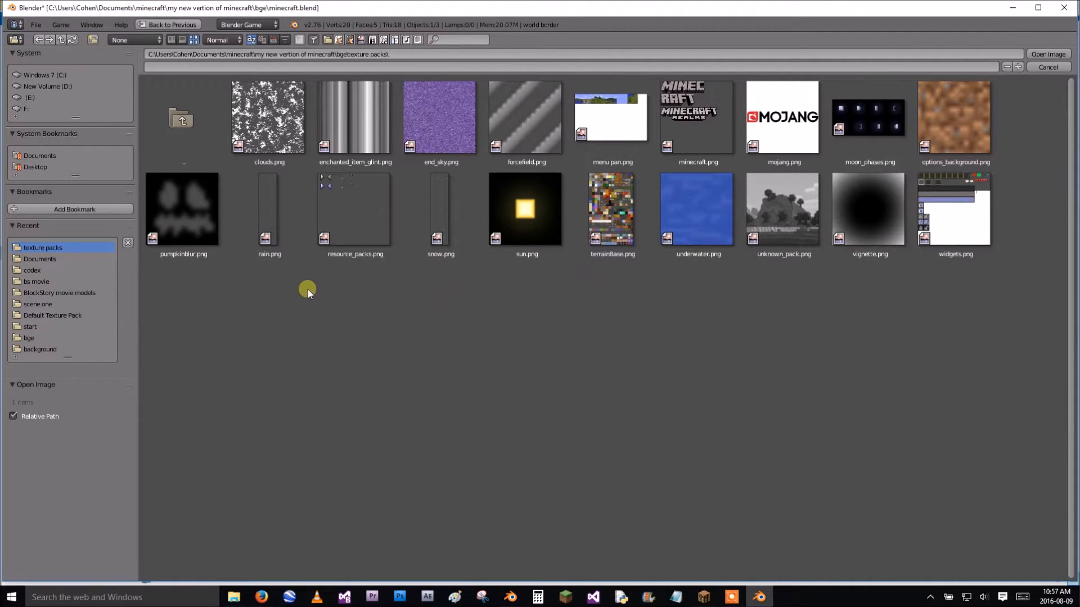
click(525, 121)
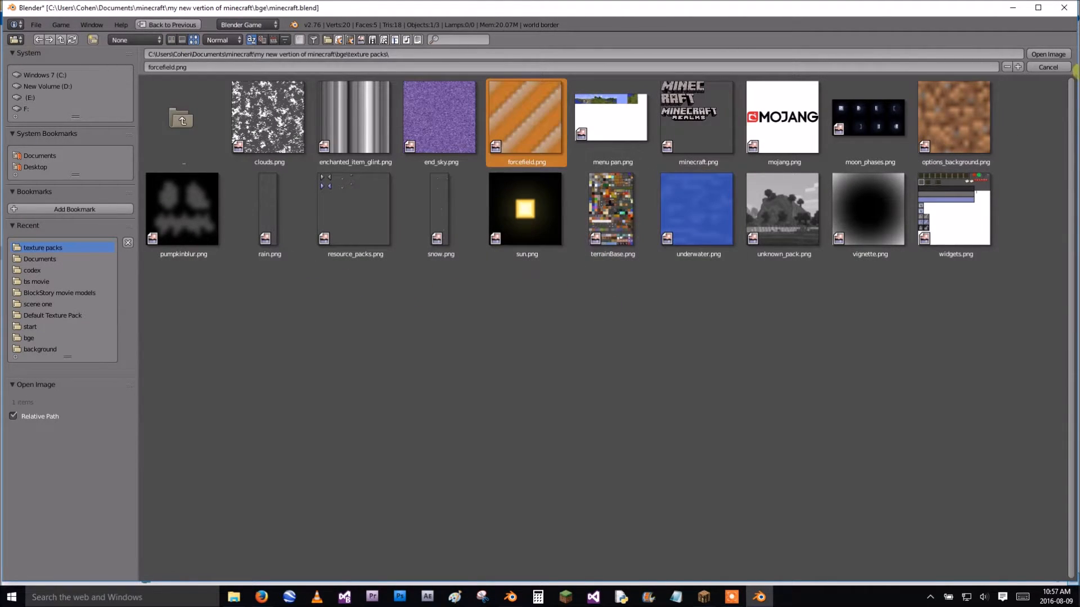
click(1049, 55)
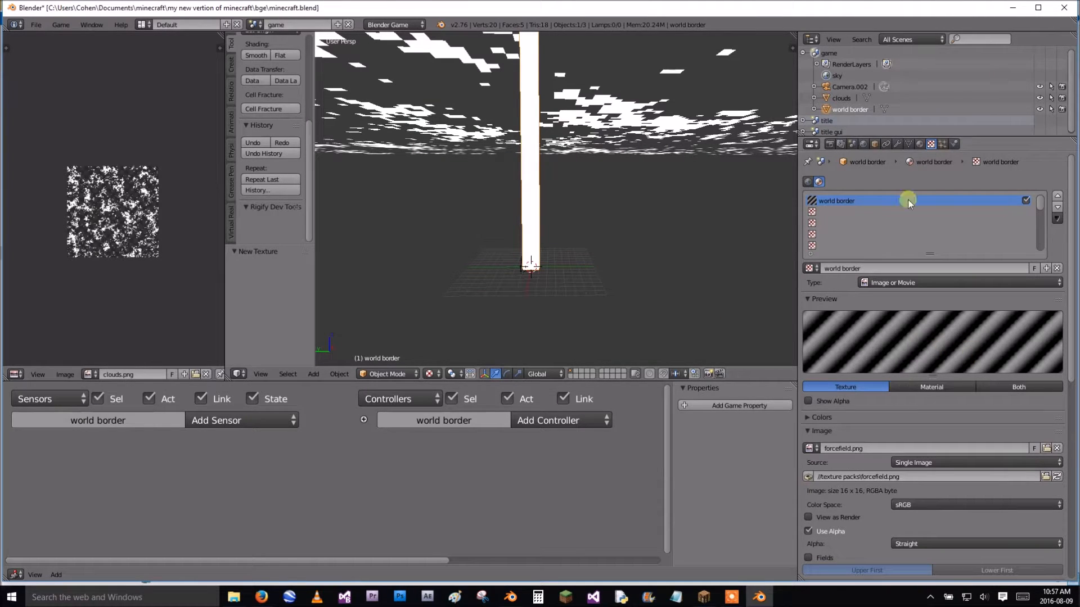
Step: Unwrap the world border's faces in Edit Mode, reset their UVs, and assign the forcefield.png image to them
click(921, 144)
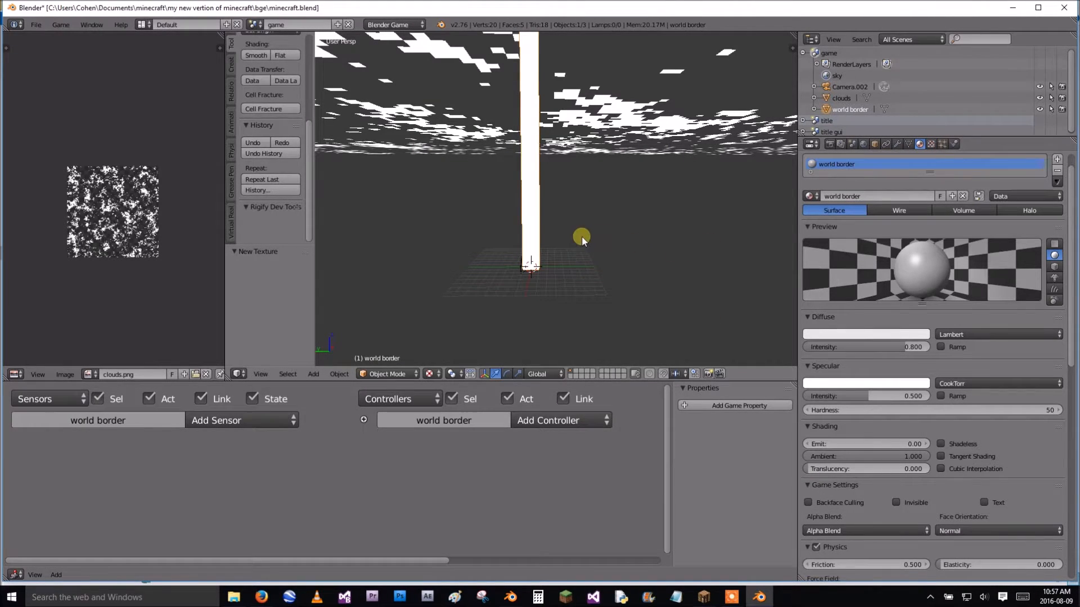
key(Tab)
key(u)
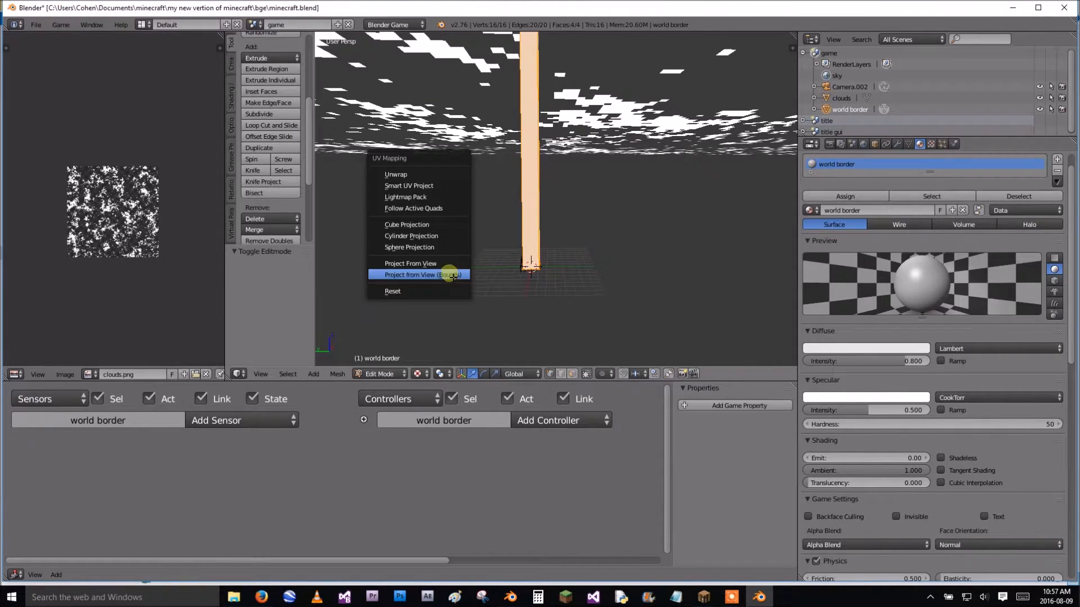
click(419, 168)
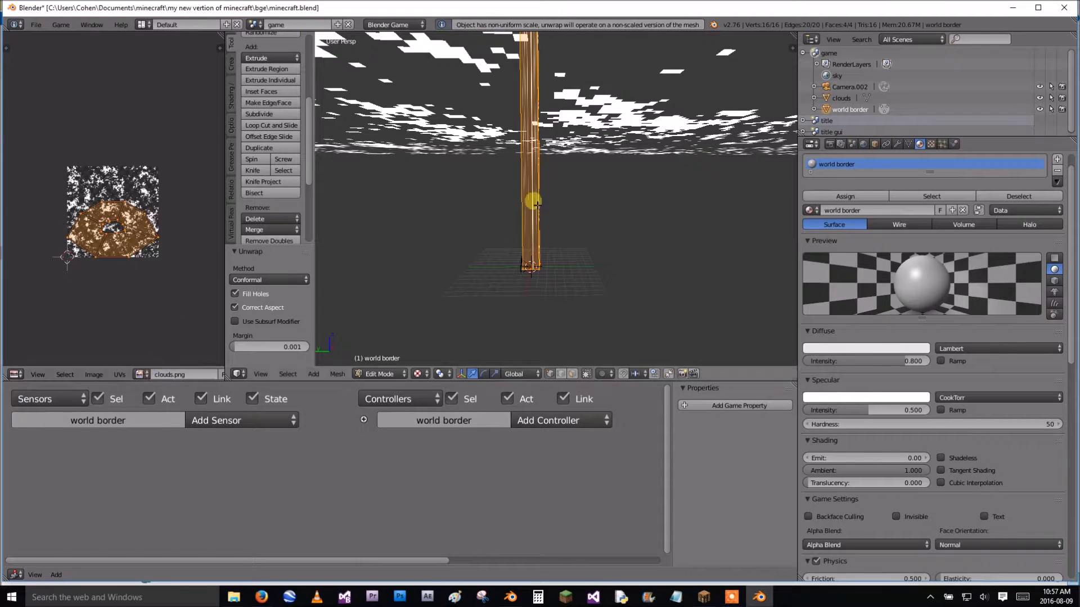
scroll(535, 200, up, 2)
key(u)
click(510, 352)
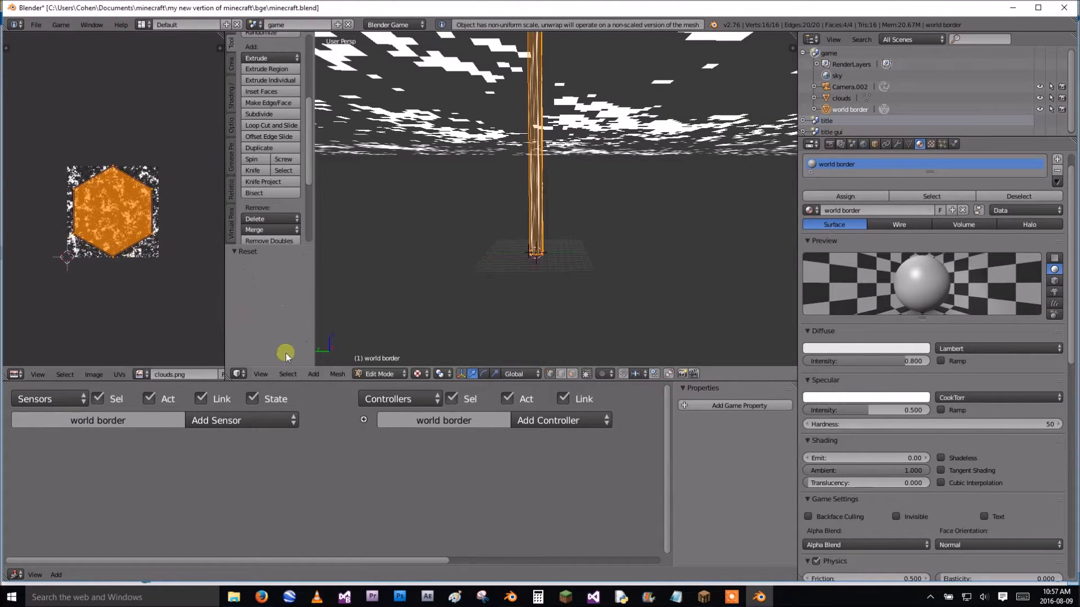
click(140, 374)
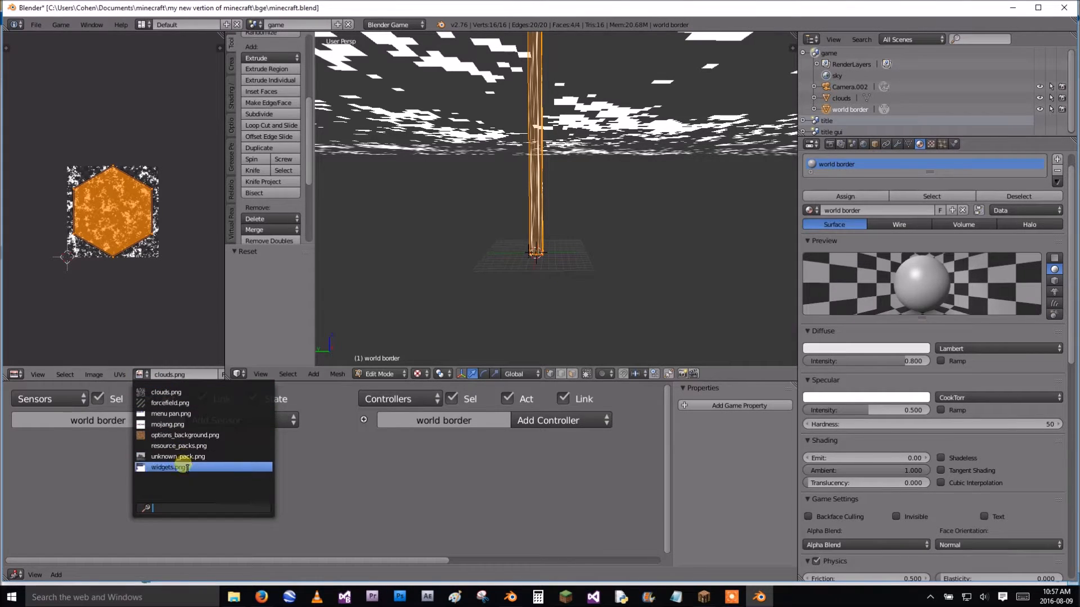
click(168, 403)
Step: Try rotating the world border's UVs by 90°, and reset the UV mapping again
scroll(501, 253, up, 11)
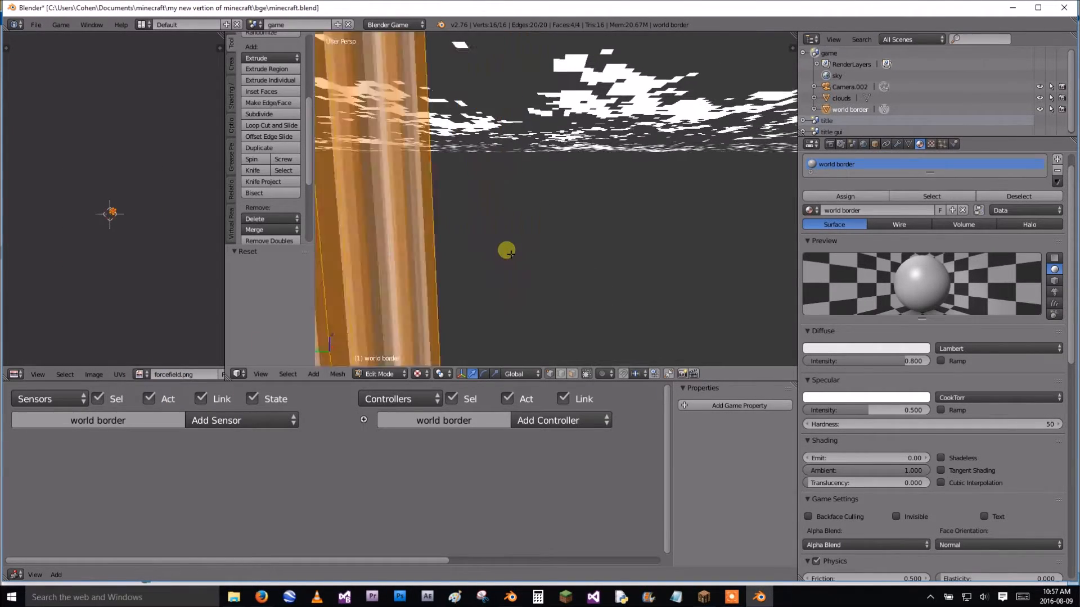
scroll(505, 254, down, 6)
scroll(502, 257, up, 2)
scroll(106, 251, up, 9)
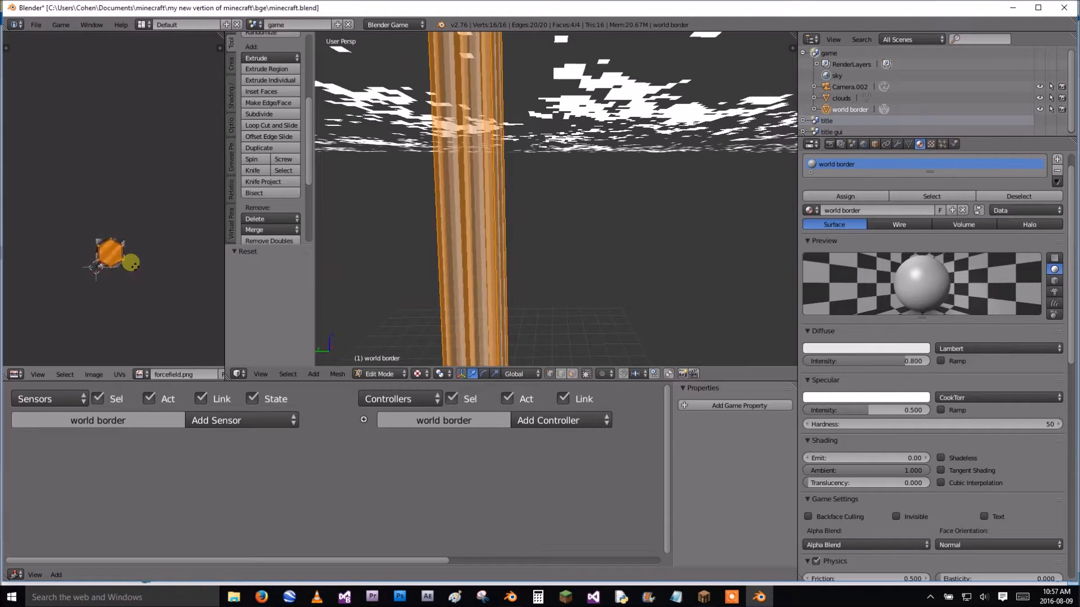
middle_drag(117, 280, 136, 250)
text(r90)
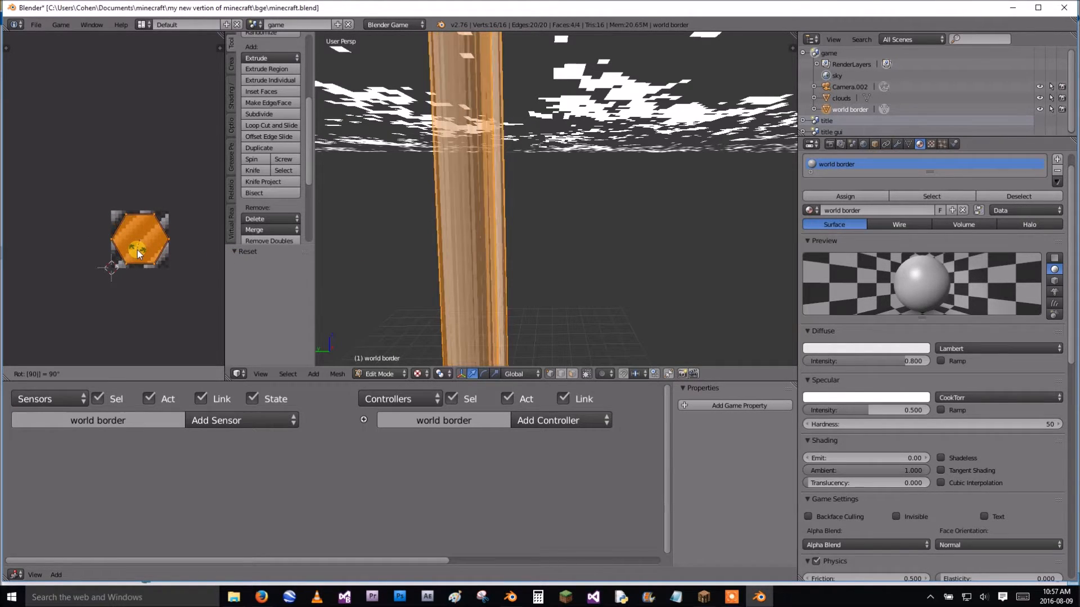
key(Return)
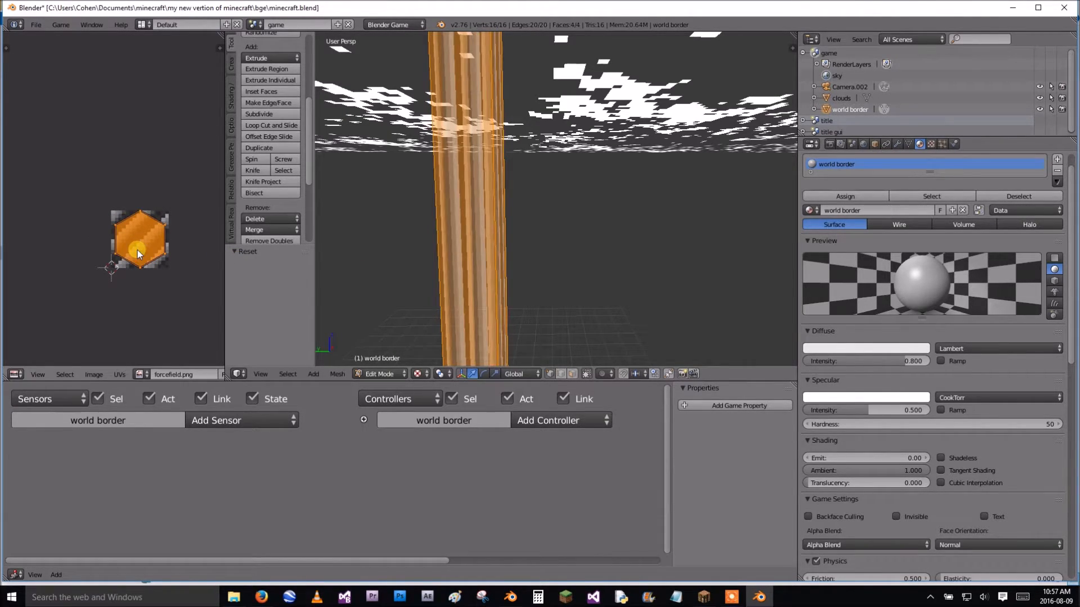
middle_drag(487, 241, 498, 250)
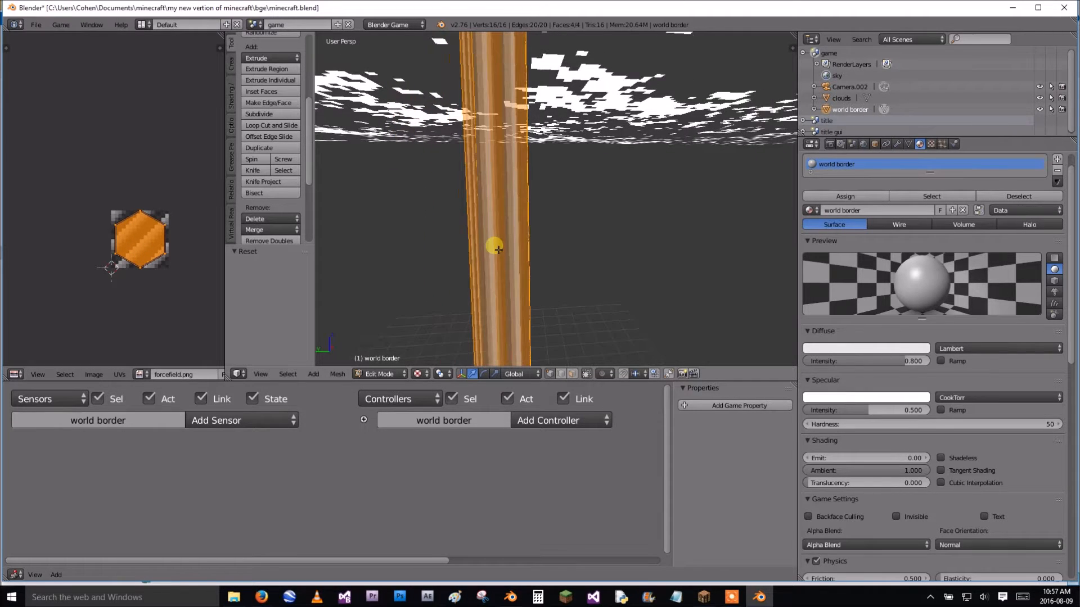
key(u)
click(503, 223)
scroll(654, 307, down, 5)
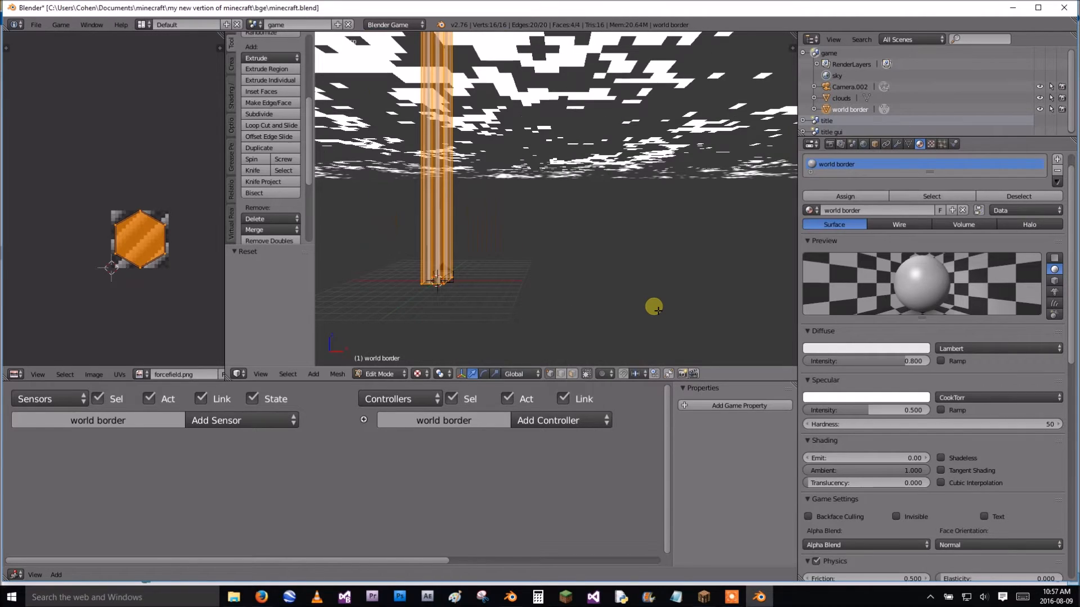
Step: Map the world border's UVs with Project from View (Bounds) from the front orthographic view, and inspect the texture in Object Mode
key(KP_1)
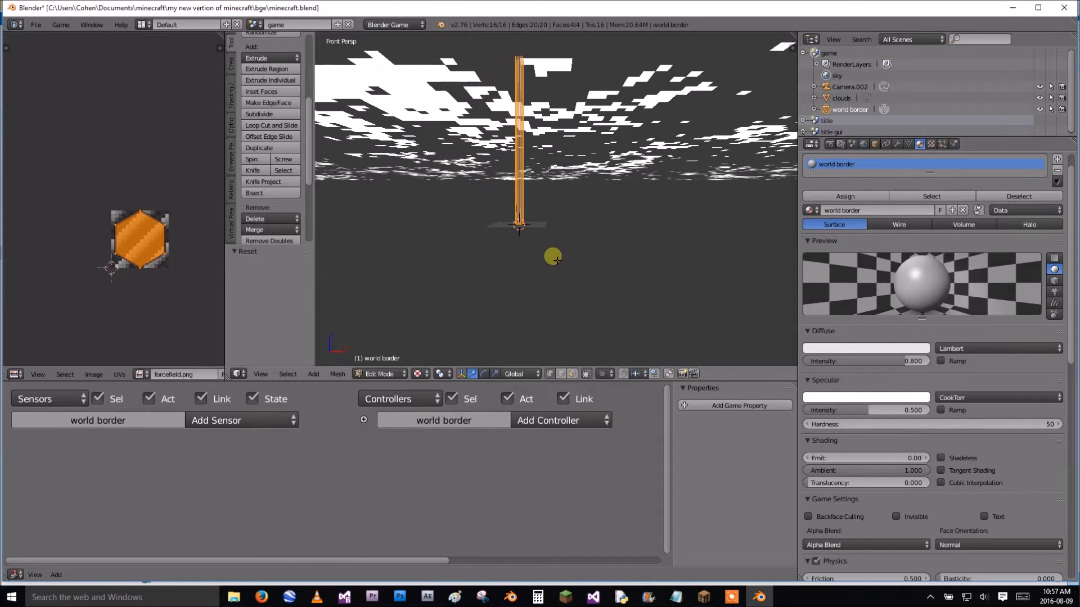
key(KP_5)
shift+middle_drag(557, 260, 578, 329)
scroll(594, 91, down, 5)
shift+middle_drag(593, 92, 592, 204)
scroll(591, 203, down, 6)
scroll(591, 173, down, 3)
shift+middle_drag(590, 145, 592, 167)
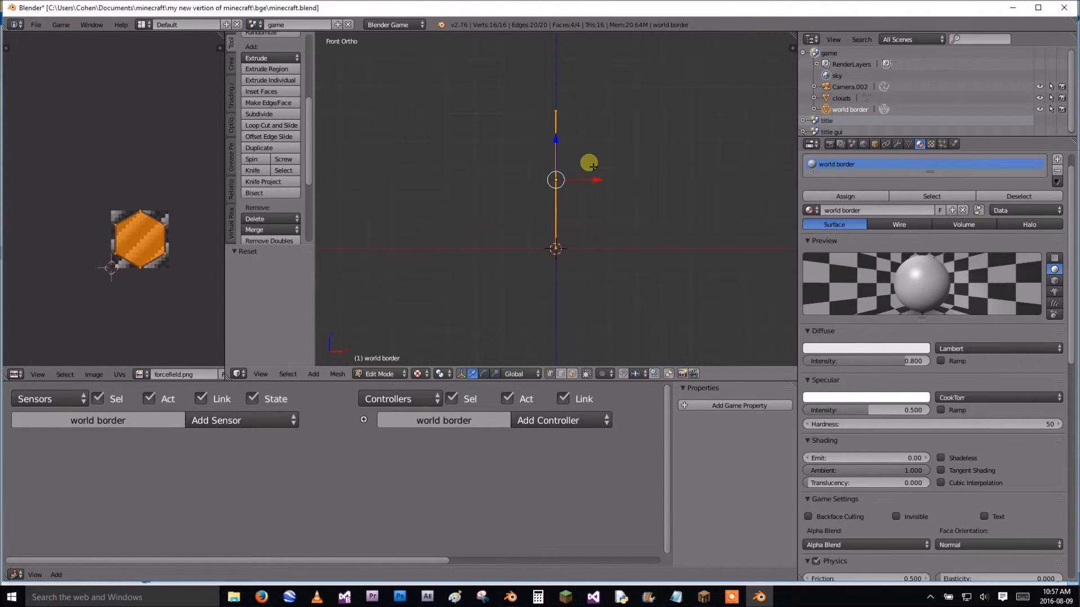
key(r)
key(Escape)
key(u)
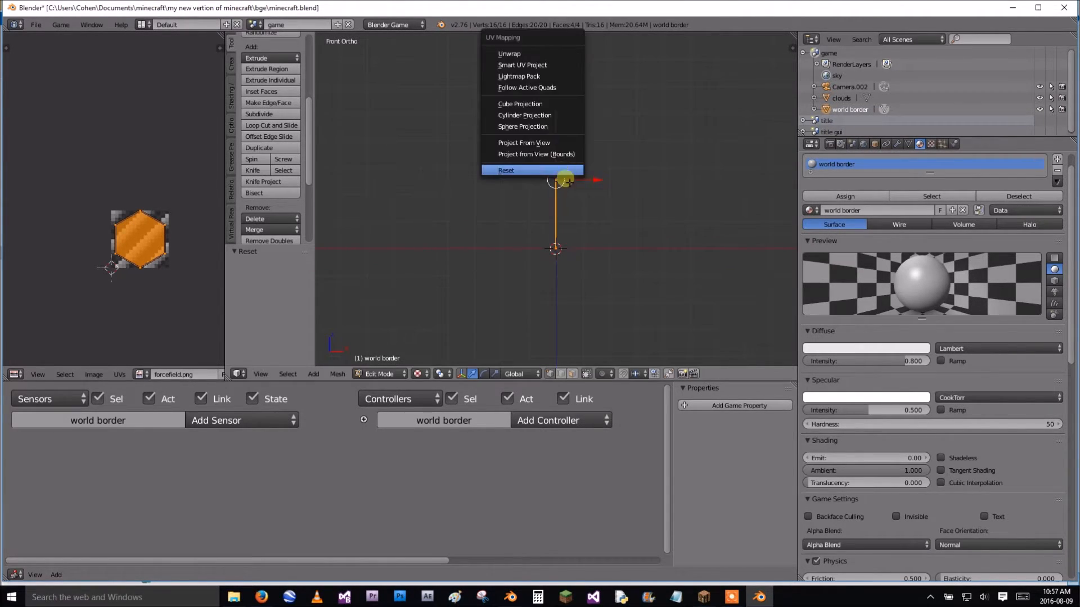
click(559, 153)
key(Tab)
scroll(532, 227, up, 10)
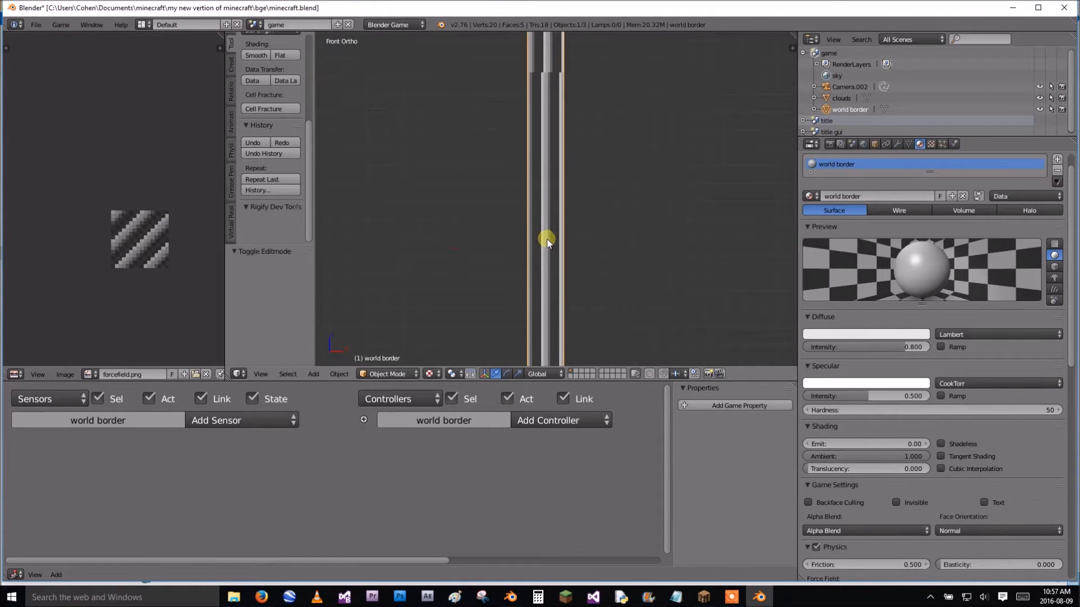
Step: Try rotating the world border's UVs by 25° in Edit Mode, and change the rotation angle to 45
key(r)
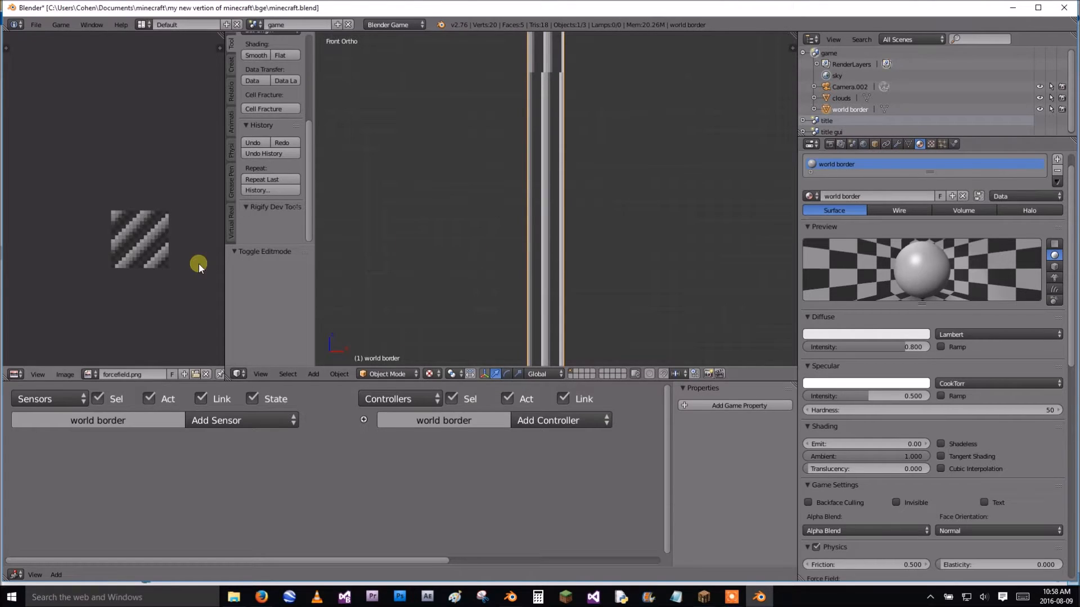
key(Tab)
text(r)
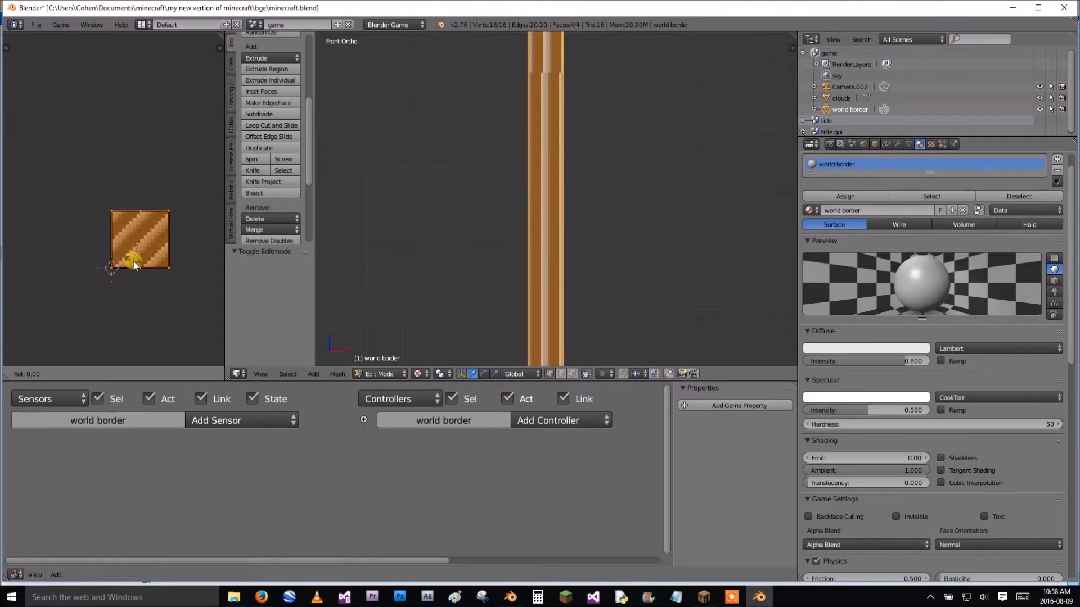
text(90)
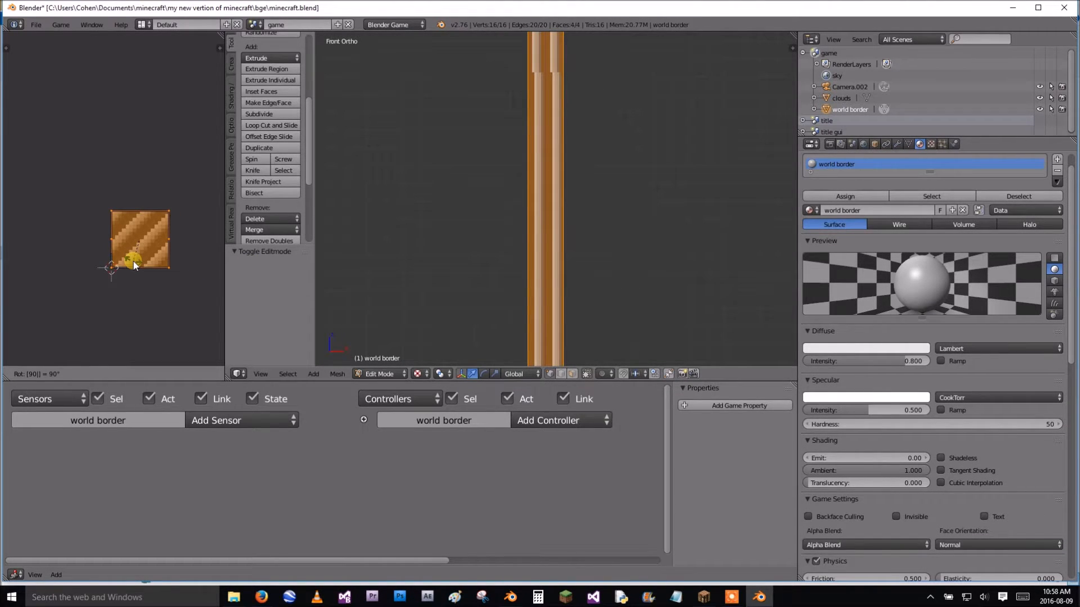
key(BackSpace)
key(BackSpace)
text(25)
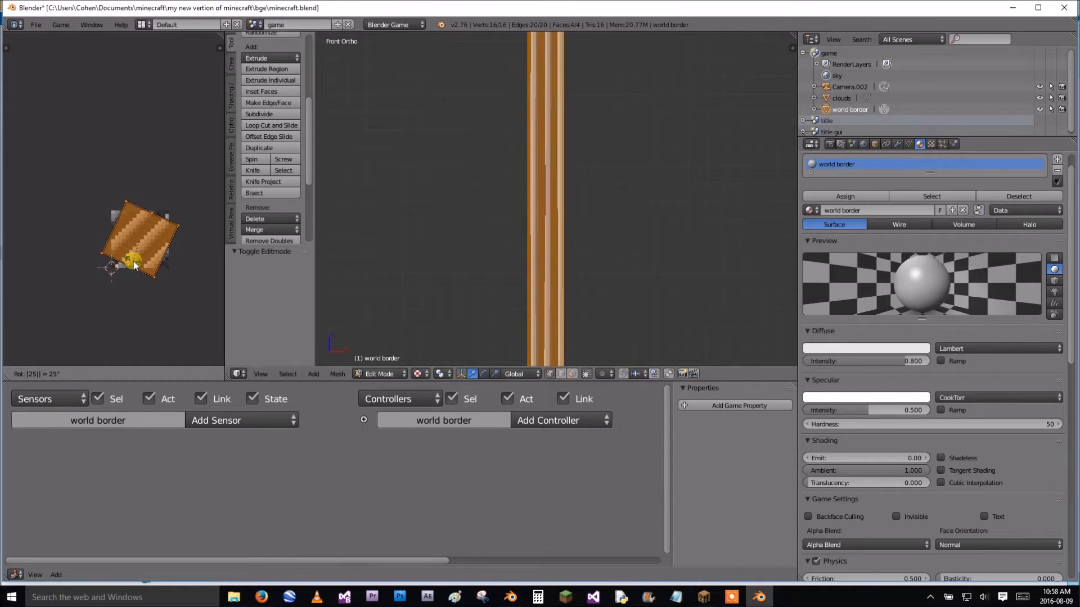
key(Return)
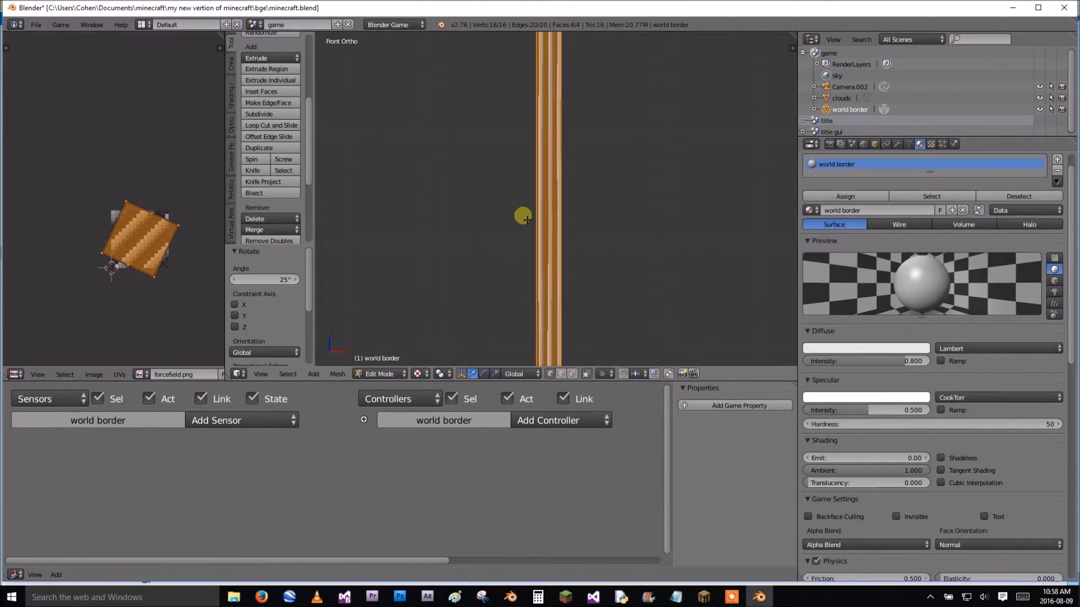
mouse_move(282, 280)
mouse_down()
mouse_move(292, 284)
mouse_move(276, 286)
mouse_up()
click(276, 286)
text(25d)
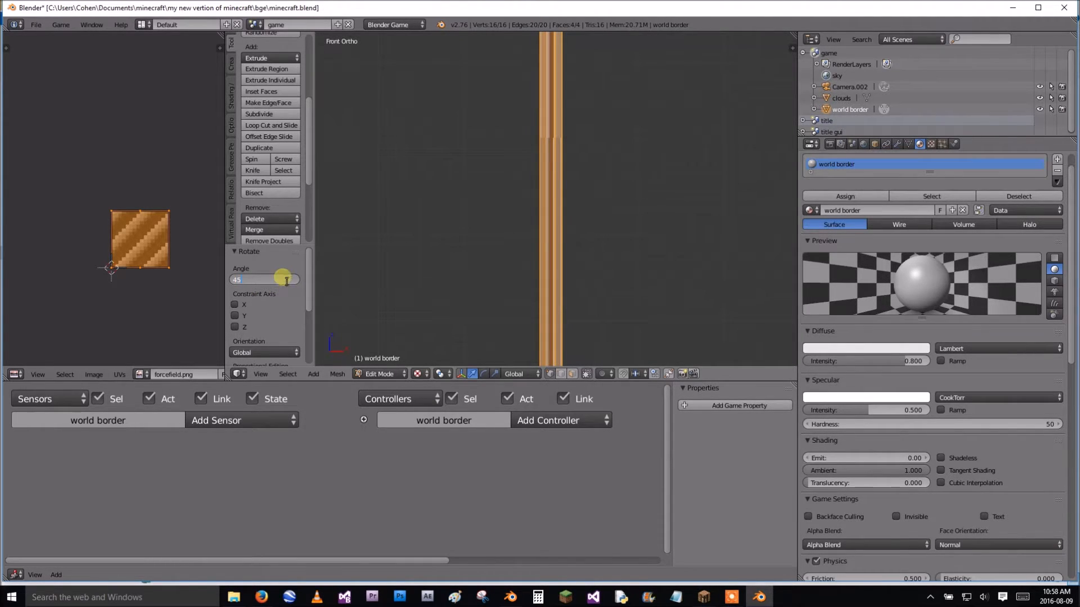
key(Return)
middle_drag(535, 221, 548, 306)
scroll(549, 308, up, 3)
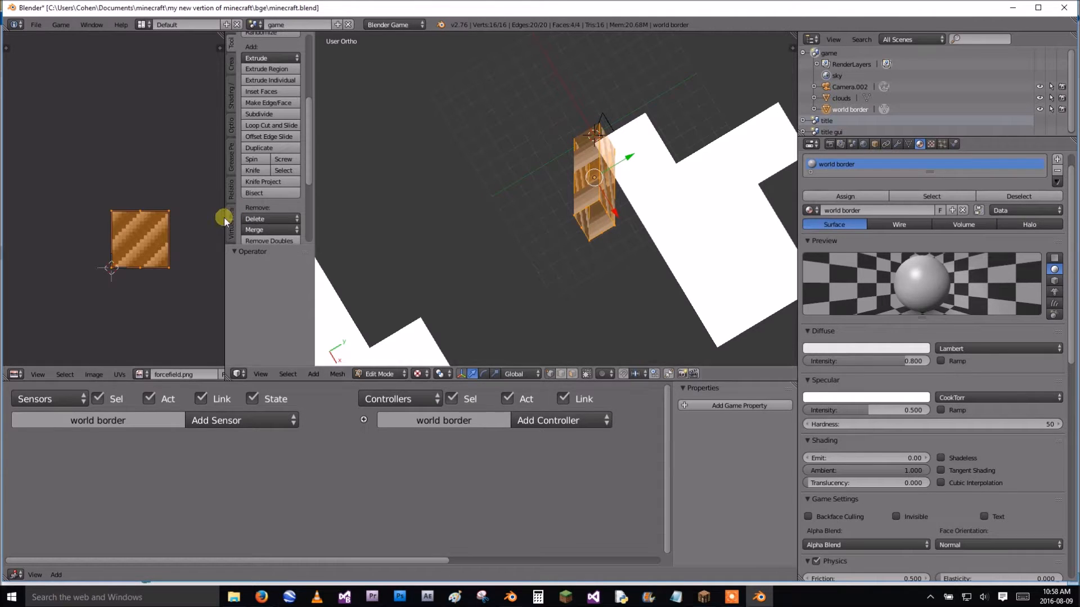
Step: Rotate the world border's UVs by 45° and inspect the texture in Object Mode
key(r)
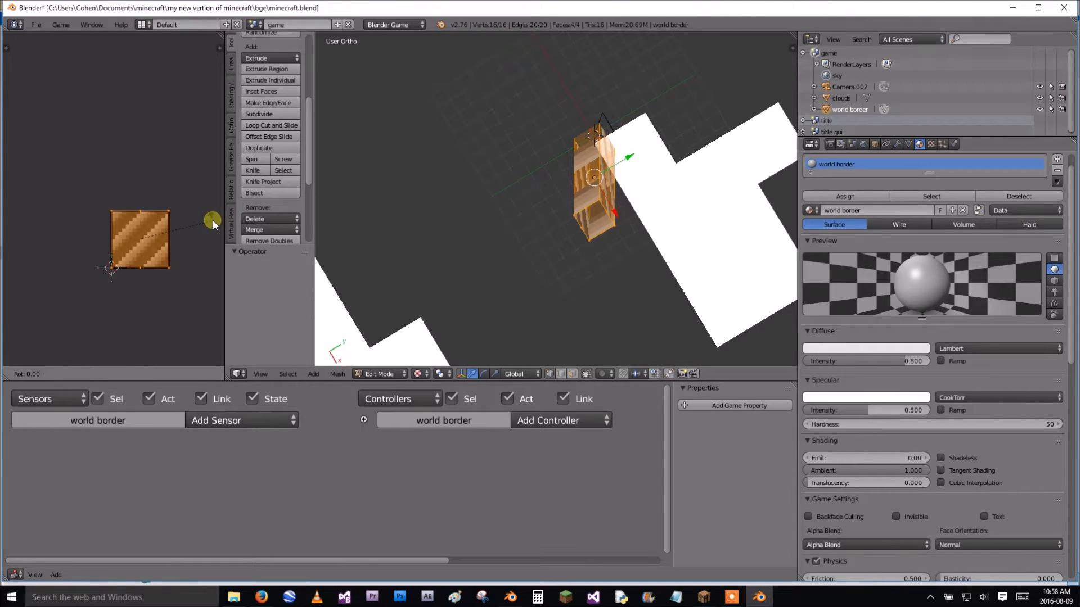
text(45)
key(Return)
middle_drag(524, 183, 619, 176)
key(Tab)
key(Tab)
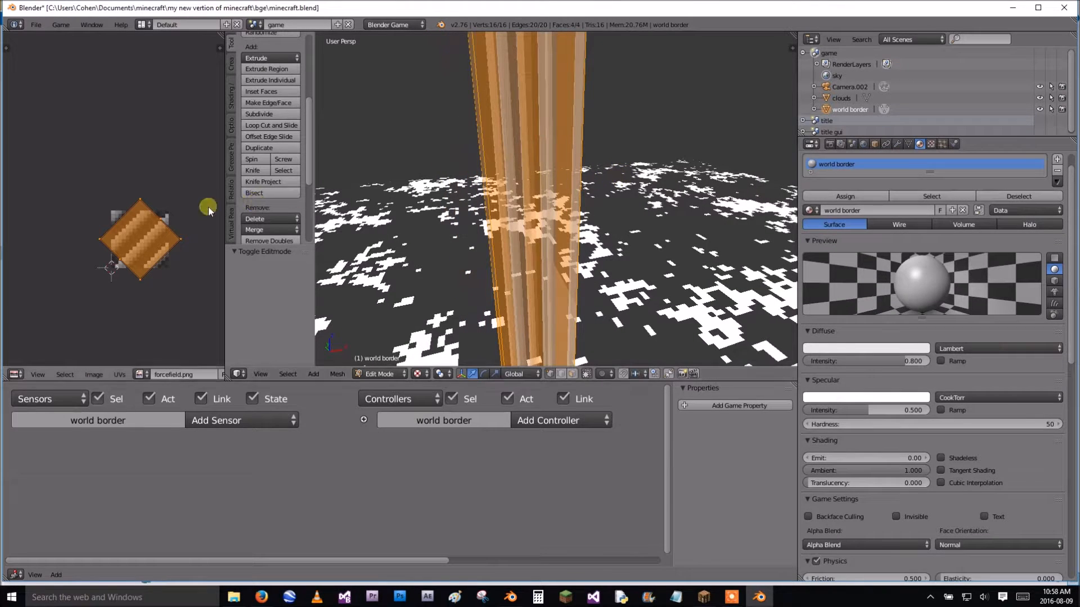
Step: Try rotating the world border's UVs by a further 90°, and try rotating them freehand
key(r)
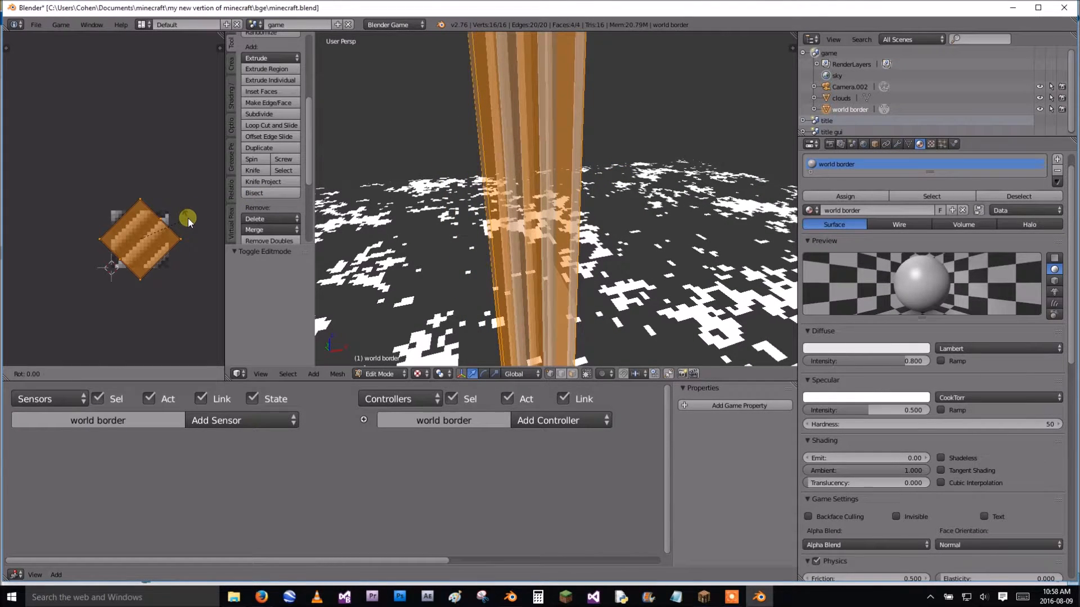
text(90)
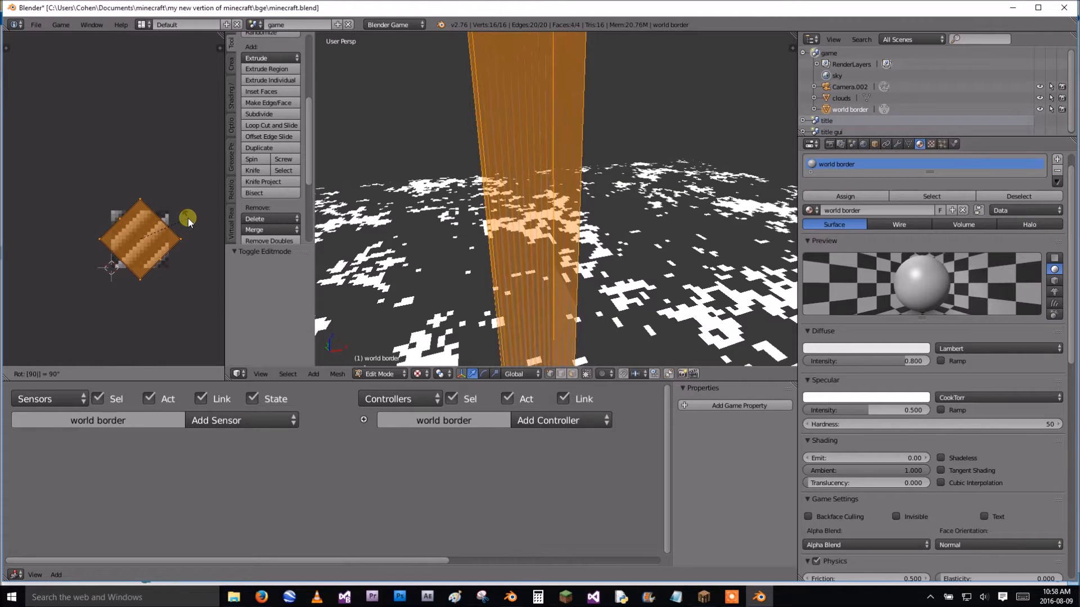
key(Return)
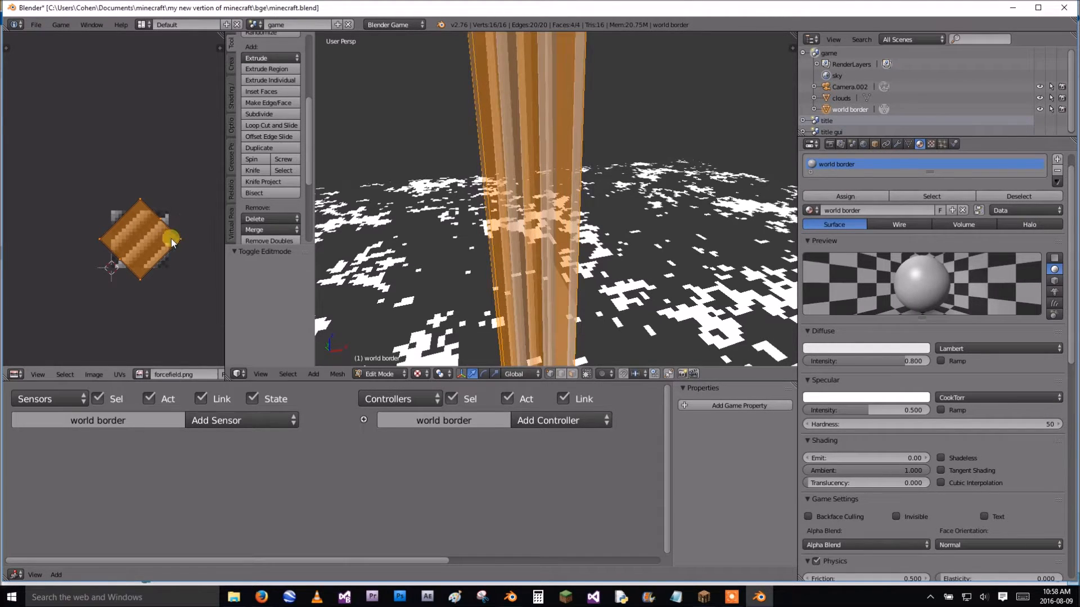
key(r)
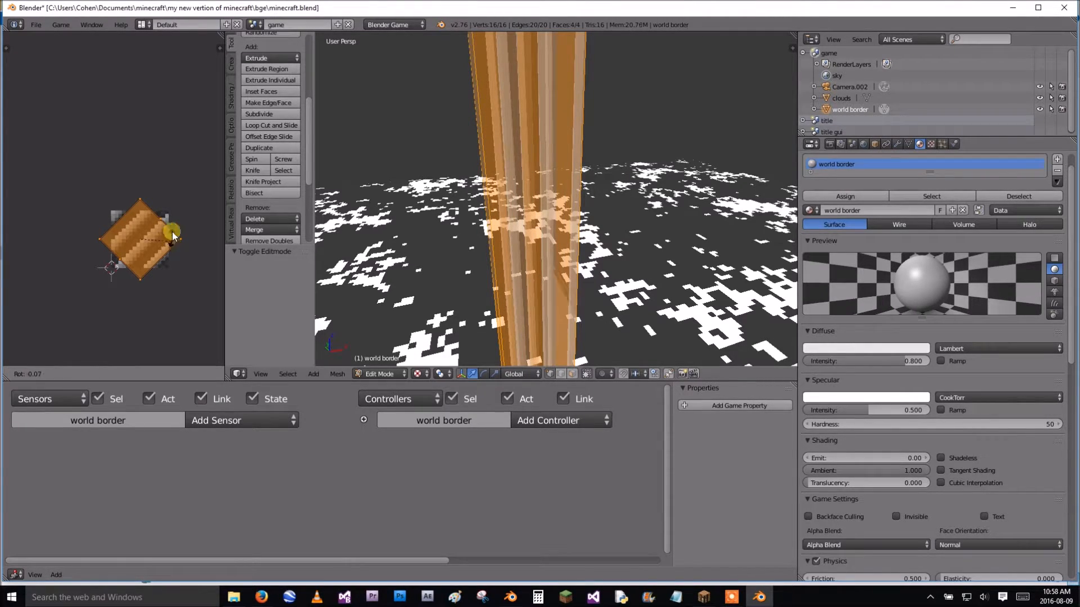
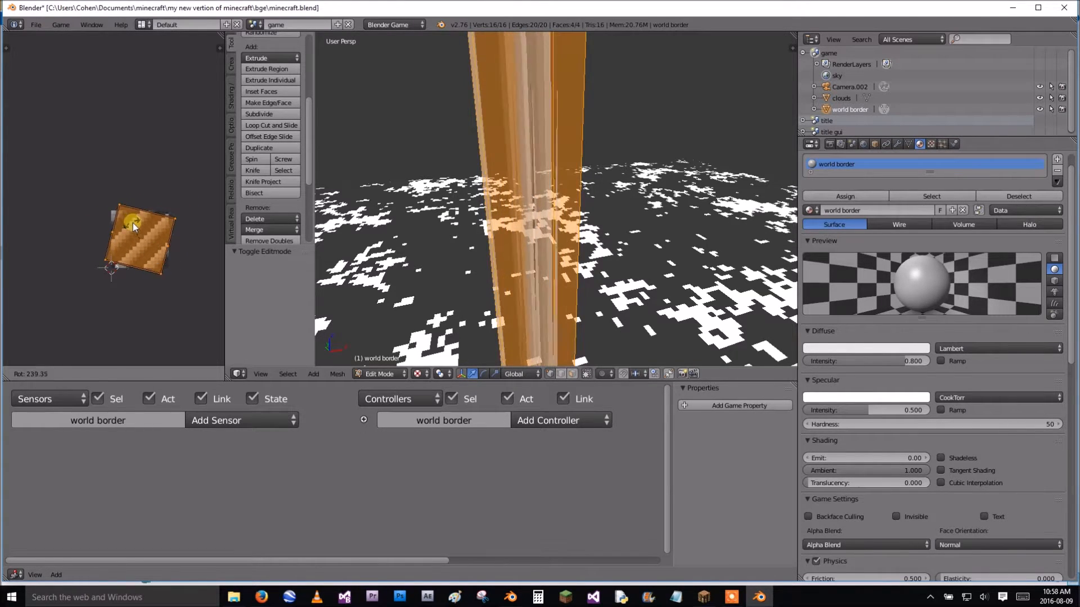
click(132, 223)
key(r)
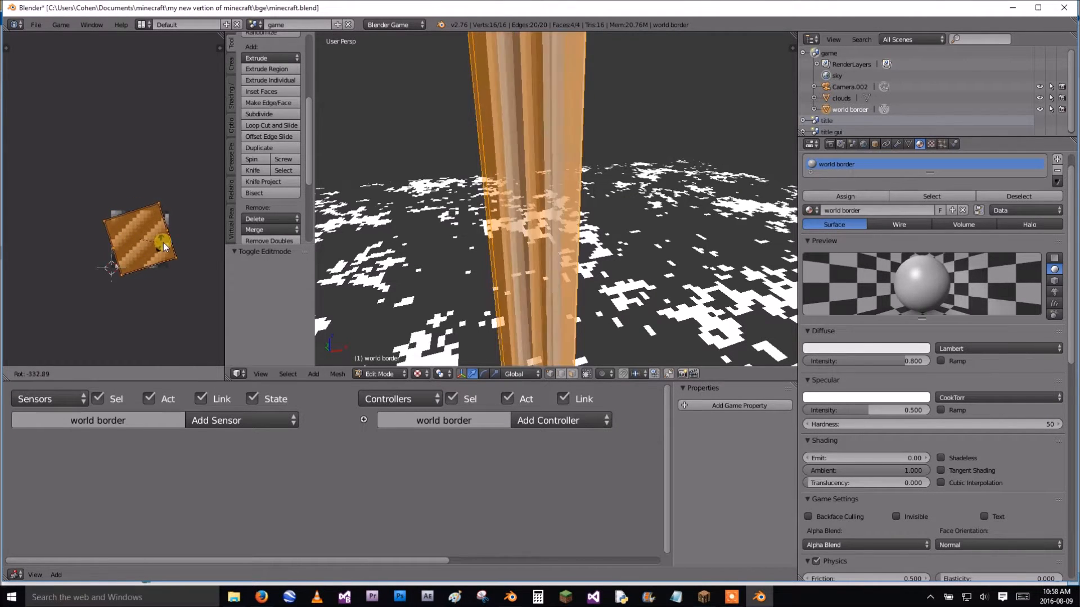
right_click(186, 225)
Step: Map the world border's UVs with Project from View (Bounds) from the top orthographic view, and inspect the texture in Object Mode
scroll(573, 208, down, 2)
key(KP_7)
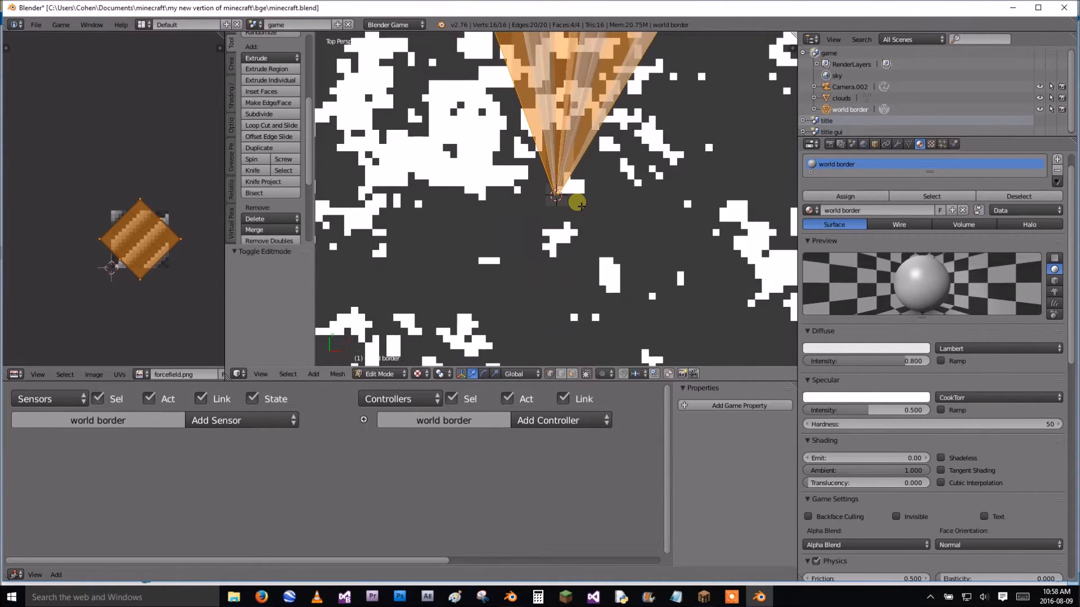
key(u)
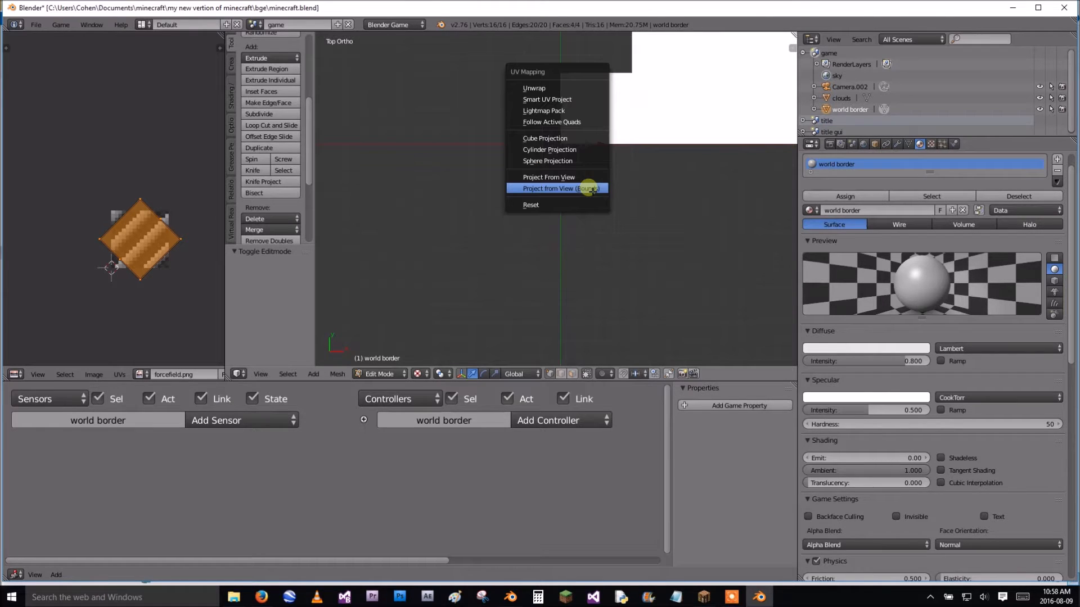
click(567, 189)
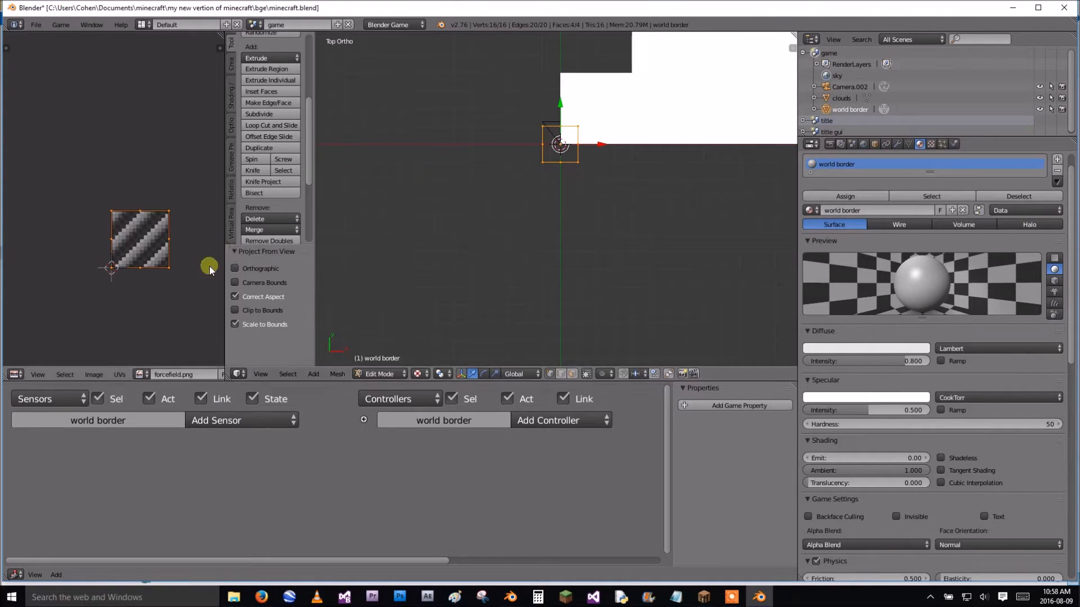
key(Tab)
middle_drag(440, 272, 535, 207)
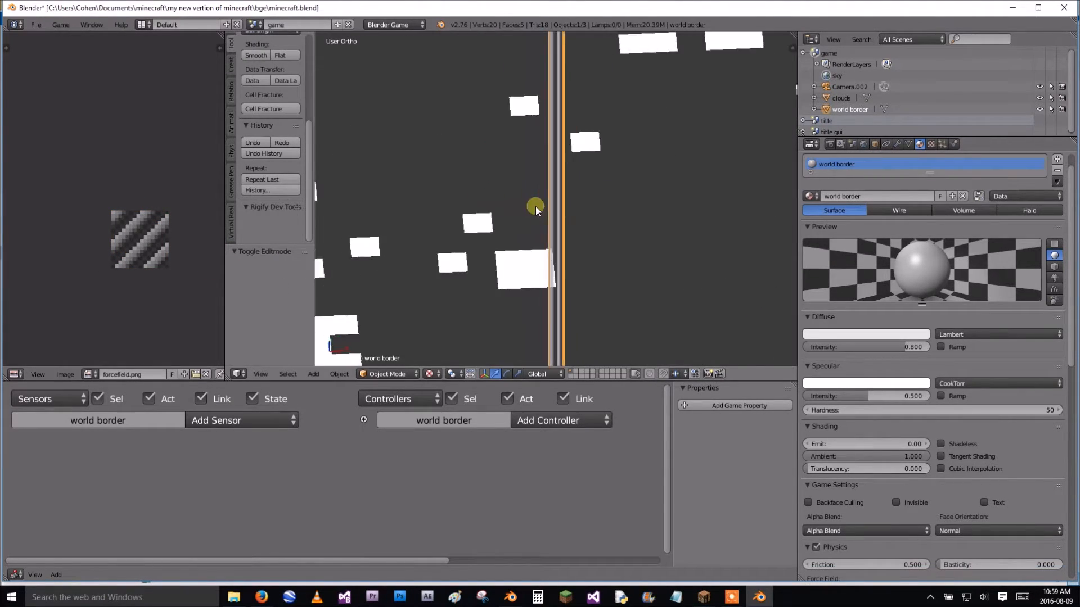
Step: Rotate the projected UVs of the world border by 45° and inspect the stripes in perspective view
key(Tab)
key(r)
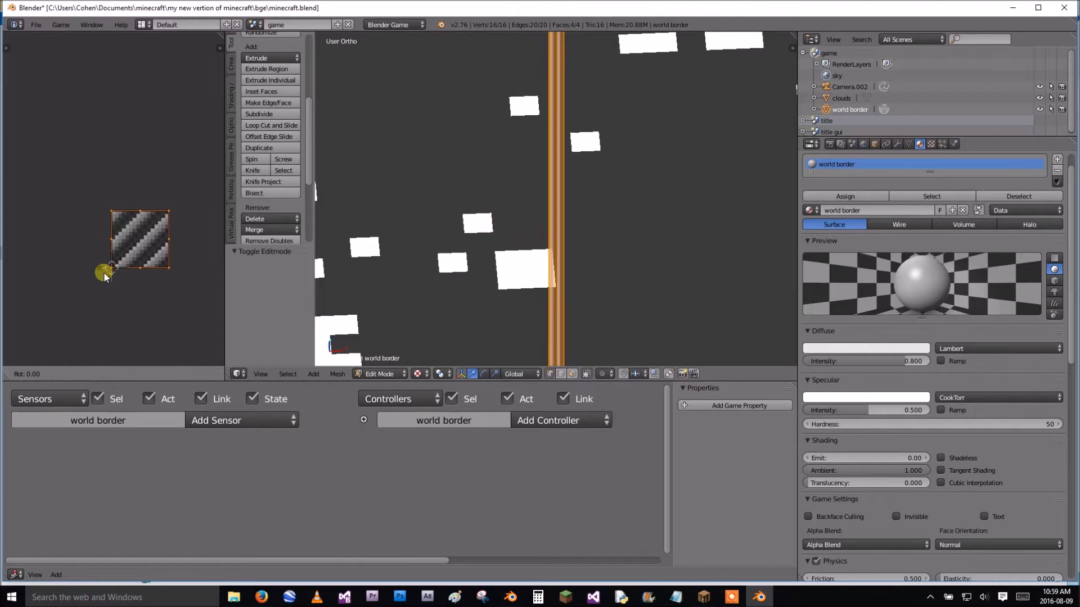
text(45)
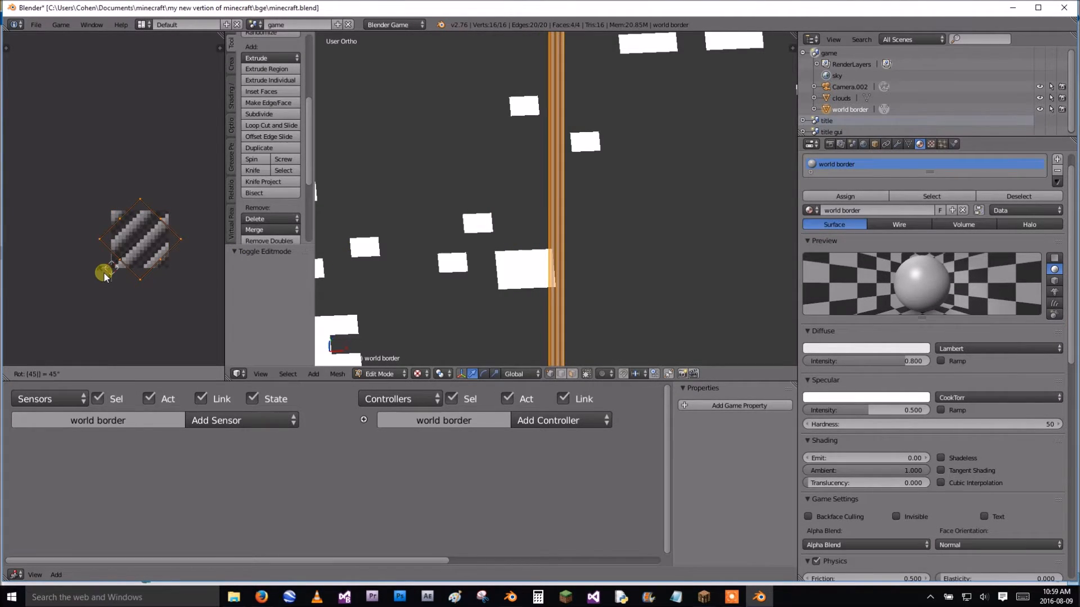
key(Return)
scroll(462, 242, up, 4)
middle_drag(460, 242, 562, 211)
scroll(562, 212, down, 5)
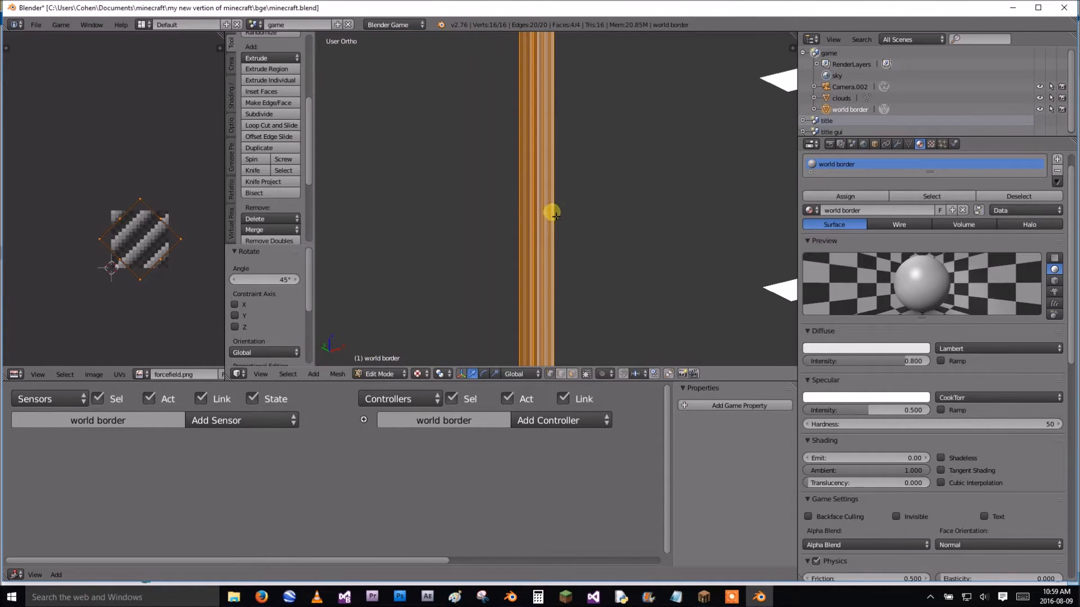
key(KP_5)
scroll(549, 196, up, 5)
middle_drag(549, 201, 565, 220)
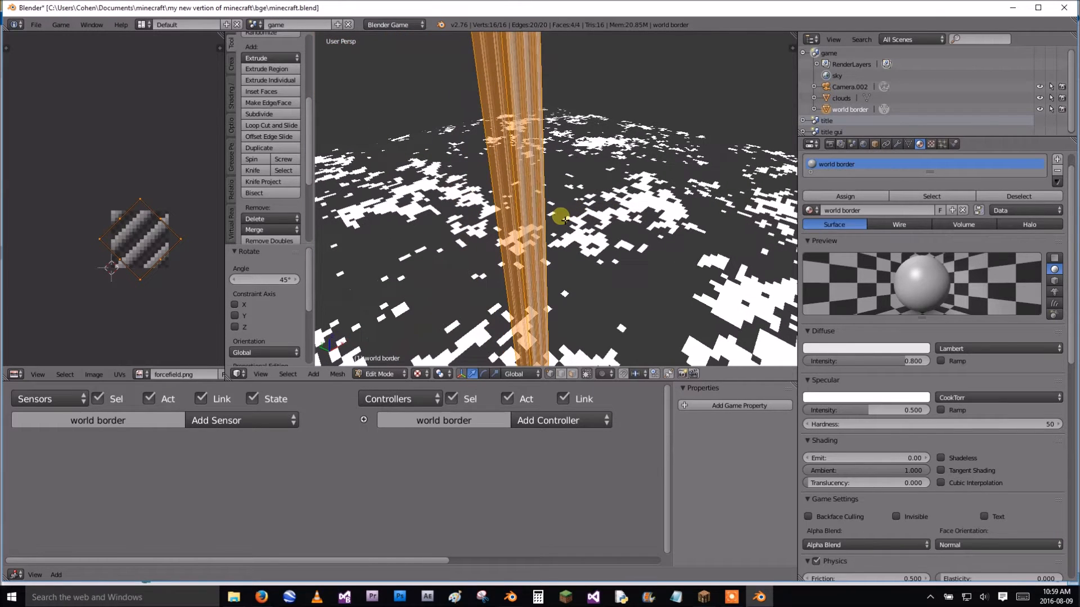
Step: Set the world border material's diffuse color to bright cyan-blue and make it Shadeless
click(866, 347)
drag(850, 238, 854, 185)
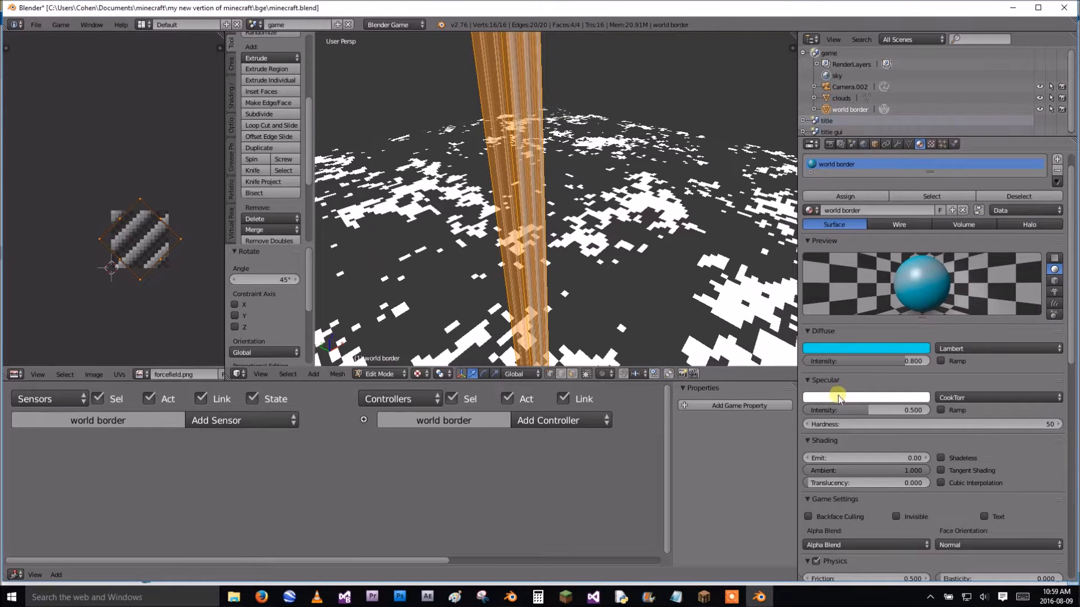
click(951, 456)
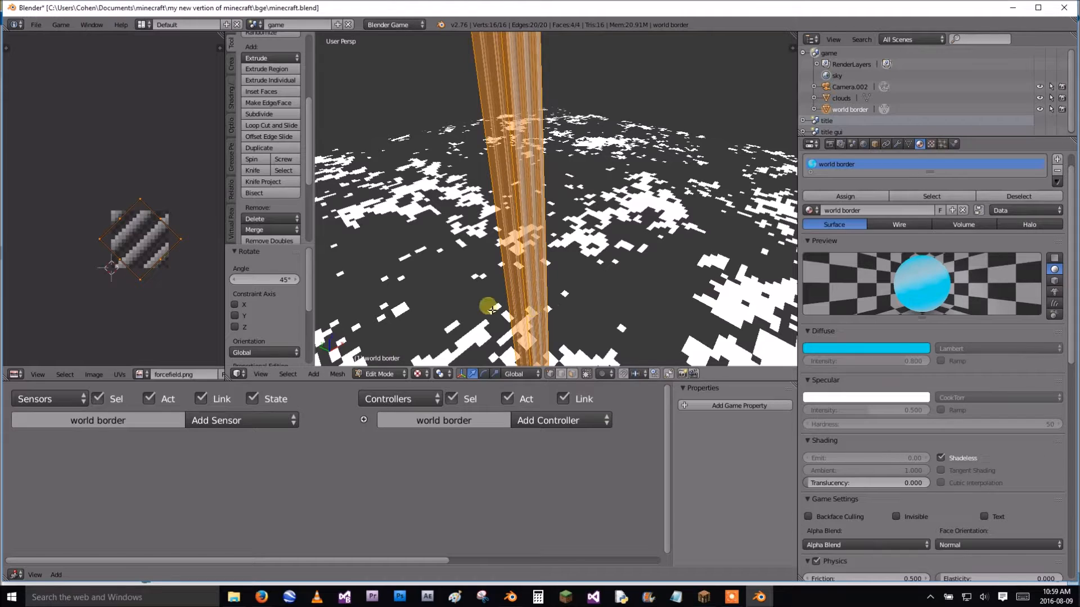
Step: Leave Edit Mode and run the game from two viewing angles to check the world border's look
key(p)
key(Tab)
key(p)
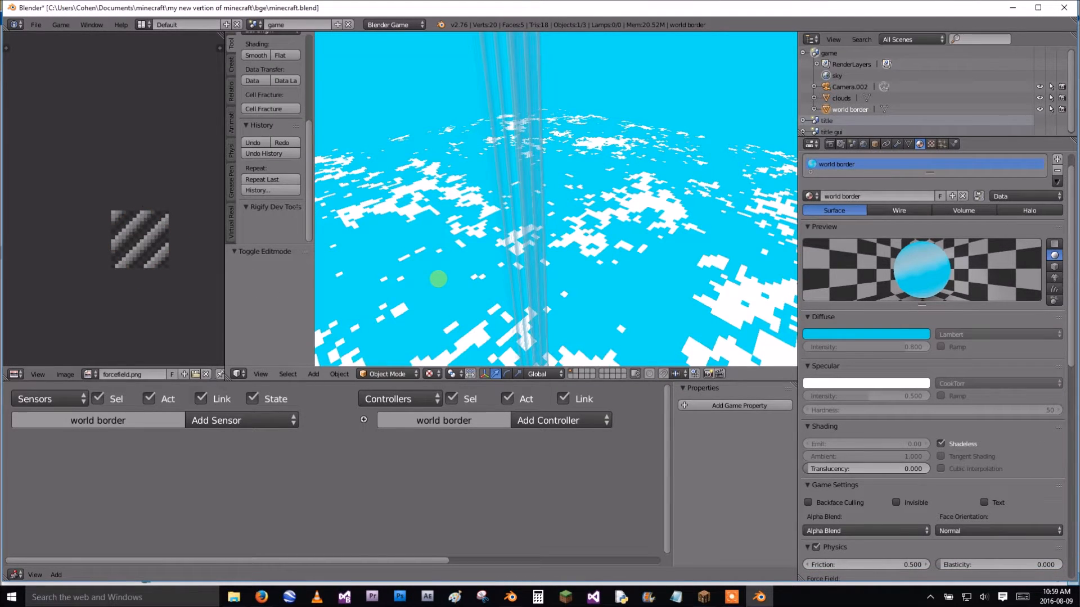
key(Escape)
middle_drag(485, 251, 478, 345)
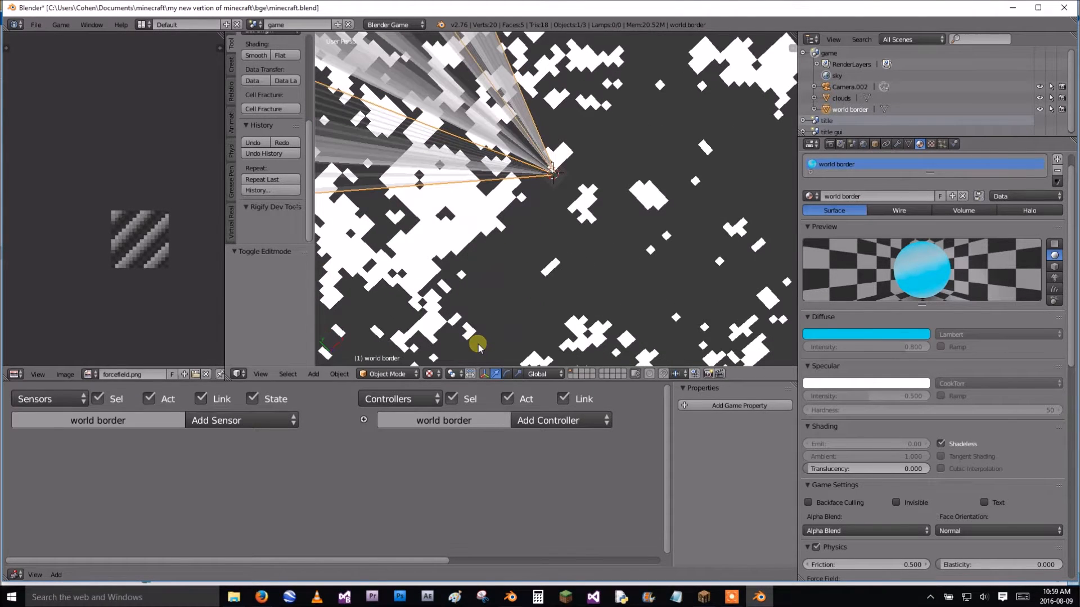
key(p)
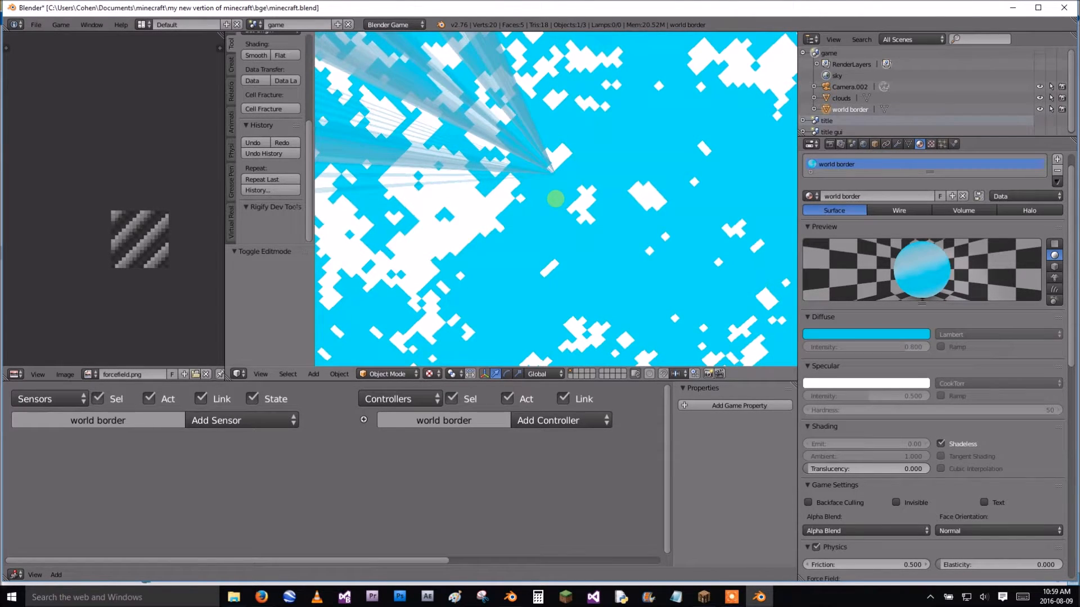
key(Escape)
Step: Run the game from the camera view to check the world border from inside, and return to an outside view
middle_drag(555, 193, 607, 175)
key(KP_0)
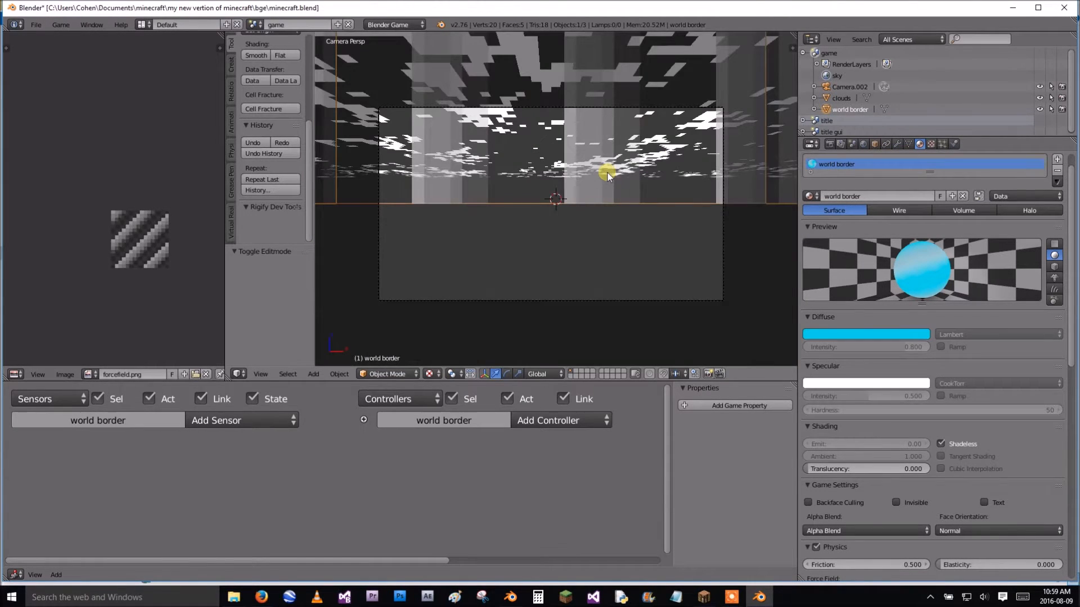
key(p)
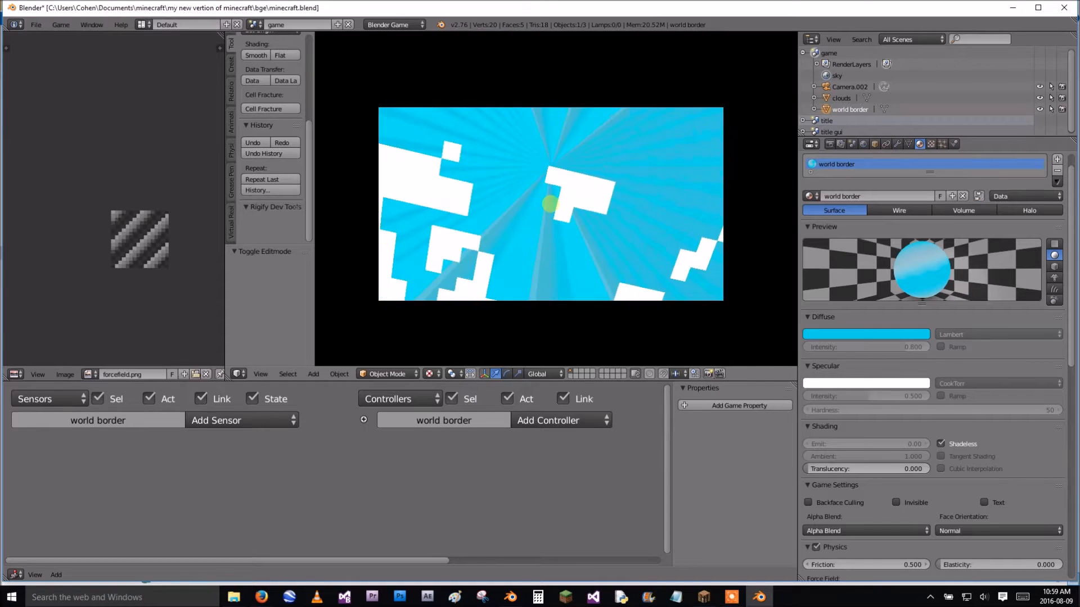
key(Escape)
middle_drag(551, 205, 555, 226)
scroll(555, 226, down, 6)
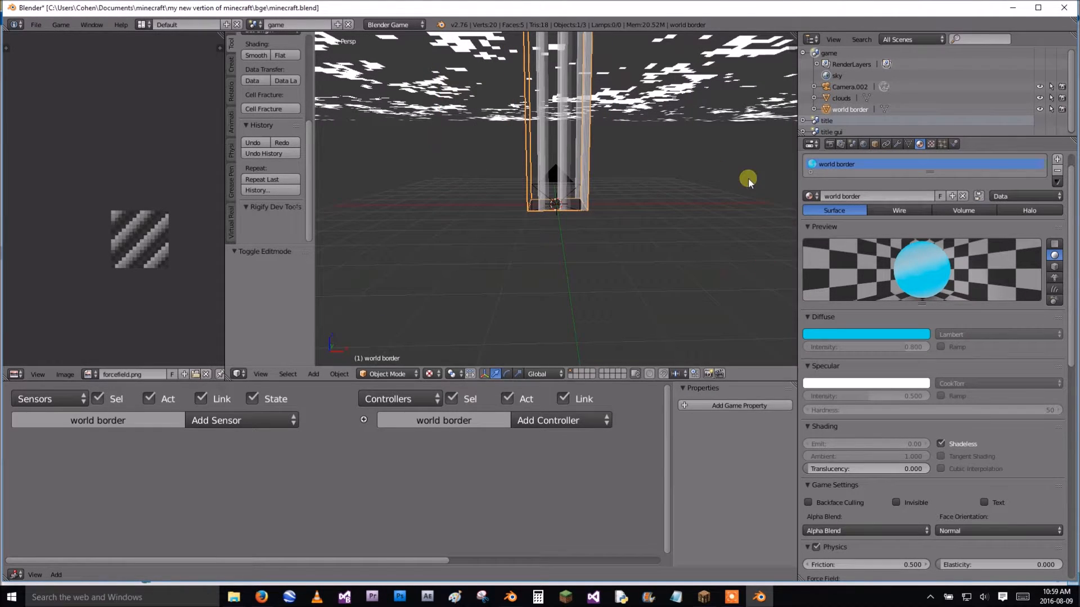
Step: Set the physics type of the clouds to No Collision
right_click(638, 72)
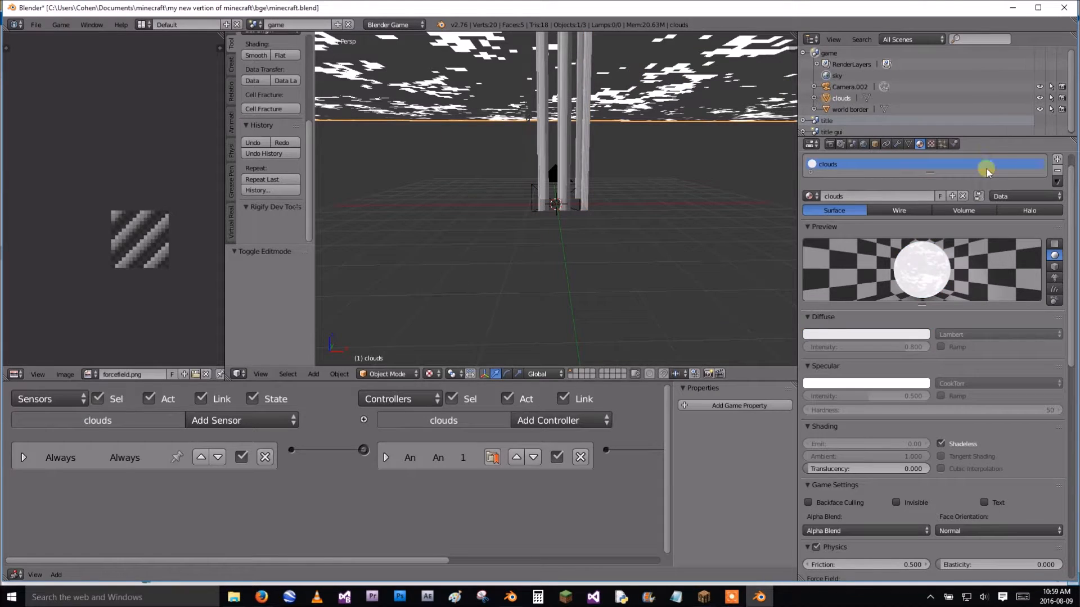
click(956, 144)
click(950, 196)
click(934, 190)
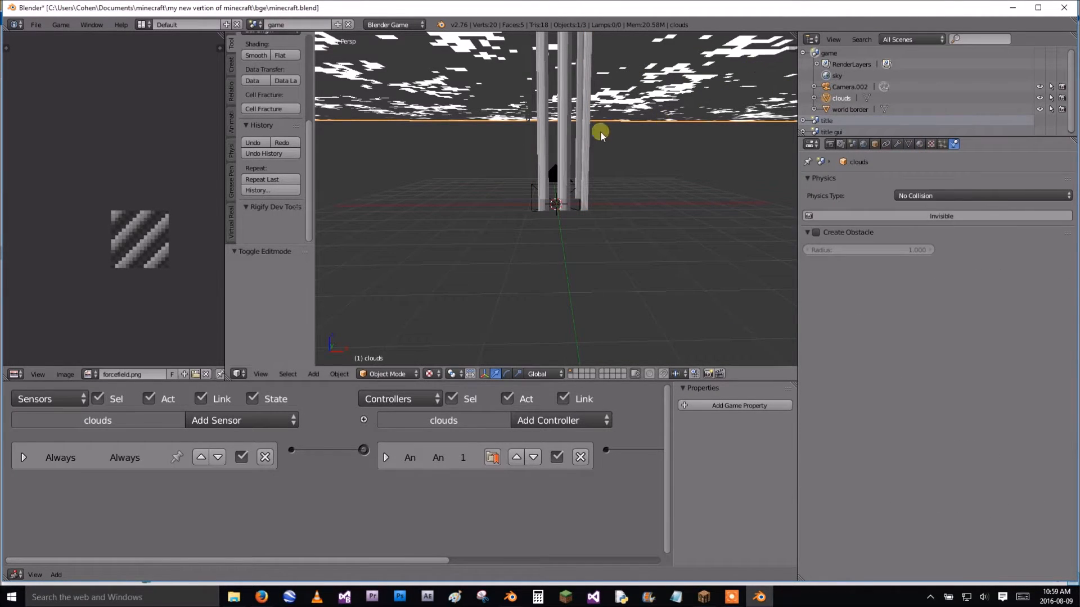
Step: Set the world border's physics type to Static
right_click(545, 164)
click(910, 195)
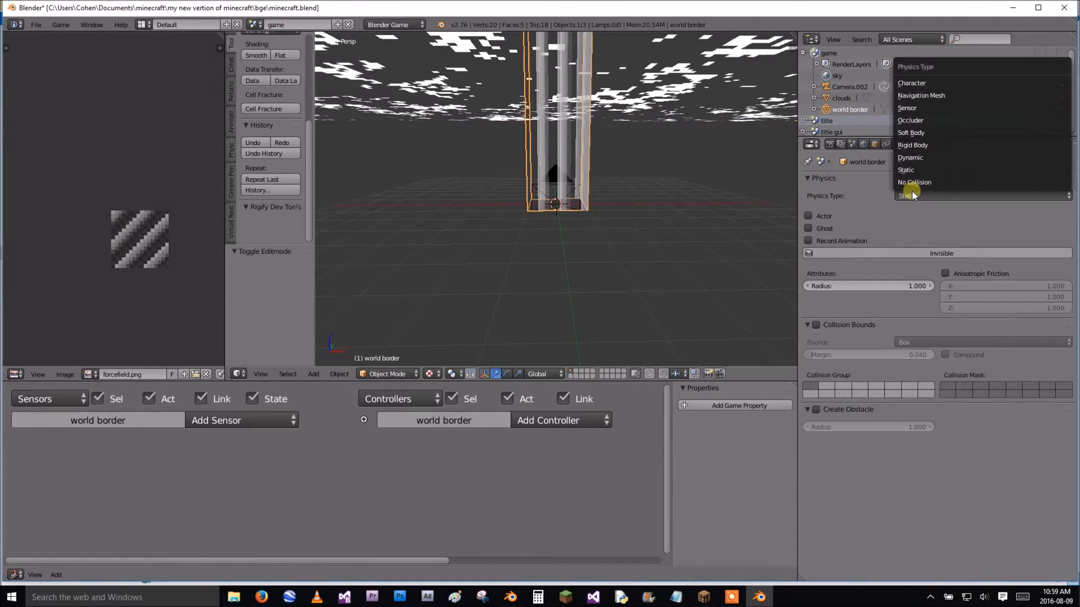
click(922, 170)
middle_drag(641, 194, 574, 188)
scroll(573, 188, down, 6)
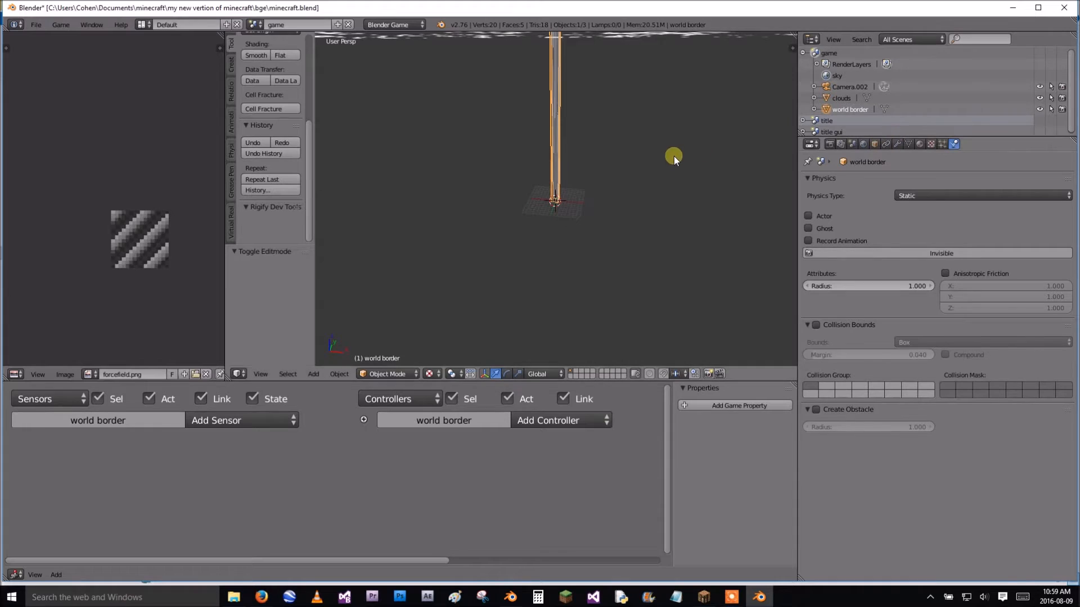
Step: Set the world border's X and Y scale to 100
click(919, 145)
click(875, 145)
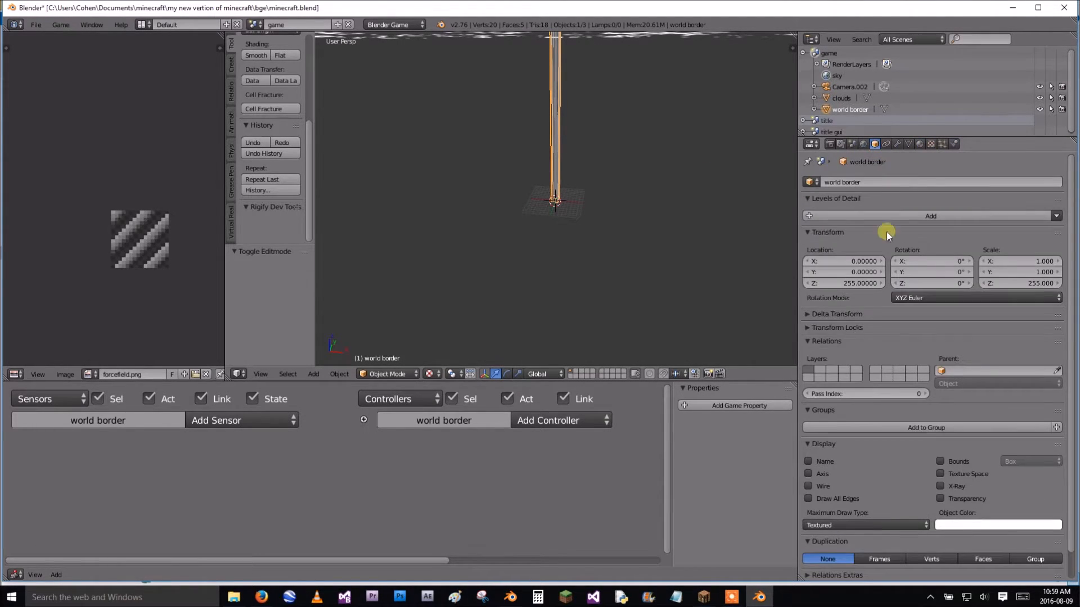
drag(1037, 272, 236, 374)
key(Escape)
click(1037, 273)
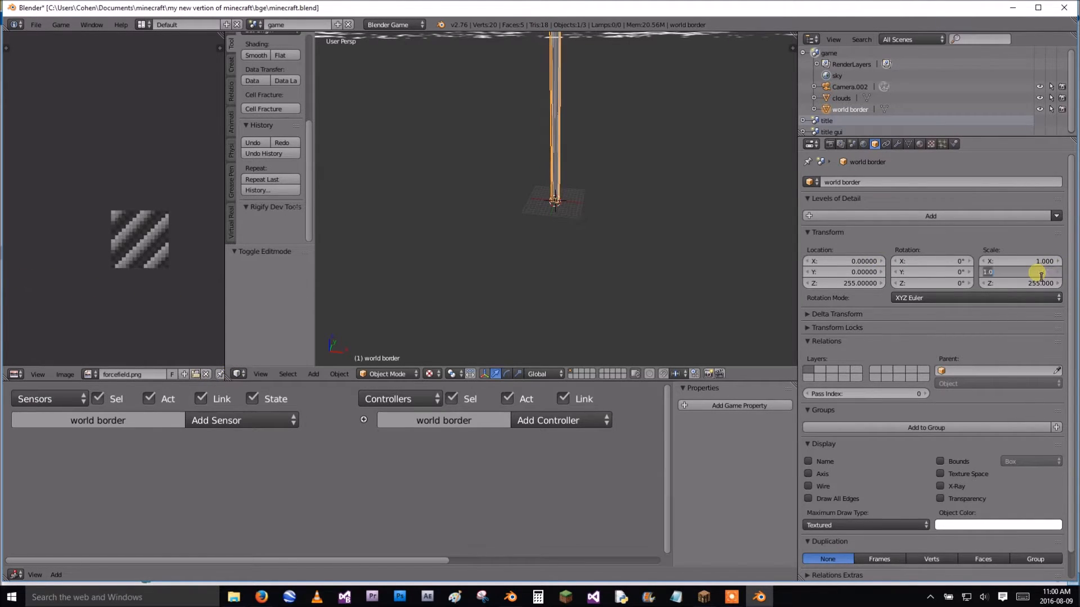
text(10)
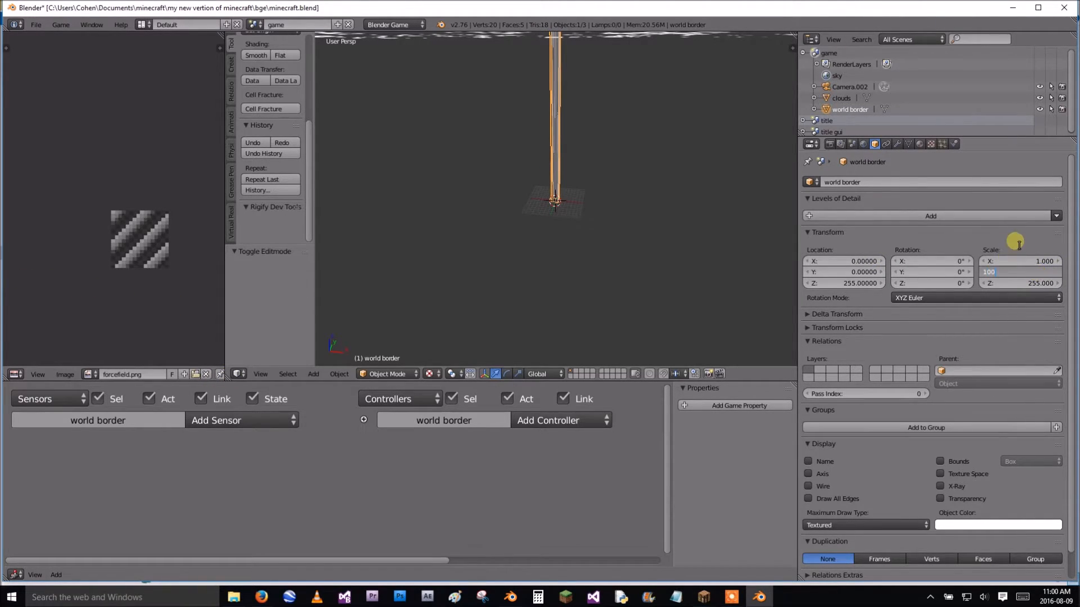
text(0)
key(Return)
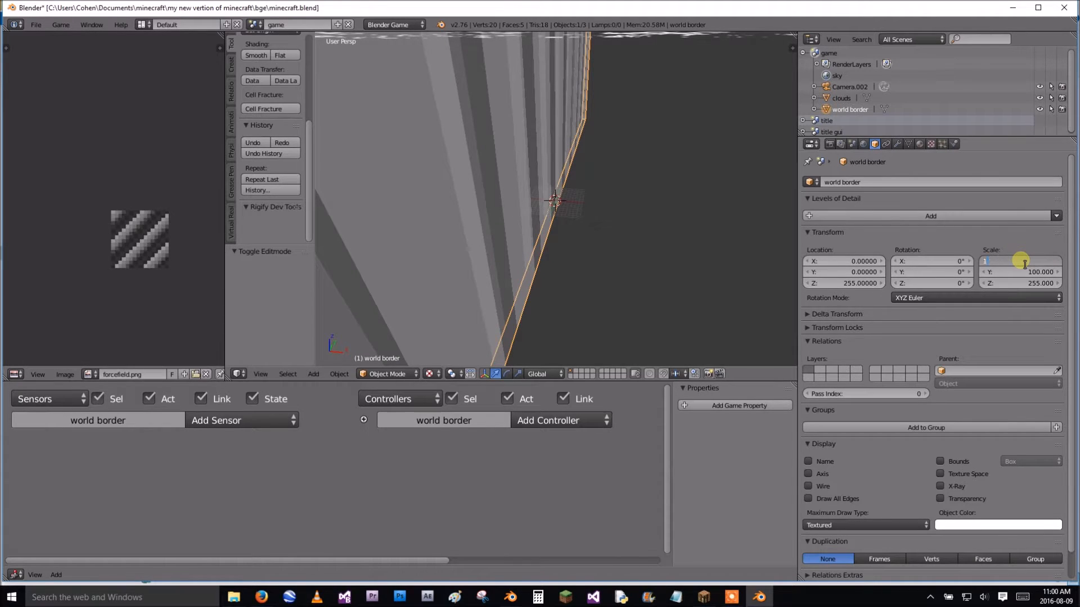
key(Return)
Step: Scale up the UVs of all the world border's walls about 43.7 times in Edit Mode
scroll(597, 138, down, 9)
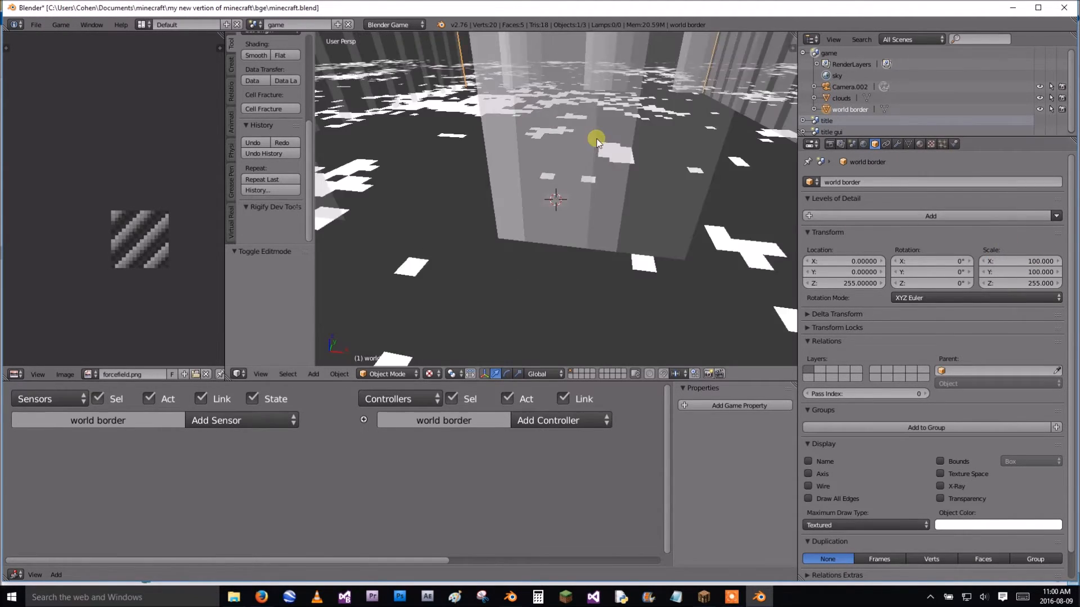
scroll(595, 143, down, 3)
scroll(603, 138, up, 12)
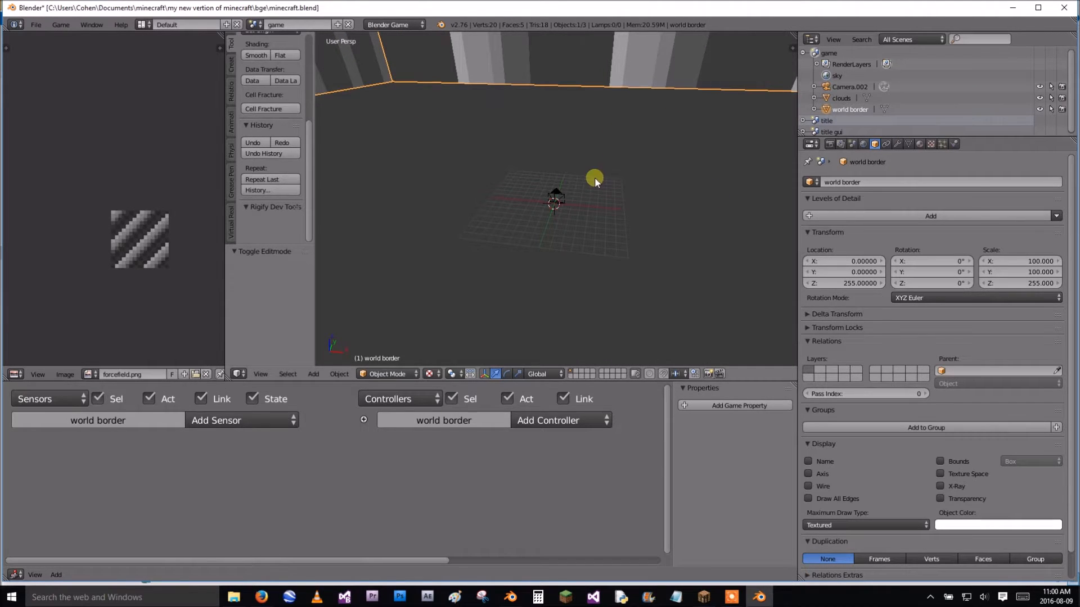
key(Tab)
key(s)
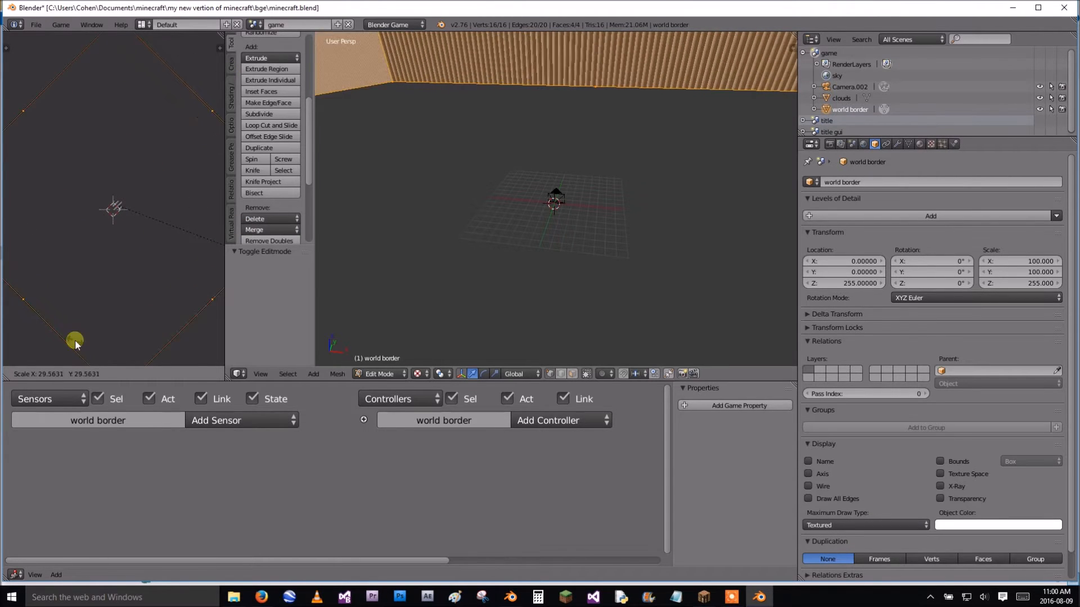
click(170, 168)
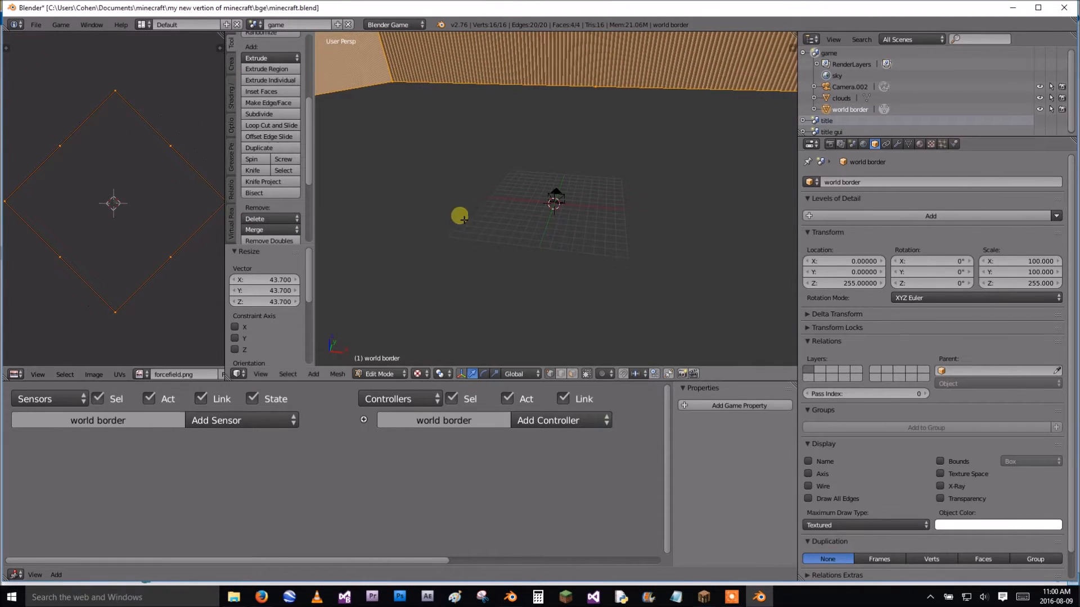
Step: Select the world border's front wall and unwrap it from the front view with Project from View (Bounds)
middle_drag(471, 218, 510, 180)
scroll(511, 173, down, 12)
scroll(551, 169, down, 10)
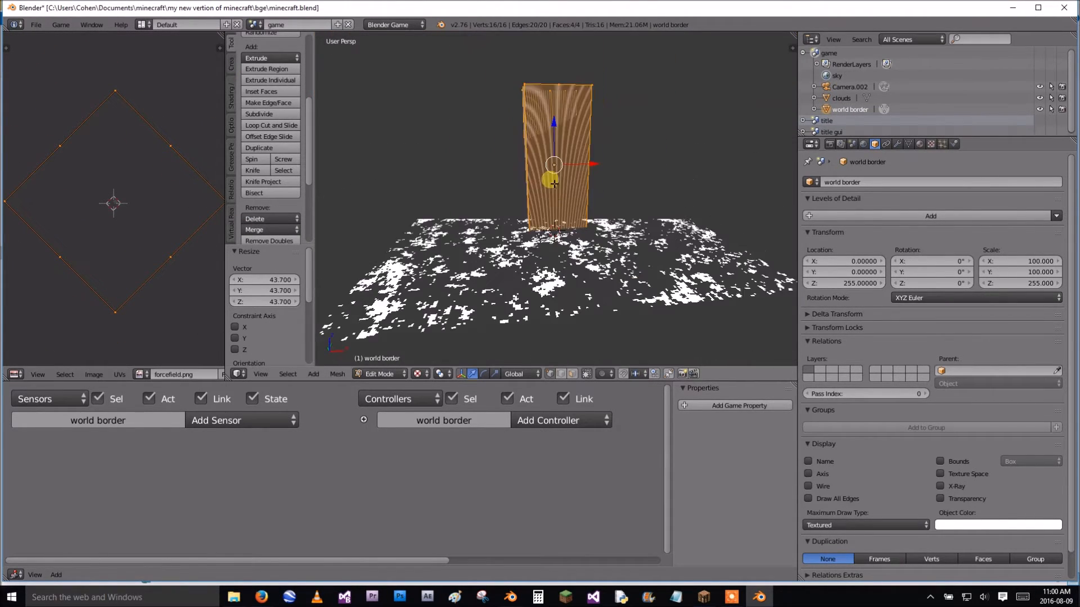
right_click(569, 234)
scroll(98, 244, down, 2)
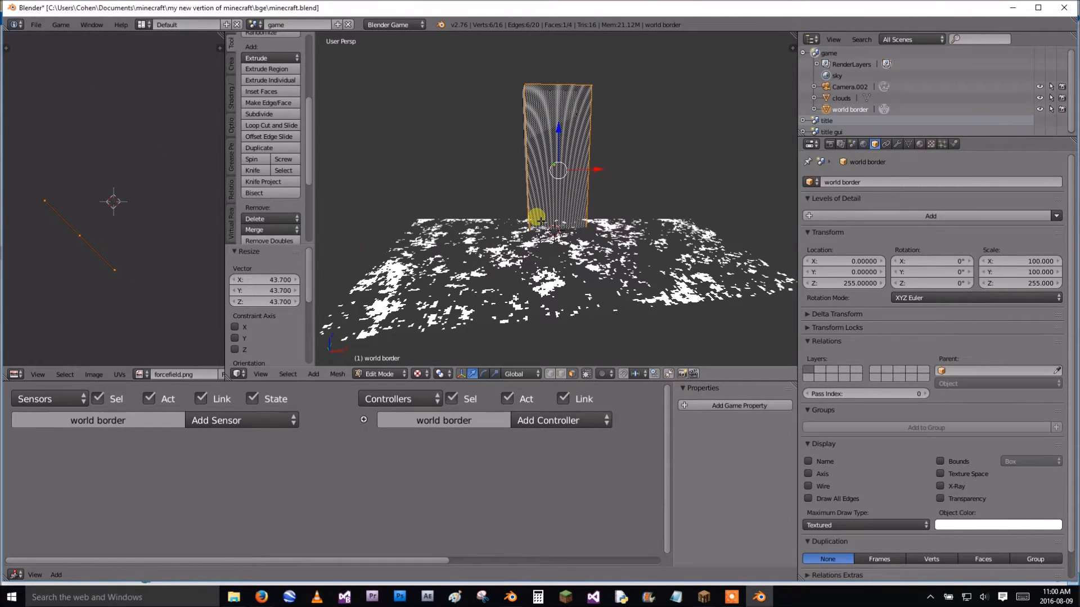
key(KP_3)
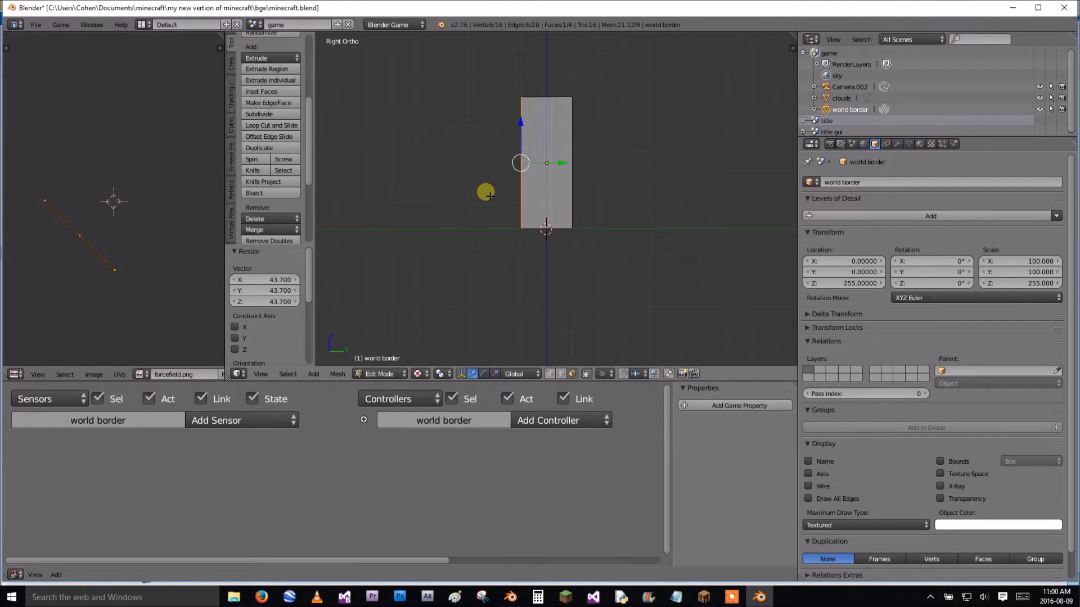
key(KP_1)
key(u)
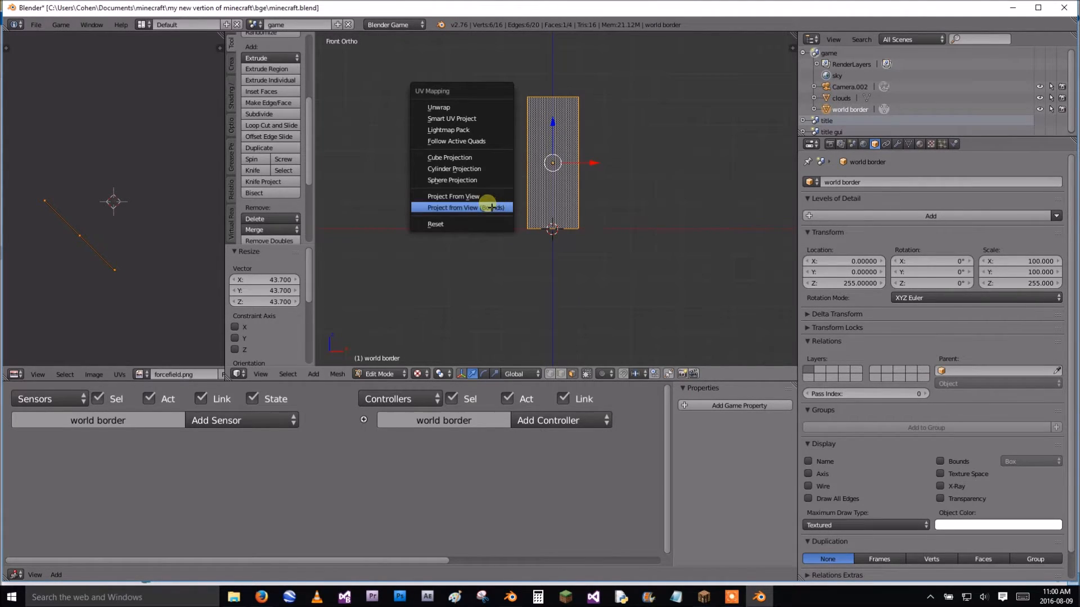
click(491, 207)
Step: Scale up the front wall's UVs about 17.7 times so the forcefield stripes repeat, and leave Edit Mode
scroll(101, 236, up, 6)
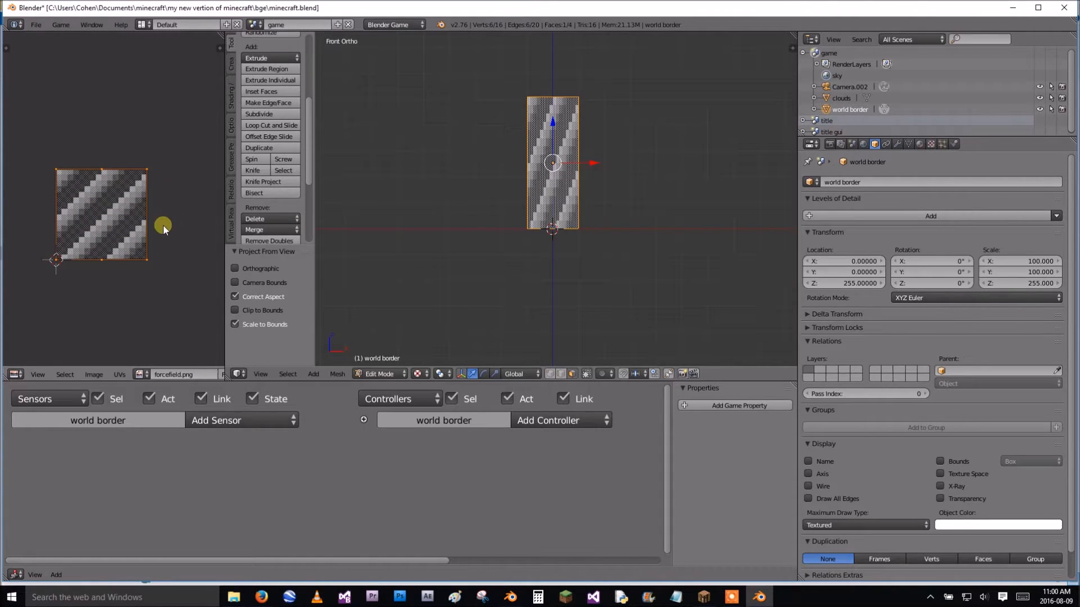
scroll(146, 243, down, 10)
key(s)
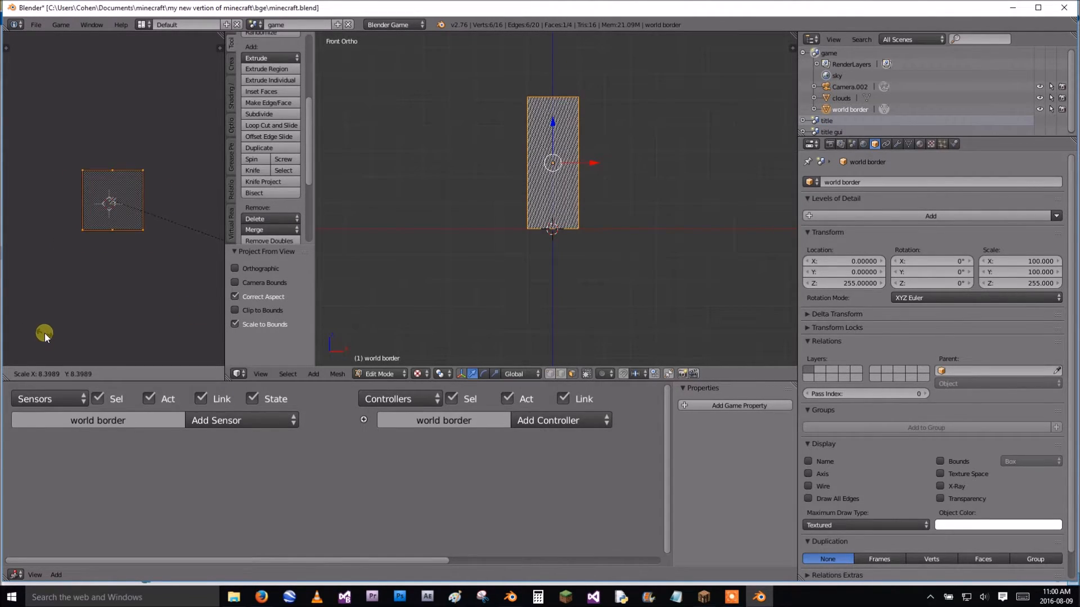
click(15, 160)
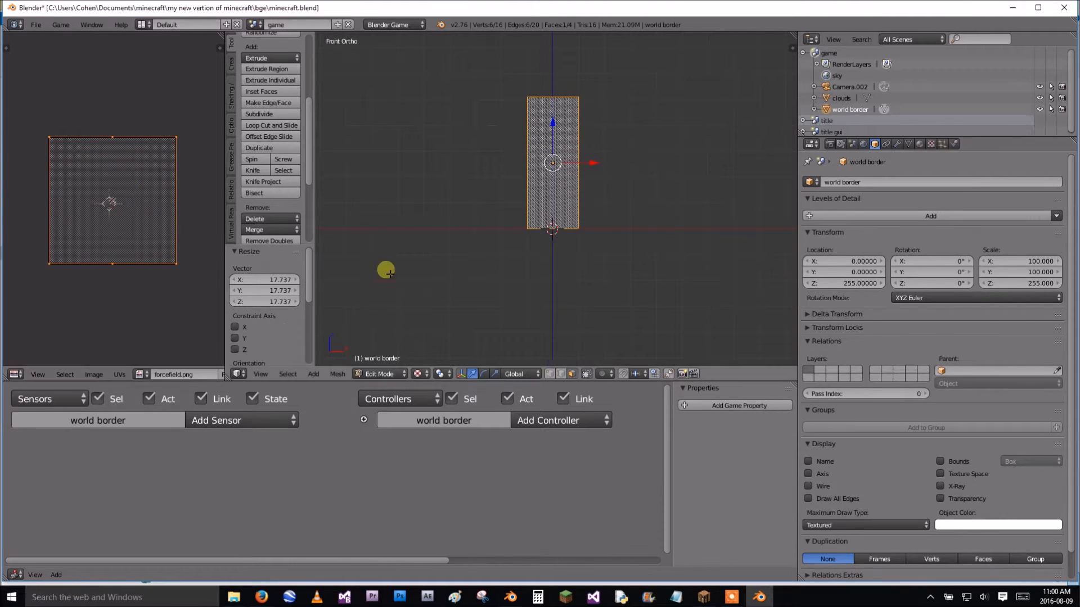
scroll(394, 264, up, 9)
key(Tab)
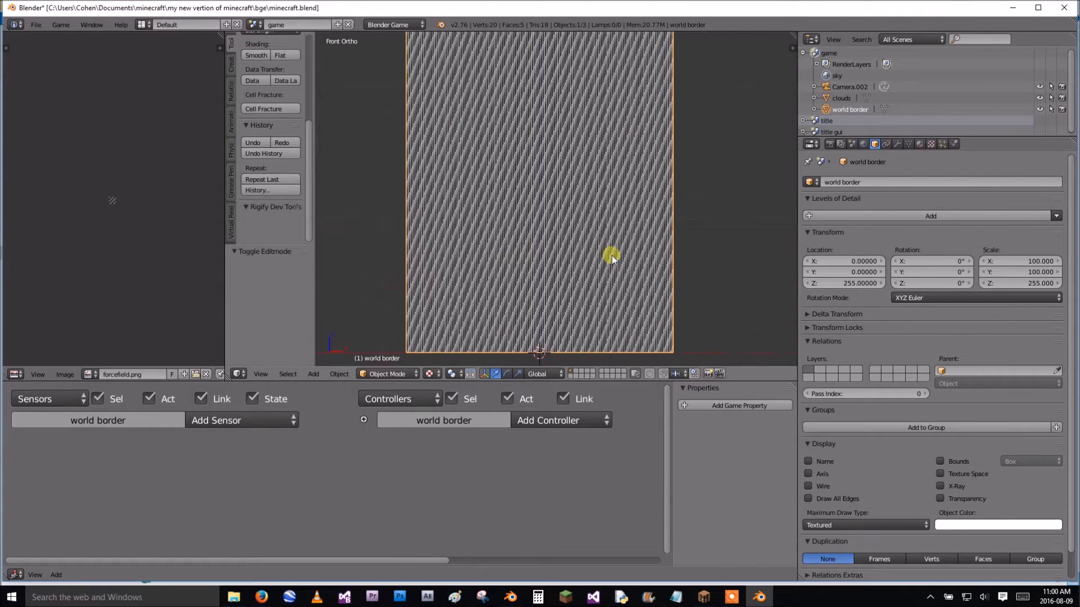
scroll(611, 257, down, 1)
scroll(619, 242, down, 2)
middle_drag(622, 236, 567, 194)
scroll(566, 191, down, 2)
right_click(566, 187)
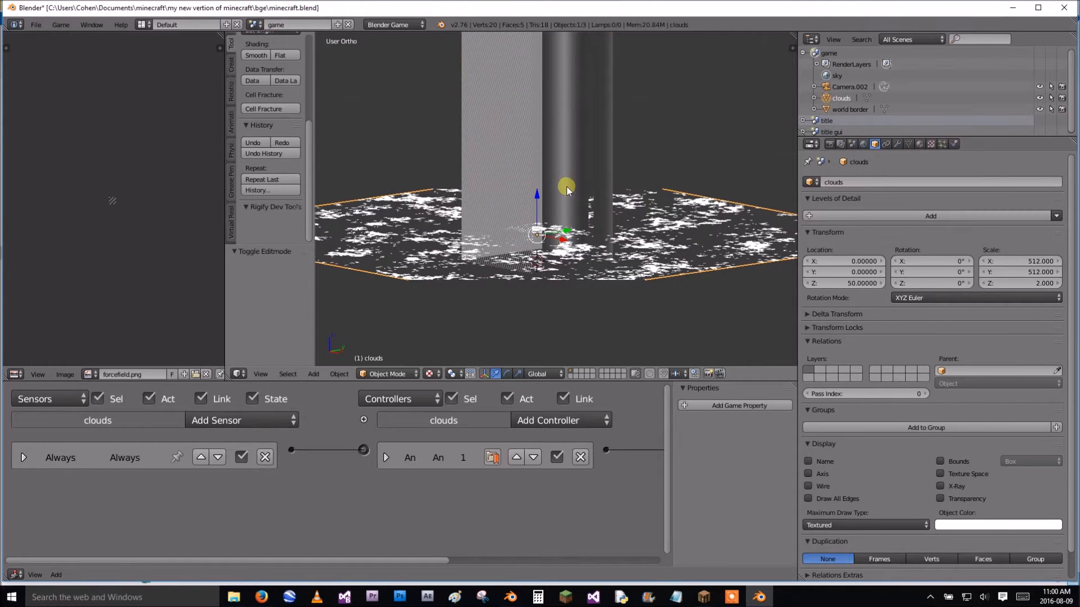
key(Tab)
scroll(596, 208, down, 2)
scroll(602, 213, up, 3)
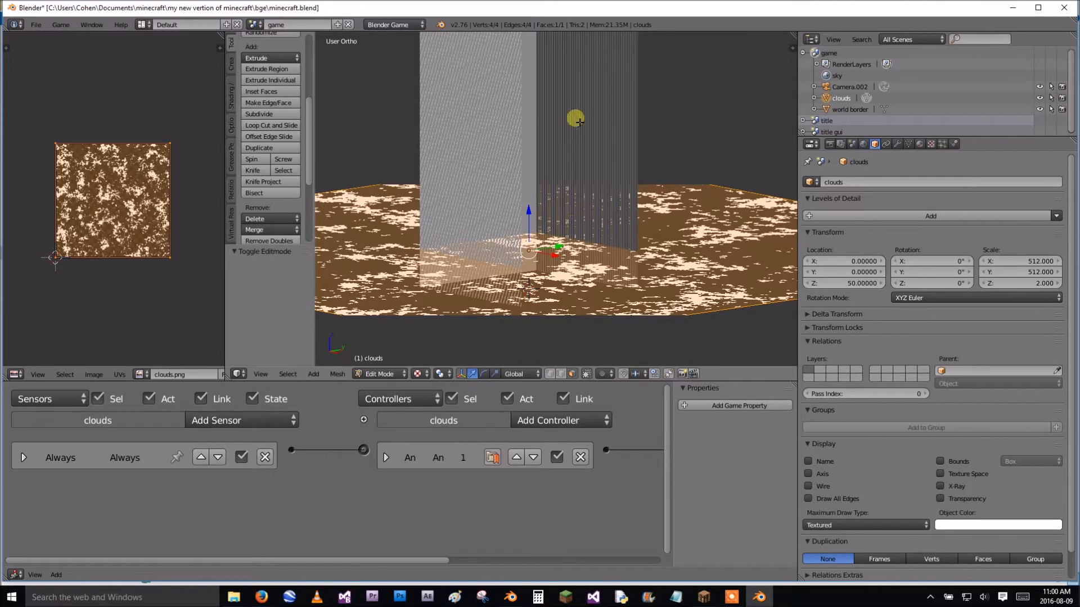
scroll(541, 281, down, 2)
middle_drag(543, 283, 562, 258)
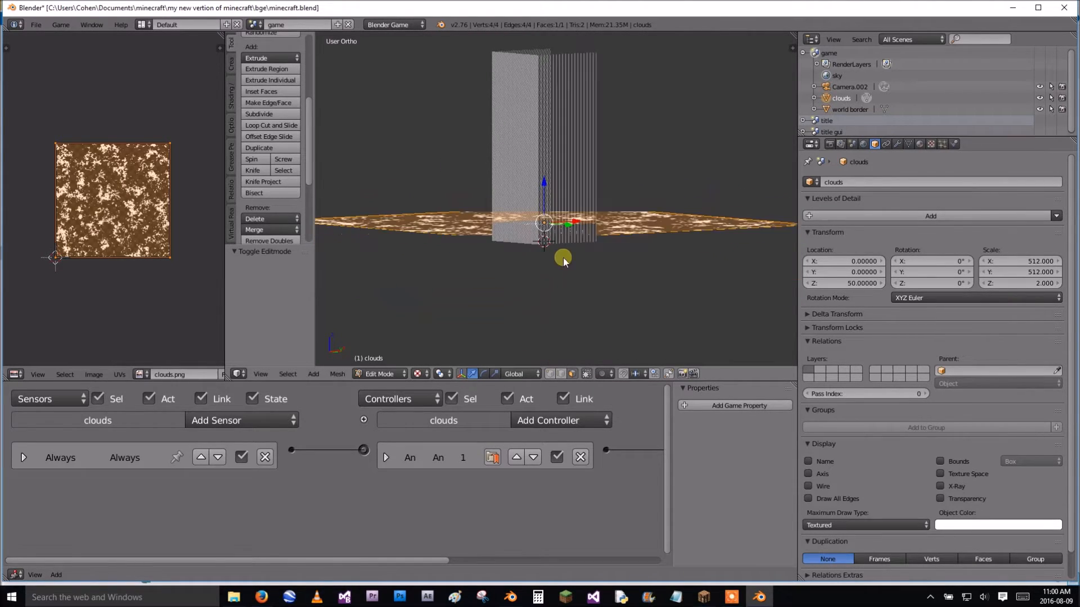
key(Tab)
Step: Unwrap the world border's right wall from the right view with Project from View (Bounds) and scale its UVs about 19.7 times
right_click(576, 135)
key(Tab)
middle_drag(579, 144, 555, 174)
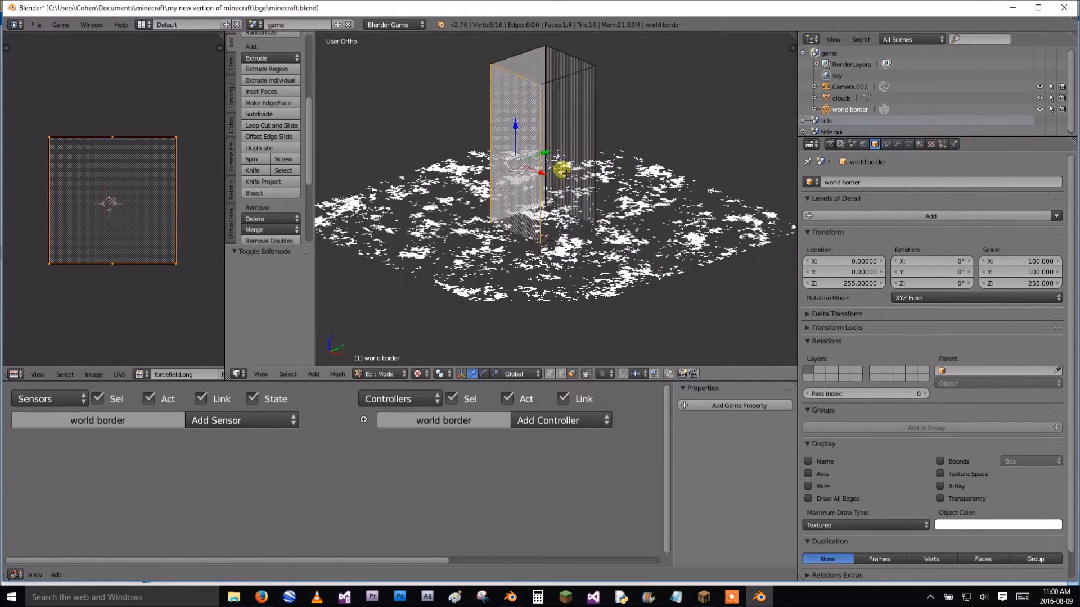
right_click(559, 179)
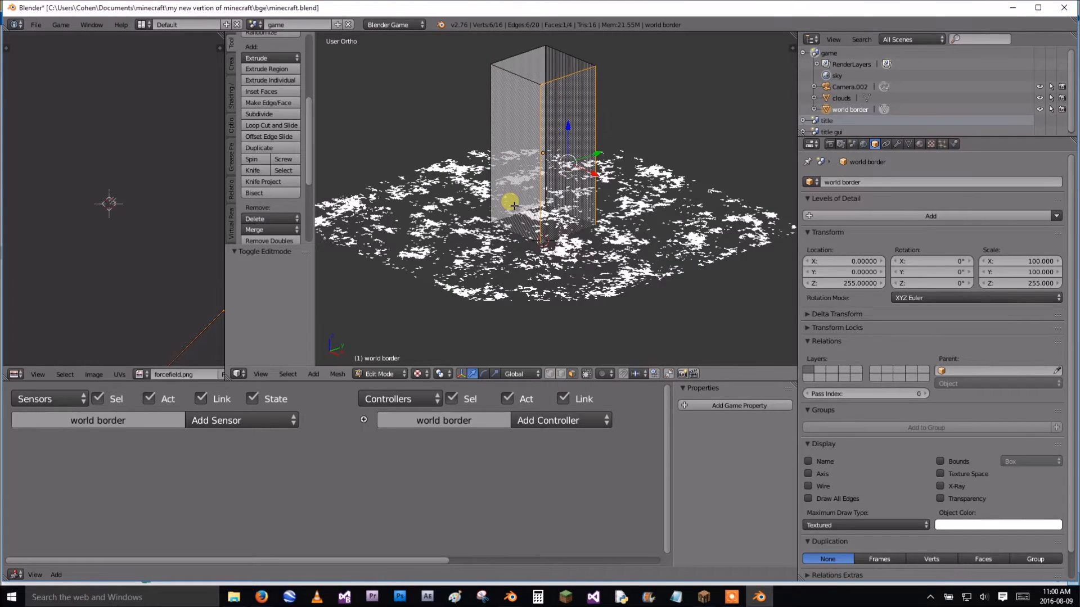
key(KP_3)
key(u)
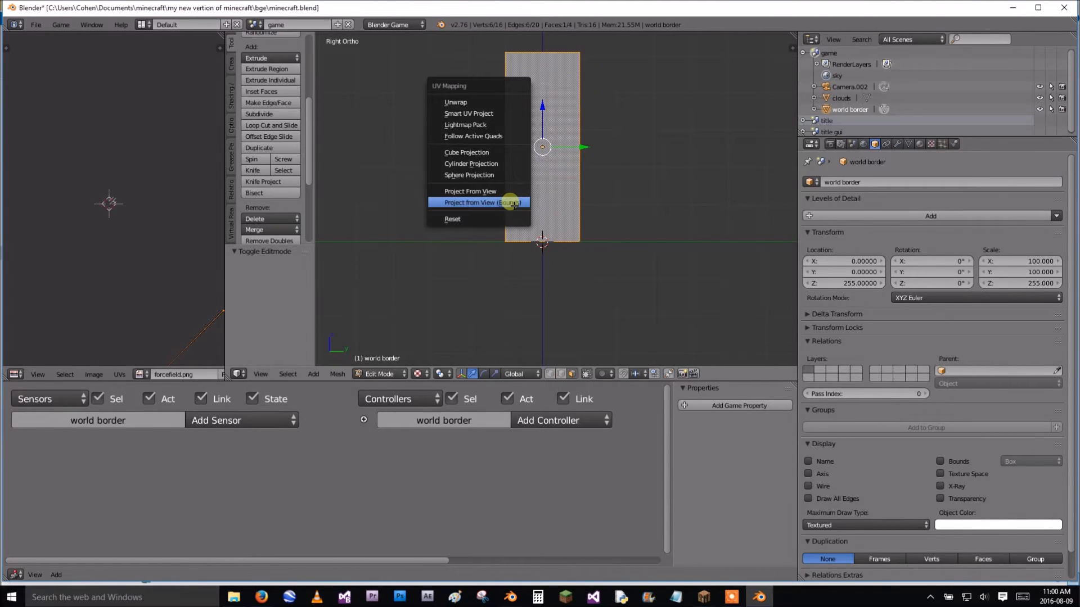
click(513, 204)
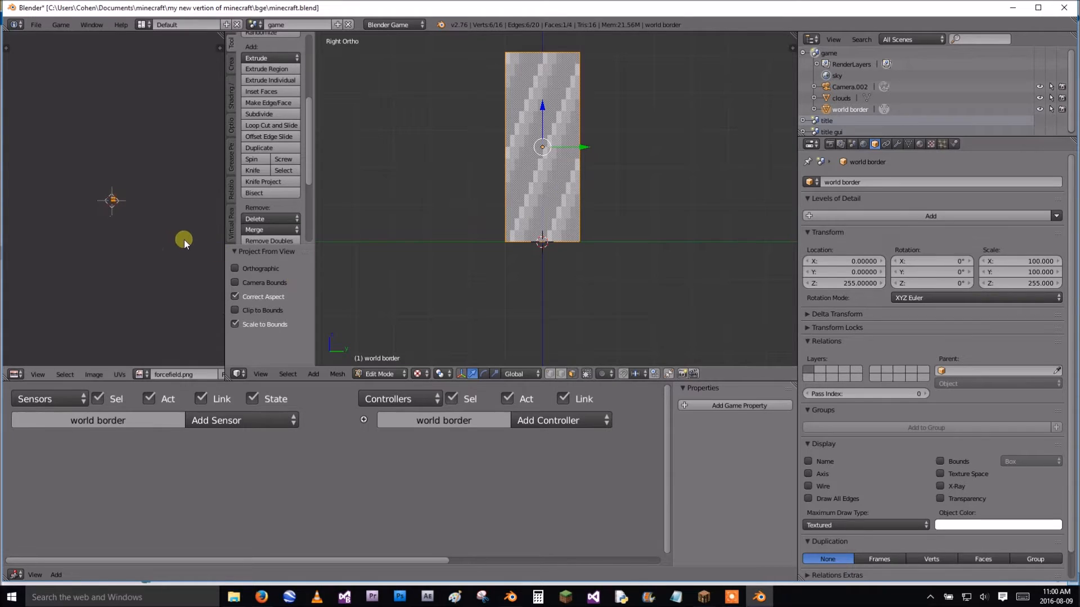
key(s)
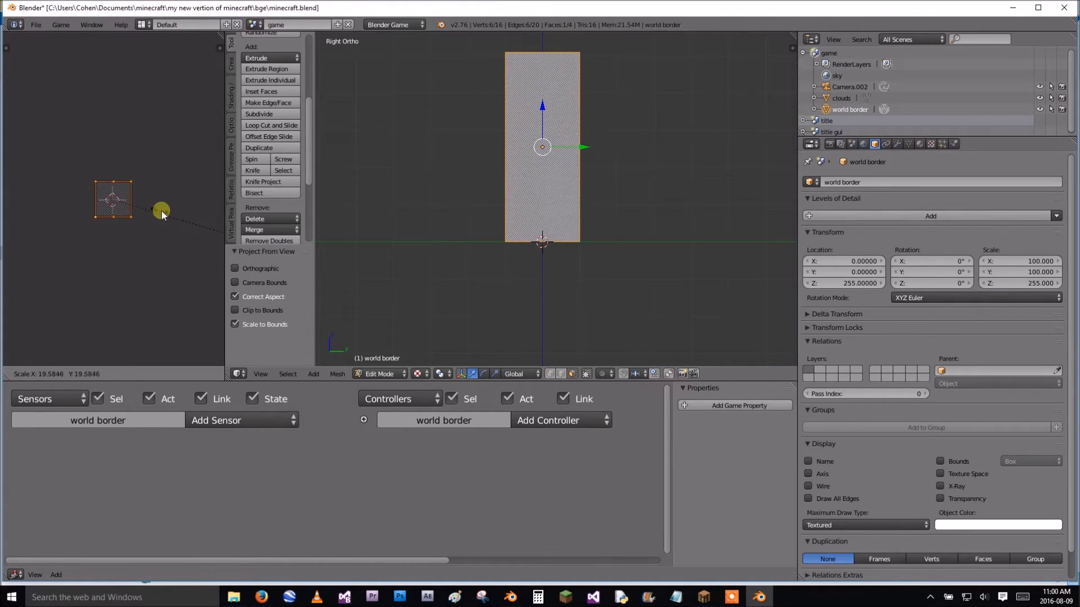
click(163, 210)
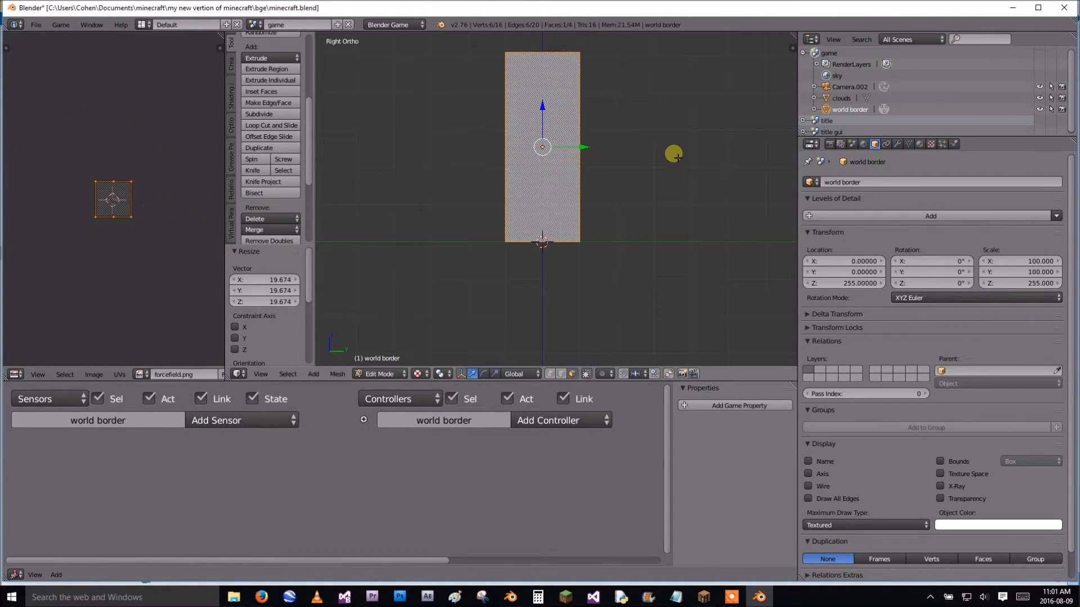
Step: Unwrap the back wall from the back view with Project from View (Bounds) and scale its UVs about 62.6 times
key(ctrl+KP_1)
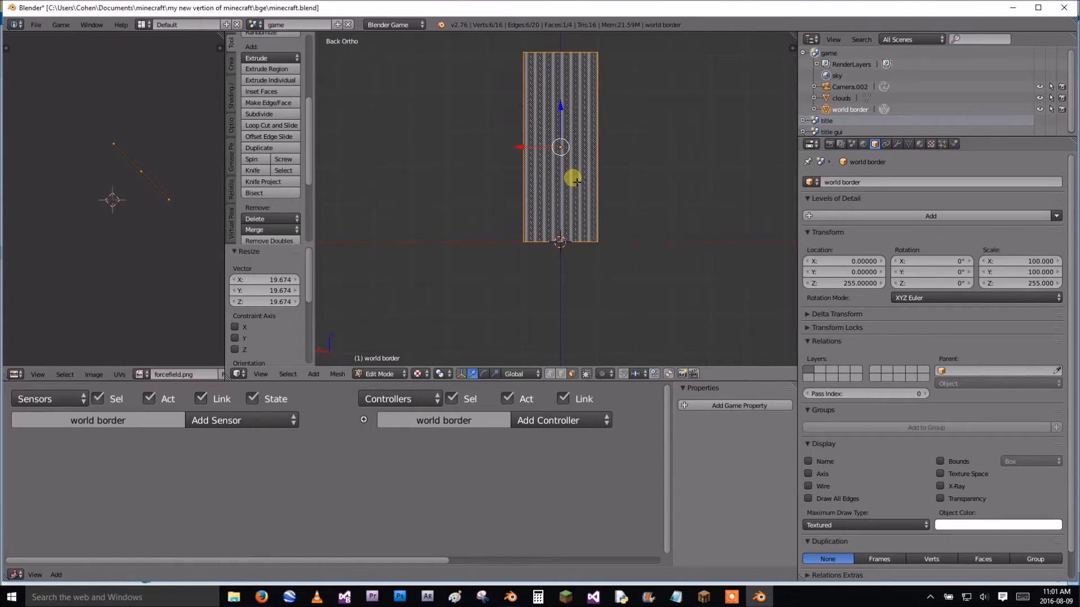
key(u)
click(560, 180)
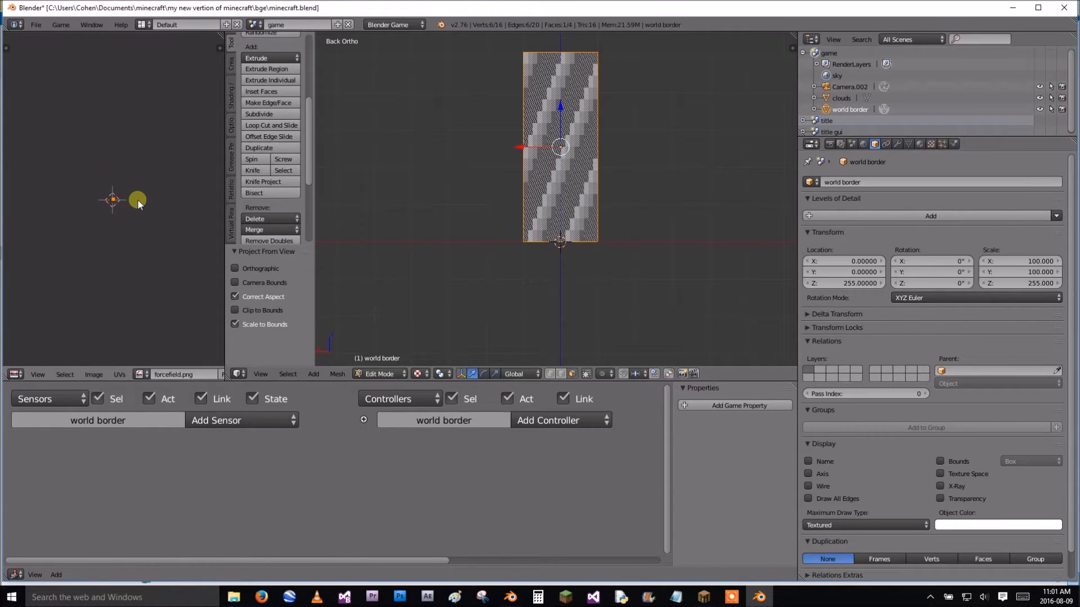
key(s)
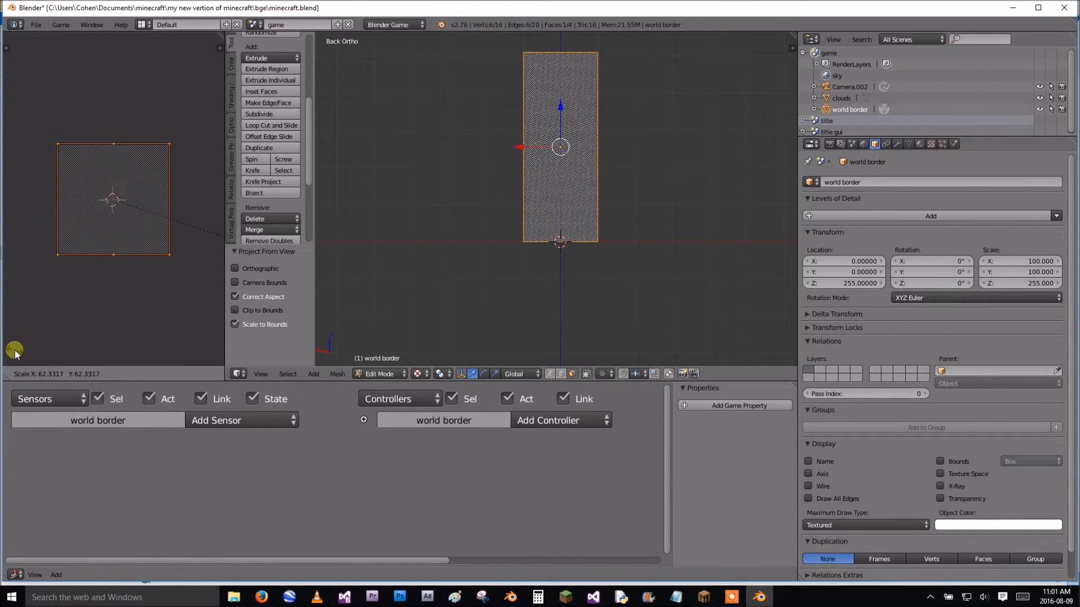
click(11, 349)
Step: Unwrap the left wall from the left view with Project from View (Bounds), scale its UVs about 38.1 times, and leave Edit Mode
key(ctrl+KP_3)
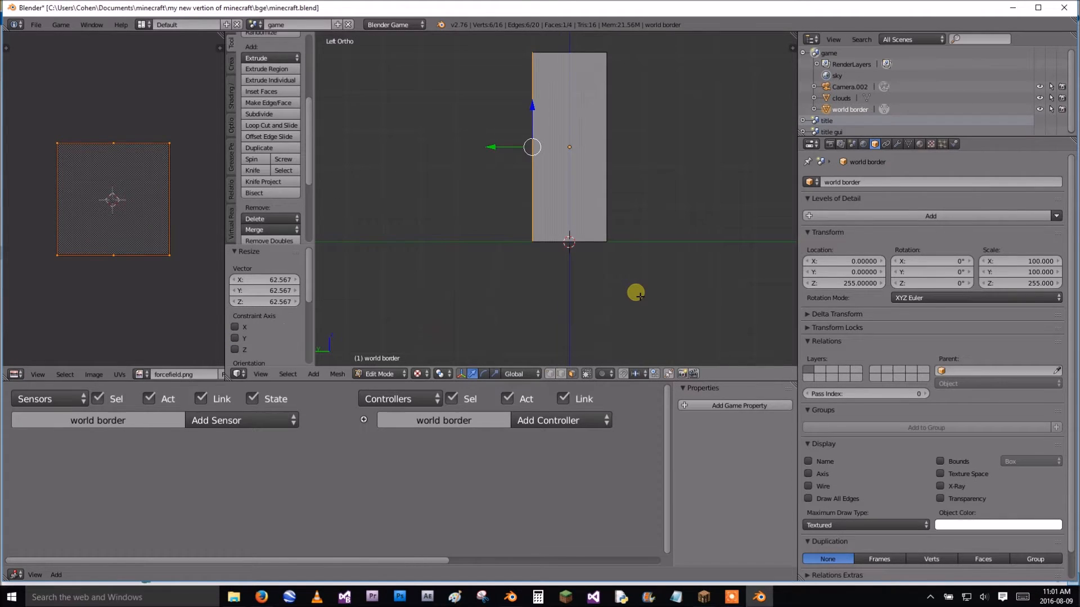
right_click(551, 157)
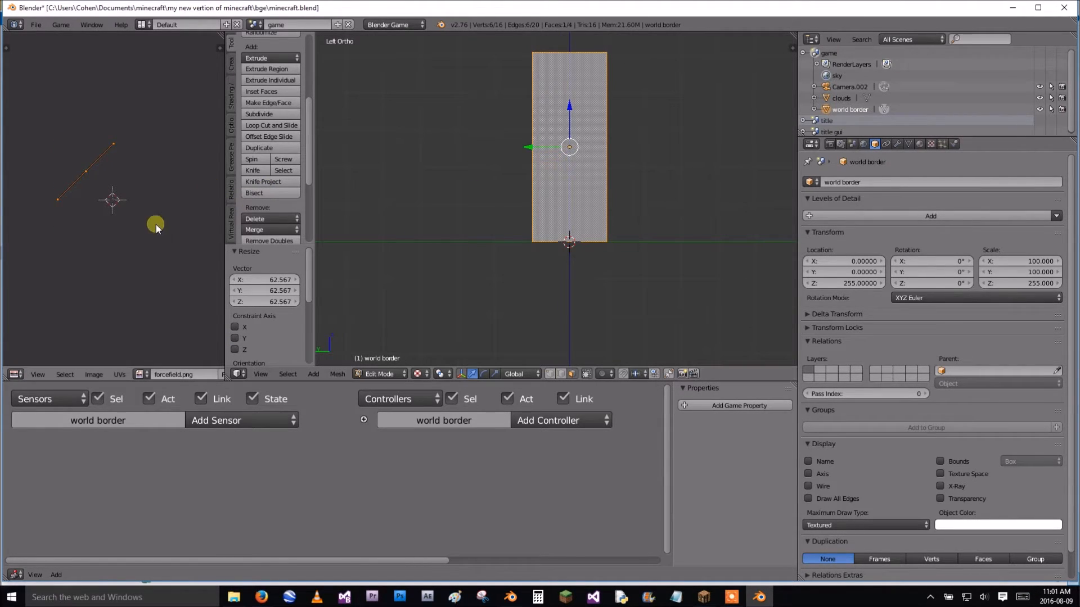
key(u)
click(513, 231)
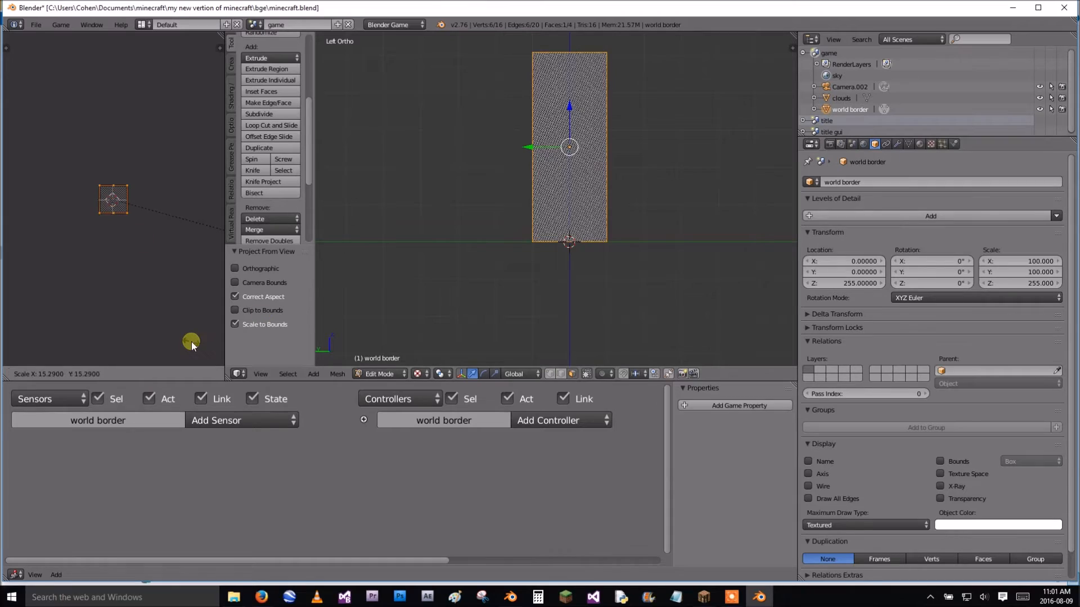
key(s)
click(75, 160)
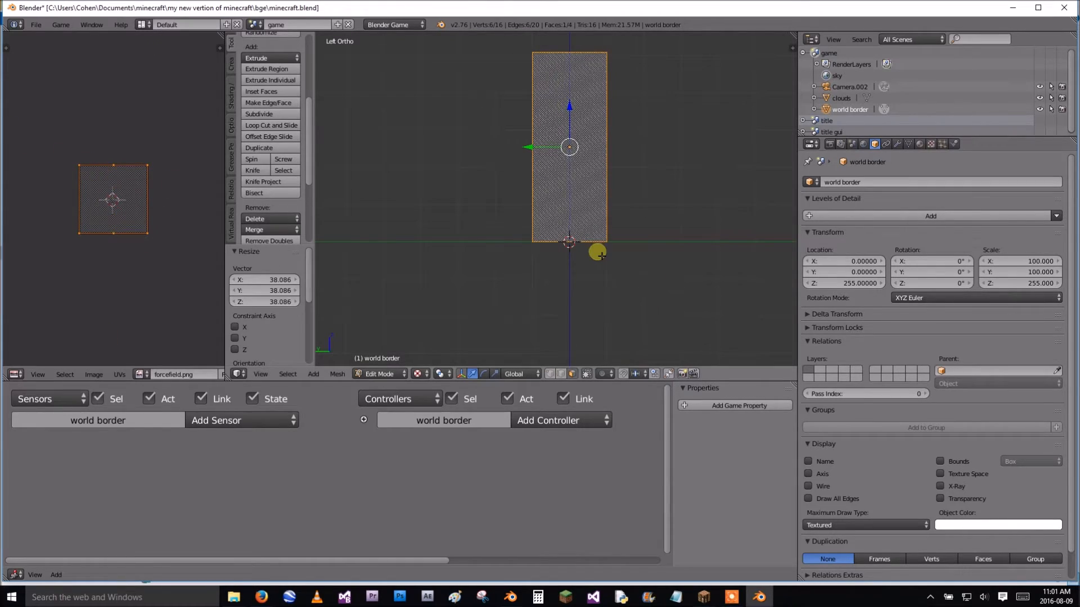
key(a)
key(a)
key(Tab)
Step: Inspect the striped walls from inside in perspective, and run the game from the camera view to check the enlarged world border
middle_drag(687, 225, 624, 258)
scroll(632, 257, up, 5)
scroll(631, 257, up, 3)
scroll(632, 258, up, 4)
key(KP_5)
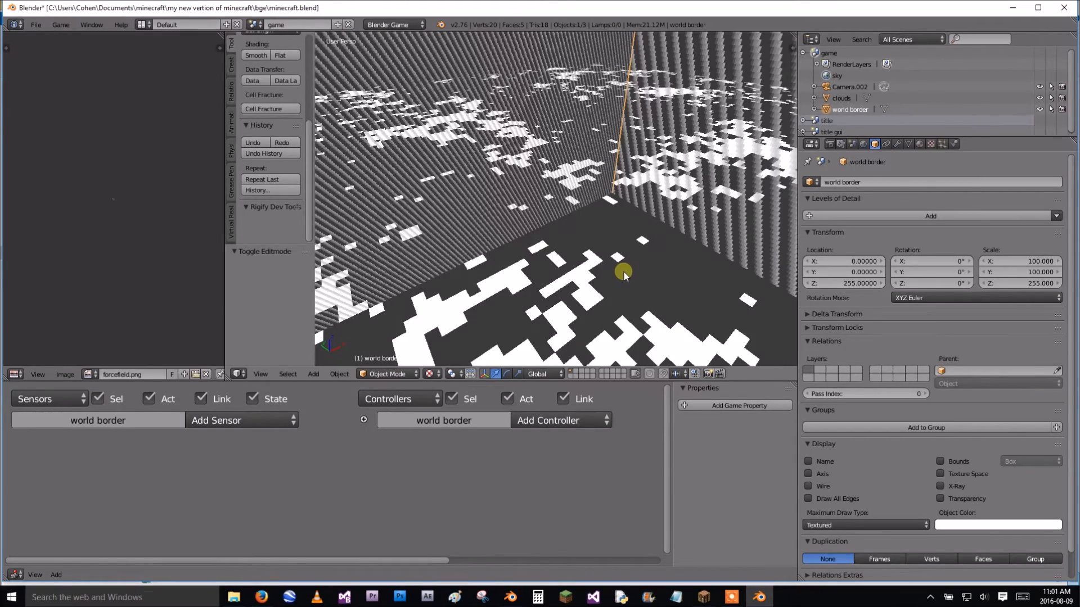
key(KP_0)
key(p)
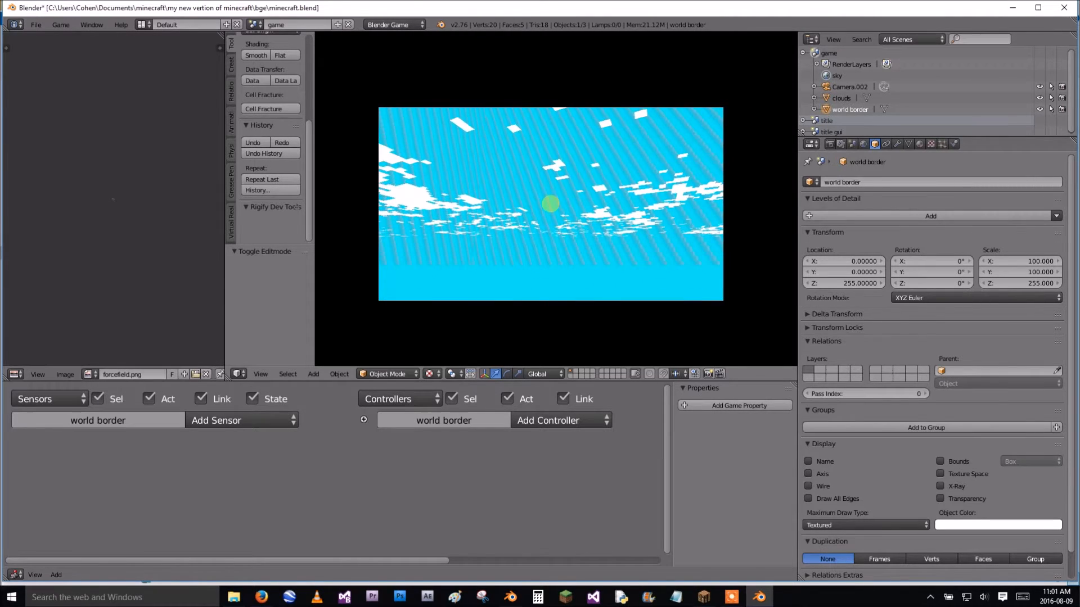
key(Escape)
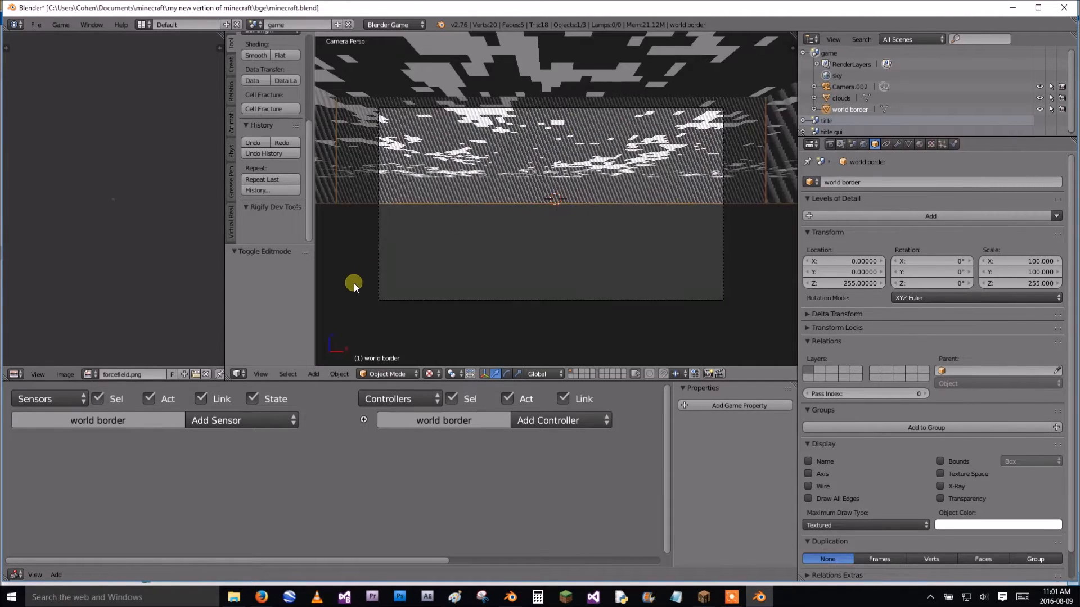
Step: Merge the image editor area into the 3D view and save the file
click(725, 598)
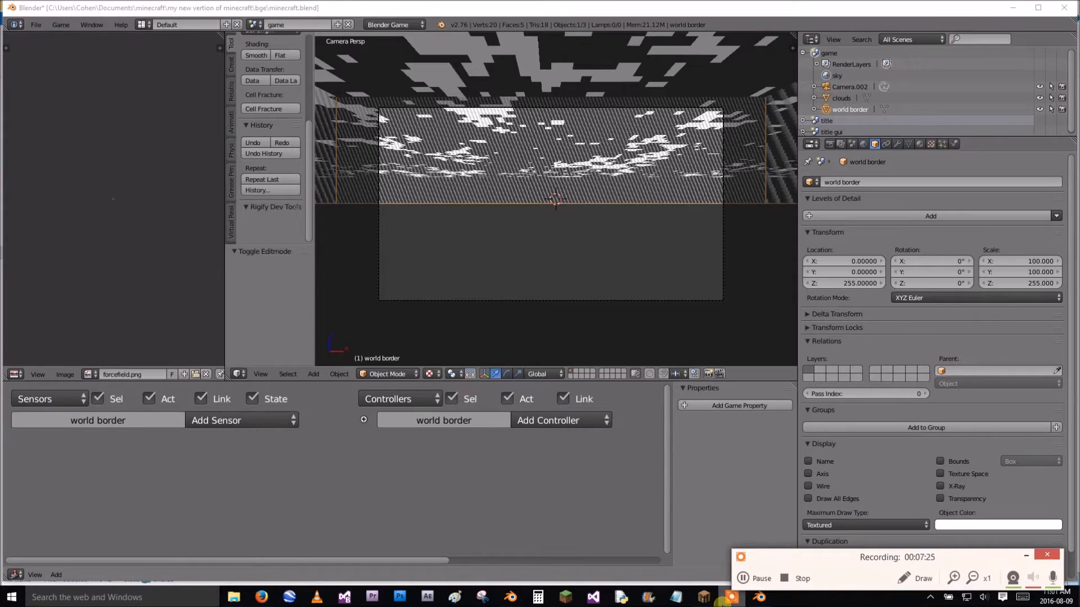
click(1026, 557)
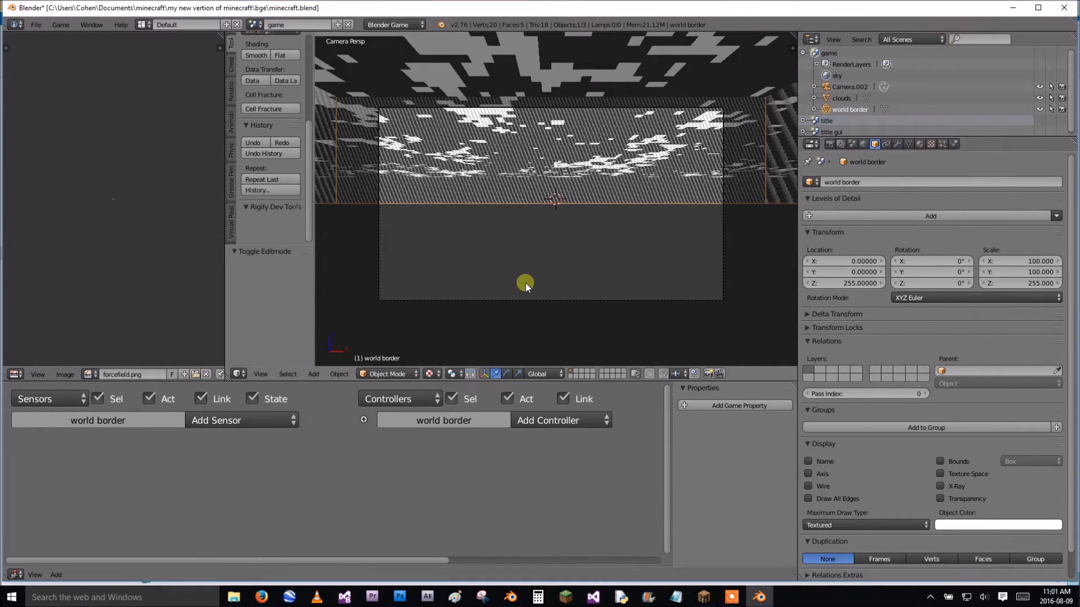
click(35, 25)
click(66, 115)
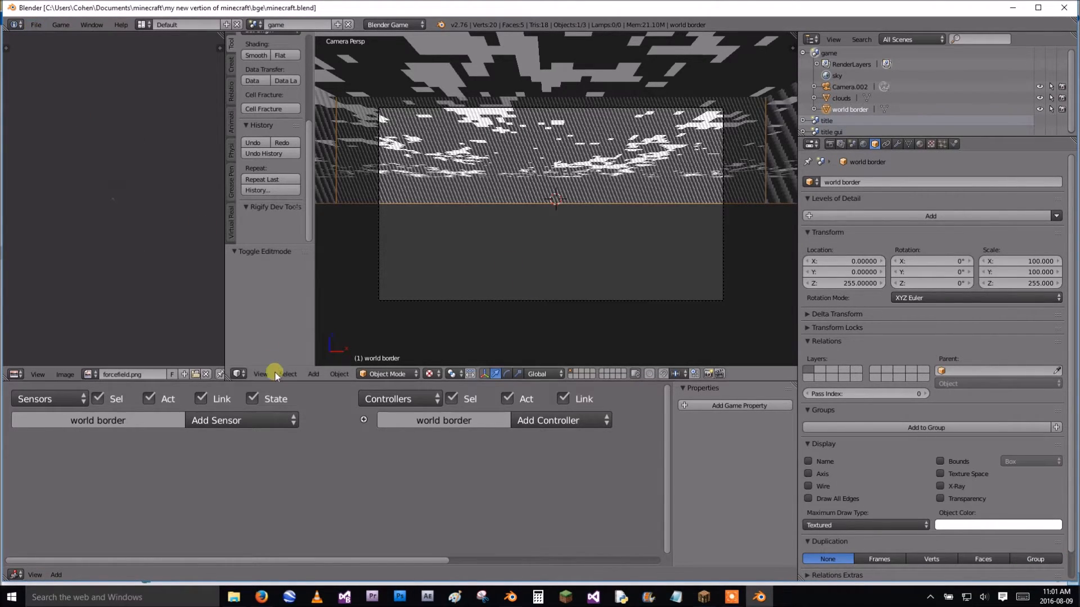
drag(227, 380, 102, 314)
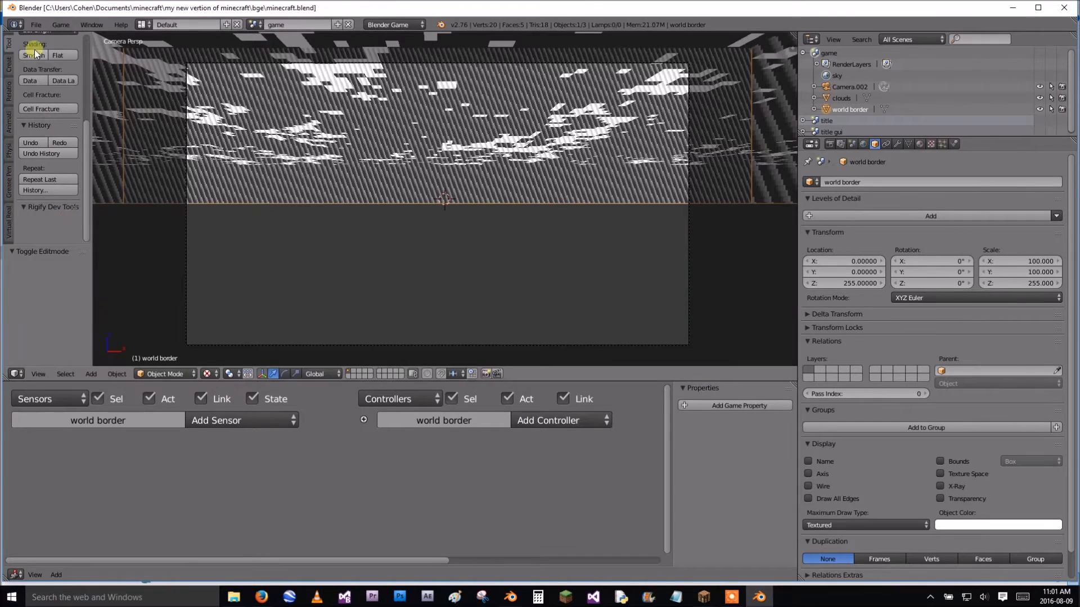
click(37, 25)
click(40, 112)
Step: Select the clouds plane below the world border and move it to layer 2
middle_drag(532, 143, 633, 234)
scroll(632, 234, down, 10)
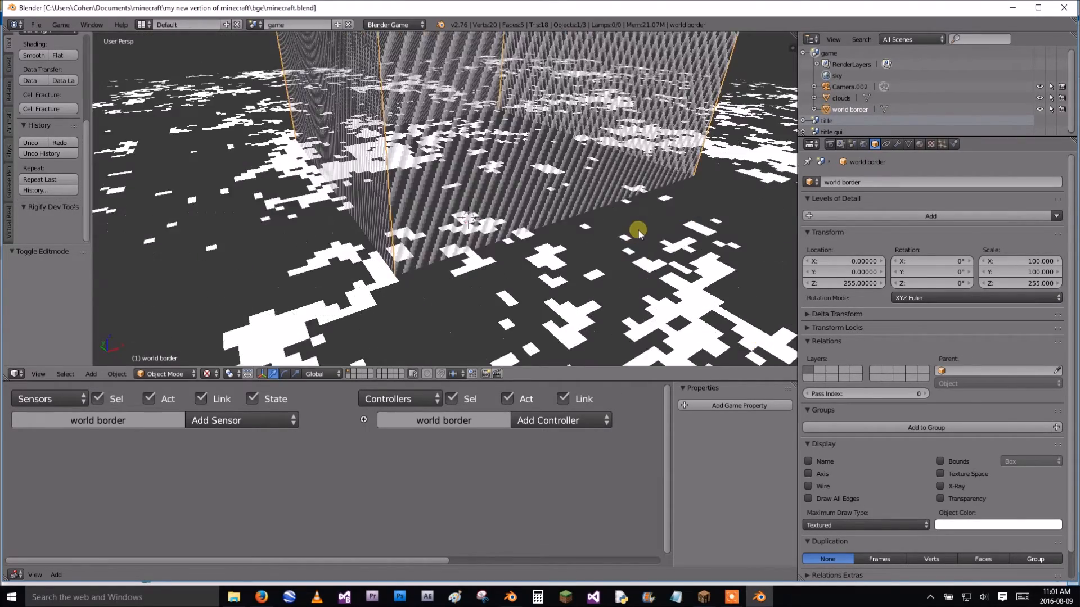
scroll(638, 232, up, 11)
scroll(643, 226, down, 3)
scroll(644, 224, down, 7)
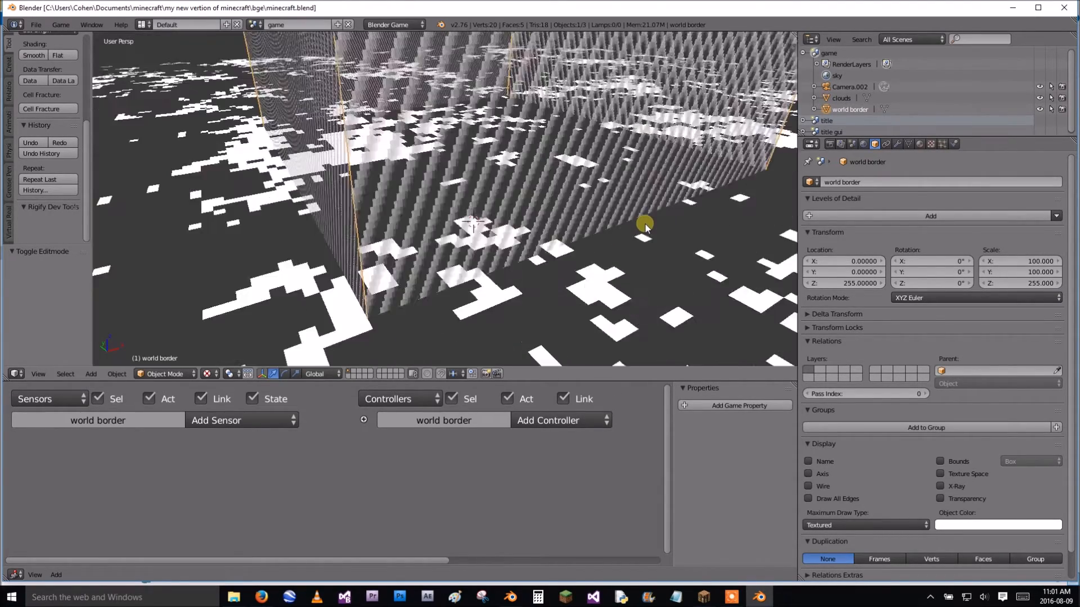
scroll(646, 223, down, 4)
right_click(643, 224)
scroll(613, 225, down, 4)
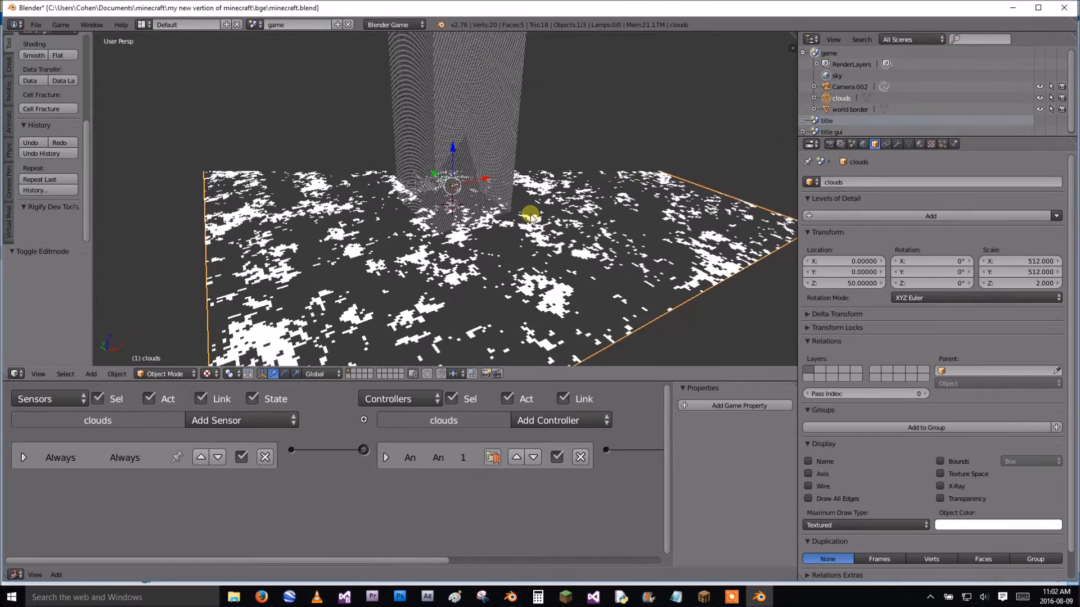
key(space)
click(478, 173)
key(m)
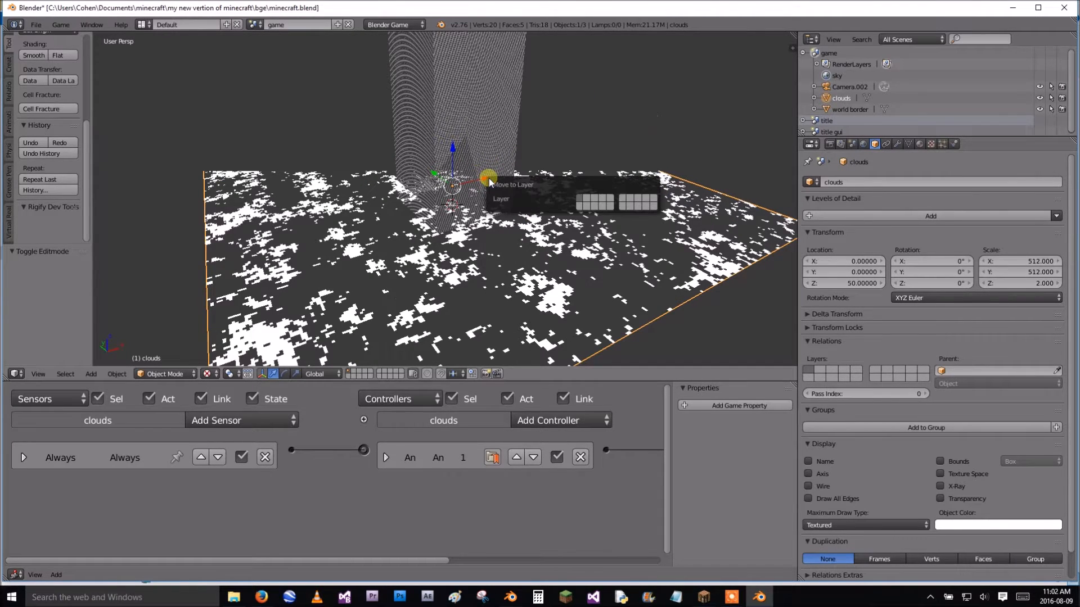
click(585, 198)
Step: Select the world border object and move it to layer 2
right_click(430, 149)
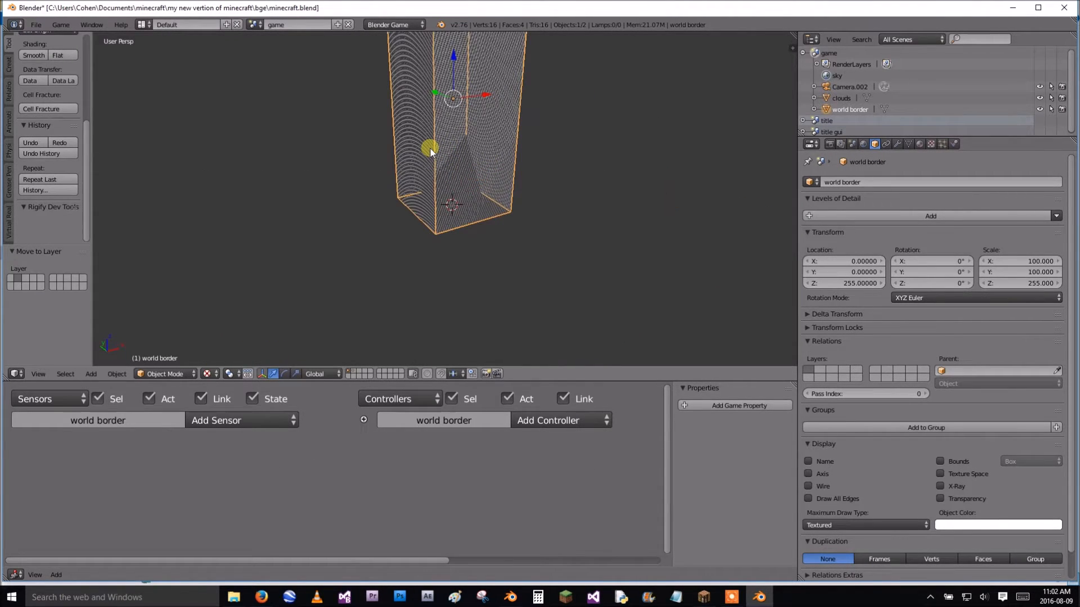
key(m)
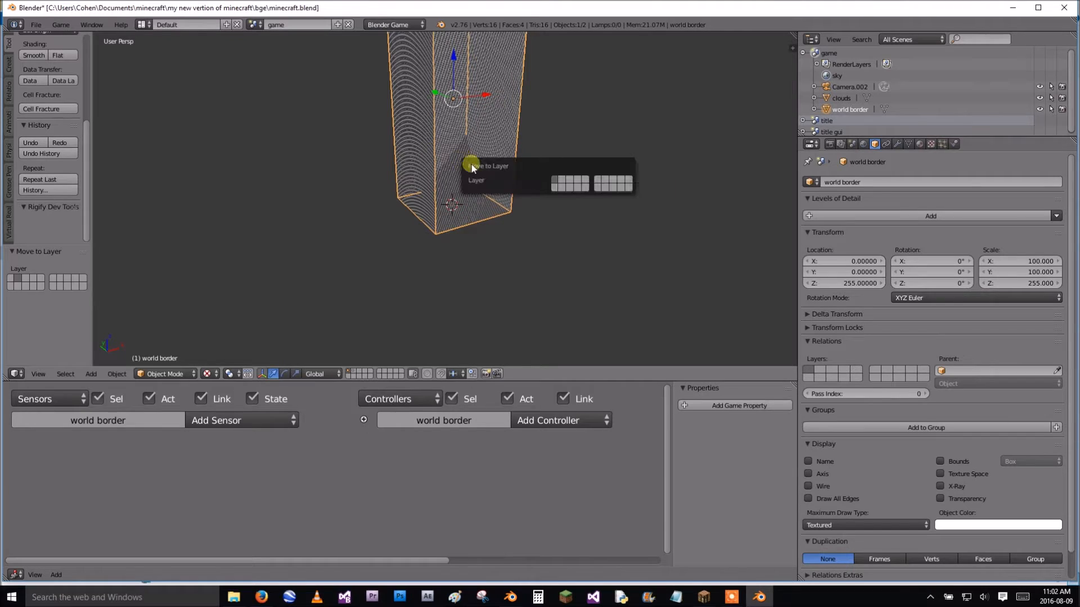
click(562, 181)
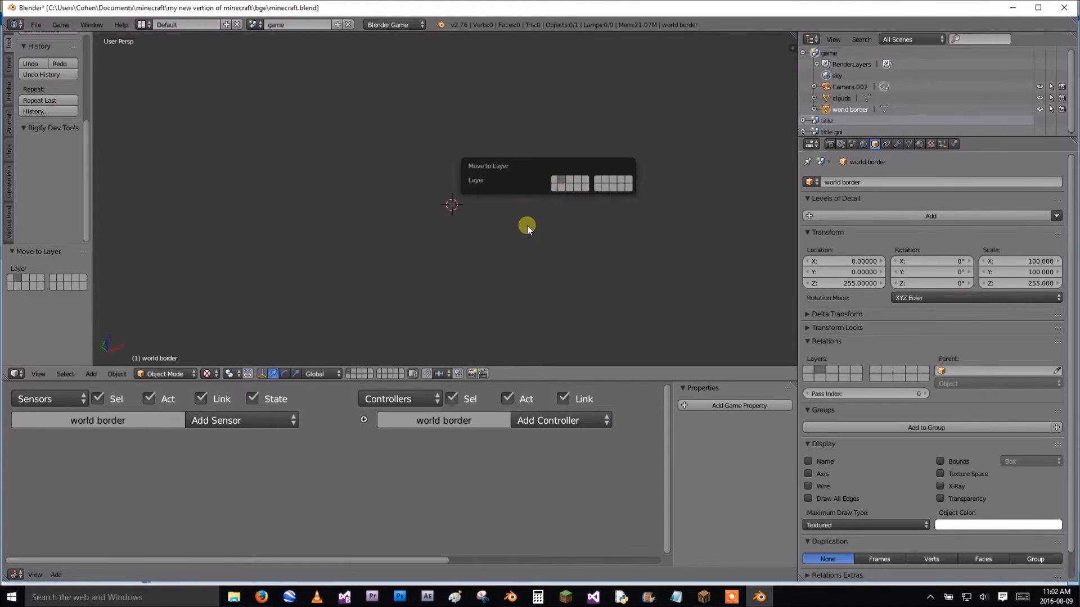
shift+middle_drag(487, 214, 457, 179)
scroll(457, 228, up, 10)
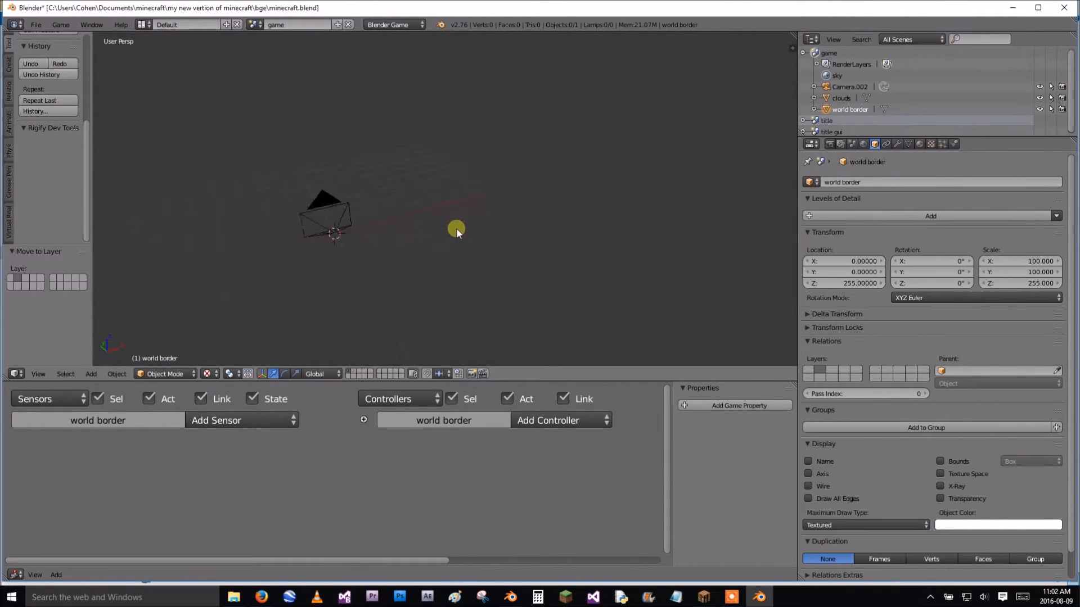
scroll(512, 238, up, 4)
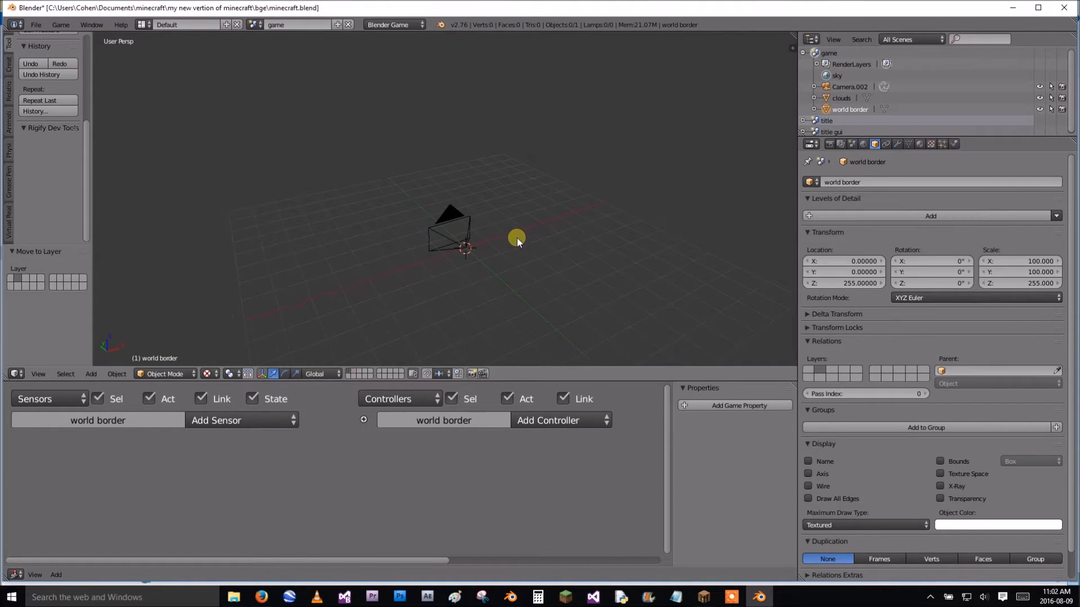
Step: Check which objects are on the individual layers, then return to displaying only layer 1
click(356, 371)
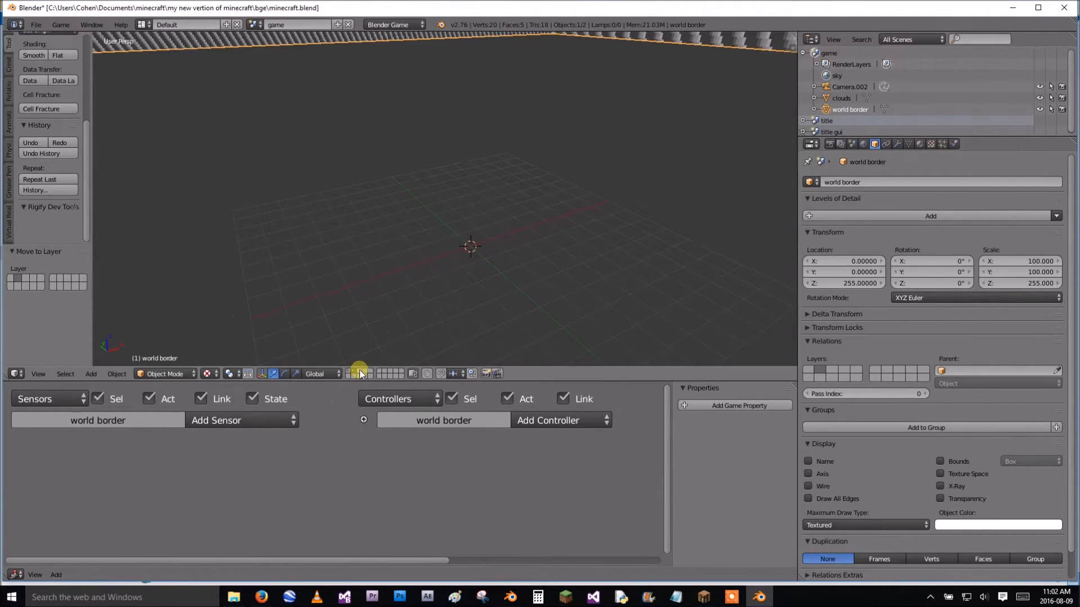
click(360, 374)
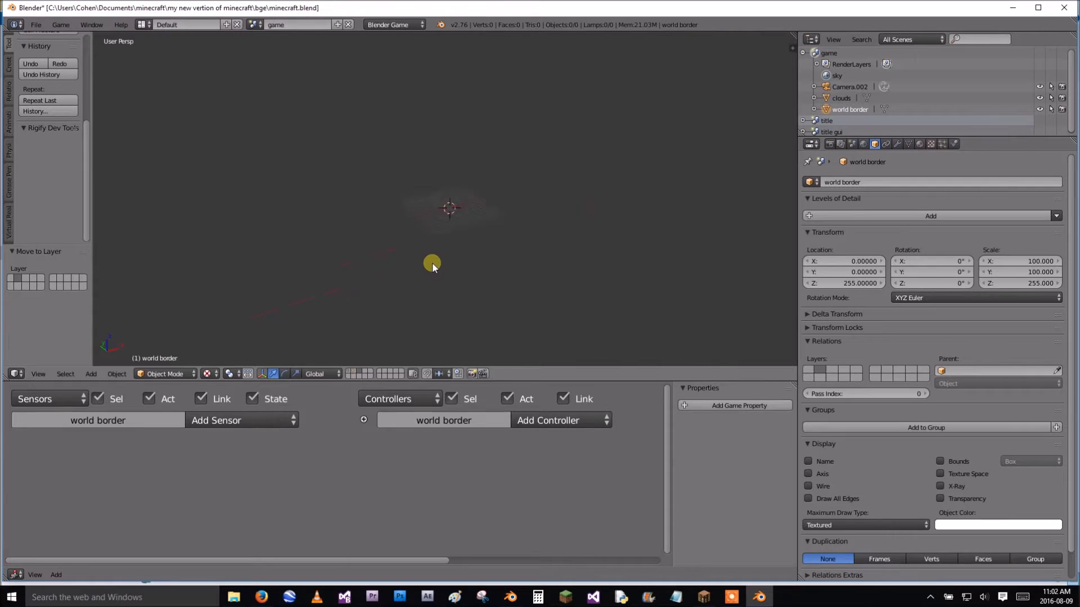
scroll(434, 268, down, 3)
click(349, 372)
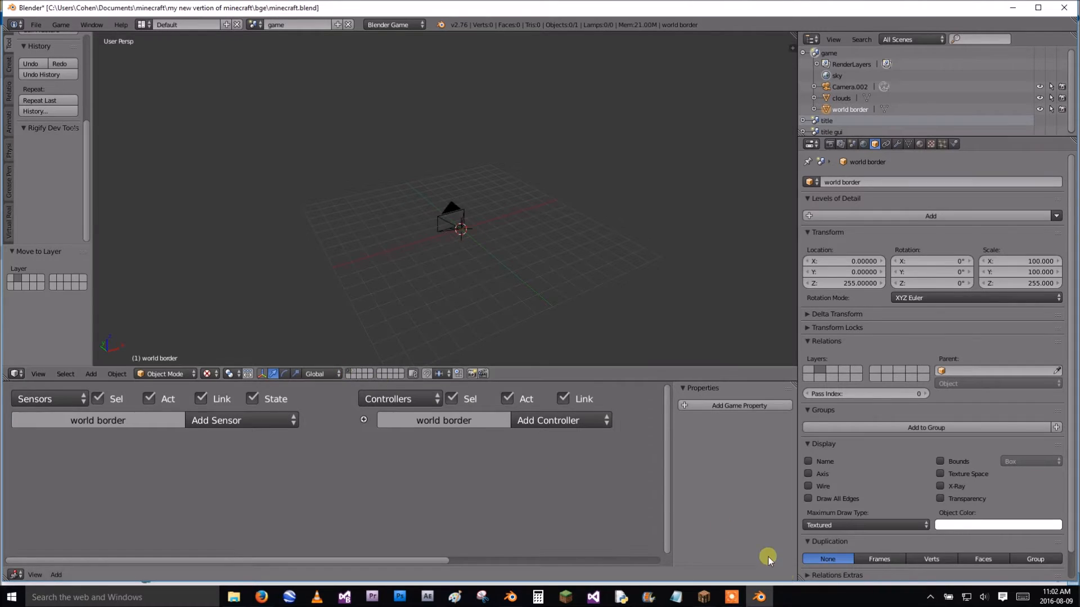
click(733, 596)
click(1026, 556)
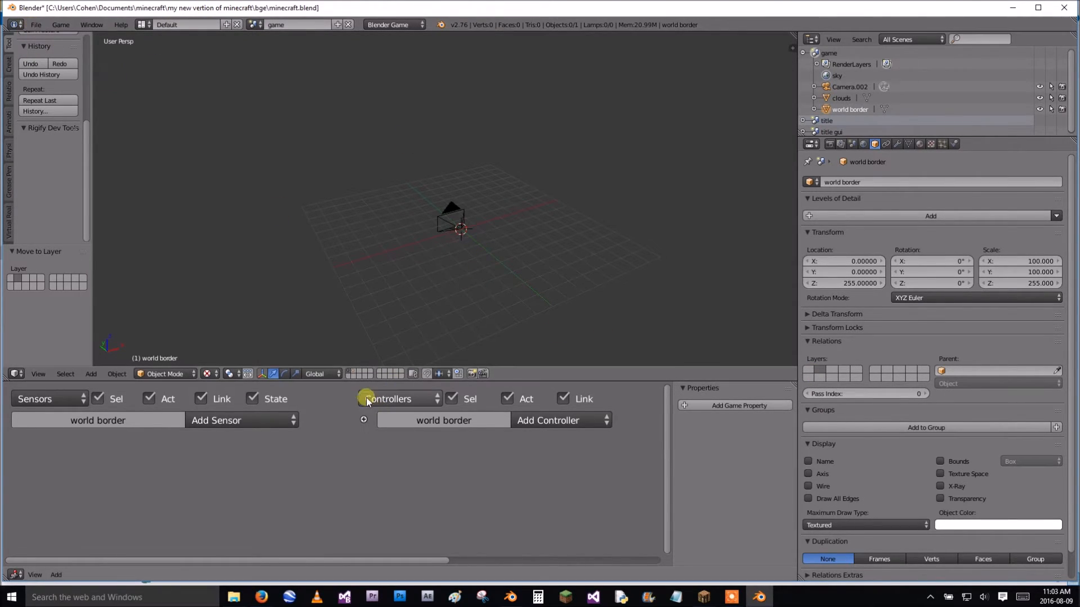
Step: Display layer 2 together with layer 1, switch to the camera view and save the file
click(357, 372)
key(KP_0)
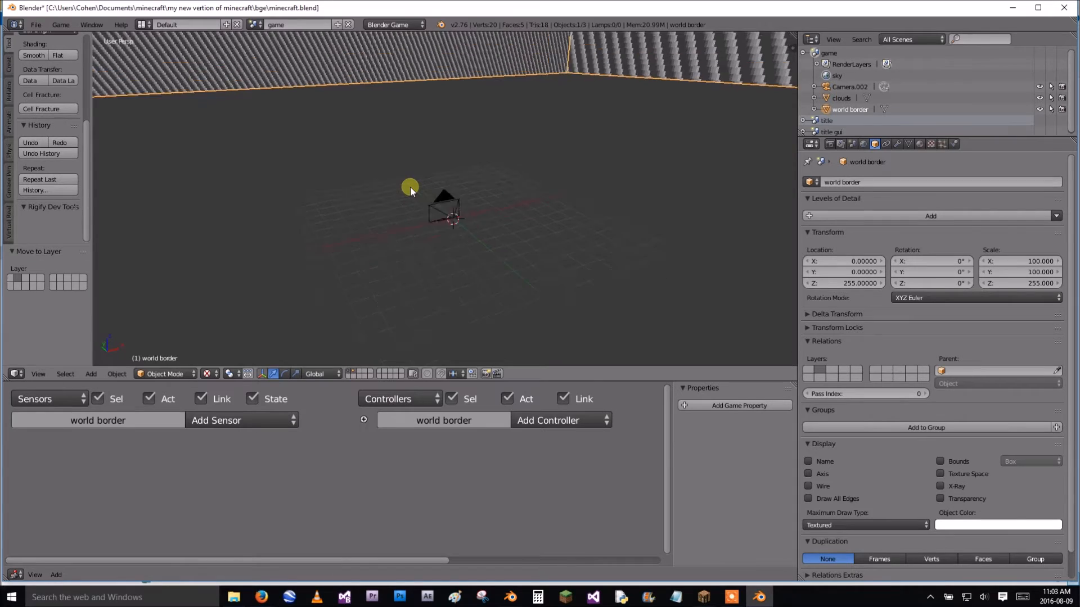
click(43, 26)
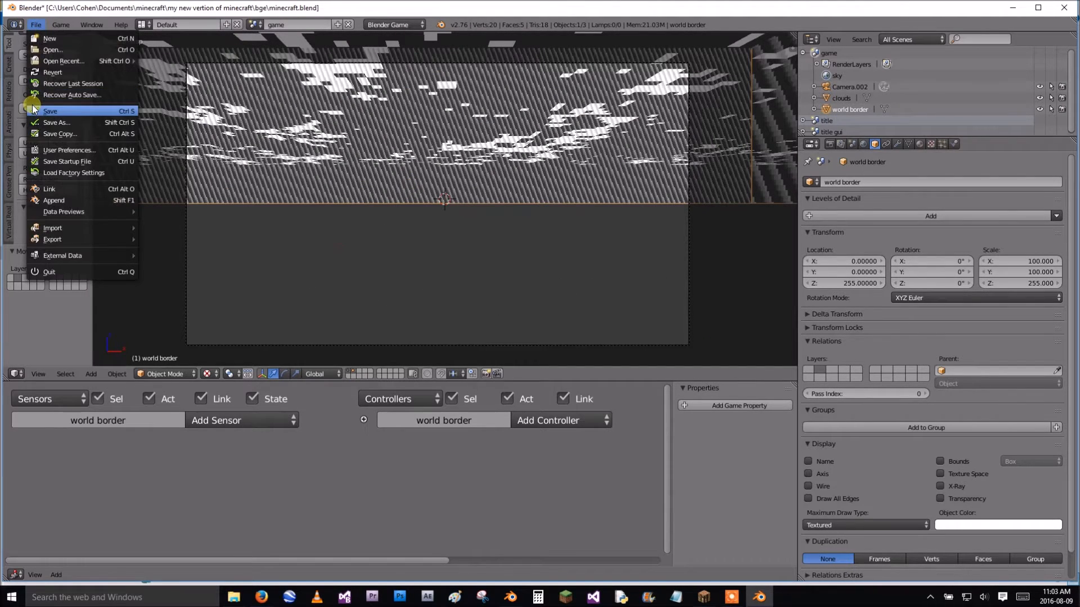
click(50, 111)
Step: Switch to the title scene and save the file
click(254, 25)
click(261, 52)
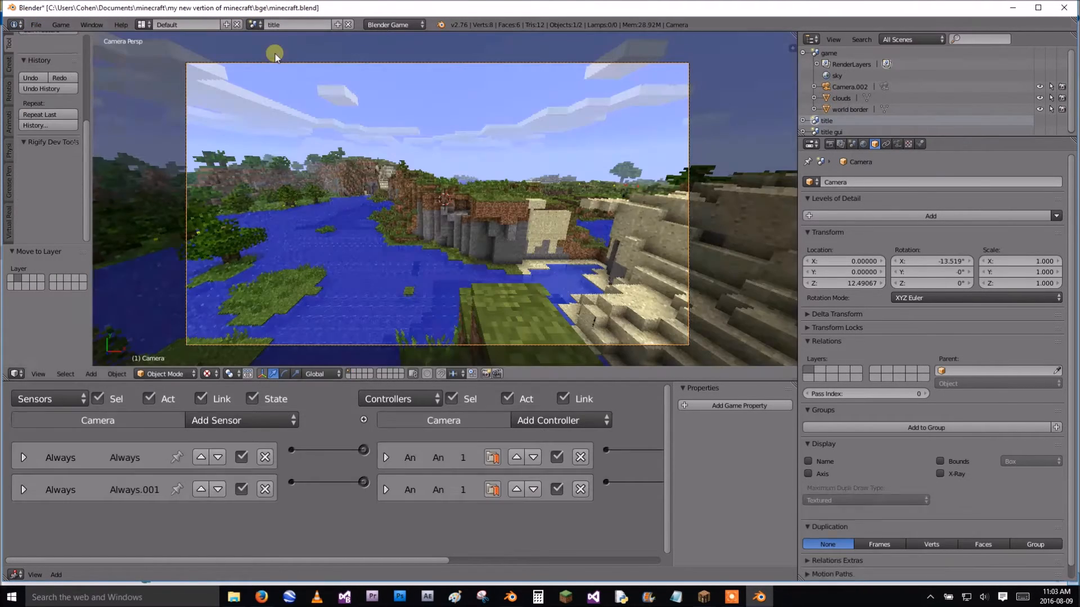
click(36, 25)
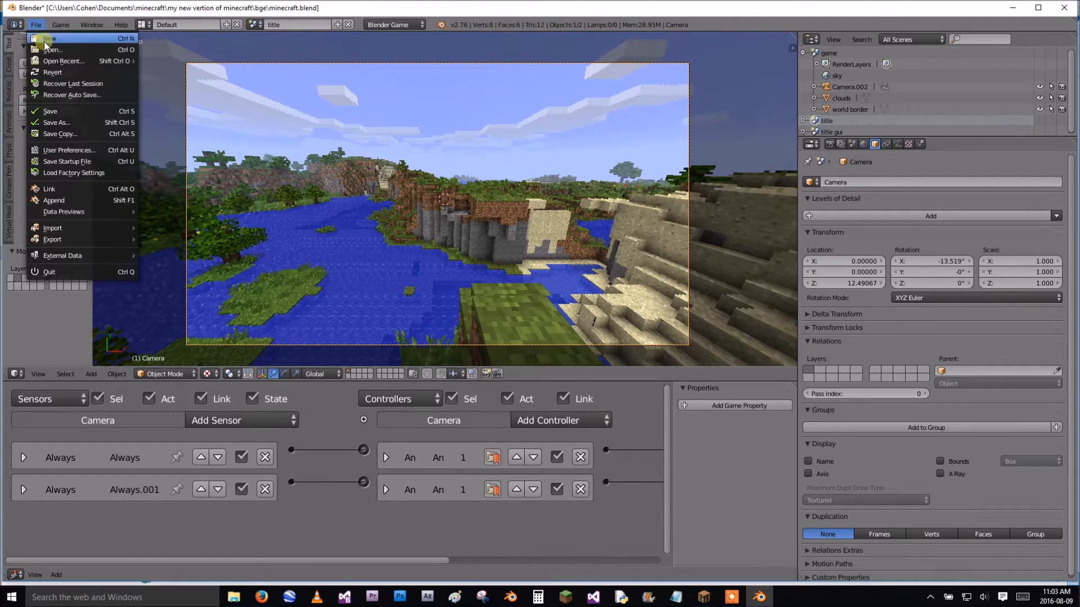
click(60, 111)
Step: Show the title scene's render settings, collapse the game scene in the outliner and save the file
click(830, 144)
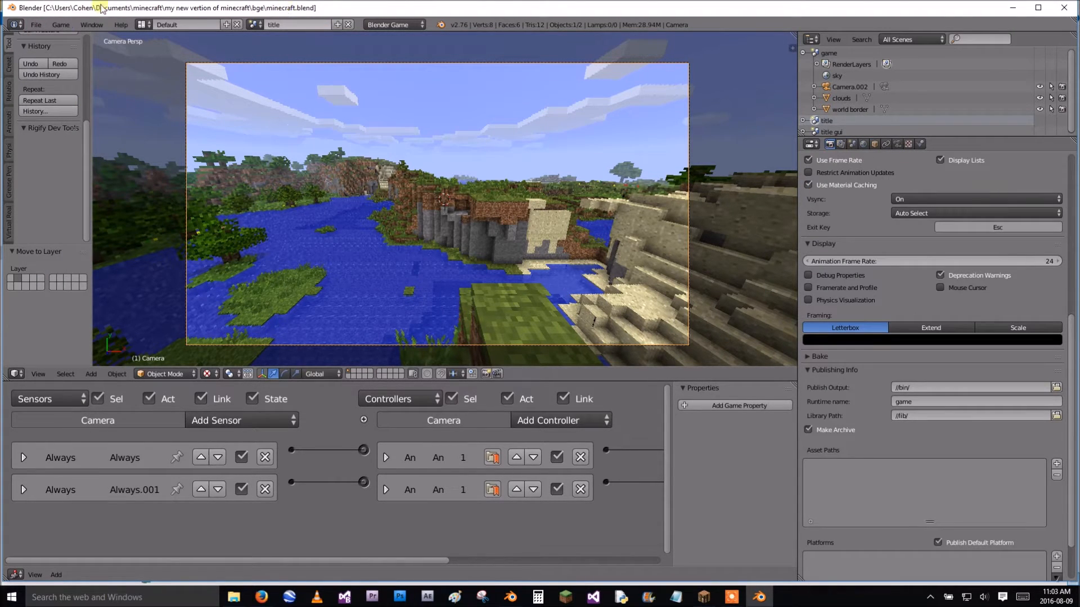
click(36, 24)
click(61, 111)
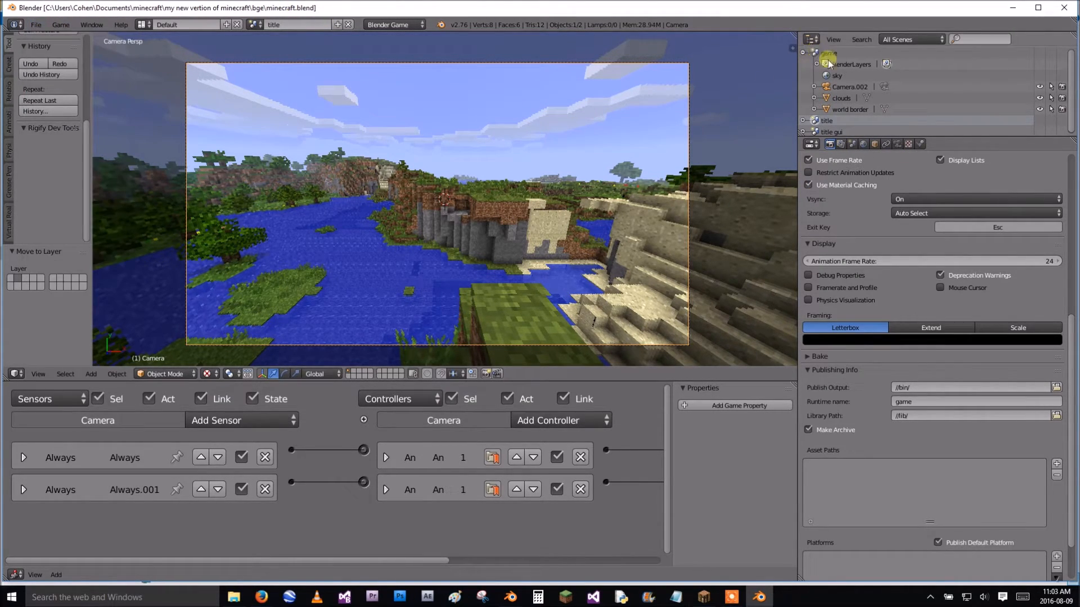
click(803, 52)
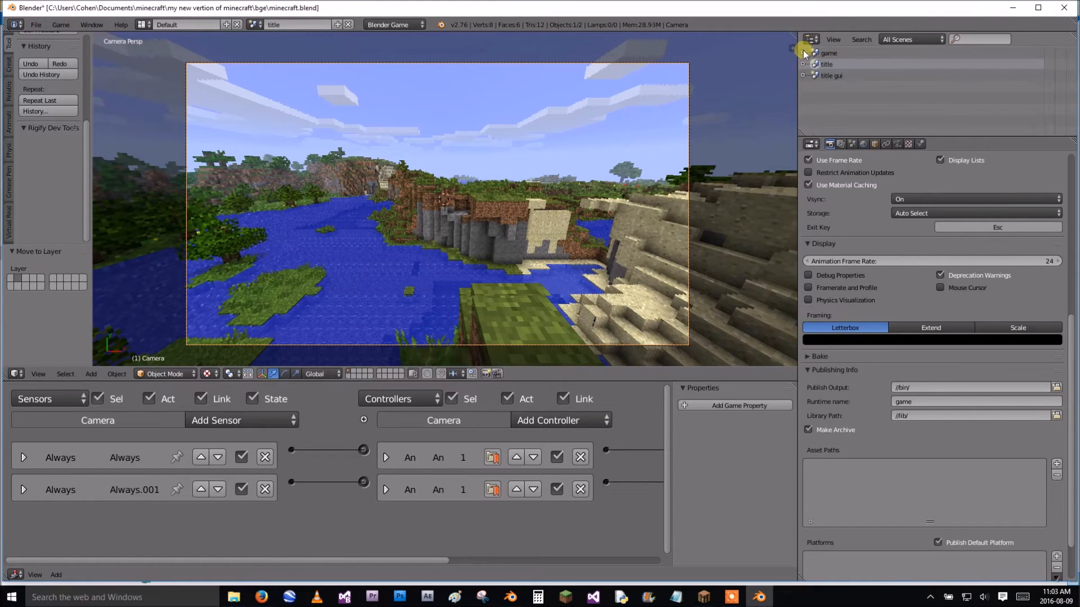
click(36, 25)
click(61, 111)
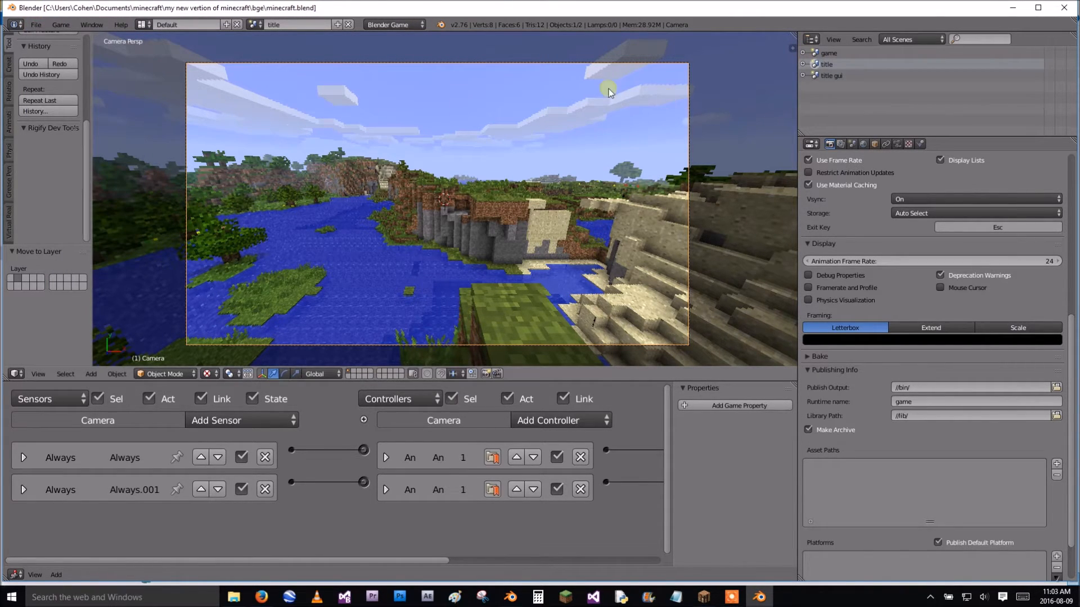
Step: Run the title scene in the standalone player, maximise the game window and close it again
scroll(888, 275, up, 8)
scroll(889, 276, up, 4)
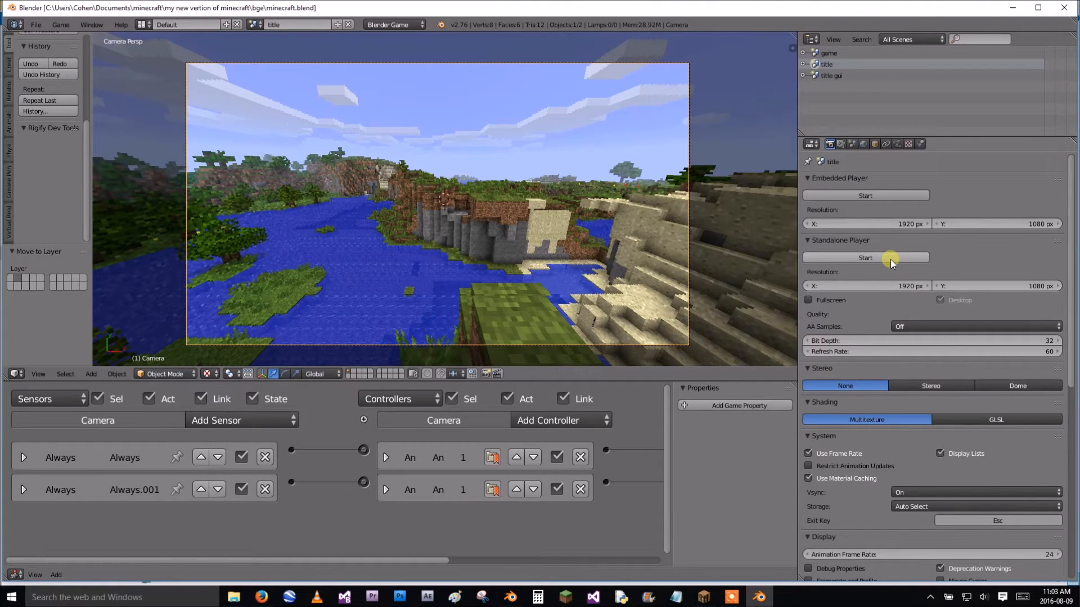
click(888, 260)
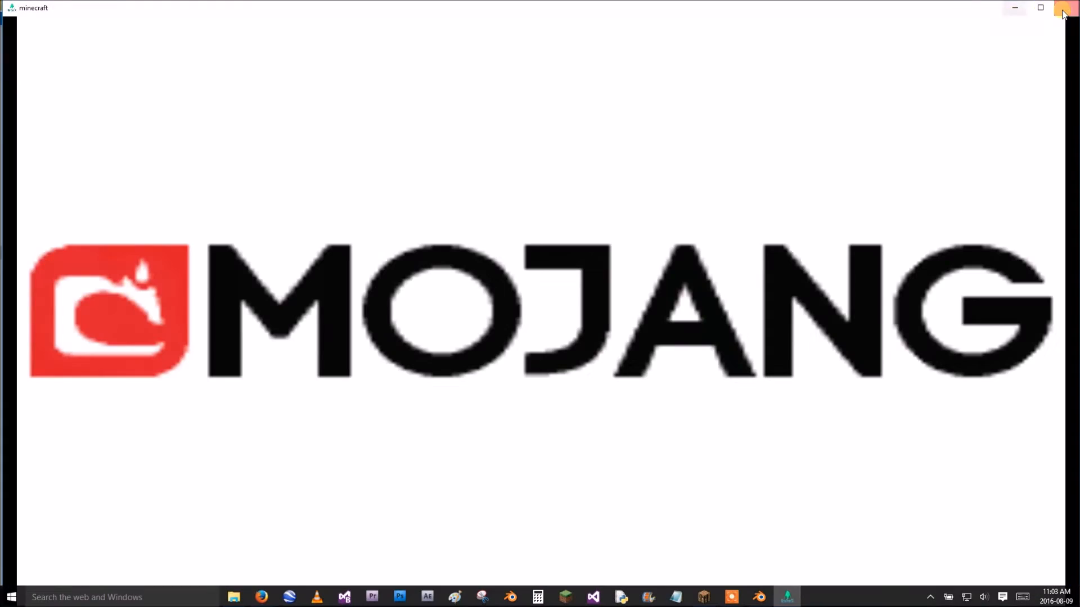
click(1045, 6)
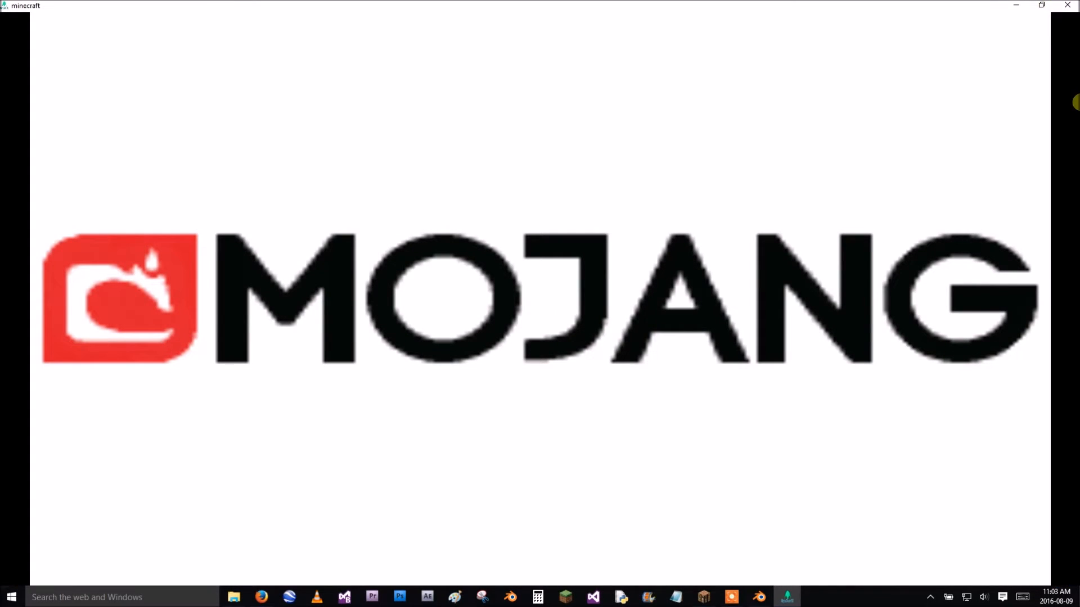
click(1076, 7)
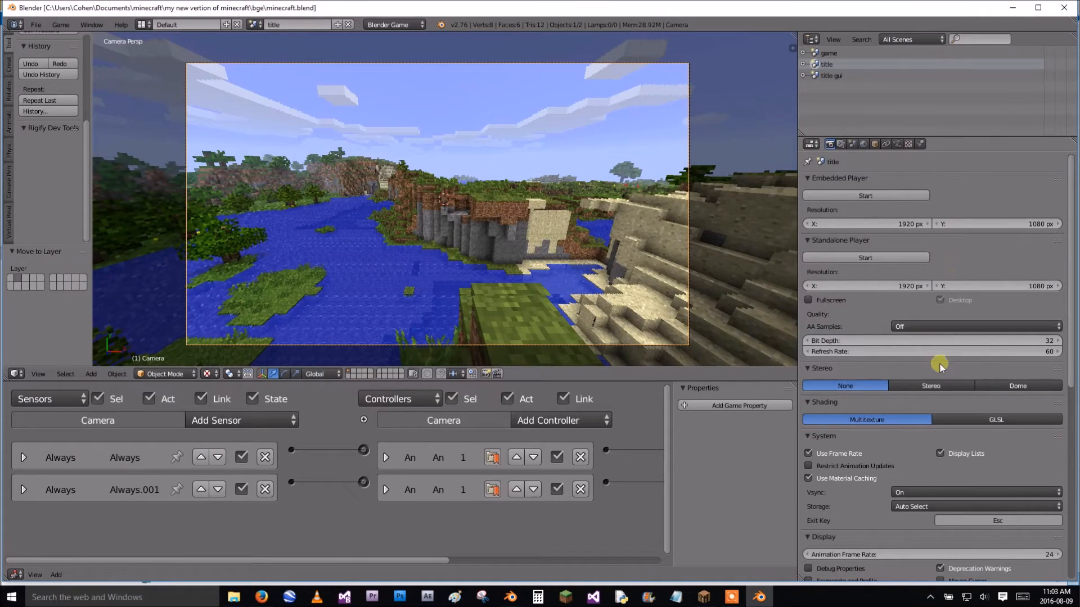
Step: Try the Extend framing mode for the title scene, save the file and test it in the standalone player
scroll(942, 368, down, 5)
scroll(980, 394, down, 2)
click(951, 395)
click(35, 25)
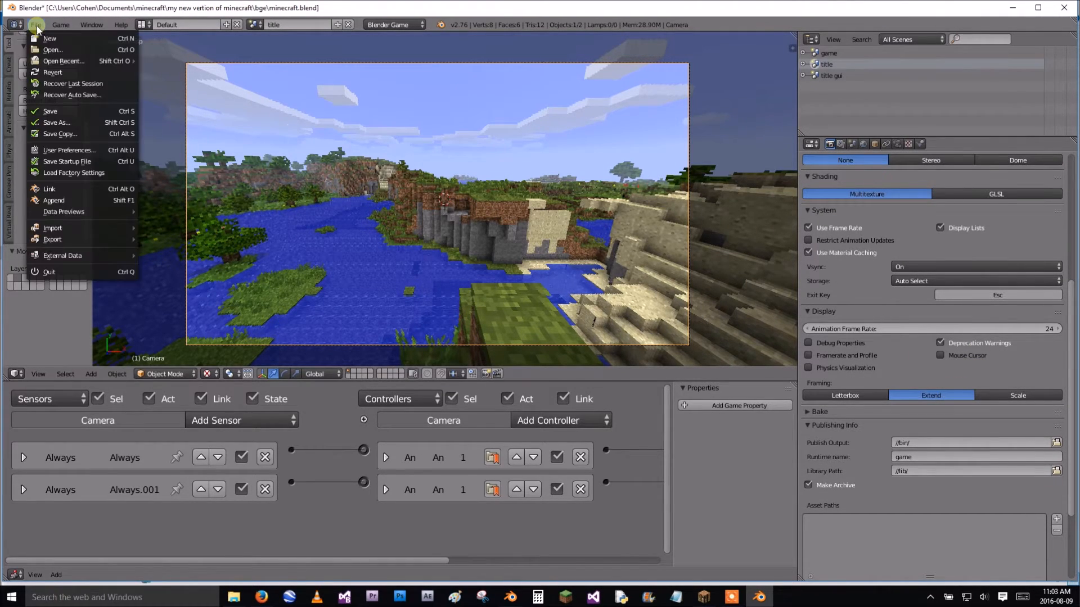
click(66, 116)
scroll(940, 225, up, 10)
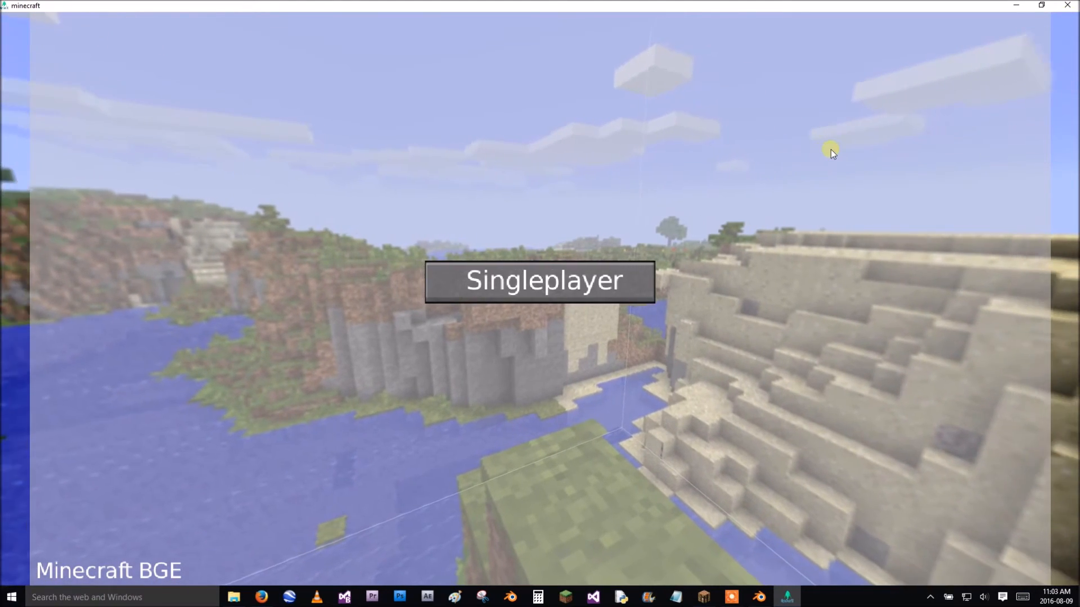
key(Escape)
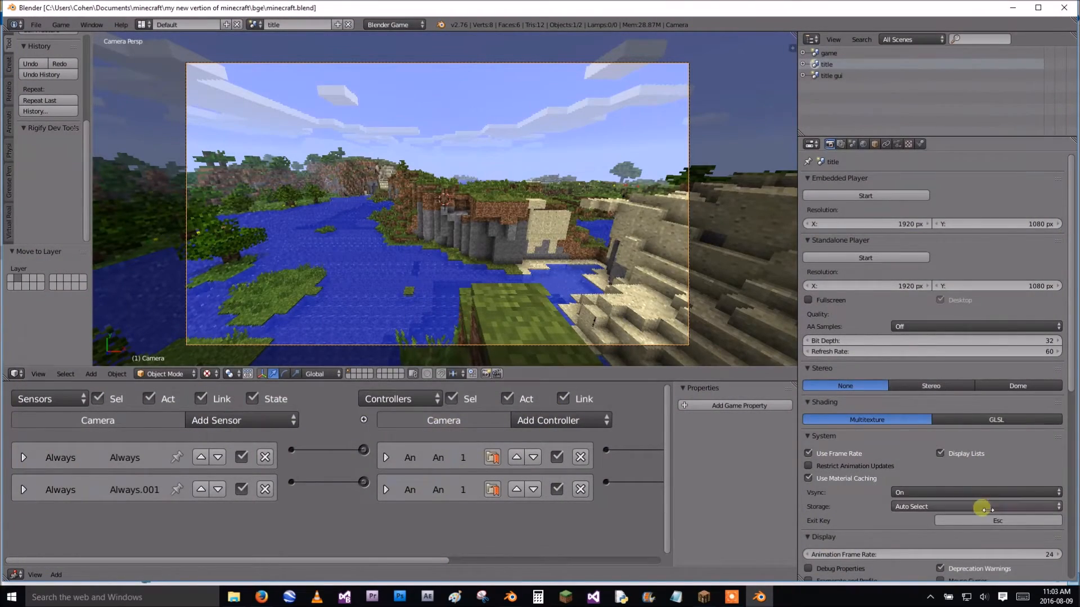
Step: Set the title scene's display framing to Scale and save the file
scroll(988, 523, down, 4)
scroll(988, 526, down, 2)
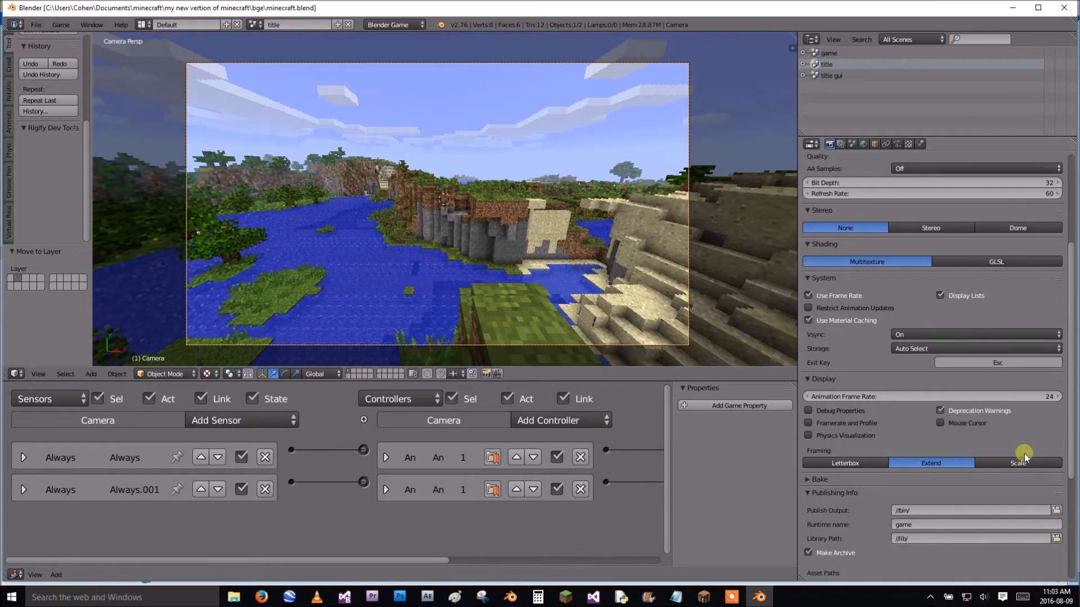
click(1025, 469)
scroll(959, 258, up, 5)
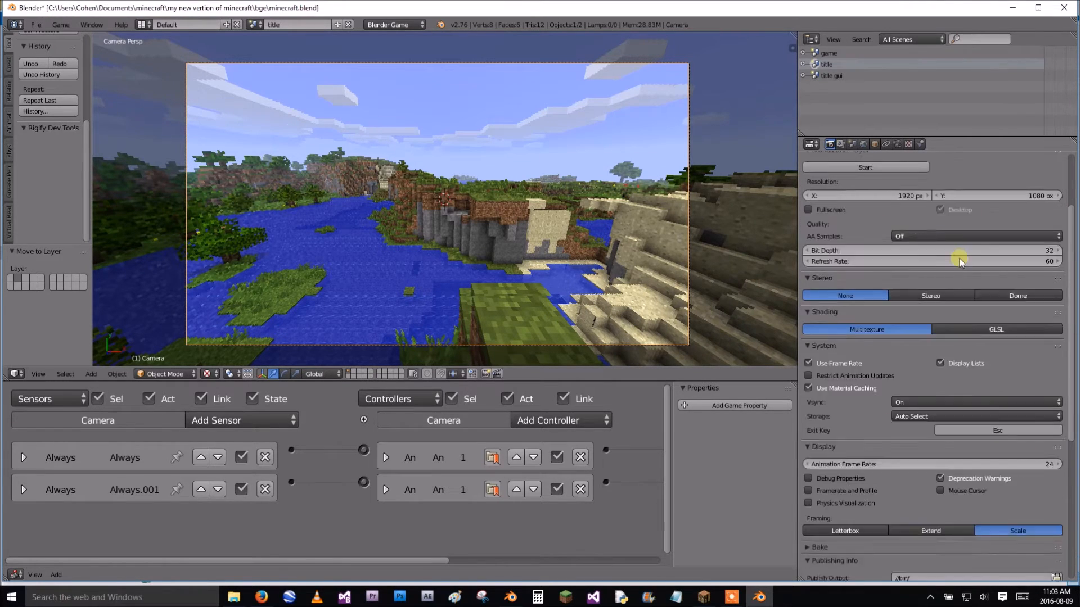
click(36, 24)
click(80, 115)
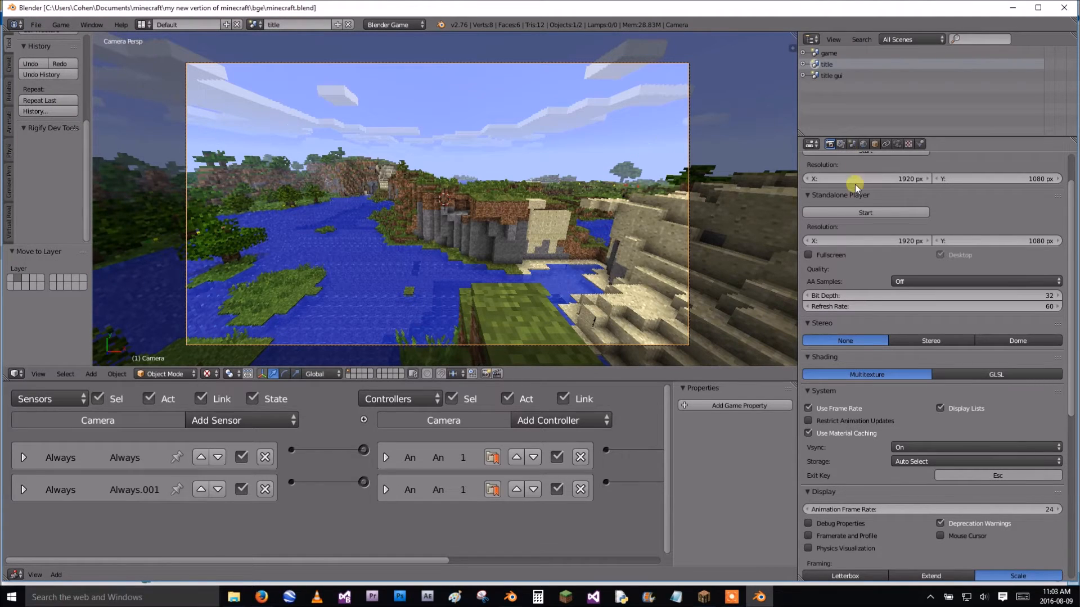
Step: Test the title scene in the standalone player and exit the game
click(862, 212)
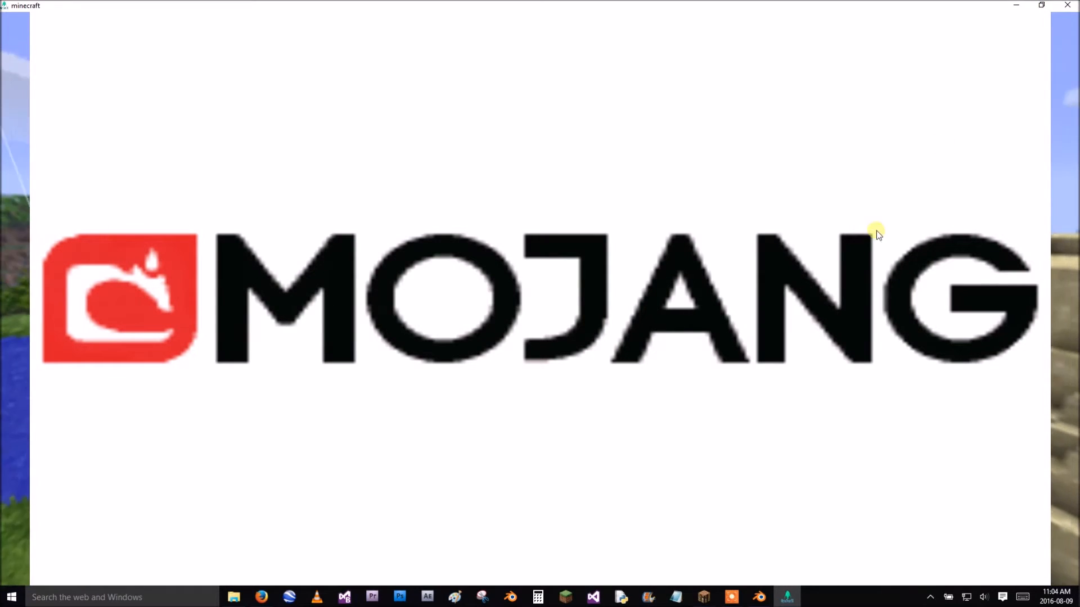
key(Escape)
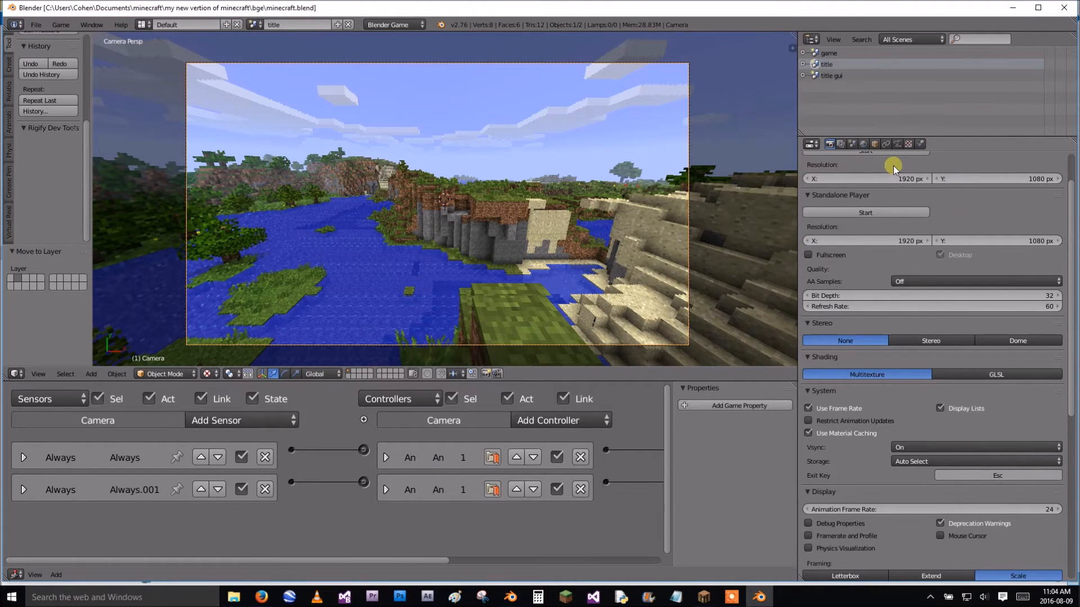
Step: Copy the title camera's focal length and try it on the title gui scene's camera as 9.56
click(898, 144)
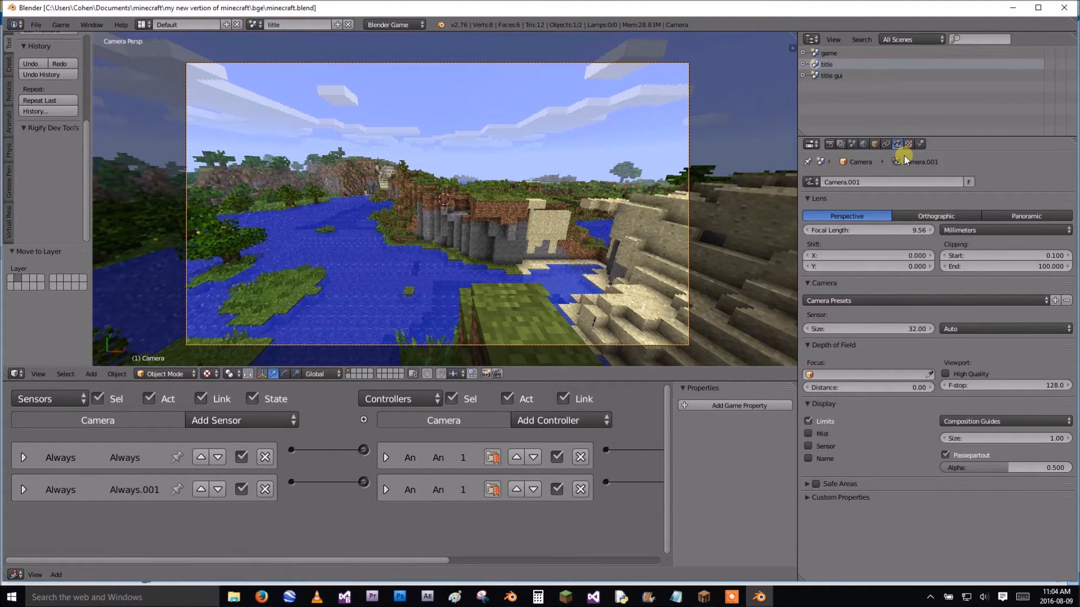
click(899, 232)
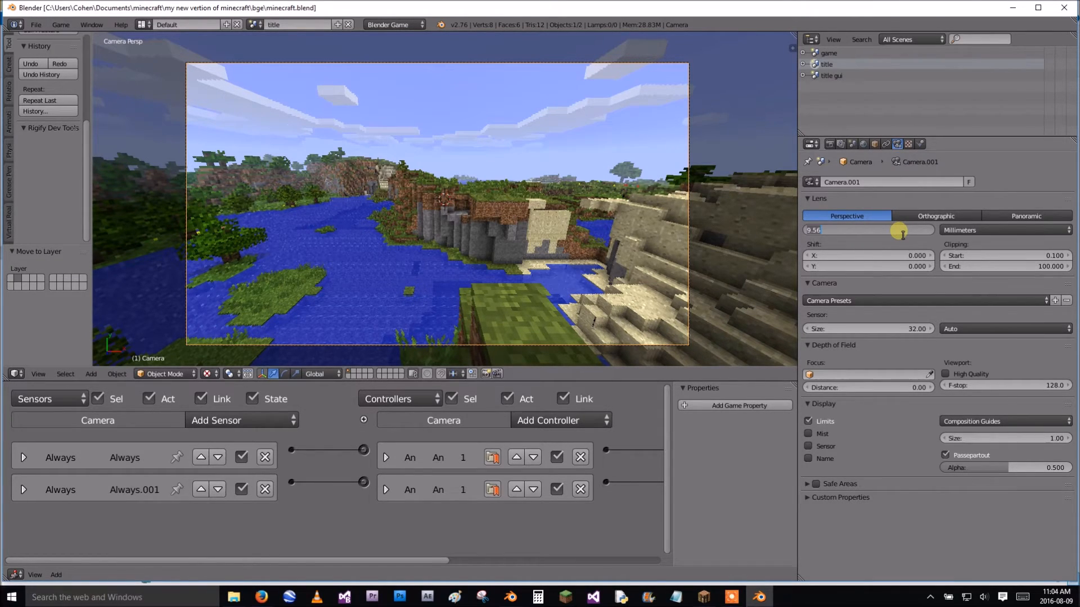
key(Return)
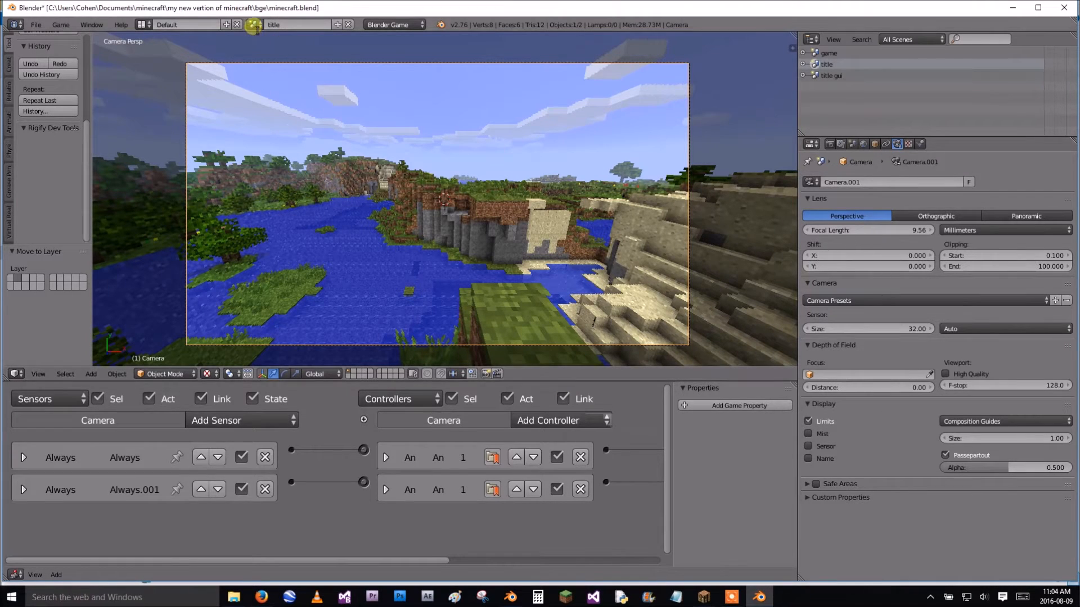
click(254, 25)
click(270, 63)
middle_drag(558, 202, 579, 186)
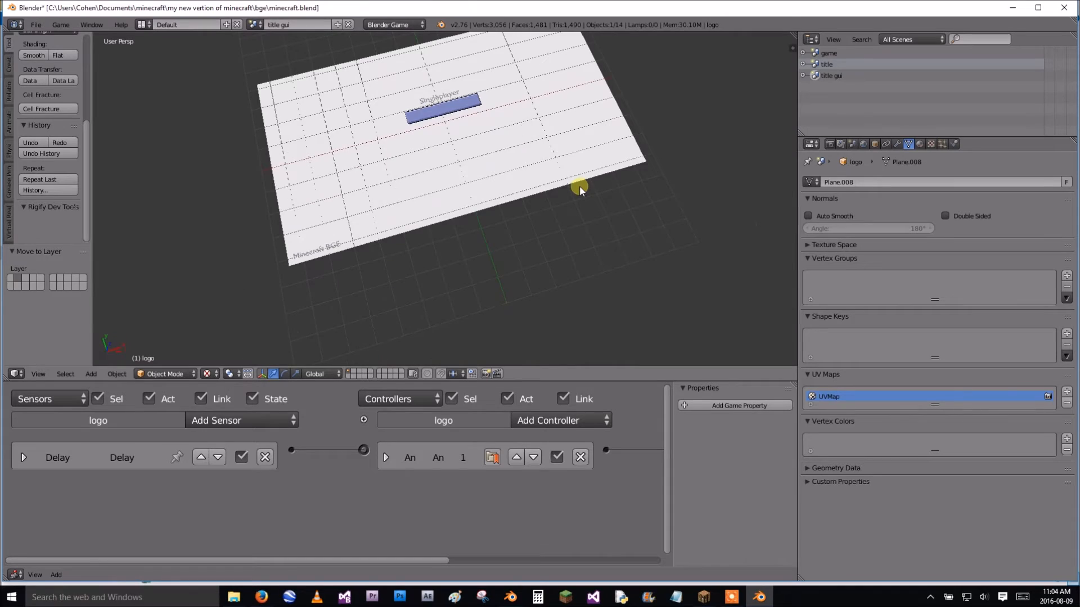
key(KP_0)
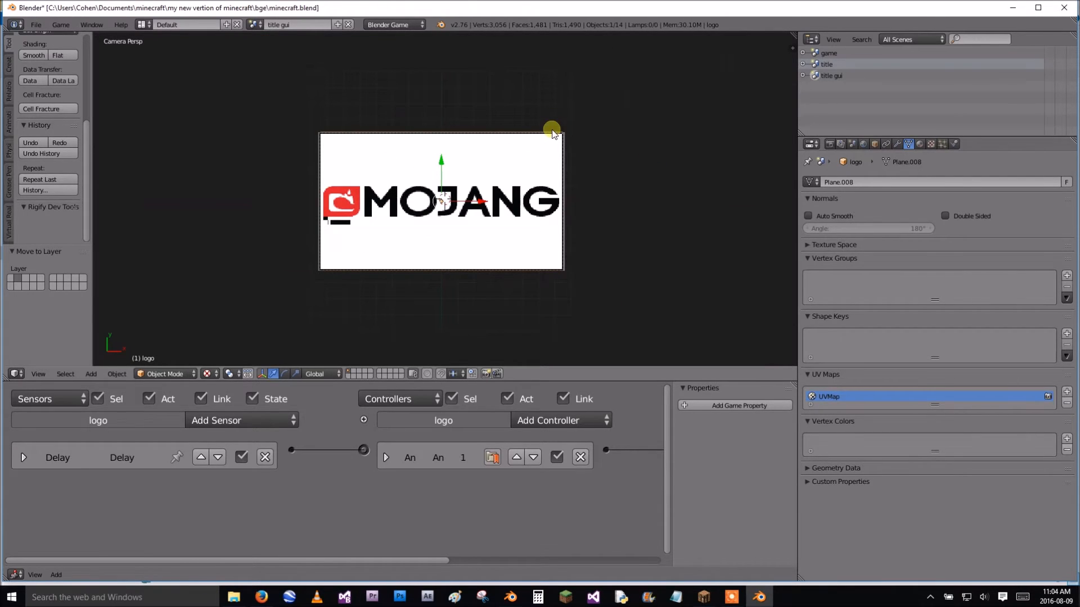
right_click(552, 133)
text(9.56)
key(Return)
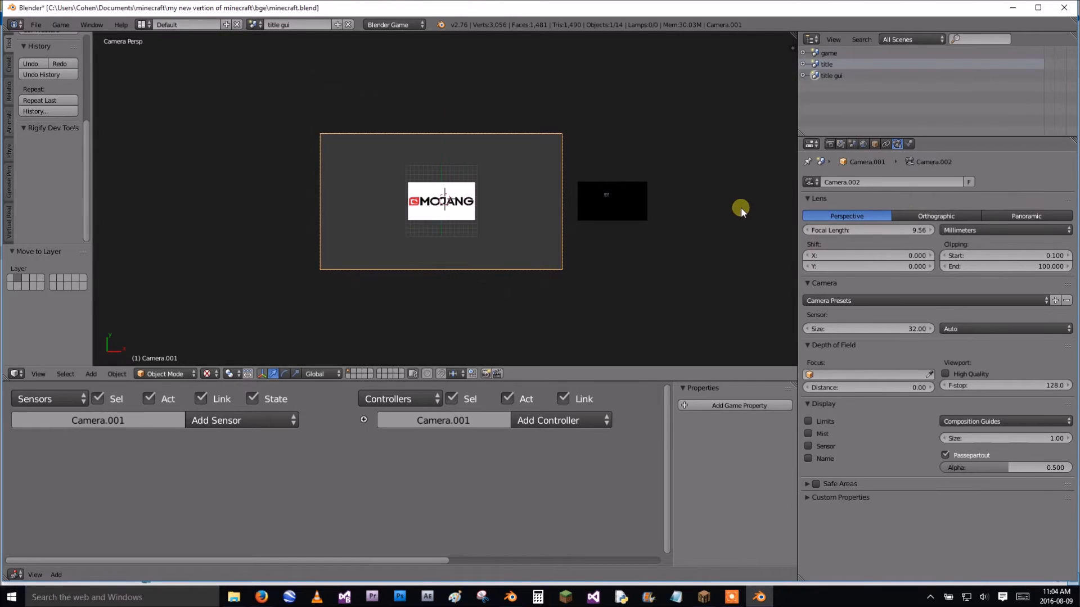
Step: Undo the focal length change on the title gui scene's camera
key(ctrl+z)
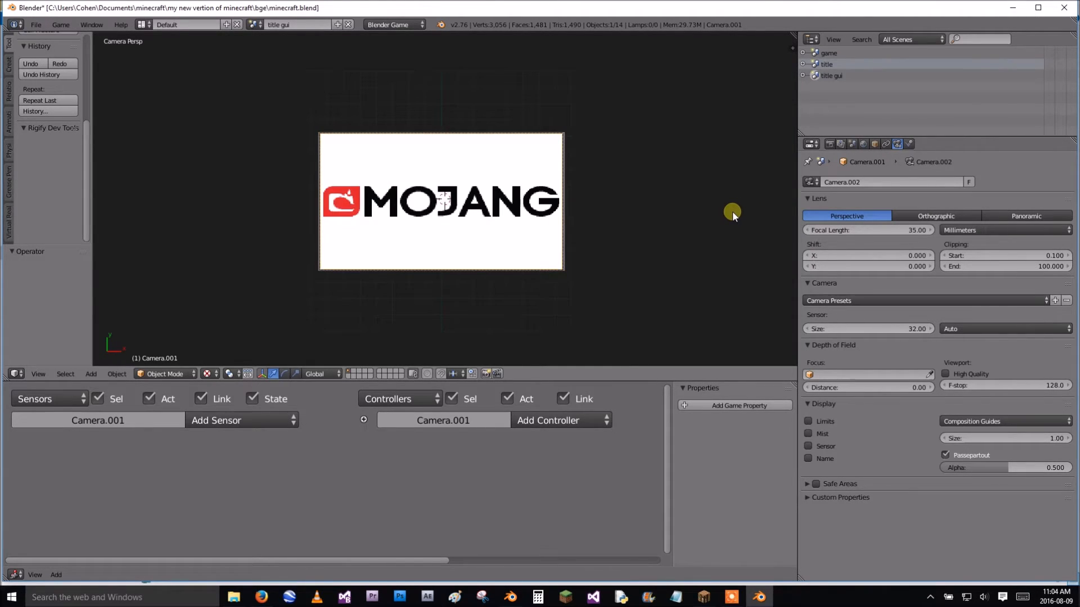
key(ctrl+z)
scroll(690, 222, down, 2)
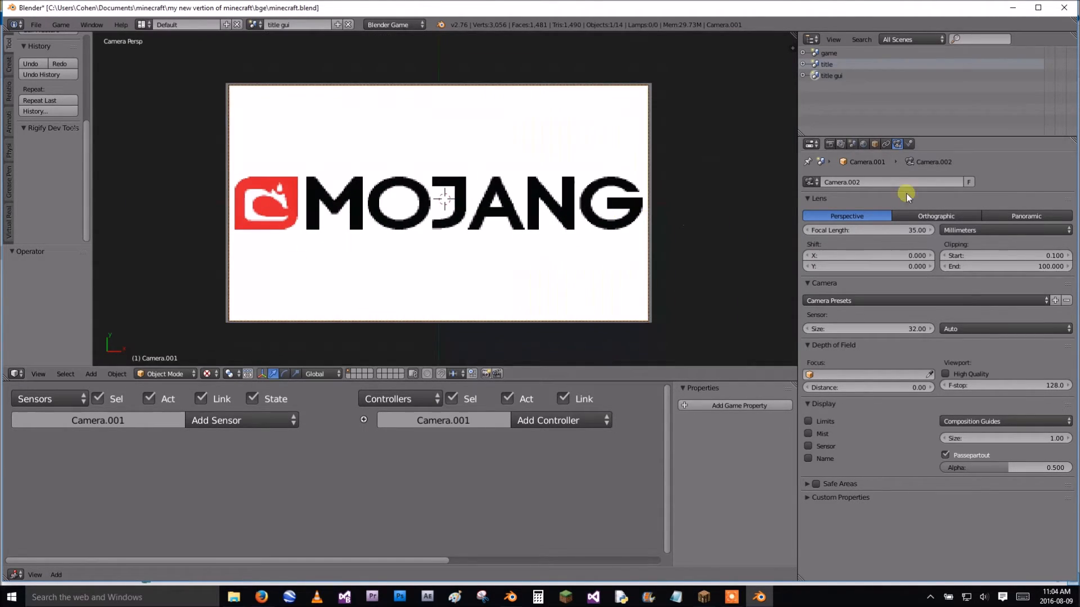
Step: Look through the title gui scene's render settings, including its resolution and display framing
click(834, 143)
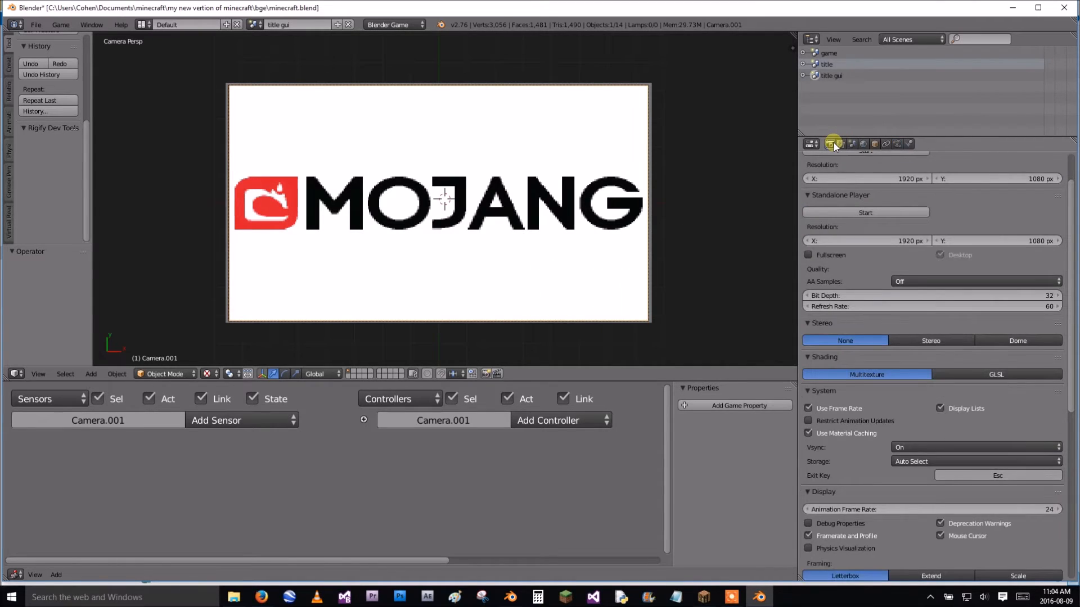
scroll(892, 254, up, 2)
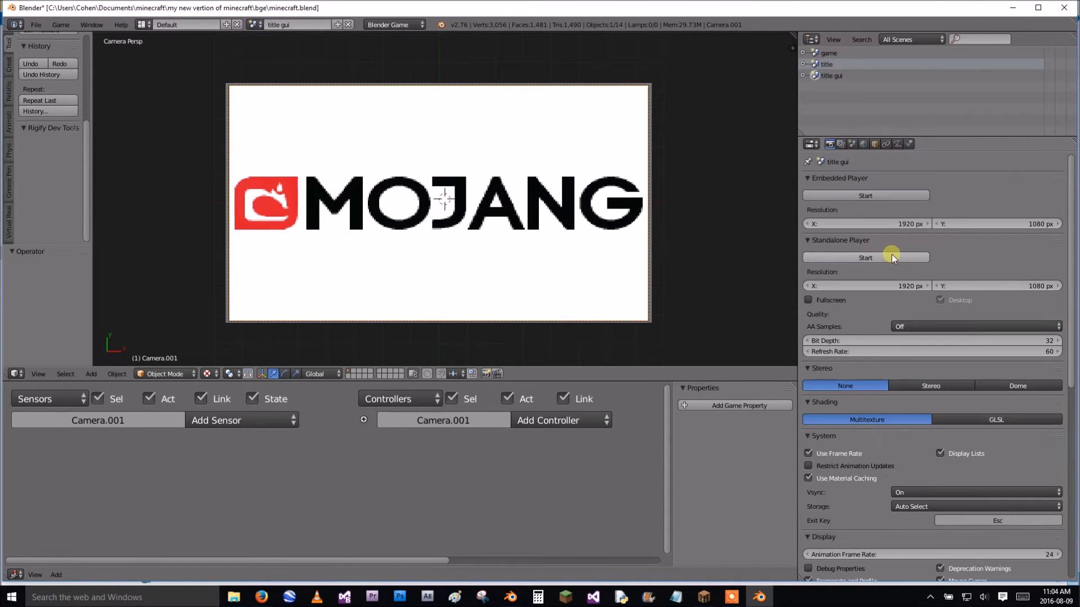
scroll(869, 264, down, 1)
scroll(892, 301, down, 5)
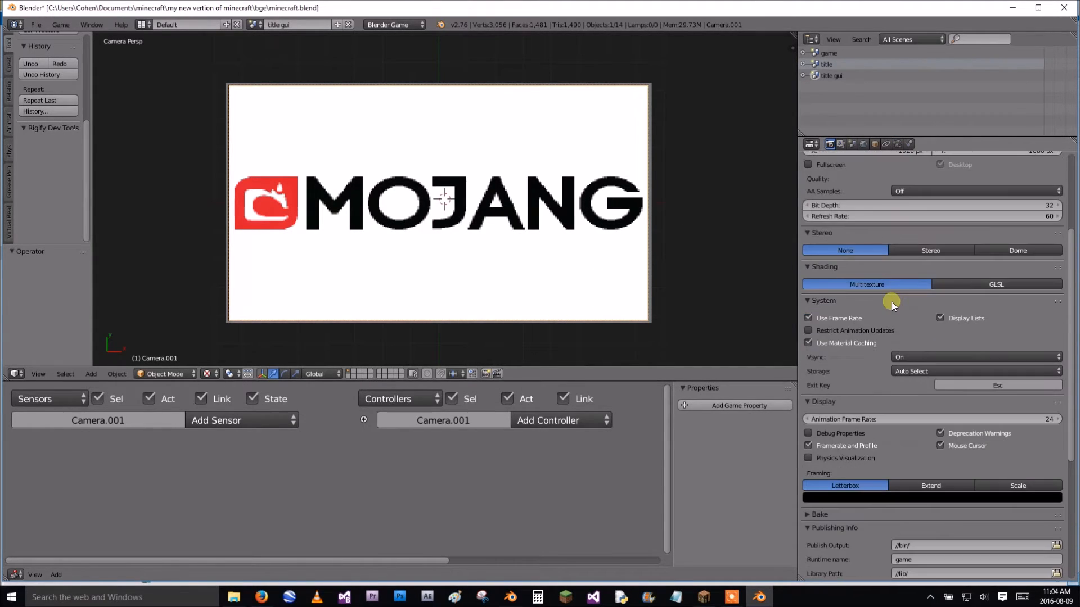
scroll(902, 321, up, 4)
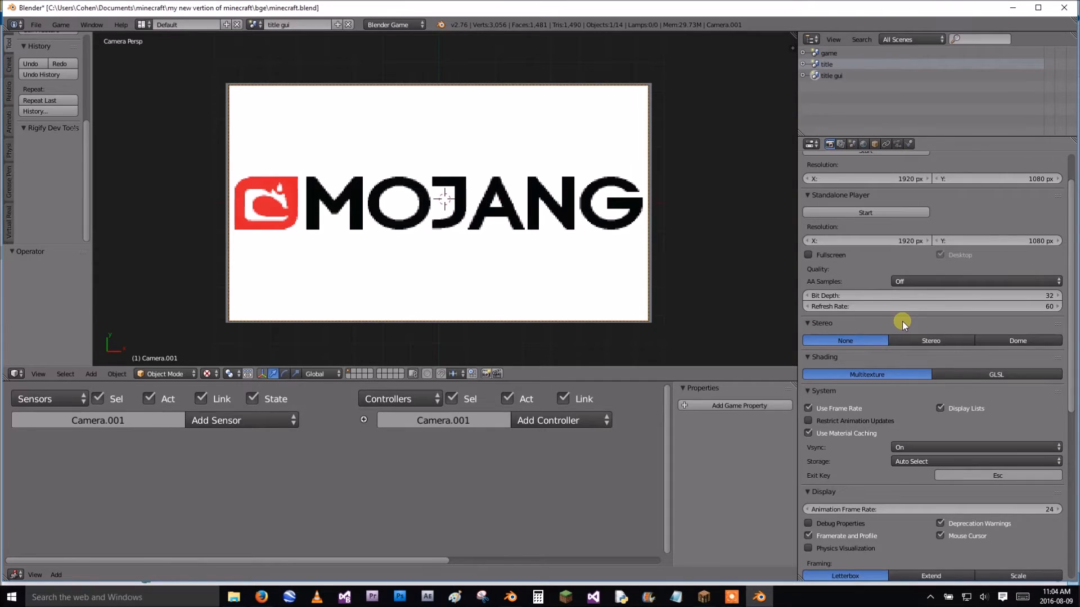
scroll(902, 322, up, 2)
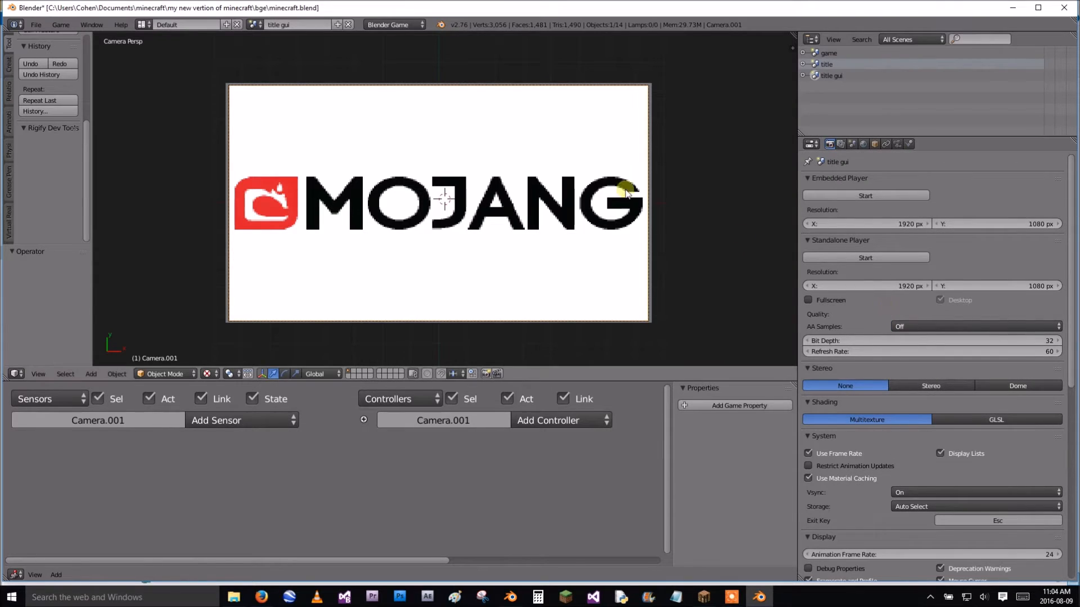
Step: Show the system console, read through the game engine output and return to the 3D scene
click(92, 25)
click(118, 97)
click(98, 28)
click(124, 95)
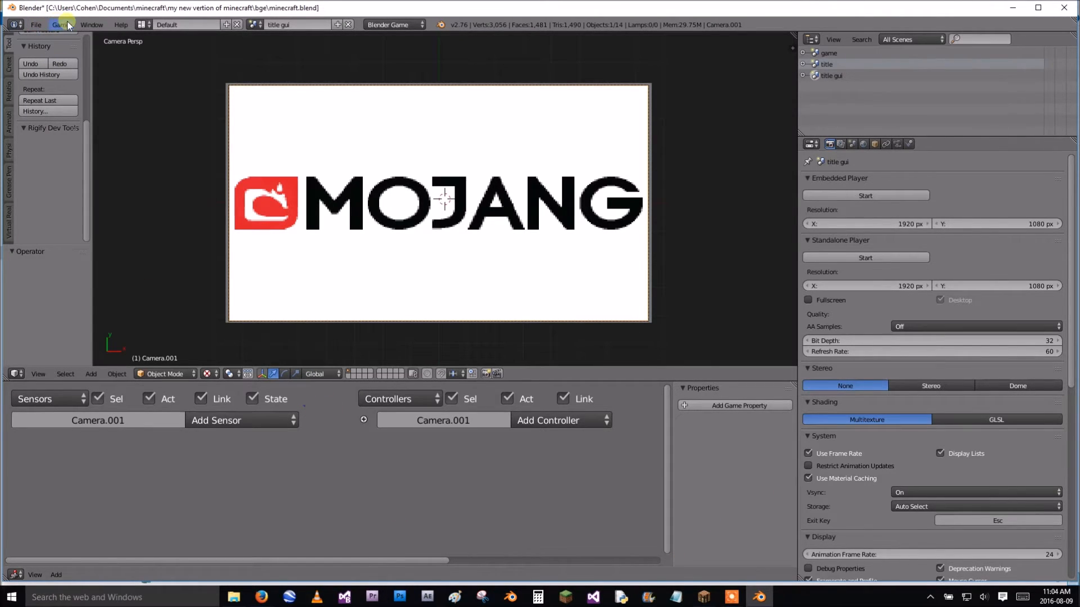
click(91, 25)
click(96, 93)
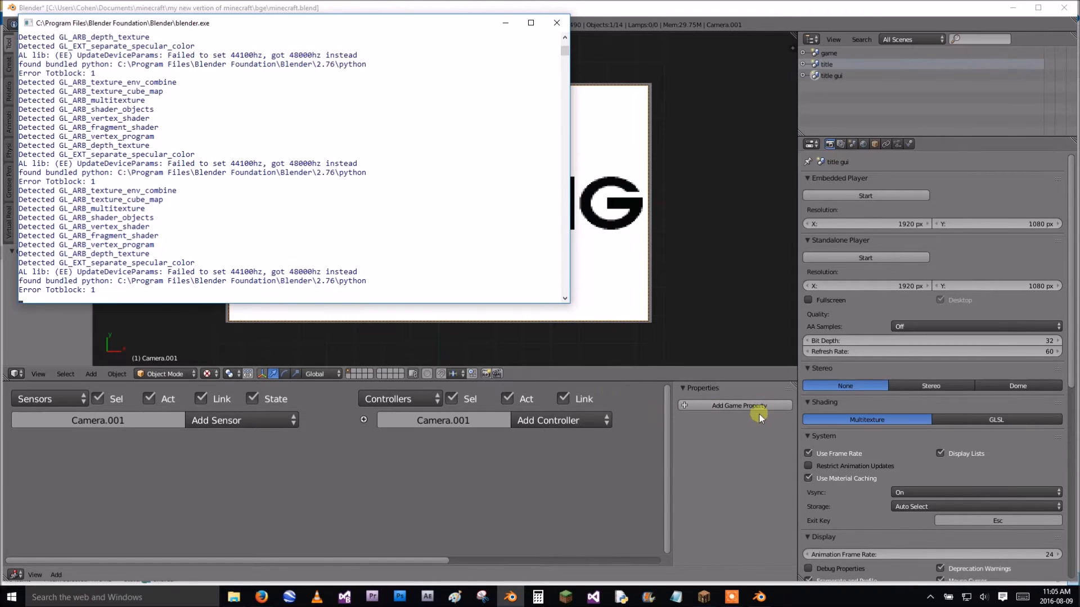
scroll(371, 125, up, 3)
scroll(380, 136, down, 6)
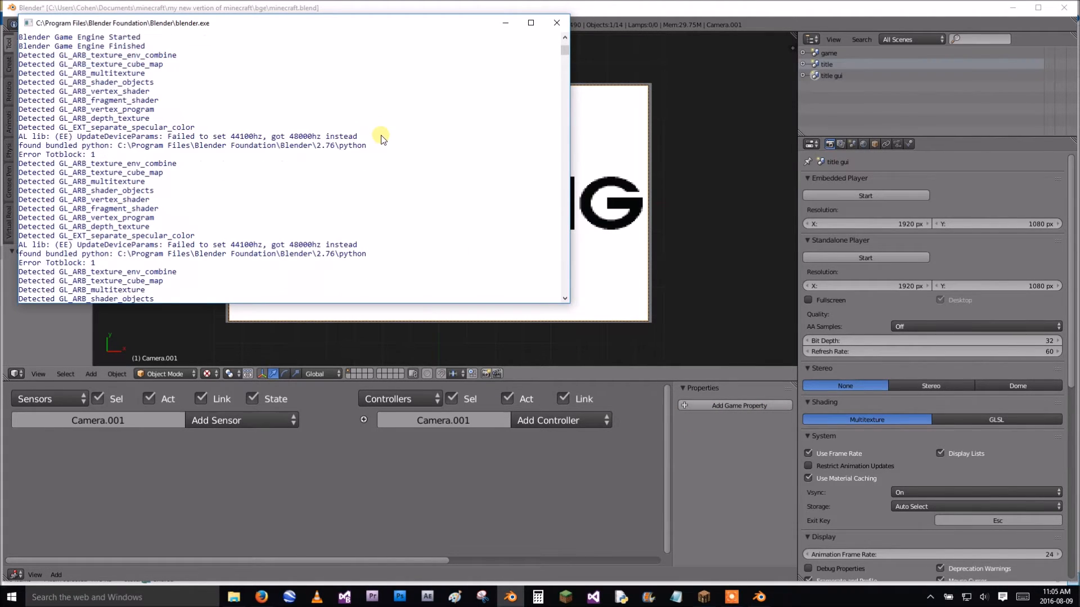
scroll(386, 153, down, 3)
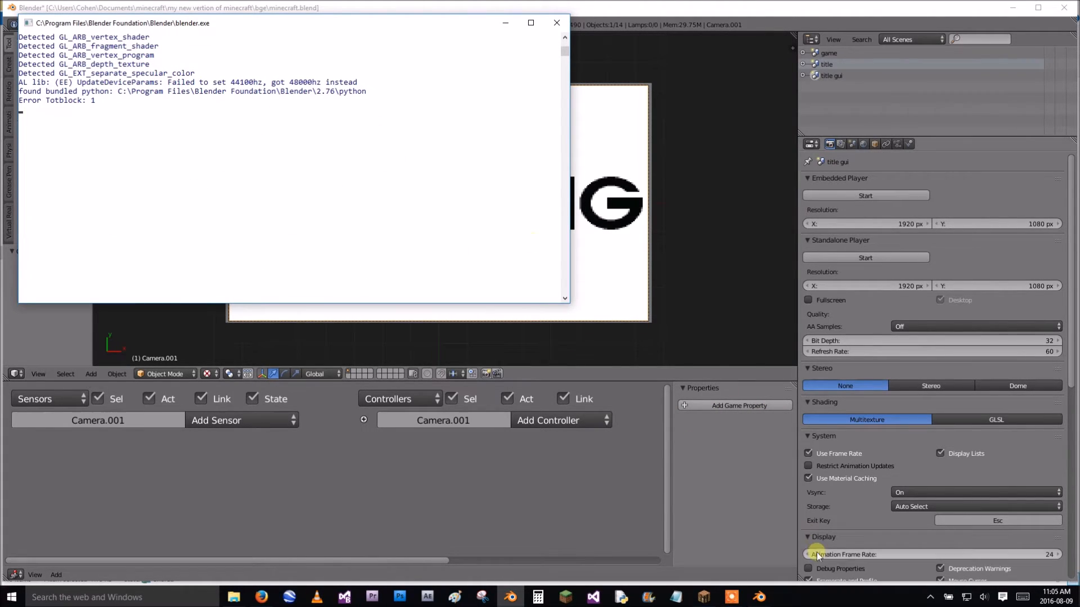
click(499, 10)
Step: Save the file with the title gui scene active
click(36, 25)
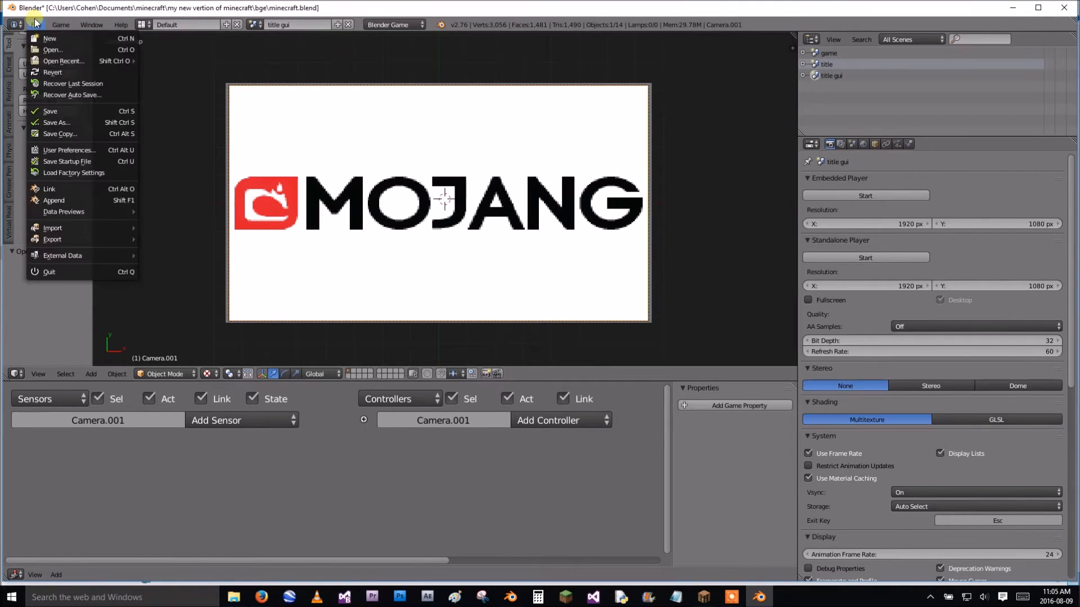
click(56, 118)
click(1027, 70)
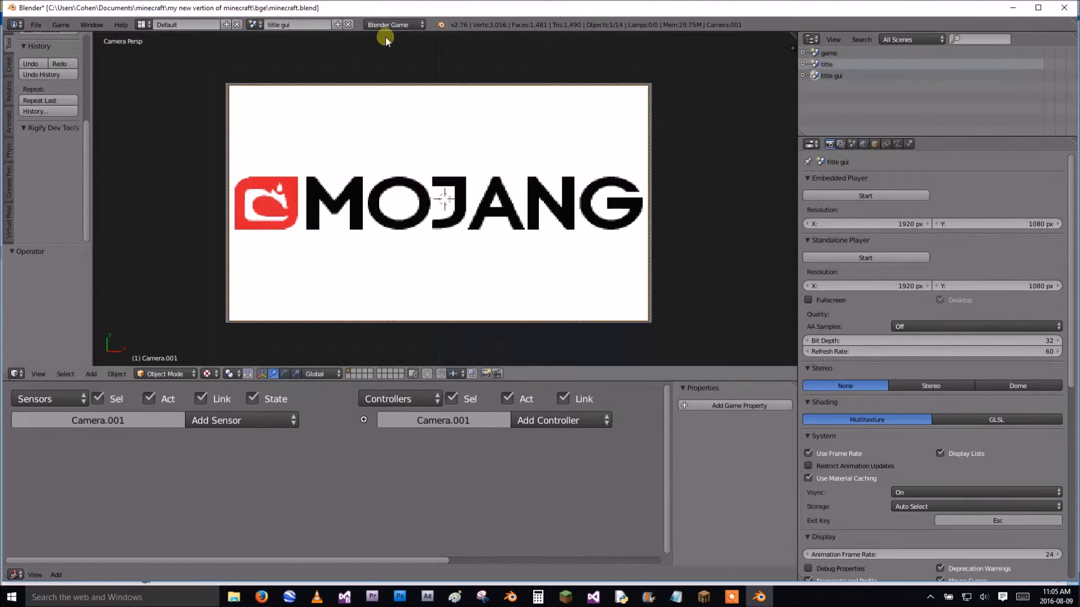
click(35, 25)
click(56, 107)
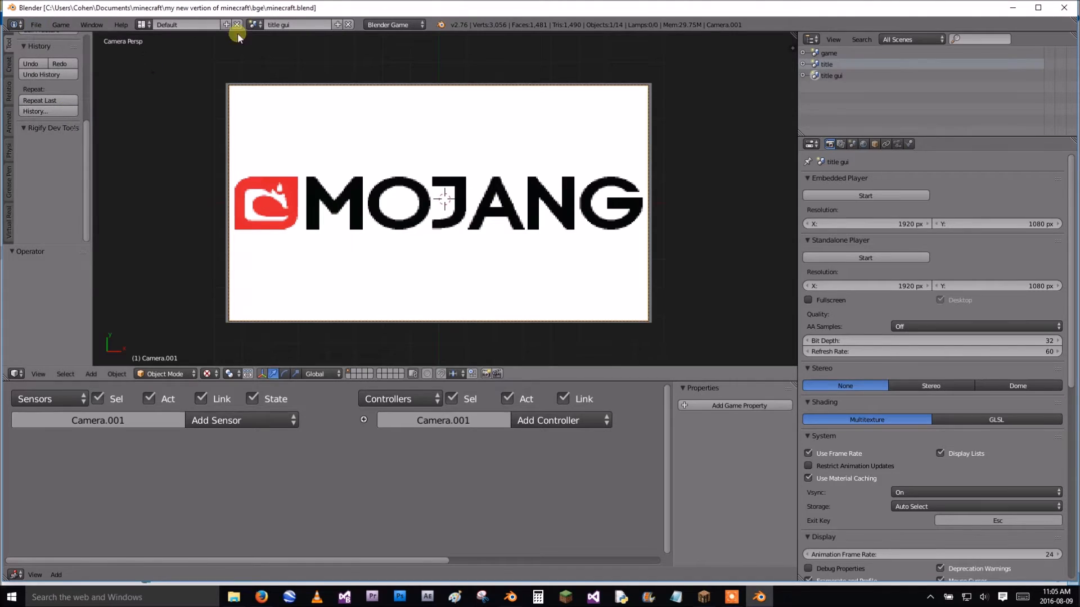
Step: Switch to the game scene and back to the title scene, and save the file
click(254, 25)
click(285, 54)
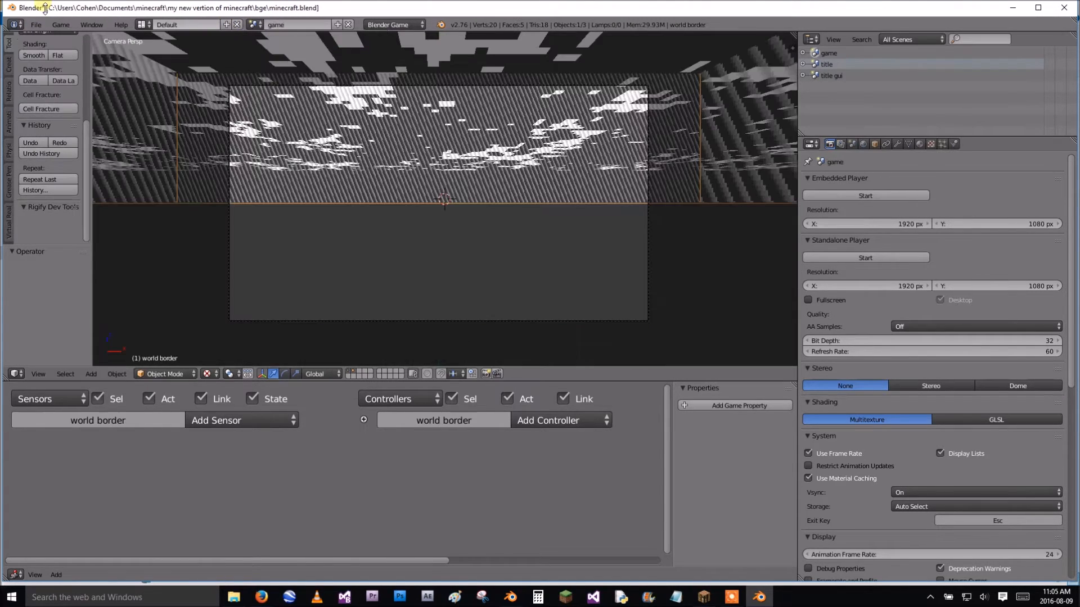
click(254, 24)
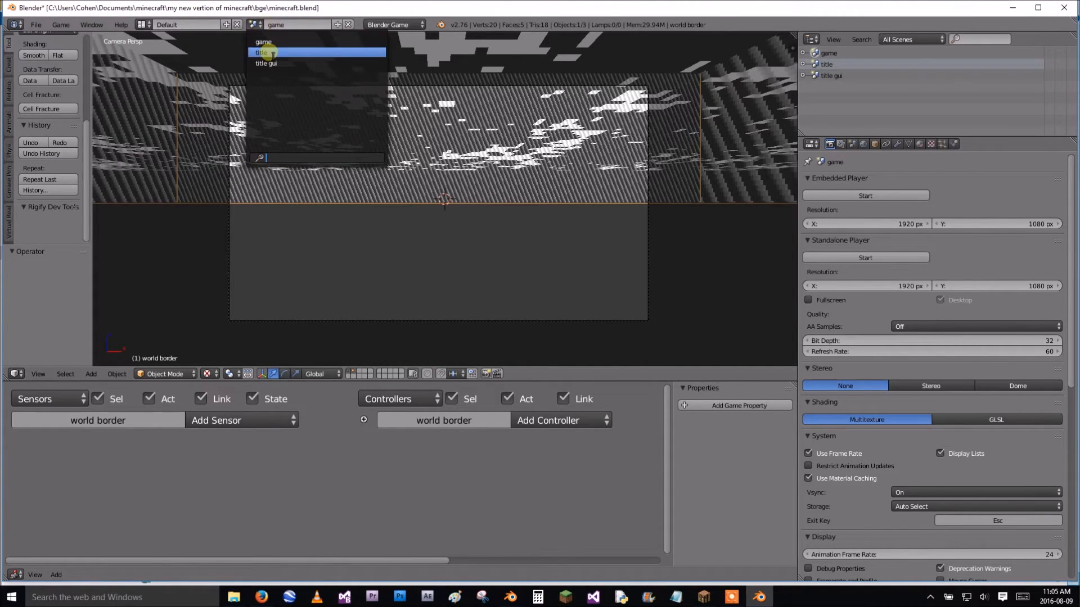
click(269, 52)
click(35, 25)
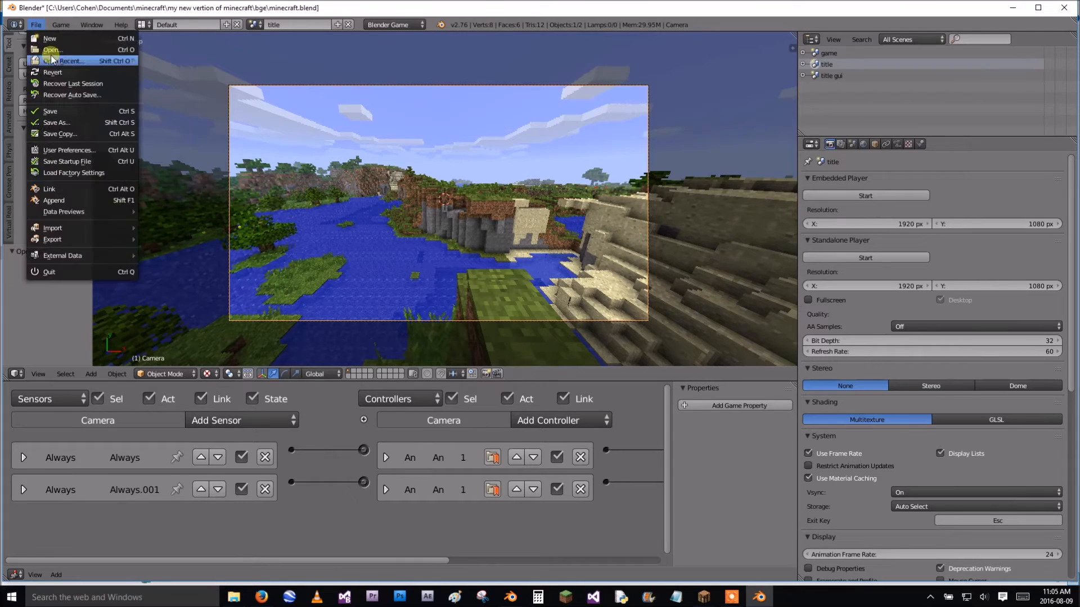
click(61, 115)
Step: Switch to the title gui scene, locate the black world-selection background and select the over play button plane
click(254, 24)
click(283, 64)
middle_drag(653, 234, 575, 191)
scroll(652, 194, down, 11)
scroll(647, 188, up, 4)
scroll(575, 190, up, 8)
shift+middle_drag(742, 138, 380, 209)
scroll(437, 221, up, 5)
scroll(412, 221, down, 5)
right_click(411, 222)
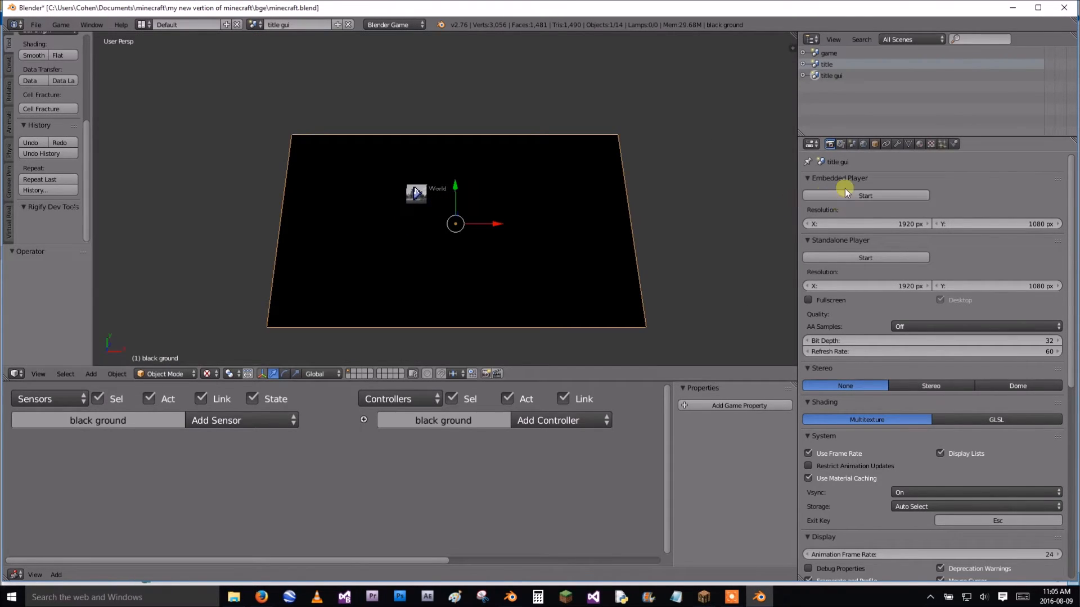
right_click(417, 195)
Step: Fly in close to the world thumbnail and select the play button plane
middle_drag(417, 196, 449, 206)
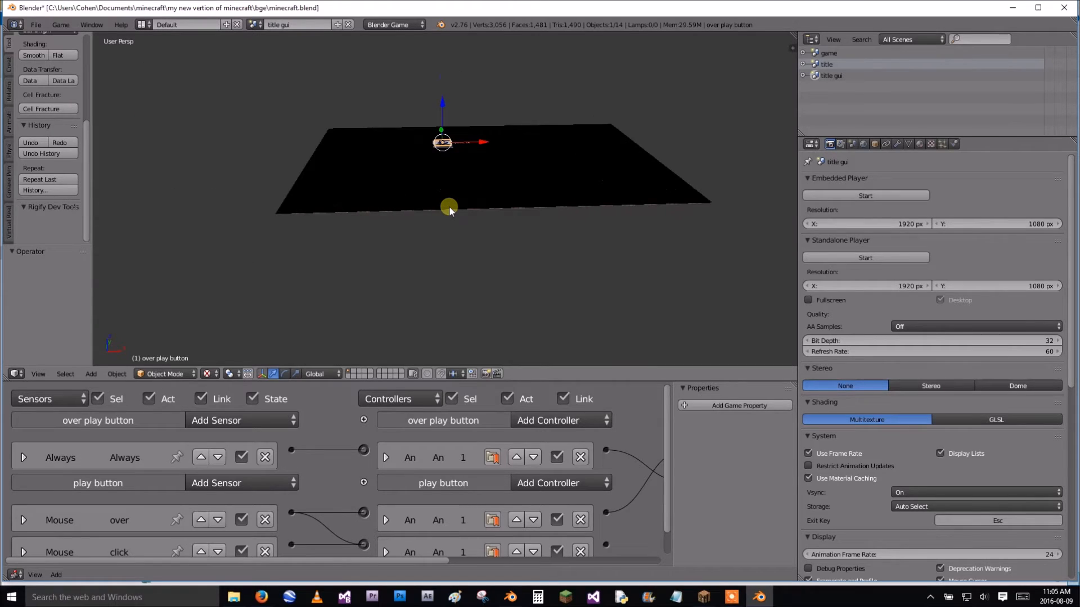
key(shift+f)
key(w)
key(w)
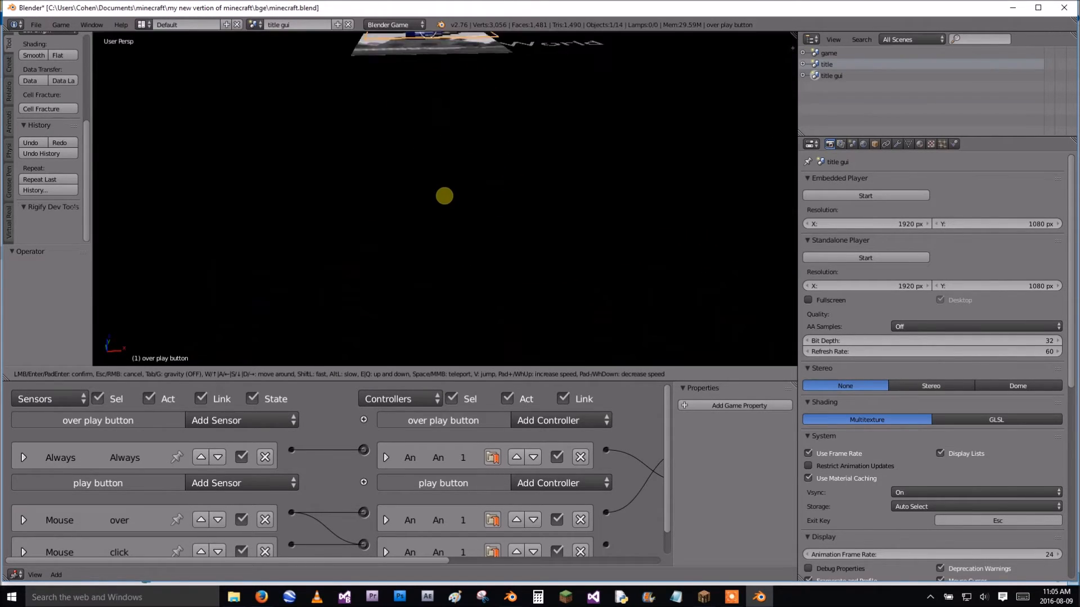
key(s)
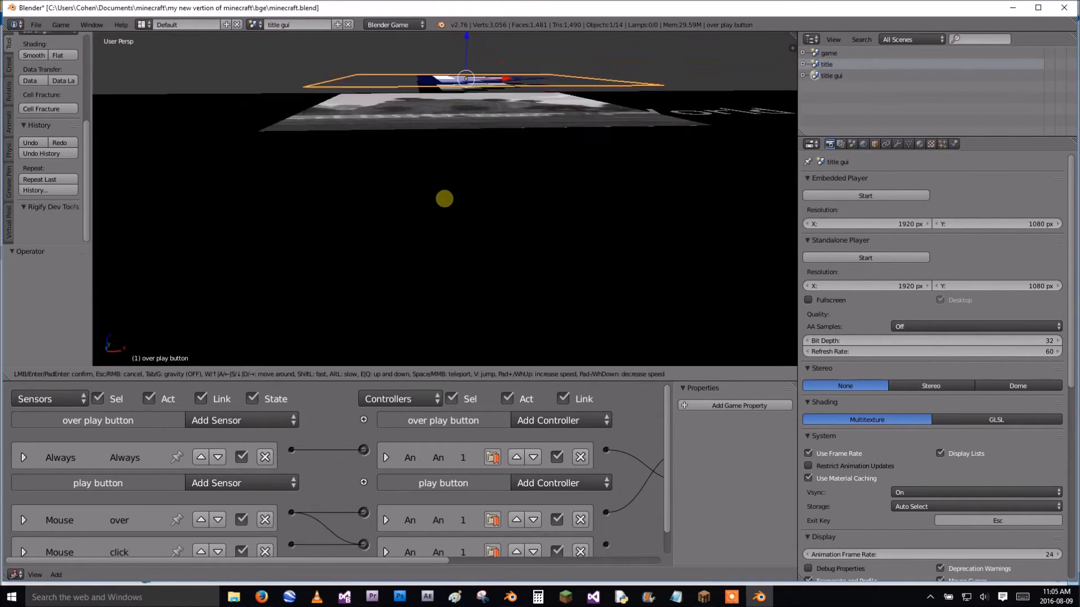
key(w)
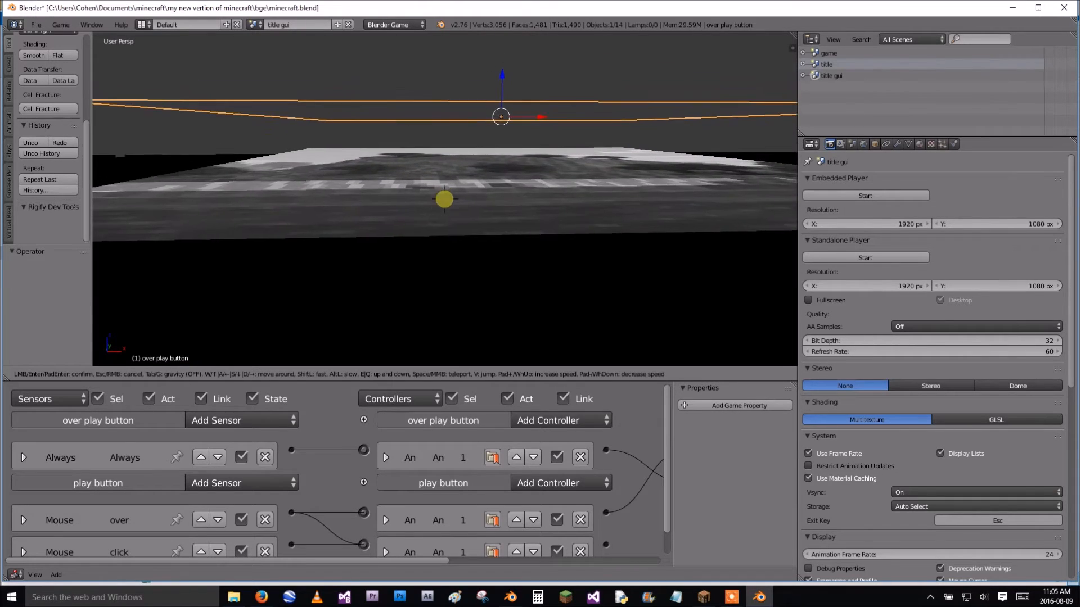
key(s)
click(444, 199)
right_click(447, 166)
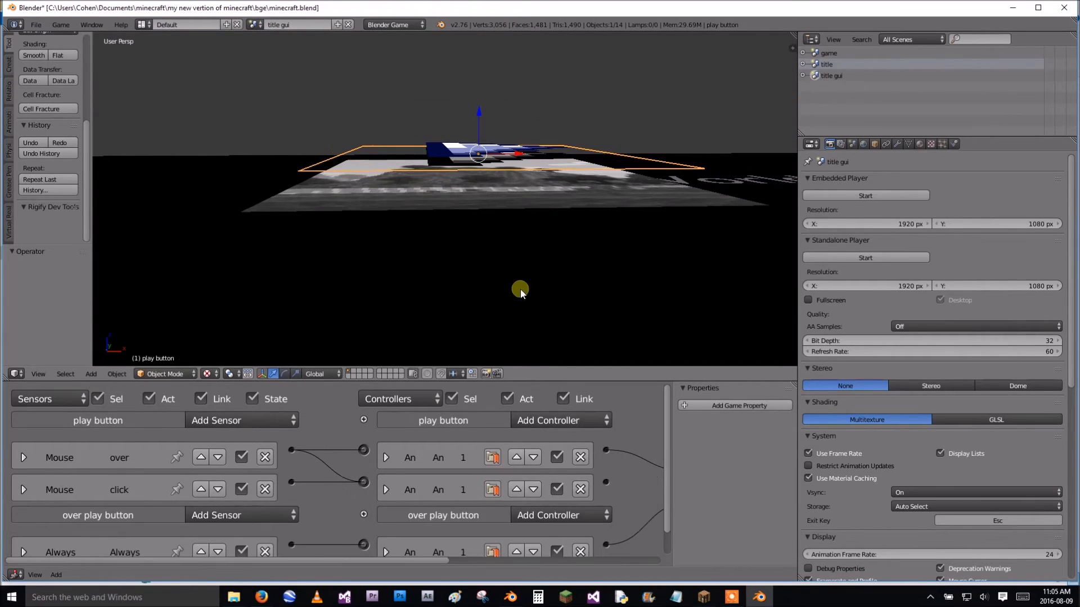
Step: Add a Scene actuator to the play button and set its mode to Set Scene
key(Home)
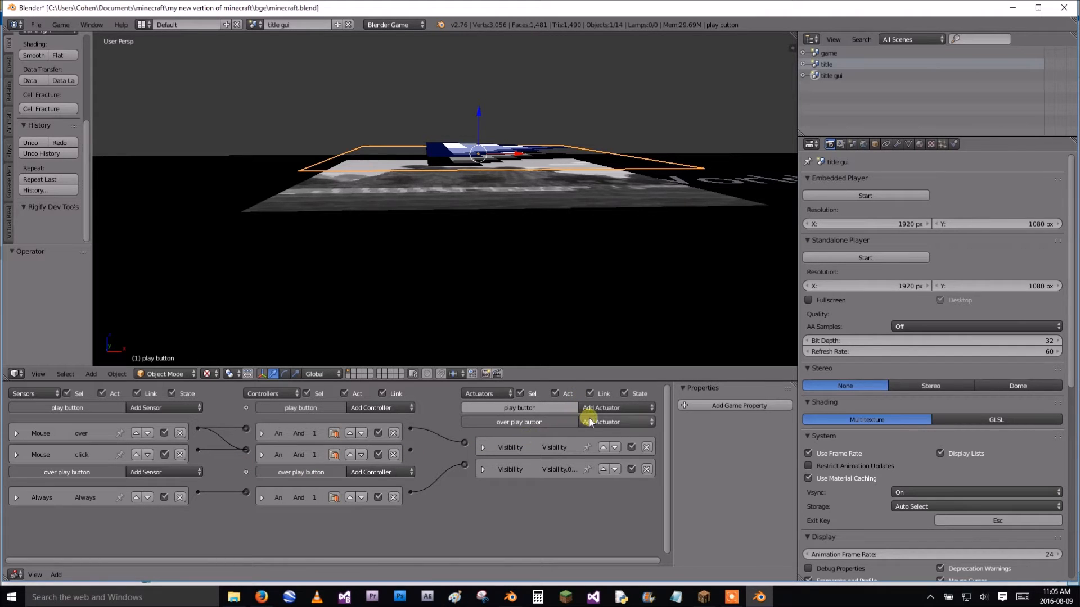
click(608, 408)
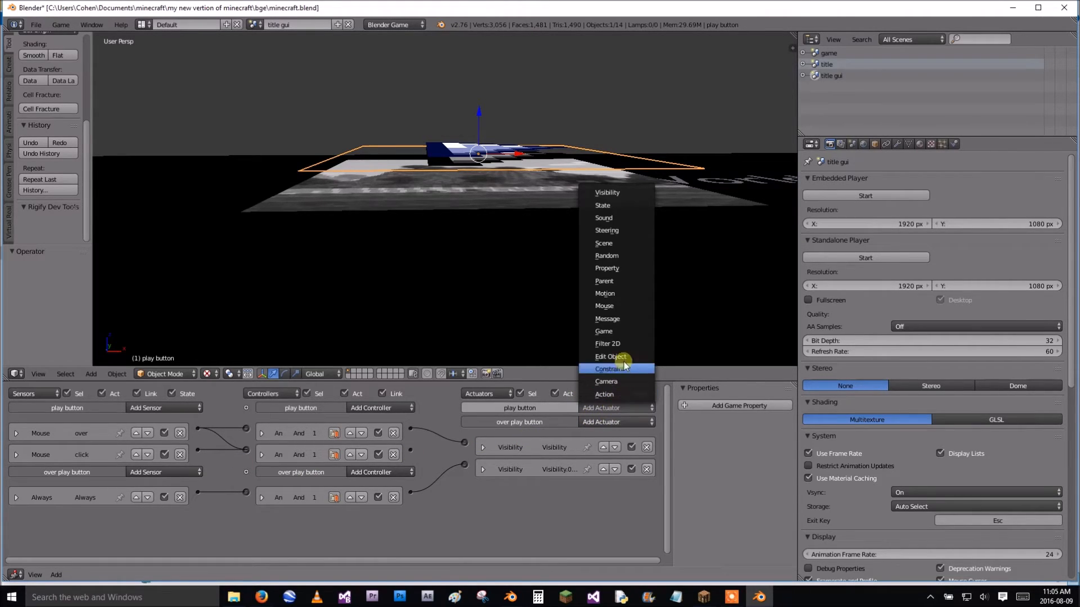
click(619, 243)
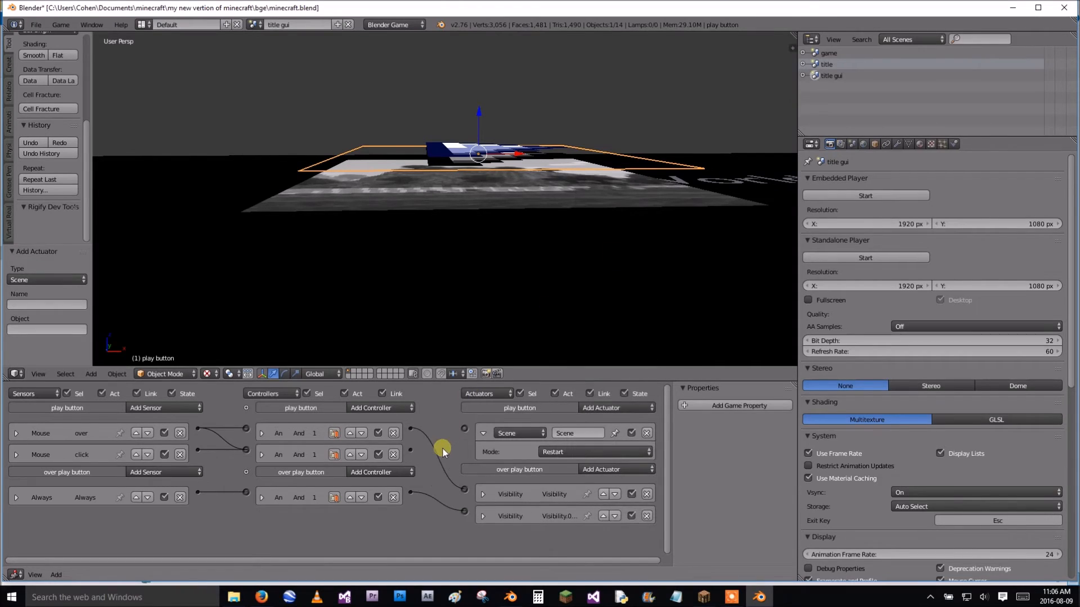
click(596, 452)
click(579, 425)
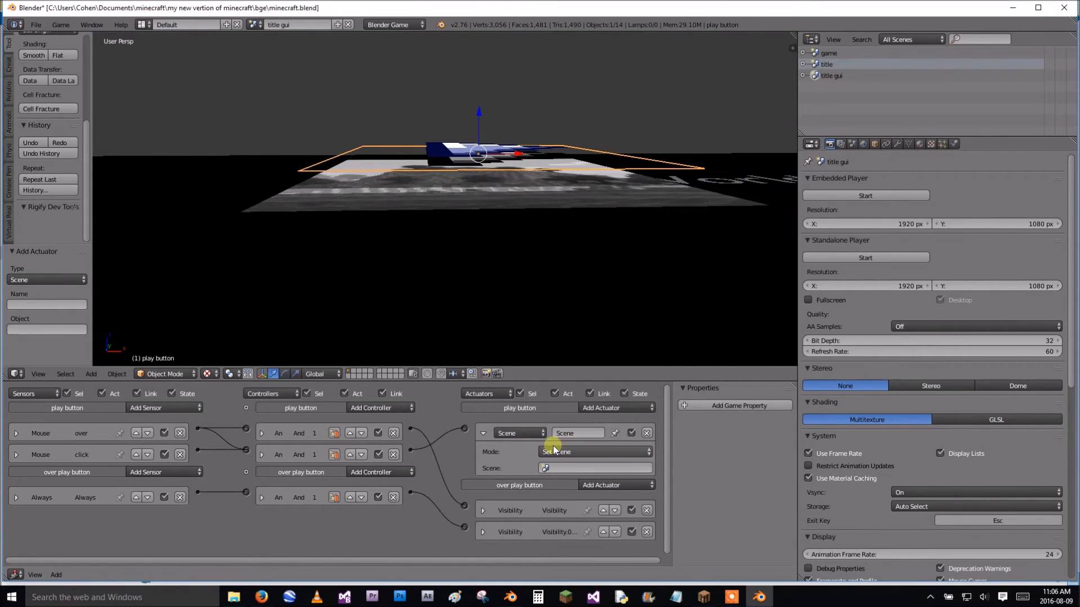
Step: Choose the target scene for the play button's Scene actuator and save the file from the camera view
click(554, 468)
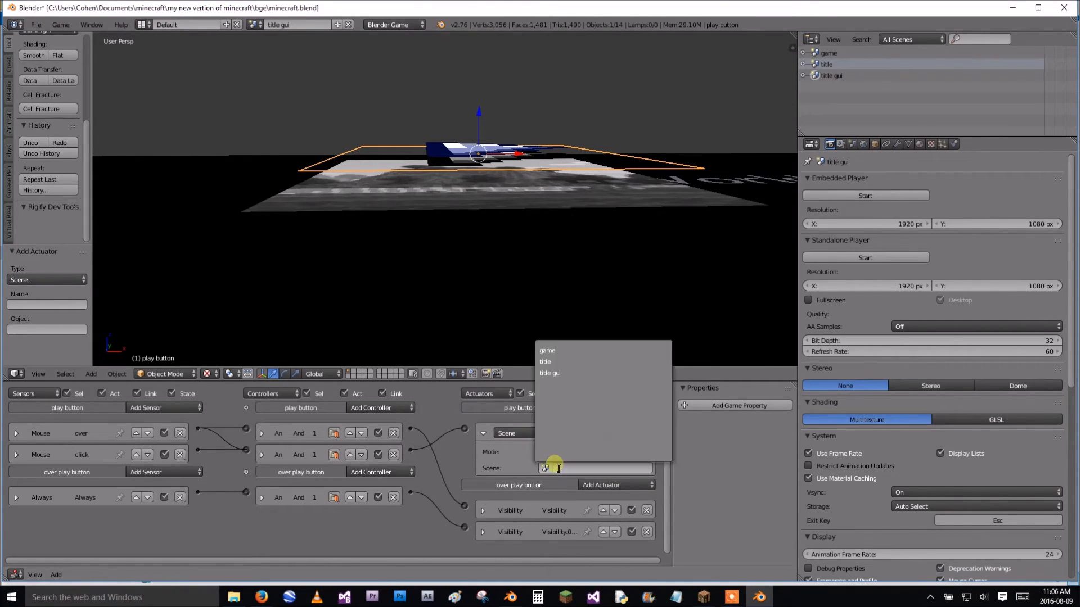
click(562, 361)
click(483, 433)
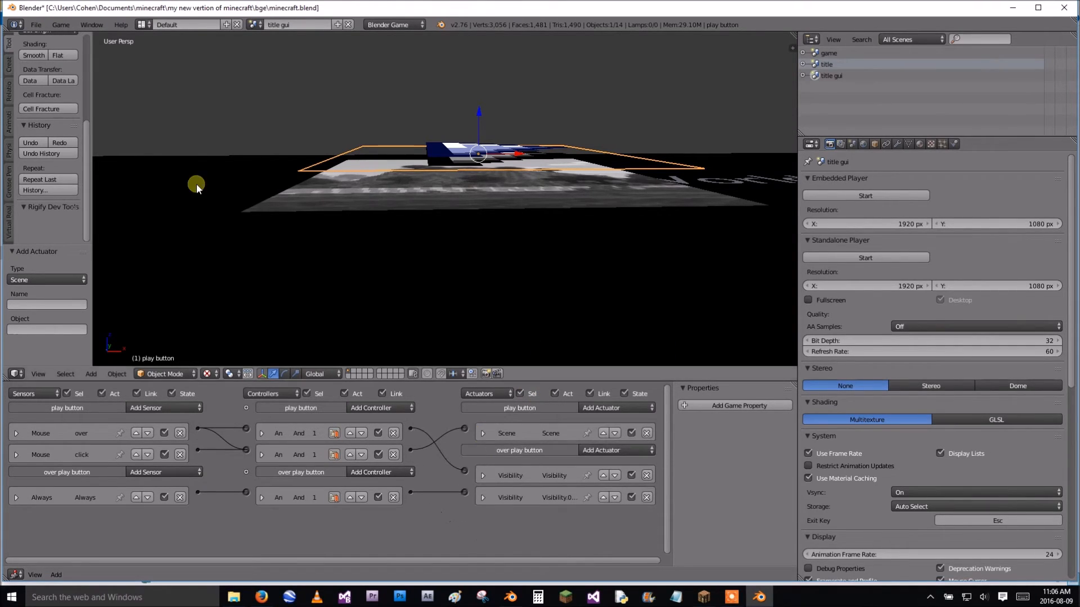
click(36, 24)
click(84, 110)
key(KP_0)
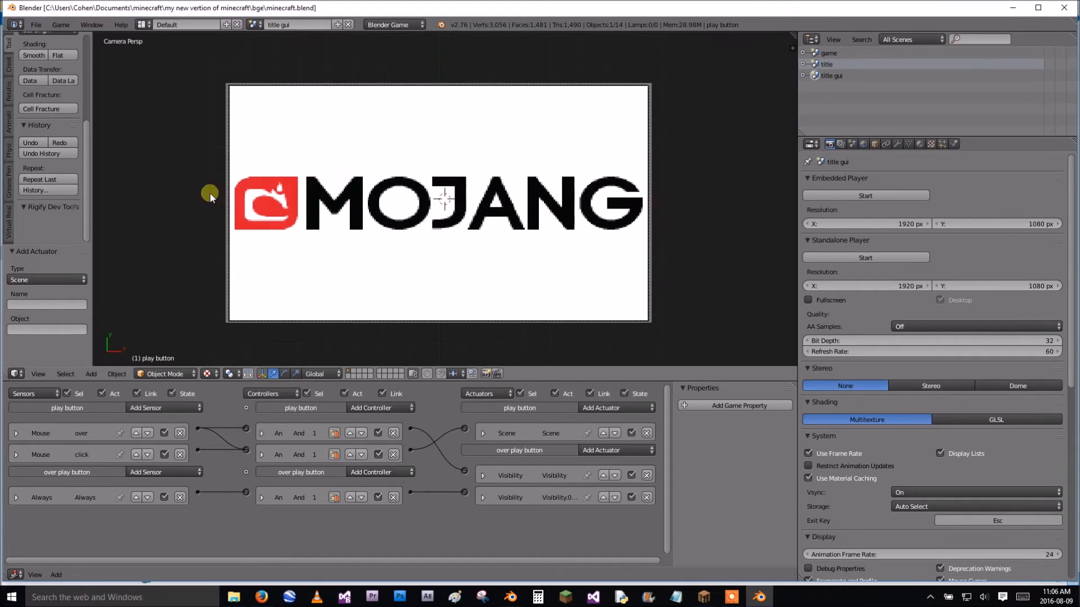
click(36, 25)
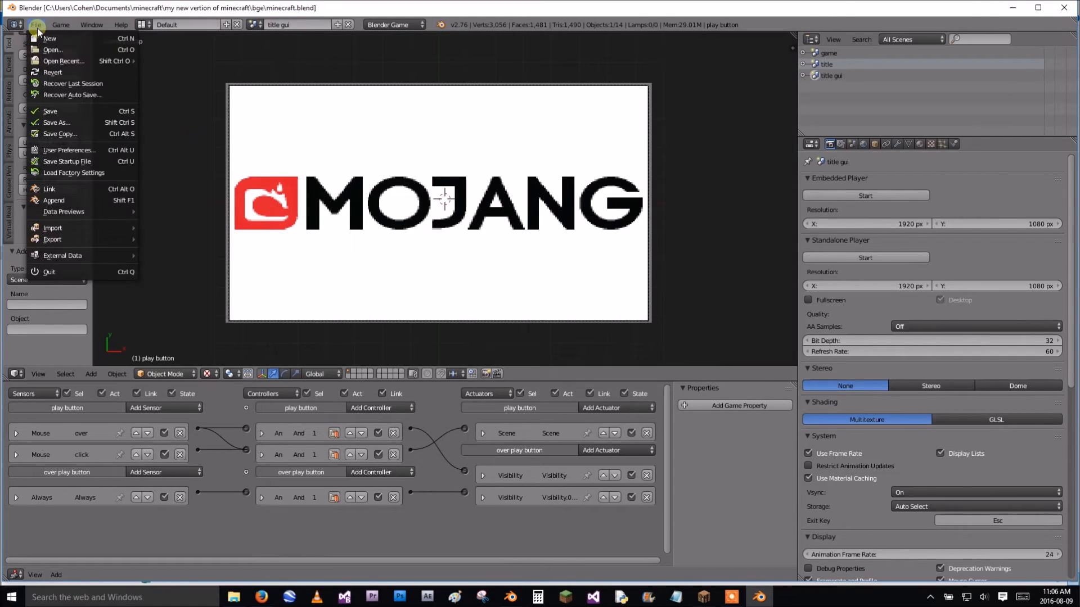
click(72, 111)
Step: Switch to the title scene and save the file
click(255, 25)
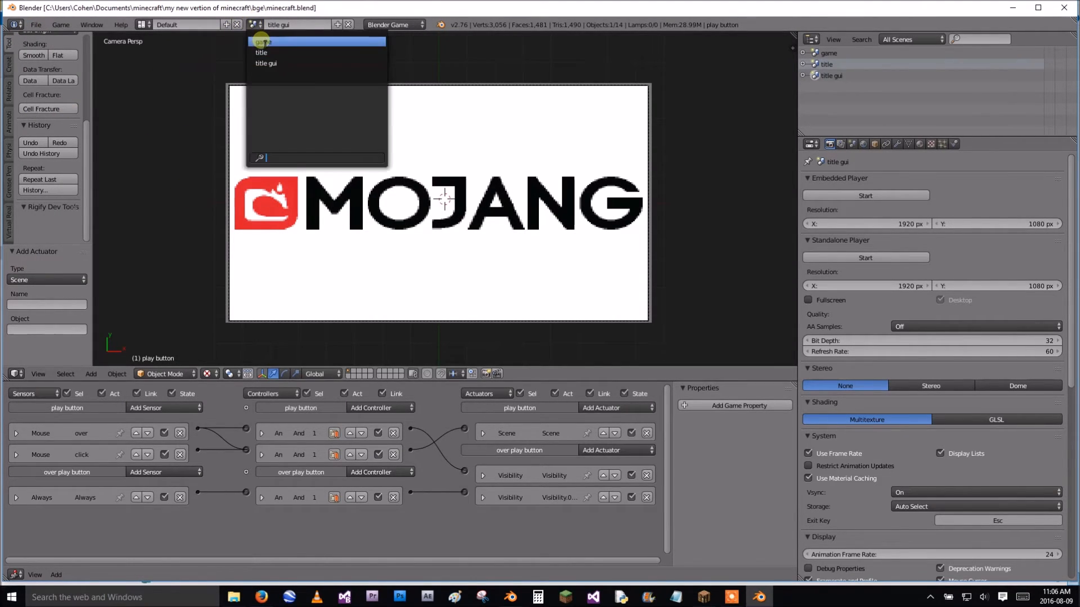
click(258, 34)
click(255, 25)
click(275, 47)
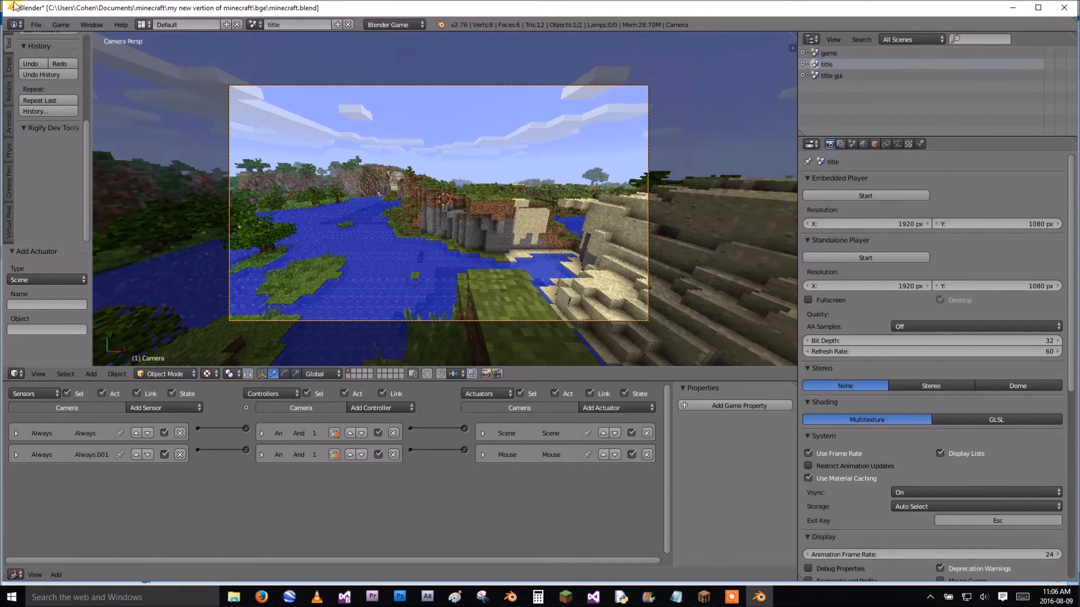
click(32, 25)
click(72, 111)
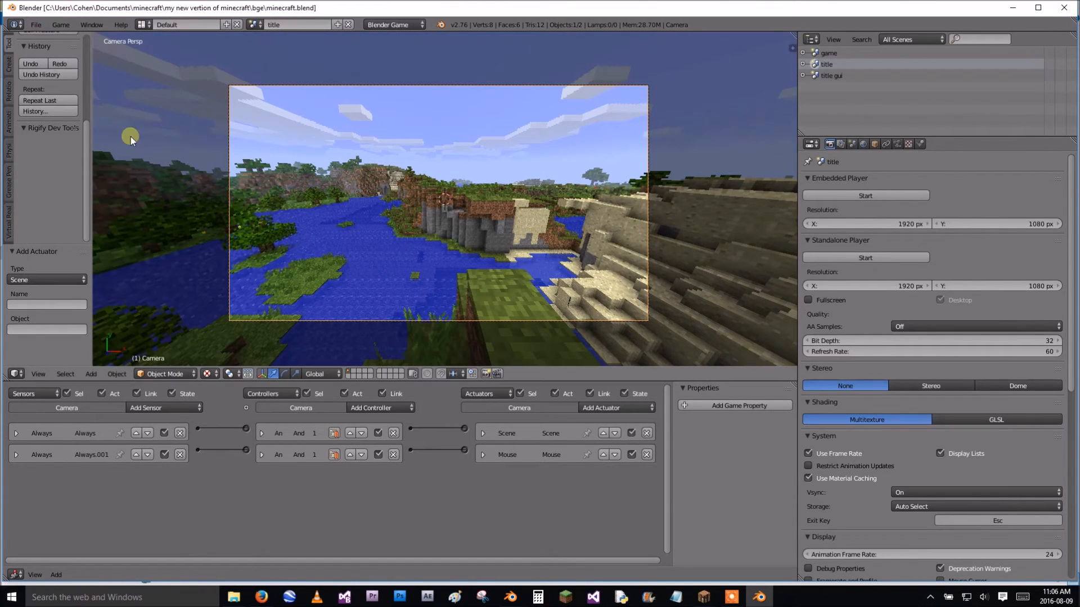
Step: Set the title scene's framing to Extend and test it in the embedded player
scroll(998, 371, down, 5)
click(918, 465)
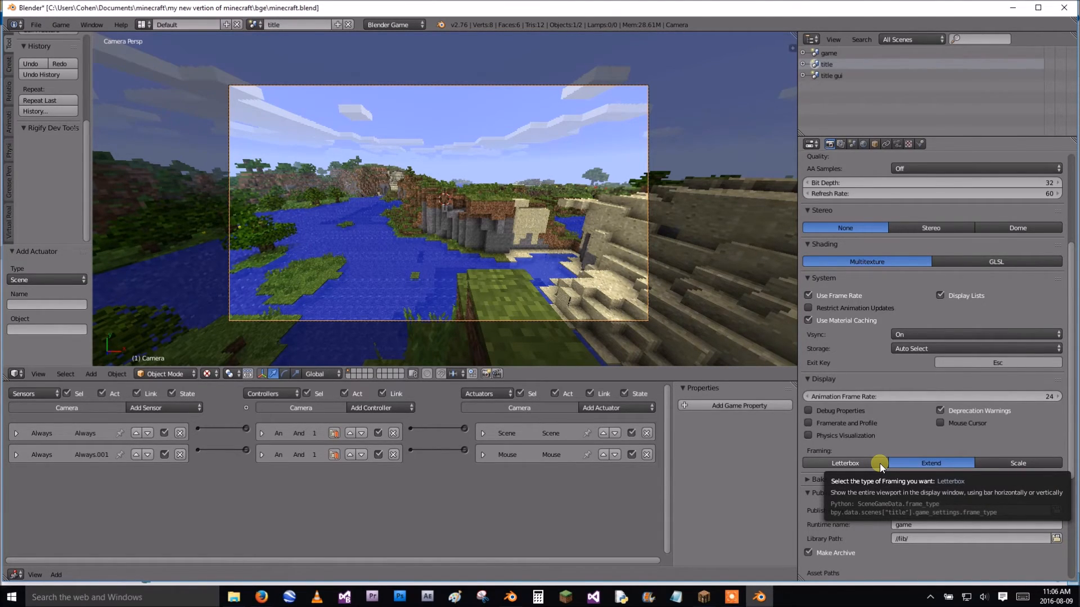
scroll(890, 341, up, 6)
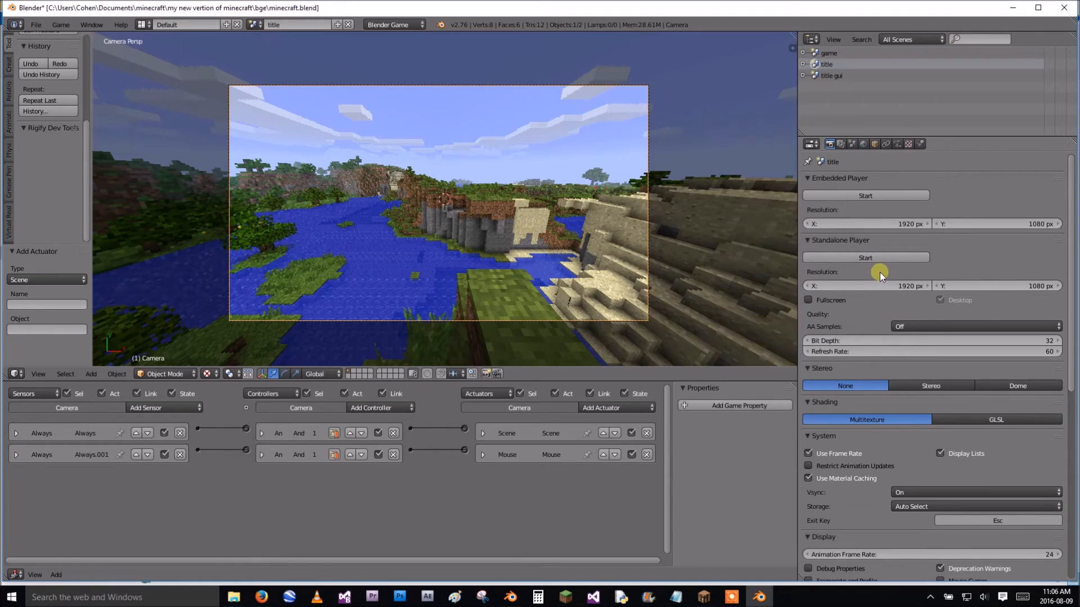
click(882, 194)
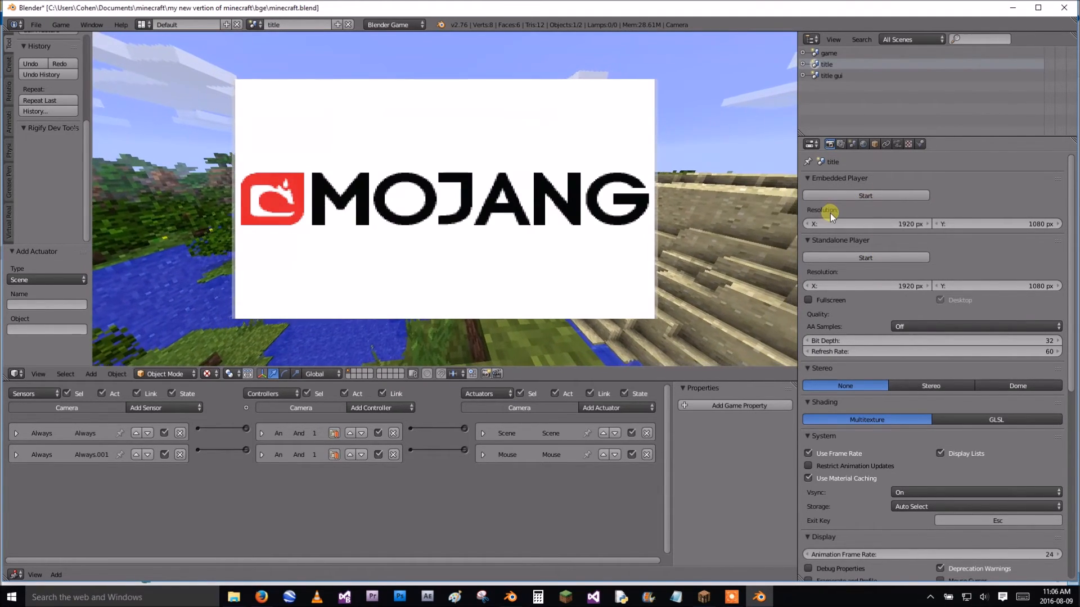
key(Escape)
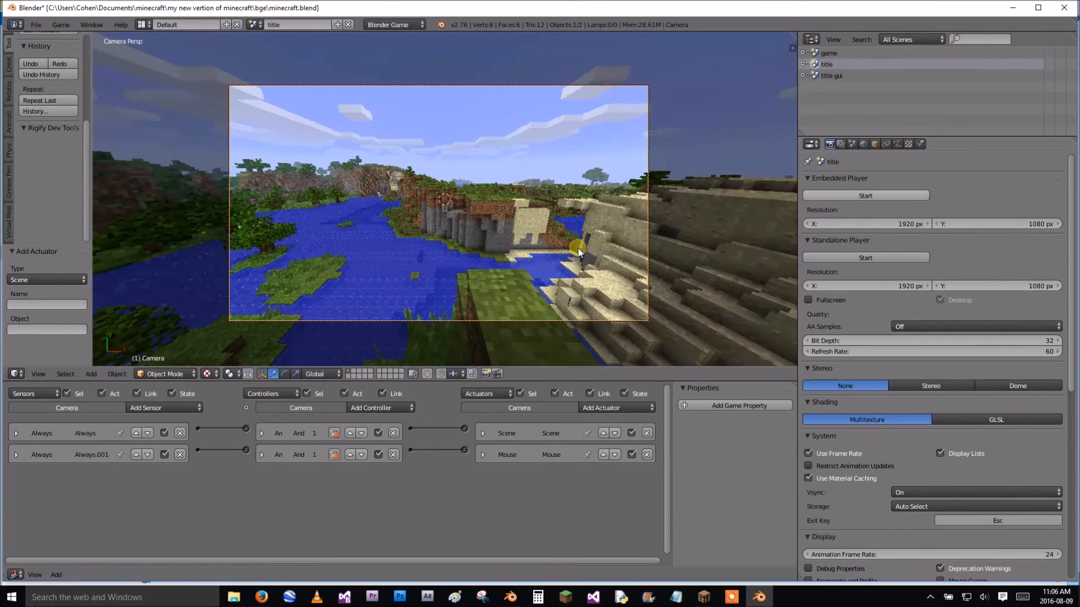
Step: Set the title scene's framing to Letterbox and test it in the embedded player
scroll(930, 360, down, 4)
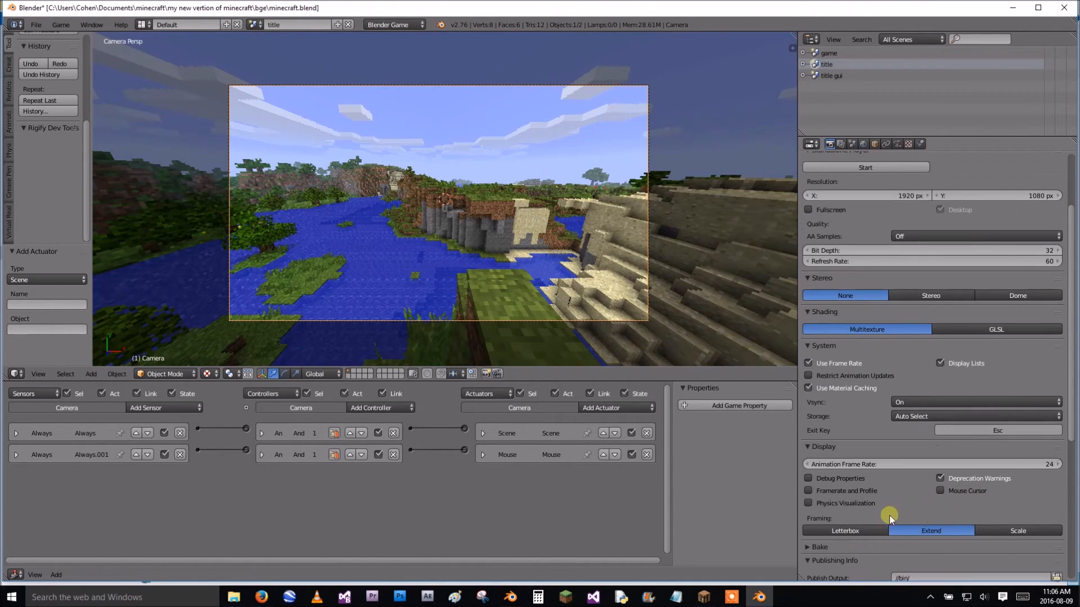
click(857, 527)
key(p)
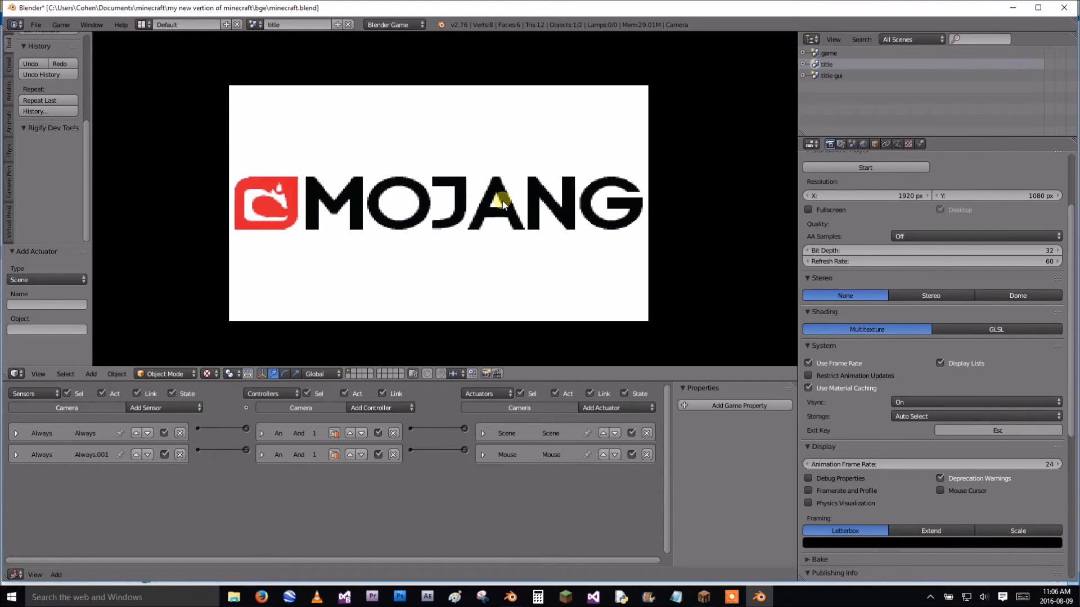
key(Escape)
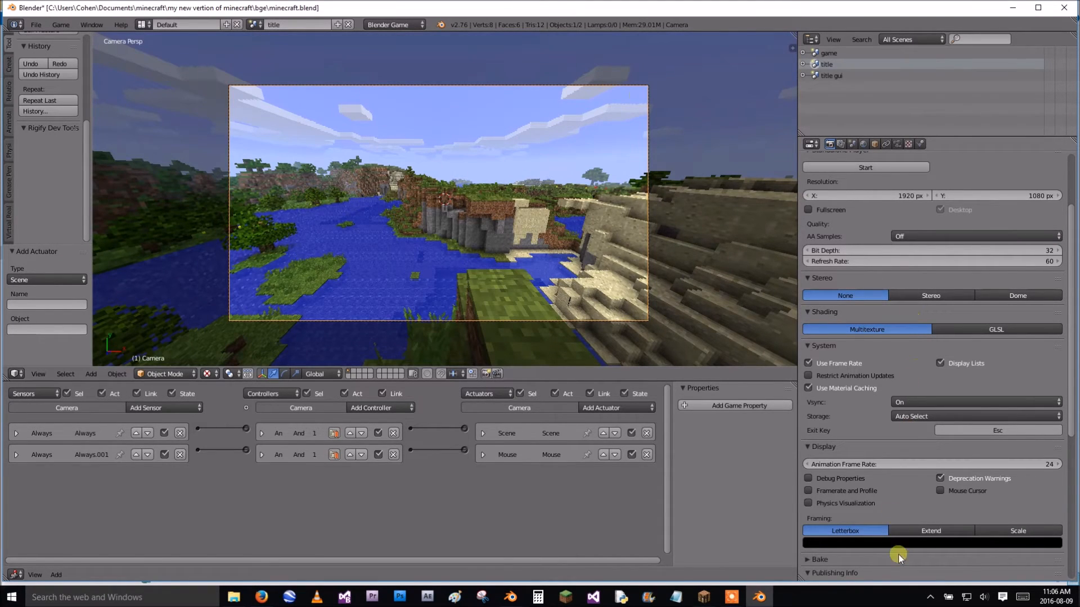
Step: Check the colour of the letterbox bars and save the file
click(874, 545)
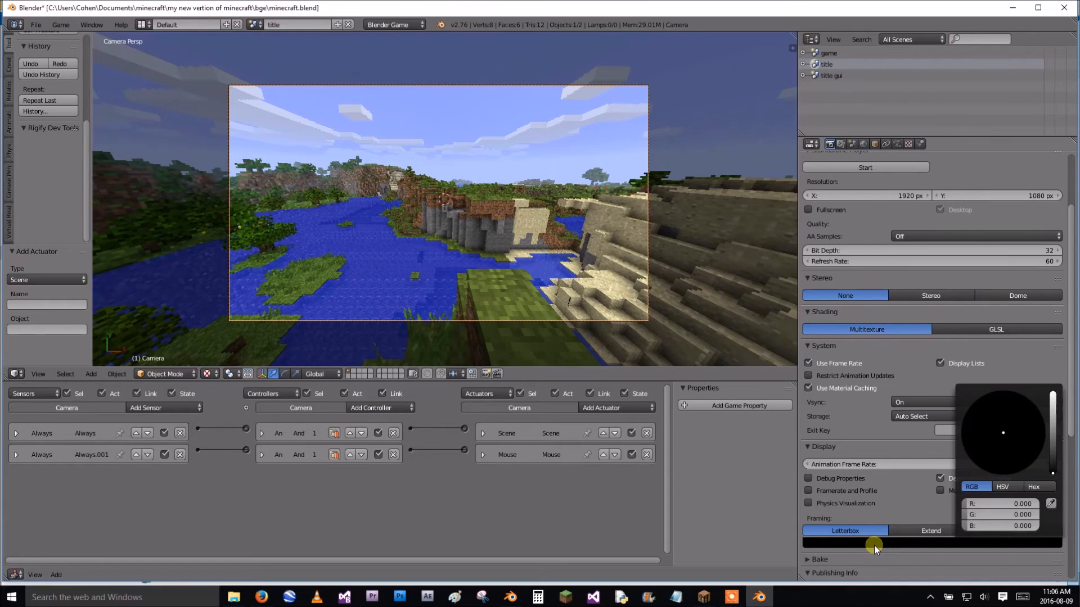
click(36, 25)
click(67, 111)
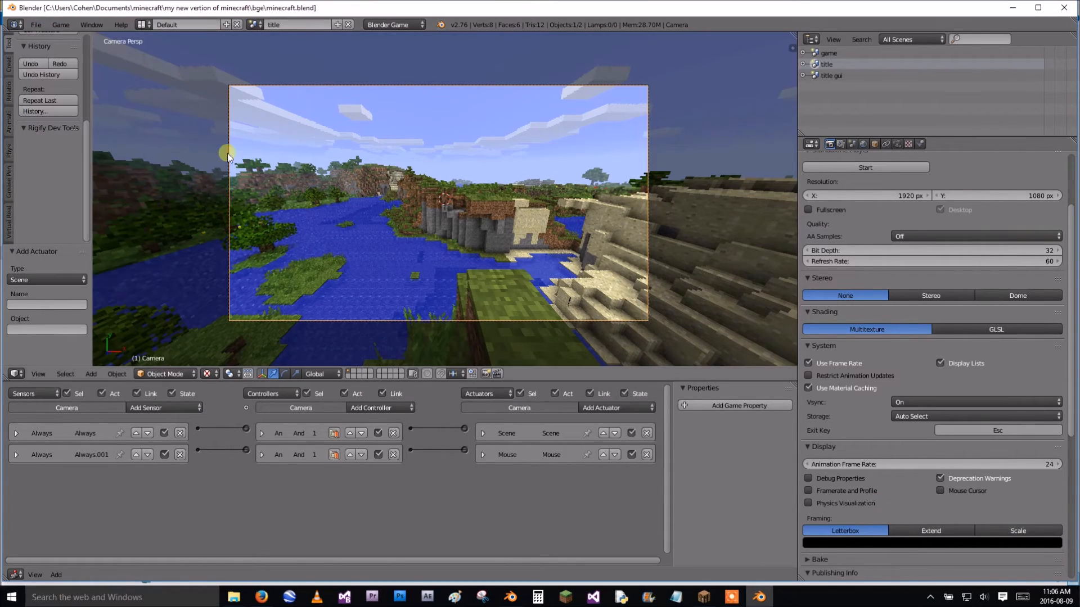
Step: Run the game in the maximized standalone player, enter the world through Singleplayer and its play button, and exit
click(865, 169)
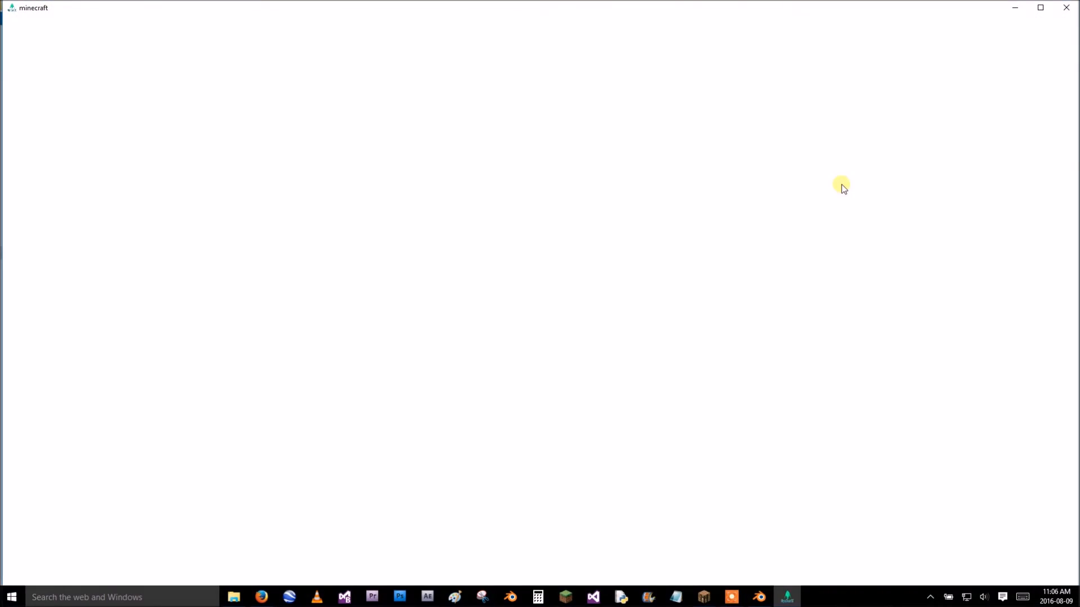
click(1041, 7)
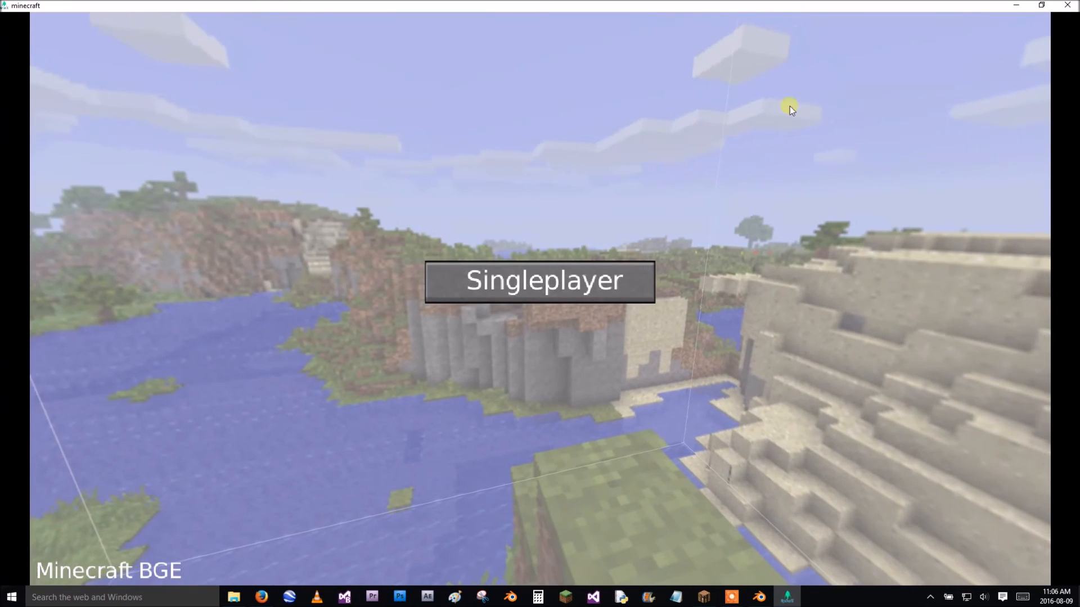
click(565, 285)
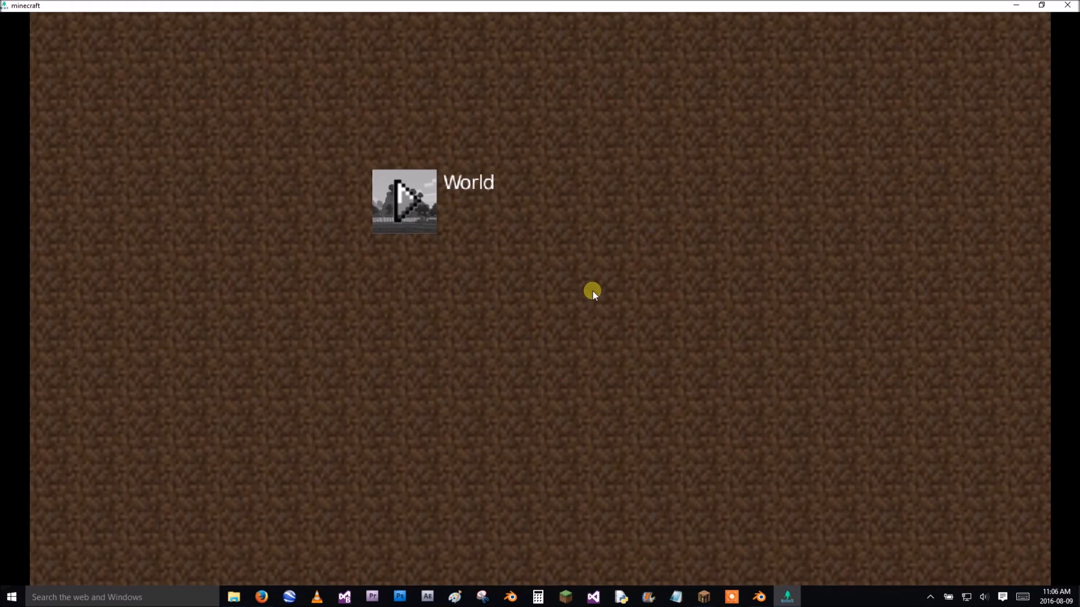
click(403, 216)
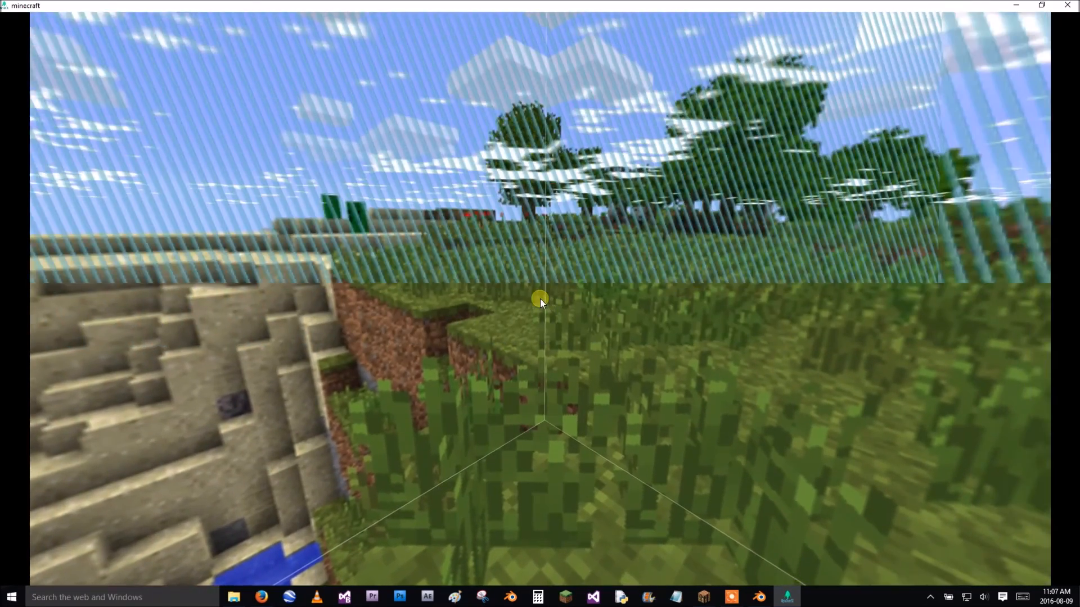
key(Escape)
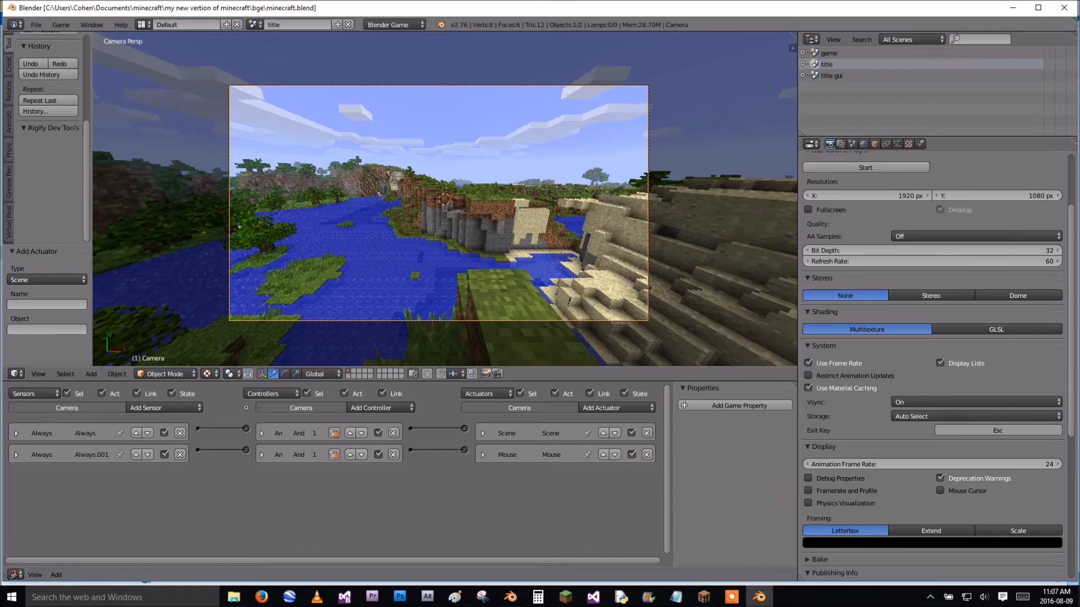
Step: Run the game in the embedded player, open Singleplayer and start the world with its play button, and exit
click(259, 25)
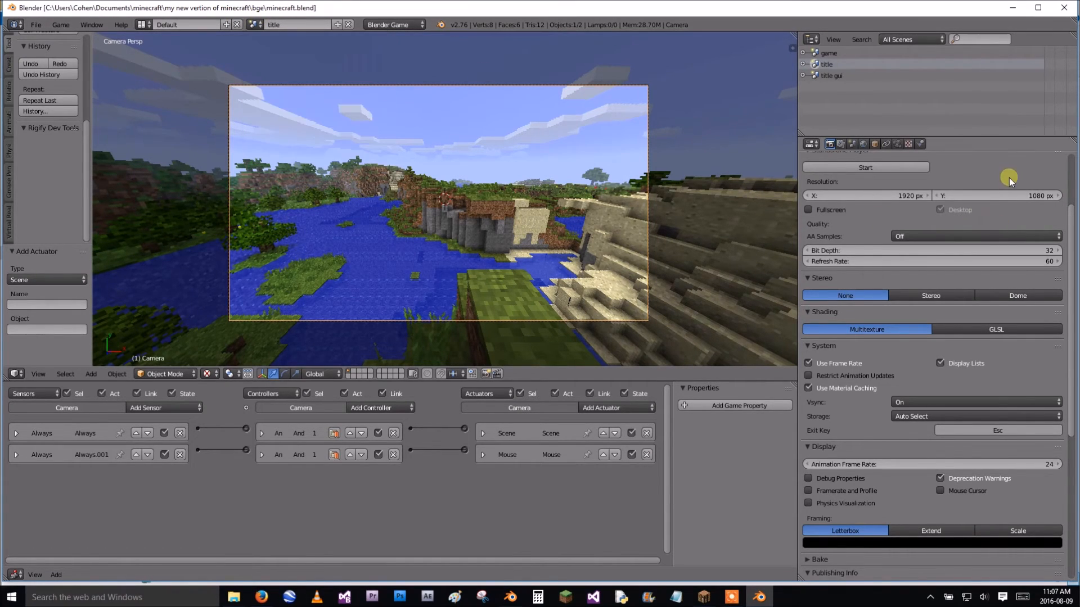
scroll(984, 183, up, 4)
click(849, 197)
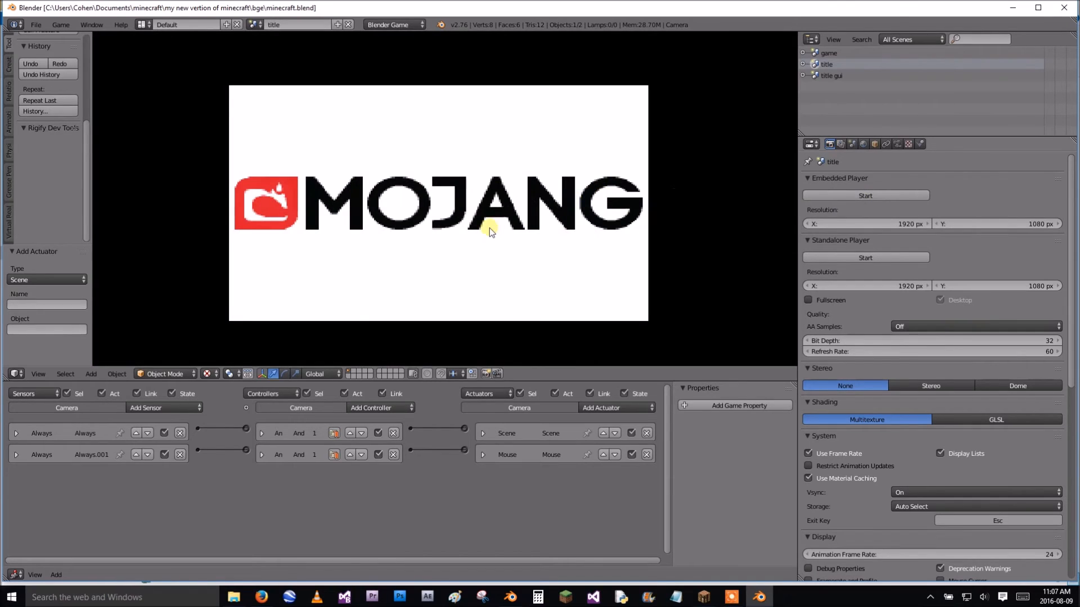
click(435, 203)
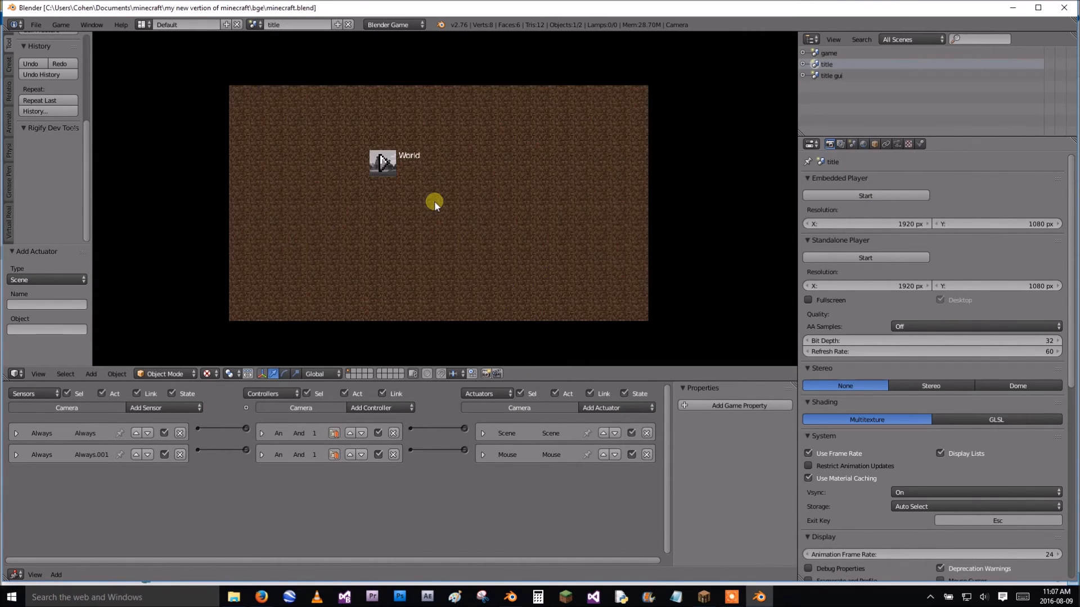
click(391, 171)
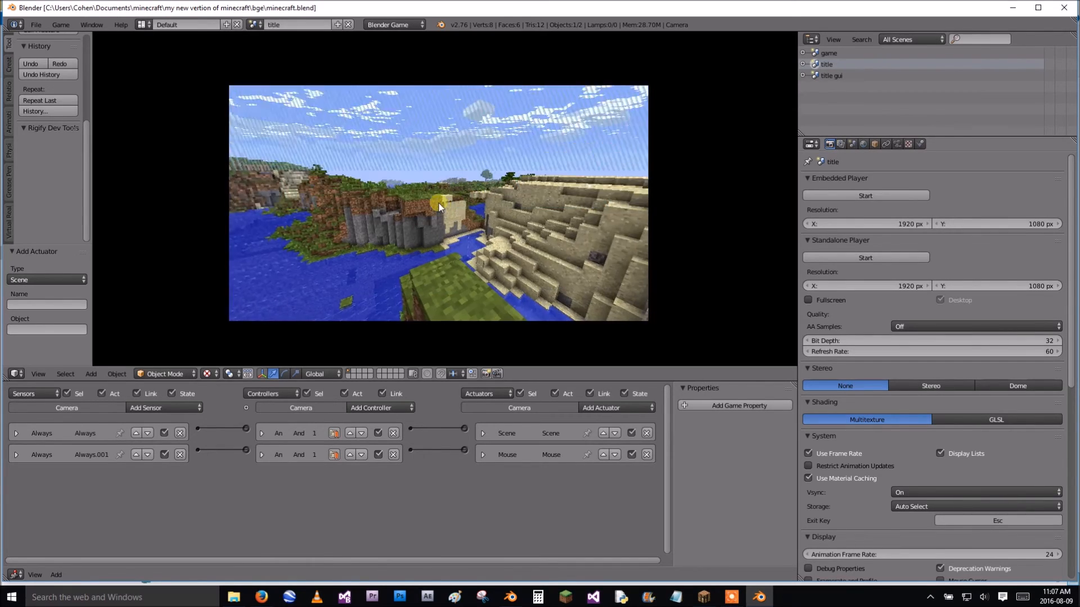
key(Escape)
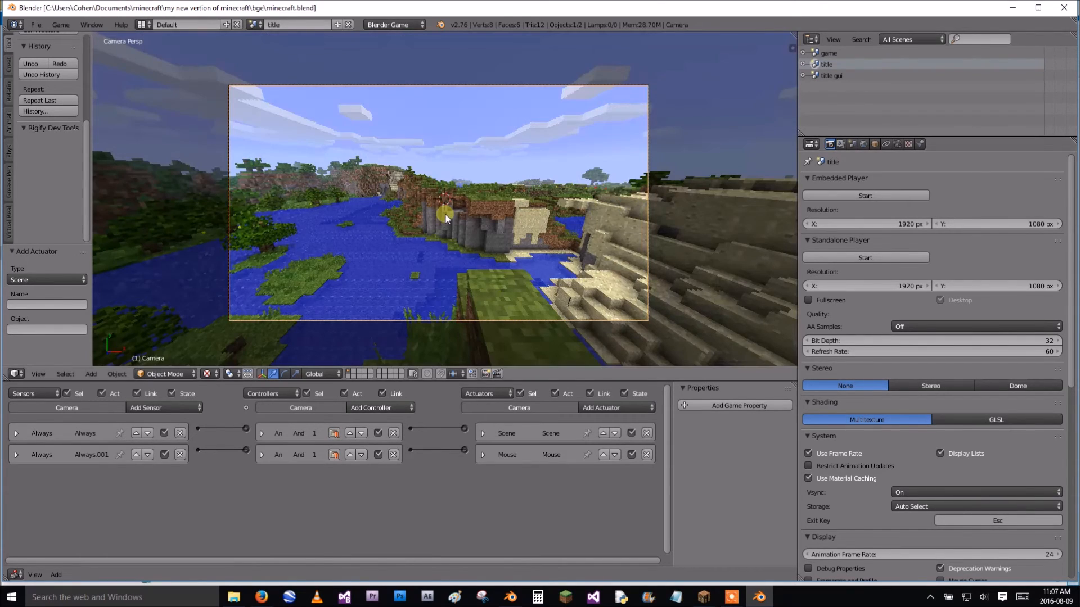
Step: Expand the title camera's Scene actuator and switch to the title gui scene
click(483, 433)
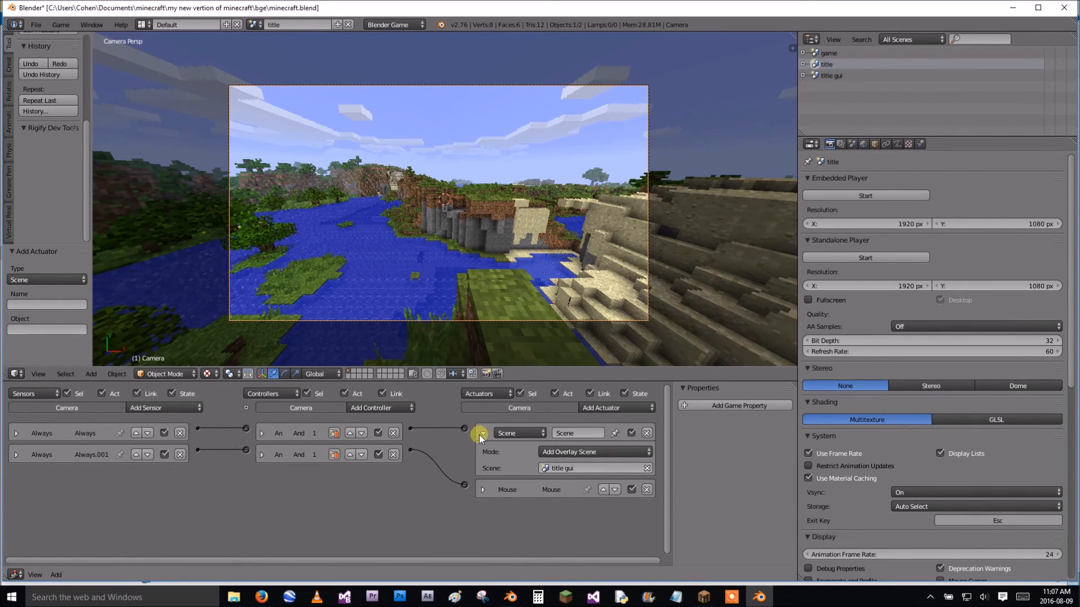
click(255, 25)
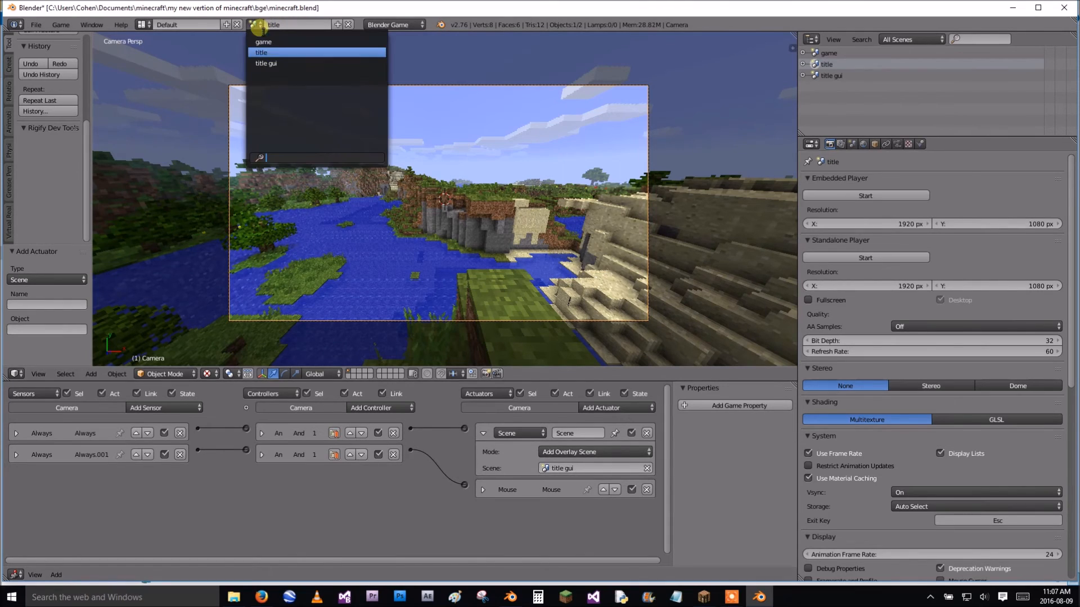
click(276, 69)
Step: Add a Message actuator to the play button and link its second And controller to it
middle_drag(731, 151, 747, 123)
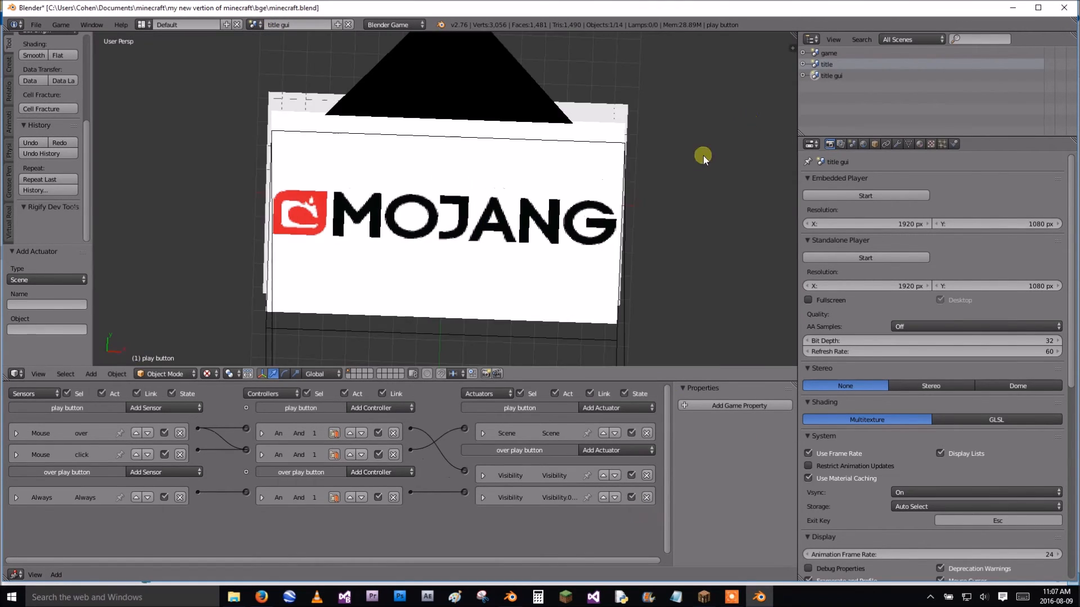
scroll(665, 194, down, 10)
scroll(665, 195, up, 4)
shift+middle_drag(665, 194, 402, 192)
scroll(403, 193, up, 4)
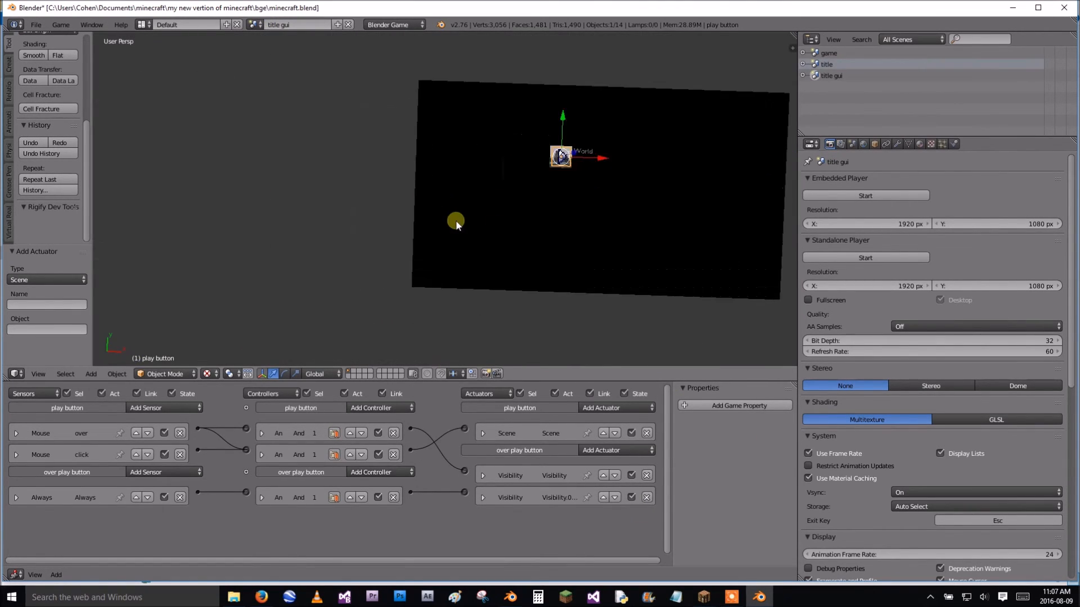
middle_drag(456, 220, 484, 148)
shift+middle_drag(573, 89, 528, 163)
scroll(514, 225, up, 4)
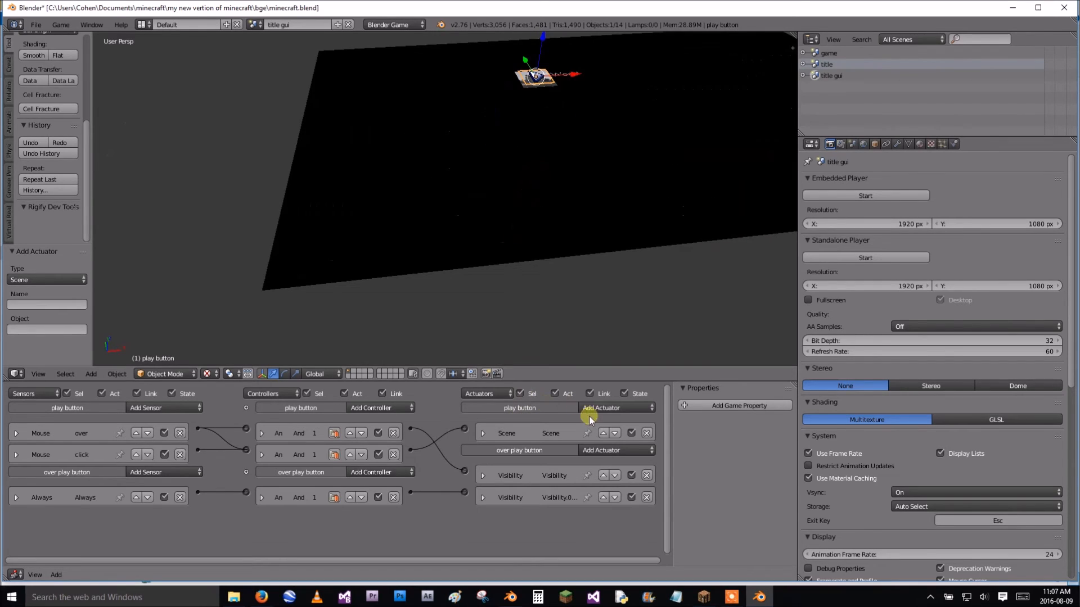
click(603, 408)
click(613, 318)
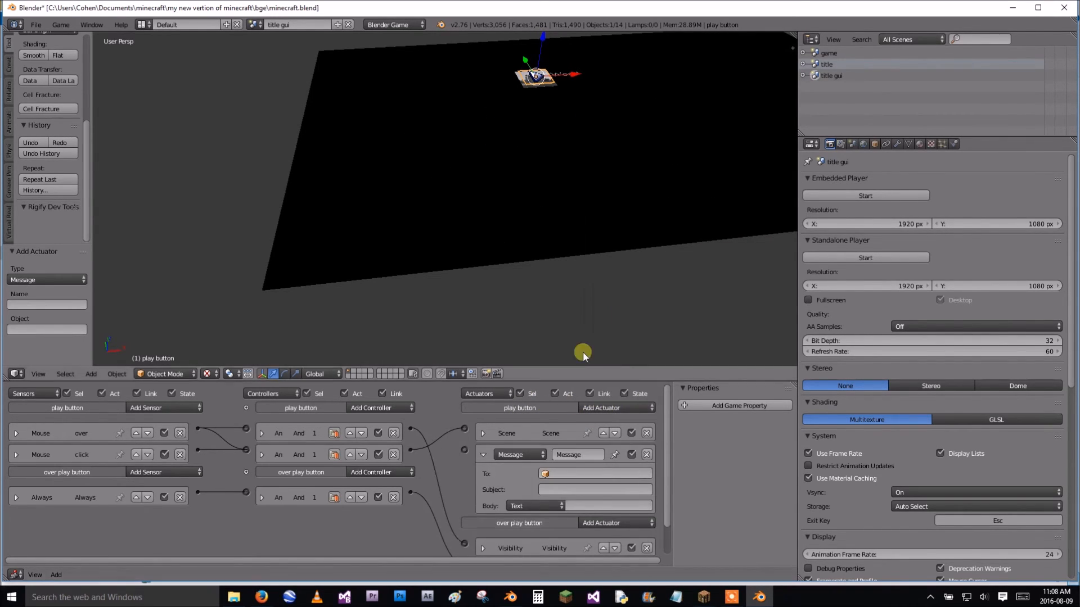
drag(416, 453, 464, 451)
Step: Address the play button's message to Camera, with the subject "no overlay" and the body type Property
click(571, 478)
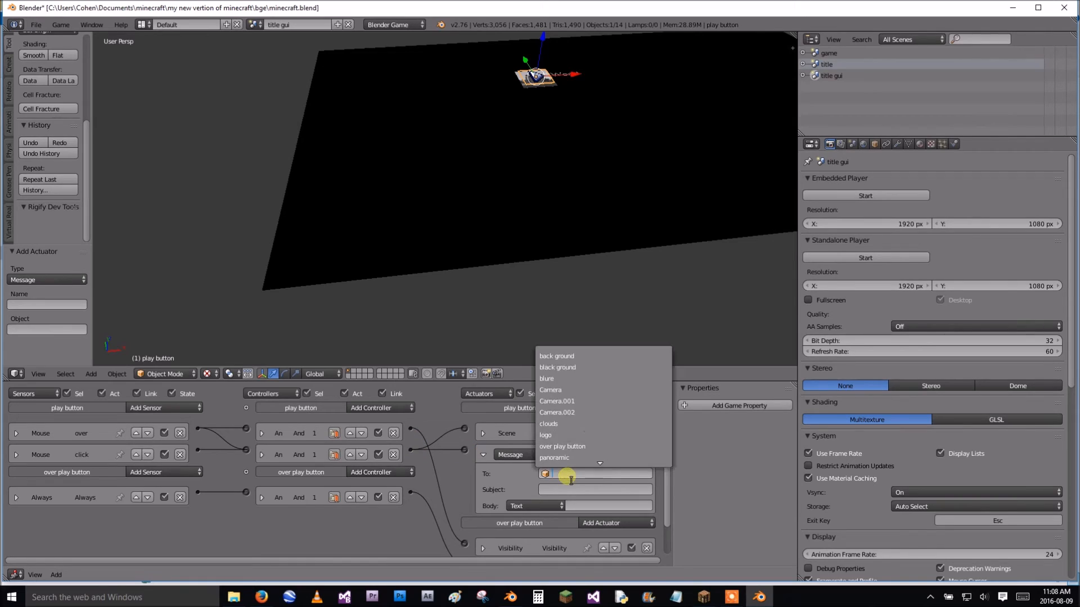
click(565, 389)
click(598, 492)
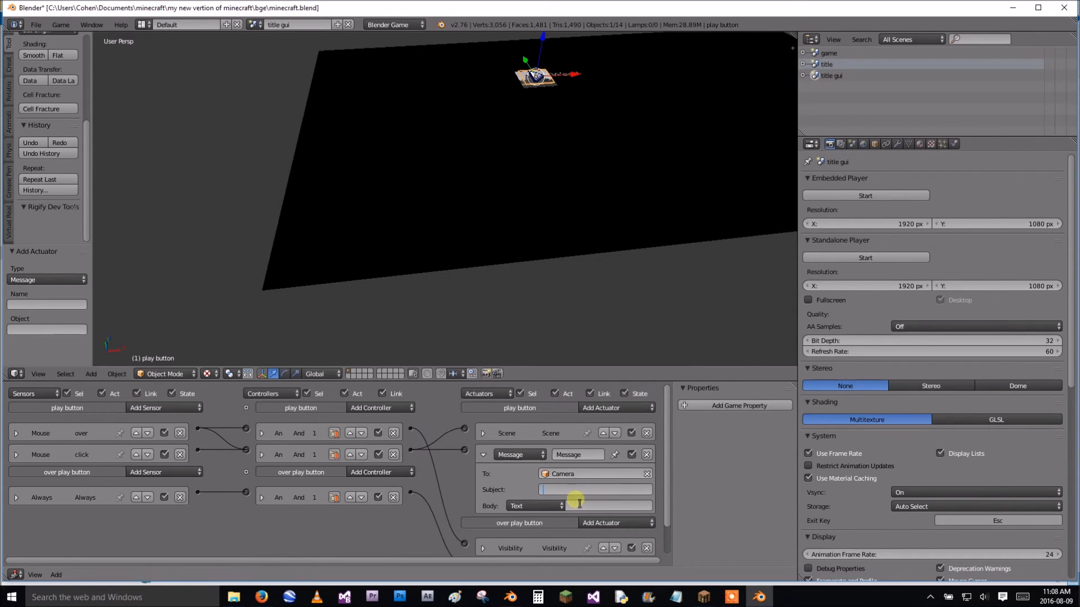
click(552, 504)
click(532, 471)
click(568, 491)
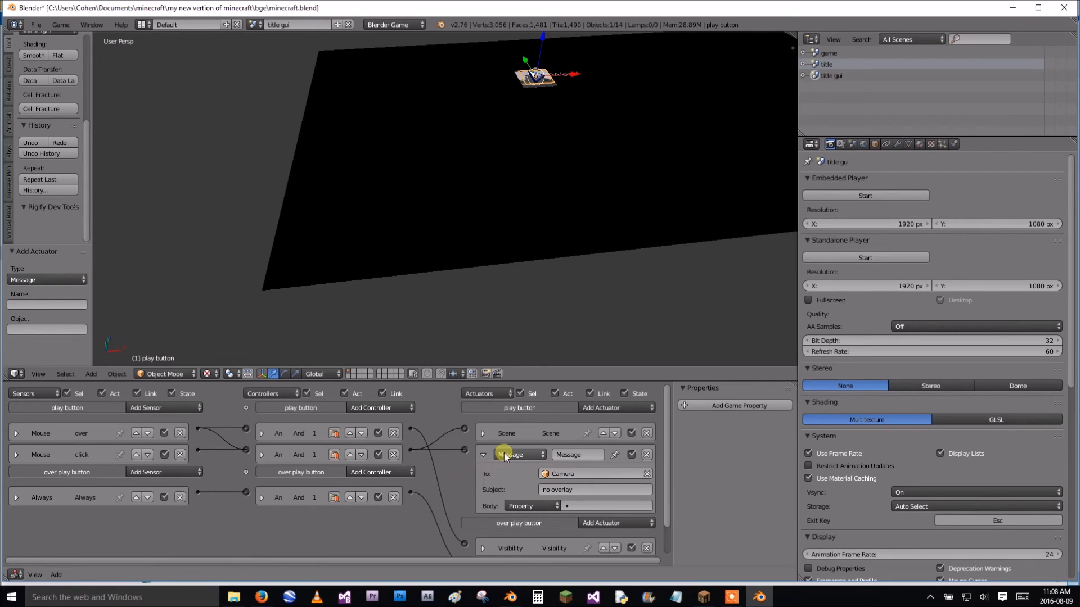
Step: Collapse the play button's Message actuator, switch to the game scene and select its camera near the grid's centre
click(483, 454)
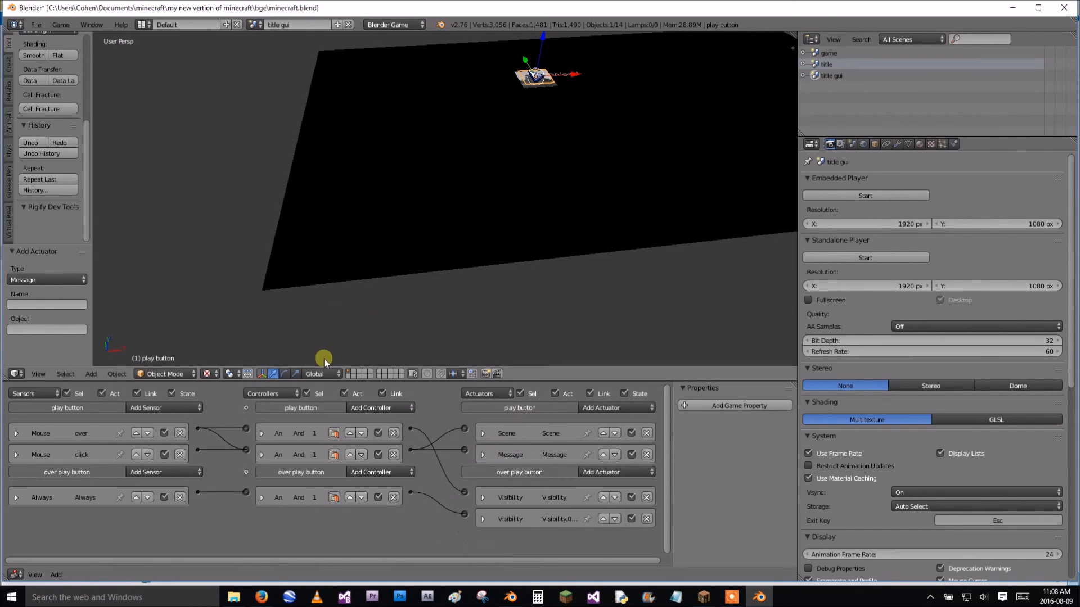
click(254, 25)
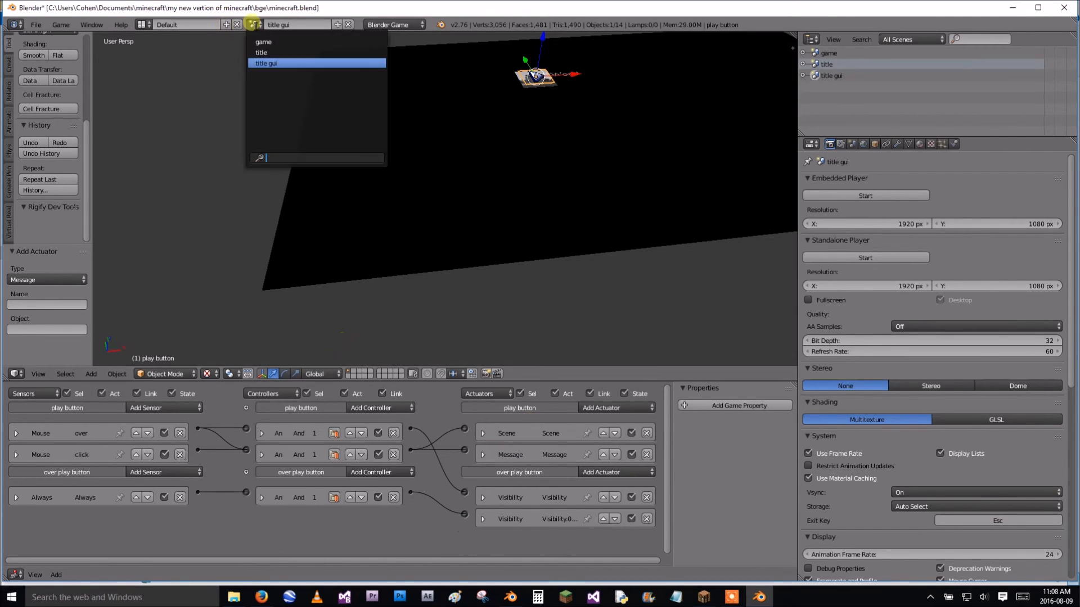
click(274, 52)
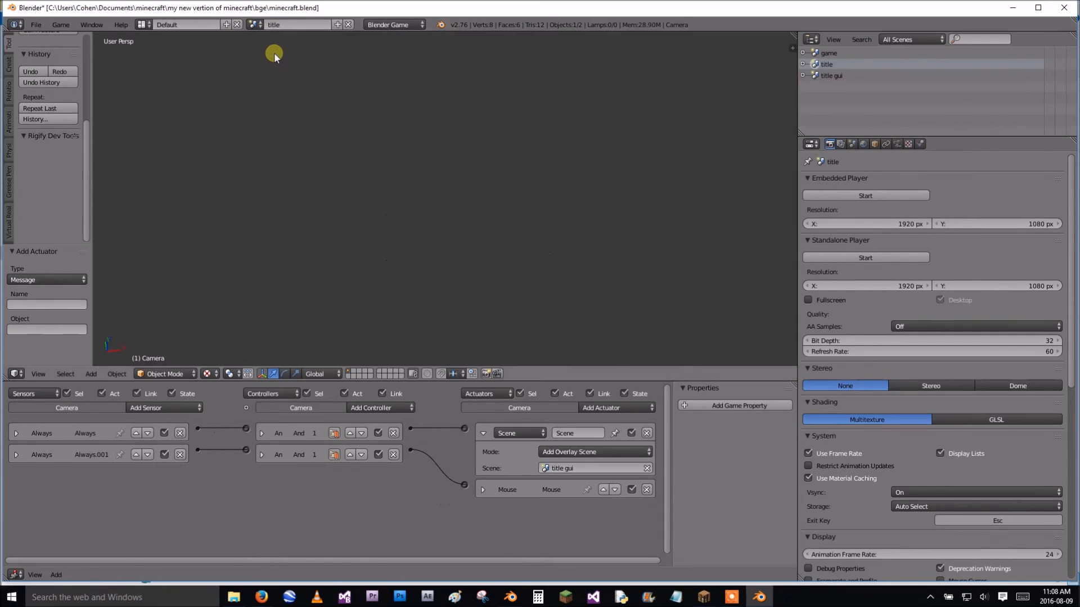
click(261, 26)
click(276, 43)
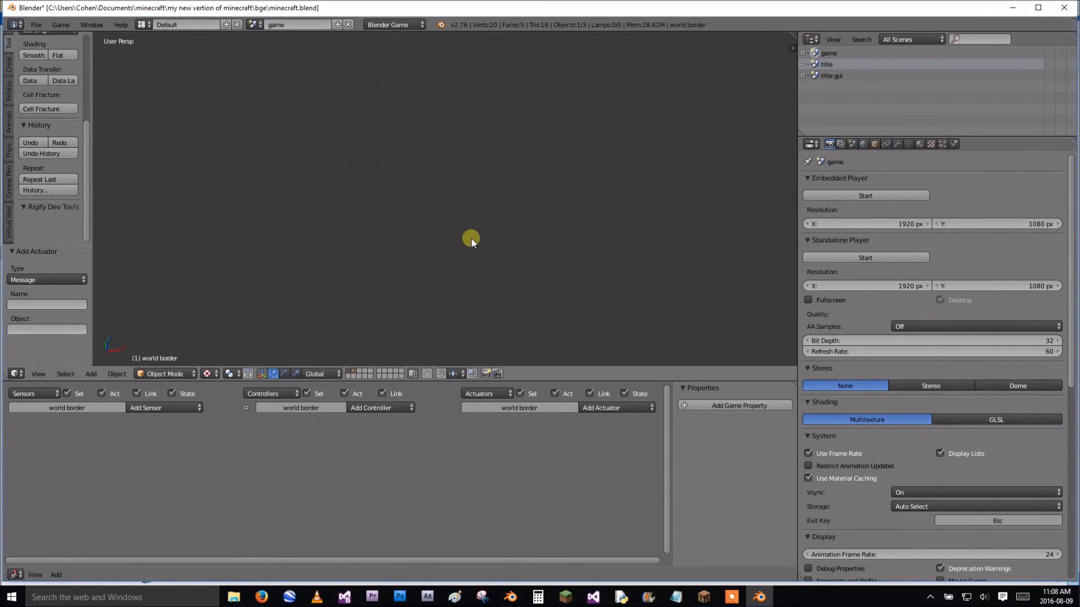
scroll(379, 240, down, 4)
scroll(397, 238, up, 3)
scroll(414, 250, down, 4)
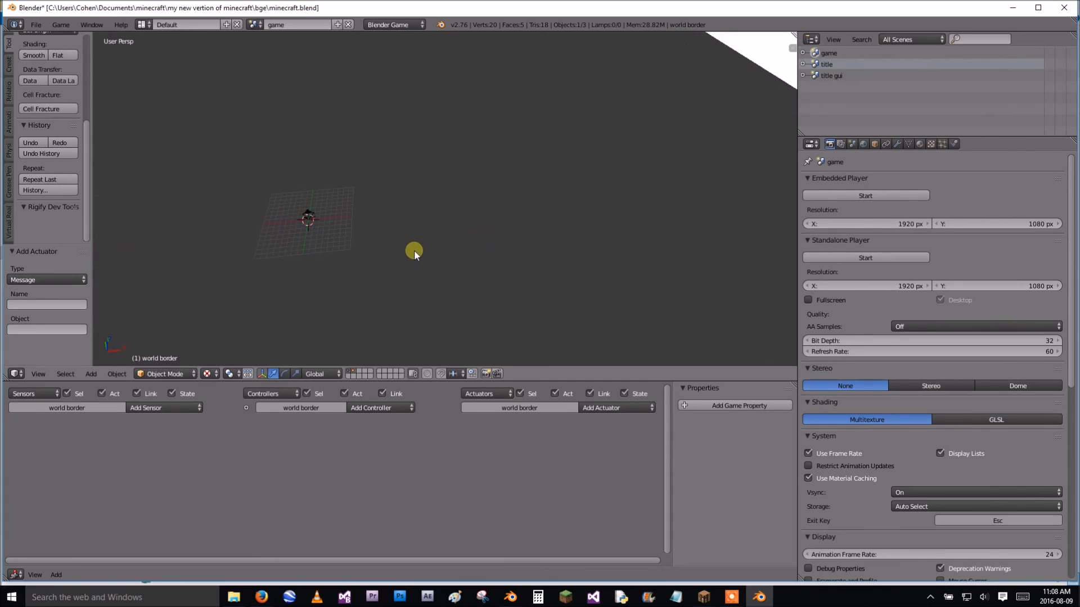
right_click(304, 210)
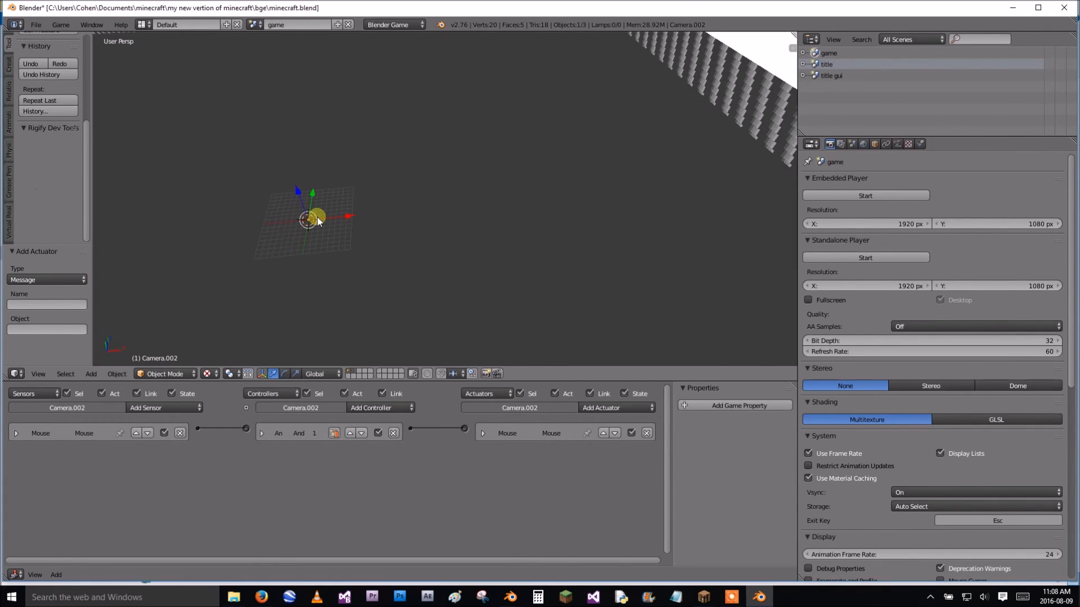
scroll(317, 218, up, 4)
shift+middle_drag(312, 230, 482, 255)
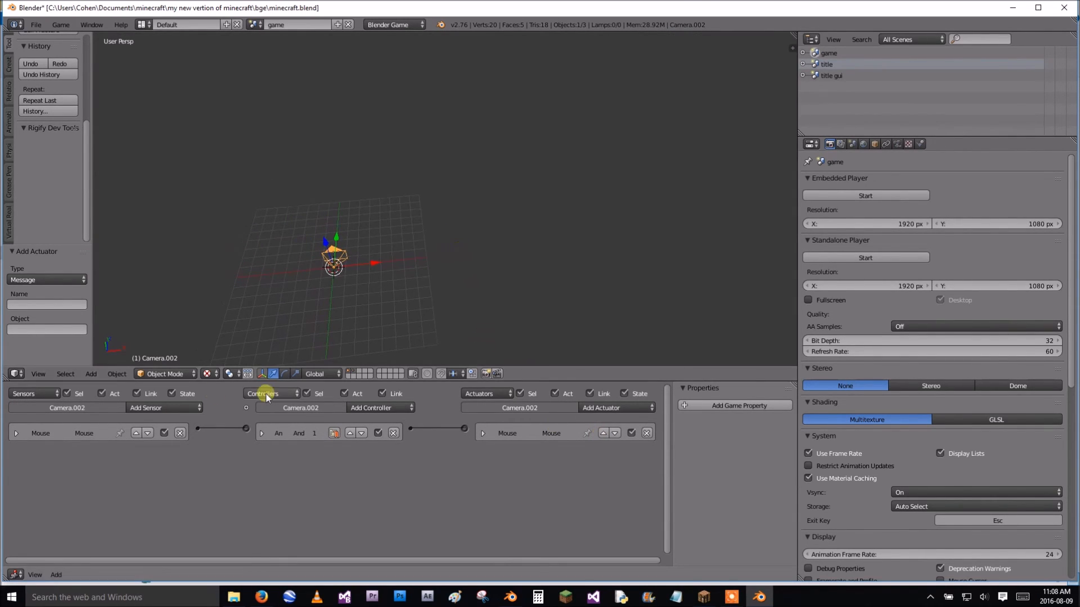
Step: In the title gui scene, readdress the play button's Message actuator to Camera.002
click(253, 25)
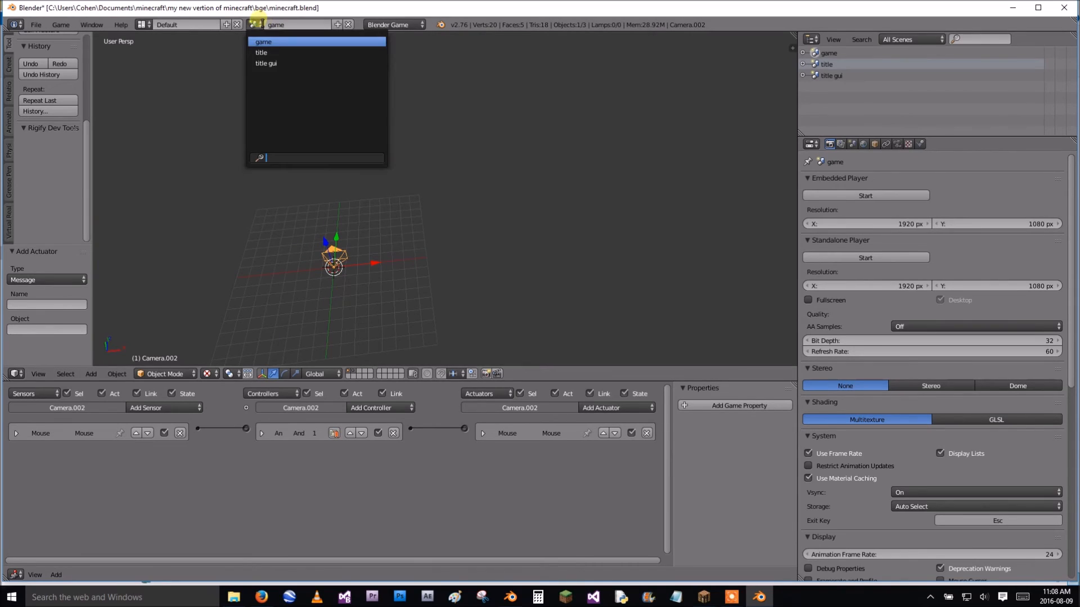
click(286, 62)
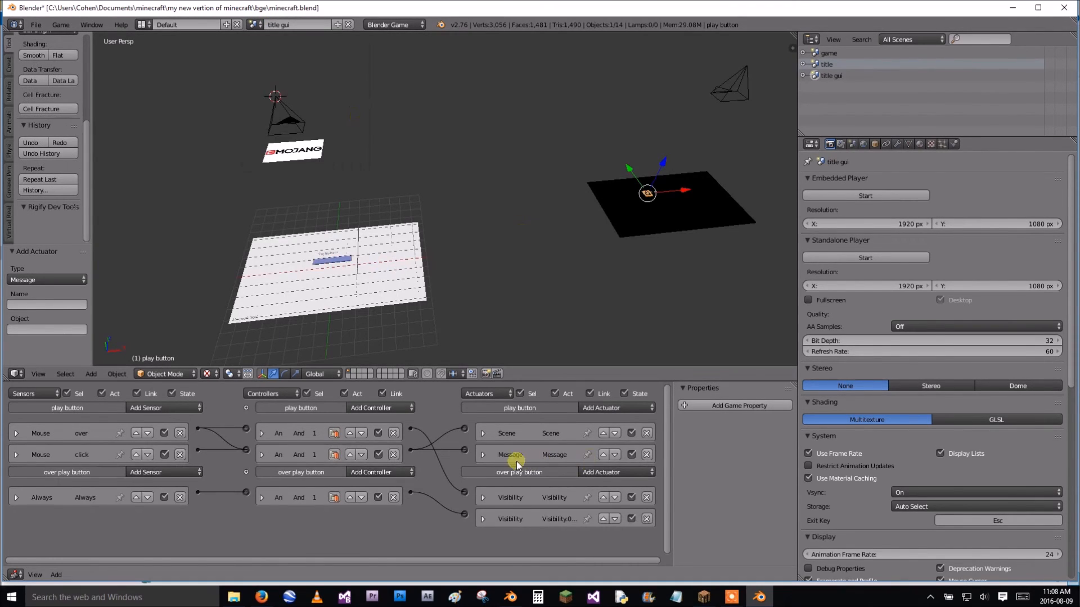
click(483, 455)
click(585, 474)
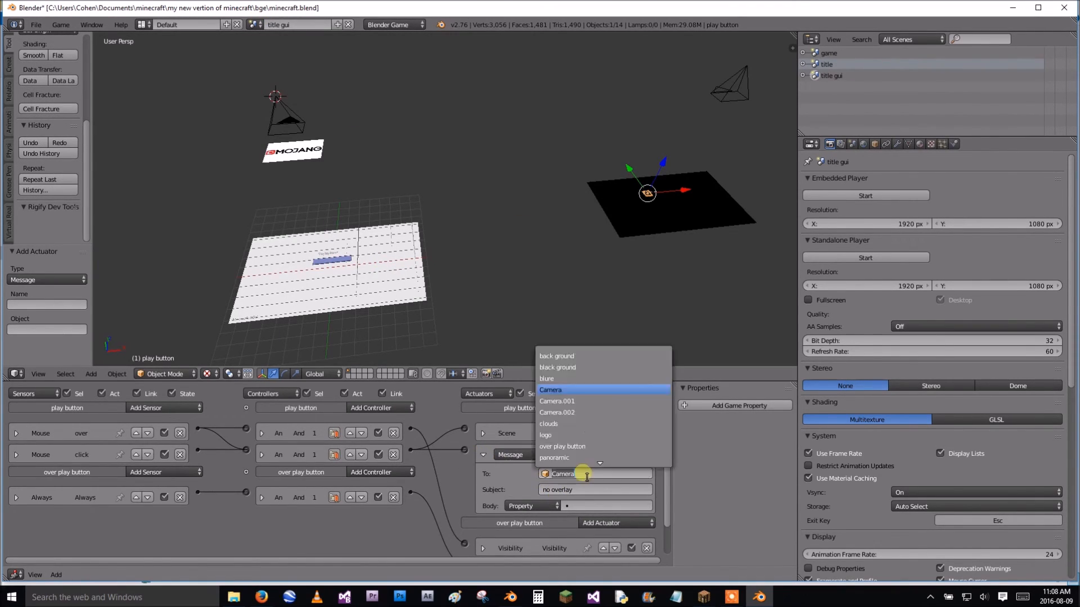
click(576, 415)
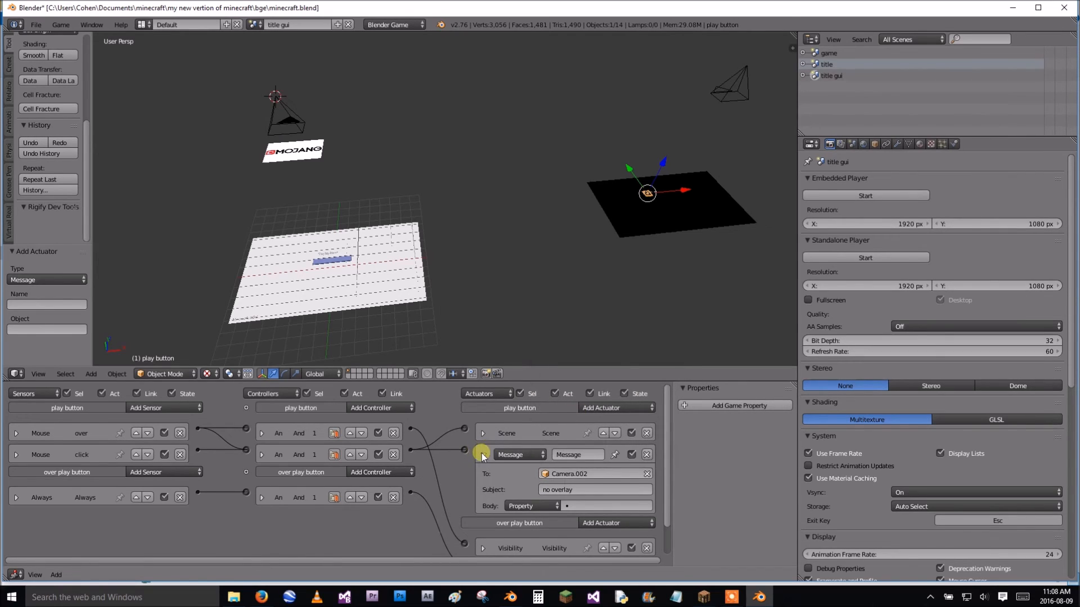
click(482, 455)
Step: Return to the game scene and add a Message sensor to Camera.002
click(256, 25)
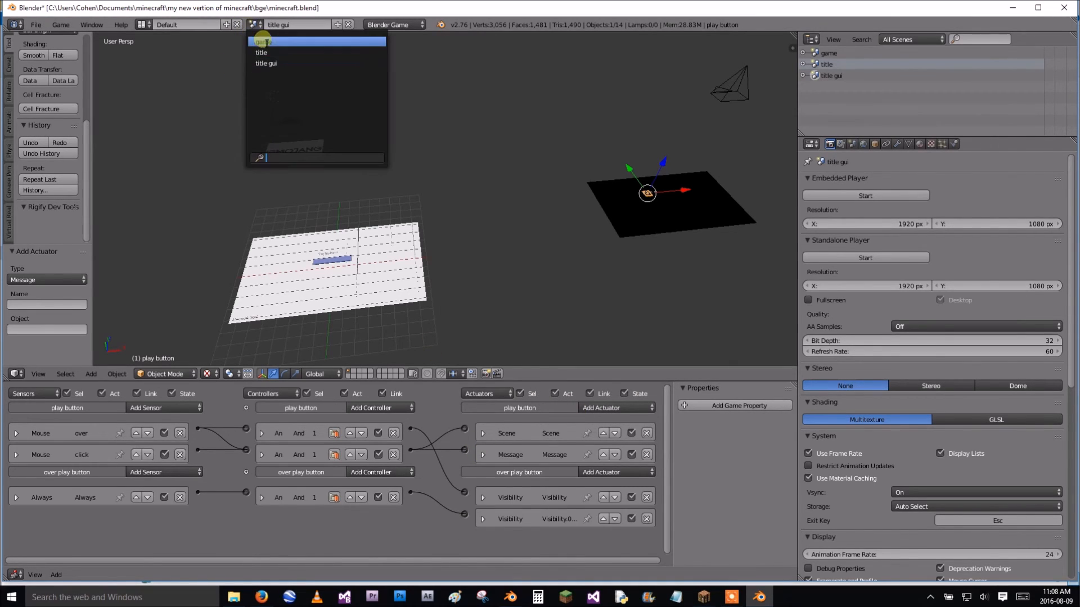
click(265, 43)
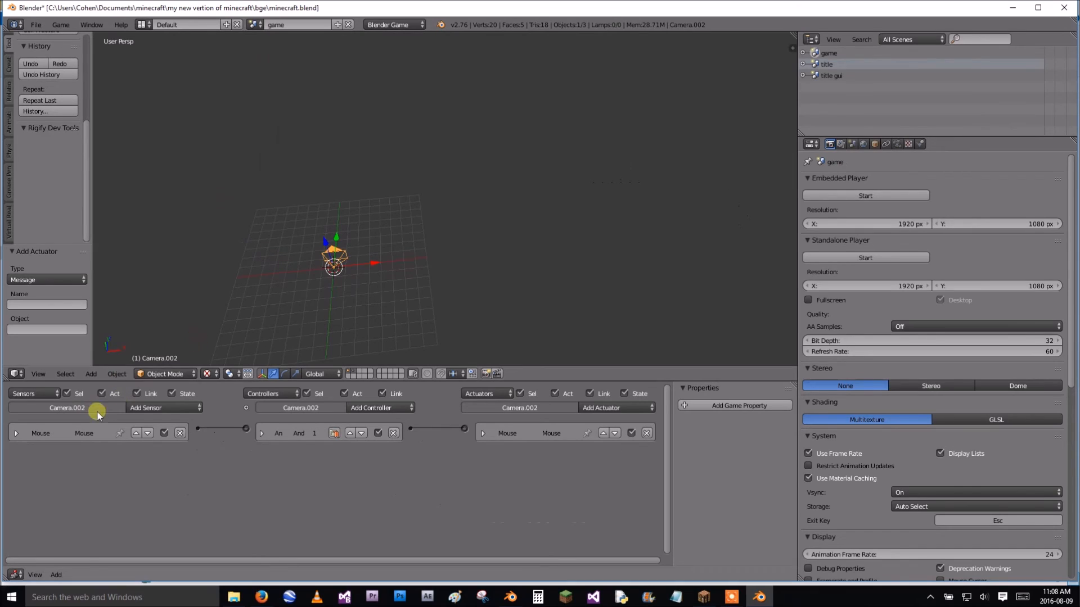
click(153, 408)
click(157, 318)
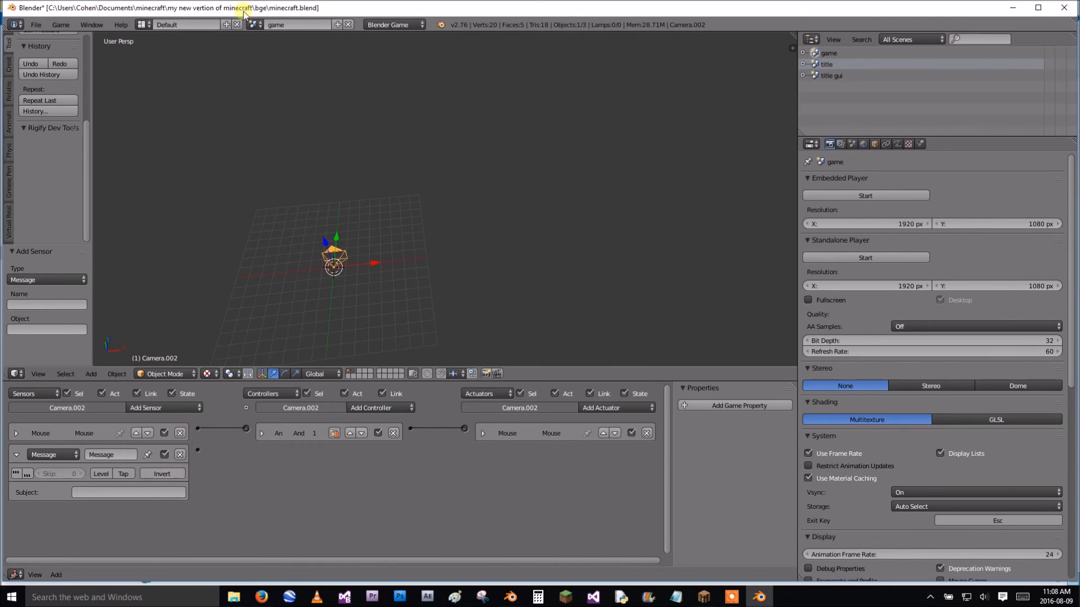
Step: Copy the subject "no overlay" from the play button's Message actuator into the subject of the game camera's Message sensor
click(262, 23)
click(282, 59)
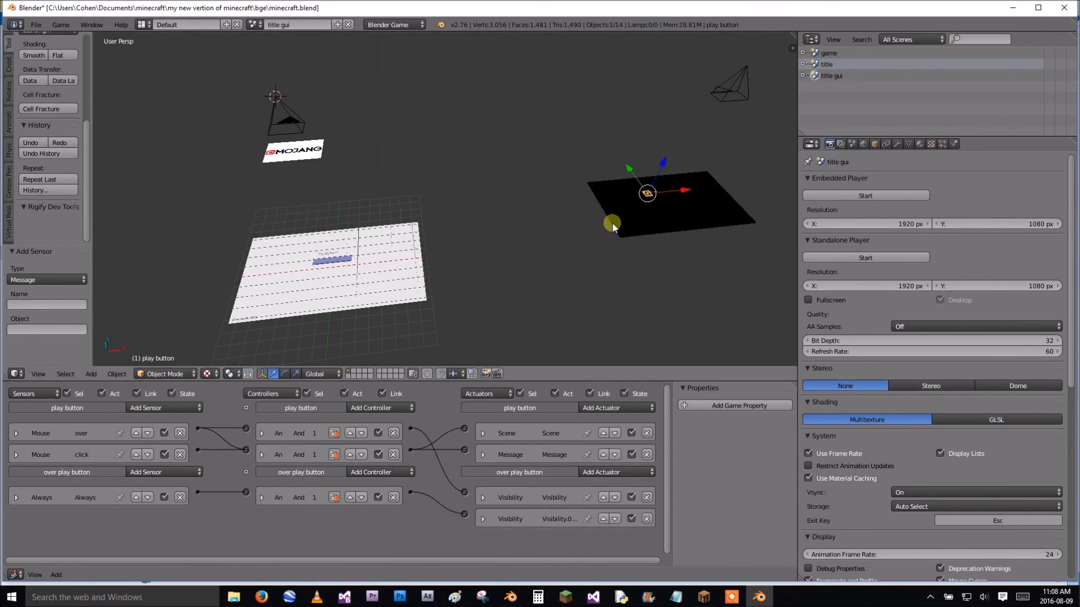
click(482, 454)
click(548, 490)
key(ctrl+c)
click(416, 540)
click(483, 455)
click(262, 24)
click(268, 37)
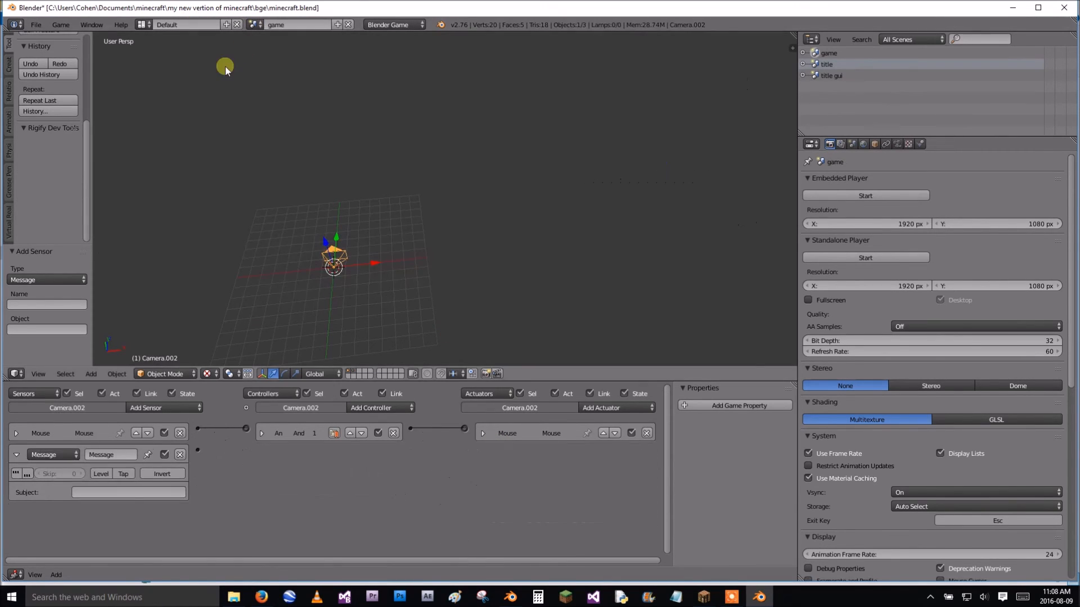
key(ctrl+v)
Step: Add an And controller to the game camera, link the Message sensor to it and collapse both bricks
click(373, 406)
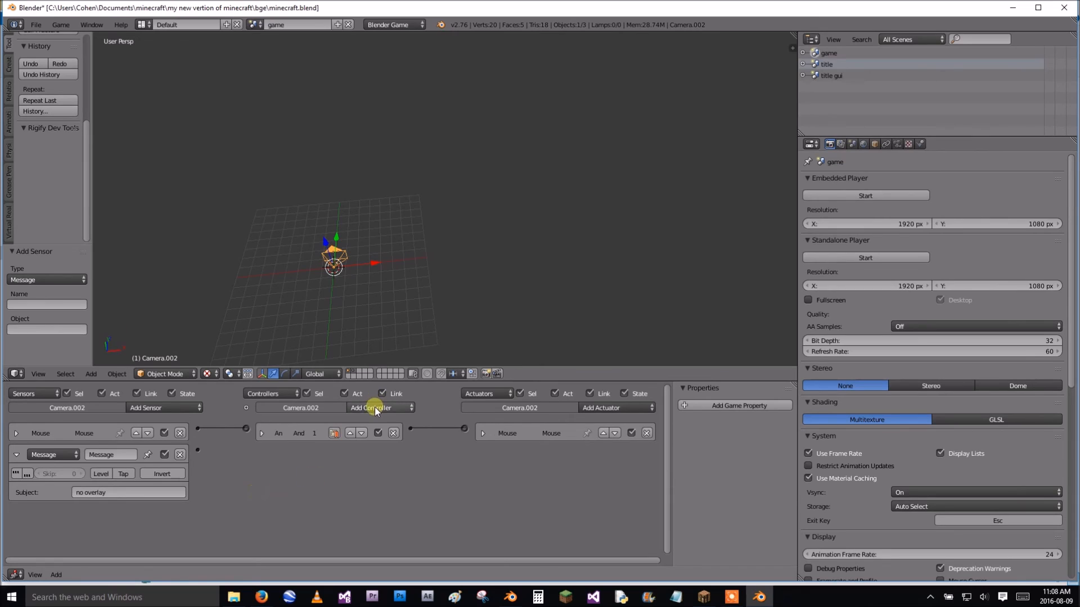
click(359, 400)
drag(197, 450, 241, 452)
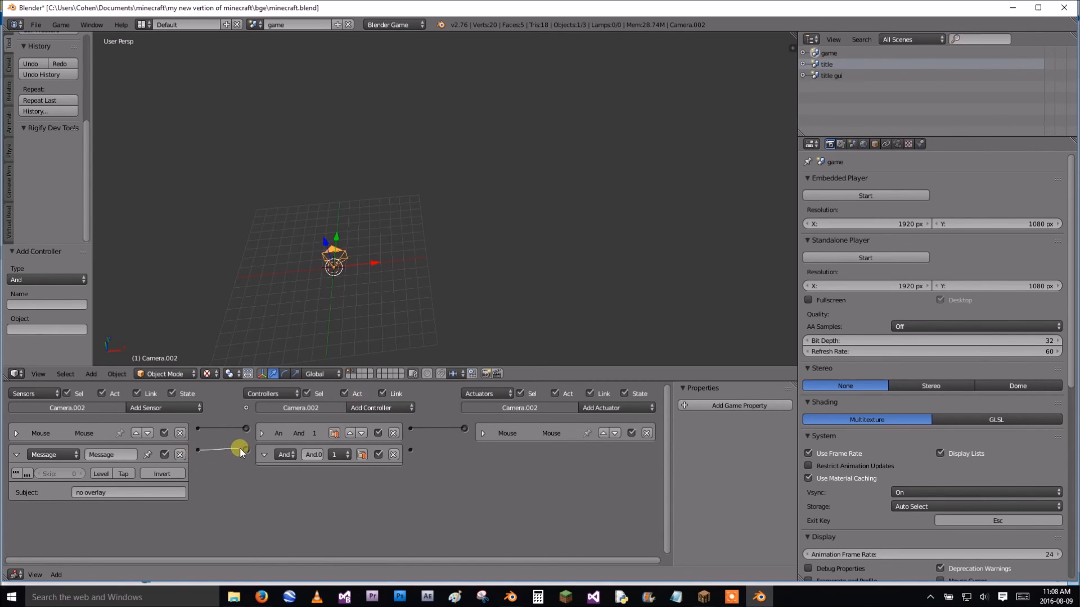
click(262, 454)
click(16, 454)
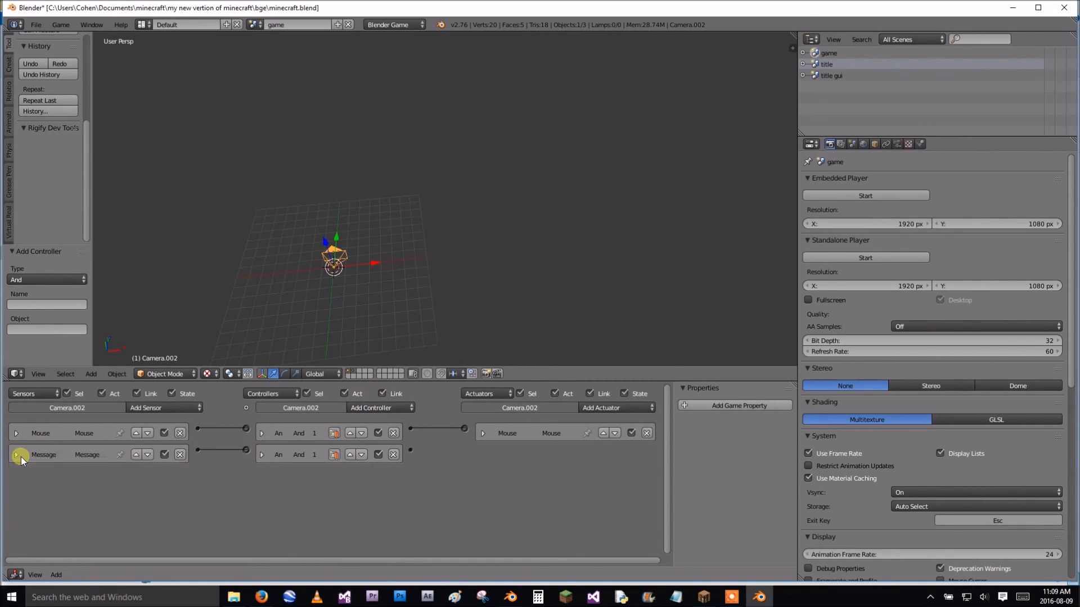
Step: Add a Scene actuator in Remove Scene mode targeting the title scene and link it to the game camera's second And controller
click(606, 407)
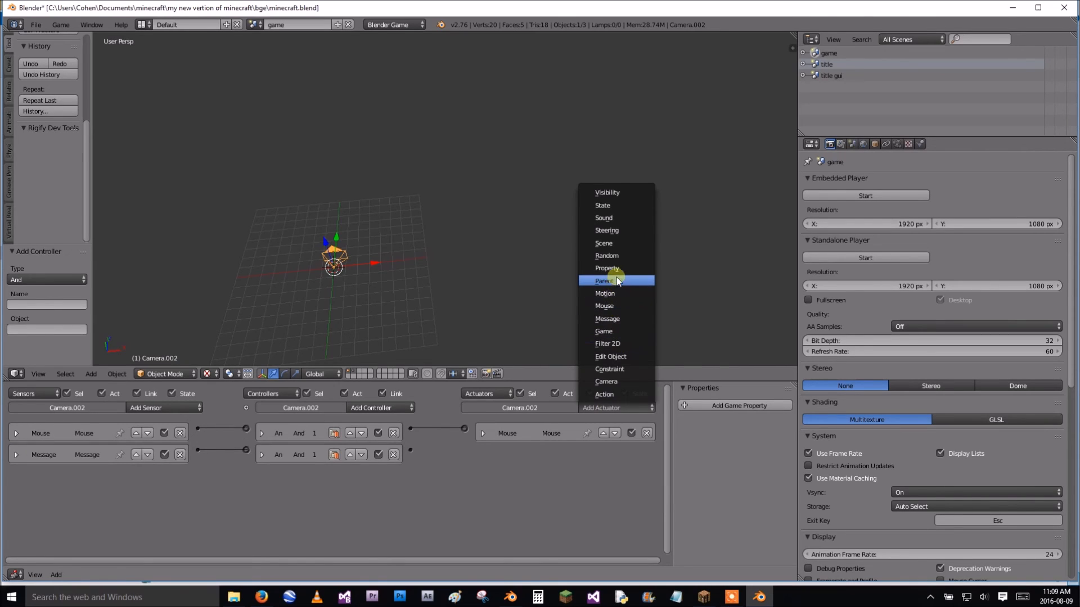
click(617, 246)
click(567, 474)
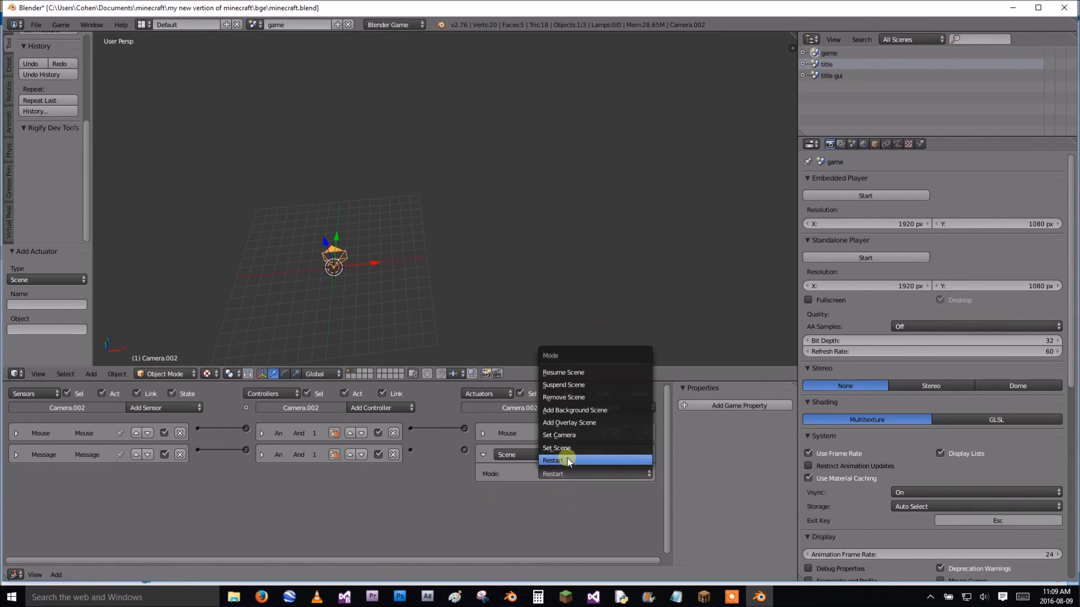
click(581, 402)
click(556, 488)
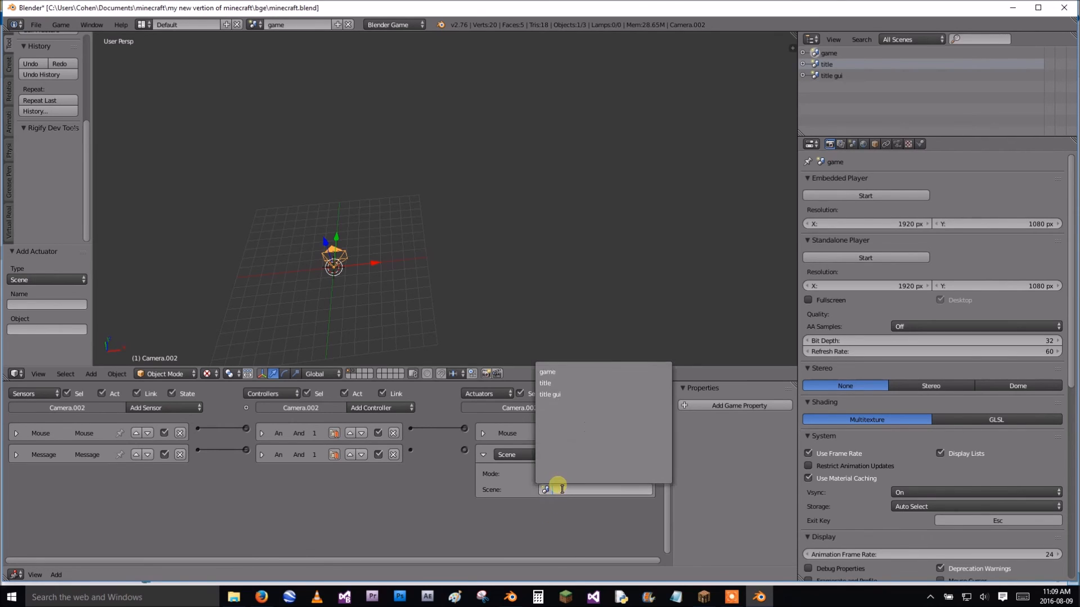
click(571, 385)
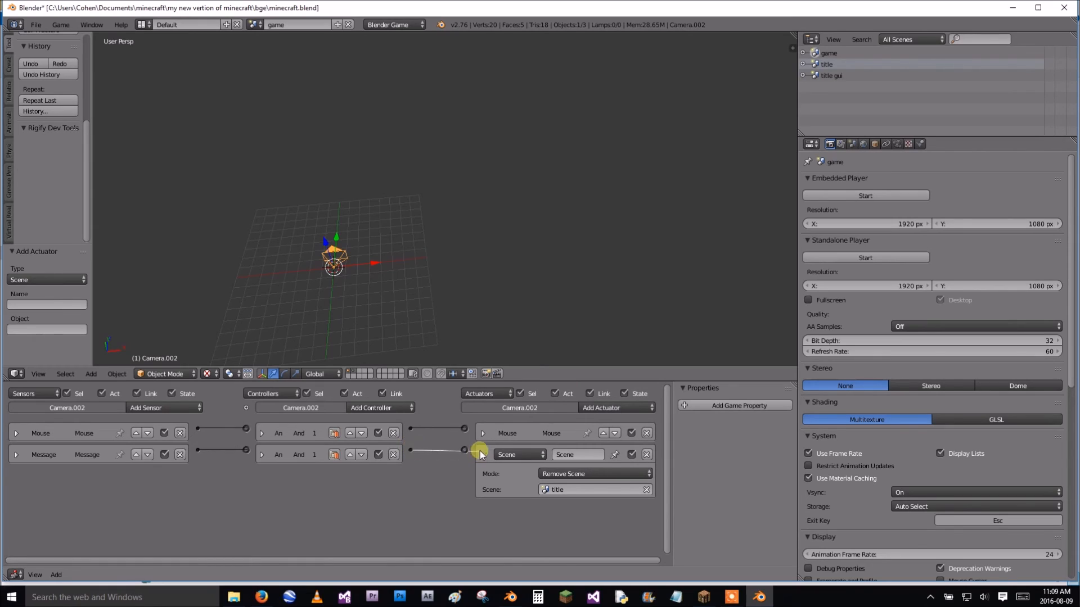
drag(466, 448, 465, 449)
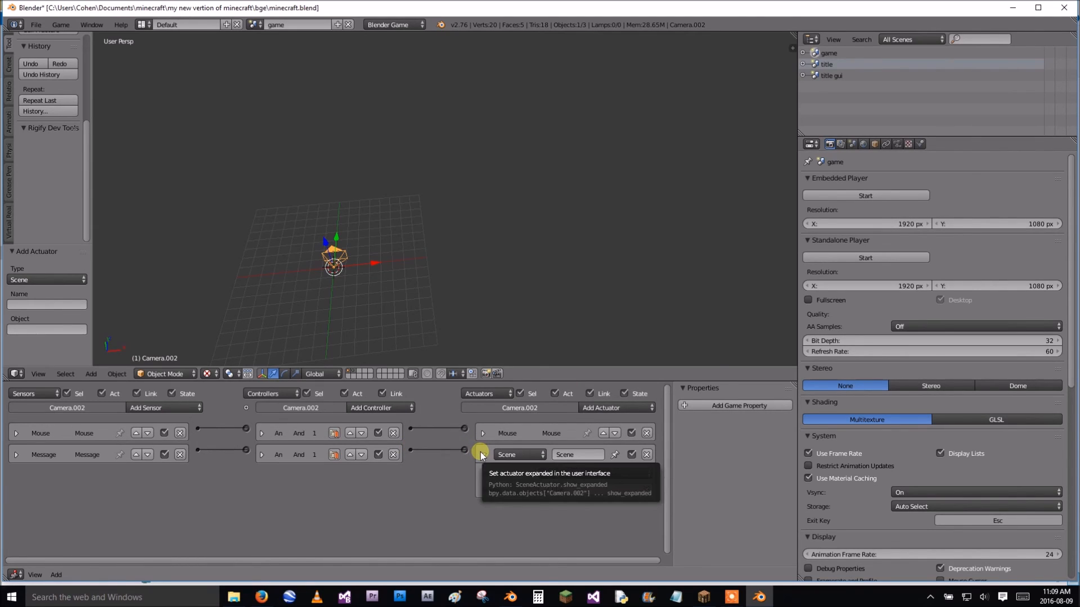
click(484, 454)
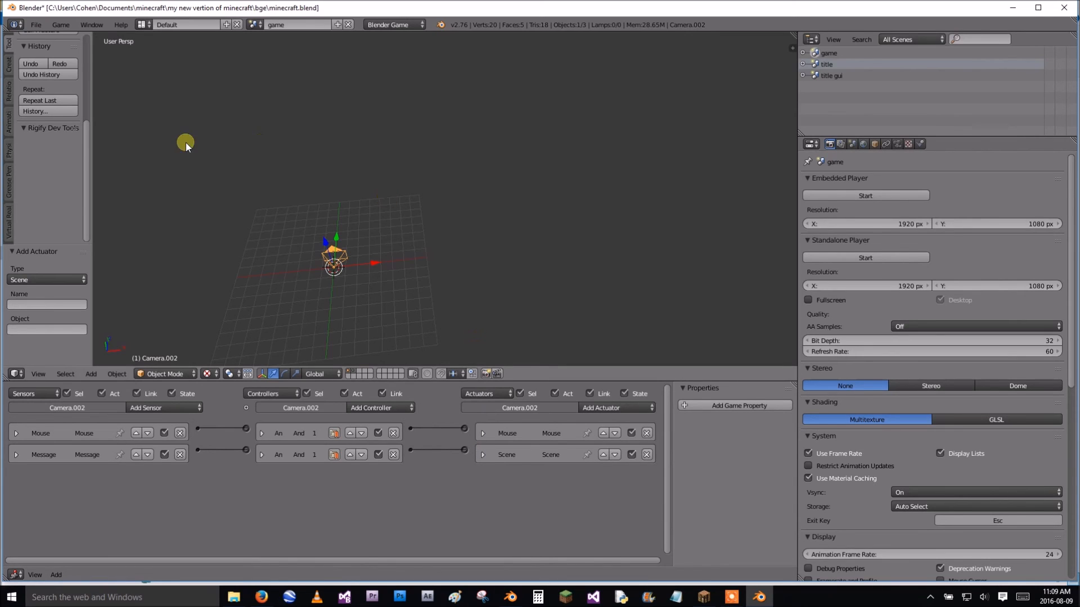
Step: Save the blend file, switch to the title scene in camera view and save again
click(36, 24)
click(69, 111)
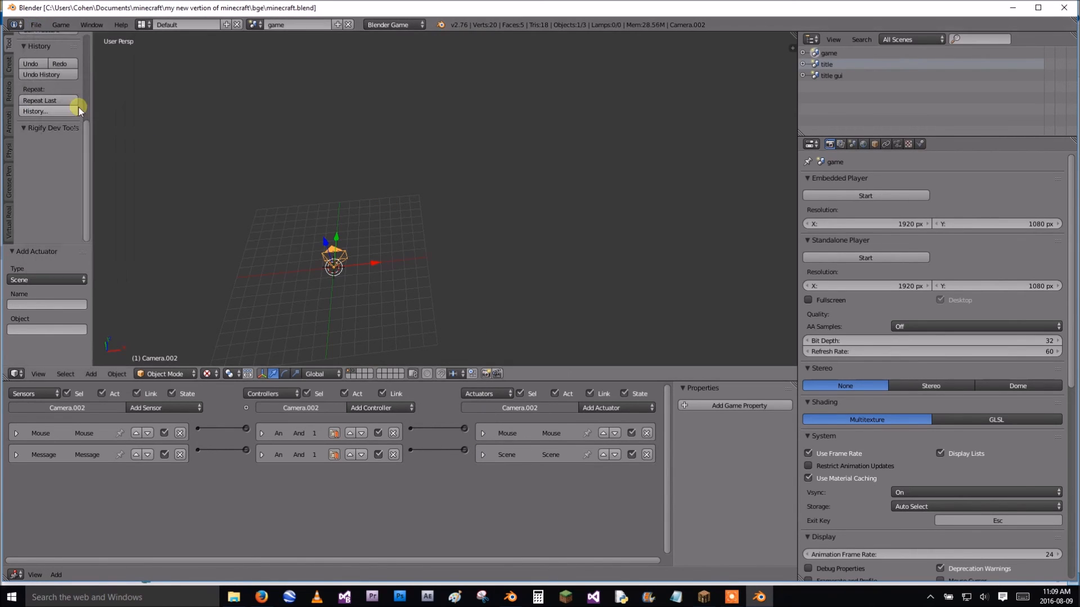
click(256, 25)
click(274, 52)
key(KP_0)
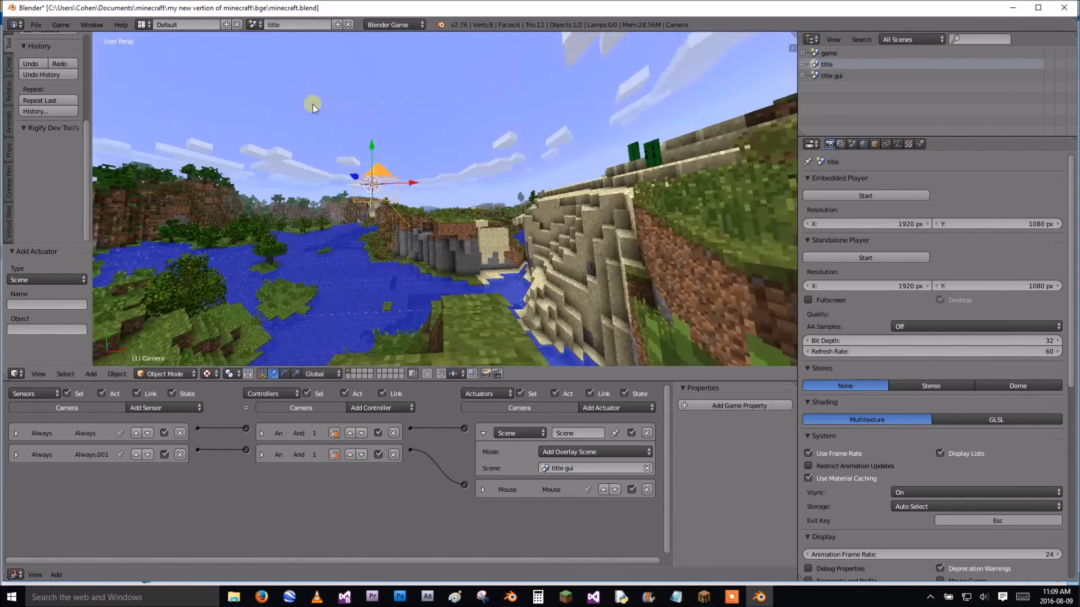
click(36, 25)
click(67, 109)
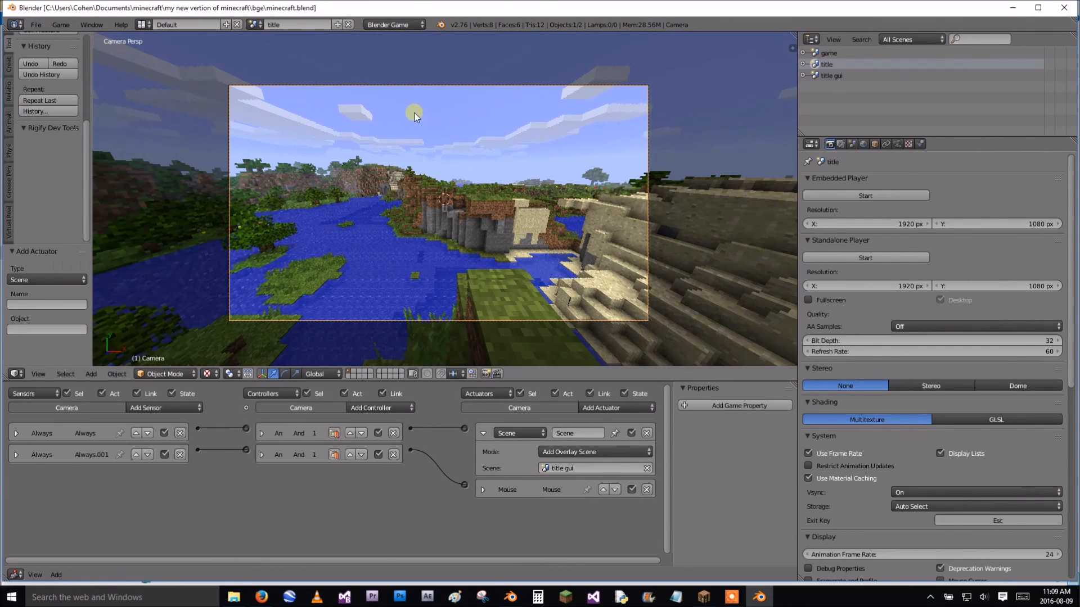
Step: Test the game from the title scene by opening Singleplayer and starting the world with its play button, and exit
key(p)
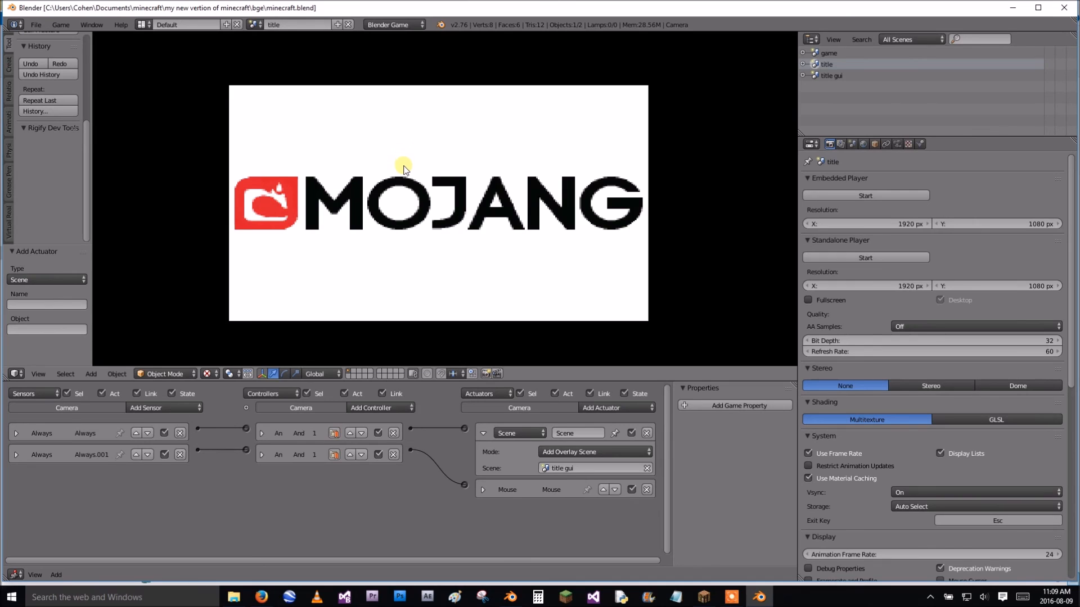
click(431, 191)
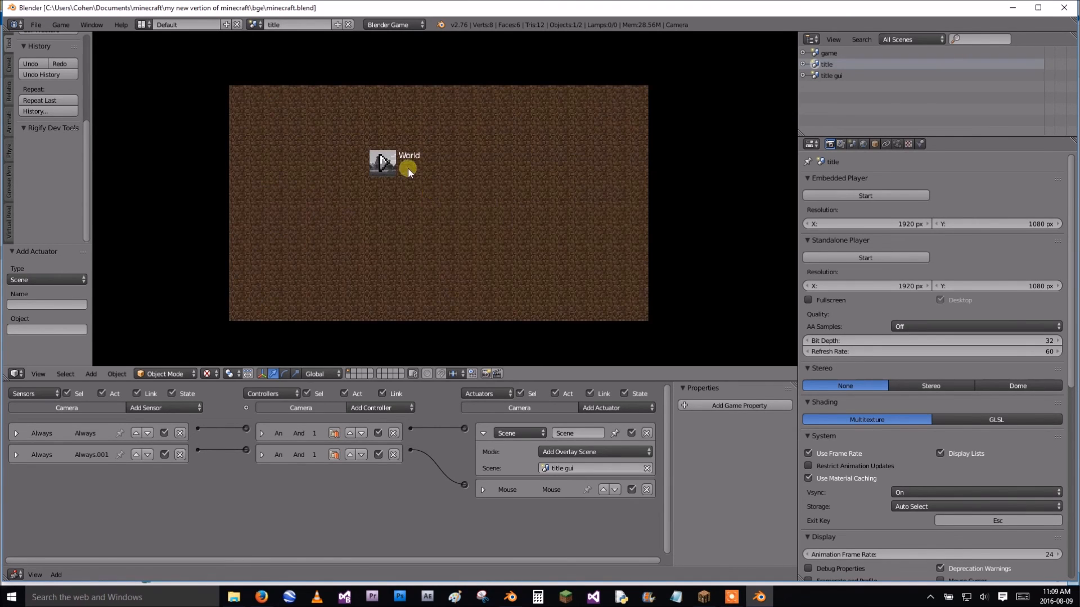
click(381, 167)
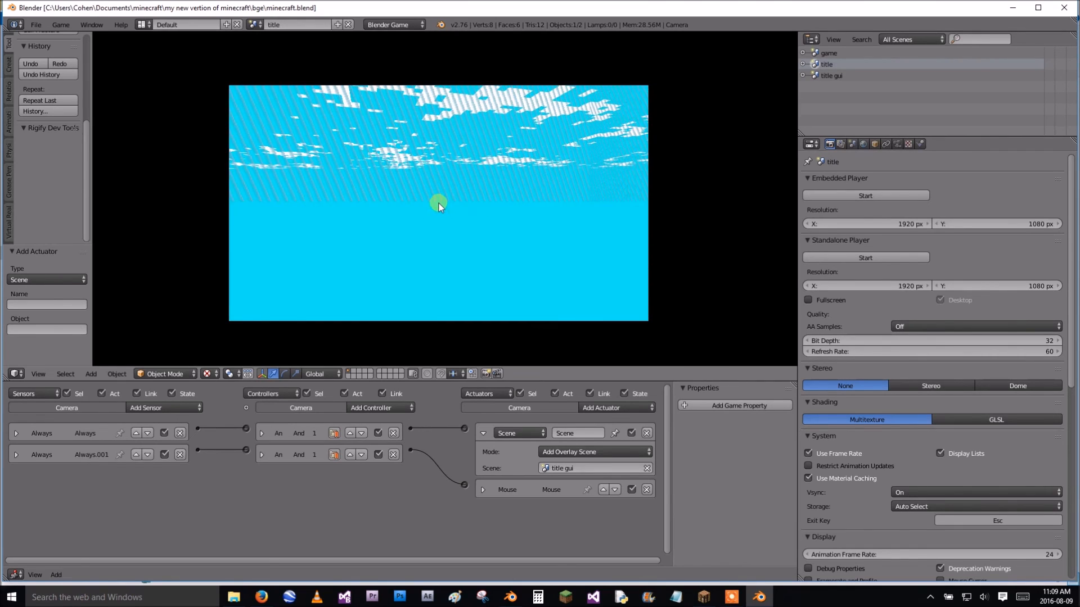
key(Escape)
click(36, 25)
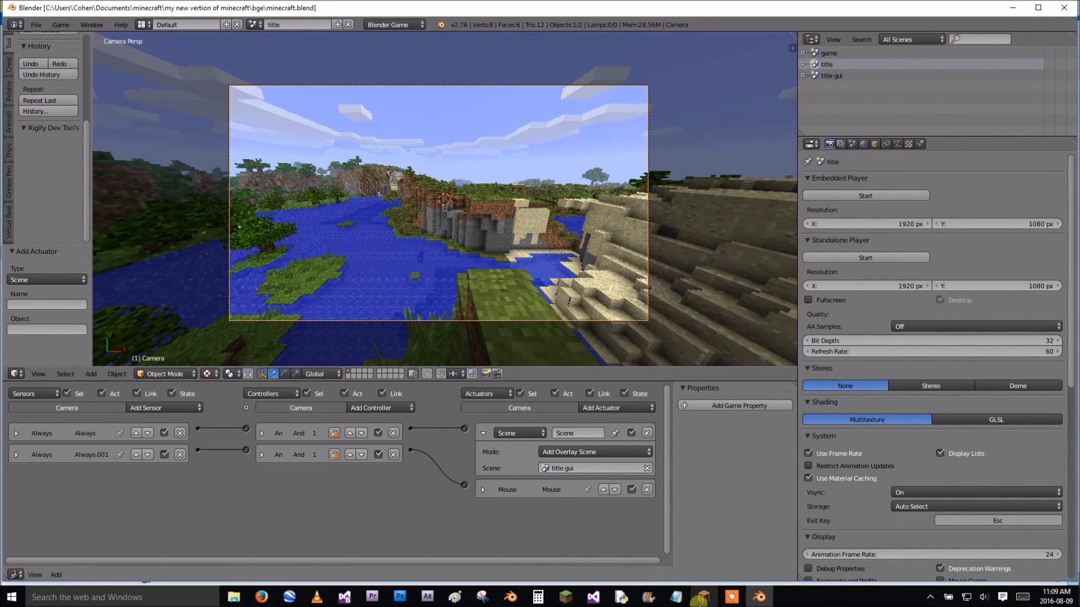
click(744, 598)
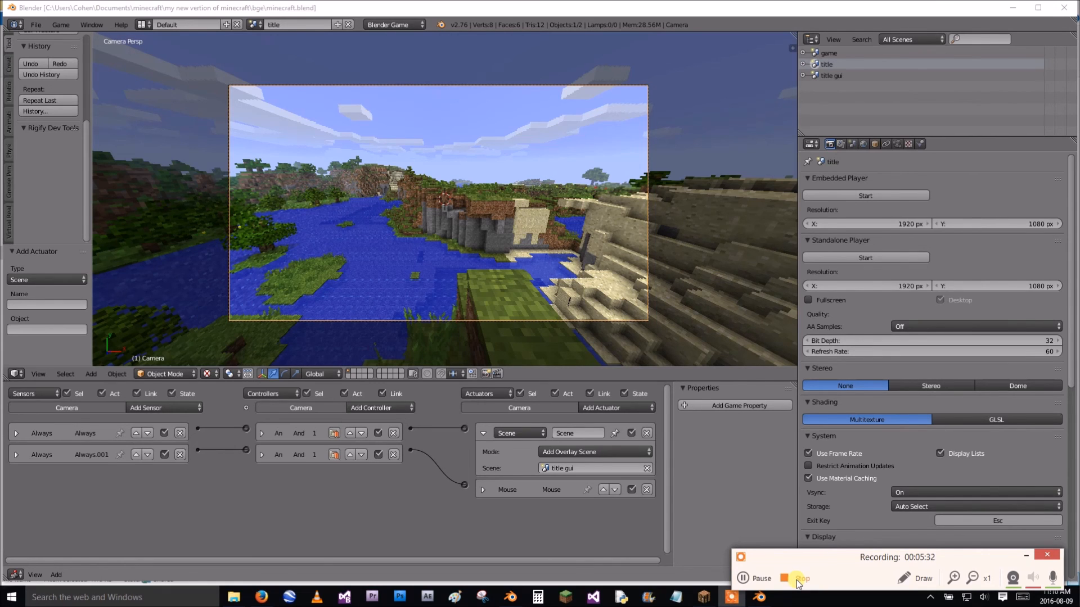
click(796, 579)
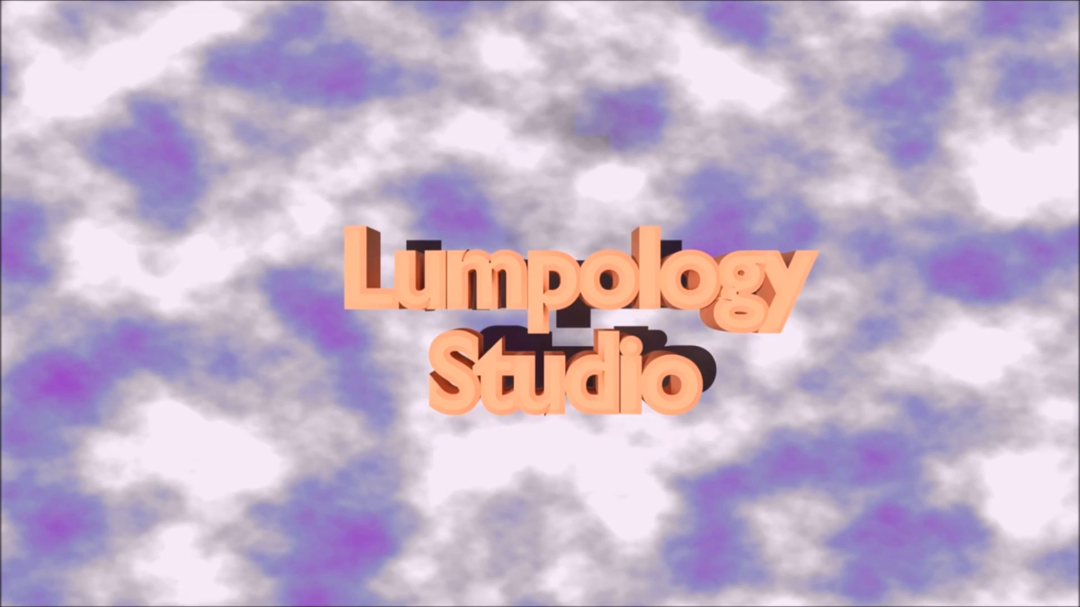